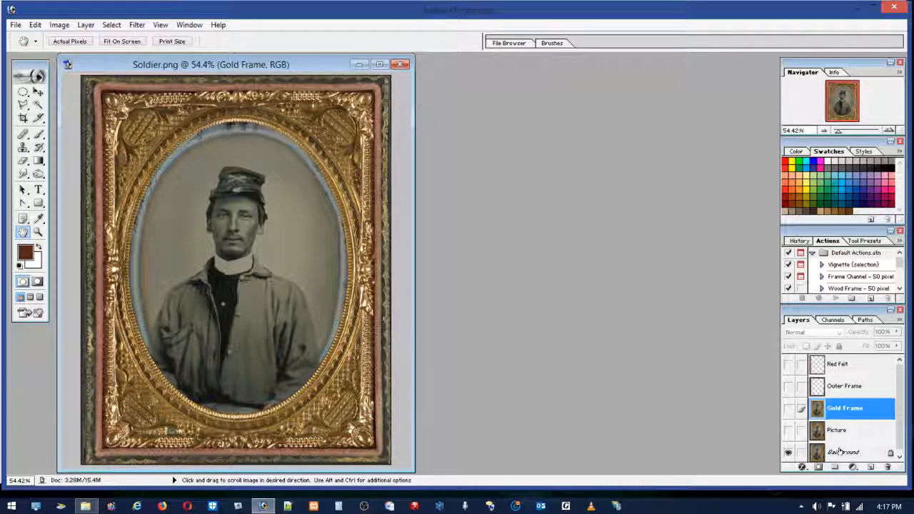
# Step: Toggle the Background layer's visibility several times to inspect it, leaving the layer hidden
pyautogui.click(788, 453)
pyautogui.click(788, 454)
pyautogui.click(788, 454)
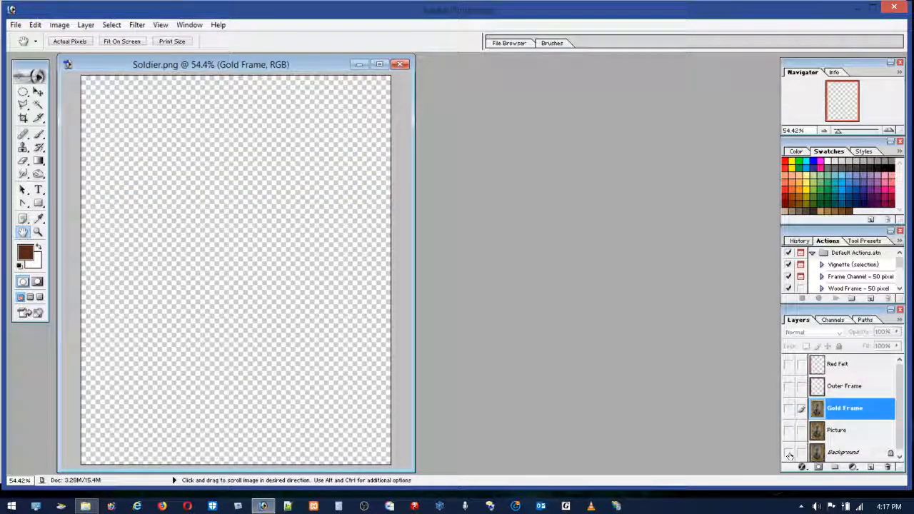
pyautogui.click(788, 454)
pyautogui.click(788, 454)
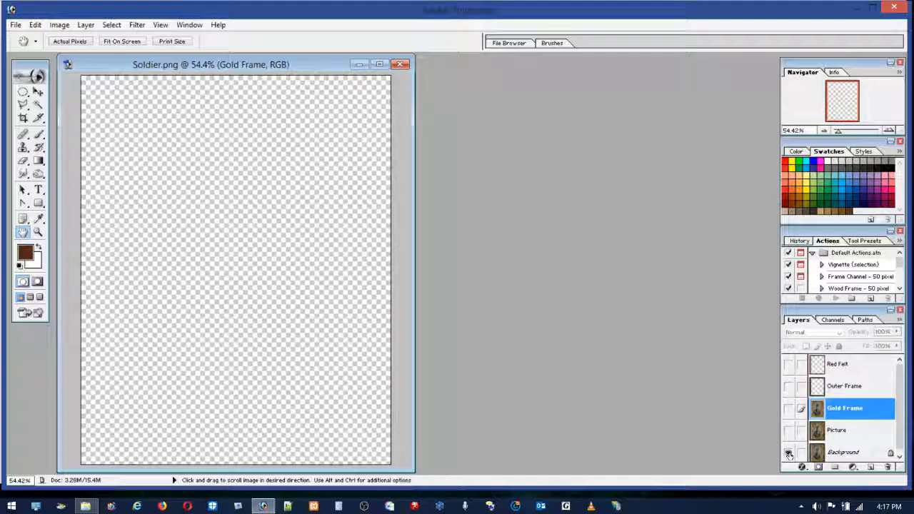
pyautogui.click(788, 454)
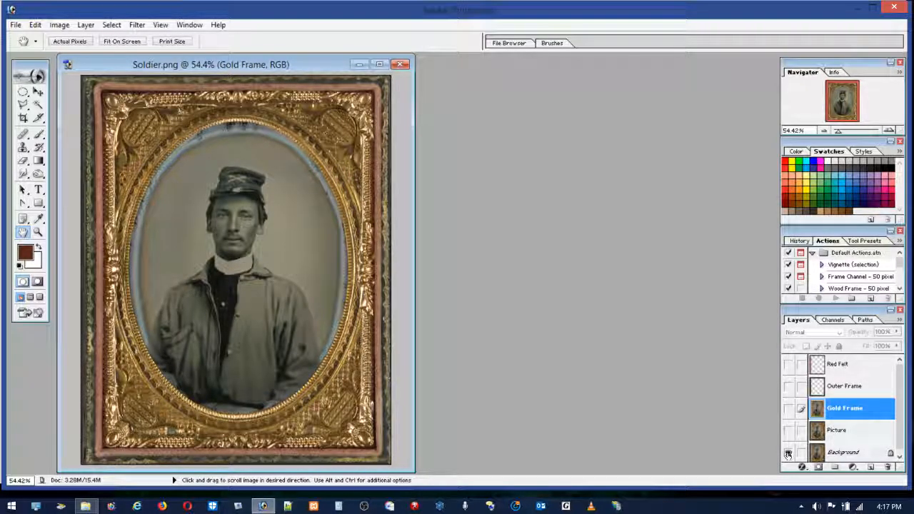
pyautogui.click(788, 454)
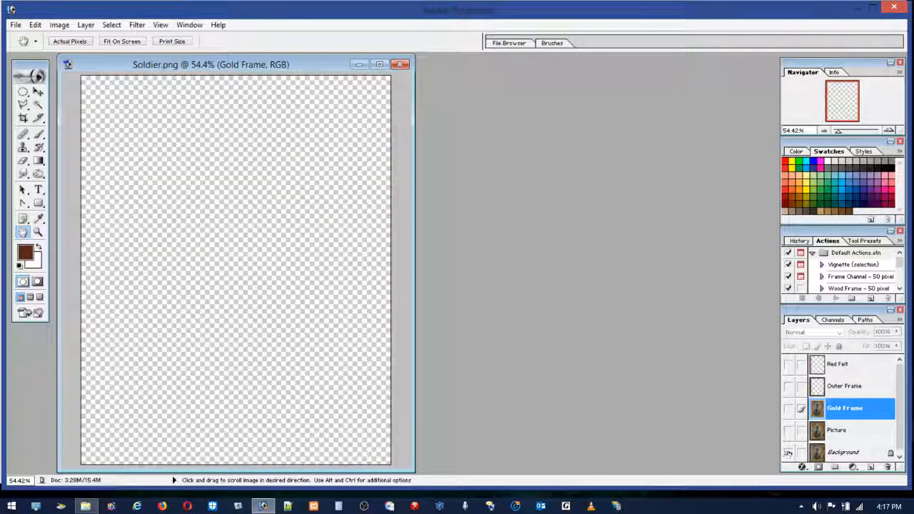
# Step: Toggle the Picture layer's visibility several times to inspect its content on its own, leaving the layer hidden
pyautogui.click(788, 432)
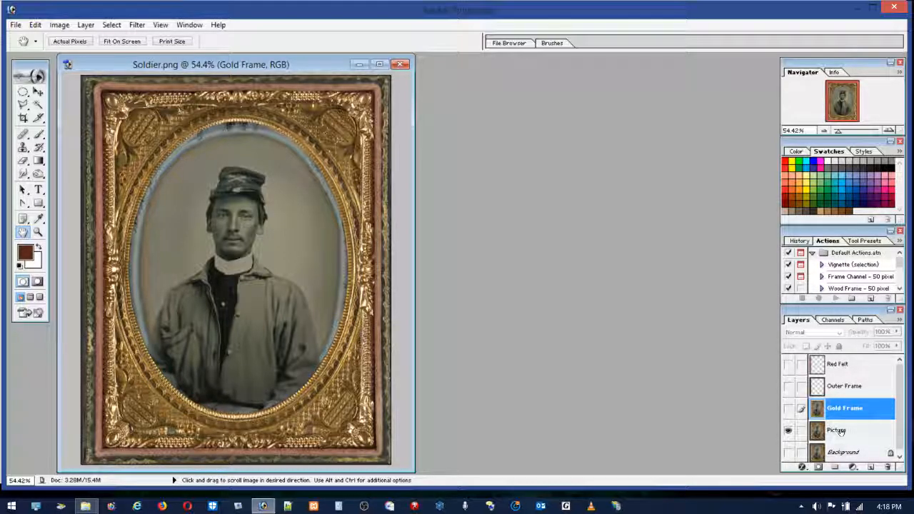
pyautogui.click(790, 432)
pyautogui.click(790, 432)
pyautogui.click(791, 431)
pyautogui.click(790, 432)
pyautogui.click(790, 431)
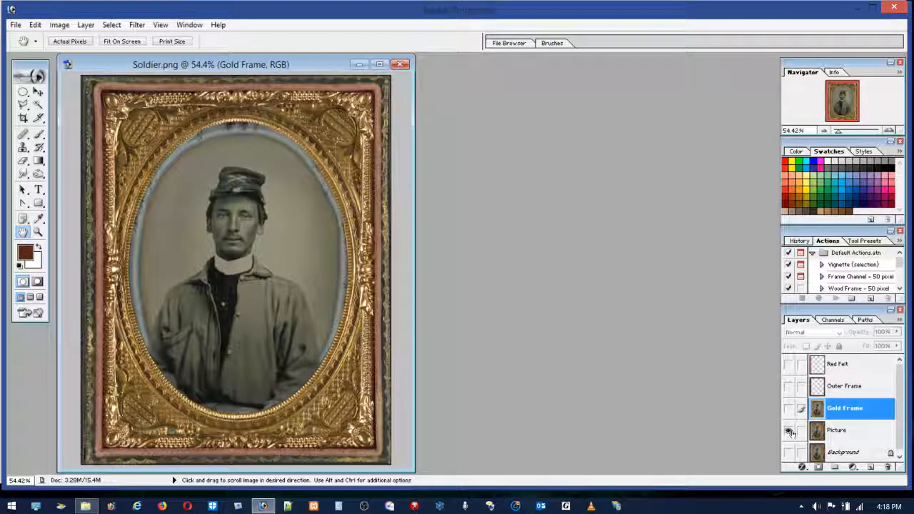
pyautogui.click(789, 432)
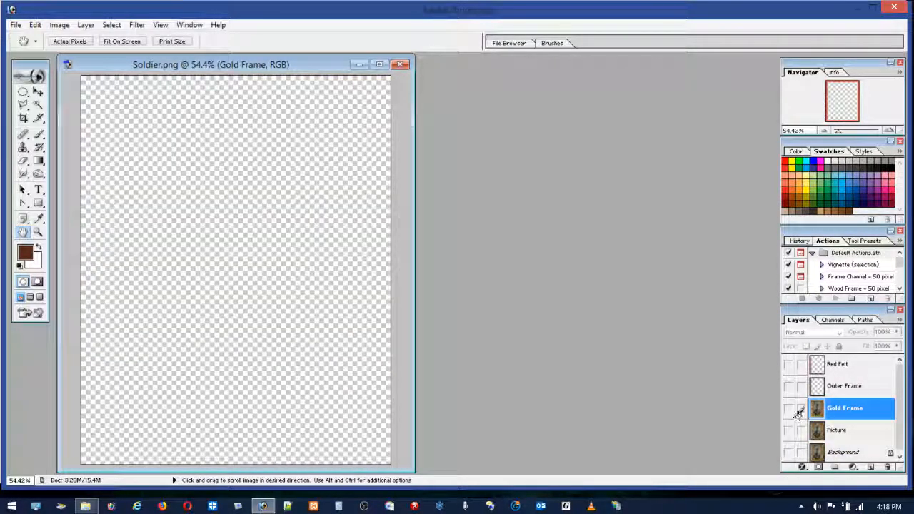
# Step: Show the Gold Frame and Outer Frame layers, hide Gold Frame again and inspect the Outer Frame on its own
pyautogui.click(788, 409)
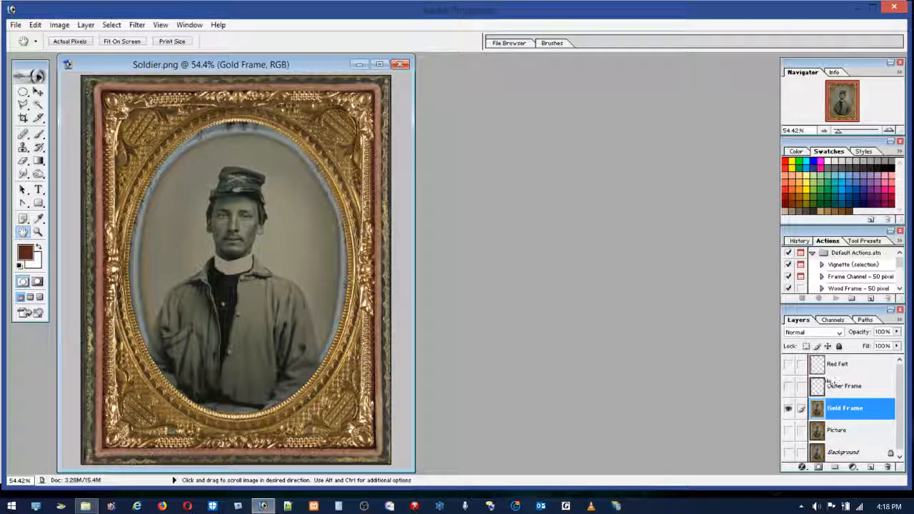
pyautogui.click(788, 407)
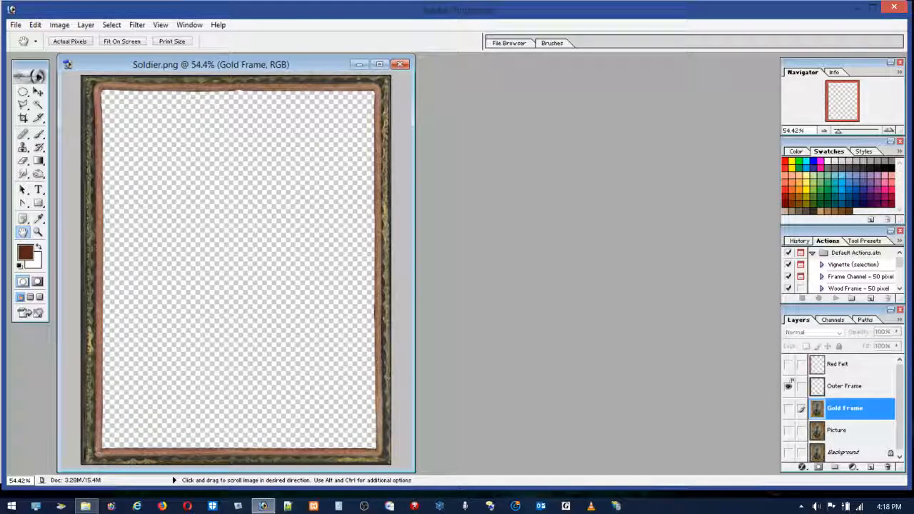
pyautogui.click(788, 386)
pyautogui.click(788, 386)
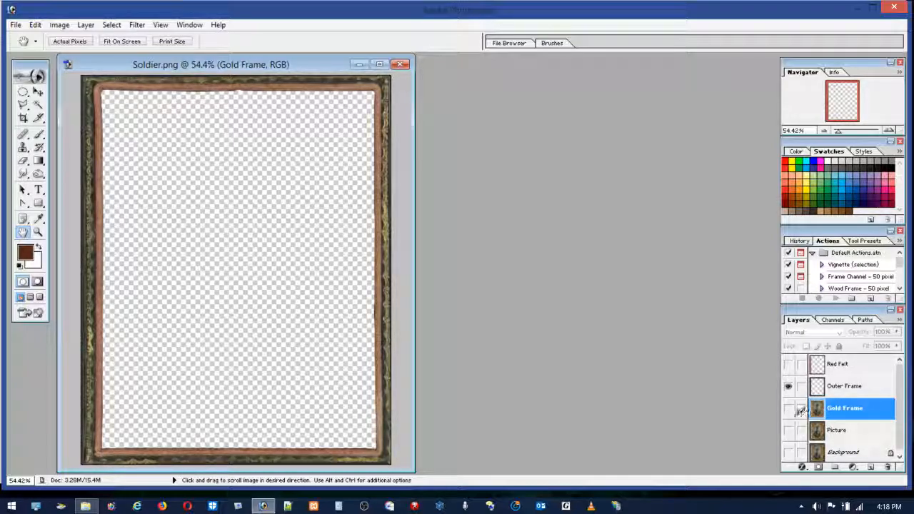
# Step: View the Red Felt layer over the frame layers, leaving only the Gold Frame layer shown
pyautogui.click(788, 365)
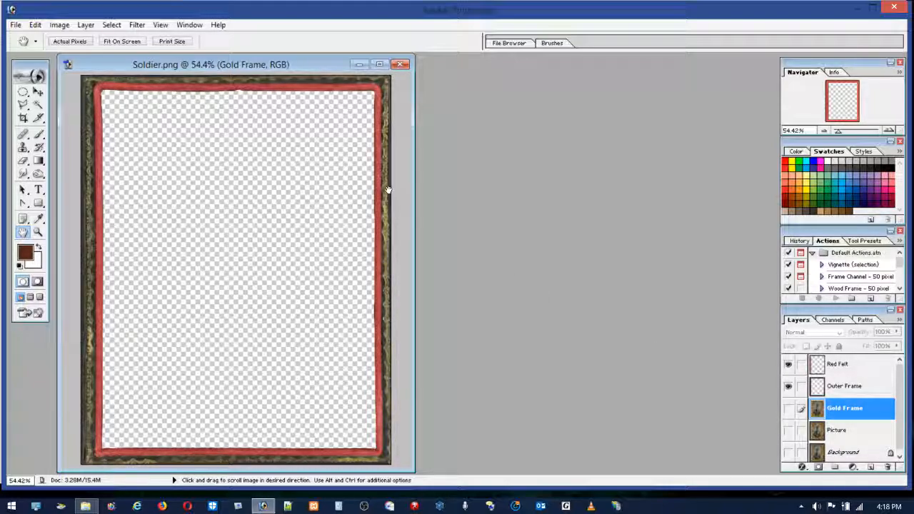
pyautogui.click(787, 409)
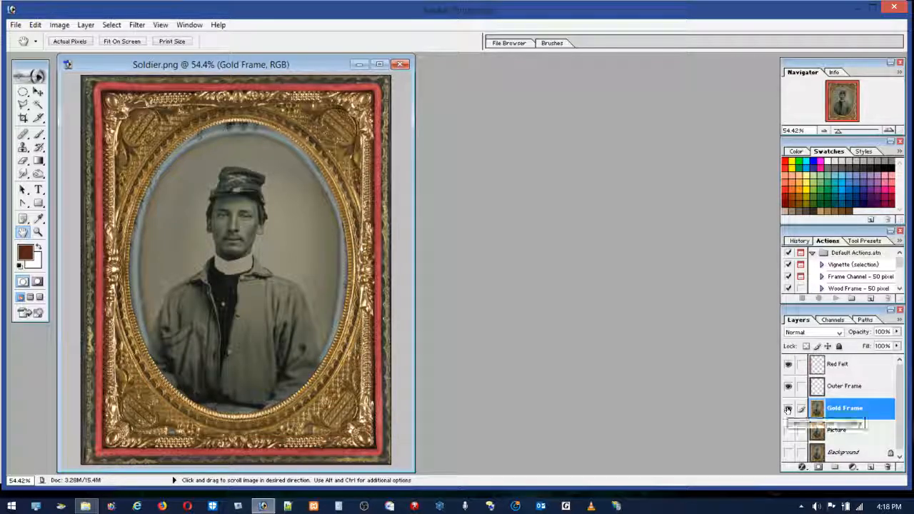
pyautogui.click(789, 364)
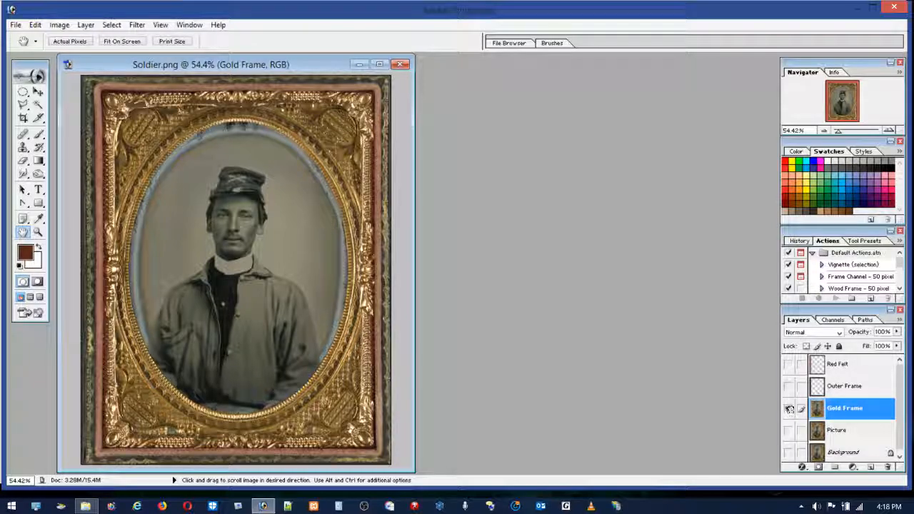
pyautogui.click(788, 408)
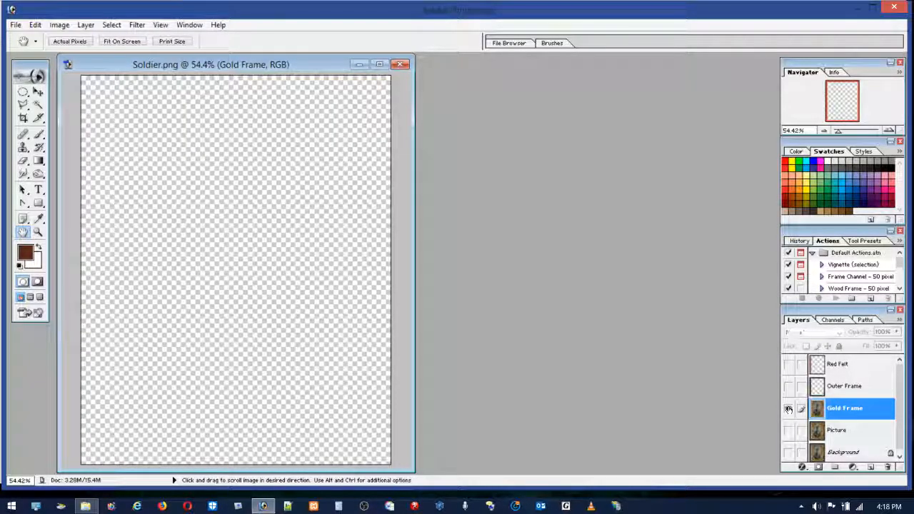
pyautogui.click(788, 409)
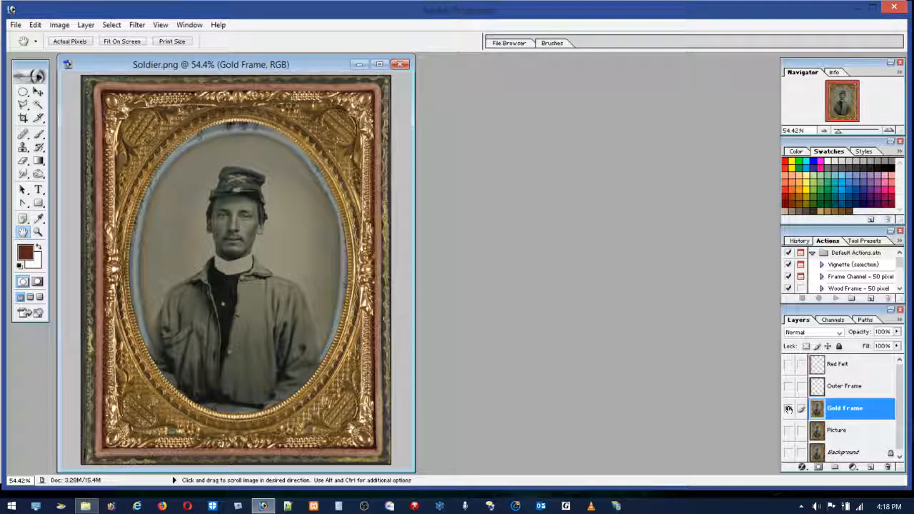
# Step: Toggle the Red Felt layer over the Gold Frame layer to compare the felt colours, leaving Red Felt hidden
pyautogui.click(789, 365)
pyautogui.click(789, 365)
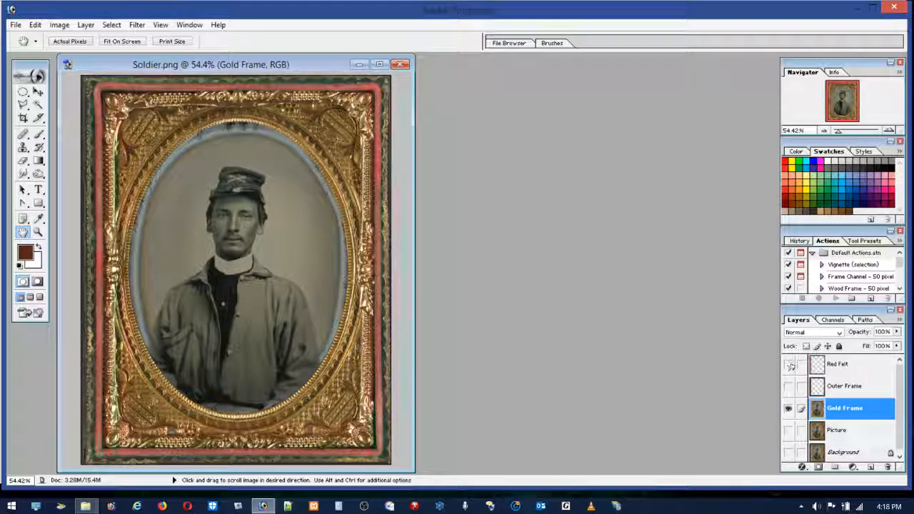
pyautogui.click(788, 366)
pyautogui.click(788, 365)
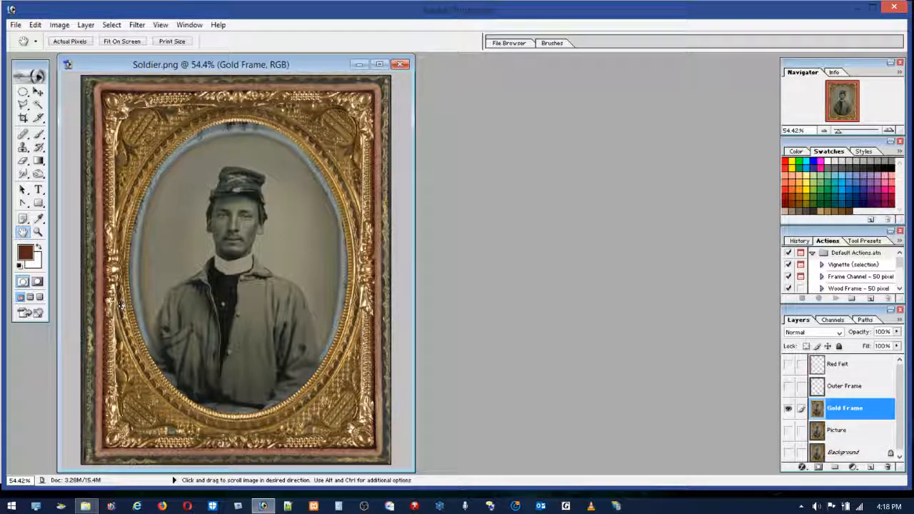
# Step: Show the Picture layer and toggle Gold Frame to compare the two layers up close at the frame's left edge
pyautogui.click(38, 232)
pyautogui.moveTo(90, 188); pyautogui.dragTo(112, 218)
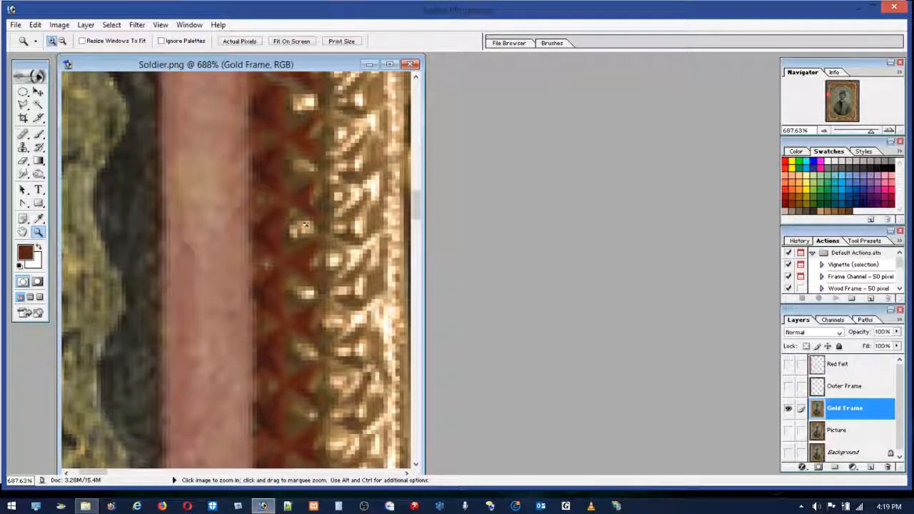
pyautogui.click(787, 430)
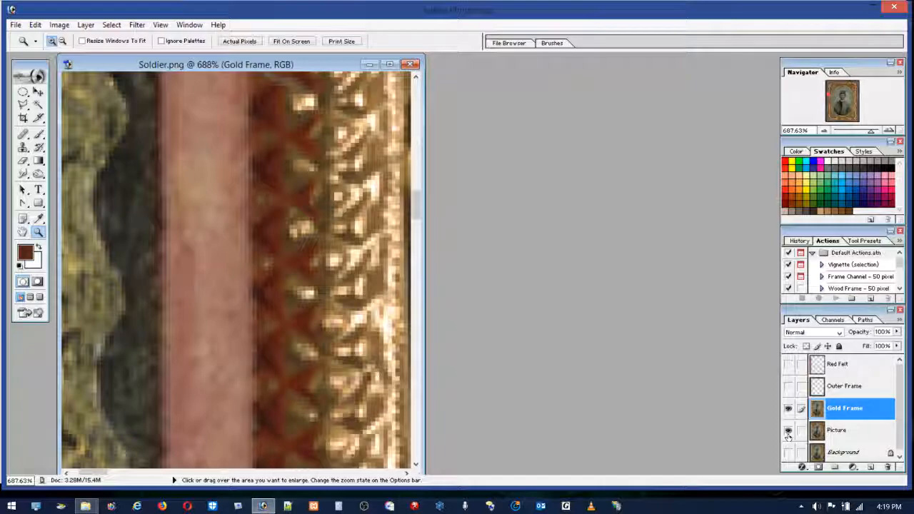
pyautogui.click(787, 408)
pyautogui.click(788, 408)
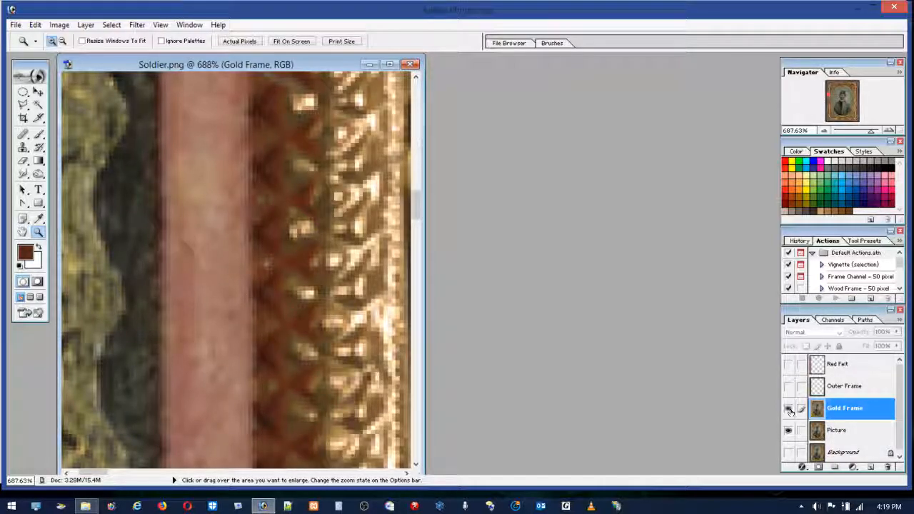
pyautogui.click(788, 408)
pyautogui.click(790, 411)
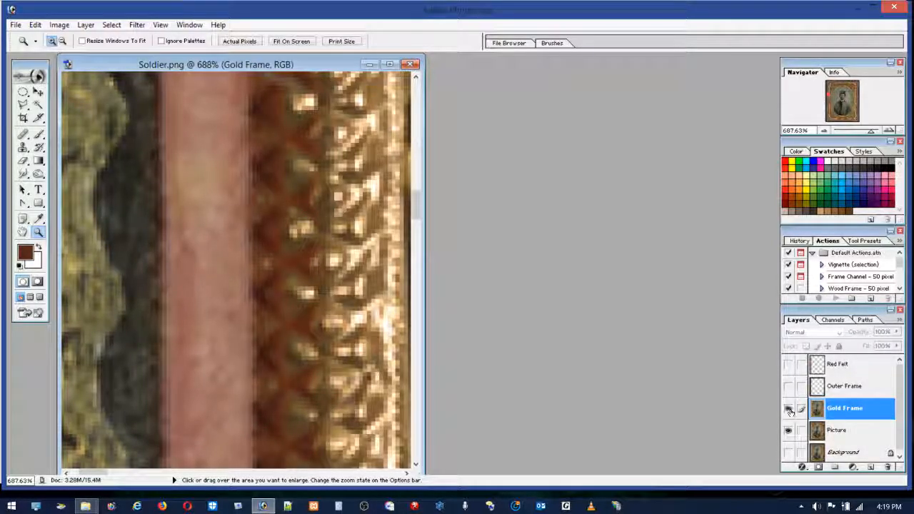
pyautogui.click(790, 411)
pyautogui.click(788, 409)
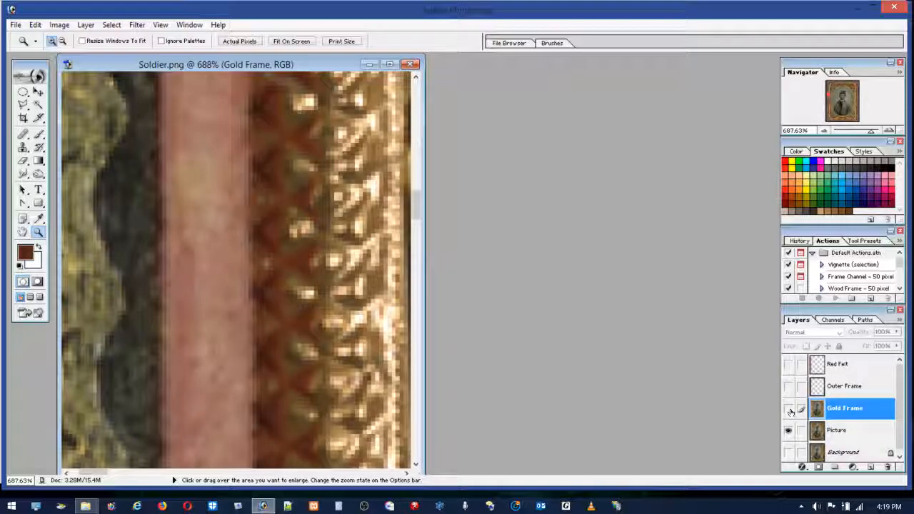
# Step: Show the Red Felt layer and toggle it to compare the felt strip up close with and without the recolouring
pyautogui.click(788, 365)
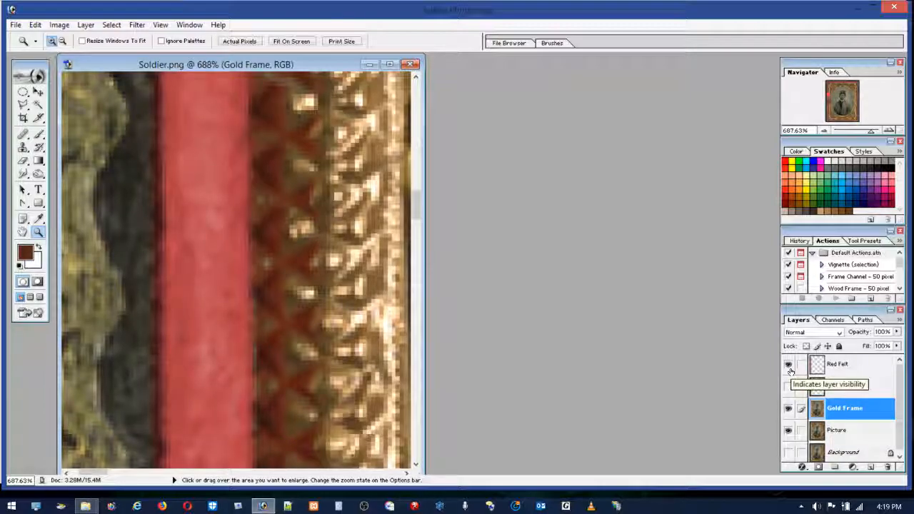
pyautogui.click(783, 366)
pyautogui.click(783, 366)
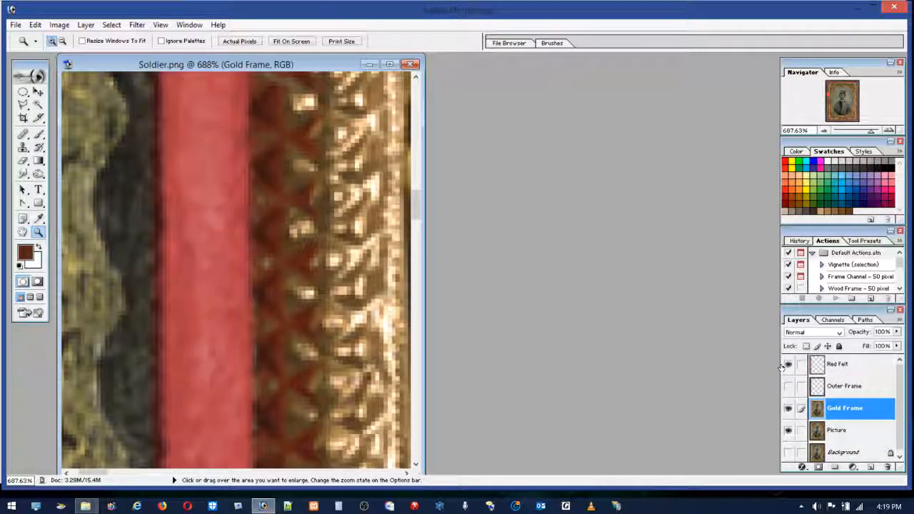
# Step: Hide the Gold Frame and Red Felt layers and make the Picture layer active
pyautogui.click(788, 408)
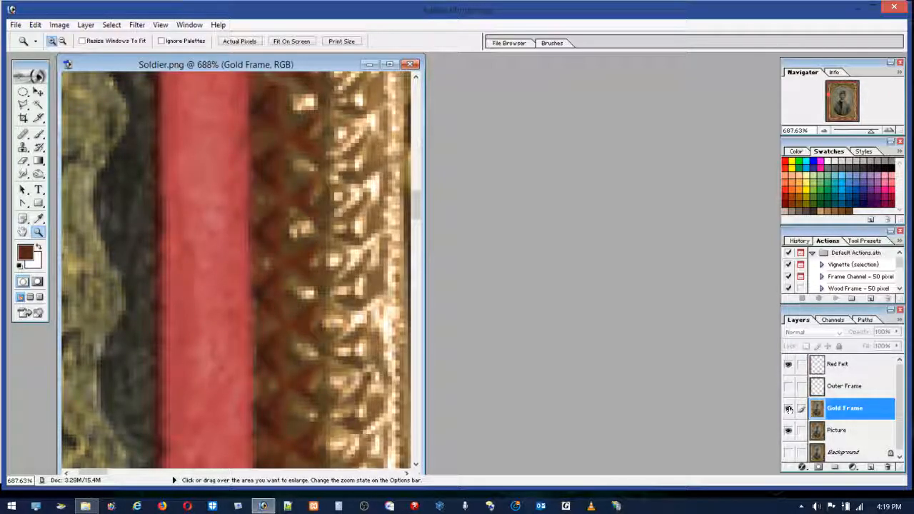
pyautogui.click(788, 365)
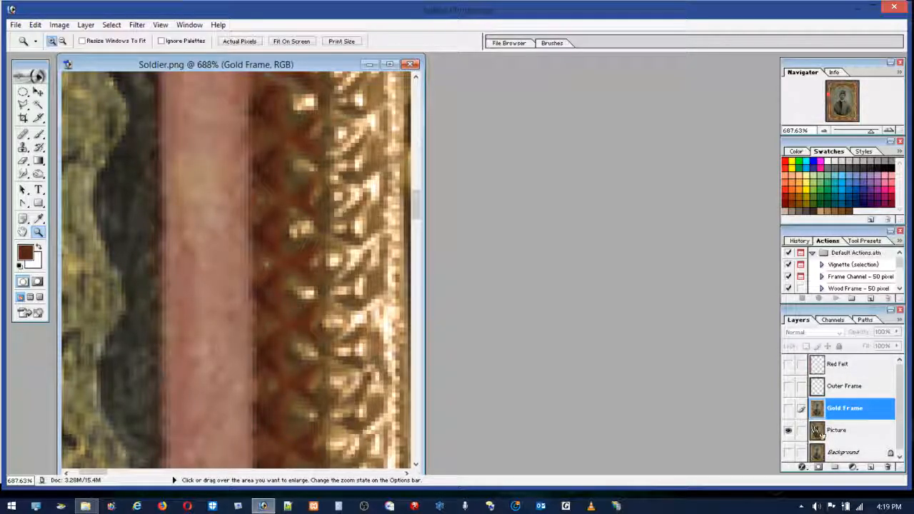
pyautogui.click(837, 433)
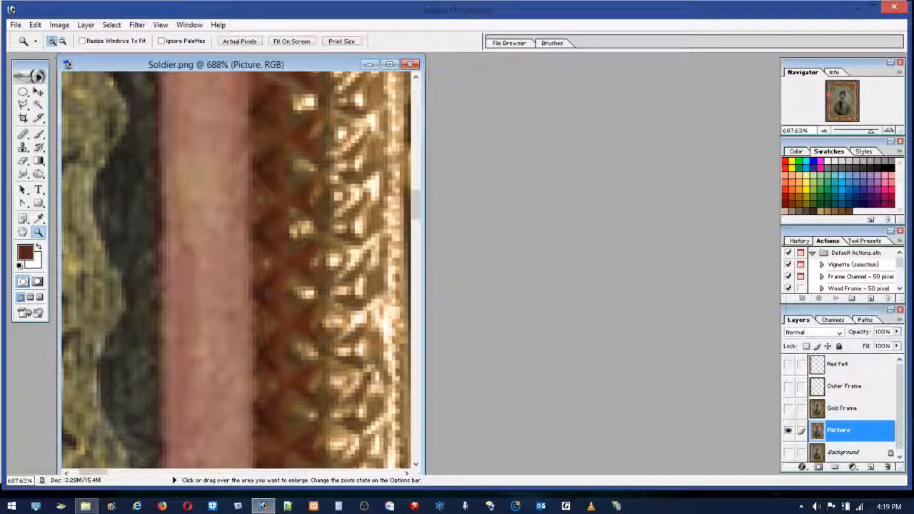
# Step: Open Color Range on the Picture layer and sample the reddish-brown tones between the felt strip and the gold frame
pyautogui.click(134, 26)
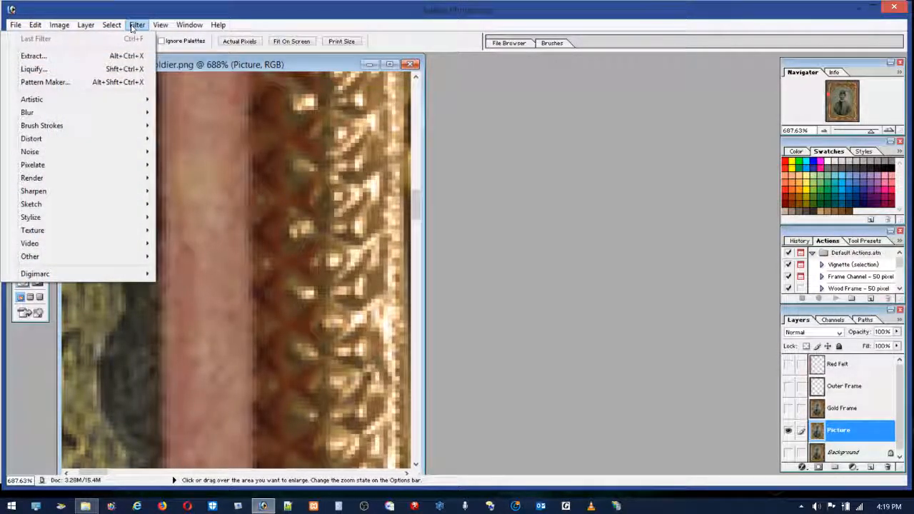
pyautogui.moveTo(111, 26)
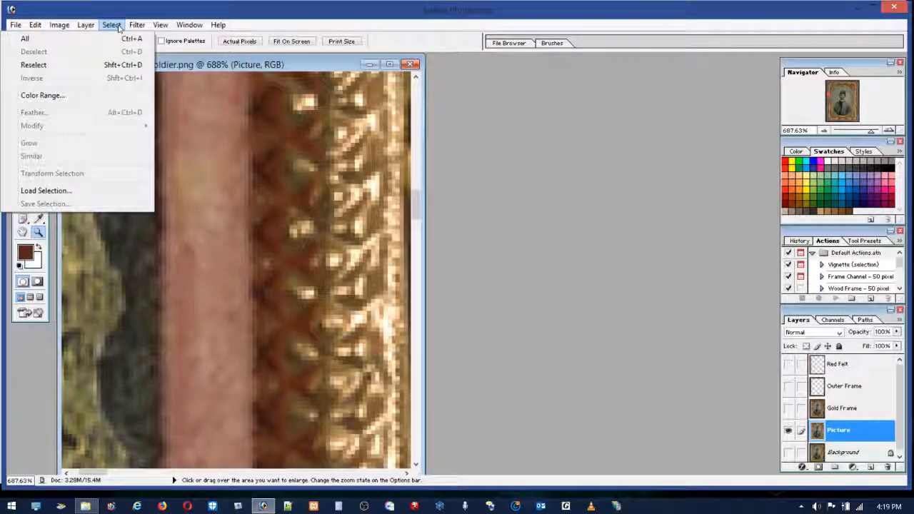
pyautogui.click(45, 96)
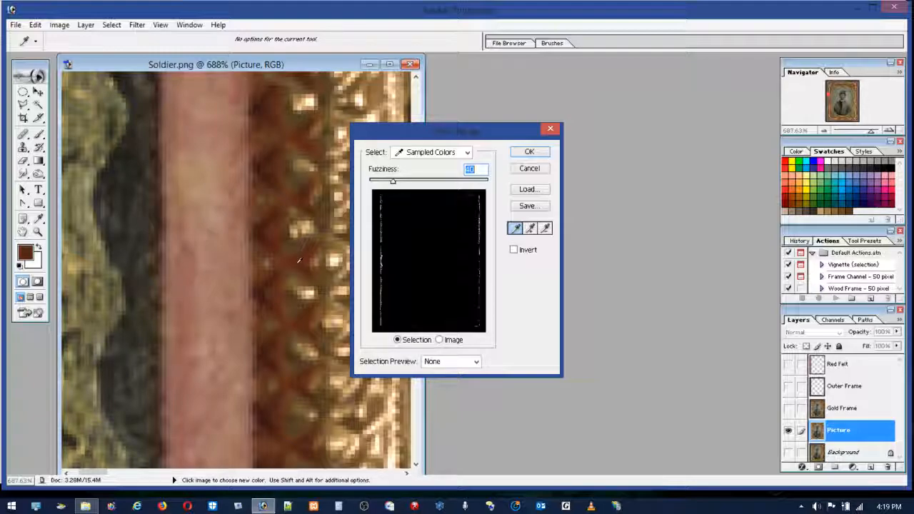
pyautogui.click(310, 249)
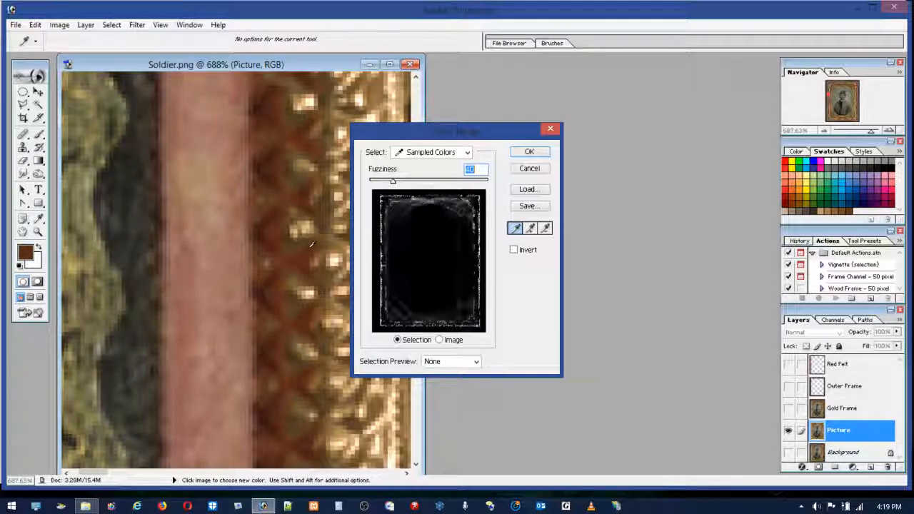
pyautogui.click(316, 242)
pyautogui.click(315, 243)
pyautogui.click(309, 248)
pyautogui.click(309, 248)
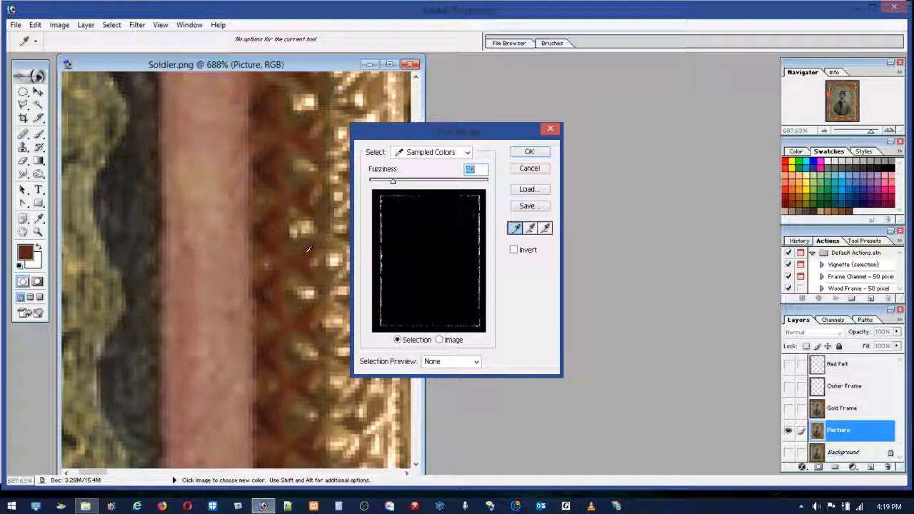
pyautogui.click(307, 251)
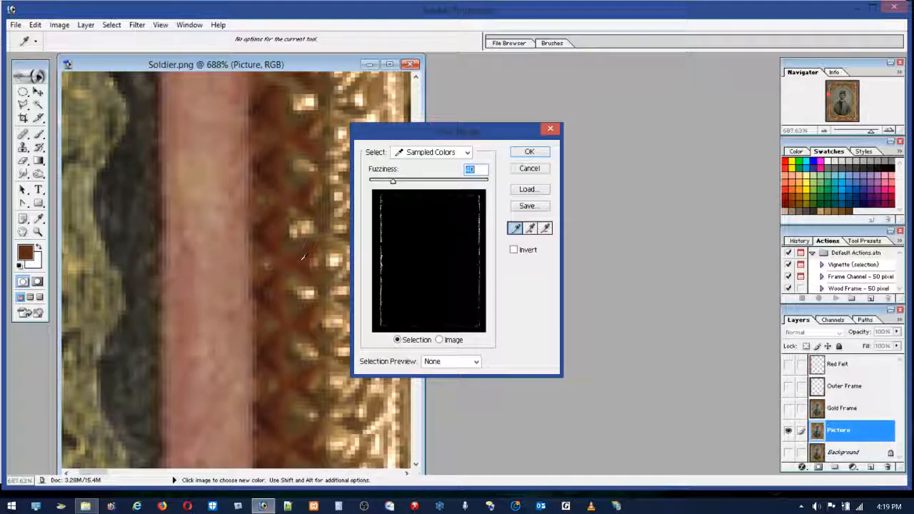
pyautogui.click(307, 251)
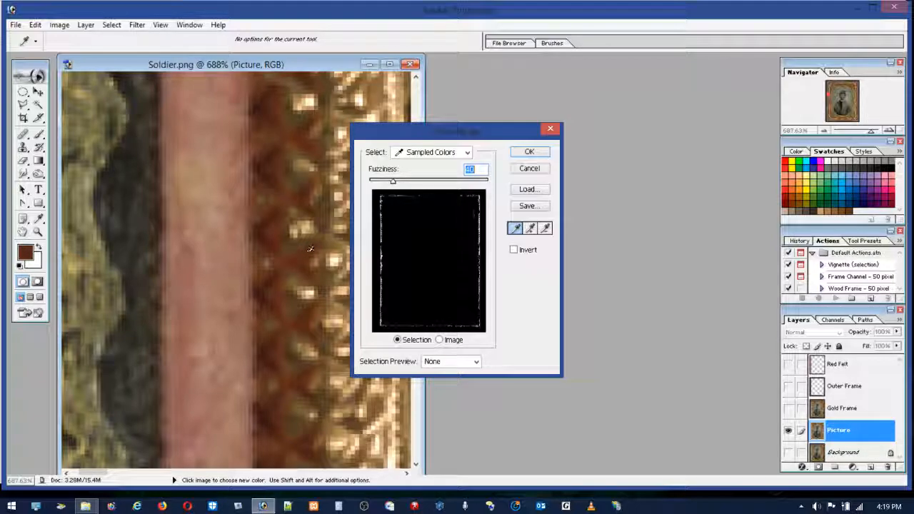
# Step: Sample the brown tones and the bright gold highlight beside the felt strip in Color Range to compare their selection previews
pyautogui.click(306, 269)
pyautogui.click(308, 279)
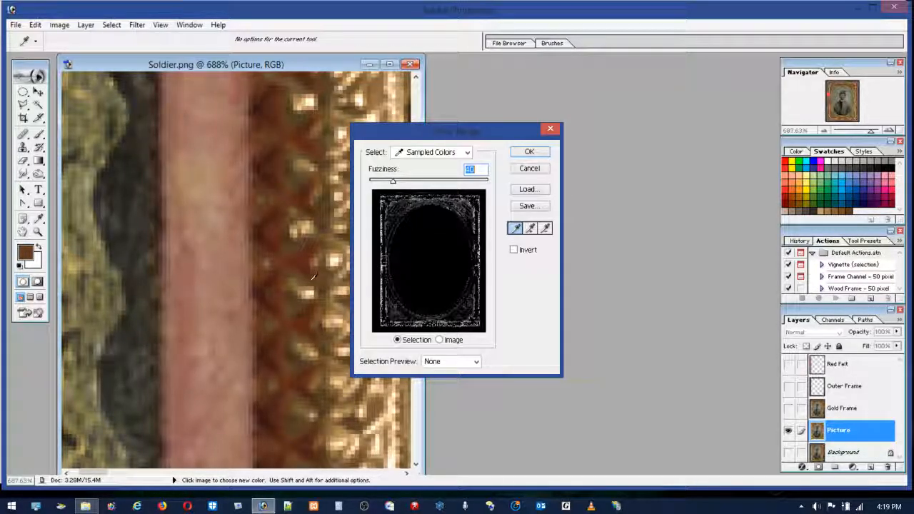
pyautogui.click(308, 288)
pyautogui.click(318, 278)
pyautogui.click(307, 295)
pyautogui.click(307, 292)
pyautogui.click(307, 292)
pyautogui.click(307, 293)
pyautogui.click(307, 291)
pyautogui.click(309, 292)
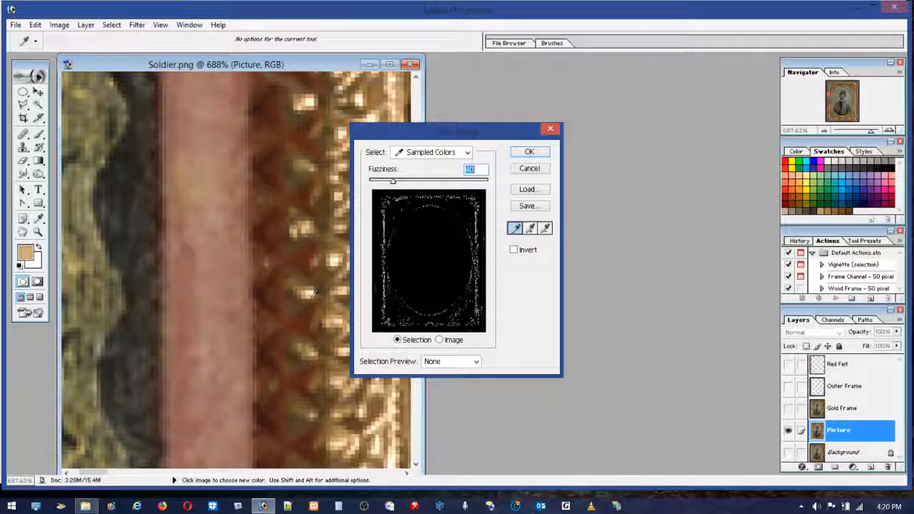
pyautogui.click(311, 292)
pyautogui.click(311, 291)
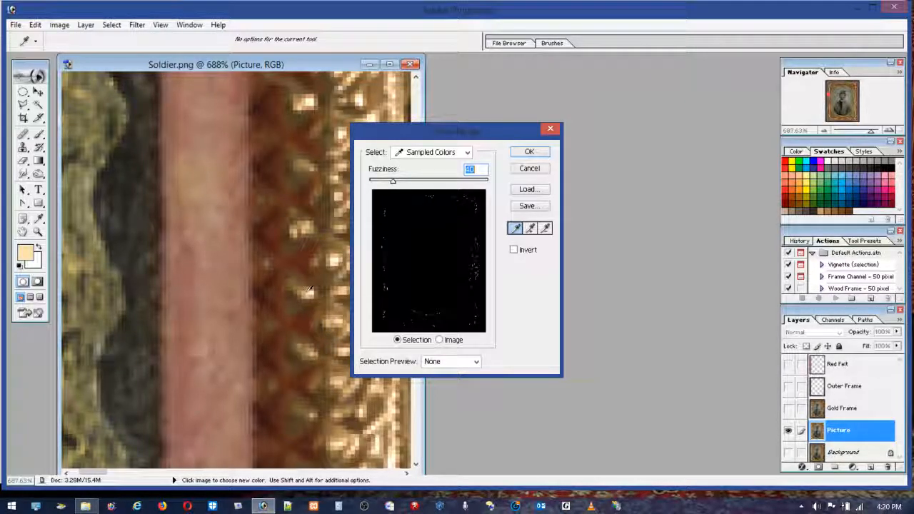
# Step: Sample the dark brown shadow tones next to the gold highlight to compare their Color Range previews
pyautogui.click(307, 290)
pyautogui.click(290, 290)
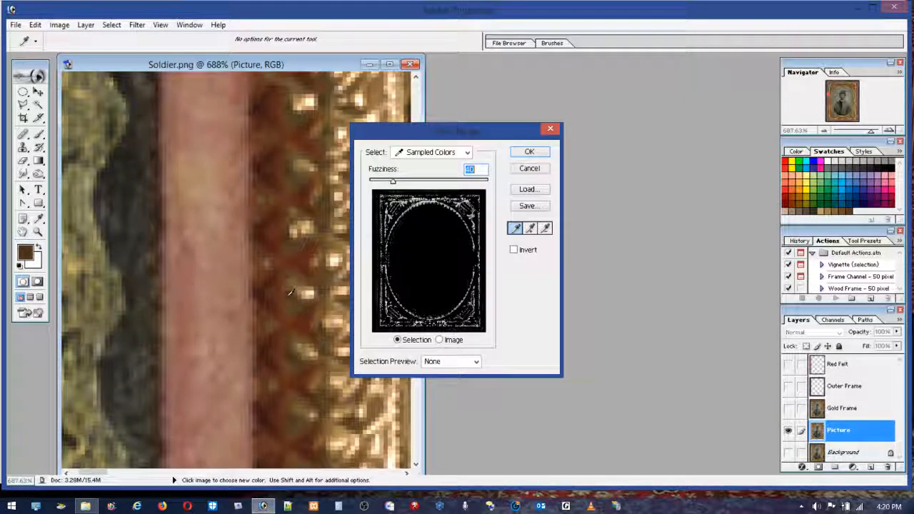
pyautogui.click(295, 296)
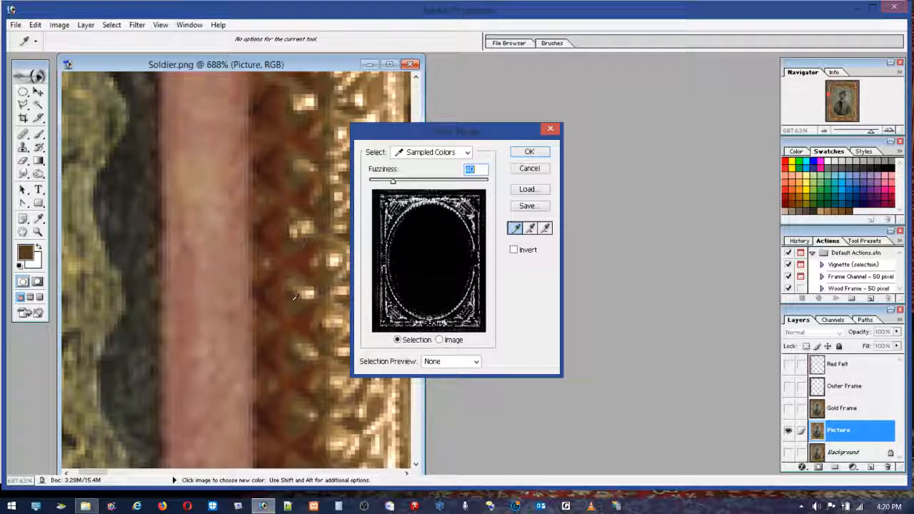
pyautogui.click(292, 292)
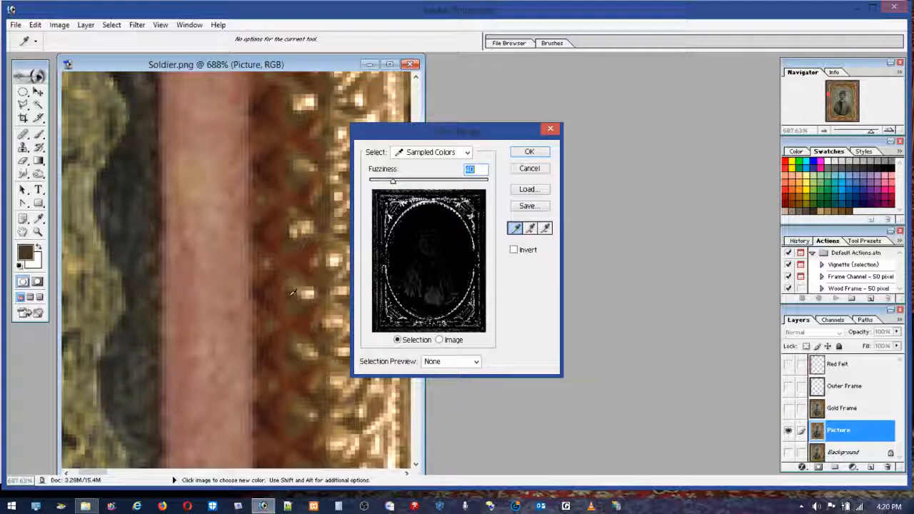
# Step: Resample the reddish-brown between the felt strip and the gold frame and apply the Color Range selection
pyautogui.moveTo(291, 294); pyautogui.dragTo(298, 265)
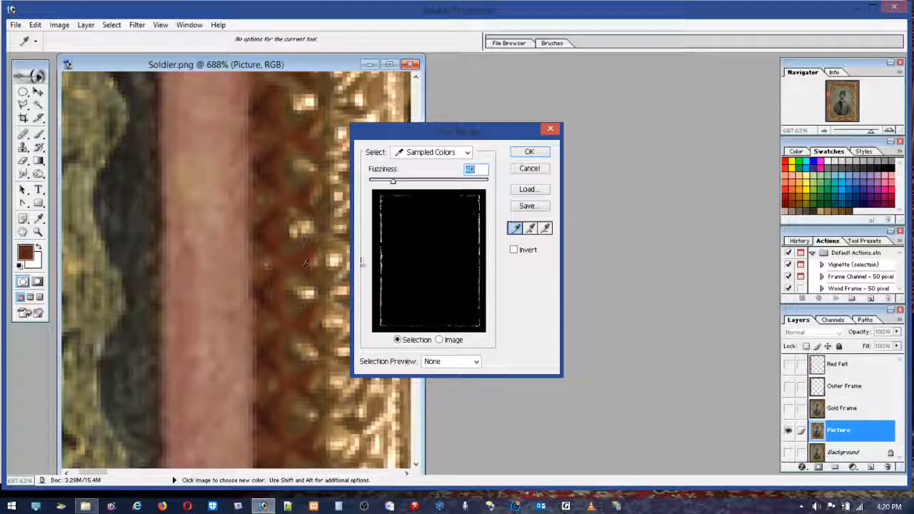
pyautogui.click(540, 154)
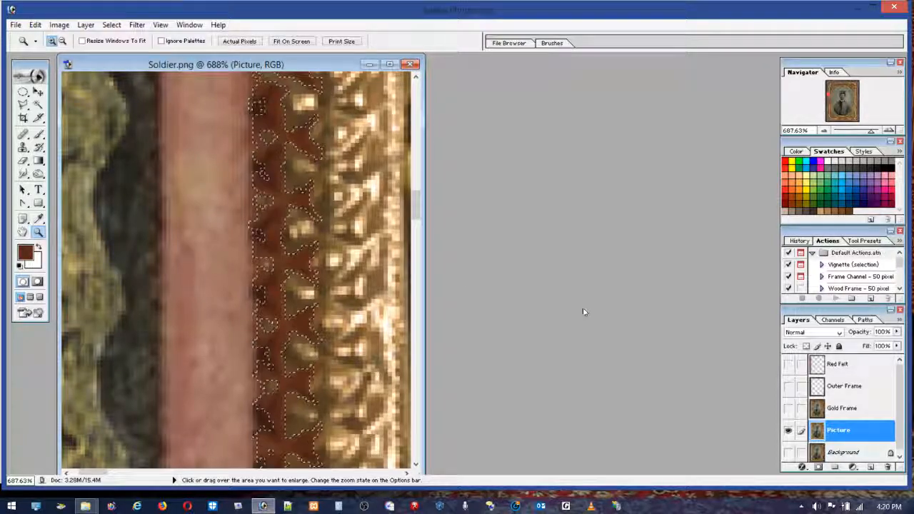
pyautogui.doubleClick(22, 232)
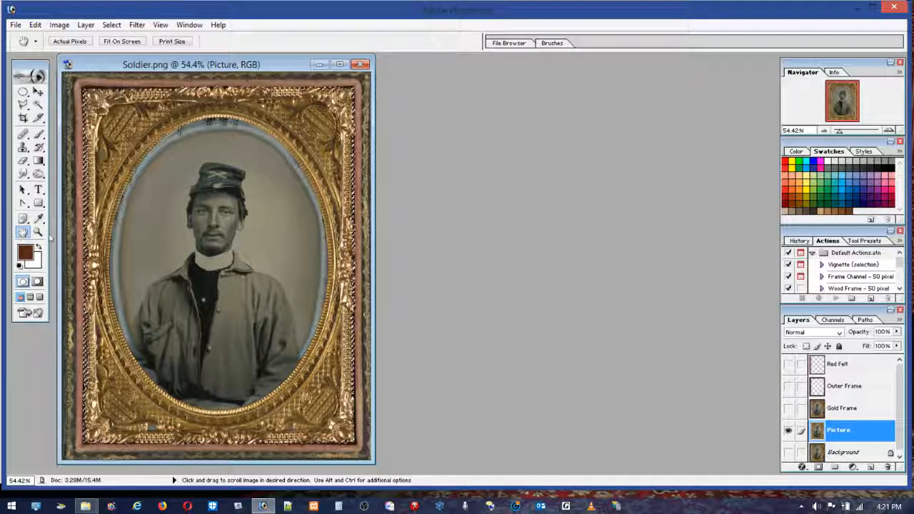
# Step: Subtract the stray selected patches inside the gold ornament near the frame's upper right corner with the Polygonal Lasso
pyautogui.press('z')
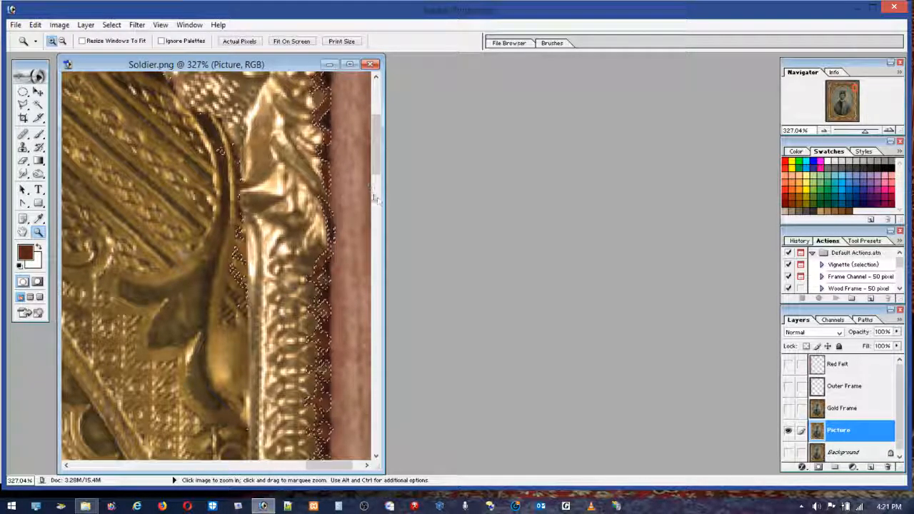
pyautogui.moveTo(380, 177); pyautogui.dragTo(378, 164)
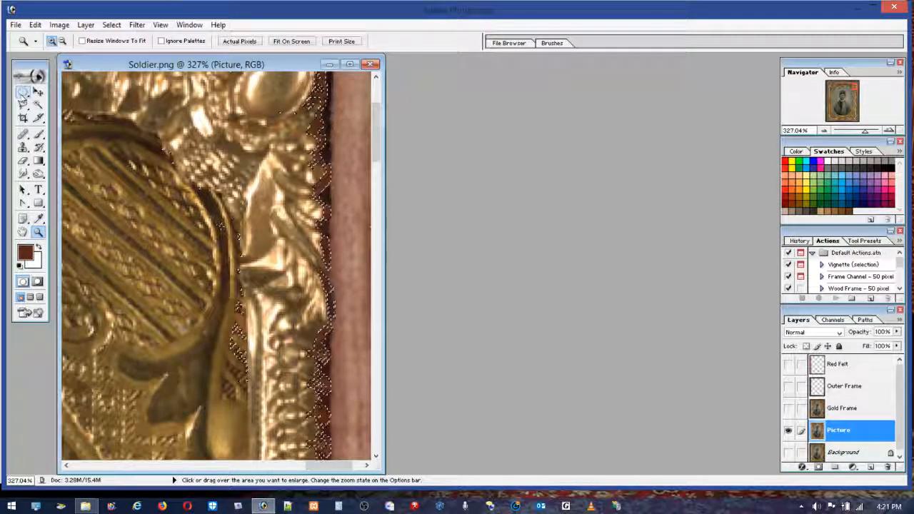
pyautogui.click(23, 104)
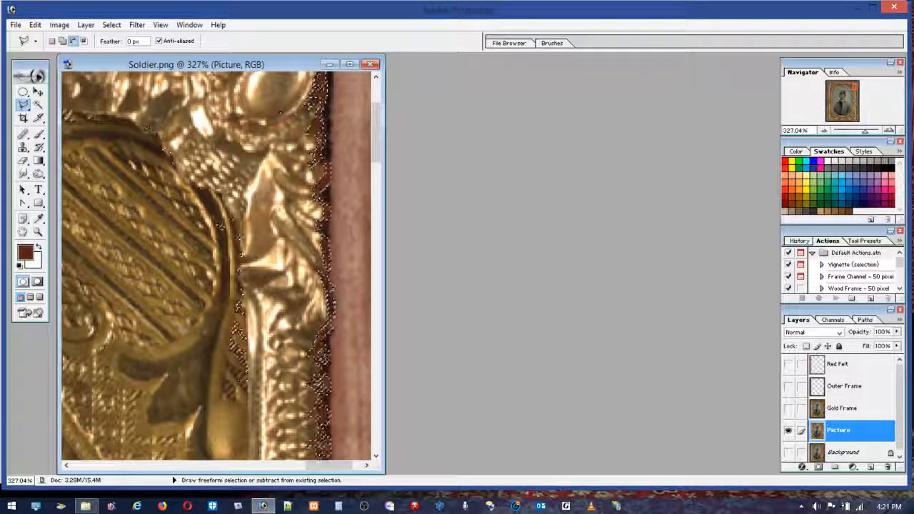
pyautogui.click(197, 147)
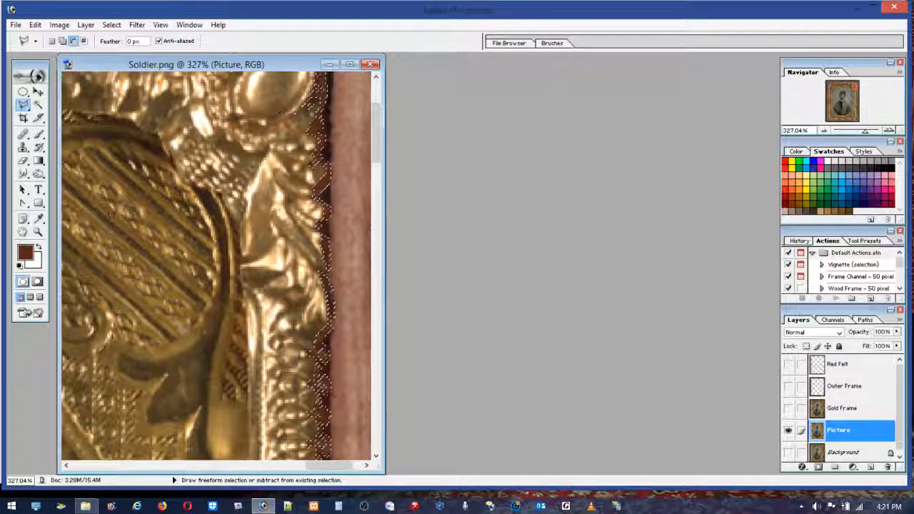
pyautogui.press('alt')
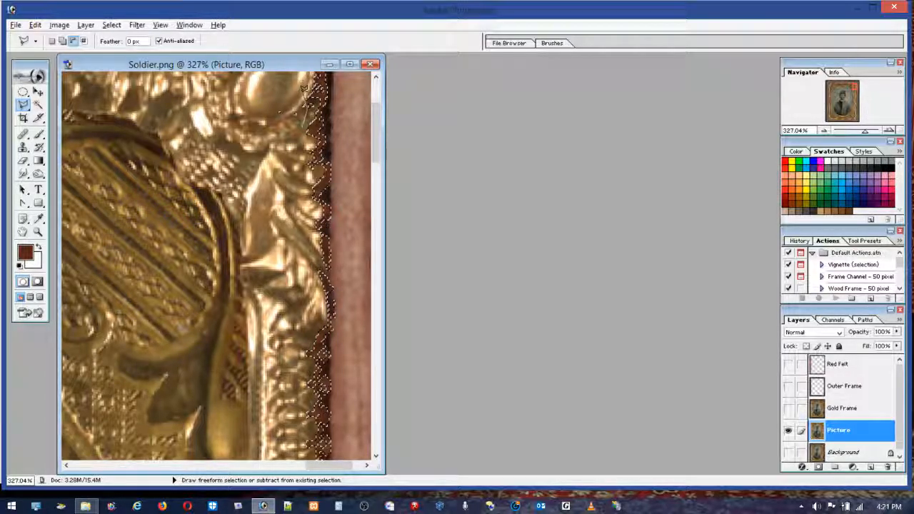
pyautogui.doubleClick(241, 104)
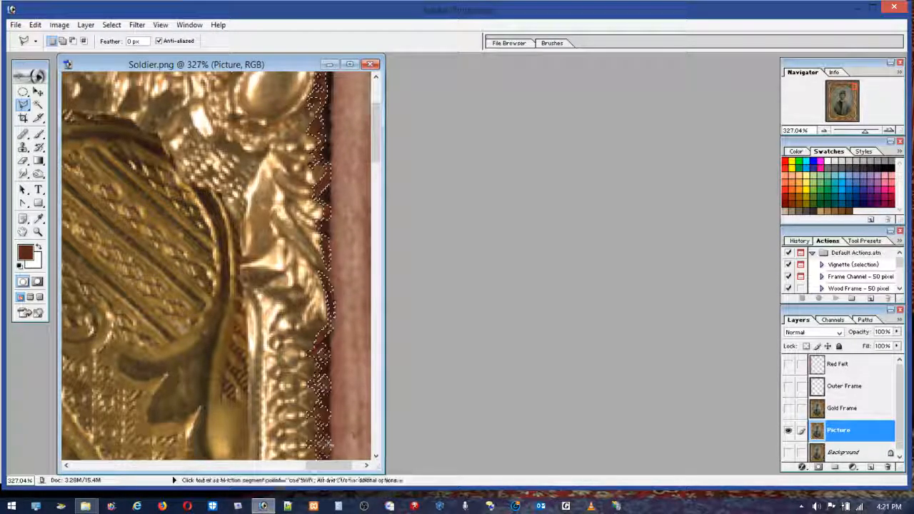
# Step: Widen the image window and subtract the stray selected patches in the gold ornament on the frame's lower left side with the Polygonal Lasso
pyautogui.moveTo(384, 431); pyautogui.dragTo(680, 429)
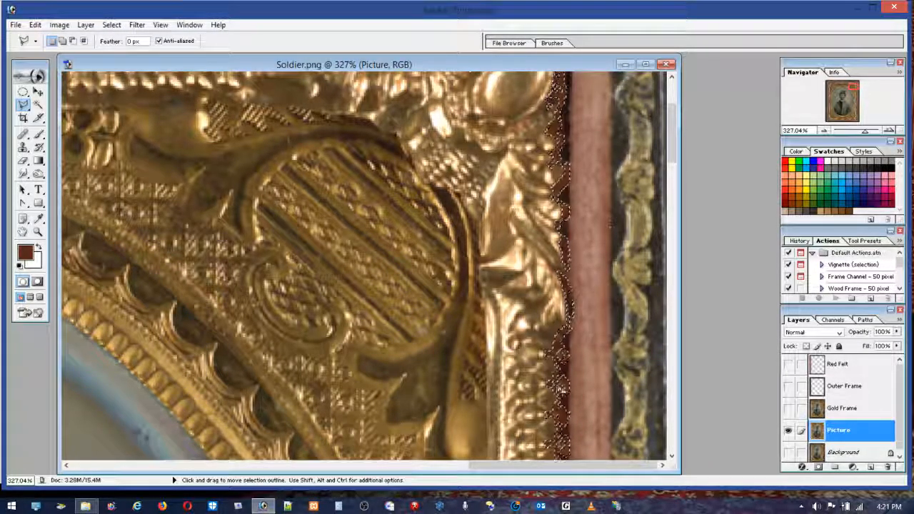
pyautogui.moveTo(521, 469); pyautogui.dragTo(125, 468)
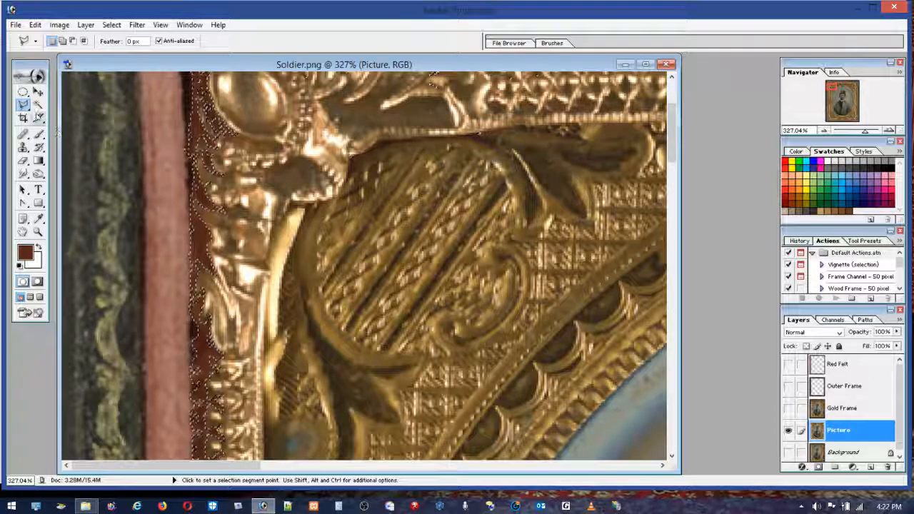
pyautogui.click(38, 232)
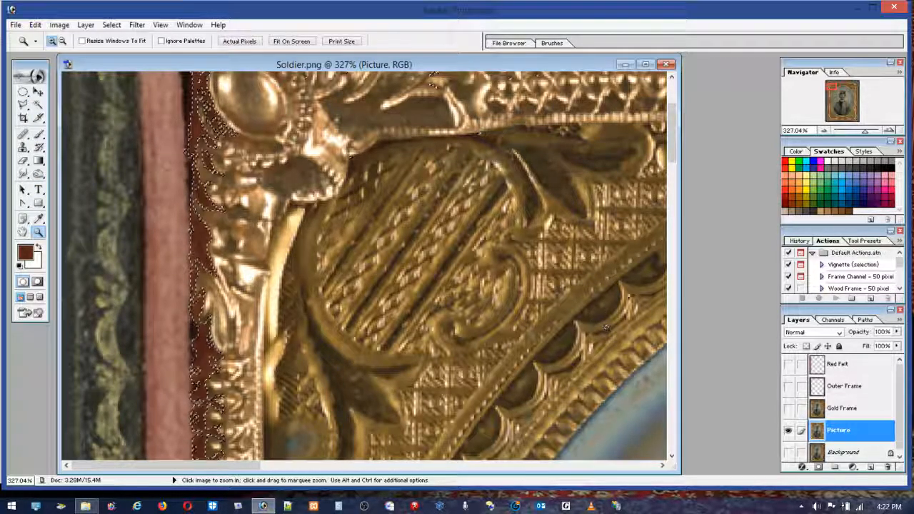
pyautogui.moveTo(678, 163); pyautogui.dragTo(703, 371)
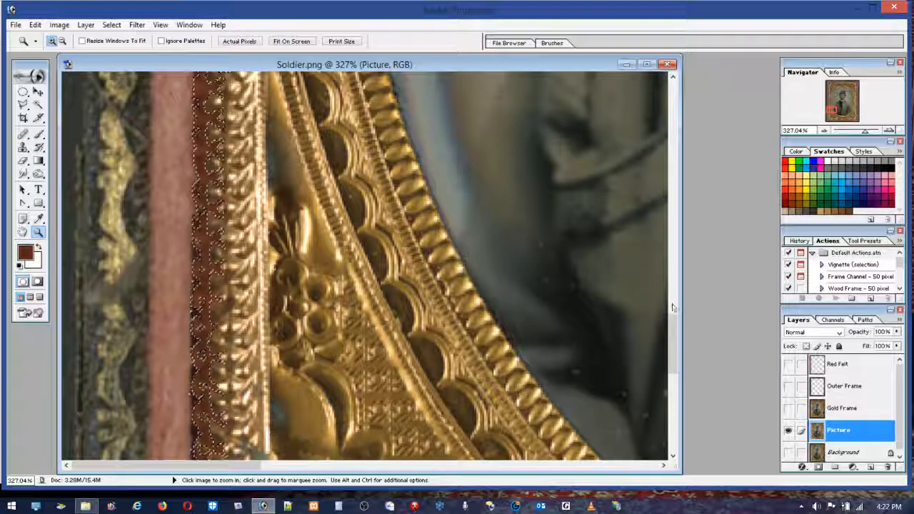
pyautogui.scroll(-5, 264, 318)
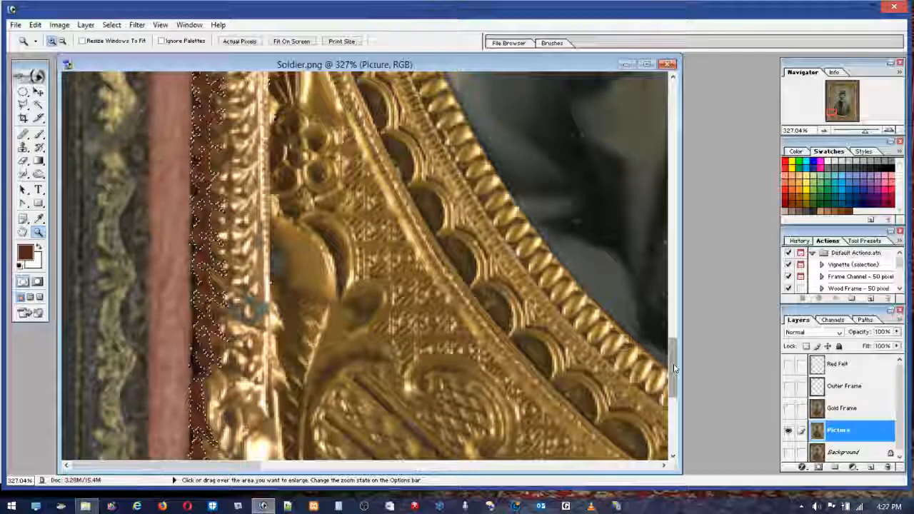
pyautogui.moveTo(674, 365); pyautogui.dragTo(675, 355)
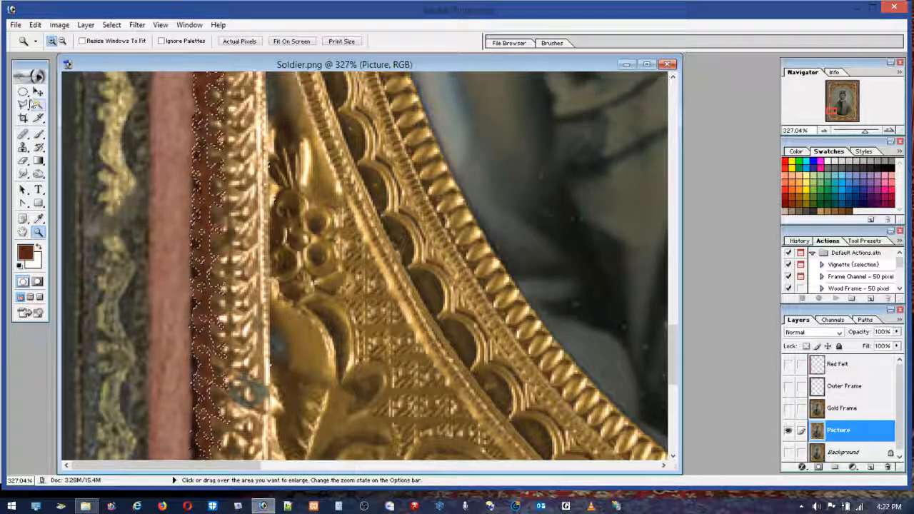
pyautogui.click(23, 104)
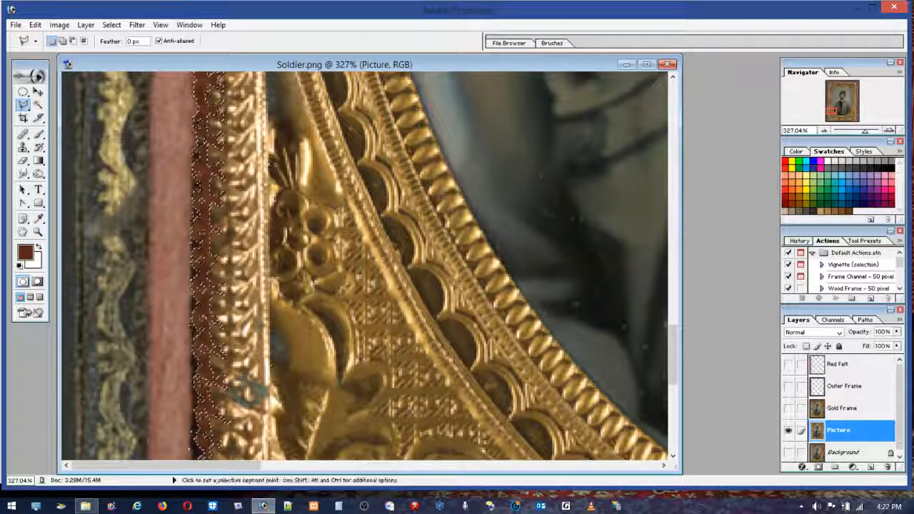
pyautogui.keyDown('alt'); pyautogui.click(265, 129); pyautogui.keyUp('alt')
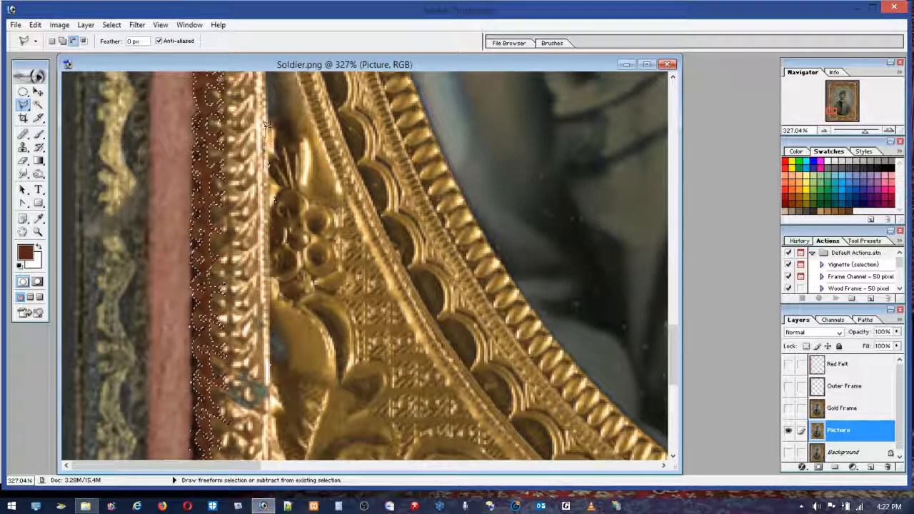
pyautogui.click(289, 195)
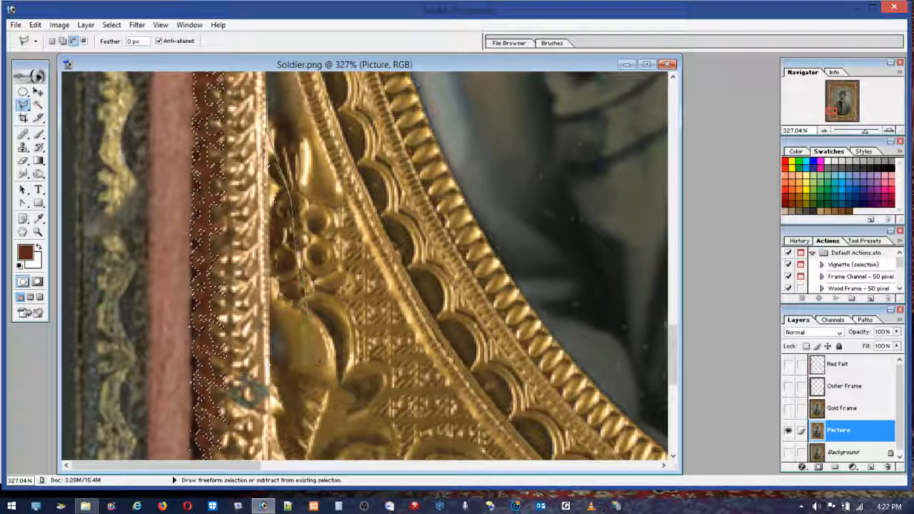
pyautogui.doubleClick(265, 382)
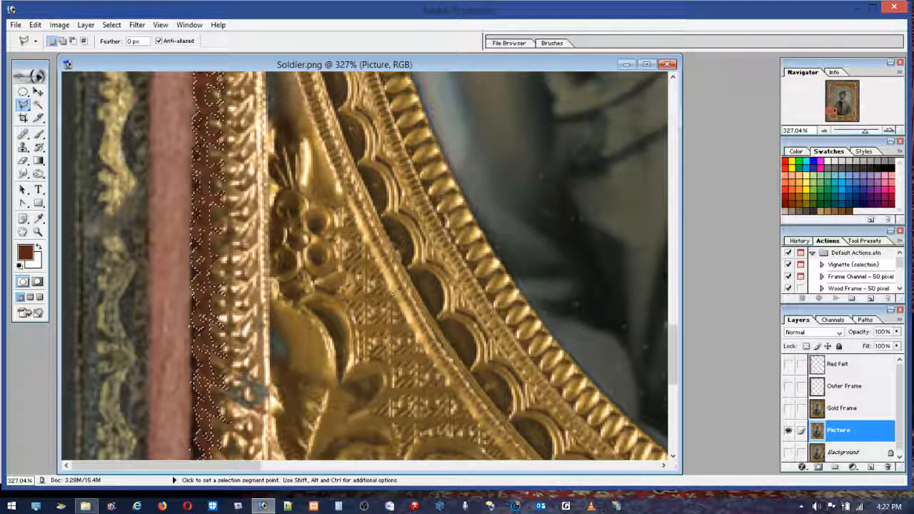
# Step: Examine the selection up close at the frame's bottom edge, toggling the Red Felt layer to compare it with the felt strip
pyautogui.doubleClick(37, 232)
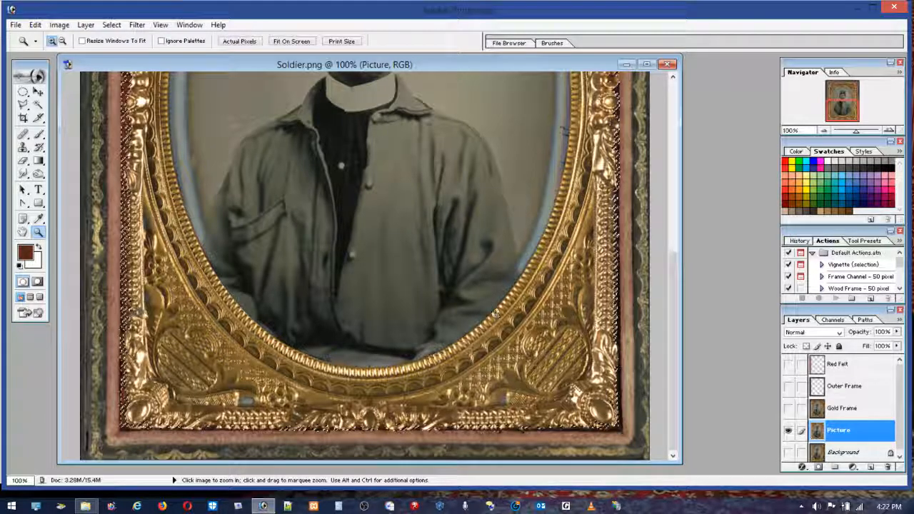
pyautogui.moveTo(473, 397); pyautogui.dragTo(568, 451)
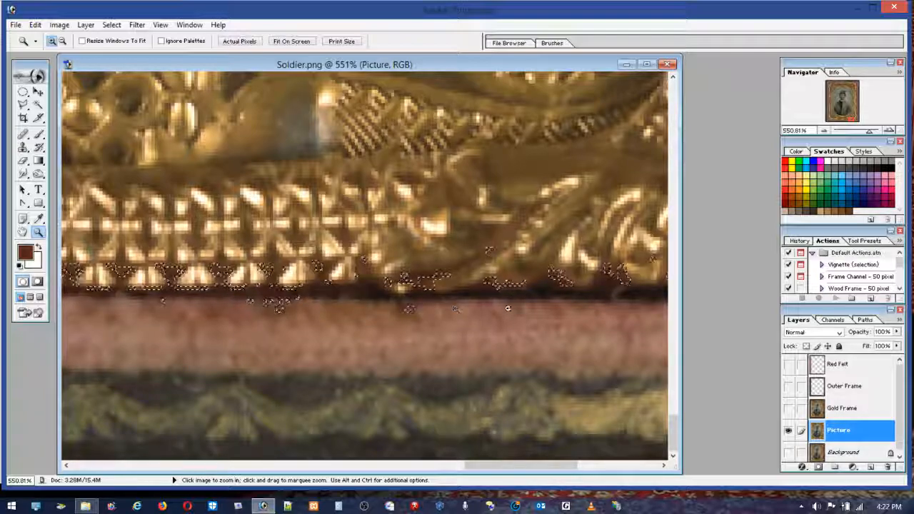
pyautogui.click(785, 365)
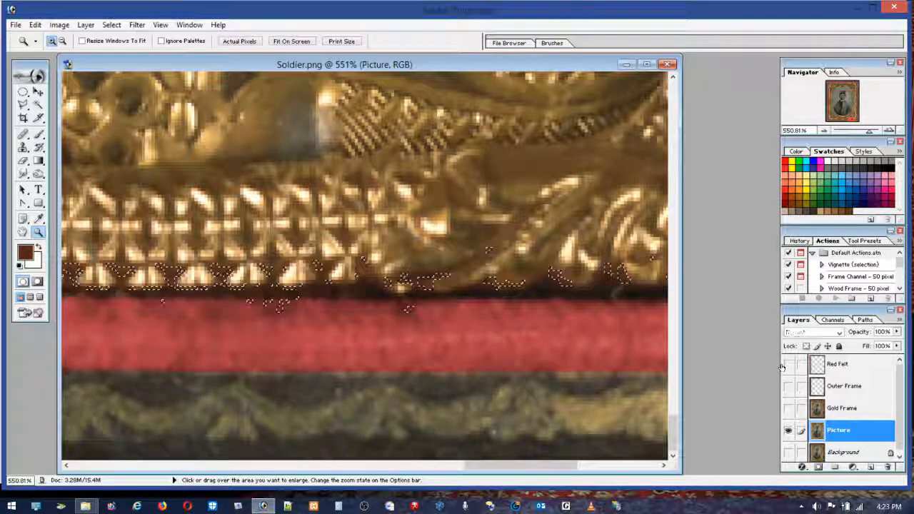
pyautogui.click(785, 364)
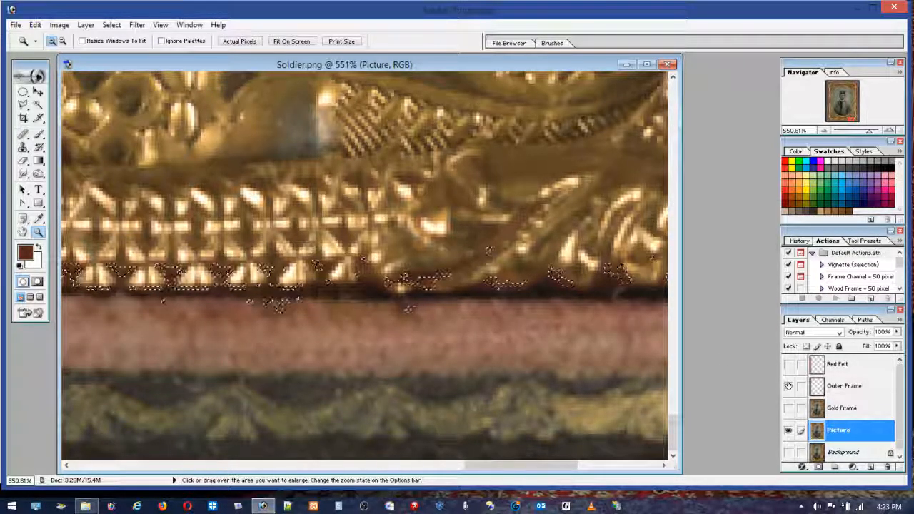
pyautogui.click(788, 365)
pyautogui.click(788, 366)
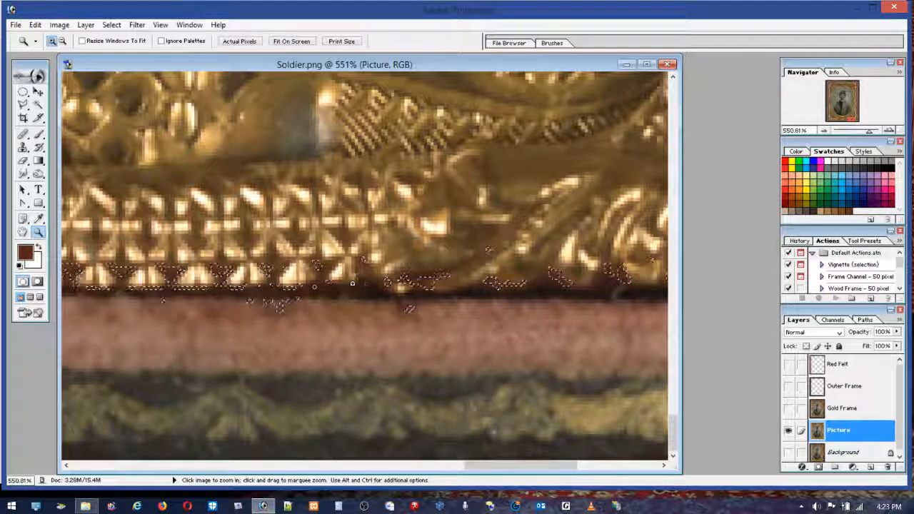
# Step: Refine the selection with Color Range, sampling the reddish-brown between the felt strip and the gold frame's left side
pyautogui.moveTo(486, 465); pyautogui.dragTo(79, 426)
pyautogui.moveTo(678, 436); pyautogui.dragTo(671, 335)
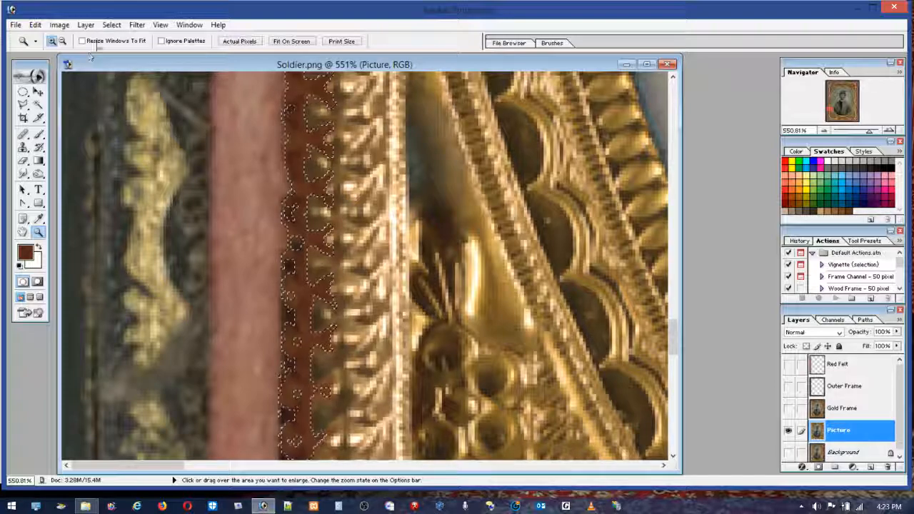
pyautogui.click(111, 25)
pyautogui.click(32, 94)
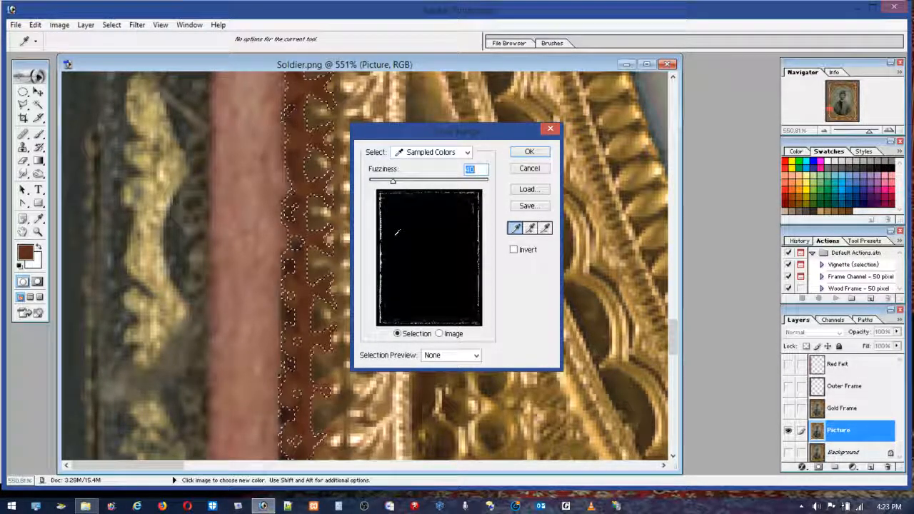
pyautogui.click(308, 241)
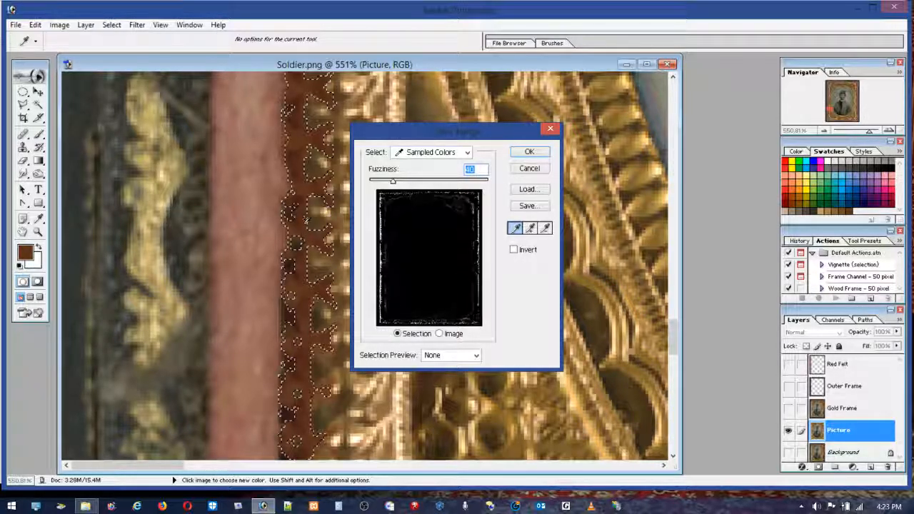
pyautogui.click(308, 222)
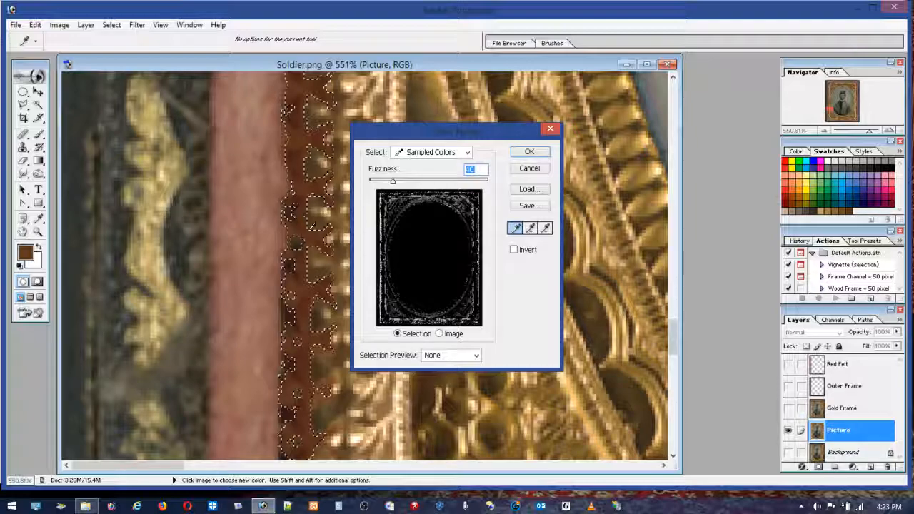
pyautogui.click(313, 178)
pyautogui.click(316, 135)
pyautogui.click(317, 128)
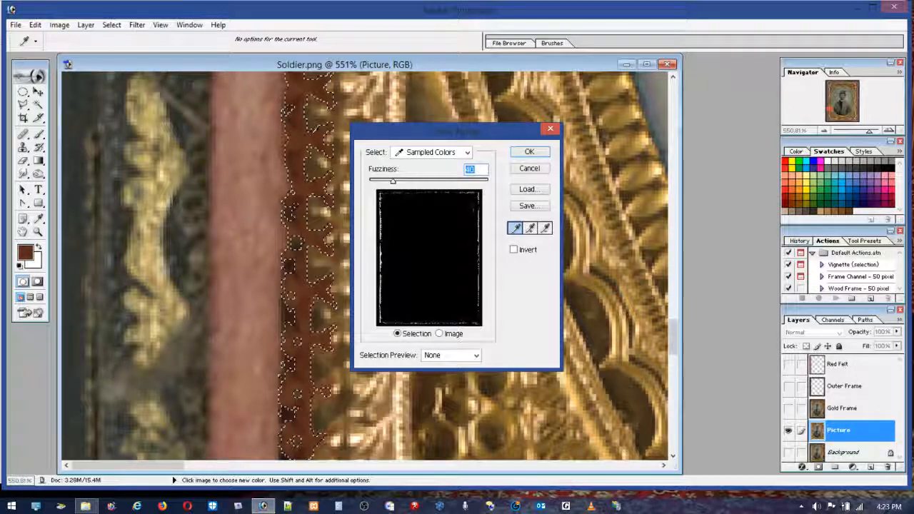
pyautogui.click(299, 126)
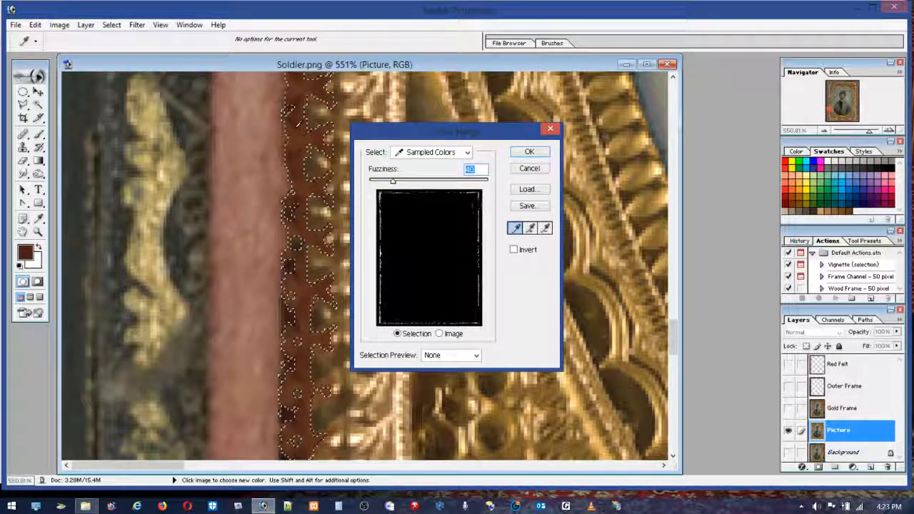
pyautogui.click(301, 135)
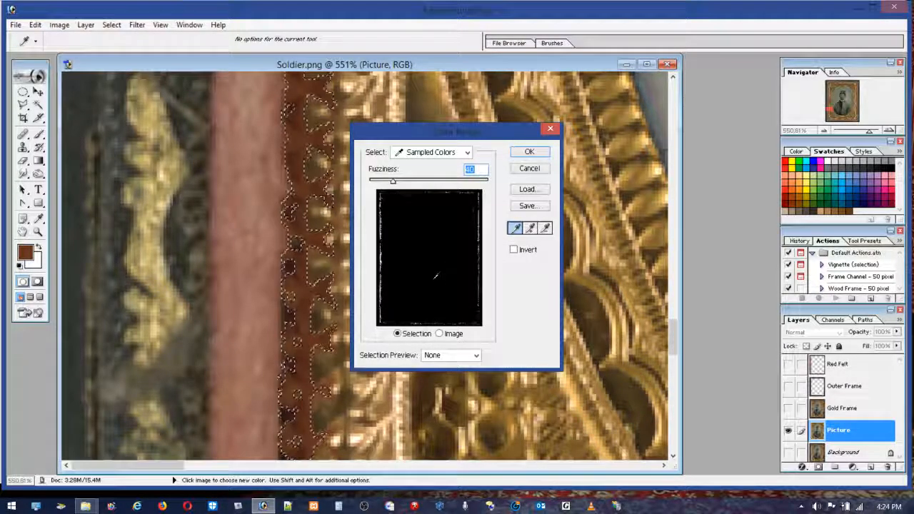
pyautogui.click(529, 151)
pyautogui.press('z')
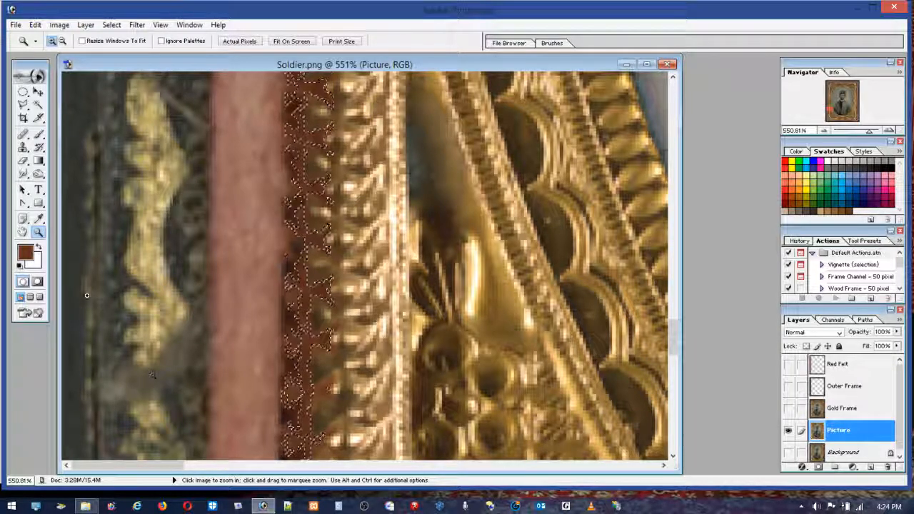
# Step: Shift the selected areas toward red with Hue/Saturation, using a hue of -9 and a saturation of +15
pyautogui.doubleClick(39, 235)
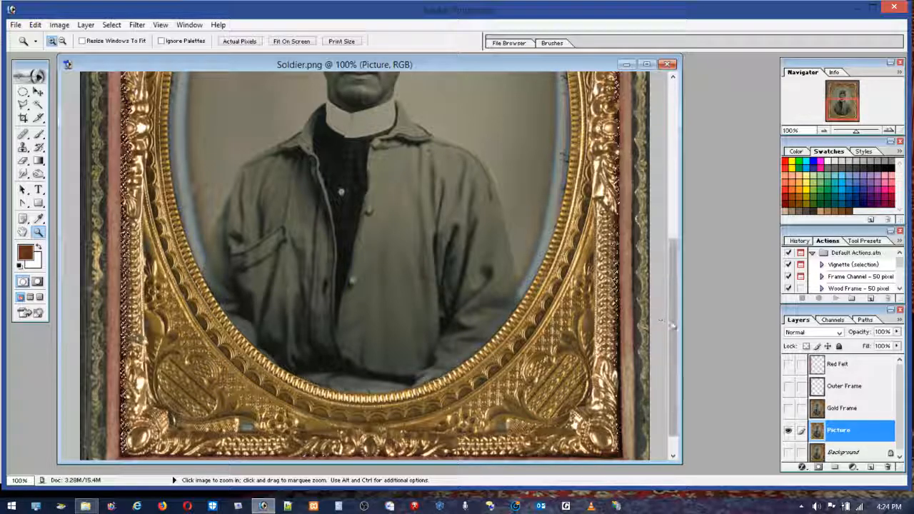
pyautogui.moveTo(672, 333); pyautogui.dragTo(680, 175)
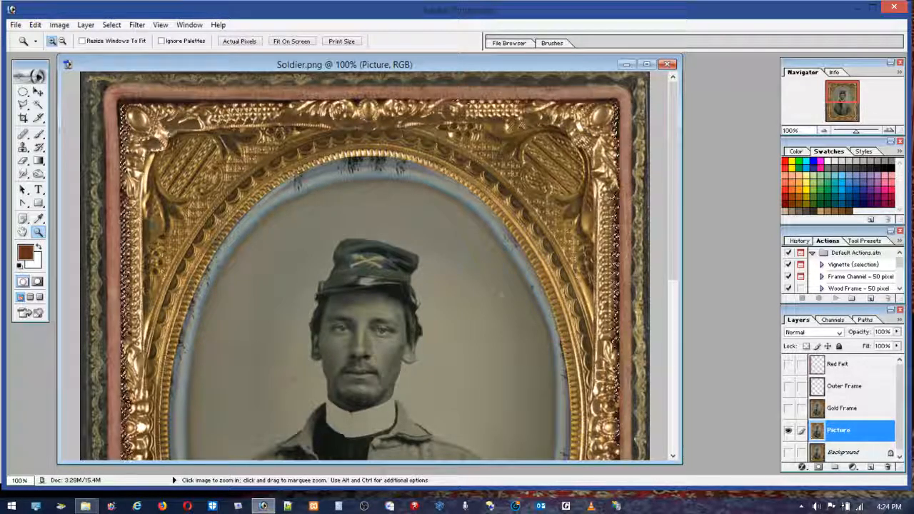
pyautogui.moveTo(117, 188); pyautogui.dragTo(179, 275)
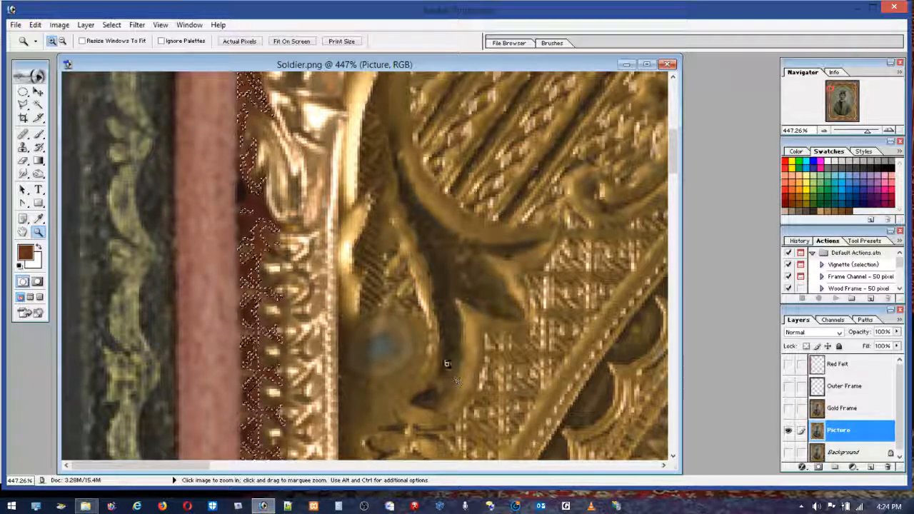
pyautogui.click(138, 25)
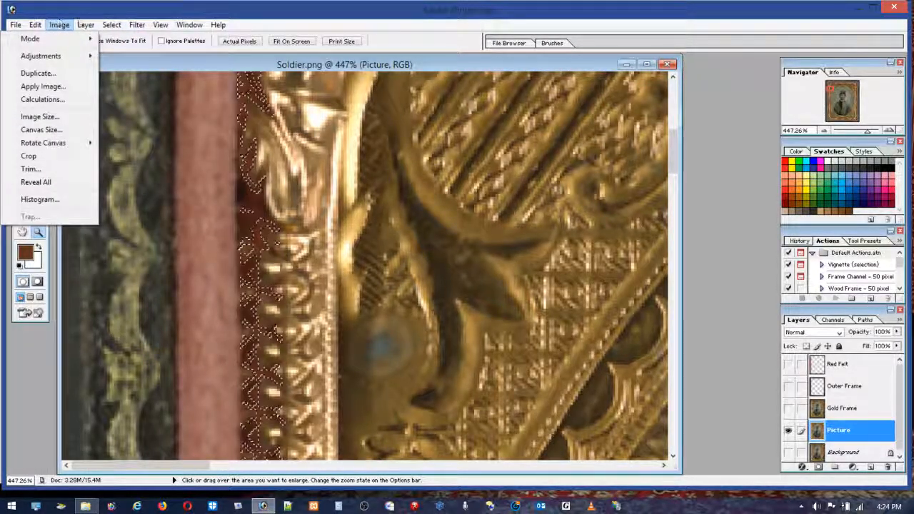
pyautogui.moveTo(86, 26)
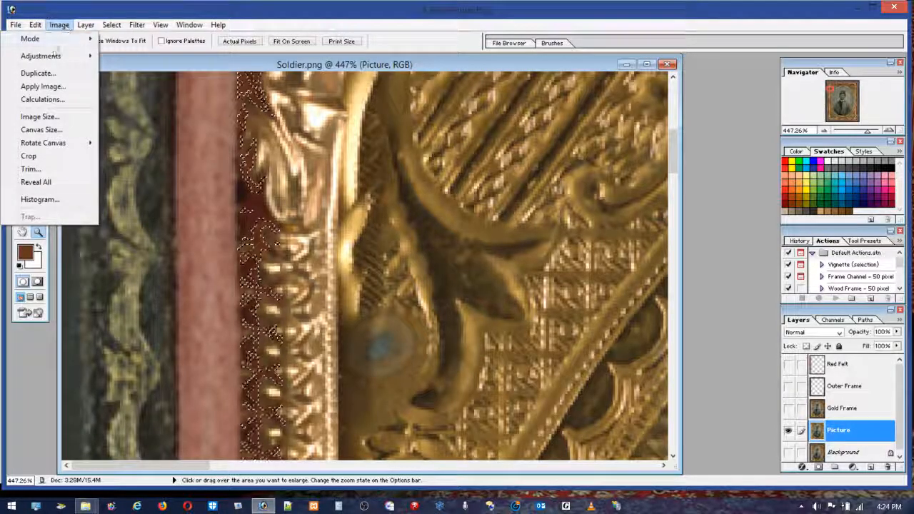
pyautogui.moveTo(41, 56)
pyautogui.click(140, 151)
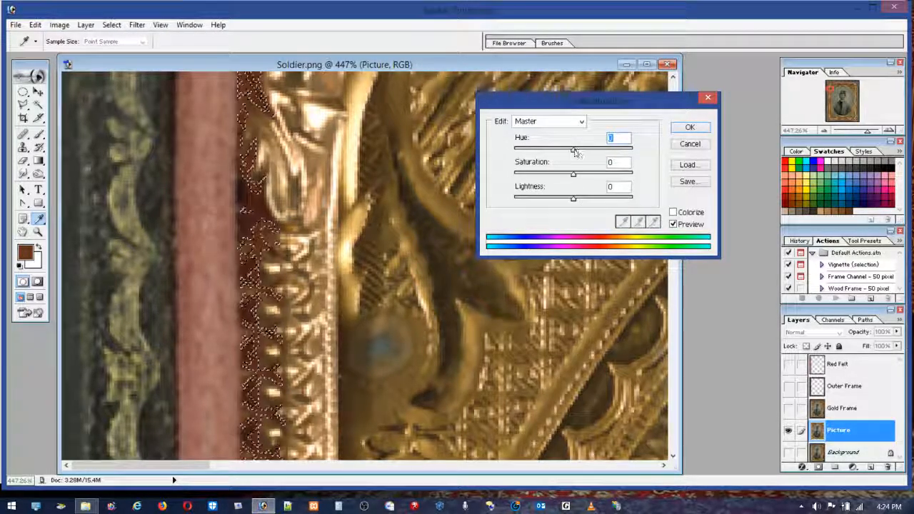
pyautogui.moveTo(573, 149); pyautogui.dragTo(564, 148)
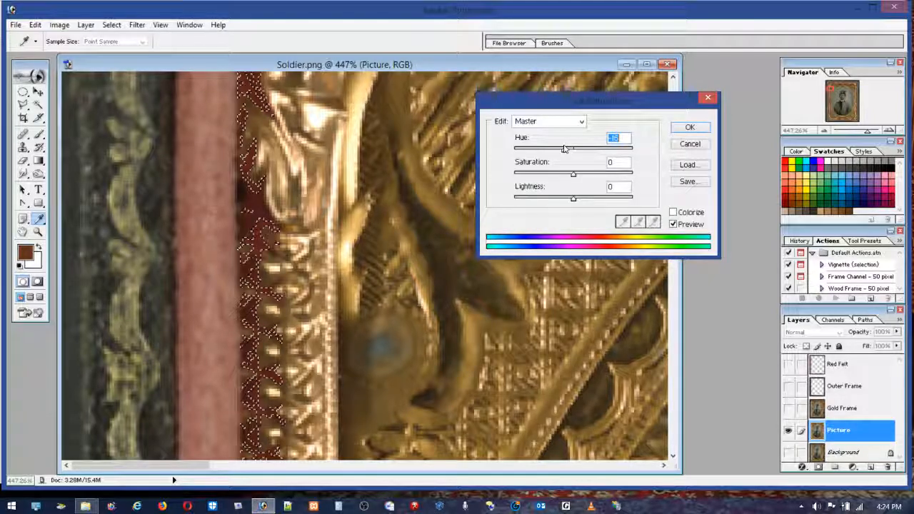
pyautogui.click(576, 174)
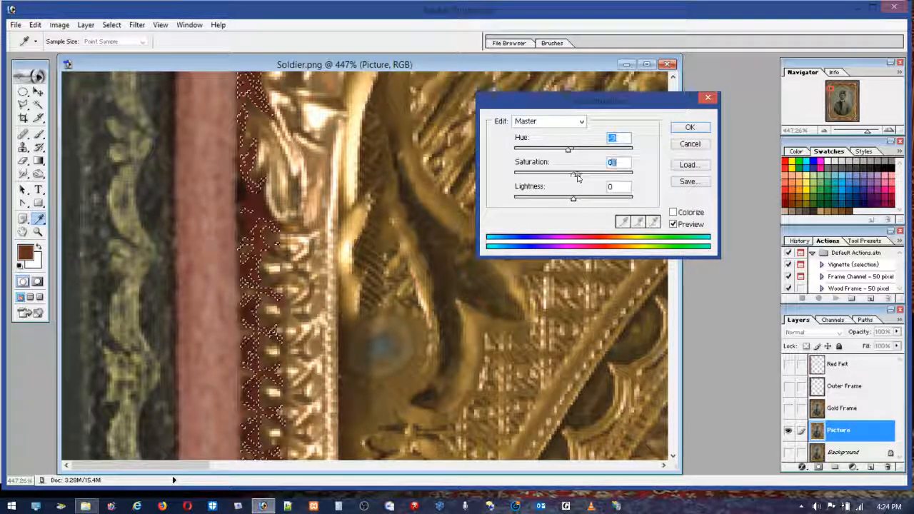
pyautogui.moveTo(578, 174); pyautogui.dragTo(582, 174)
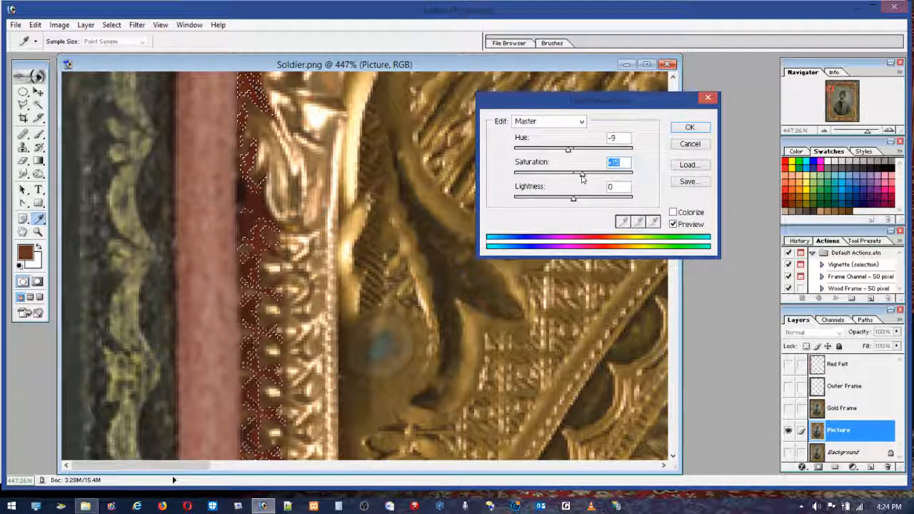
pyautogui.click(569, 150)
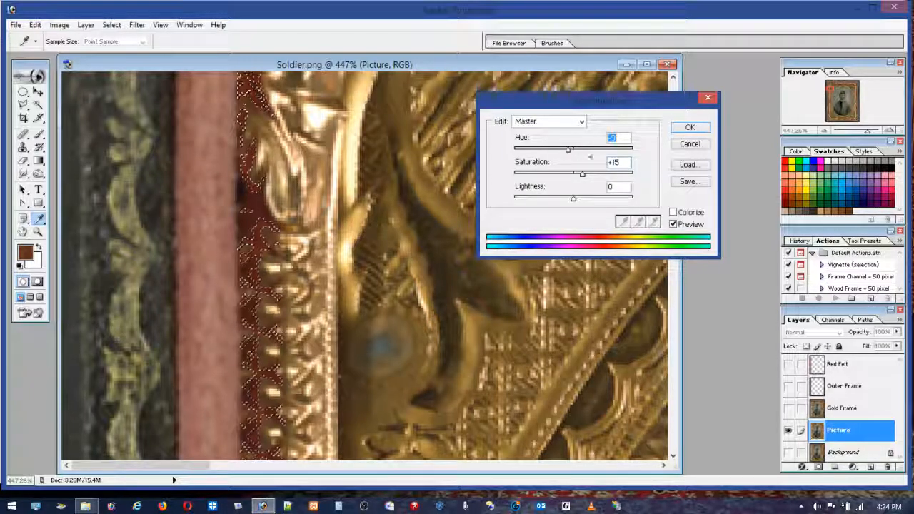
pyautogui.click(690, 127)
pyautogui.press('z')
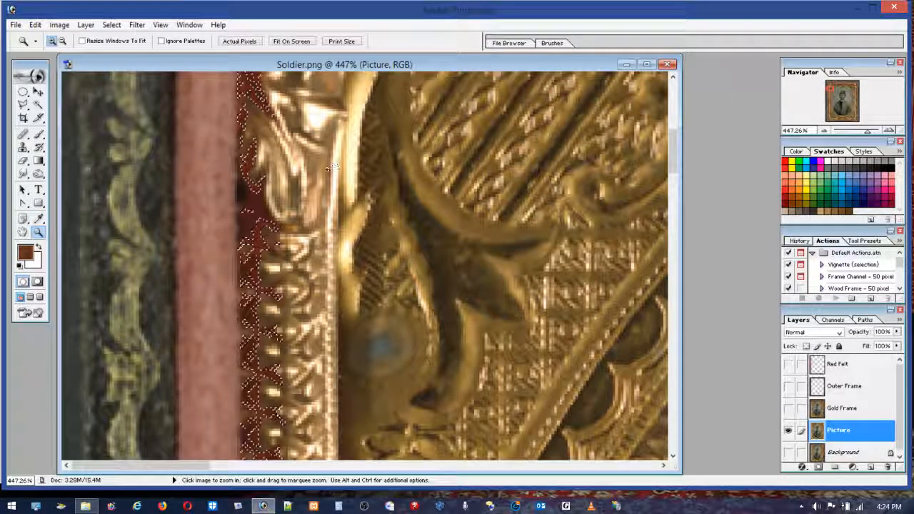
# Step: Clear the selection and show the Red Felt layer, checking the recolored areas along the frame's left side up close
pyautogui.press('m')
pyautogui.hotkey('ctrl', 'd')
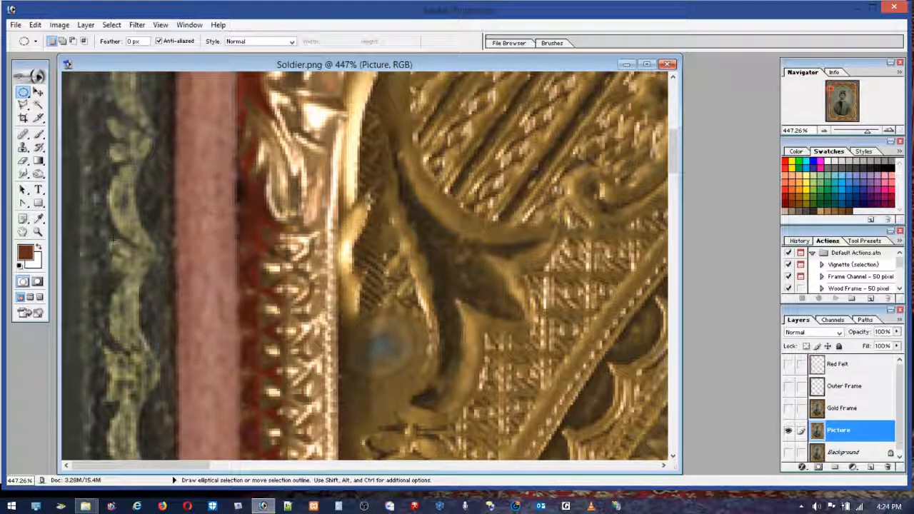
pyautogui.doubleClick(37, 232)
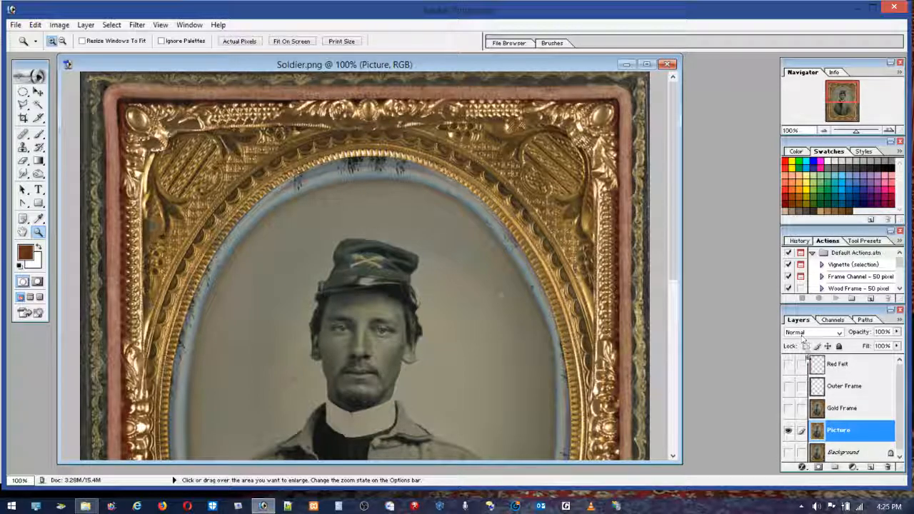
pyautogui.click(789, 368)
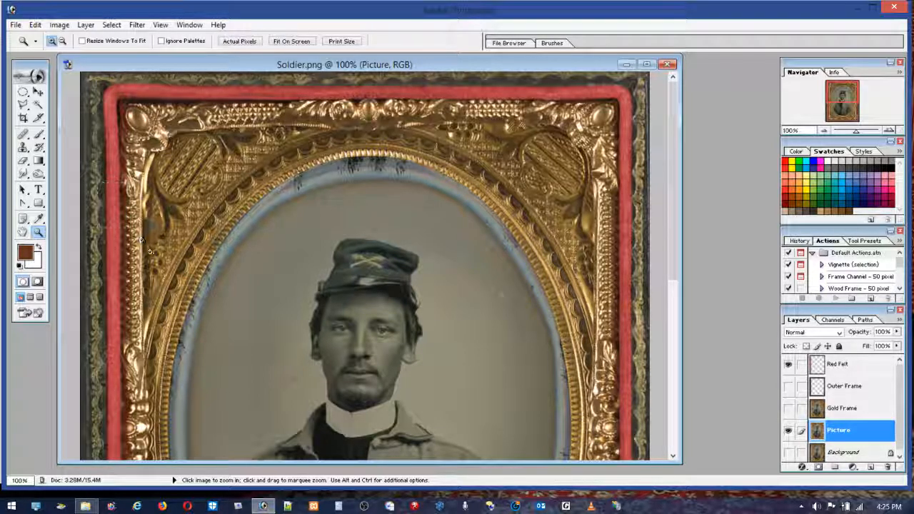
pyautogui.moveTo(102, 182); pyautogui.dragTo(150, 253)
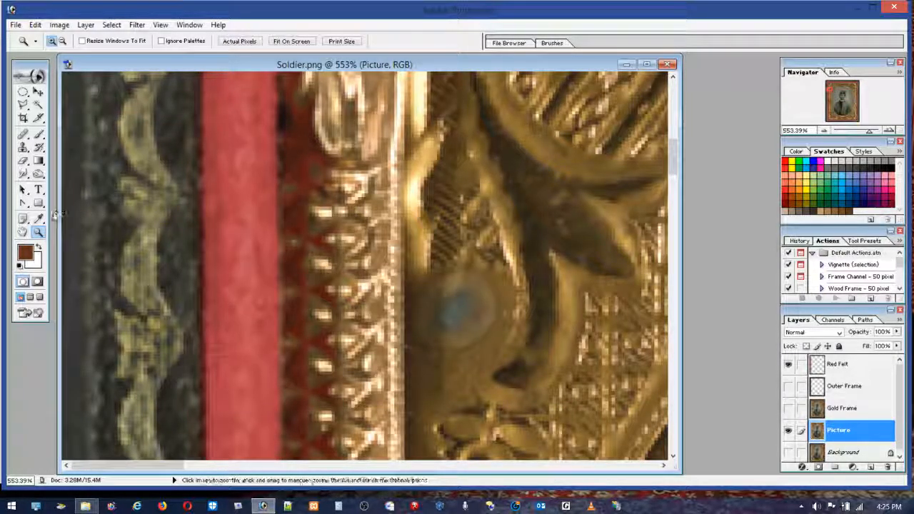
pyautogui.doubleClick(39, 233)
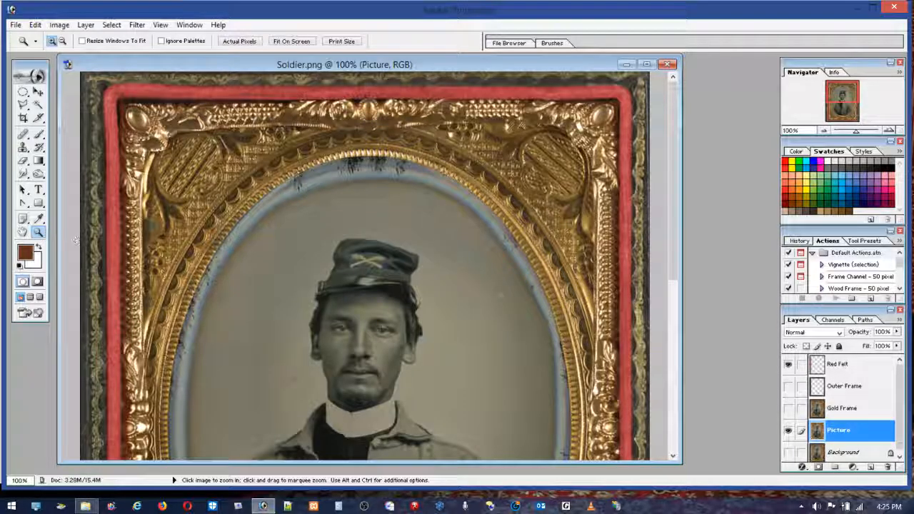
pyautogui.moveTo(674, 232); pyautogui.dragTo(711, 281)
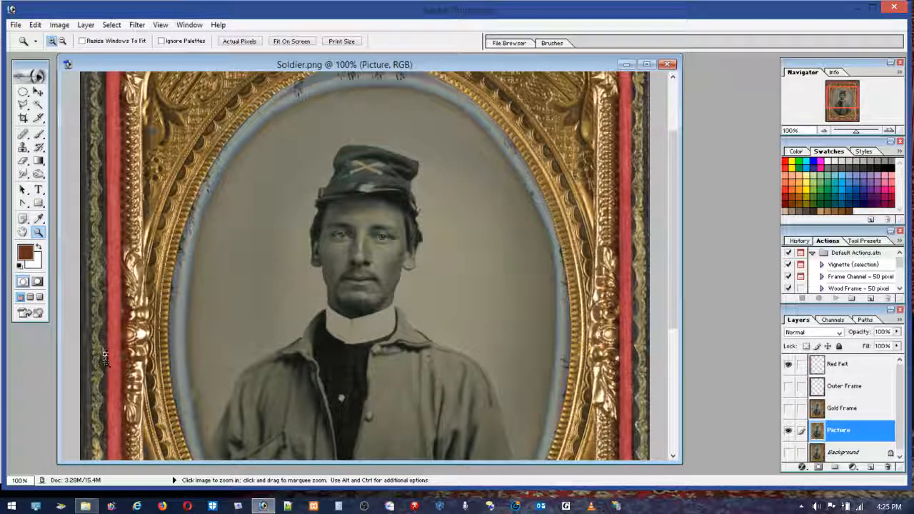
pyautogui.moveTo(104, 359); pyautogui.dragTo(159, 408)
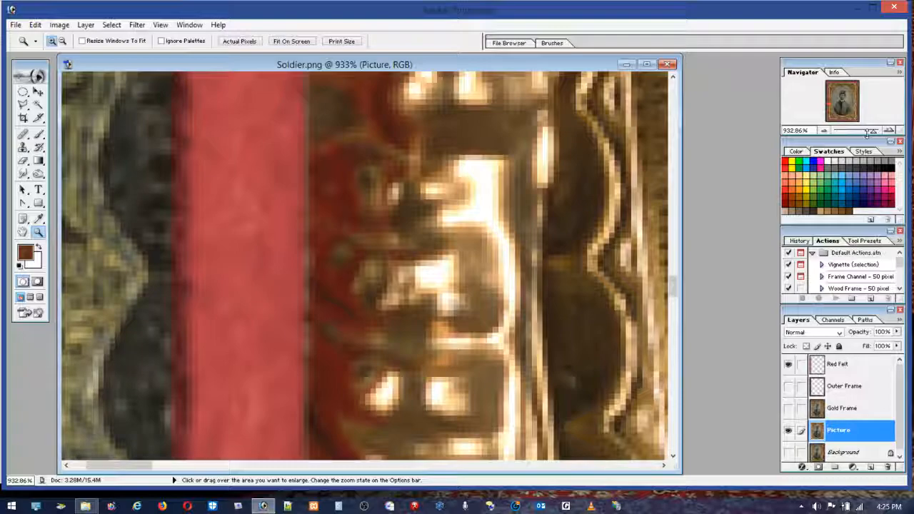
pyautogui.moveTo(872, 131); pyautogui.dragTo(866, 133)
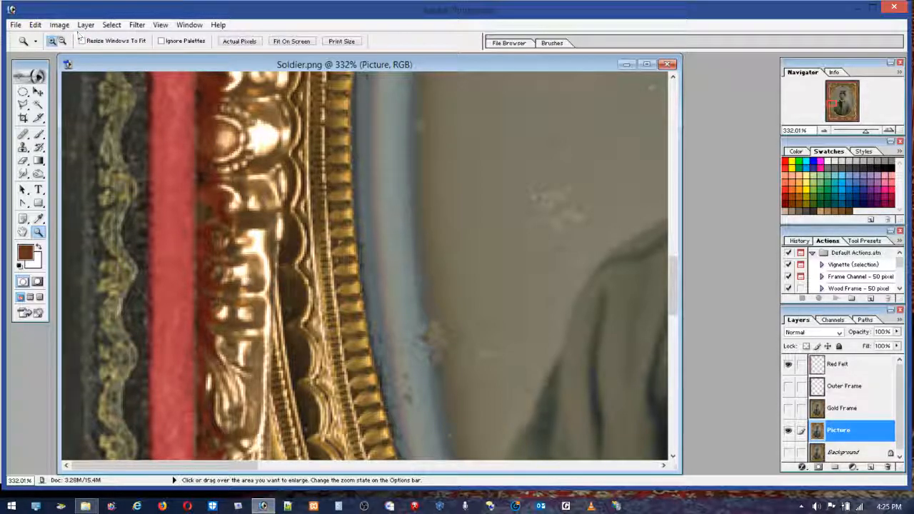
# Step: Undo the deselection to bring back the selection of the recolored areas
pyautogui.click(35, 25)
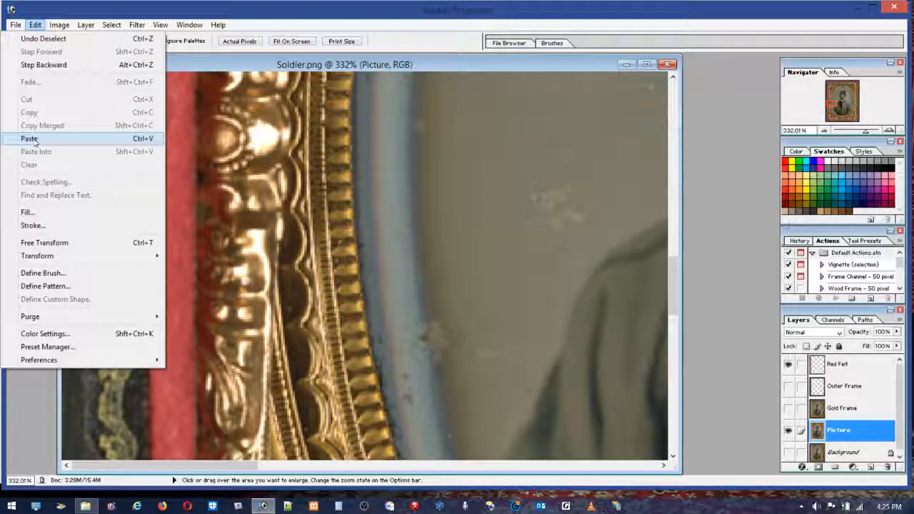
pyautogui.click(160, 24)
pyautogui.click(35, 24)
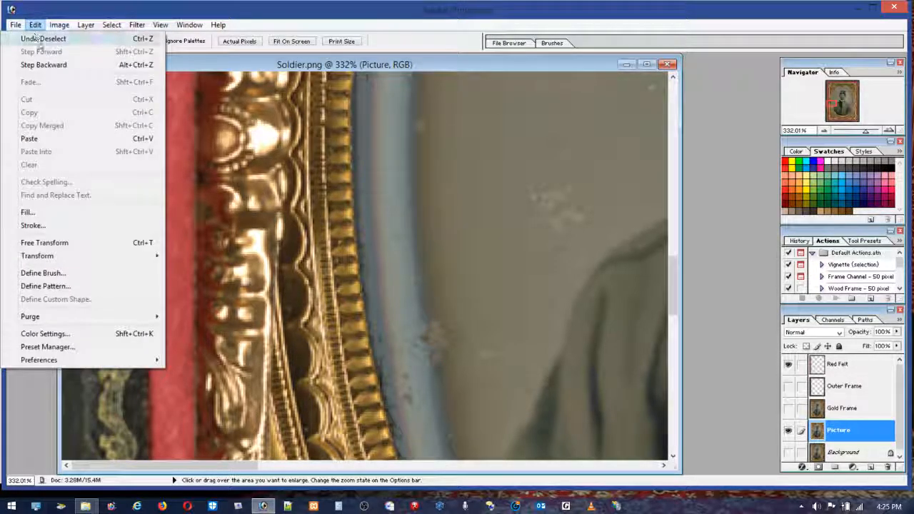
pyautogui.click(45, 43)
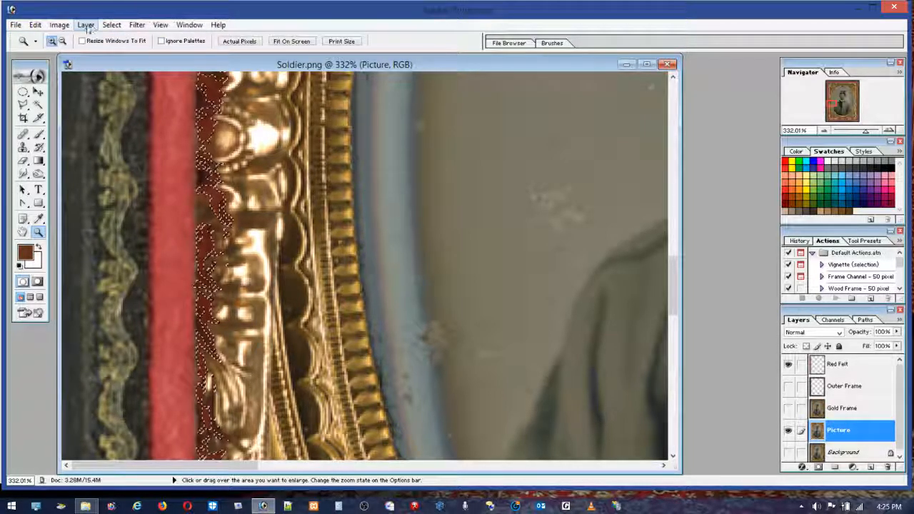
# Step: Copy the selected areas of the Picture layer to a new layer, place it above Gold Frame, and make Picture active again
pyautogui.click(35, 24)
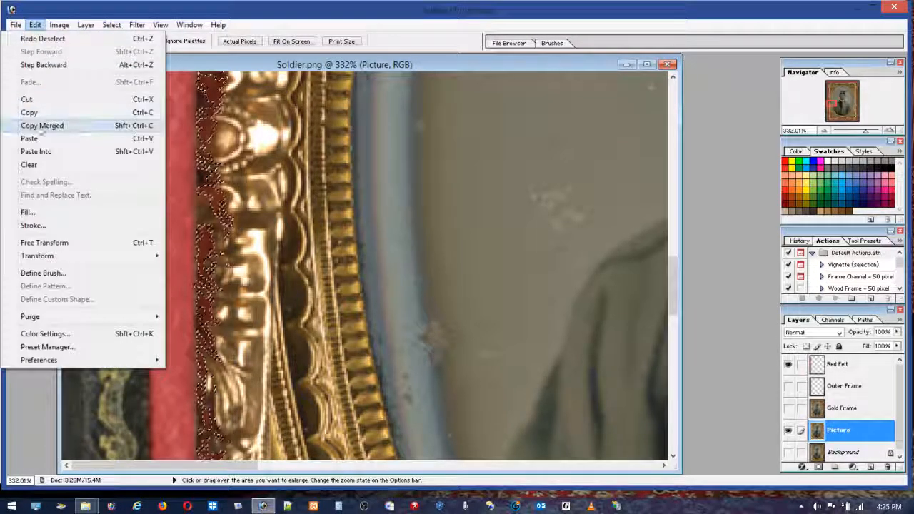
pyautogui.click(29, 112)
pyautogui.click(35, 25)
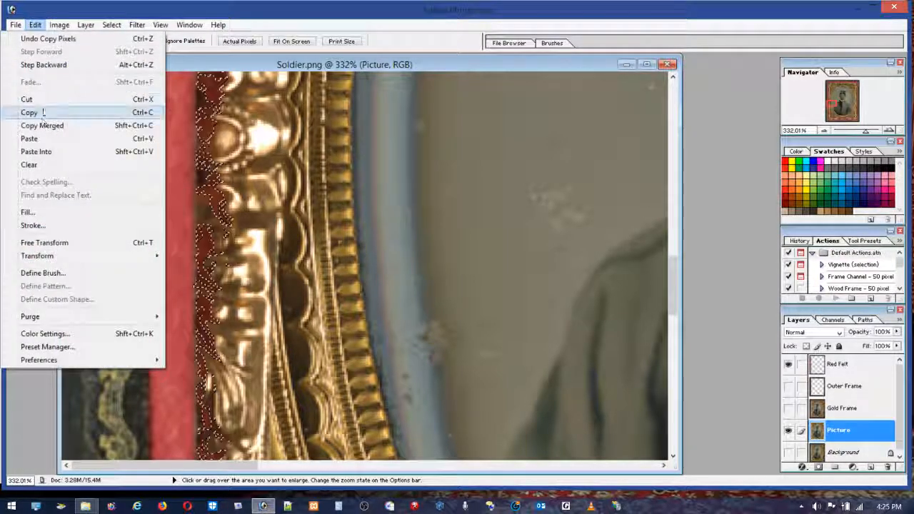
pyautogui.click(29, 139)
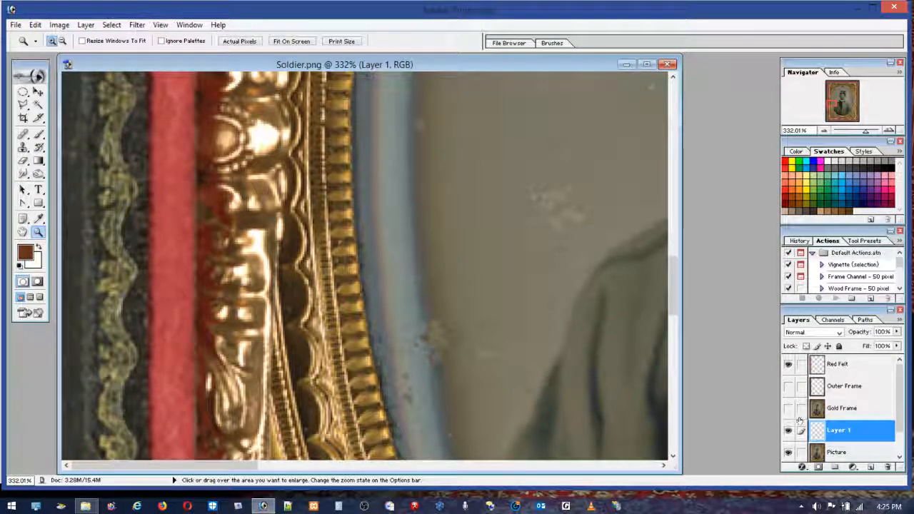
pyautogui.moveTo(855, 431); pyautogui.dragTo(853, 414)
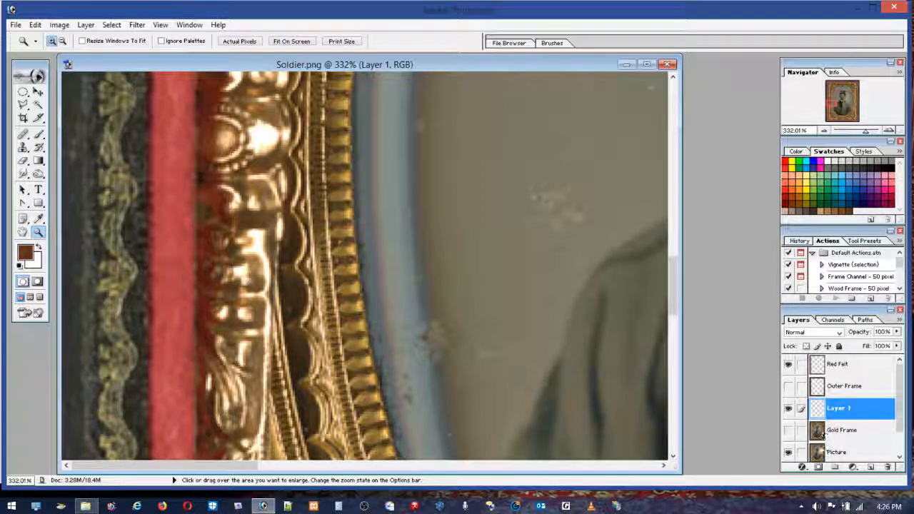
pyautogui.click(837, 454)
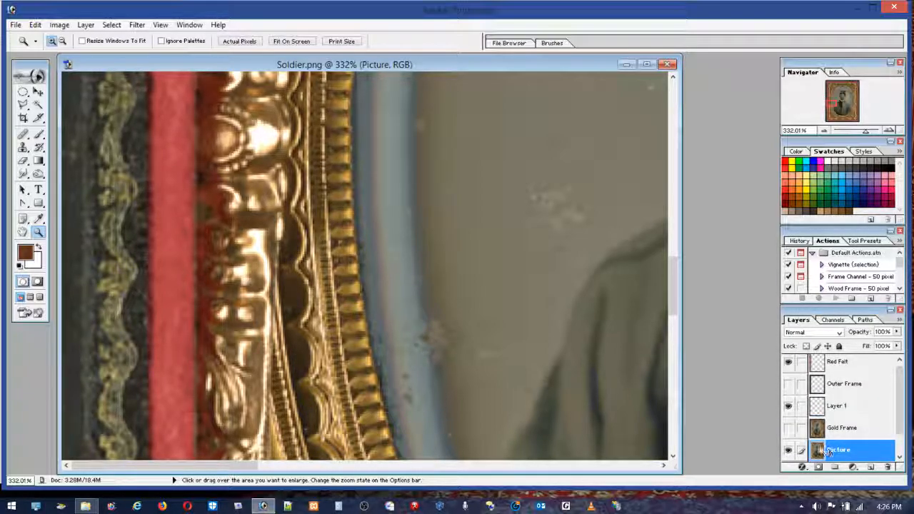
# Step: Show the Gold Frame and Outer Frame layers, toggle Layer 1 to compare the recolored areas, and view the image at 100%
pyautogui.click(790, 430)
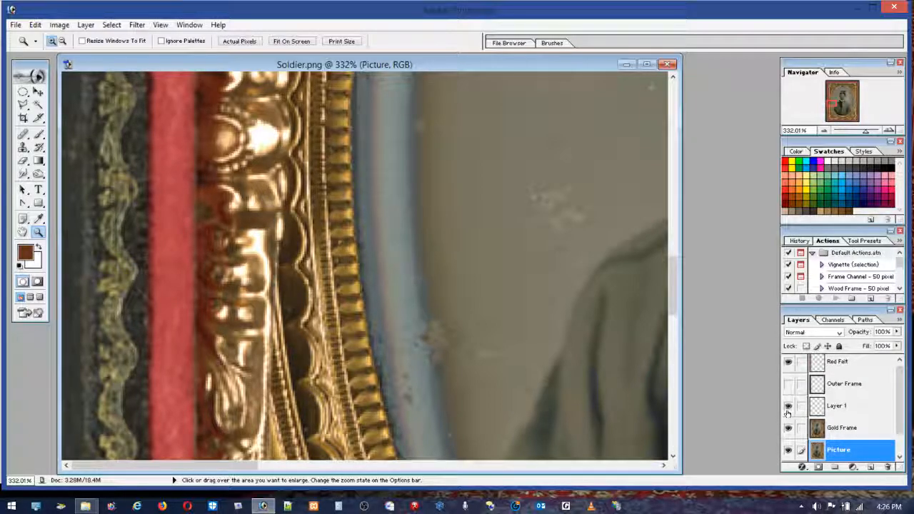
pyautogui.click(787, 409)
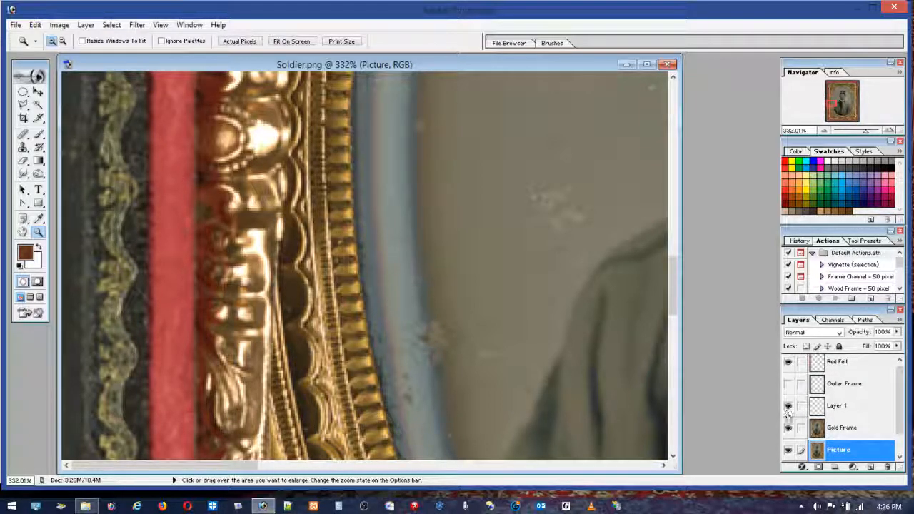
pyautogui.doubleClick(40, 235)
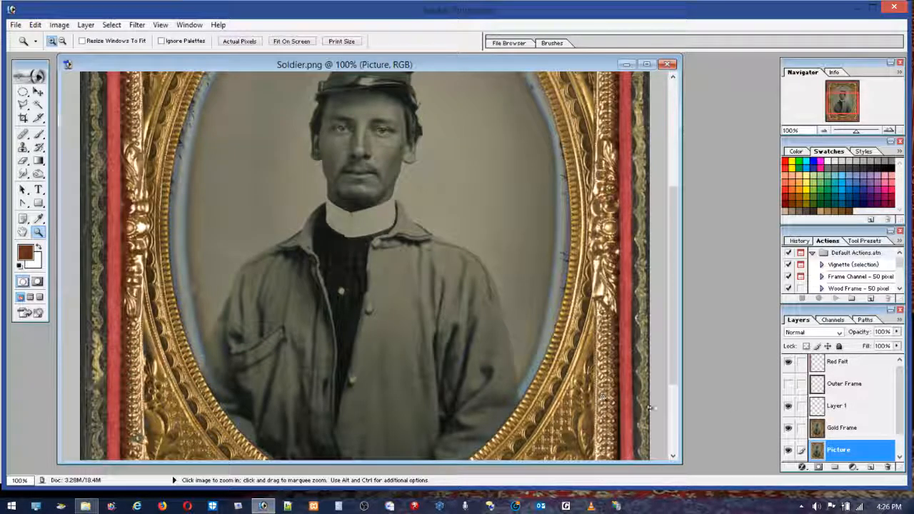
pyautogui.click(787, 384)
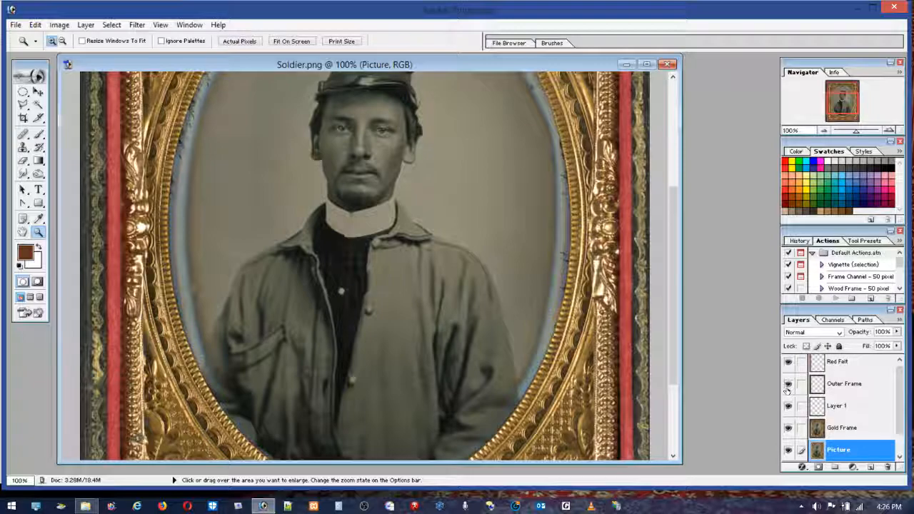
pyautogui.click(787, 386)
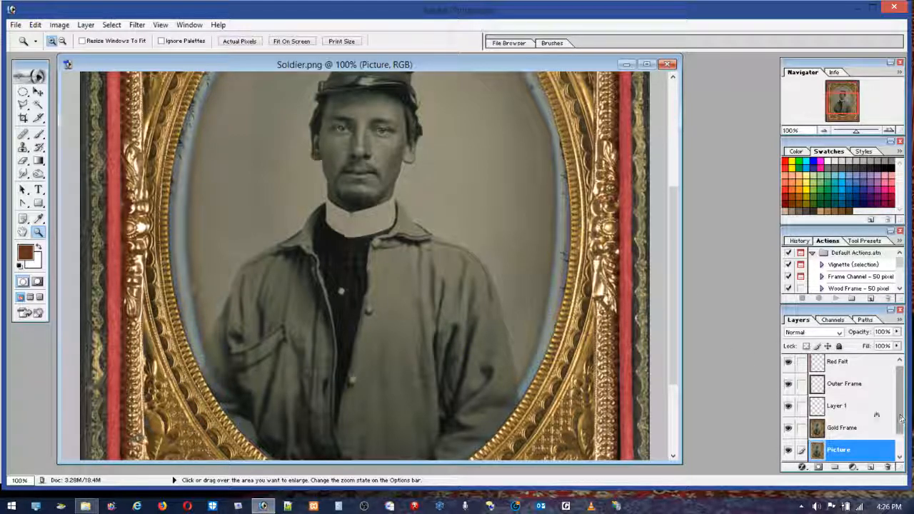
# Step: Mark the oval opening's upper-left quarter with a rectangular marquee as a guide, clear it, and make the Elliptical Marquee active
pyautogui.moveTo(666, 286); pyautogui.dragTo(665, 220)
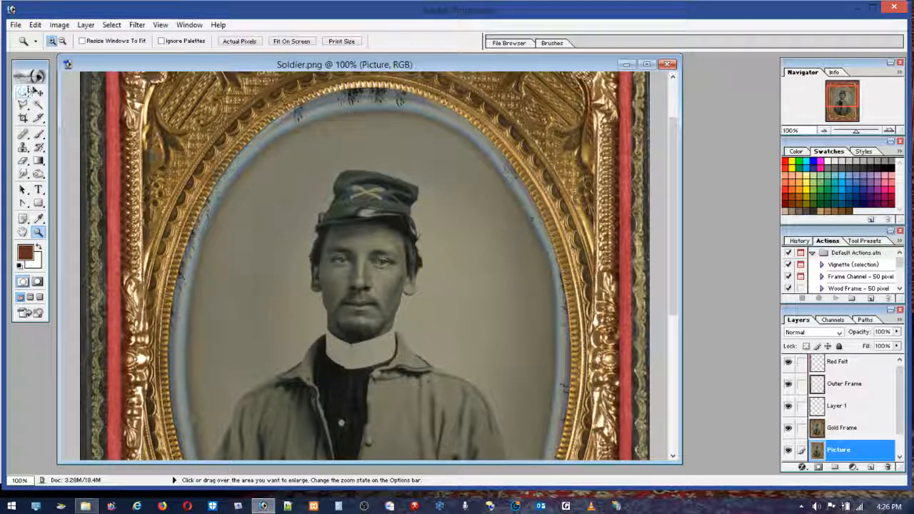
pyautogui.moveTo(24, 92); pyautogui.dragTo(50, 92)
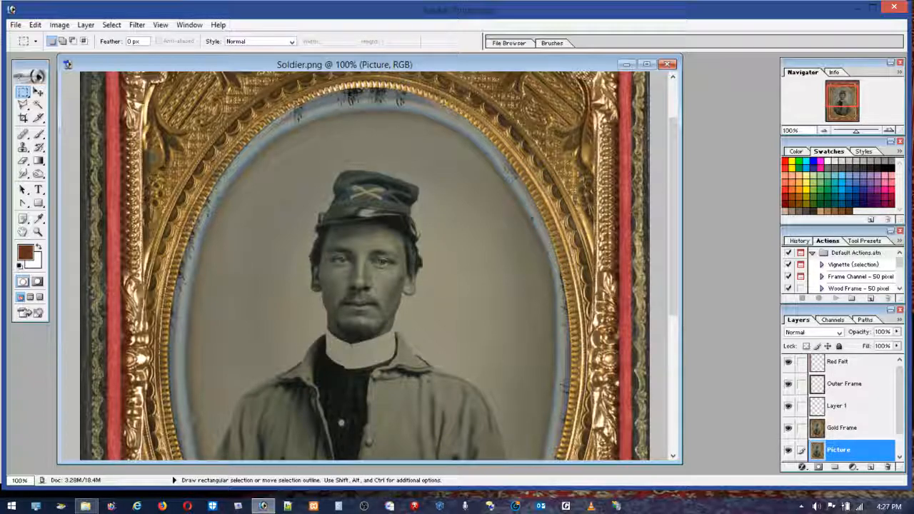
pyautogui.moveTo(226, 228); pyautogui.dragTo(188, 351)
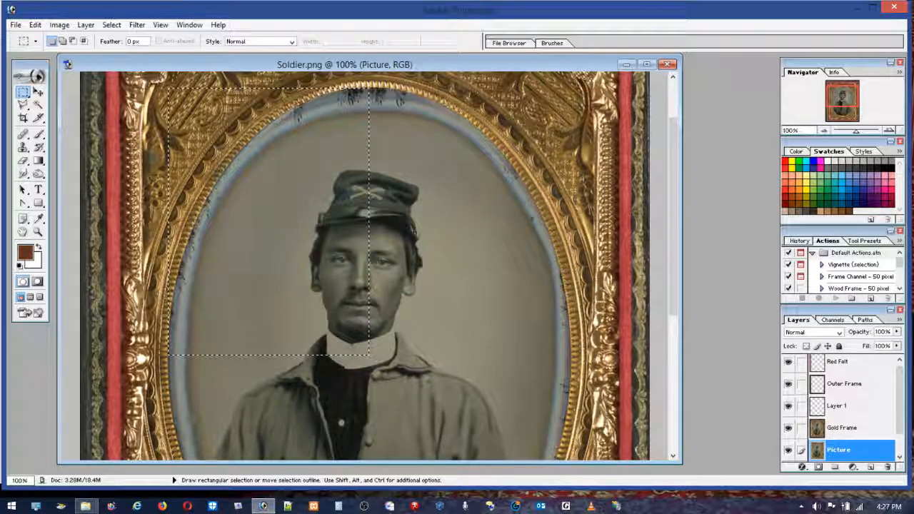
pyautogui.moveTo(20, 93); pyautogui.dragTo(50, 106)
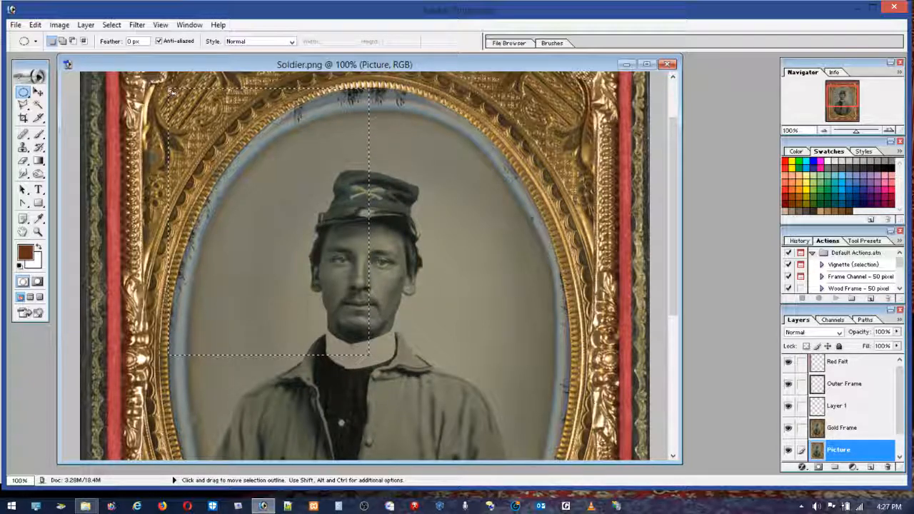
pyautogui.hotkey('ctrl', 'd')
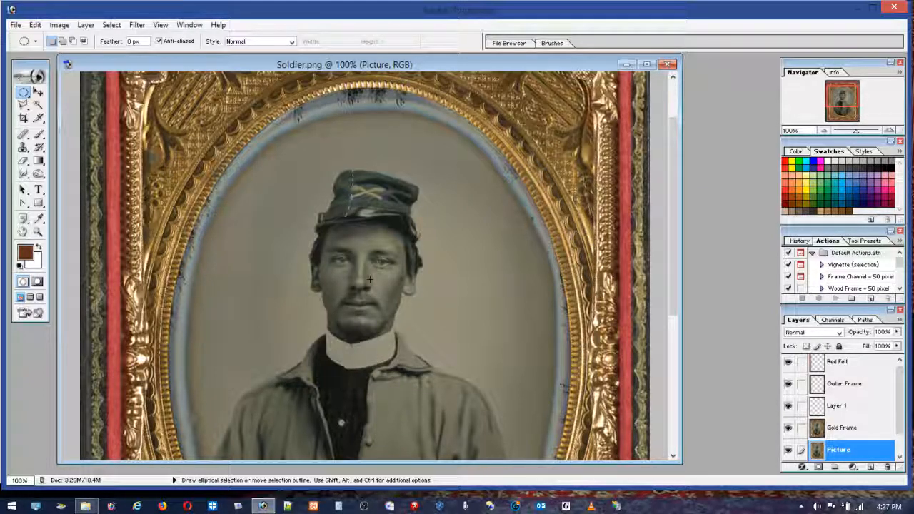
# Step: Try an elliptical selection of the oval opening along the gold frame's inner edge, and undo it
pyautogui.moveTo(414, 342); pyautogui.dragTo(646, 351)
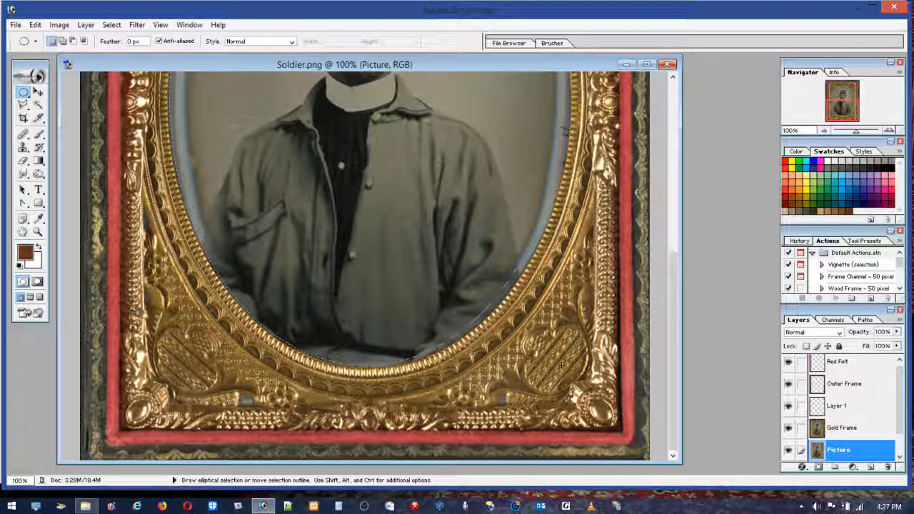
pyautogui.moveTo(562, 365); pyautogui.dragTo(564, 365)
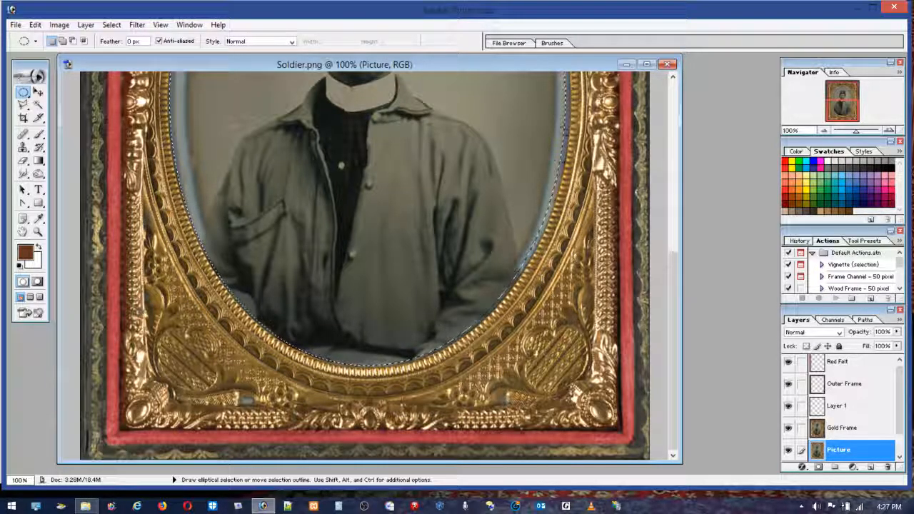
pyautogui.click(34, 25)
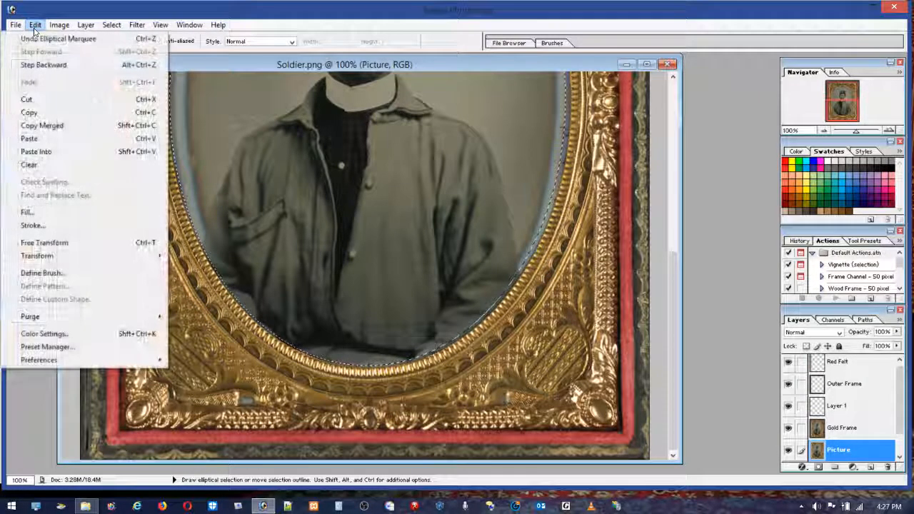
pyautogui.click(37, 36)
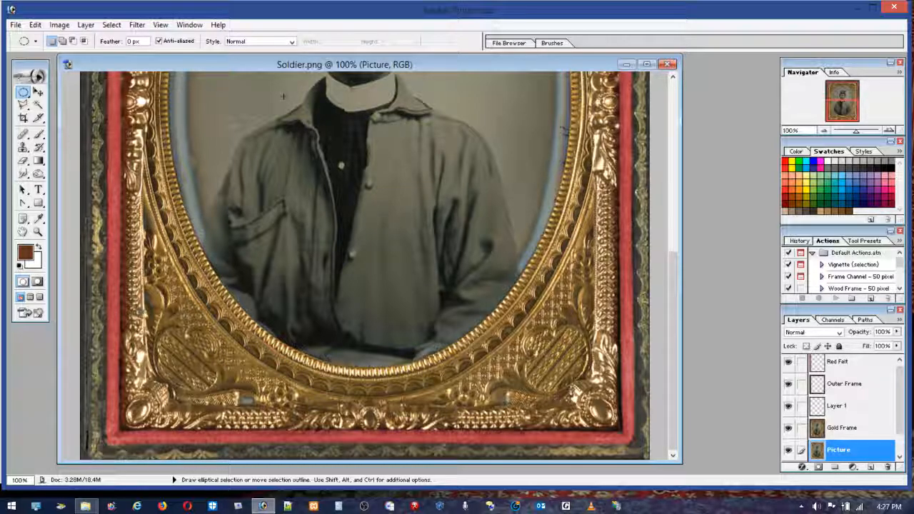
pyautogui.click(37, 25)
pyautogui.click(43, 65)
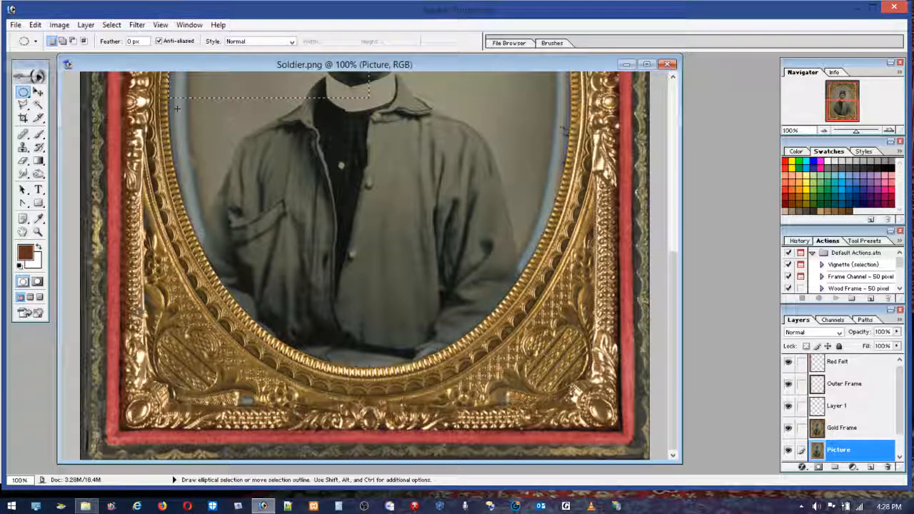
# Step: Clear the rectangular guide selection and select the entire oval opening with an elliptical marquee fitted to the gold frame's inner edge
pyautogui.scroll(10, 656, 244)
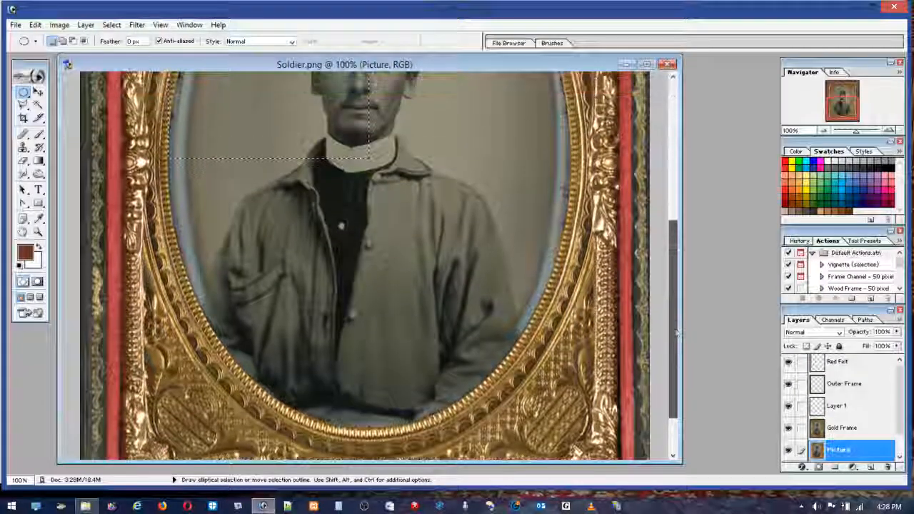
pyautogui.scroll(1, 656, 244)
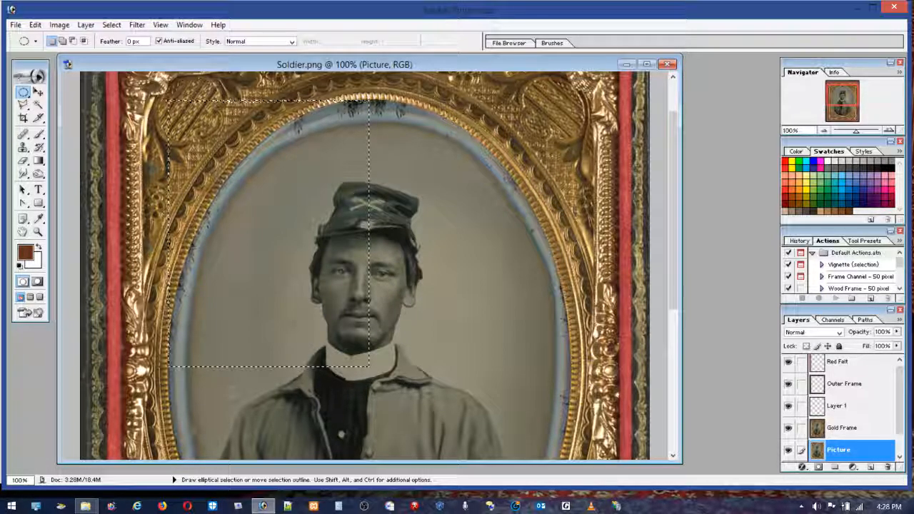
pyautogui.click(170, 103)
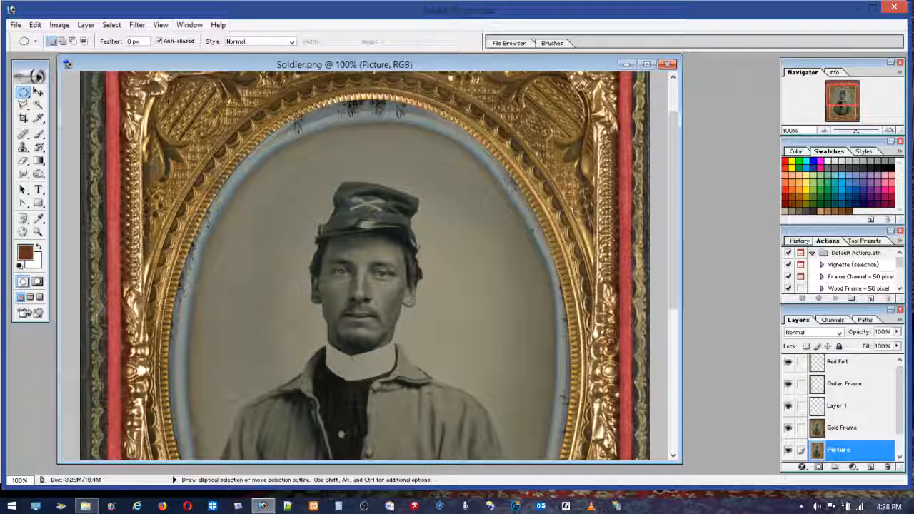
pyautogui.scroll(-5, 361, 288)
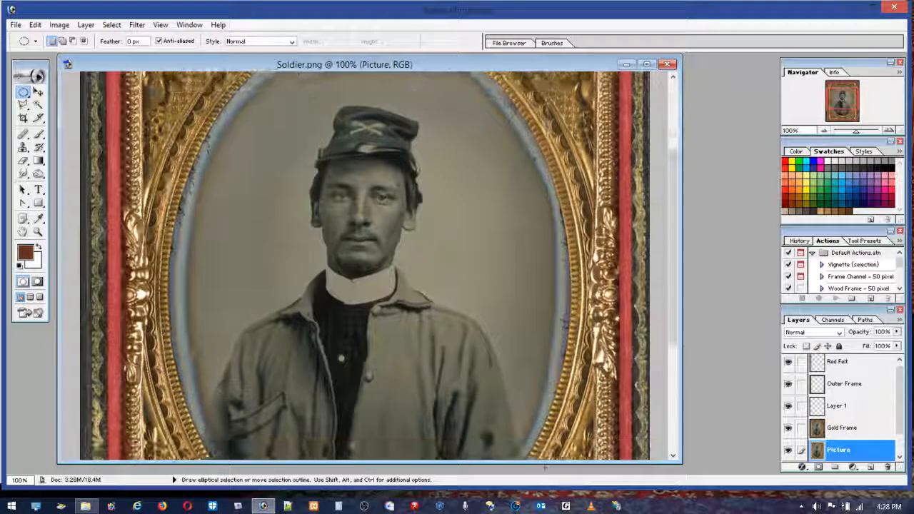
pyautogui.scroll(-1, 361, 288)
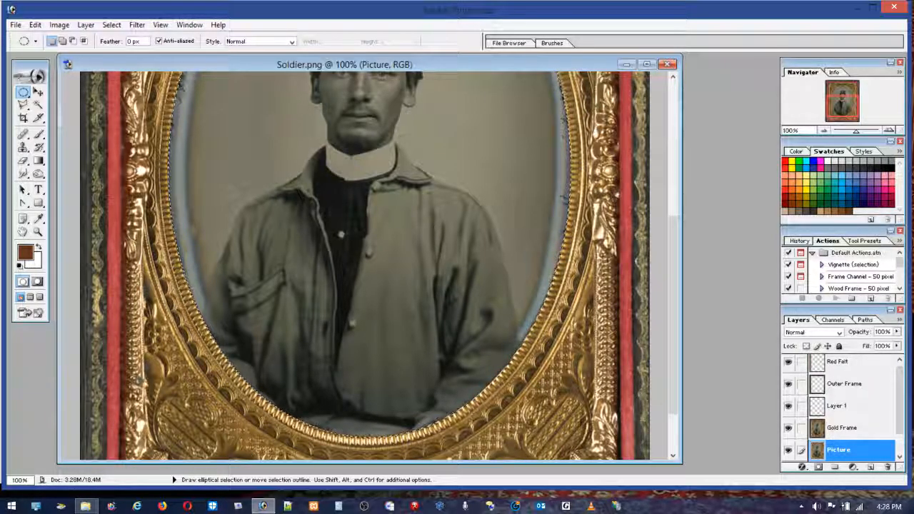
pyautogui.moveTo(673, 389); pyautogui.dragTo(677, 281)
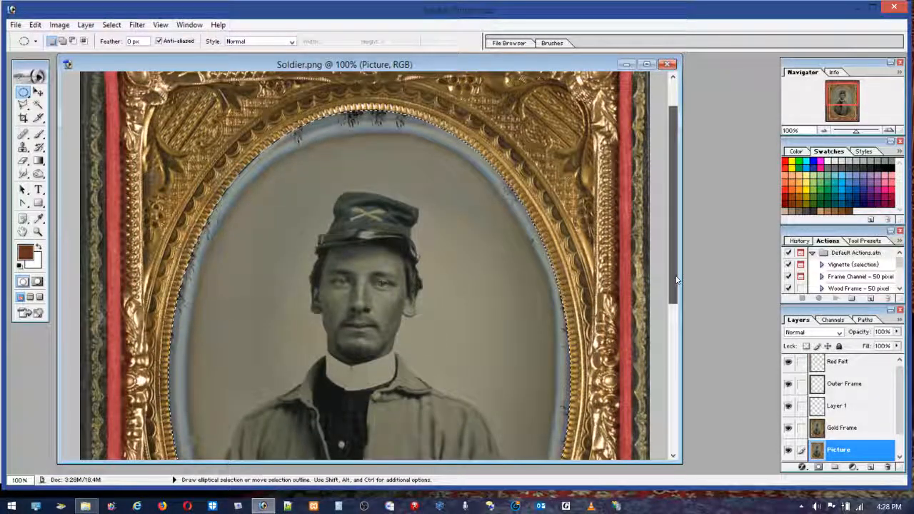
pyautogui.moveTo(676, 281); pyautogui.dragTo(678, 289)
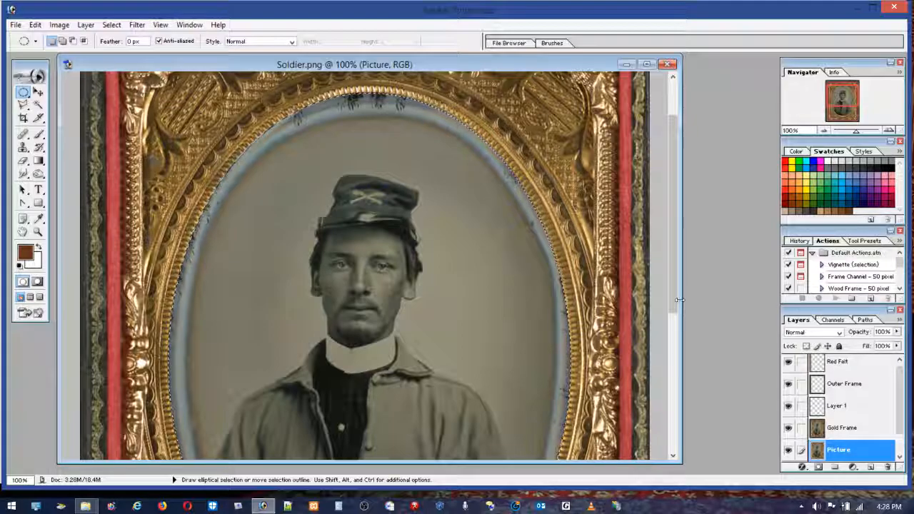
pyautogui.moveTo(678, 304); pyautogui.dragTo(678, 423)
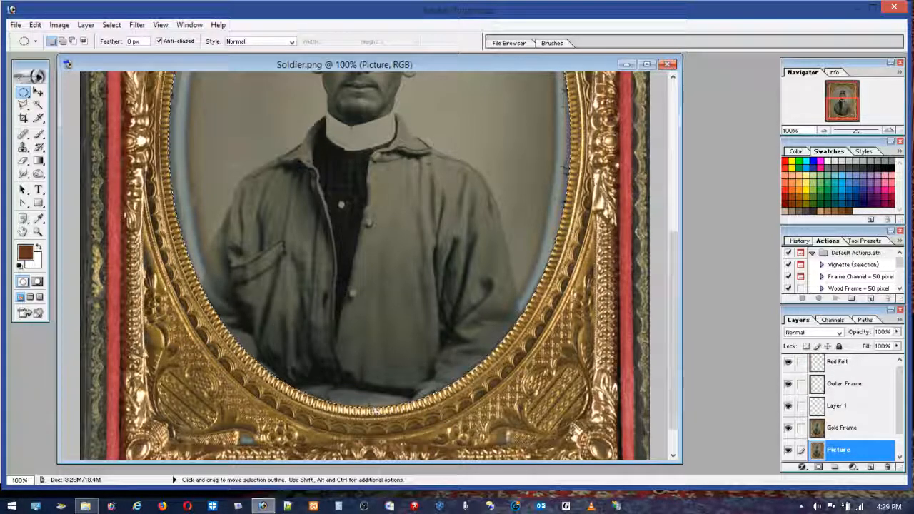
pyautogui.moveTo(672, 272); pyautogui.dragTo(671, 134)
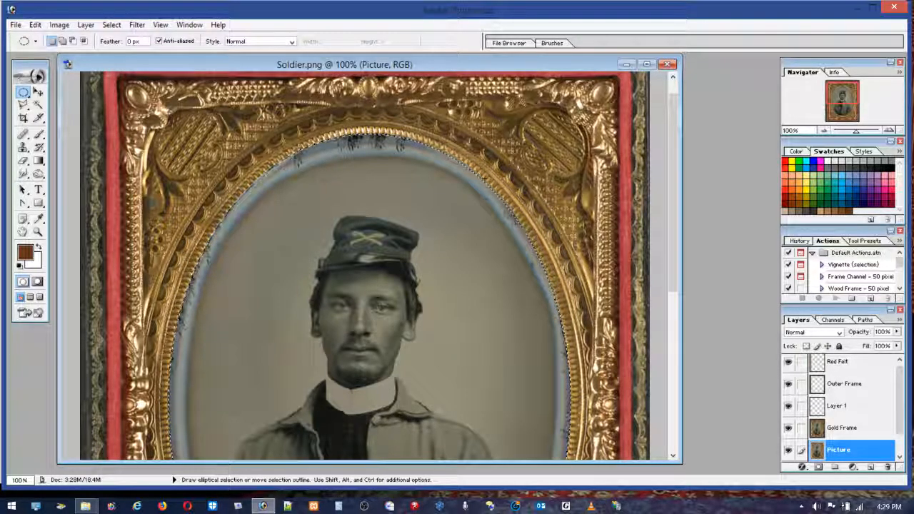
# Step: Delete the oval selection's contents from the Gold Frame layer and examine the cut edge around the opening up close
pyautogui.click(837, 429)
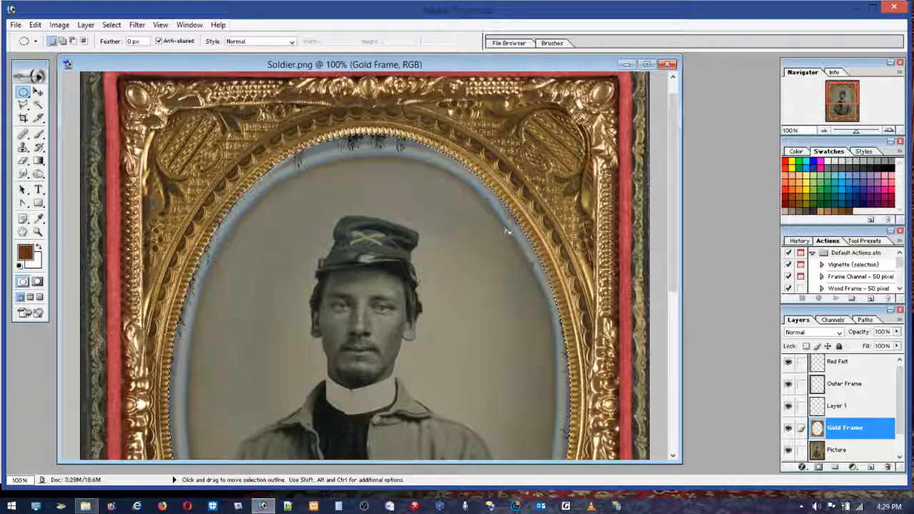
pyautogui.click(38, 232)
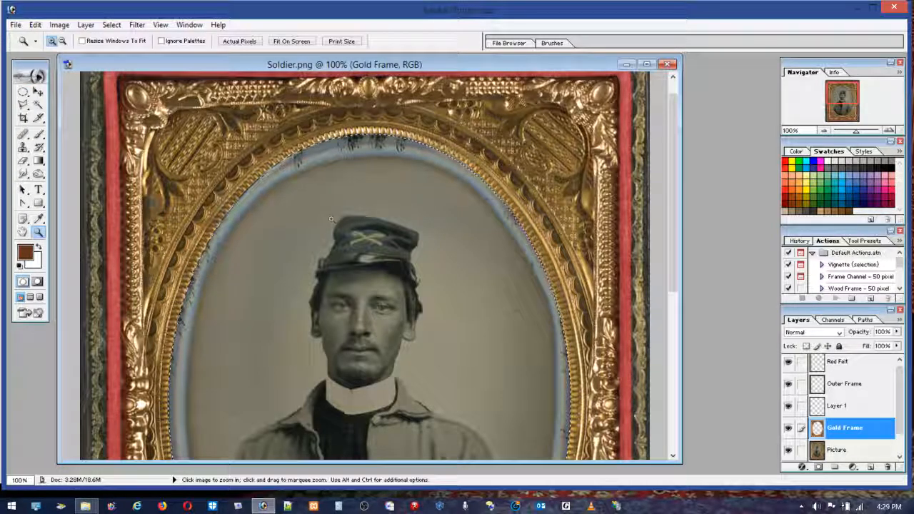
pyautogui.moveTo(509, 201); pyautogui.dragTo(524, 249)
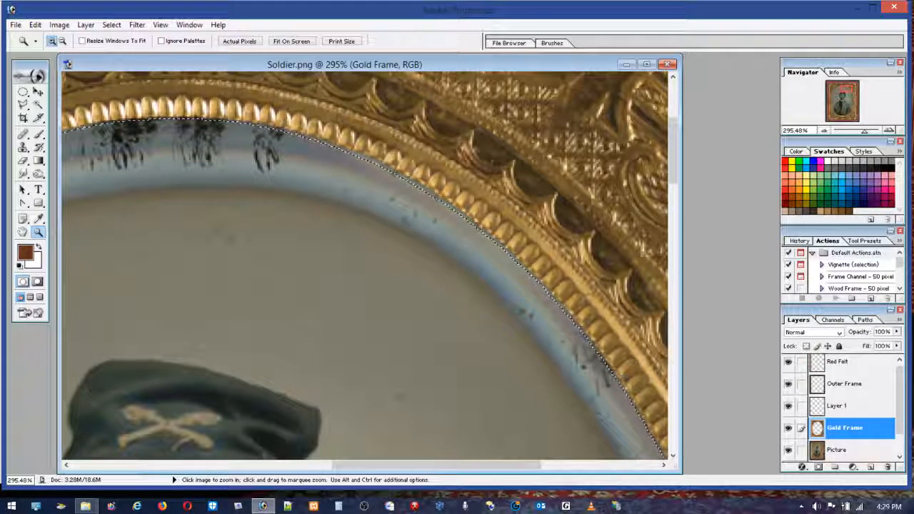
pyautogui.moveTo(394, 464); pyautogui.dragTo(285, 468)
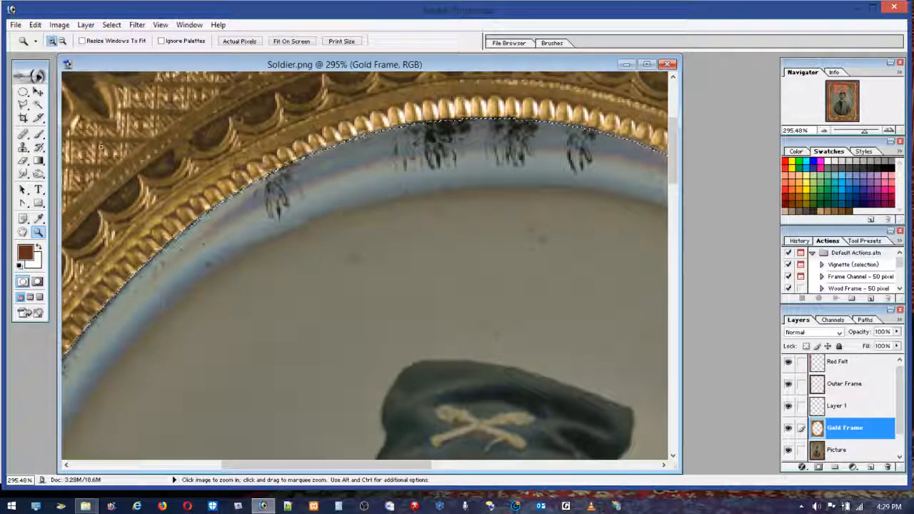
pyautogui.click(23, 105)
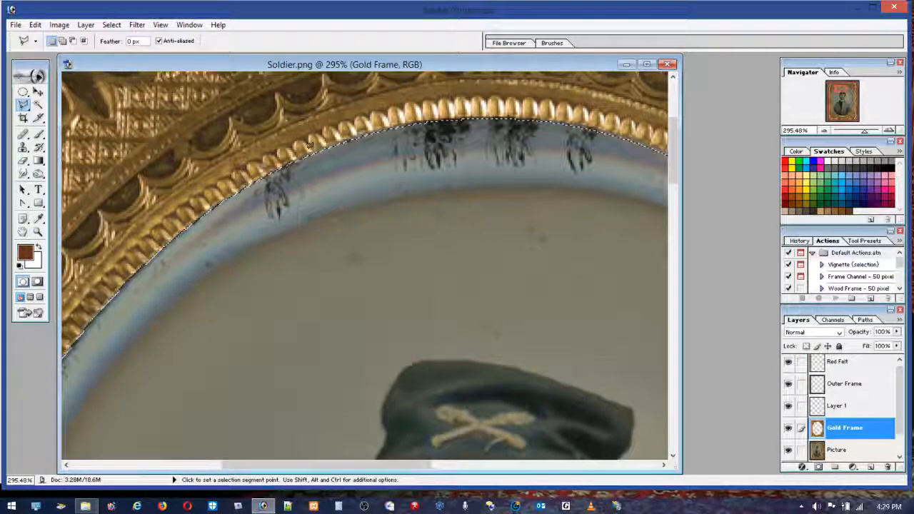
pyautogui.moveTo(389, 459); pyautogui.dragTo(514, 504)
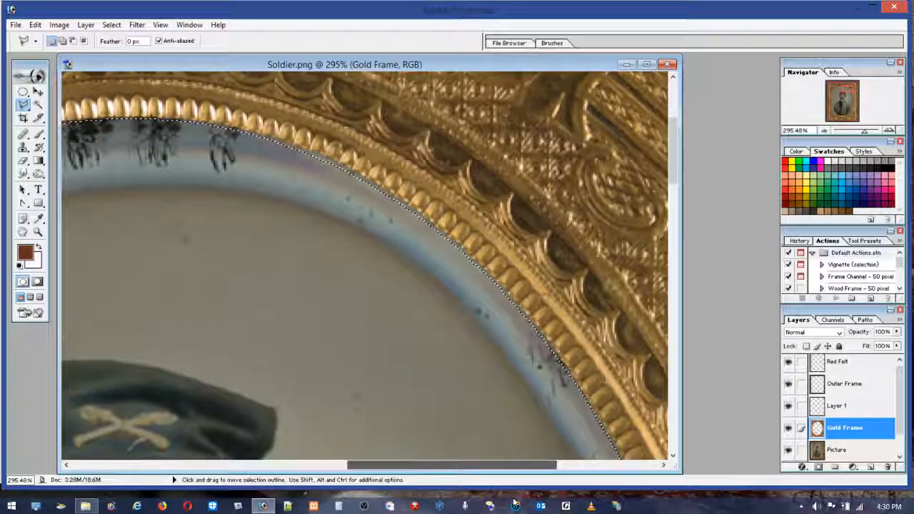
pyautogui.moveTo(678, 169); pyautogui.dragTo(687, 197)
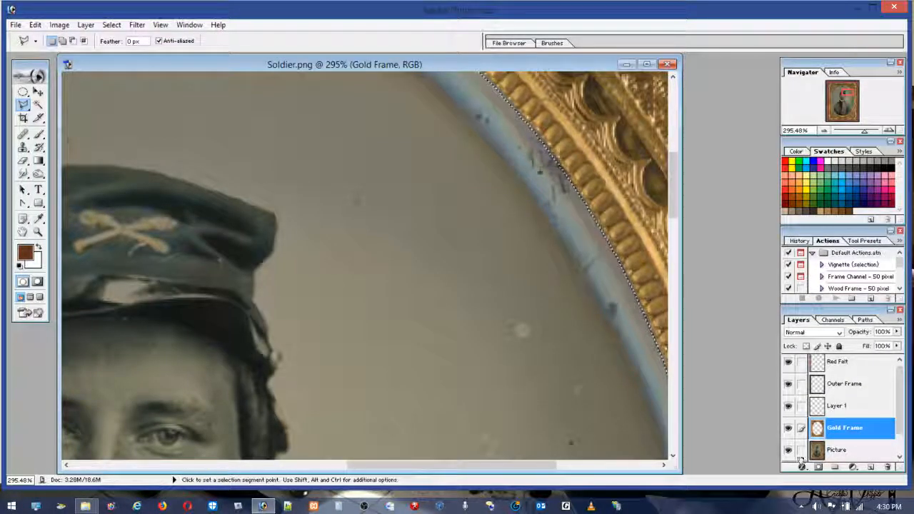
# Step: Make Picture active and hide it to check the cut-out opening, and try to delete the oval selection's contents
pyautogui.click(826, 455)
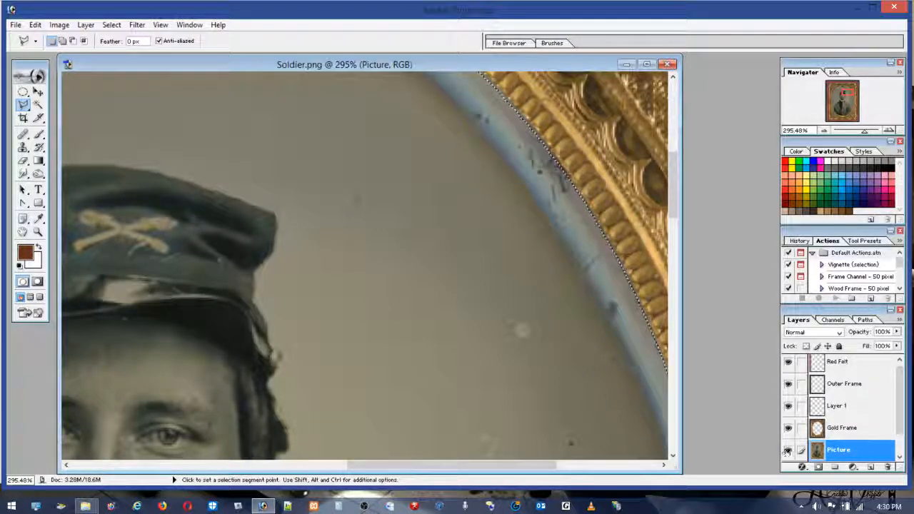
pyautogui.click(786, 450)
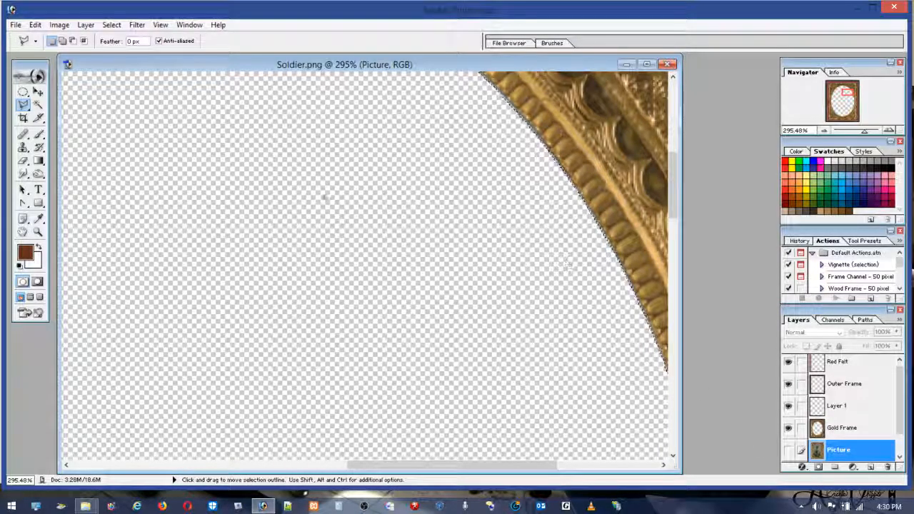
pyautogui.click(24, 92)
pyautogui.press('Delete')
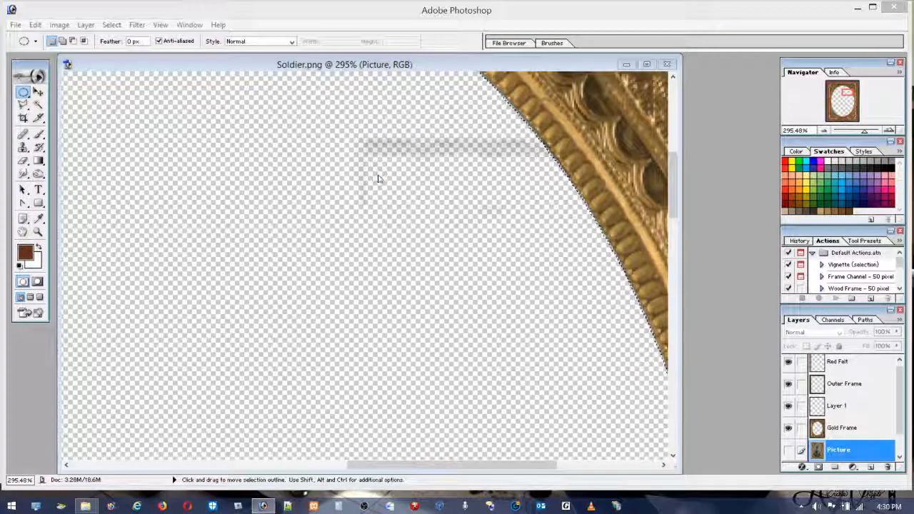
pyautogui.click(474, 198)
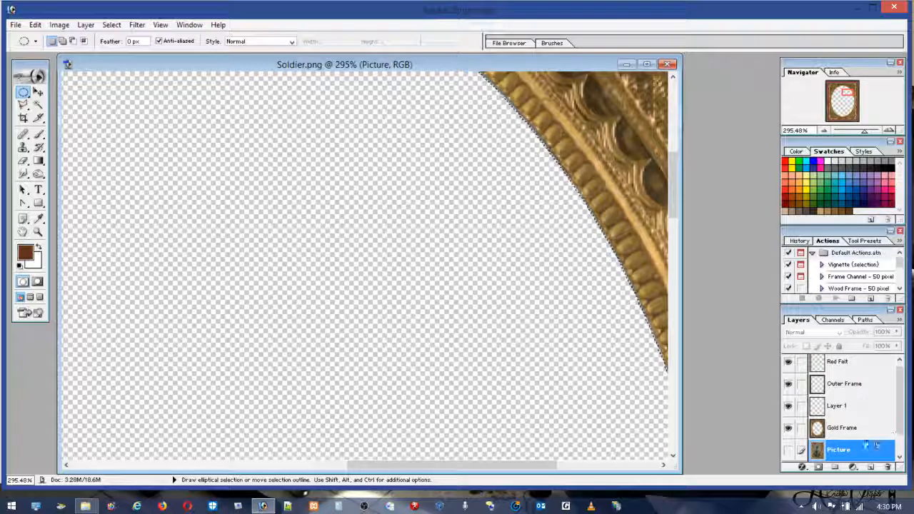
# Step: On the Gold Frame layer, clear the oval selection and erase the dark fringe along the opening's upper-right edge with a 9-pixel eraser
pyautogui.click(843, 429)
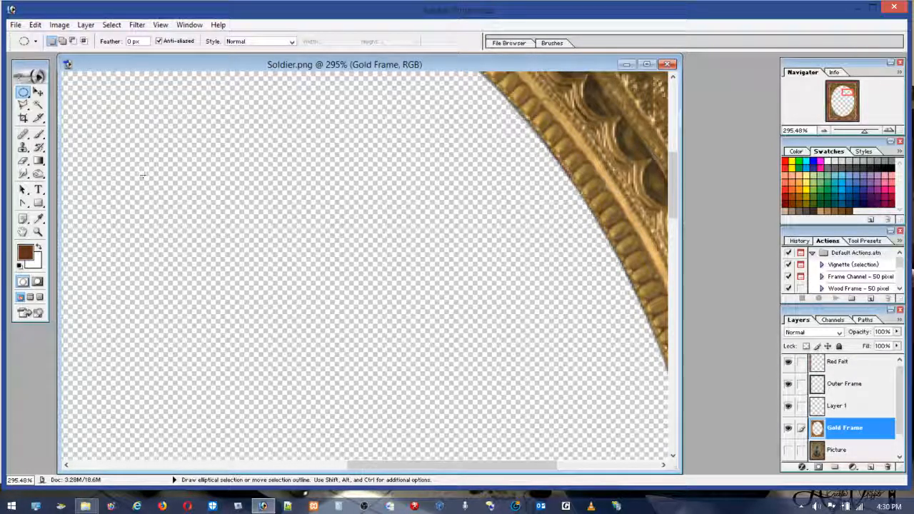
pyautogui.click(37, 232)
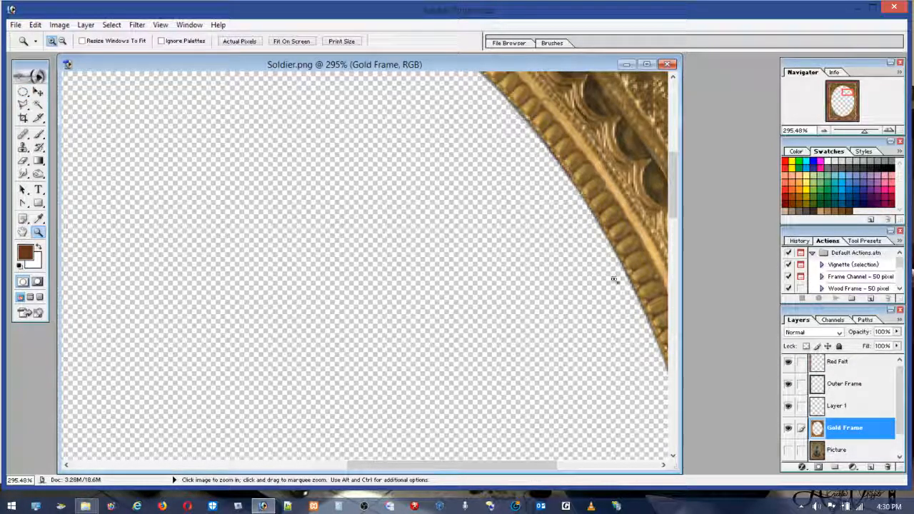
pyautogui.moveTo(643, 314); pyautogui.dragTo(497, 130)
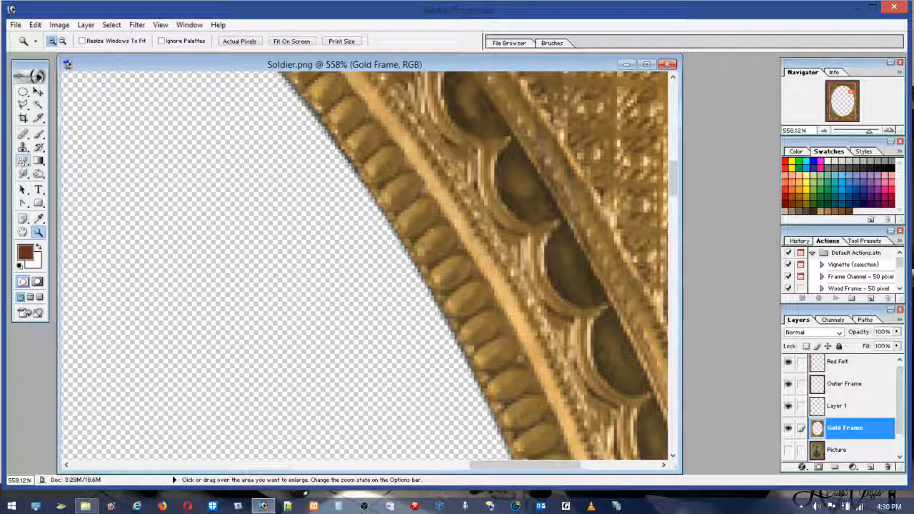
pyautogui.click(22, 161)
pyautogui.click(86, 40)
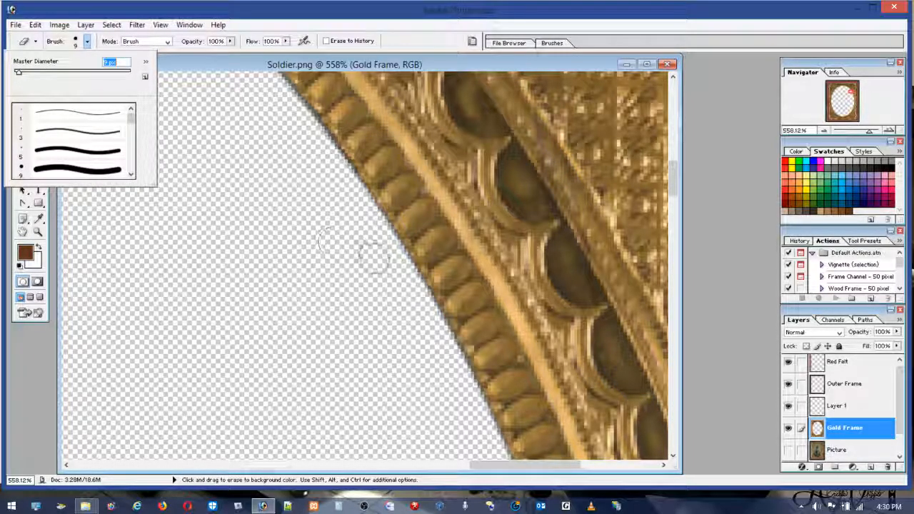
pyautogui.click(406, 291)
pyautogui.moveTo(410, 294)
pyautogui.mouseDown()
pyautogui.moveTo(472, 420)
pyautogui.moveTo(463, 385)
pyautogui.mouseUp()
pyautogui.moveTo(451, 363); pyautogui.dragTo(428, 321)
pyautogui.moveTo(398, 268); pyautogui.dragTo(272, 90)
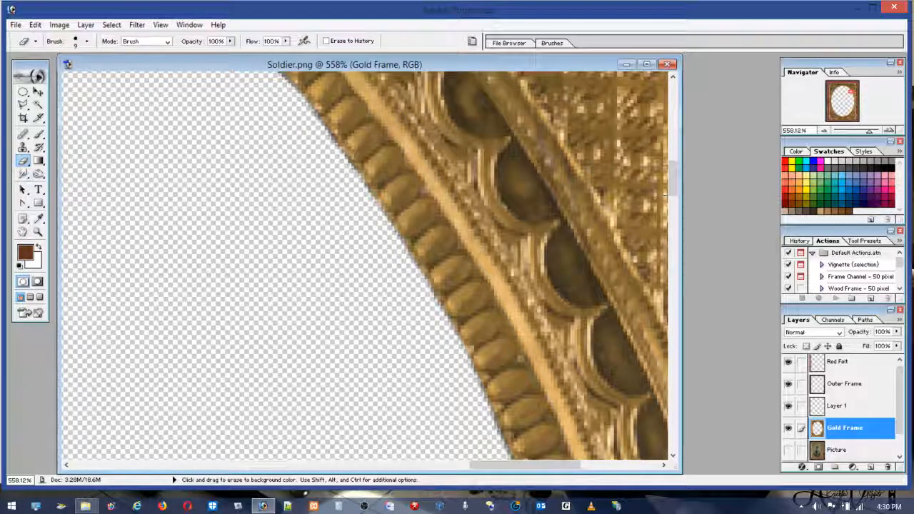
# Step: Continue erasing the dark fringe along the inner edge of the gold frame, from the upper-right curve toward the top of the oval
pyautogui.moveTo(671, 182); pyautogui.dragTo(670, 155)
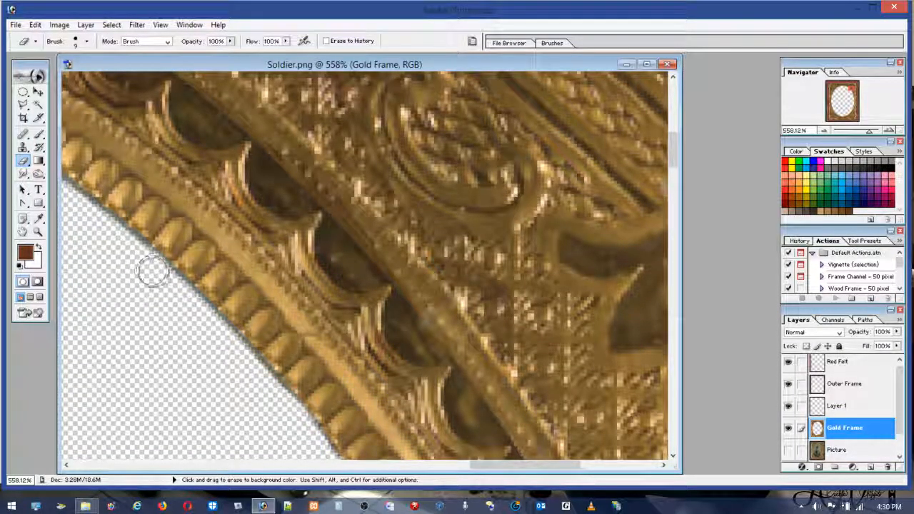
pyautogui.moveTo(176, 295)
pyautogui.mouseDown()
pyautogui.moveTo(275, 395)
pyautogui.moveTo(274, 433)
pyautogui.mouseUp()
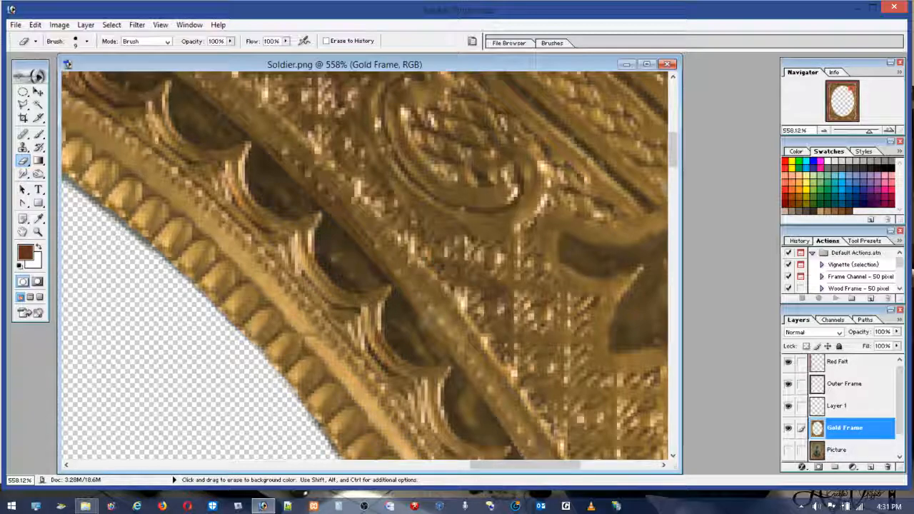
pyautogui.moveTo(677, 158); pyautogui.dragTo(676, 175)
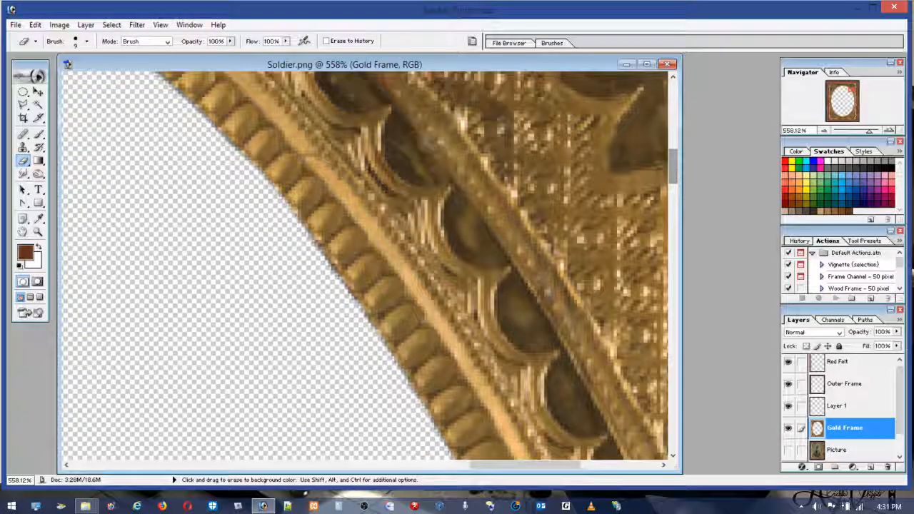
pyautogui.moveTo(282, 242)
pyautogui.mouseDown()
pyautogui.moveTo(302, 253)
pyautogui.moveTo(340, 306)
pyautogui.moveTo(333, 294)
pyautogui.mouseUp()
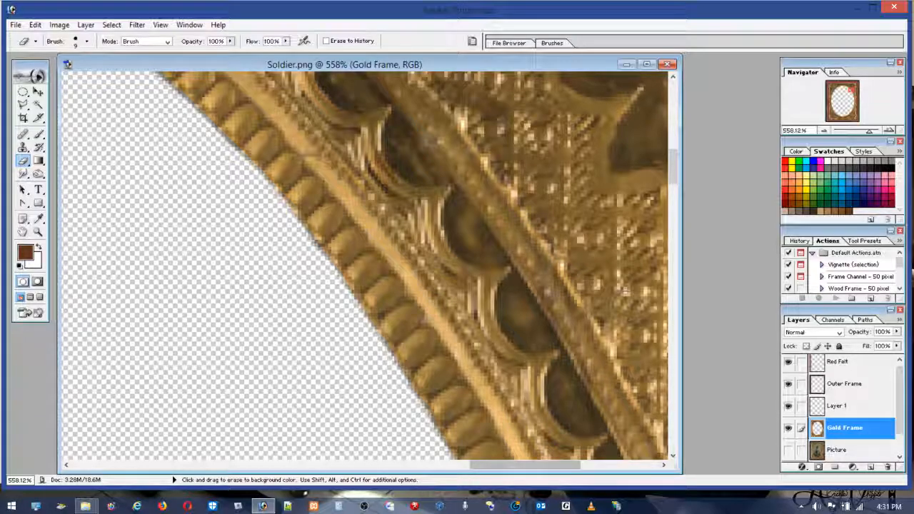
pyautogui.moveTo(673, 173); pyautogui.dragTo(673, 147)
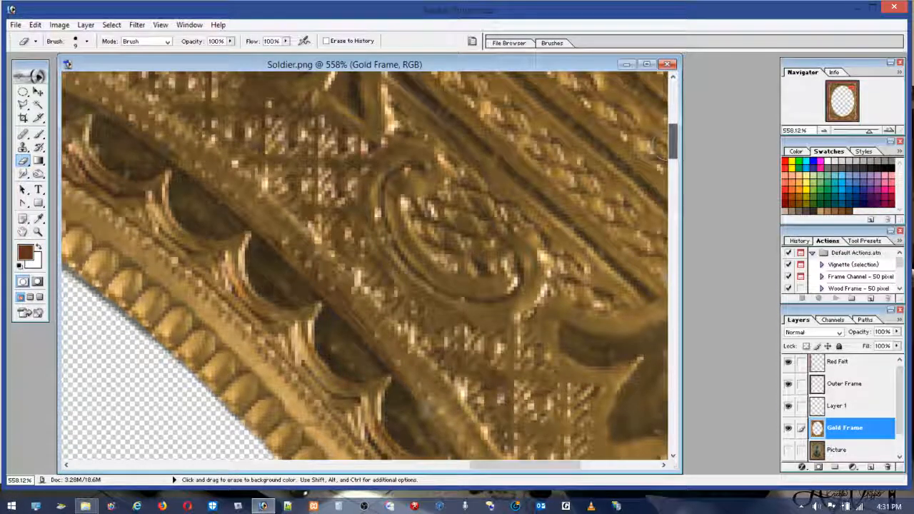
pyautogui.moveTo(501, 465)
pyautogui.mouseDown()
pyautogui.moveTo(391, 463)
pyautogui.moveTo(473, 467)
pyautogui.mouseUp()
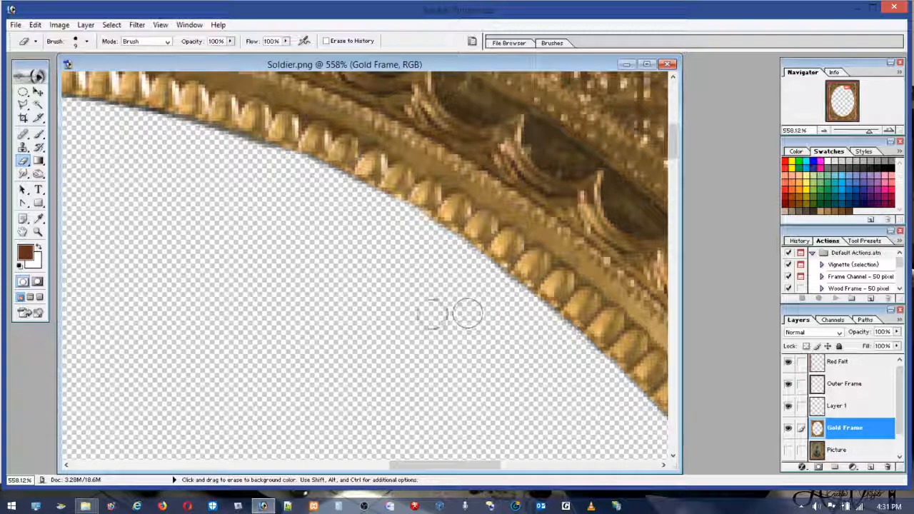
pyautogui.moveTo(414, 465); pyautogui.dragTo(369, 464)
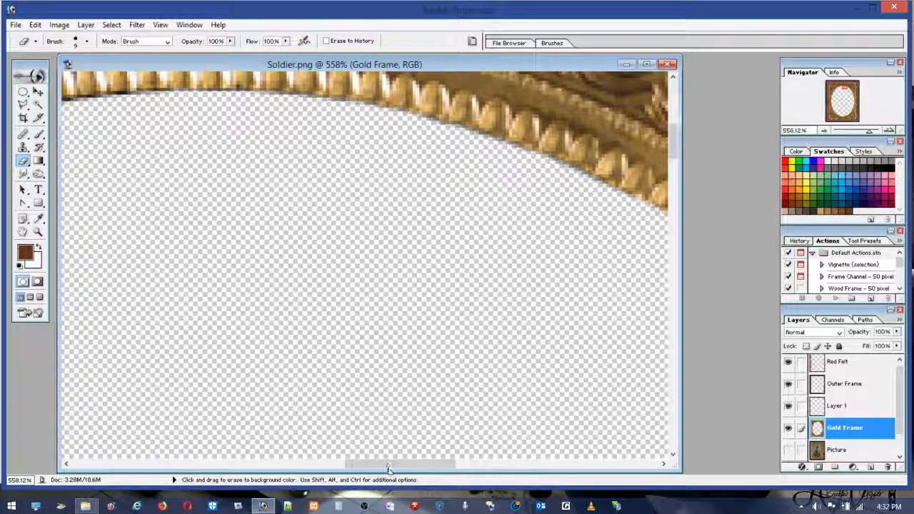
pyautogui.moveTo(388, 464); pyautogui.dragTo(331, 464)
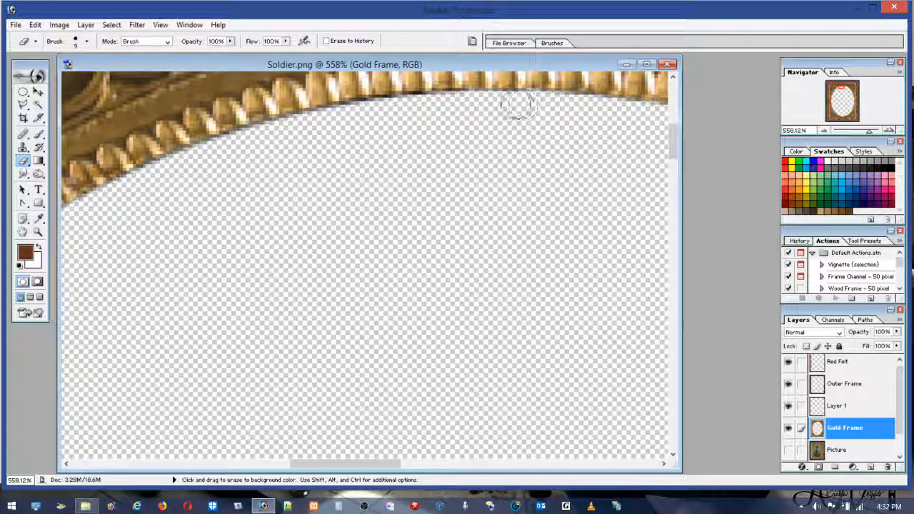
pyautogui.moveTo(473, 100)
pyautogui.mouseDown()
pyautogui.moveTo(446, 92)
pyautogui.moveTo(365, 113)
pyautogui.mouseUp()
pyautogui.click(35, 24)
pyautogui.click(43, 35)
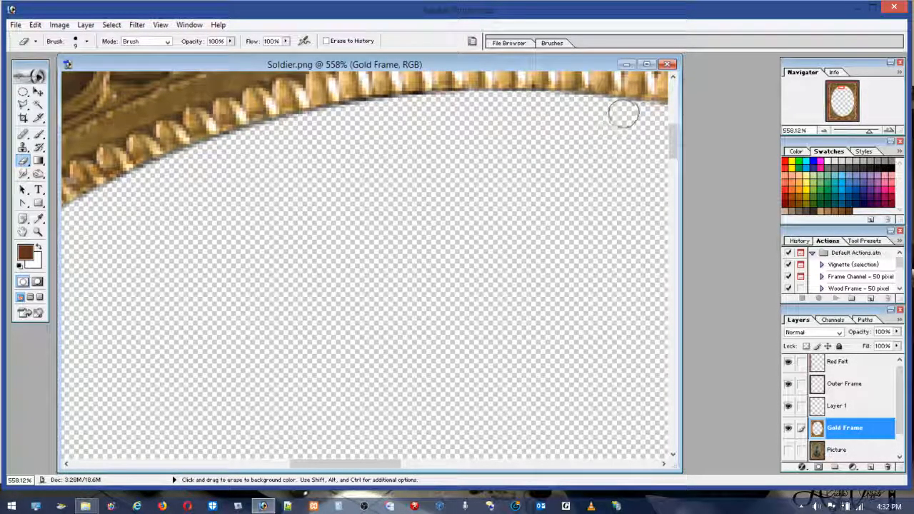
# Step: Erase the dark fringe along the top edge of the oval opening, down to the start of its upper-left curve
pyautogui.moveTo(568, 106)
pyautogui.mouseDown()
pyautogui.moveTo(430, 102)
pyautogui.moveTo(306, 123)
pyautogui.moveTo(212, 151)
pyautogui.moveTo(119, 203)
pyautogui.mouseUp()
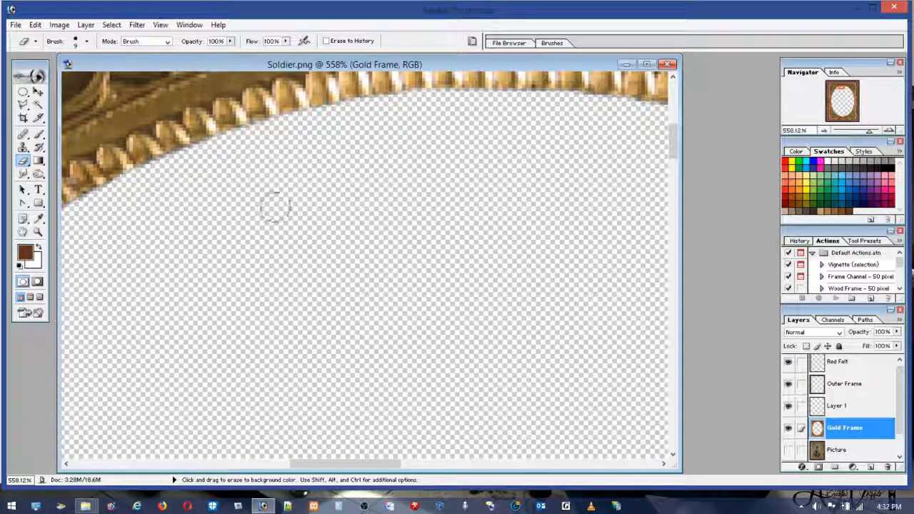
pyautogui.moveTo(384, 471); pyautogui.dragTo(334, 471)
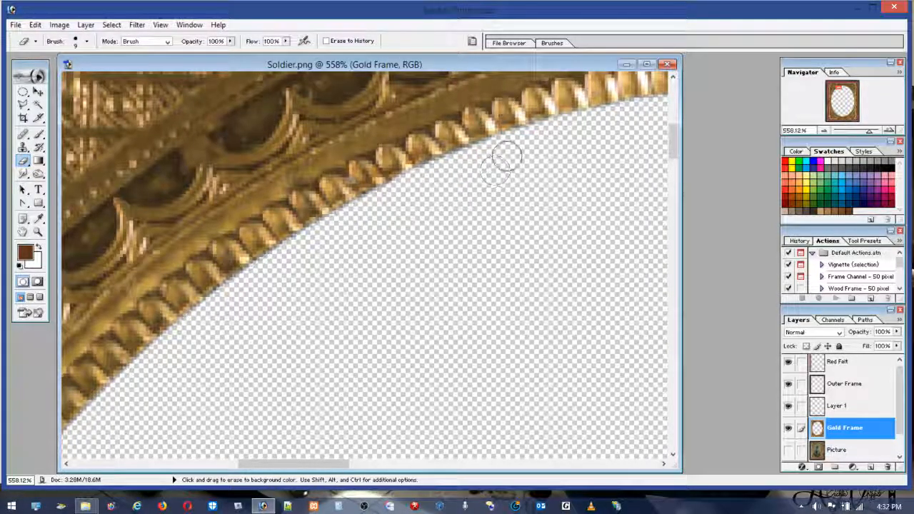
pyautogui.moveTo(488, 154); pyautogui.dragTo(457, 166)
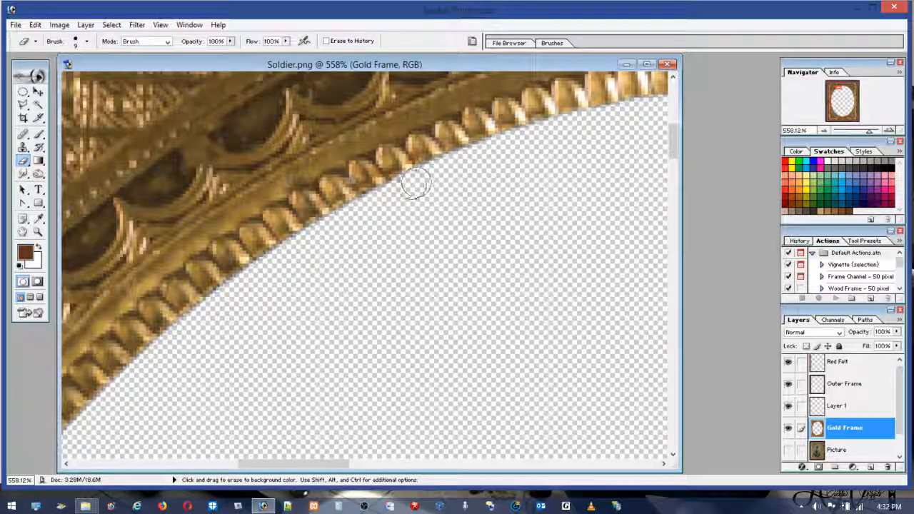
pyautogui.moveTo(469, 160); pyautogui.dragTo(371, 205)
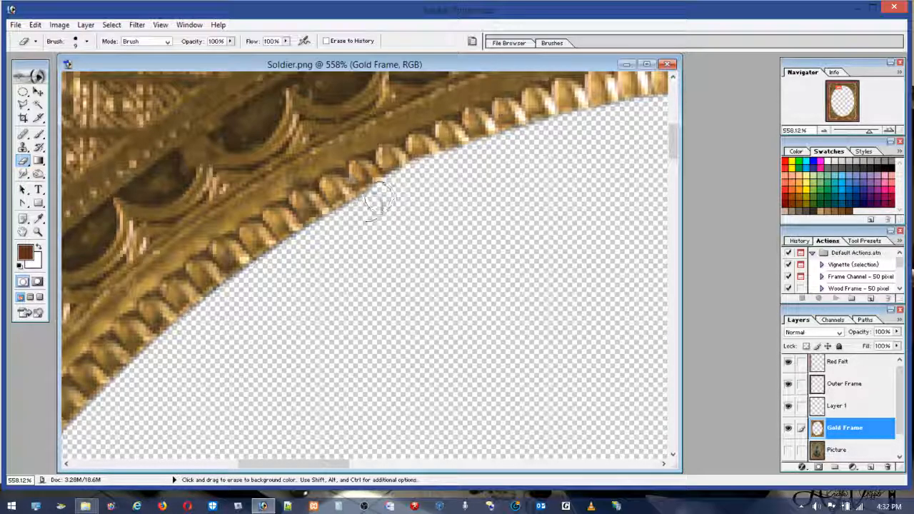
pyautogui.click(39, 25)
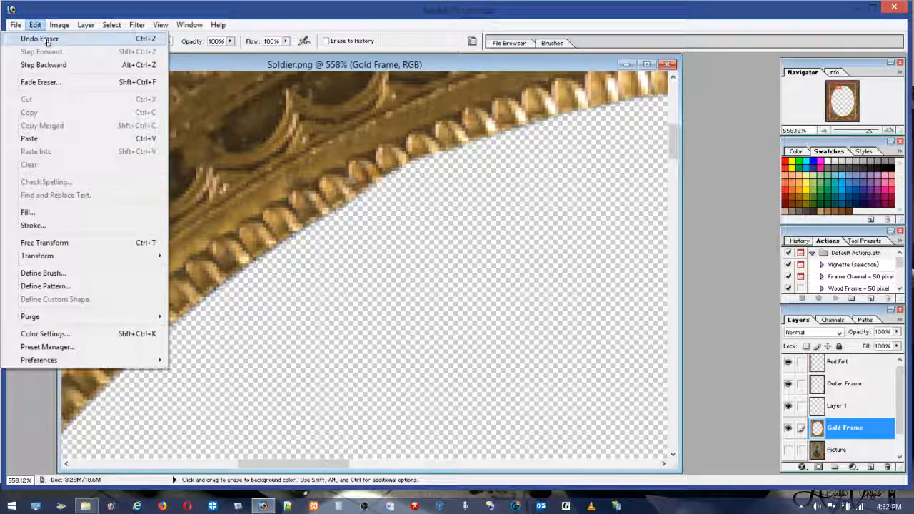
pyautogui.click(63, 40)
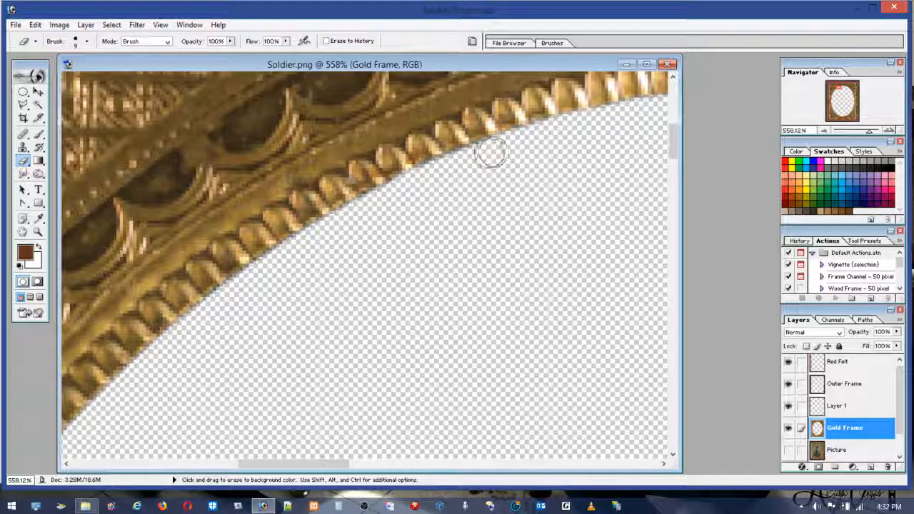
# Step: Erase the remaining dark fringe along the upper-left curve of the oval opening
pyautogui.moveTo(431, 179)
pyautogui.mouseDown()
pyautogui.moveTo(265, 266)
pyautogui.moveTo(239, 303)
pyautogui.moveTo(269, 278)
pyautogui.mouseUp()
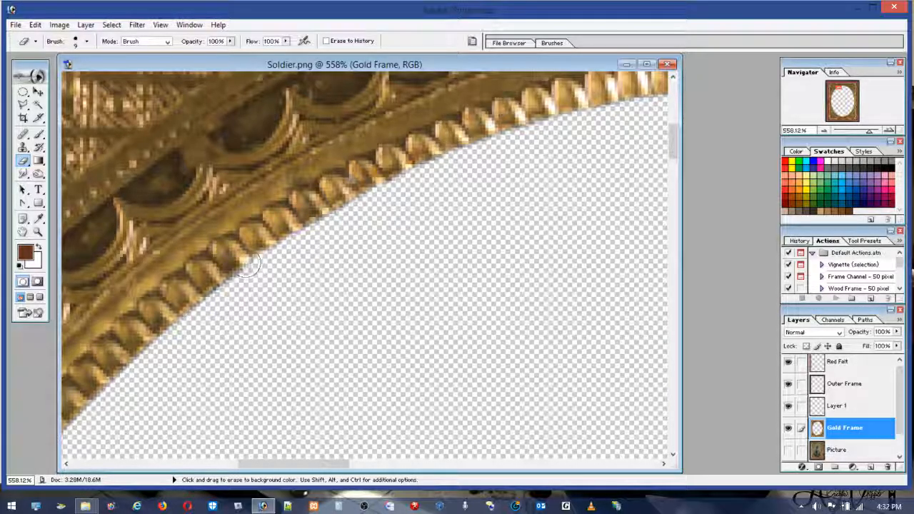
pyautogui.doubleClick(38, 234)
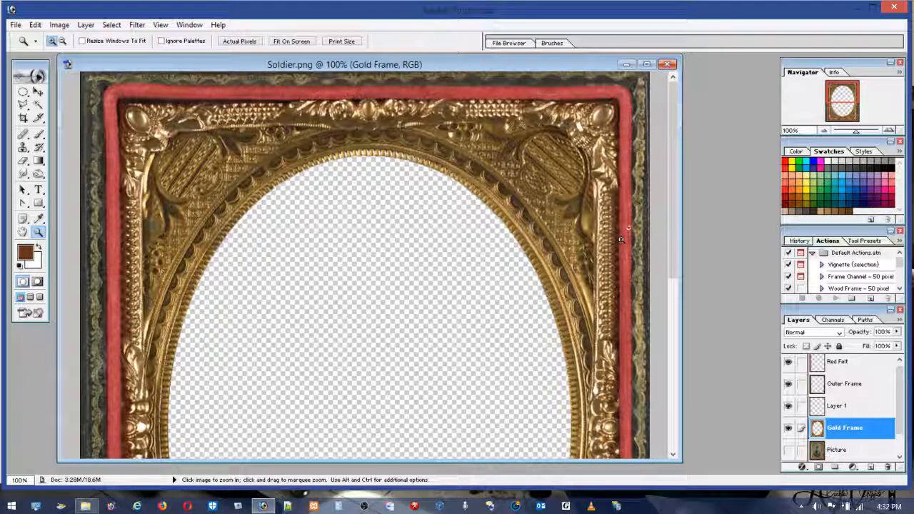
# Step: Examine the cut edge up close along the bottom, lower-right, lower-left and left sides of the oval opening for leftover fringe
pyautogui.moveTo(670, 240); pyautogui.dragTo(693, 418)
pyautogui.moveTo(275, 302); pyautogui.dragTo(436, 405)
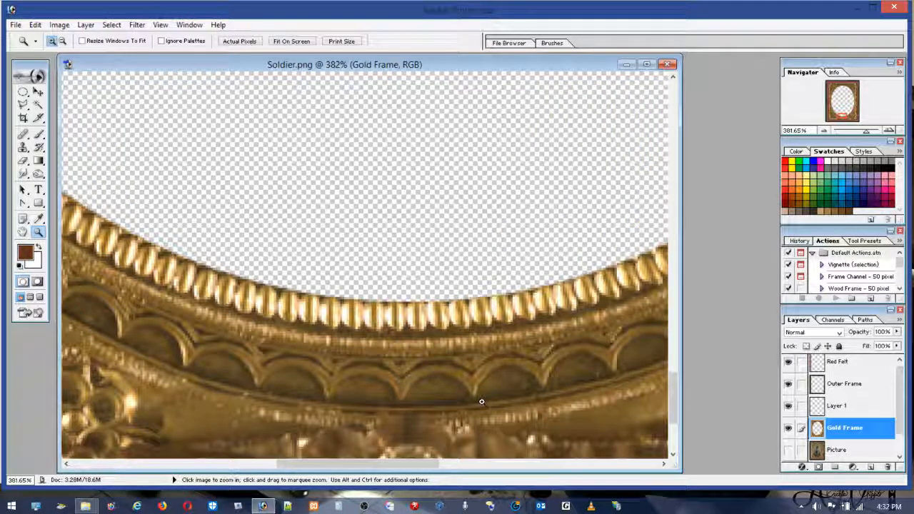
pyautogui.moveTo(424, 464); pyautogui.dragTo(537, 470)
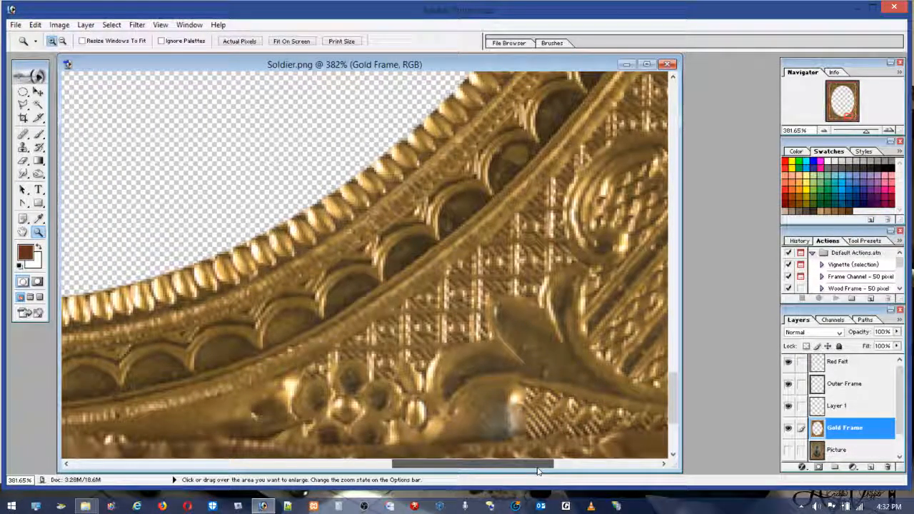
pyautogui.moveTo(664, 384); pyautogui.dragTo(669, 330)
pyautogui.moveTo(517, 460); pyautogui.dragTo(565, 462)
pyautogui.moveTo(674, 347); pyautogui.dragTo(680, 419)
pyautogui.moveTo(507, 467); pyautogui.dragTo(251, 447)
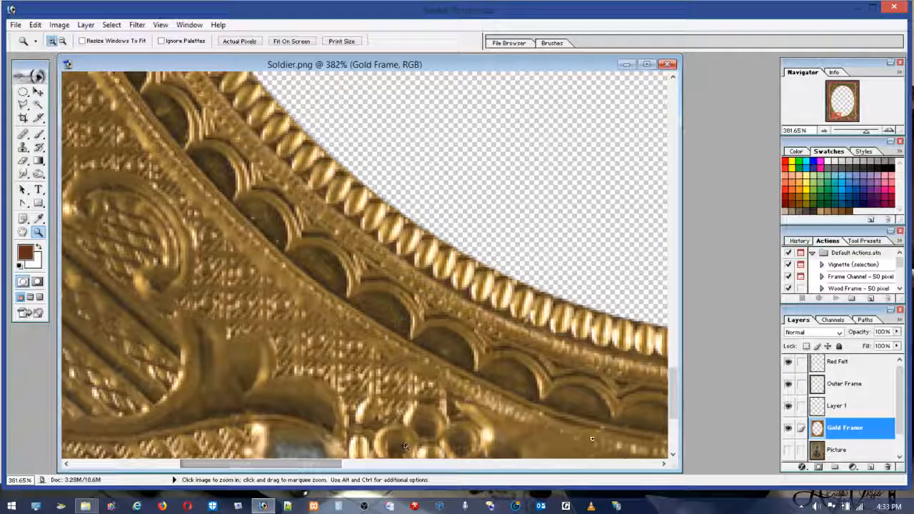
pyautogui.moveTo(671, 405); pyautogui.dragTo(669, 333)
pyautogui.moveTo(319, 464); pyautogui.dragTo(275, 462)
pyautogui.moveTo(671, 322); pyautogui.dragTo(671, 258)
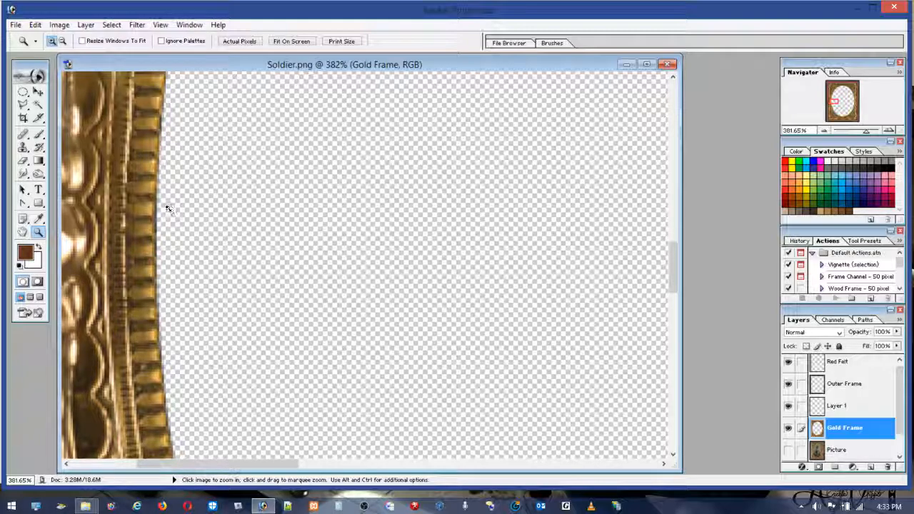
# Step: Erase the fringe along the left edge of the oval opening, and show the Picture layer again with the whole image in view
pyautogui.press('e')
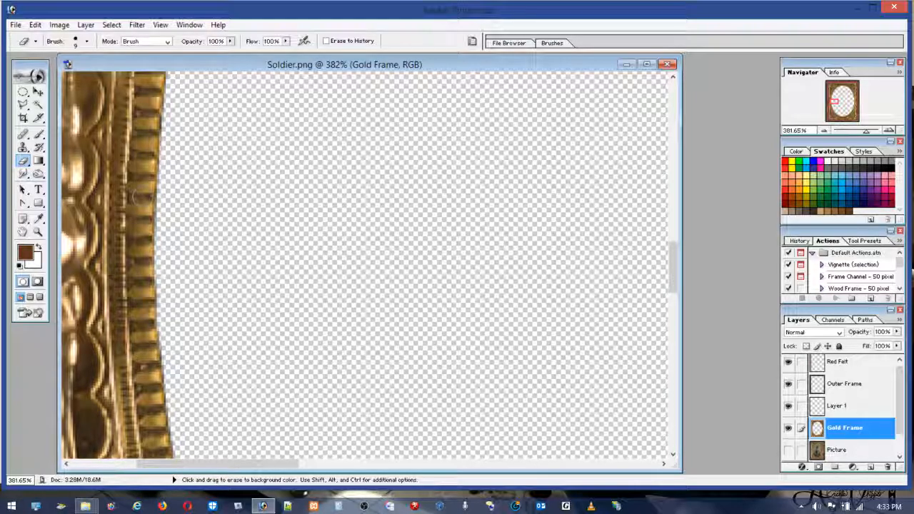
pyautogui.click(788, 450)
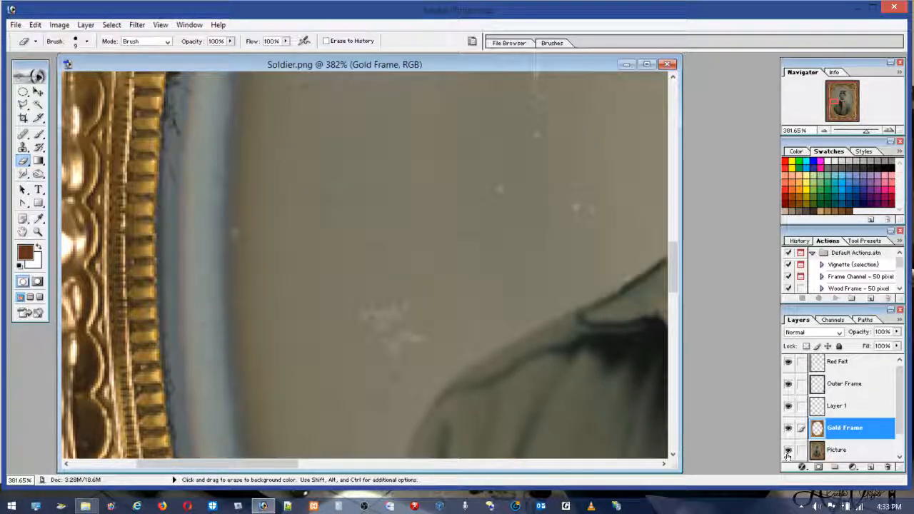
pyautogui.doubleClick(23, 232)
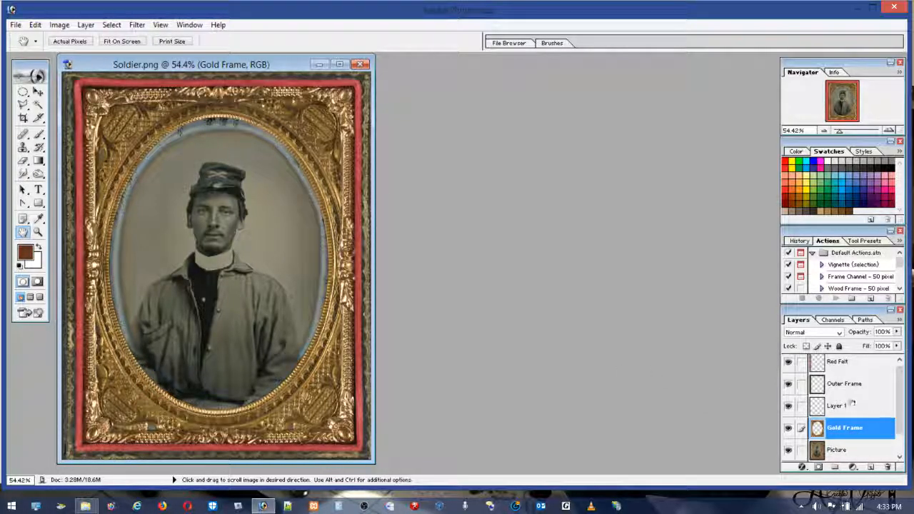
pyautogui.click(59, 24)
pyautogui.moveTo(54, 57)
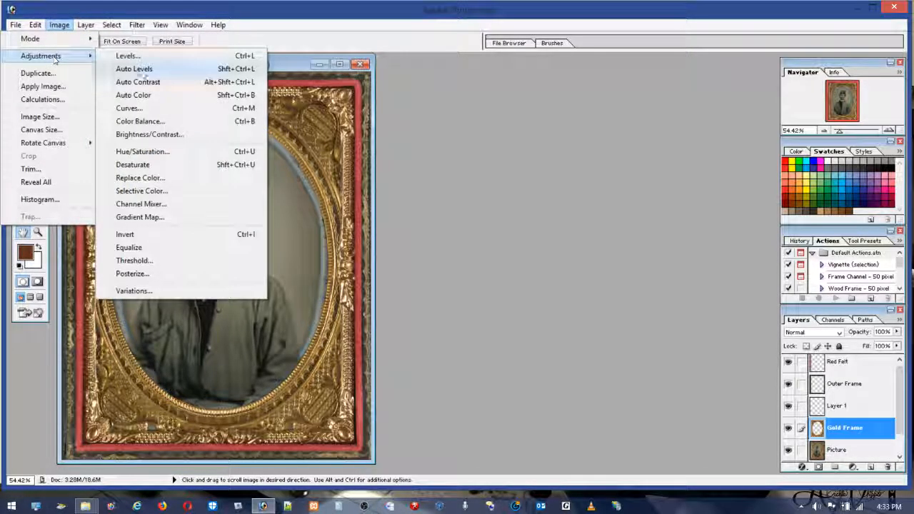
pyautogui.click(143, 152)
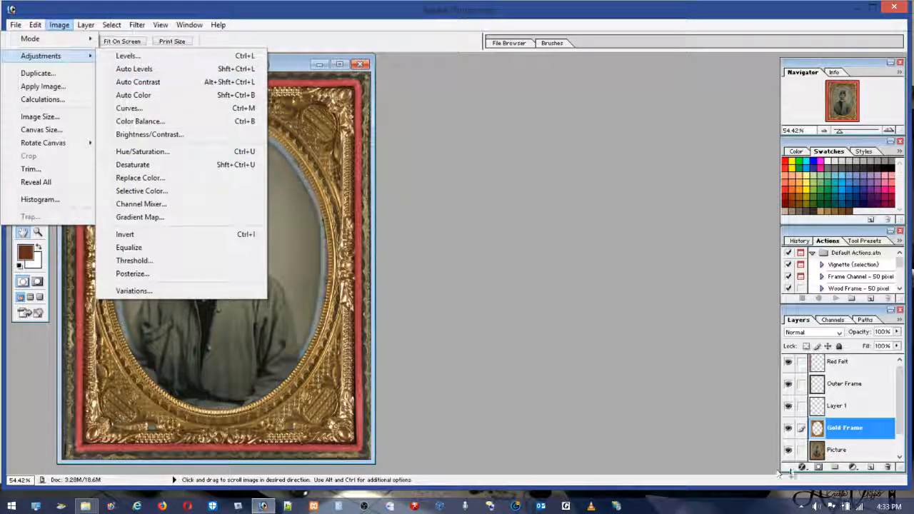
# Step: Colorize the Picture layer with Hue/Saturation, using hue 17 and a saturation of about 65
pyautogui.click(836, 453)
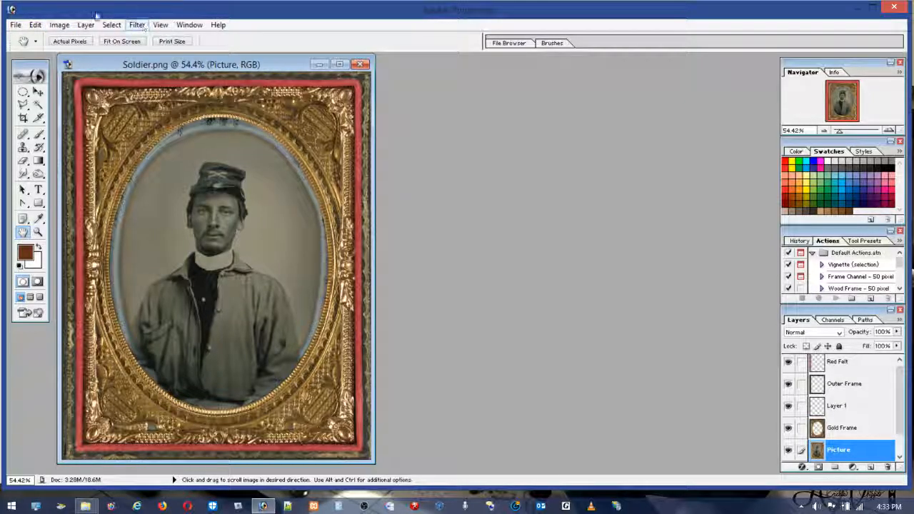
pyautogui.click(59, 25)
pyautogui.moveTo(72, 56)
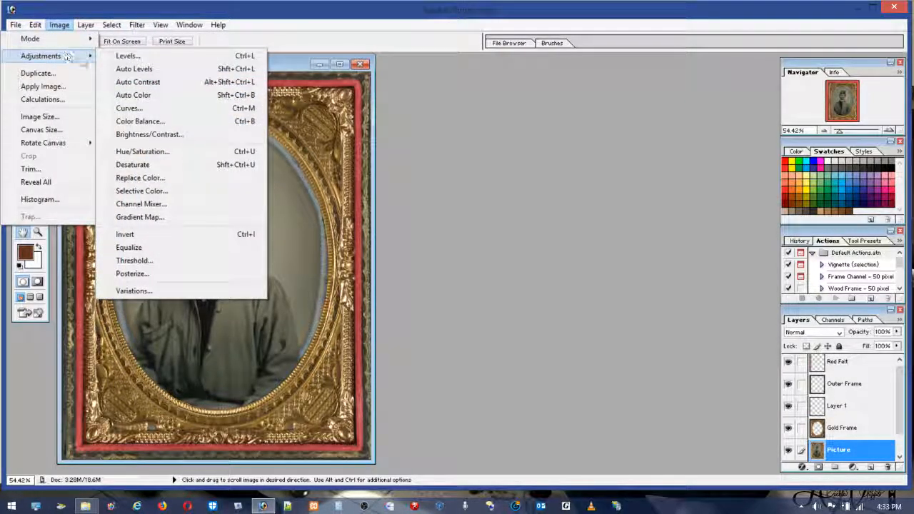
pyautogui.click(143, 152)
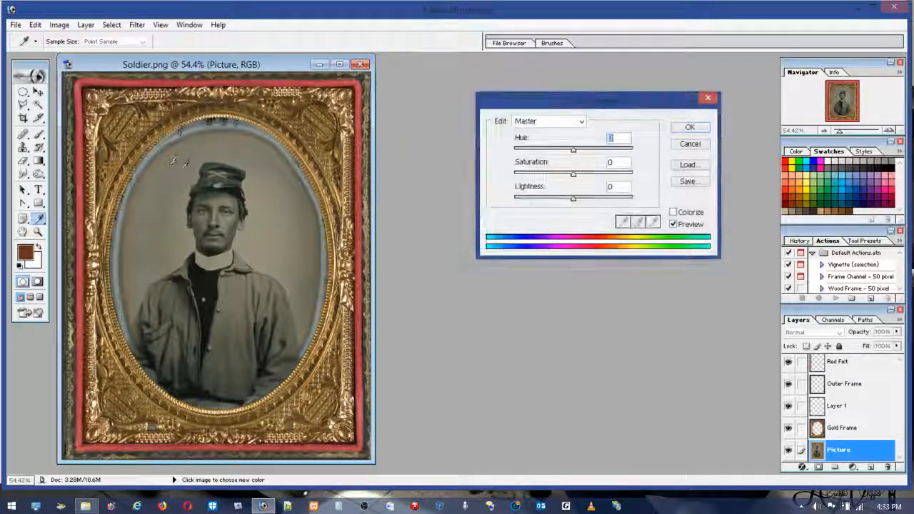
pyautogui.click(672, 213)
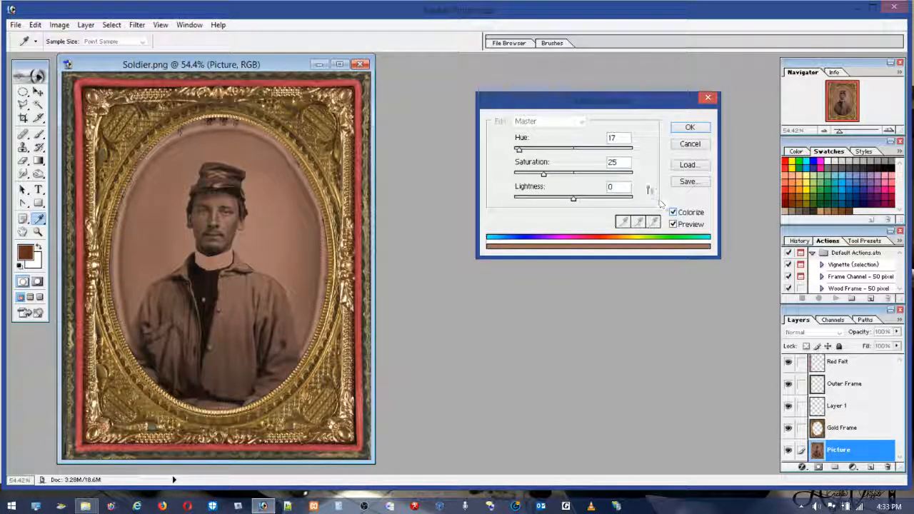
pyautogui.moveTo(590, 188); pyautogui.dragTo(591, 189)
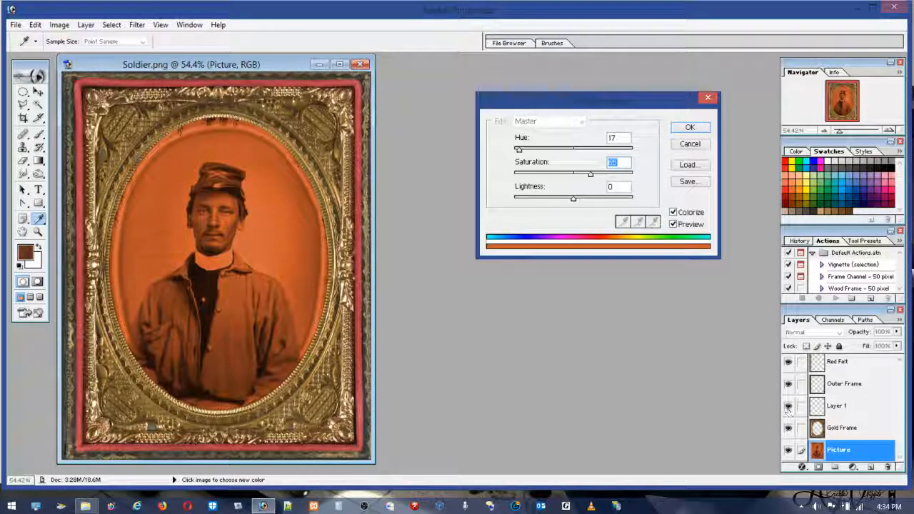
pyautogui.click(698, 129)
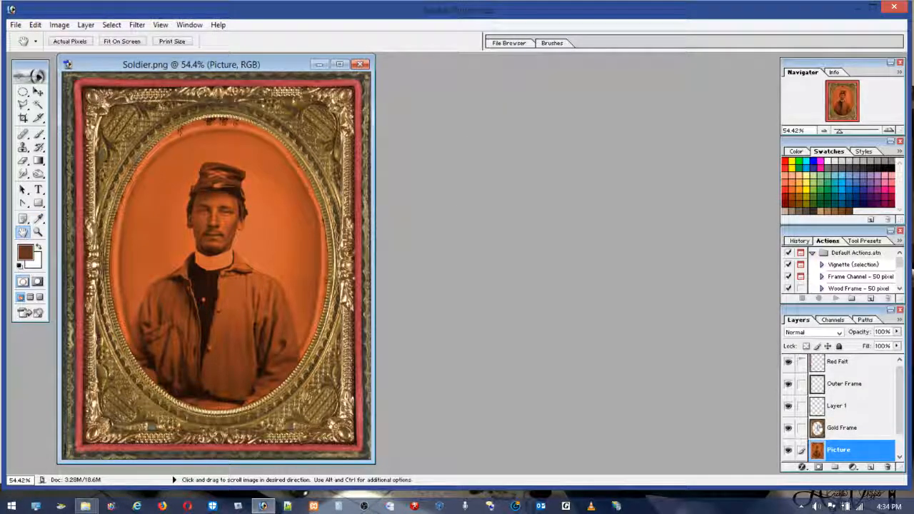
# Step: Compare the tinted image with and without the Gold Frame, Picture and Background layers by switching their visibility off and on
pyautogui.click(788, 430)
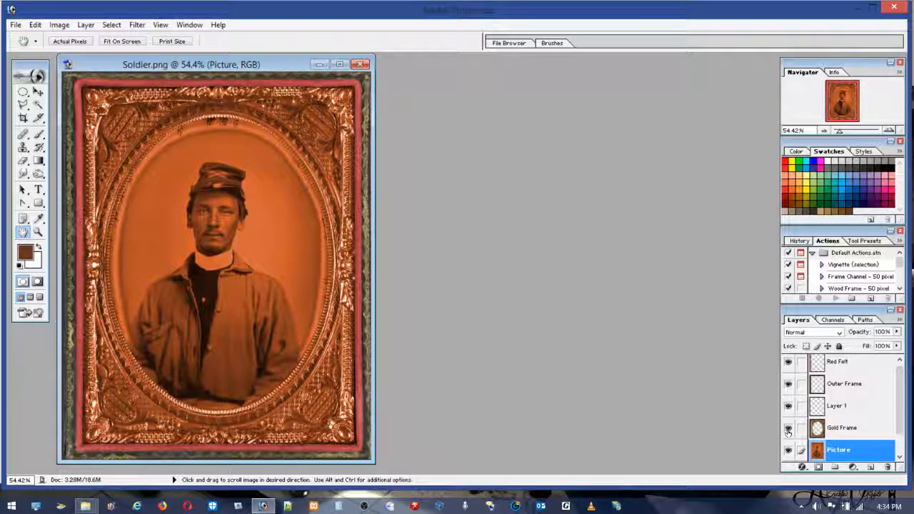
pyautogui.click(788, 431)
pyautogui.click(788, 431)
pyautogui.click(788, 431)
pyautogui.click(788, 431)
pyautogui.click(788, 431)
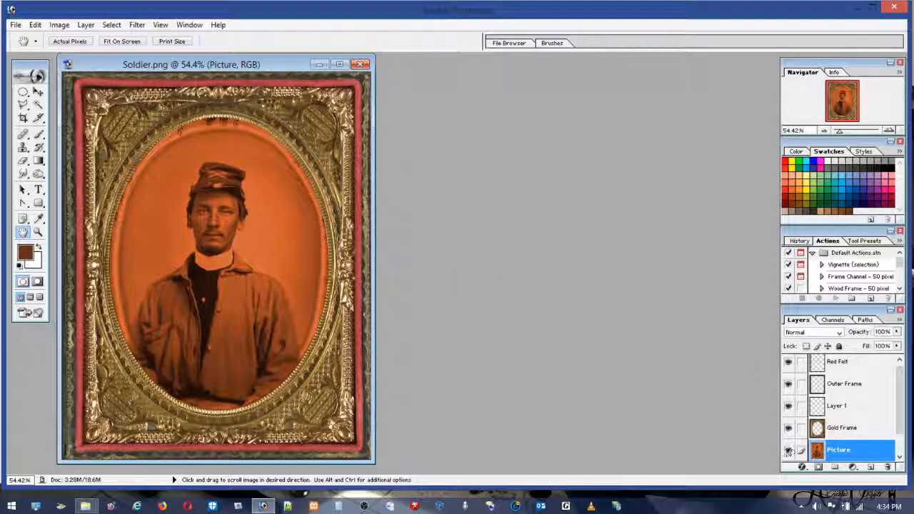
pyautogui.click(787, 450)
pyautogui.click(788, 450)
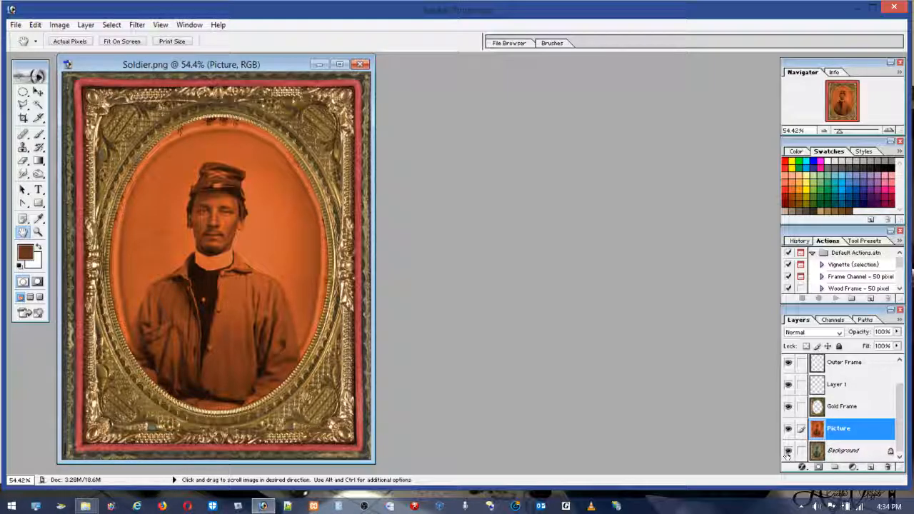
pyautogui.click(788, 431)
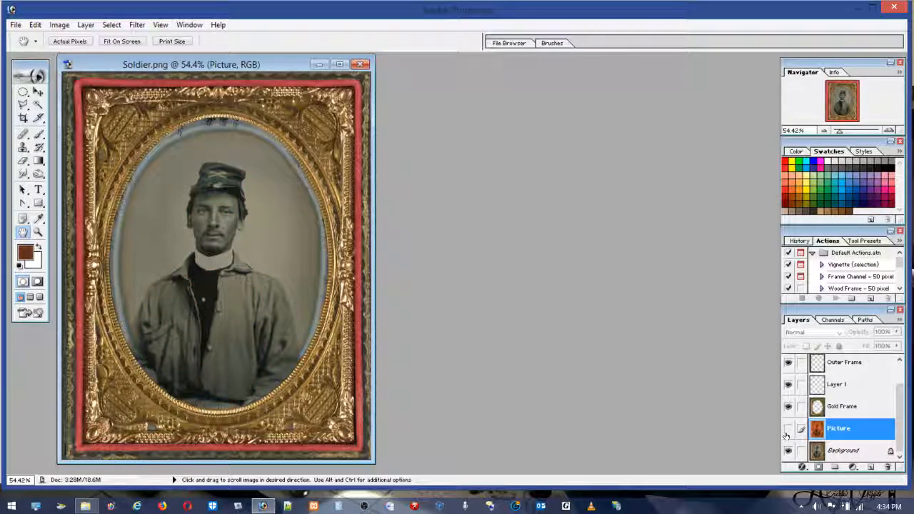
pyautogui.click(788, 451)
pyautogui.click(788, 451)
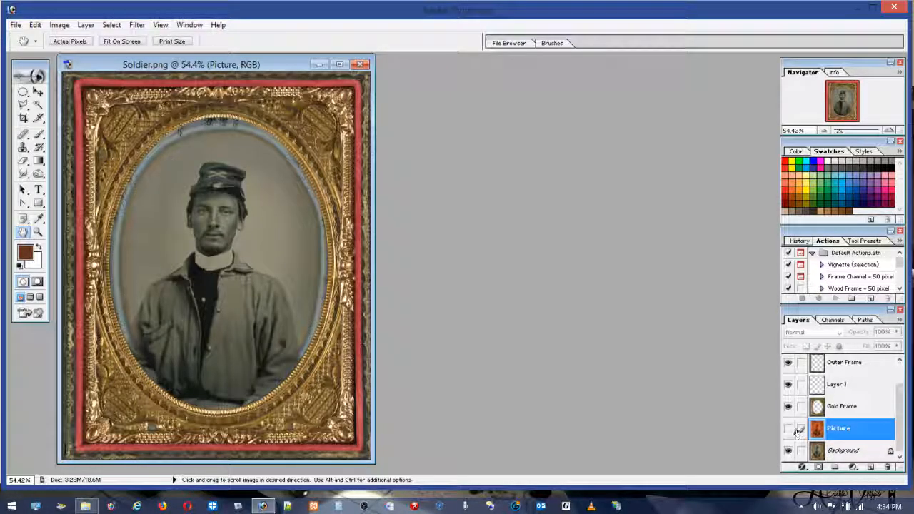
pyautogui.click(788, 429)
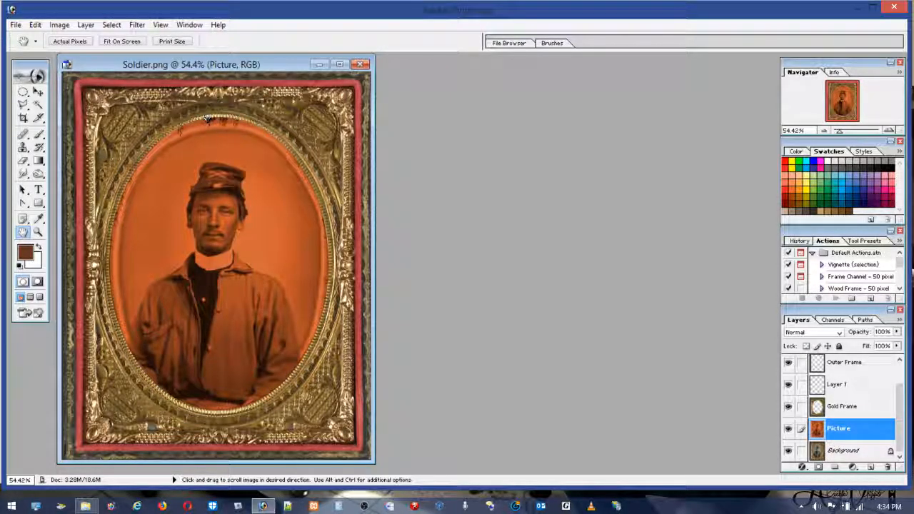
# Step: Undo the Hue/Saturation colorization of the Picture layer
pyautogui.click(35, 25)
pyautogui.click(42, 39)
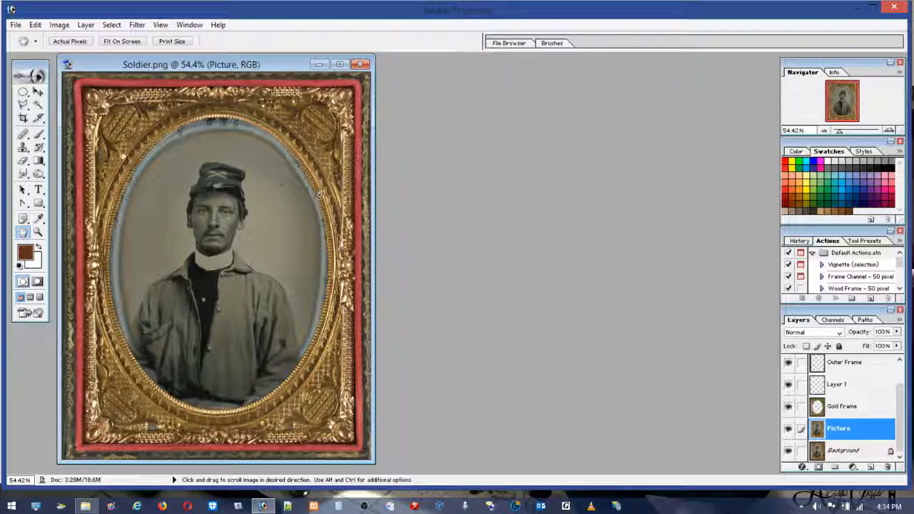
# Step: Switch to the Brush tool with a soft round tip and set its master diameter to 65 px
pyautogui.press('b')
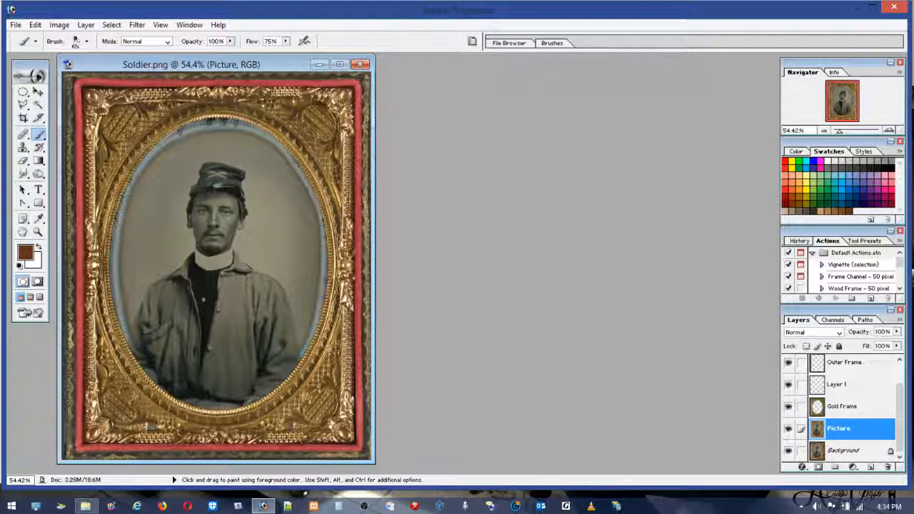
pyautogui.click(78, 43)
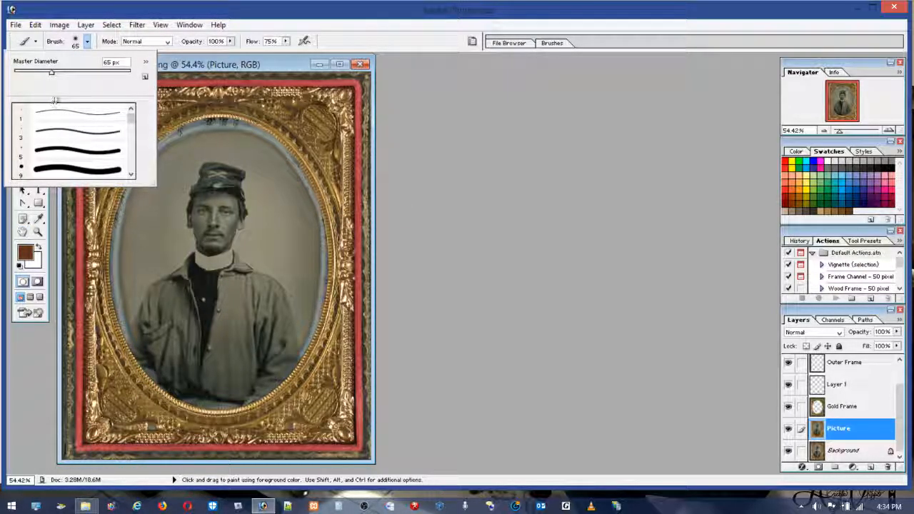
pyautogui.moveTo(129, 122); pyautogui.dragTo(129, 136)
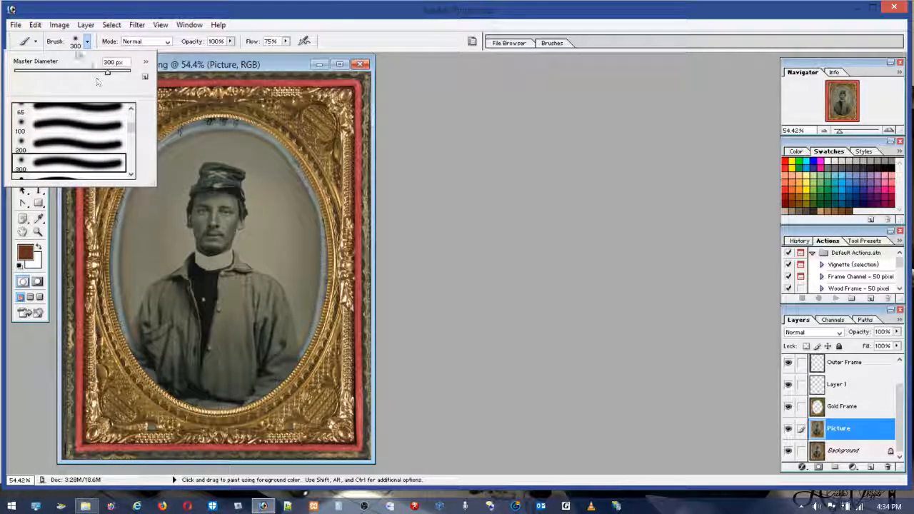
pyautogui.click(20, 73)
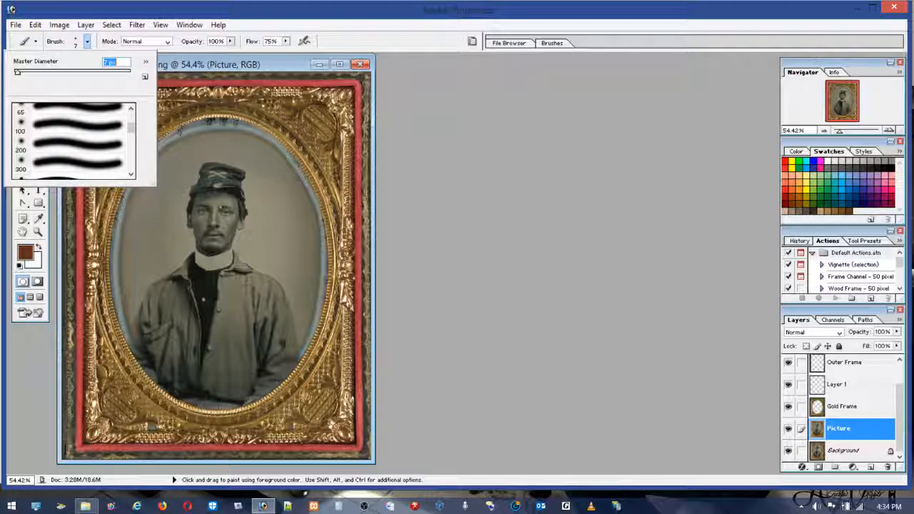
pyautogui.click(29, 72)
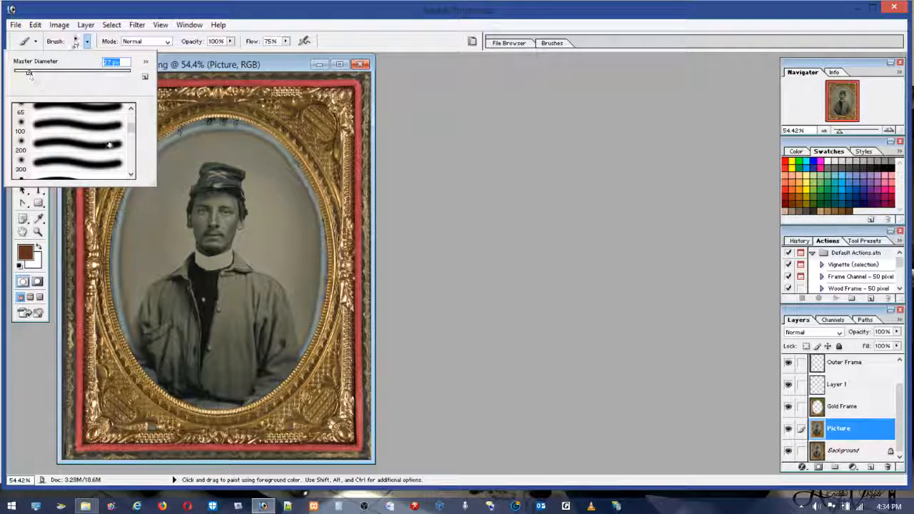
pyautogui.click(45, 73)
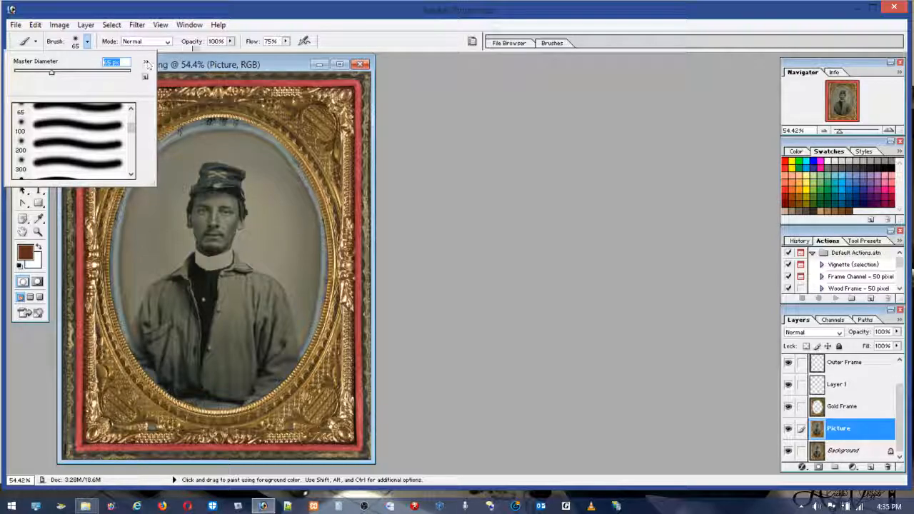
pyautogui.click(248, 13)
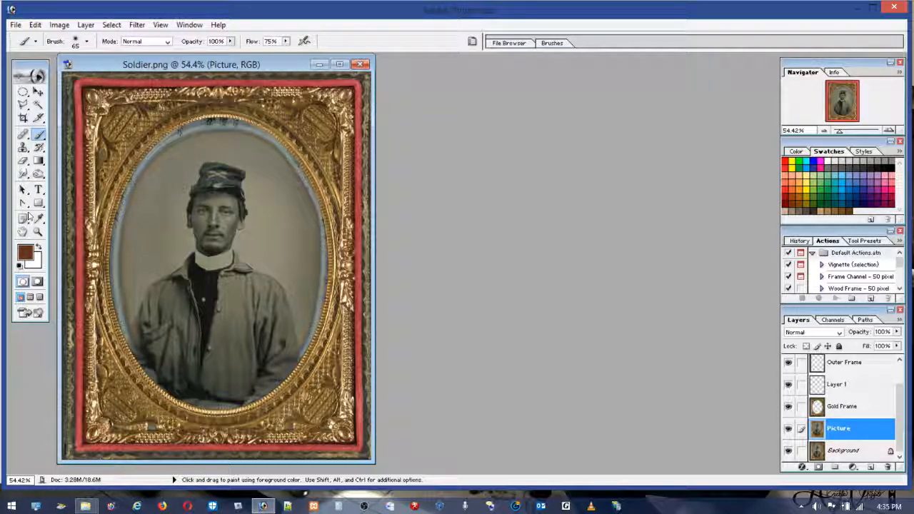
# Step: Zoom in on the soldier's face and choose a dark orange foreground colour for the Brush tool
pyautogui.click(39, 232)
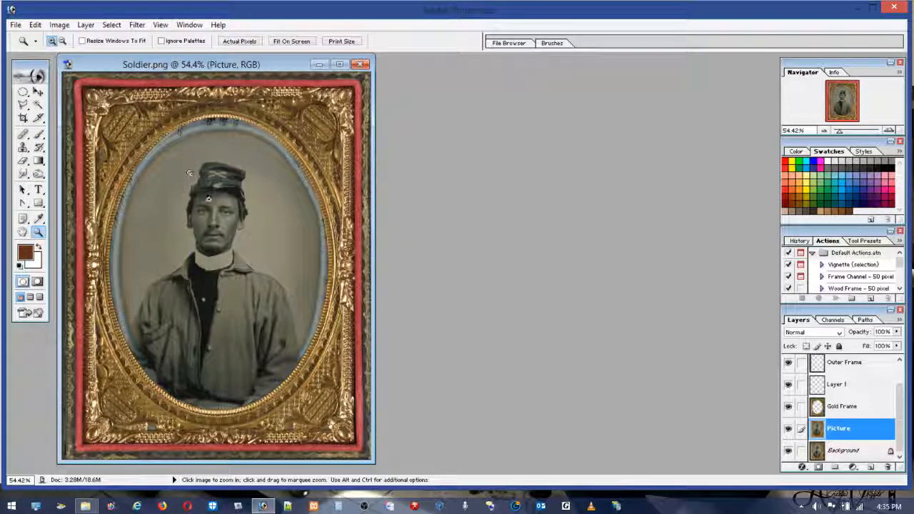
pyautogui.moveTo(189, 171); pyautogui.dragTo(254, 265)
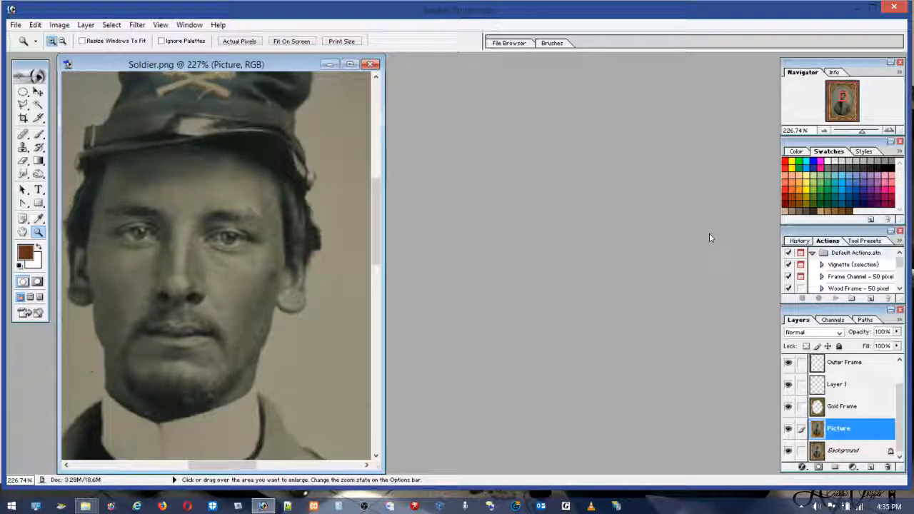
pyautogui.click(794, 195)
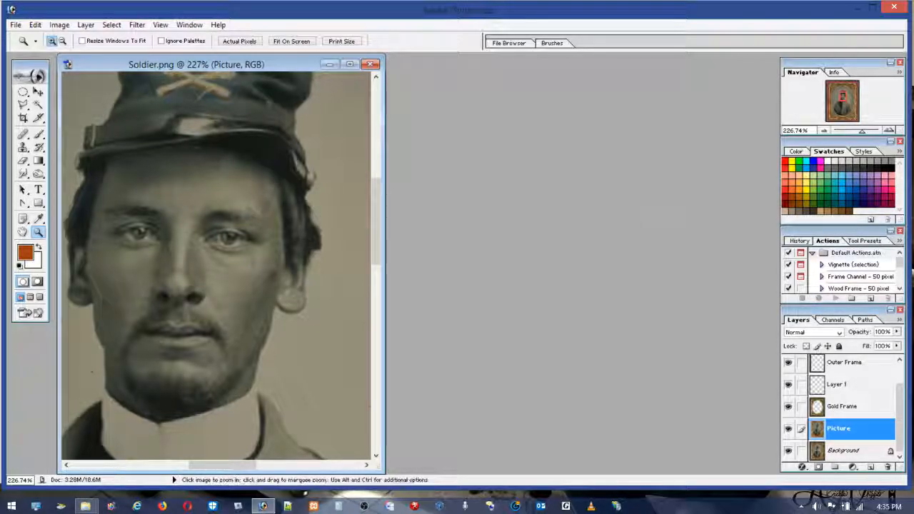
pyautogui.click(38, 134)
# Step: Try an orange brush stroke in Normal mode on the soldier's cheek and undo it
pyautogui.moveTo(224, 282)
pyautogui.mouseDown()
pyautogui.moveTo(242, 289)
pyautogui.moveTo(234, 302)
pyautogui.moveTo(242, 318)
pyautogui.mouseUp()
pyautogui.click(40, 26)
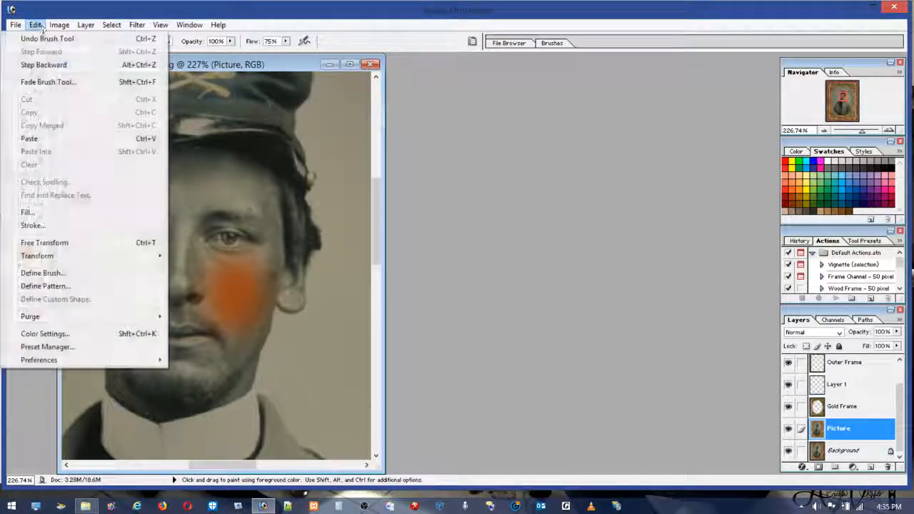
pyautogui.click(68, 39)
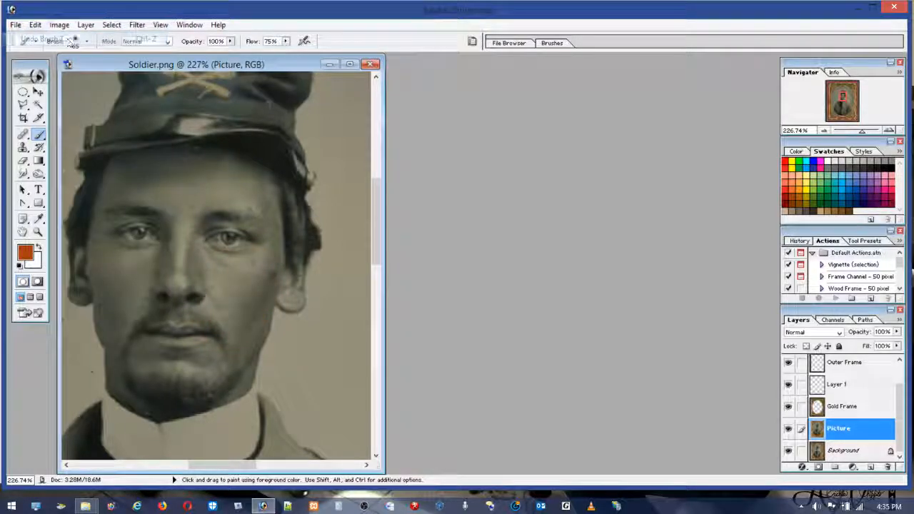
# Step: Set the brush blending mode to Color and its flow to 5%
pyautogui.click(164, 41)
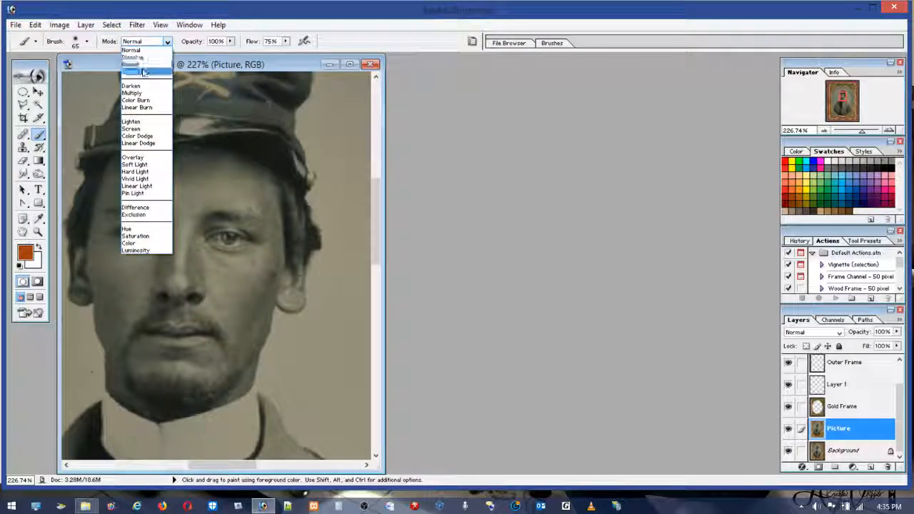
pyautogui.click(145, 72)
pyautogui.click(146, 41)
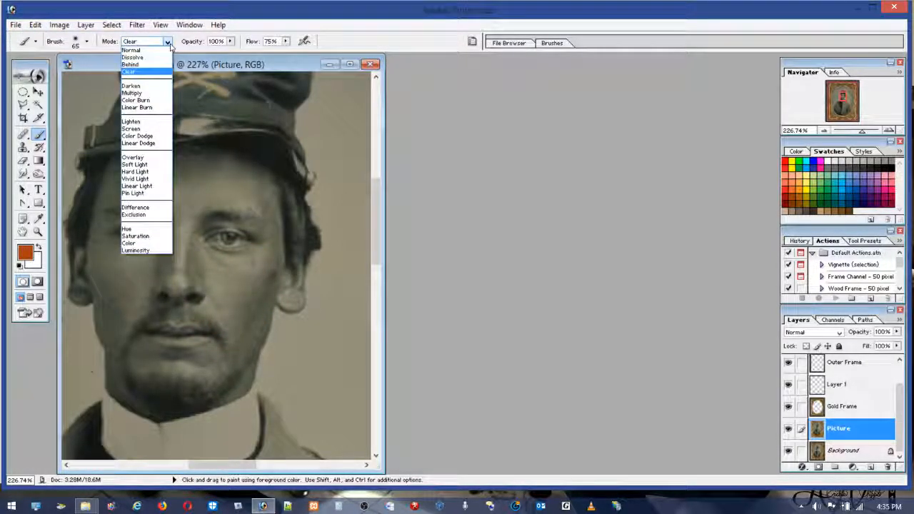
pyautogui.click(132, 243)
pyautogui.click(286, 41)
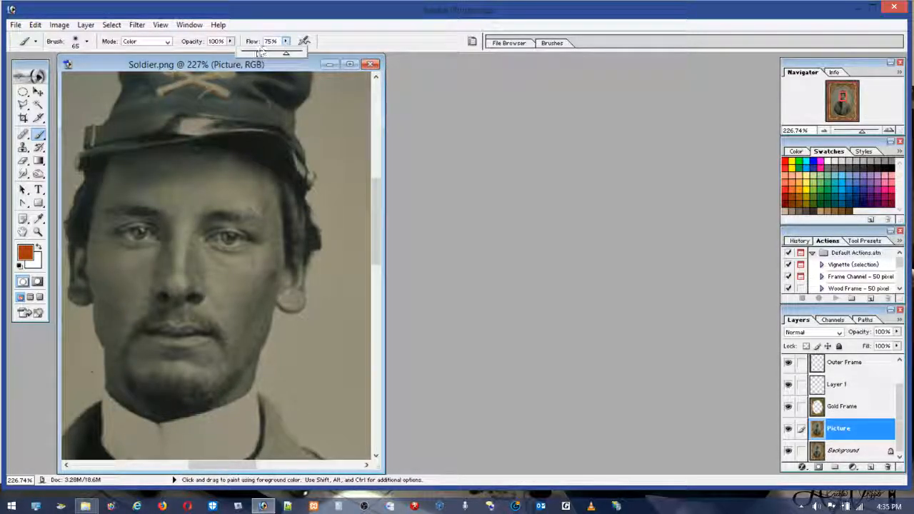
pyautogui.click(244, 55)
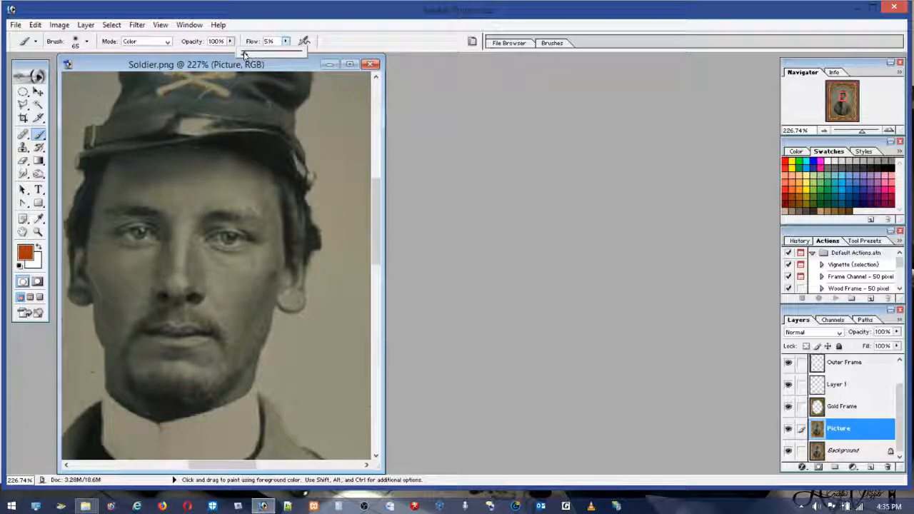
# Step: Paint the soldier's whole face, from the cheeks and chin to the forehead and ears, with the orange skin tint
pyautogui.click(242, 293)
pyautogui.moveTo(243, 294)
pyautogui.mouseDown()
pyautogui.moveTo(240, 321)
pyautogui.moveTo(247, 289)
pyautogui.moveTo(234, 311)
pyautogui.moveTo(213, 303)
pyautogui.moveTo(191, 267)
pyautogui.moveTo(236, 328)
pyautogui.moveTo(246, 294)
pyautogui.moveTo(257, 327)
pyautogui.moveTo(257, 275)
pyautogui.moveTo(260, 293)
pyautogui.moveTo(282, 232)
pyautogui.moveTo(268, 196)
pyautogui.moveTo(154, 210)
pyautogui.moveTo(146, 304)
pyautogui.moveTo(132, 250)
pyautogui.moveTo(154, 332)
pyautogui.moveTo(182, 357)
pyautogui.moveTo(161, 355)
pyautogui.moveTo(159, 346)
pyautogui.moveTo(191, 325)
pyautogui.moveTo(137, 386)
pyautogui.moveTo(147, 360)
pyautogui.mouseUp()
pyautogui.moveTo(221, 375)
pyautogui.mouseDown()
pyautogui.moveTo(239, 367)
pyautogui.moveTo(129, 371)
pyautogui.moveTo(239, 350)
pyautogui.moveTo(108, 294)
pyautogui.moveTo(96, 267)
pyautogui.moveTo(137, 216)
pyautogui.moveTo(109, 152)
pyautogui.moveTo(268, 184)
pyautogui.moveTo(218, 153)
pyautogui.moveTo(229, 151)
pyautogui.moveTo(222, 225)
pyautogui.moveTo(232, 214)
pyautogui.moveTo(267, 246)
pyautogui.moveTo(292, 229)
pyautogui.moveTo(289, 285)
pyautogui.moveTo(228, 246)
pyautogui.moveTo(171, 257)
pyautogui.moveTo(175, 264)
pyautogui.moveTo(184, 241)
pyautogui.moveTo(232, 243)
pyautogui.moveTo(255, 344)
pyautogui.mouseUp()
pyautogui.moveTo(164, 307)
pyautogui.mouseDown()
pyautogui.moveTo(167, 336)
pyautogui.moveTo(116, 326)
pyautogui.moveTo(125, 343)
pyautogui.mouseUp()
pyautogui.moveTo(276, 212)
pyautogui.mouseDown()
pyautogui.moveTo(107, 178)
pyautogui.moveTo(189, 357)
pyautogui.moveTo(171, 253)
pyautogui.moveTo(175, 304)
pyautogui.moveTo(243, 321)
pyautogui.moveTo(225, 389)
pyautogui.moveTo(260, 292)
pyautogui.moveTo(250, 334)
pyautogui.moveTo(189, 228)
pyautogui.moveTo(200, 253)
pyautogui.moveTo(253, 215)
pyautogui.moveTo(178, 193)
pyautogui.moveTo(189, 239)
pyautogui.moveTo(271, 246)
pyautogui.moveTo(207, 136)
pyautogui.moveTo(85, 299)
pyautogui.moveTo(82, 293)
pyautogui.moveTo(93, 271)
pyautogui.moveTo(246, 289)
pyautogui.moveTo(261, 267)
pyautogui.moveTo(285, 292)
pyautogui.moveTo(218, 296)
pyautogui.moveTo(197, 368)
pyautogui.moveTo(235, 357)
pyautogui.moveTo(153, 414)
pyautogui.moveTo(193, 396)
pyautogui.moveTo(155, 389)
pyautogui.moveTo(129, 345)
pyautogui.moveTo(143, 350)
pyautogui.moveTo(182, 326)
pyautogui.moveTo(182, 242)
pyautogui.moveTo(119, 284)
pyautogui.moveTo(242, 280)
pyautogui.moveTo(264, 265)
pyautogui.moveTo(260, 239)
pyautogui.moveTo(279, 190)
pyautogui.moveTo(246, 303)
pyautogui.moveTo(194, 306)
pyautogui.moveTo(193, 332)
pyautogui.moveTo(232, 332)
pyautogui.mouseUp()
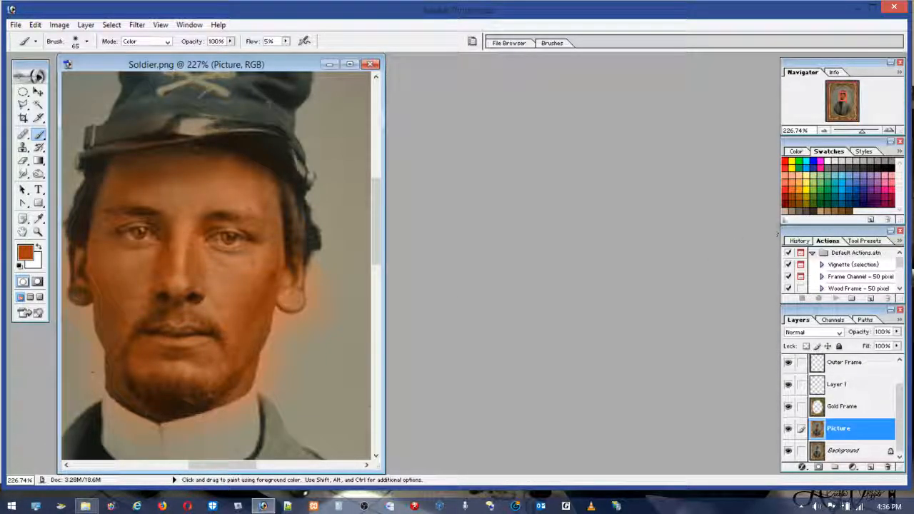
# Step: Change the foreground colour to bright red and set the brush flow to 2%
pyautogui.click(818, 207)
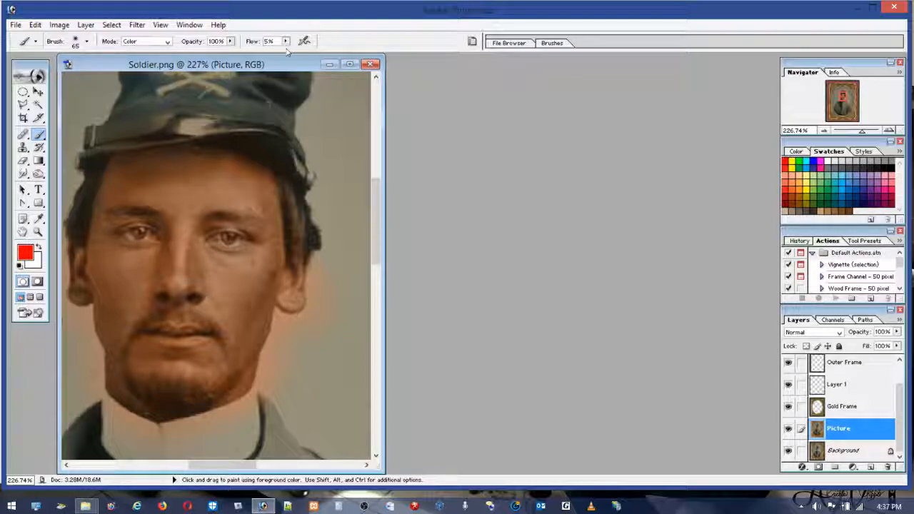
pyautogui.moveTo(284, 55); pyautogui.dragTo(280, 55)
# Step: Try a faint red tint across the soldier's ear, cheek and eye area, and undo the stroke
pyautogui.moveTo(298, 278)
pyautogui.mouseDown()
pyautogui.moveTo(220, 245)
pyautogui.moveTo(228, 231)
pyautogui.moveTo(249, 242)
pyautogui.moveTo(245, 252)
pyautogui.moveTo(247, 241)
pyautogui.moveTo(185, 278)
pyautogui.mouseUp()
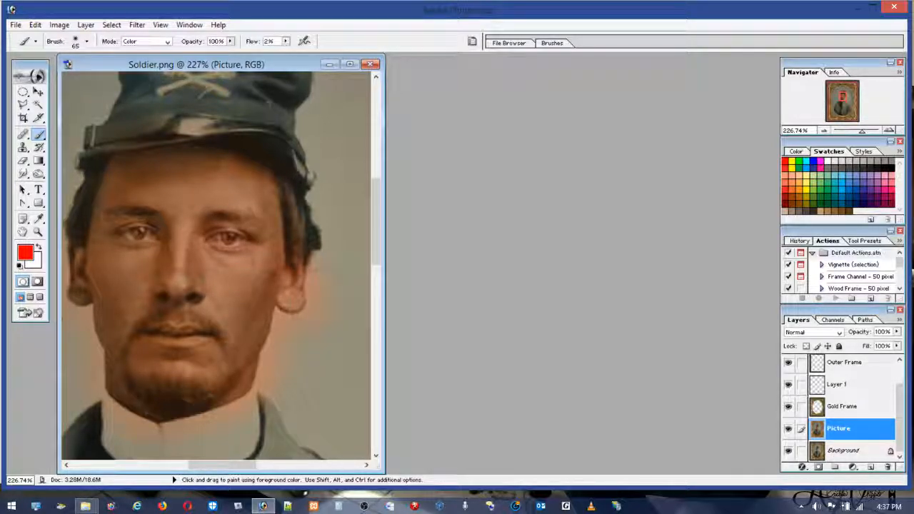
pyautogui.click(35, 25)
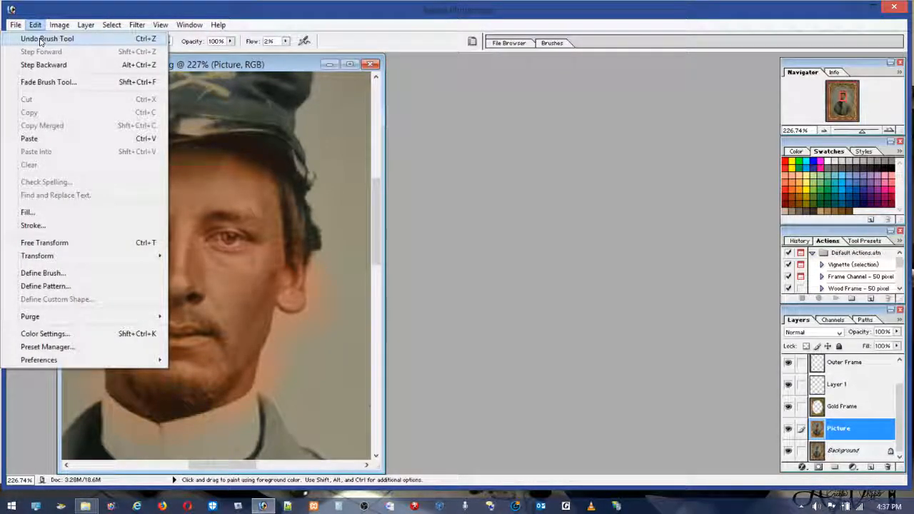
pyautogui.click(41, 39)
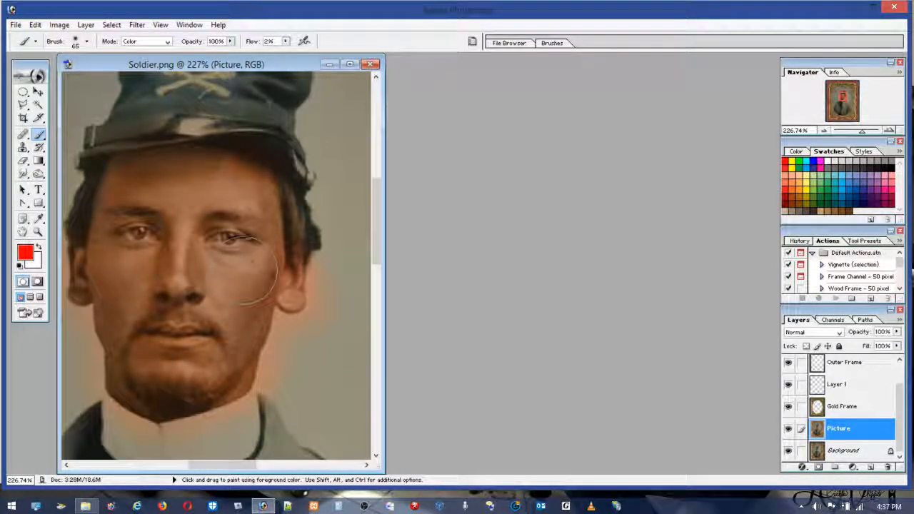
# Step: Reduce the brush diameter to 31 px and paint a faint red tint over the soldier's nose and cheeks
pyautogui.click(86, 41)
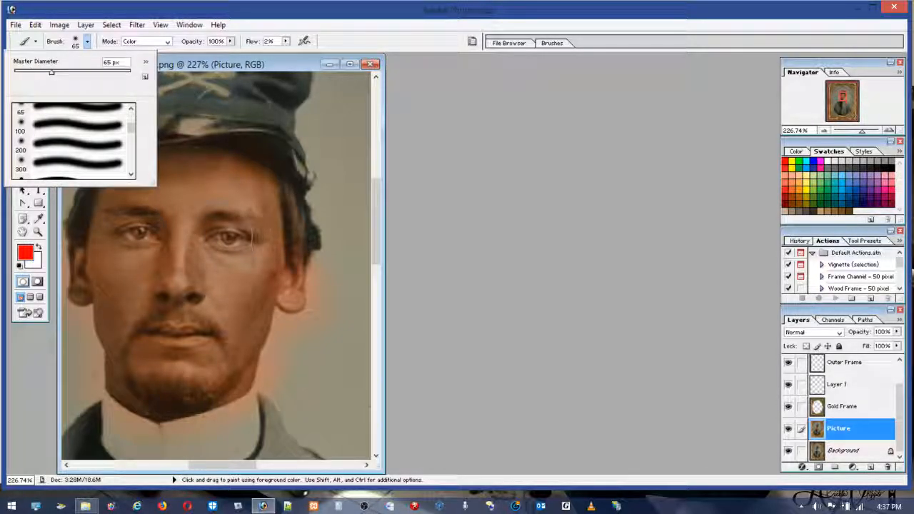
pyautogui.click(38, 74)
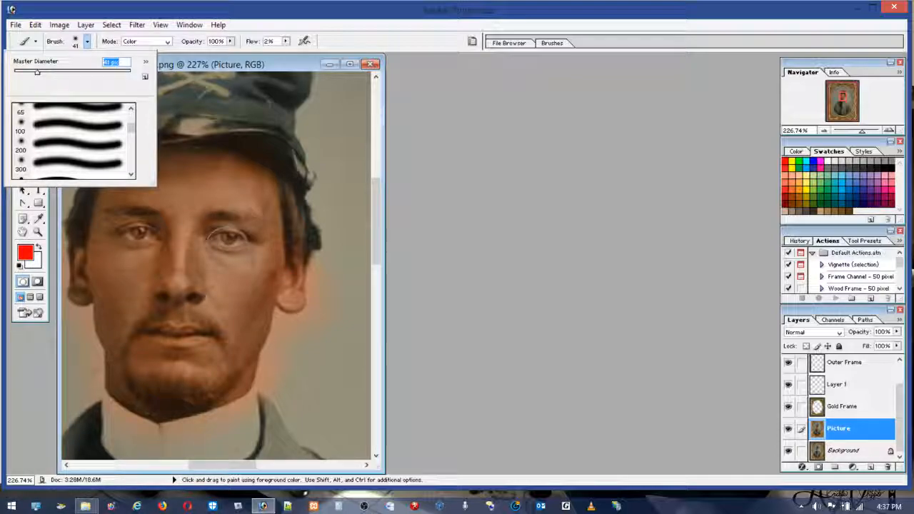
pyautogui.click(31, 74)
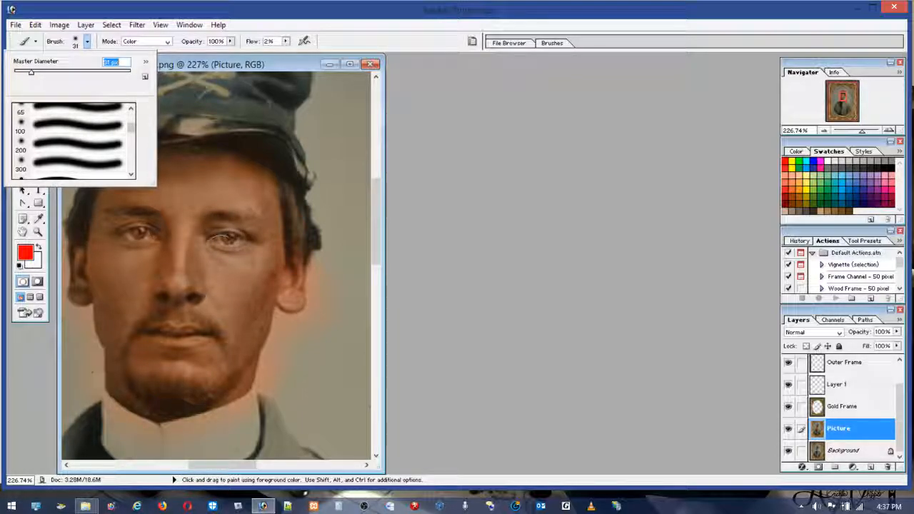
pyautogui.click(213, 240)
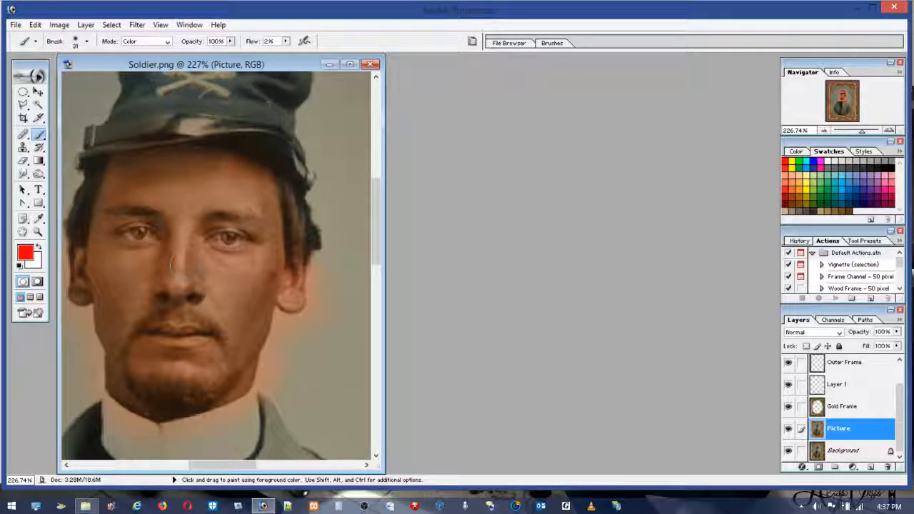
pyautogui.moveTo(178, 229); pyautogui.dragTo(171, 297)
# Step: Tint the soldier's forehead and chin with pale yellow, and soften the skin around his nose with light tan
pyautogui.click(806, 172)
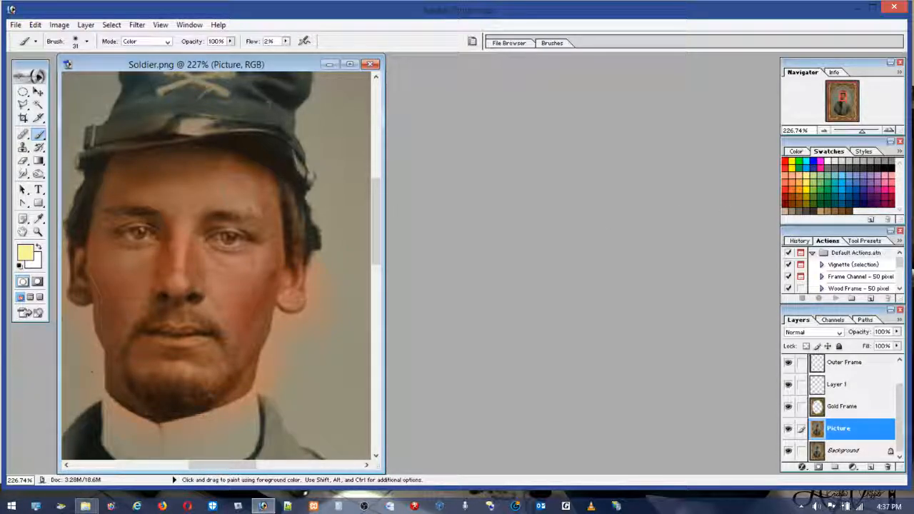
pyautogui.moveTo(162, 190)
pyautogui.mouseDown()
pyautogui.moveTo(123, 189)
pyautogui.moveTo(235, 165)
pyautogui.moveTo(184, 164)
pyautogui.moveTo(204, 158)
pyautogui.moveTo(235, 173)
pyautogui.moveTo(275, 232)
pyautogui.moveTo(257, 187)
pyautogui.moveTo(271, 211)
pyautogui.mouseUp()
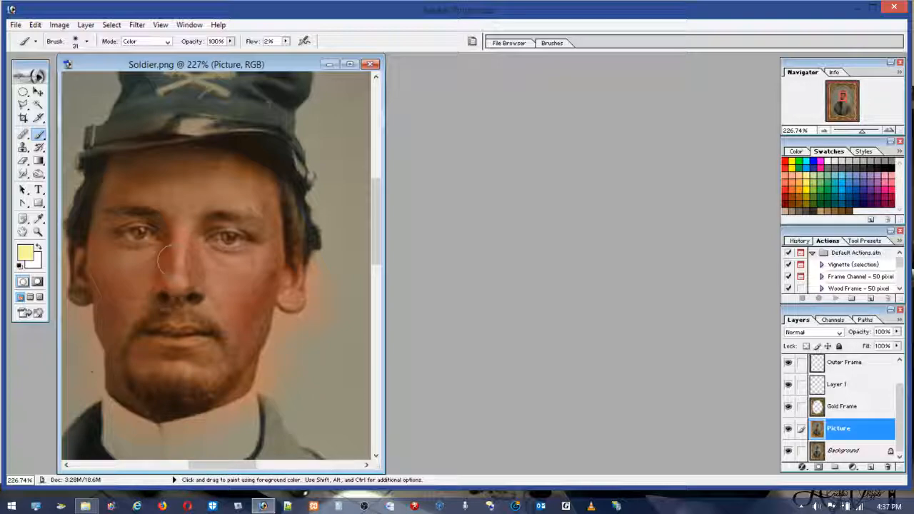
pyautogui.moveTo(182, 334)
pyautogui.mouseDown()
pyautogui.moveTo(187, 305)
pyautogui.moveTo(239, 323)
pyautogui.moveTo(231, 332)
pyautogui.moveTo(235, 323)
pyautogui.moveTo(241, 362)
pyautogui.moveTo(256, 327)
pyautogui.moveTo(232, 362)
pyautogui.moveTo(172, 310)
pyautogui.moveTo(144, 351)
pyautogui.moveTo(205, 375)
pyautogui.moveTo(175, 367)
pyautogui.moveTo(143, 386)
pyautogui.moveTo(142, 398)
pyautogui.moveTo(119, 365)
pyautogui.moveTo(175, 410)
pyautogui.moveTo(239, 377)
pyautogui.moveTo(231, 391)
pyautogui.moveTo(228, 373)
pyautogui.moveTo(250, 356)
pyautogui.mouseUp()
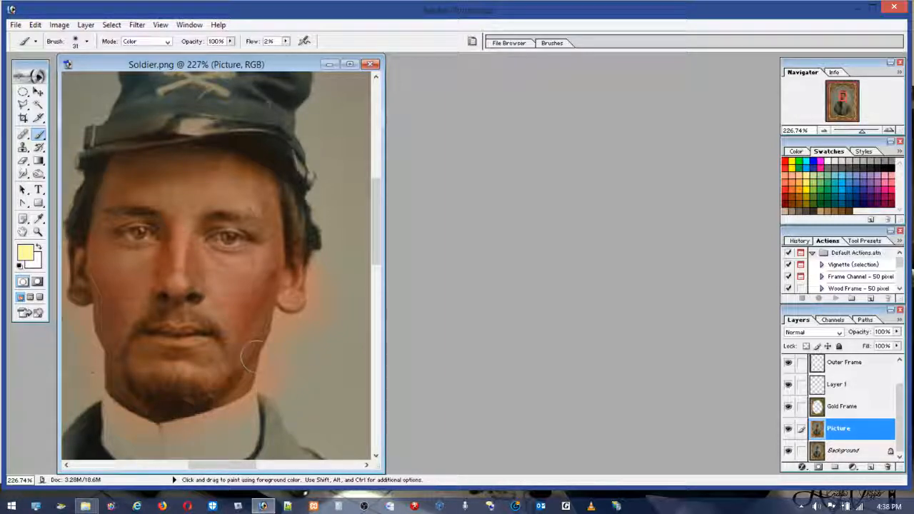
pyautogui.click(816, 210)
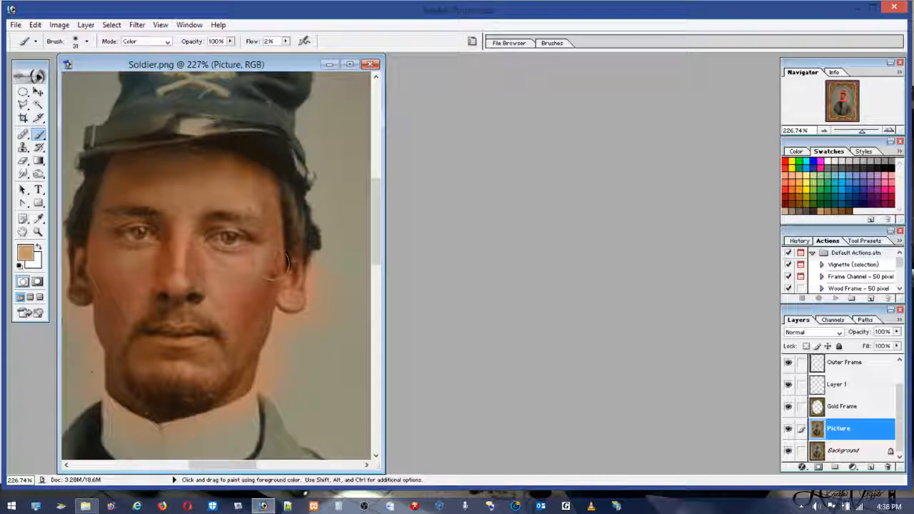
pyautogui.moveTo(169, 246); pyautogui.dragTo(161, 300)
# Step: Colour the moustache and beard dark brown with a 12 px brush, and shade the lower beard with dark grey
pyautogui.click(849, 210)
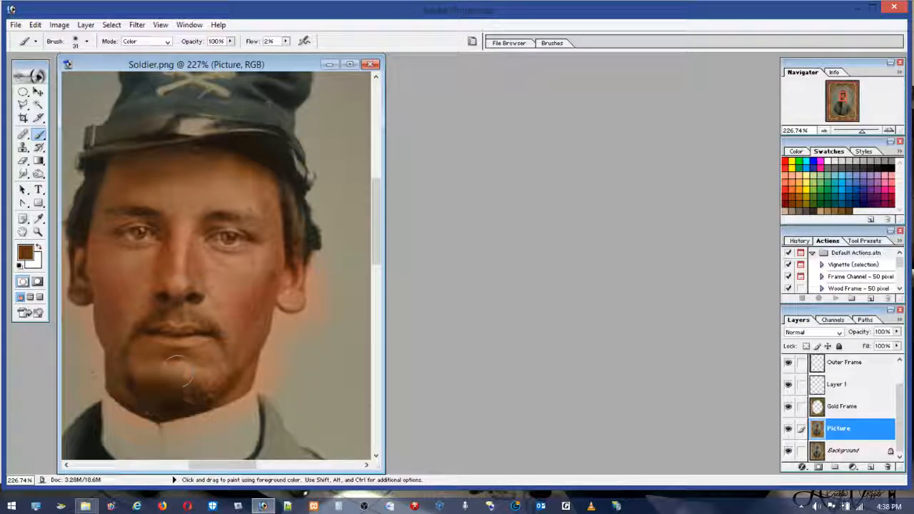
pyautogui.click(87, 41)
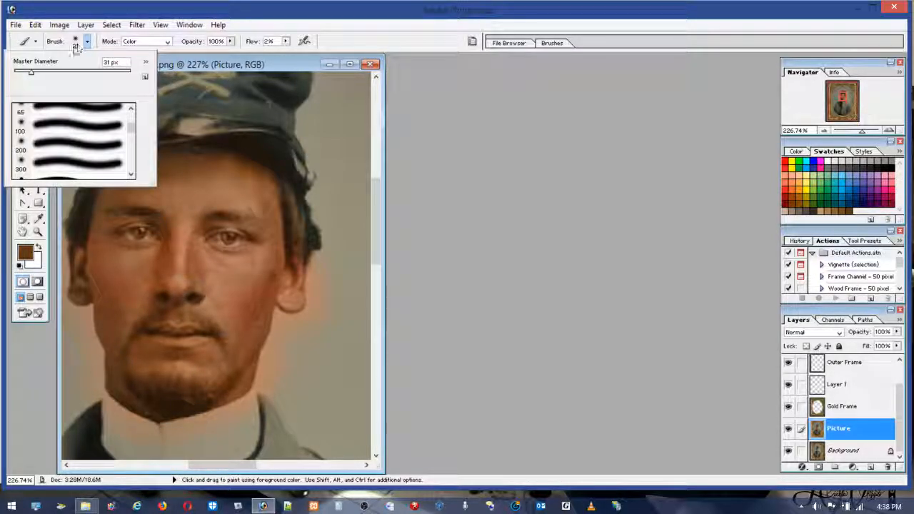
pyautogui.moveTo(30, 72); pyautogui.dragTo(22, 73)
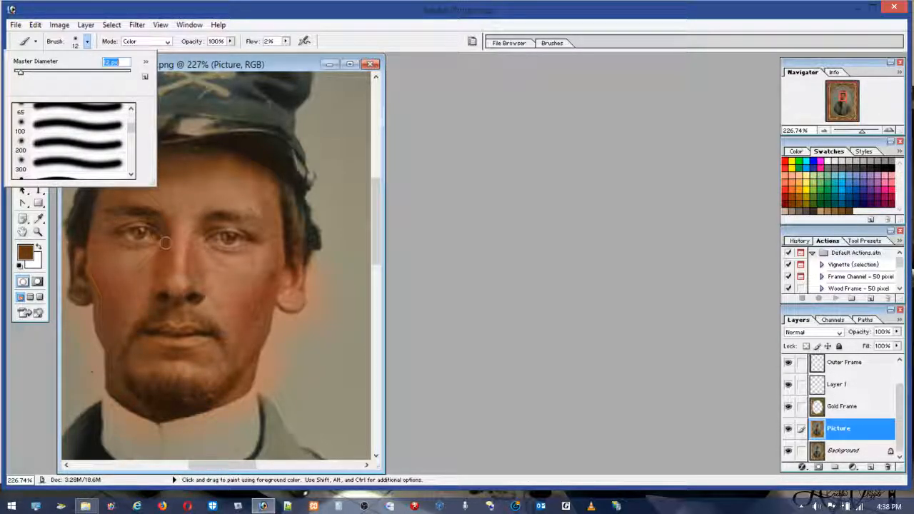
pyautogui.click(187, 313)
pyautogui.moveTo(193, 316)
pyautogui.mouseDown()
pyautogui.moveTo(213, 331)
pyautogui.moveTo(145, 317)
pyautogui.mouseUp()
pyautogui.moveTo(200, 323); pyautogui.dragTo(215, 333)
pyautogui.moveTo(166, 400)
pyautogui.mouseDown()
pyautogui.moveTo(137, 390)
pyautogui.moveTo(123, 357)
pyautogui.moveTo(127, 379)
pyautogui.moveTo(186, 395)
pyautogui.moveTo(146, 380)
pyautogui.mouseUp()
pyautogui.moveTo(207, 397)
pyautogui.mouseDown()
pyautogui.moveTo(241, 374)
pyautogui.moveTo(230, 349)
pyautogui.moveTo(187, 403)
pyautogui.moveTo(158, 400)
pyautogui.moveTo(145, 385)
pyautogui.moveTo(191, 406)
pyautogui.moveTo(217, 391)
pyautogui.mouseUp()
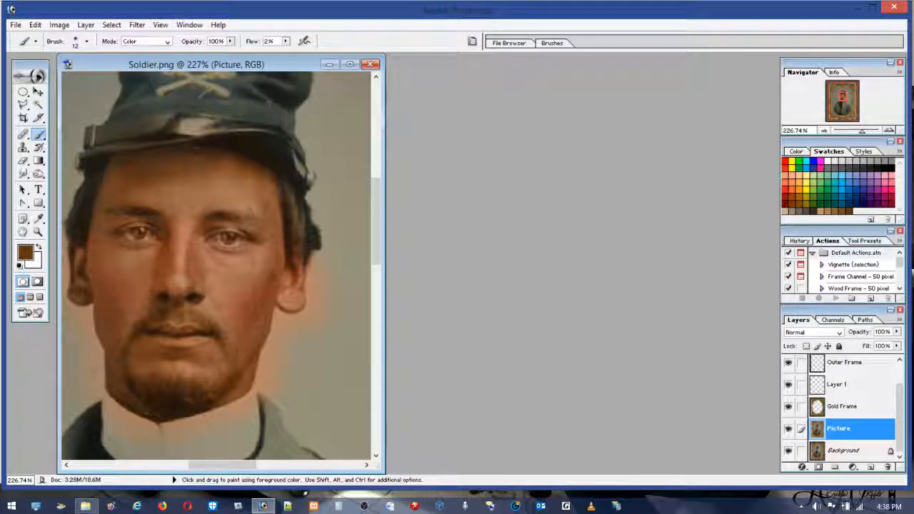
pyautogui.click(811, 210)
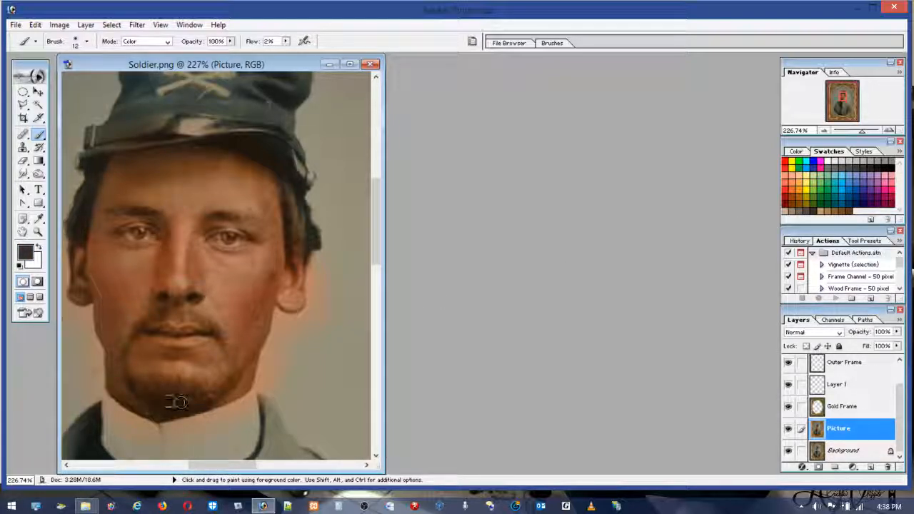
pyautogui.moveTo(132, 389)
pyautogui.mouseDown()
pyautogui.moveTo(198, 406)
pyautogui.moveTo(134, 383)
pyautogui.moveTo(206, 402)
pyautogui.moveTo(240, 377)
pyautogui.moveTo(182, 397)
pyautogui.moveTo(138, 383)
pyautogui.moveTo(135, 394)
pyautogui.moveTo(129, 383)
pyautogui.moveTo(194, 395)
pyautogui.moveTo(130, 378)
pyautogui.moveTo(199, 391)
pyautogui.moveTo(233, 365)
pyautogui.moveTo(231, 343)
pyautogui.moveTo(233, 368)
pyautogui.moveTo(221, 335)
pyautogui.moveTo(173, 313)
pyautogui.moveTo(144, 321)
pyautogui.moveTo(124, 367)
pyautogui.moveTo(203, 392)
pyautogui.mouseUp()
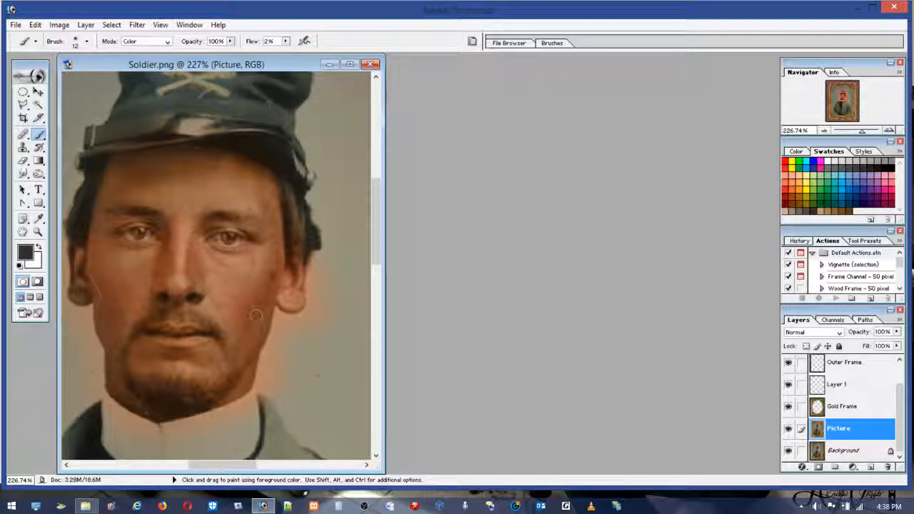
# Step: Sample the reddish-brown skin colour from the cheek and touch up the skin under the nose and around the ear
pyautogui.keyDown('alt'); pyautogui.click(246, 305); pyautogui.keyUp('alt')
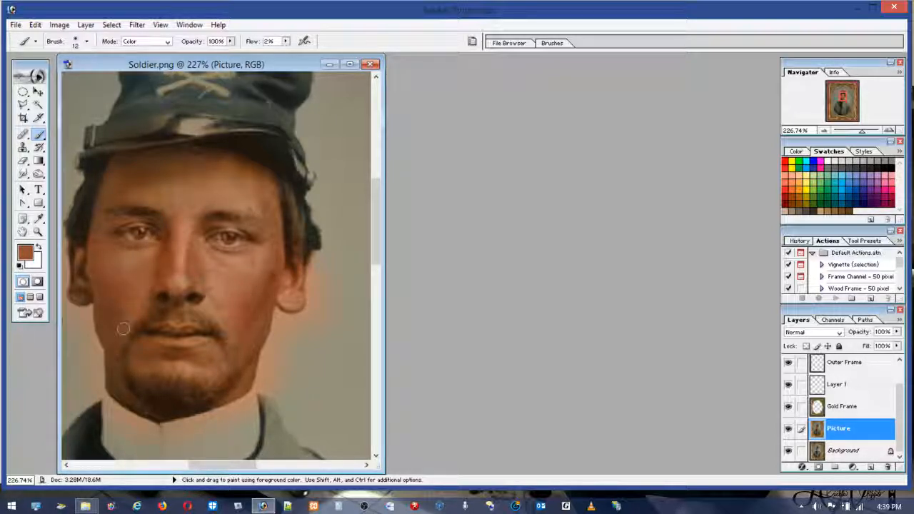
pyautogui.moveTo(176, 309); pyautogui.dragTo(181, 302)
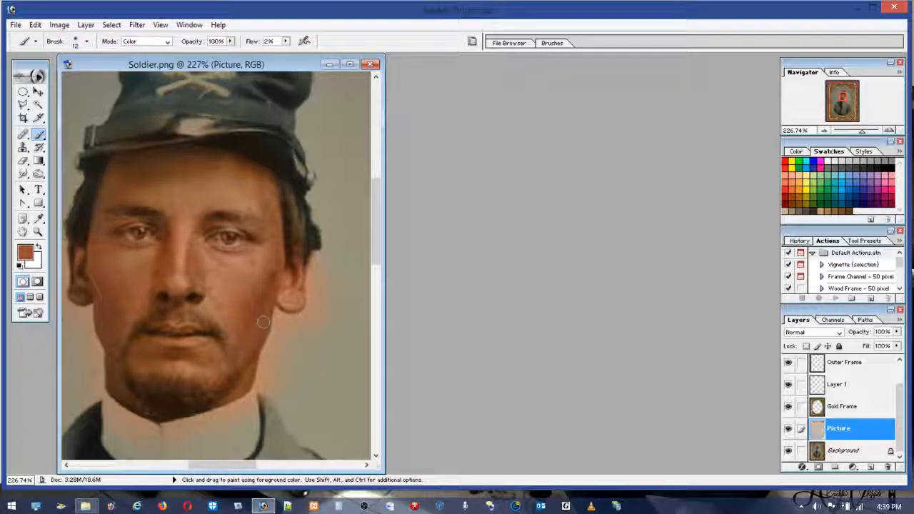
pyautogui.moveTo(100, 262)
pyautogui.mouseDown()
pyautogui.moveTo(77, 247)
pyautogui.moveTo(73, 278)
pyautogui.mouseUp()
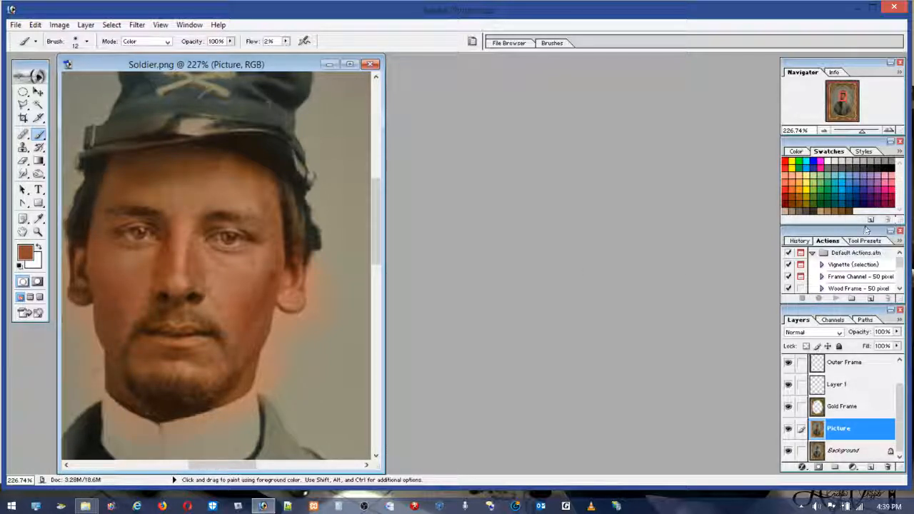
# Step: Tint the hair beside the soldier's ears dark grey and set the brush flow to 12%
pyautogui.click(820, 209)
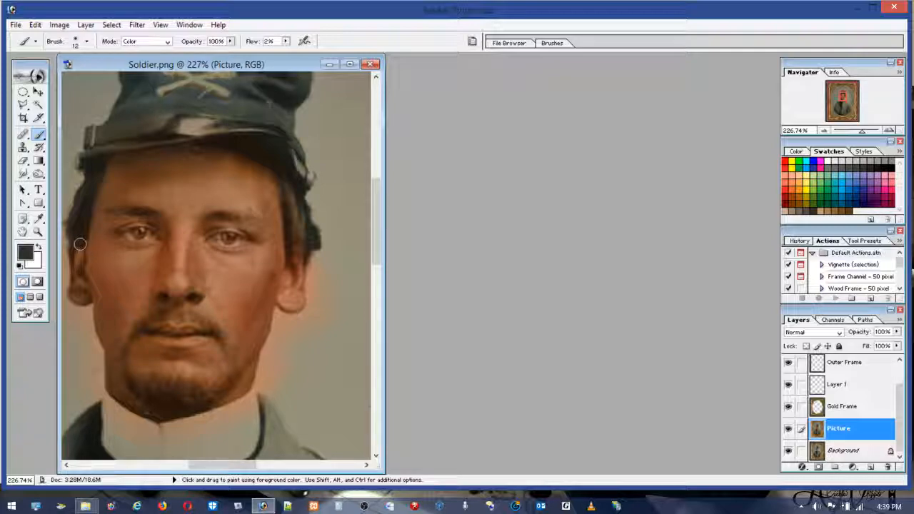
pyautogui.moveTo(75, 260)
pyautogui.mouseDown()
pyautogui.moveTo(74, 239)
pyautogui.moveTo(86, 265)
pyautogui.mouseUp()
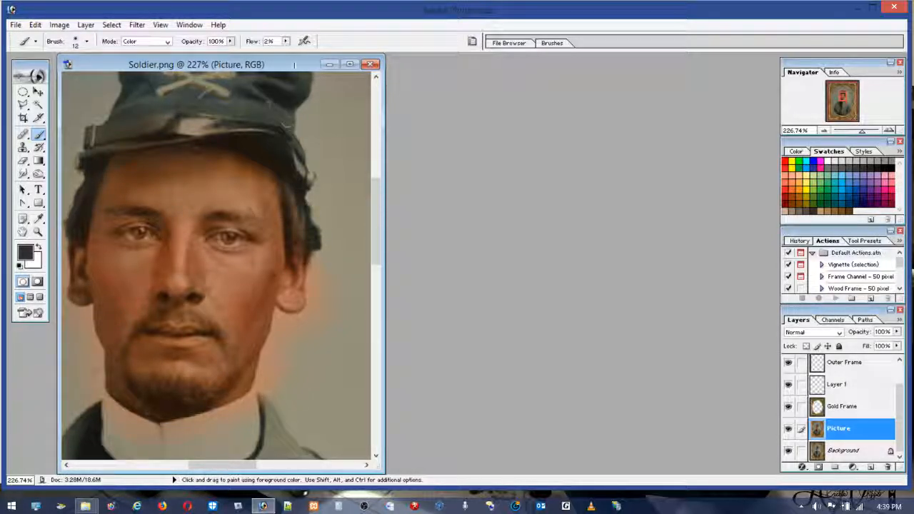
pyautogui.click(286, 41)
pyautogui.moveTo(286, 53); pyautogui.dragTo(291, 53)
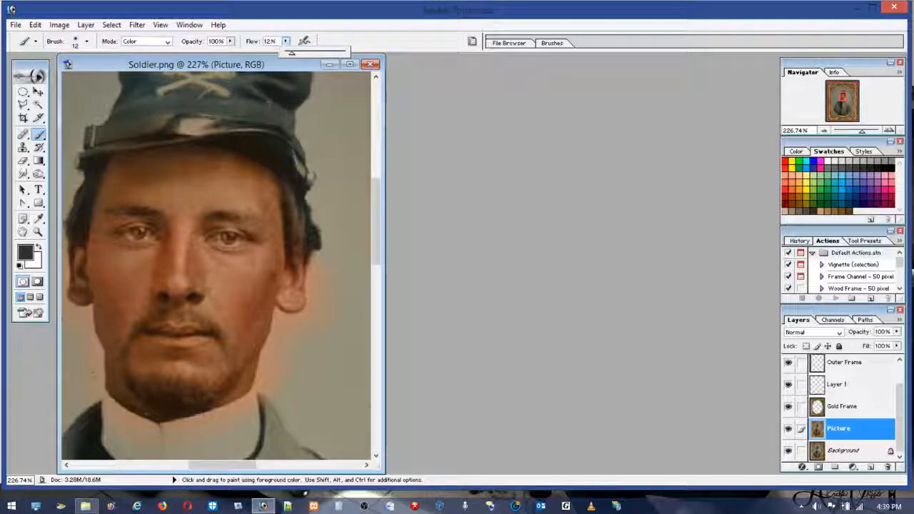
pyautogui.click(305, 209)
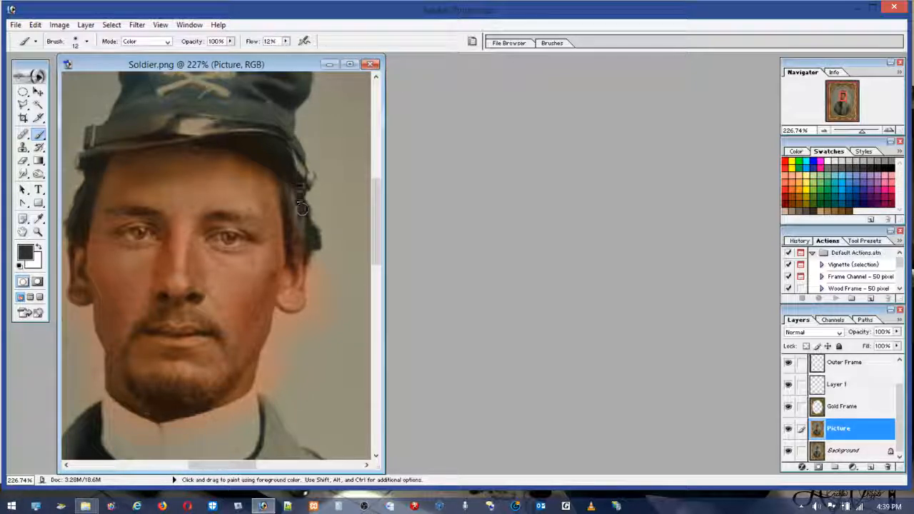
# Step: Paint the soldier's hair dark brown on both sides of the face and along the cap's brim
pyautogui.moveTo(308, 236)
pyautogui.mouseDown()
pyautogui.moveTo(300, 256)
pyautogui.moveTo(297, 239)
pyautogui.moveTo(295, 252)
pyautogui.moveTo(286, 186)
pyautogui.mouseUp()
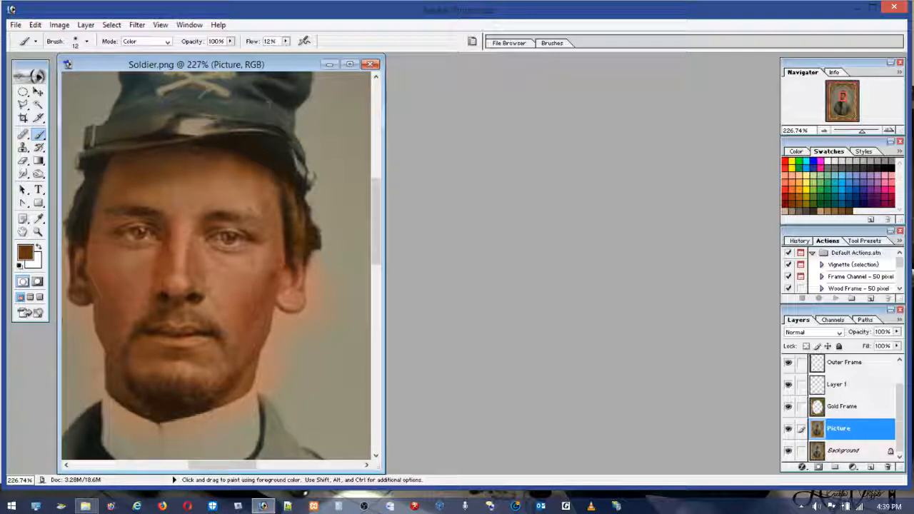
pyautogui.moveTo(83, 209)
pyautogui.mouseDown()
pyautogui.moveTo(81, 199)
pyautogui.moveTo(76, 211)
pyautogui.moveTo(85, 191)
pyautogui.moveTo(73, 216)
pyautogui.moveTo(85, 179)
pyautogui.mouseUp()
pyautogui.moveTo(183, 142)
pyautogui.mouseDown()
pyautogui.moveTo(232, 147)
pyautogui.moveTo(276, 165)
pyautogui.mouseUp()
pyautogui.moveTo(303, 209)
pyautogui.mouseDown()
pyautogui.moveTo(314, 243)
pyautogui.moveTo(311, 230)
pyautogui.mouseUp()
pyautogui.press('alt')
pyautogui.press('alt')
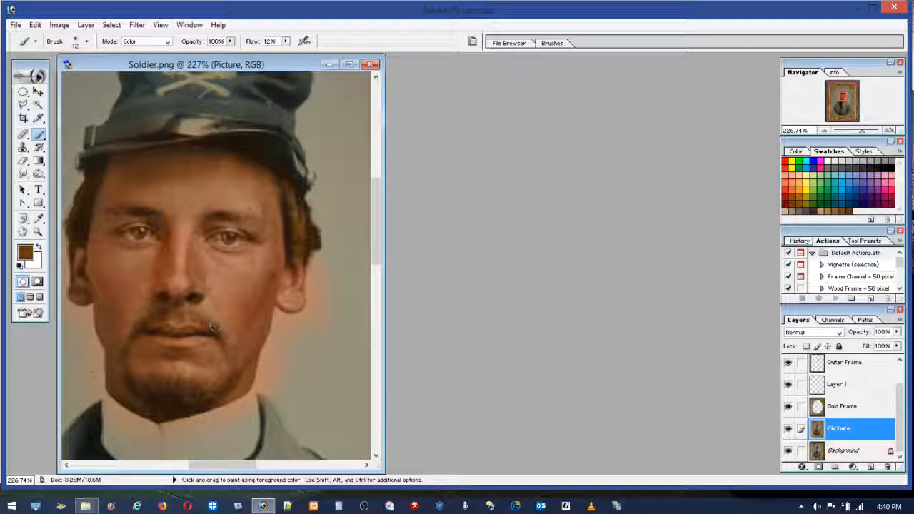
# Step: Sample the skin colour beside the nose, and colour the soldier's eyebrows with the dark brown swatch
pyautogui.keyDown('alt'); pyautogui.click(191, 266); pyautogui.keyUp('alt')
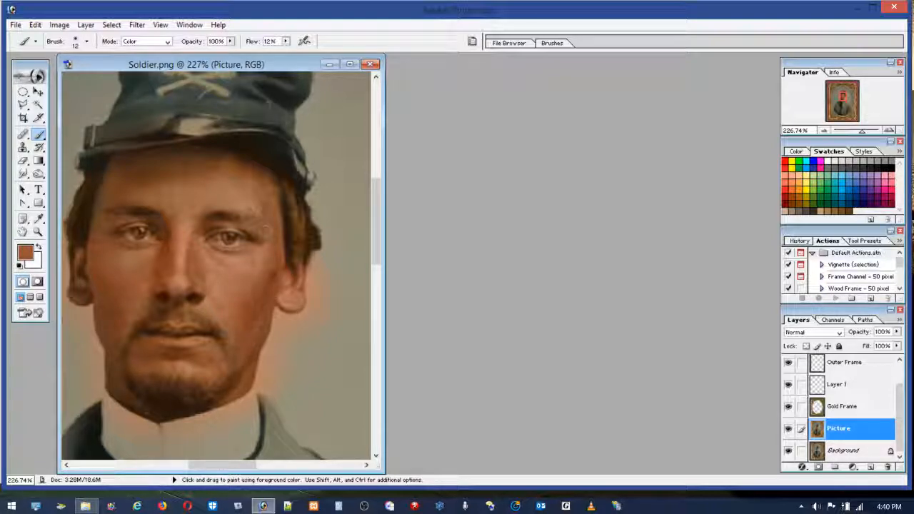
pyautogui.click(849, 206)
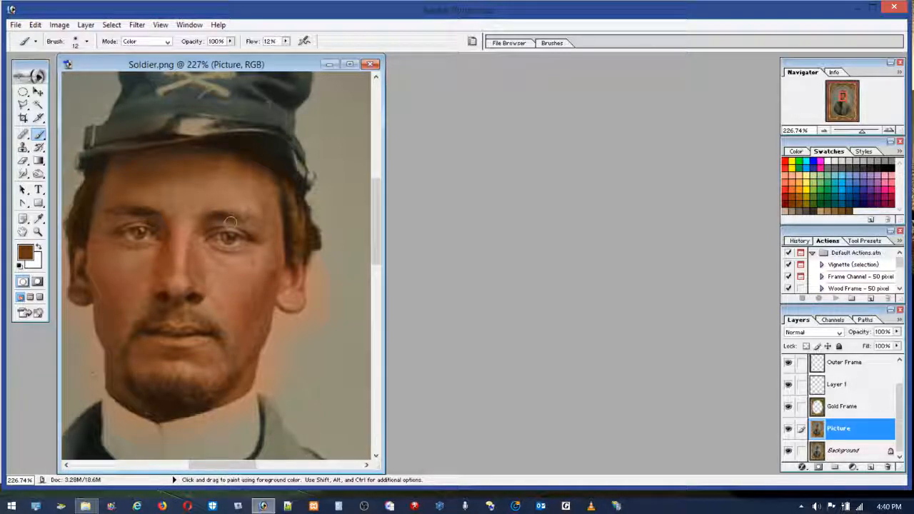
pyautogui.moveTo(170, 217); pyautogui.dragTo(129, 215)
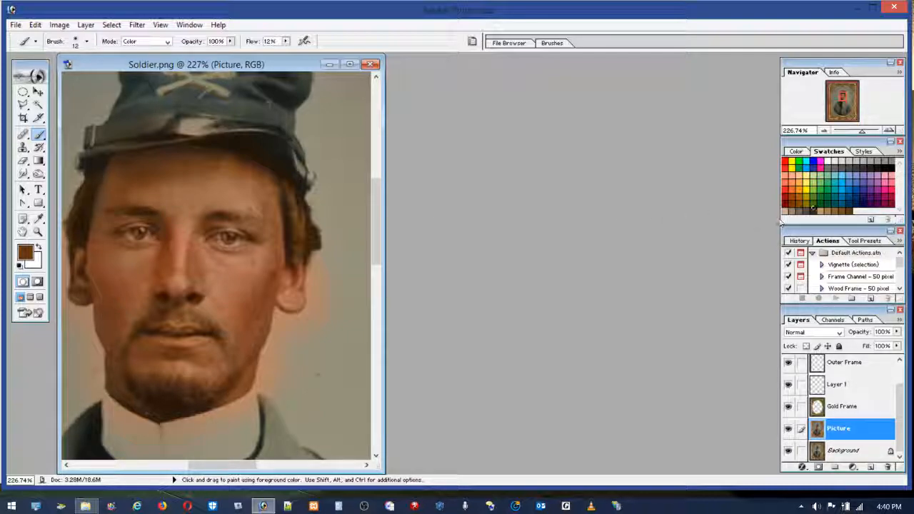
# Step: Shade the eyebrow with dark grey, try the same colour on the hair beside the ear, and undo the hair stroke
pyautogui.click(814, 211)
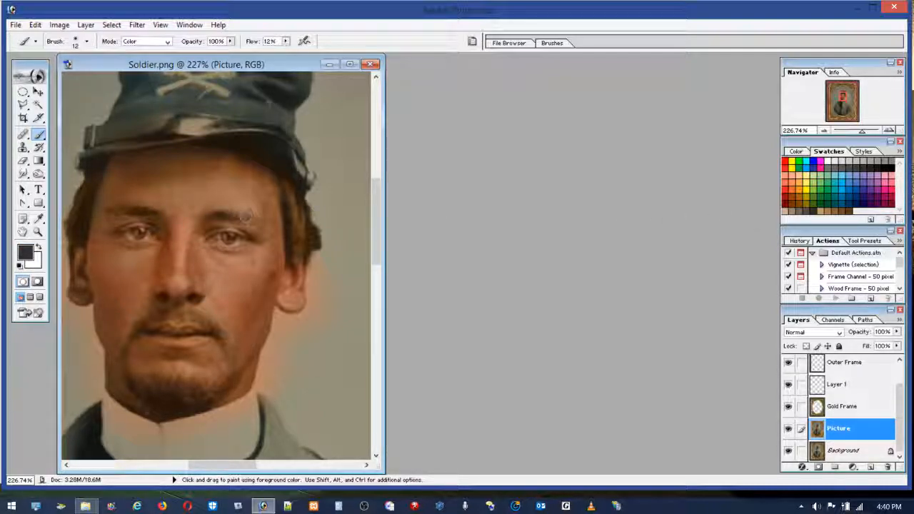
pyautogui.moveTo(140, 212)
pyautogui.mouseDown()
pyautogui.moveTo(129, 212)
pyautogui.moveTo(152, 211)
pyautogui.moveTo(126, 212)
pyautogui.mouseUp()
pyautogui.moveTo(287, 193)
pyautogui.mouseDown()
pyautogui.moveTo(295, 254)
pyautogui.moveTo(293, 182)
pyautogui.moveTo(310, 223)
pyautogui.mouseUp()
pyautogui.click(35, 25)
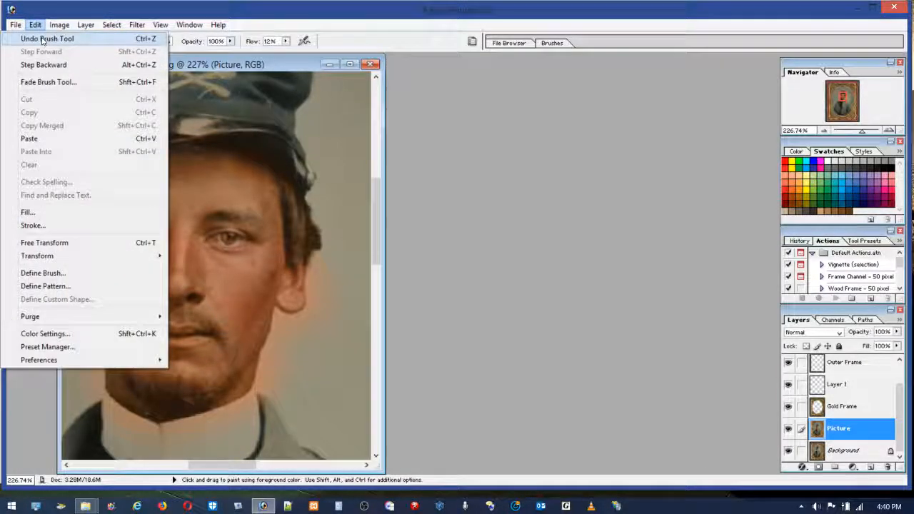
pyautogui.click(41, 37)
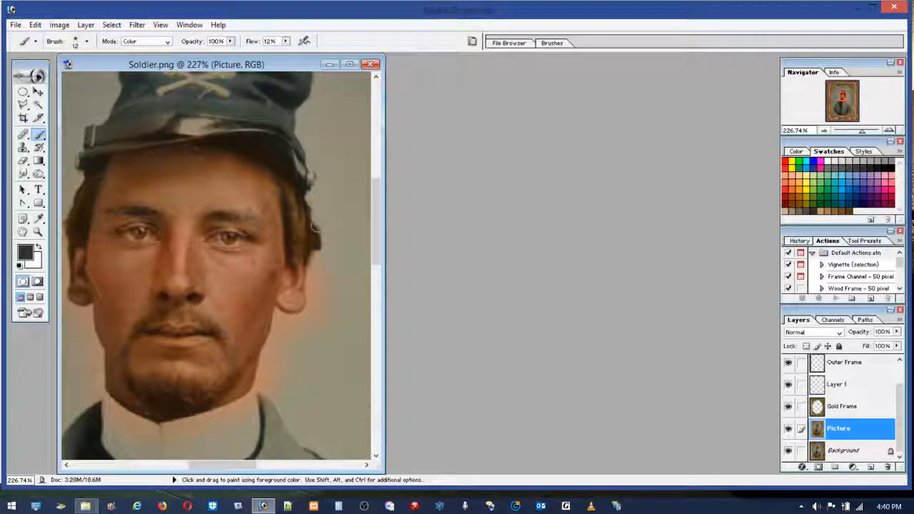
# Step: Lower the brush flow to 6% and shade the hair on both sides of the head with dark grey
pyautogui.click(285, 41)
pyautogui.moveTo(284, 55); pyautogui.dragTo(280, 55)
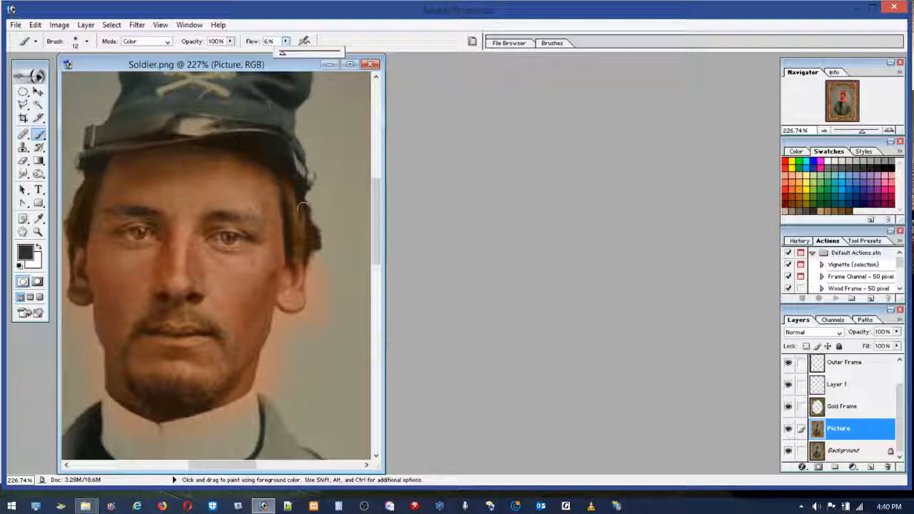
pyautogui.moveTo(289, 191)
pyautogui.mouseDown()
pyautogui.moveTo(303, 253)
pyautogui.moveTo(307, 235)
pyautogui.moveTo(280, 184)
pyautogui.moveTo(298, 260)
pyautogui.moveTo(285, 190)
pyautogui.mouseUp()
pyautogui.moveTo(133, 173); pyautogui.dragTo(93, 180)
pyautogui.moveTo(71, 228); pyautogui.dragTo(89, 176)
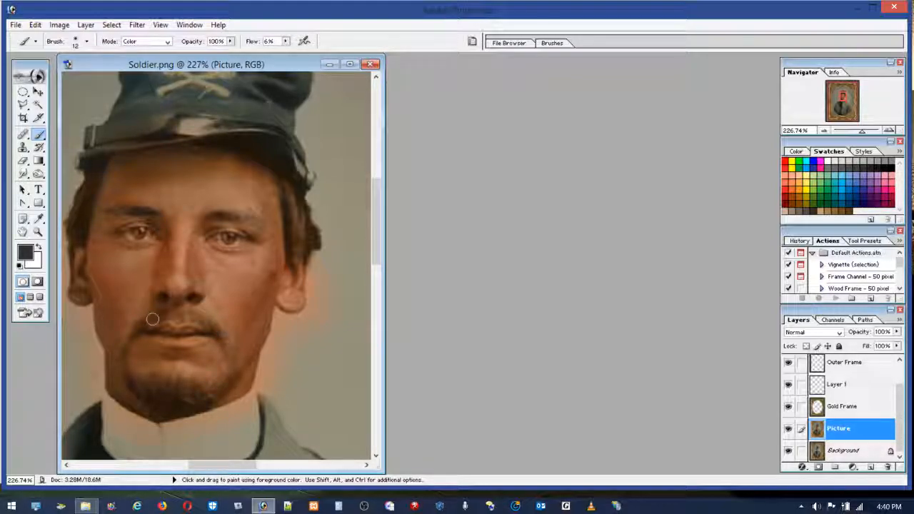
# Step: Deepen the beard along the jaw and the hair around the temples with more dark grey
pyautogui.moveTo(177, 385)
pyautogui.mouseDown()
pyautogui.moveTo(226, 389)
pyautogui.moveTo(186, 406)
pyautogui.moveTo(146, 390)
pyautogui.moveTo(200, 387)
pyautogui.moveTo(151, 379)
pyautogui.moveTo(199, 387)
pyautogui.moveTo(205, 394)
pyautogui.moveTo(193, 401)
pyautogui.moveTo(151, 397)
pyautogui.moveTo(186, 409)
pyautogui.moveTo(212, 392)
pyautogui.moveTo(191, 404)
pyautogui.moveTo(131, 386)
pyautogui.moveTo(195, 406)
pyautogui.moveTo(241, 374)
pyautogui.moveTo(214, 401)
pyautogui.moveTo(229, 379)
pyautogui.moveTo(124, 372)
pyautogui.mouseUp()
pyautogui.moveTo(208, 395); pyautogui.dragTo(236, 378)
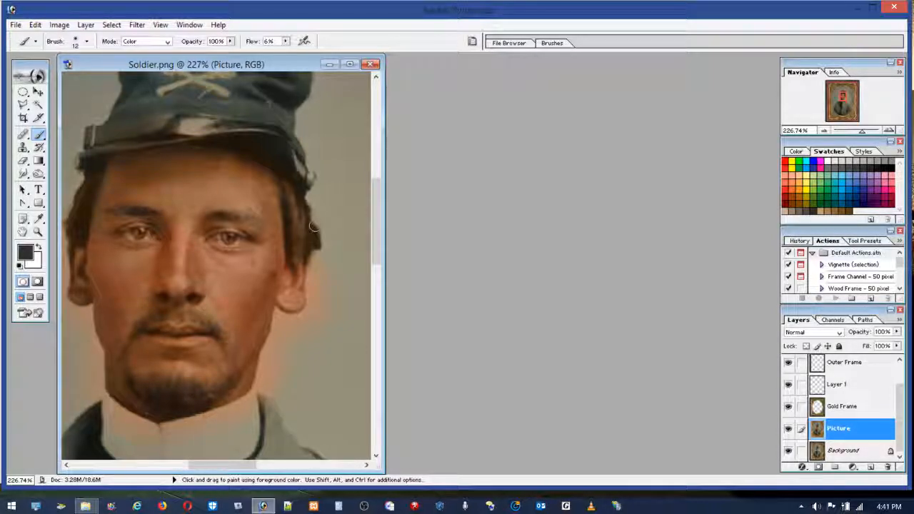
pyautogui.moveTo(300, 200)
pyautogui.mouseDown()
pyautogui.moveTo(314, 240)
pyautogui.moveTo(293, 244)
pyautogui.moveTo(307, 219)
pyautogui.moveTo(277, 168)
pyautogui.moveTo(247, 149)
pyautogui.moveTo(289, 177)
pyautogui.moveTo(243, 149)
pyautogui.moveTo(256, 154)
pyautogui.moveTo(263, 142)
pyautogui.moveTo(275, 153)
pyautogui.moveTo(263, 135)
pyautogui.moveTo(221, 136)
pyautogui.moveTo(293, 173)
pyautogui.moveTo(270, 153)
pyautogui.mouseUp()
pyautogui.moveTo(94, 170)
pyautogui.mouseDown()
pyautogui.moveTo(76, 234)
pyautogui.moveTo(74, 300)
pyautogui.mouseUp()
# Step: Zoom in on the soldier's eyes and widen the document window so the full width of his face fits
pyautogui.click(38, 231)
pyautogui.moveTo(106, 198); pyautogui.dragTo(284, 270)
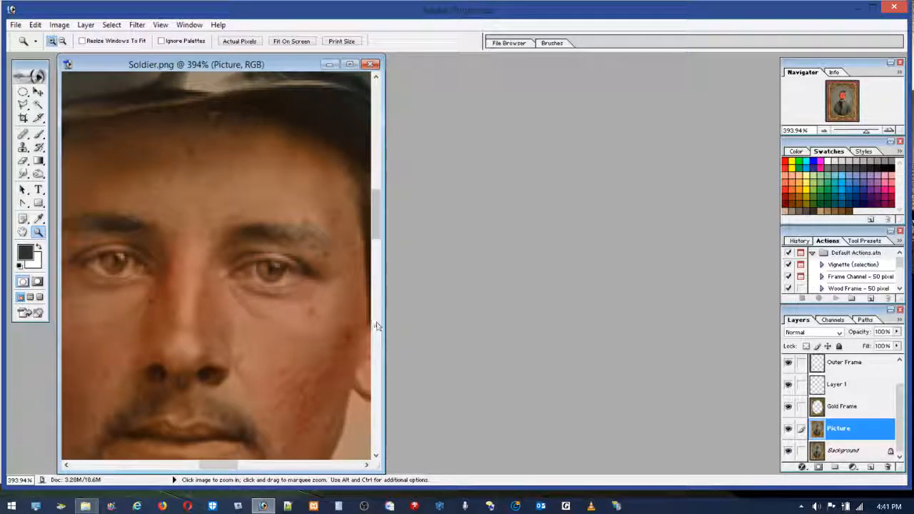
pyautogui.moveTo(376, 325); pyautogui.dragTo(740, 330)
pyautogui.moveTo(537, 464); pyautogui.dragTo(461, 465)
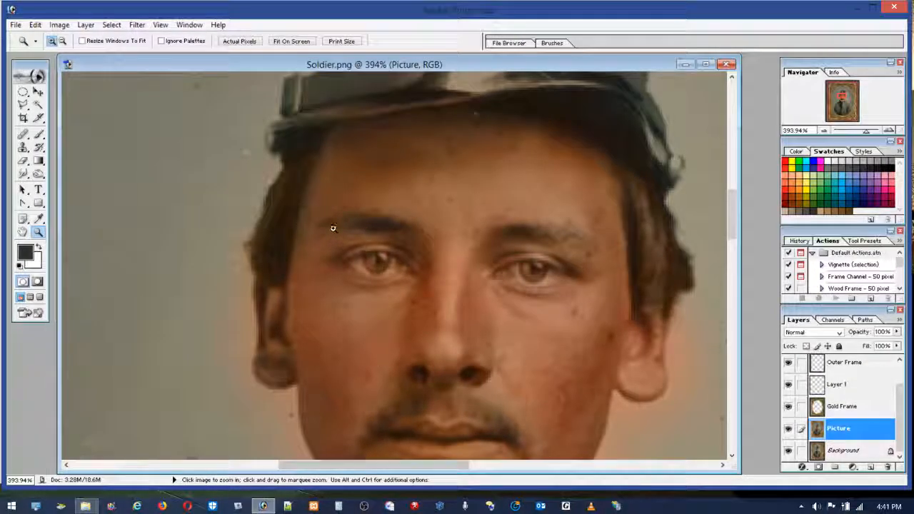
# Step: Brush dark grey over the outer end of the eyebrow at the image's left, and blend brown along the same brow
pyautogui.click(38, 134)
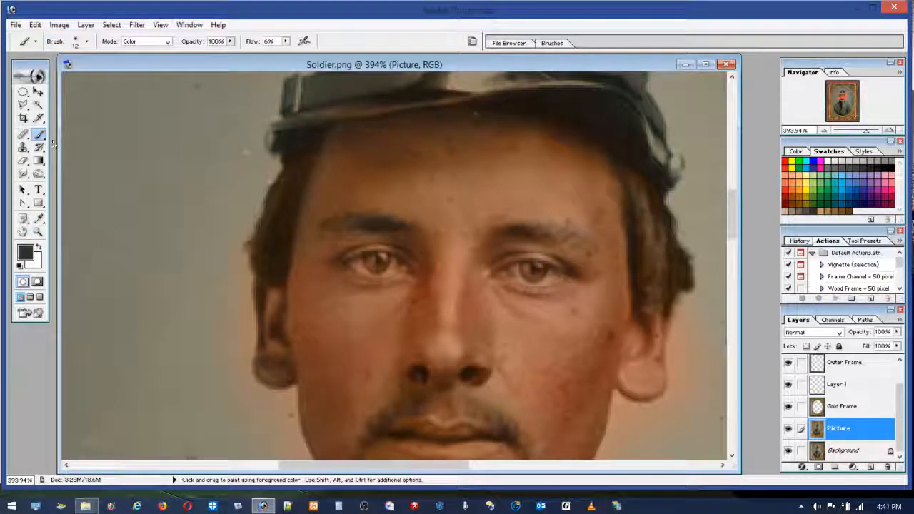
pyautogui.moveTo(327, 222)
pyautogui.mouseDown()
pyautogui.moveTo(362, 221)
pyautogui.moveTo(325, 222)
pyautogui.moveTo(345, 225)
pyautogui.mouseUp()
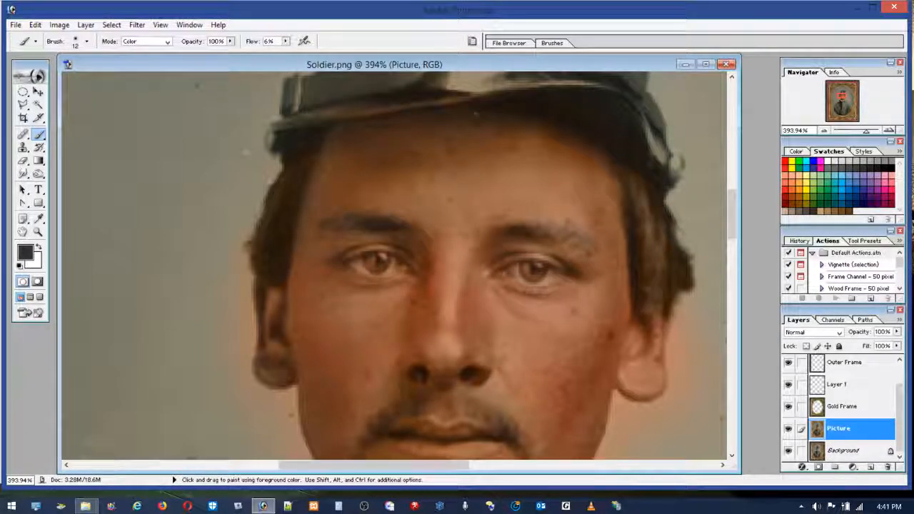
pyautogui.click(854, 212)
pyautogui.moveTo(367, 232)
pyautogui.mouseDown()
pyautogui.moveTo(354, 226)
pyautogui.moveTo(386, 223)
pyautogui.moveTo(346, 225)
pyautogui.moveTo(361, 225)
pyautogui.mouseUp()
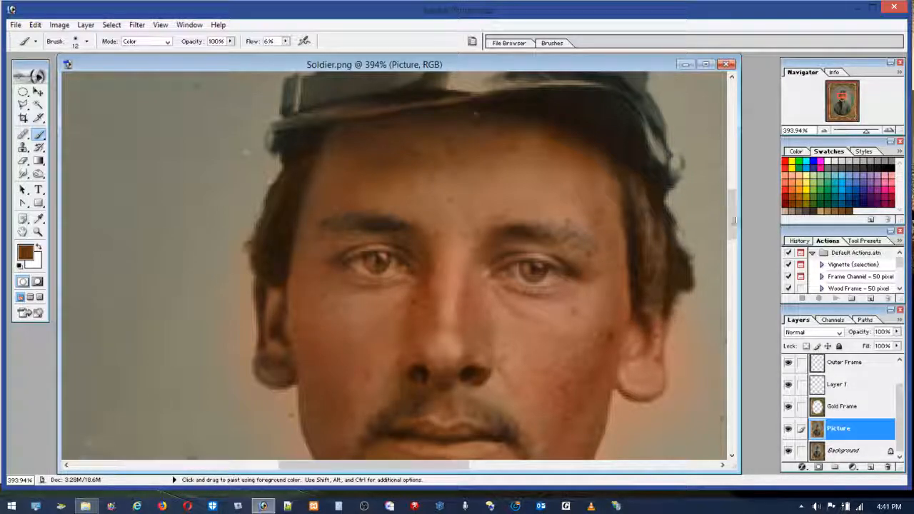
# Step: Try pale yellow above the eye at the image's right, and undo the stroke
pyautogui.click(806, 179)
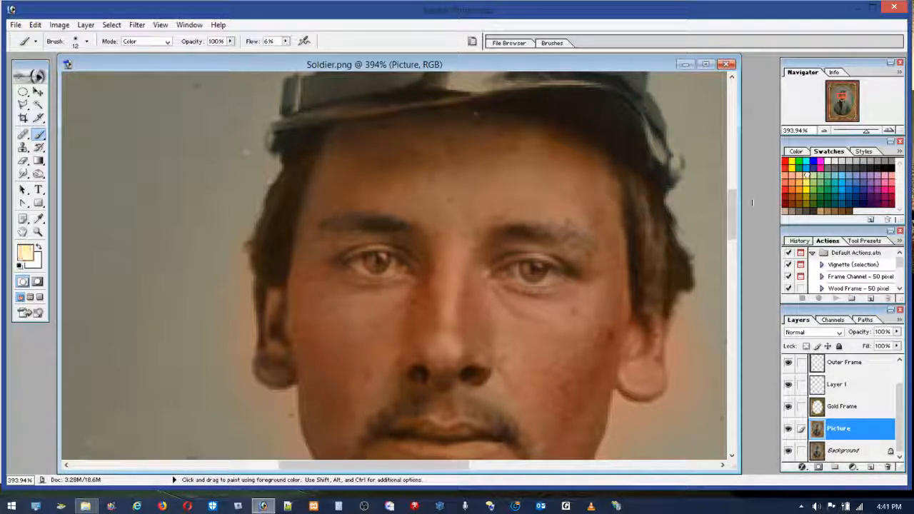
pyautogui.moveTo(558, 250)
pyautogui.mouseDown()
pyautogui.moveTo(497, 260)
pyautogui.moveTo(519, 244)
pyautogui.mouseUp()
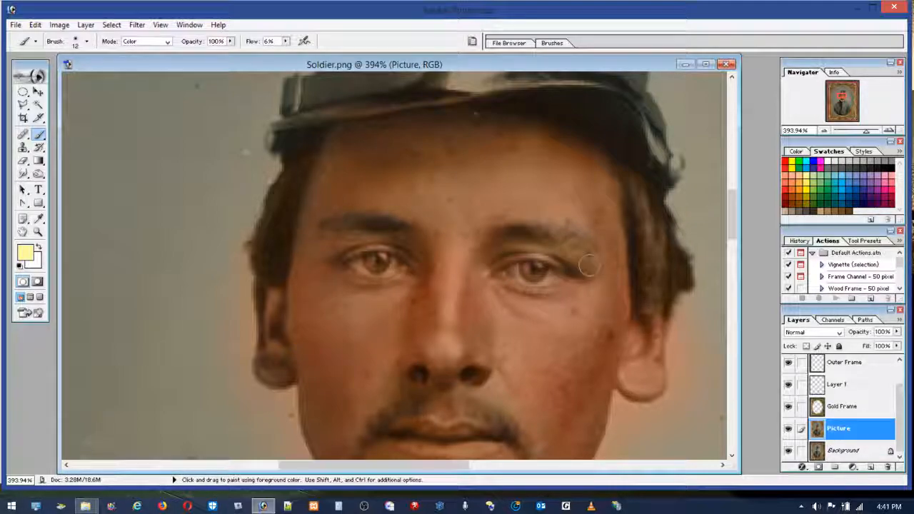
pyautogui.click(35, 24)
pyautogui.click(50, 40)
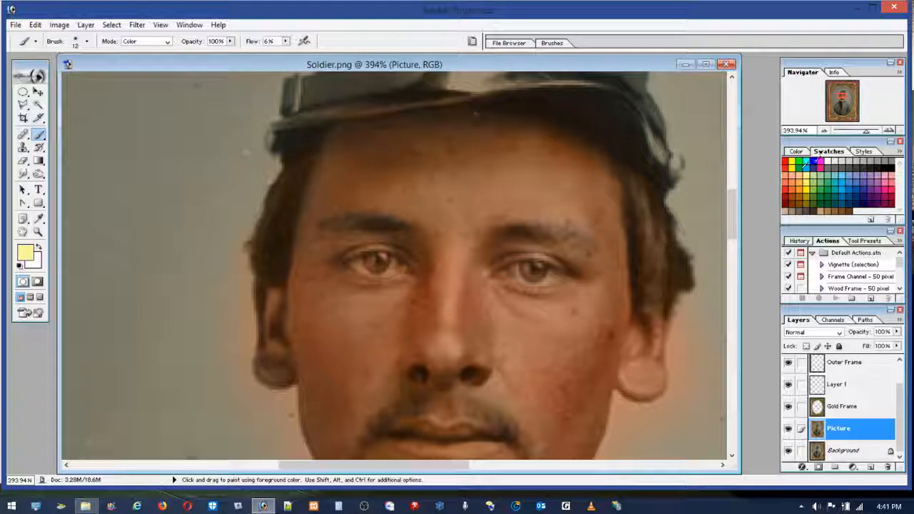
# Step: Set the brush colour to white for painting the eyes
pyautogui.click(827, 162)
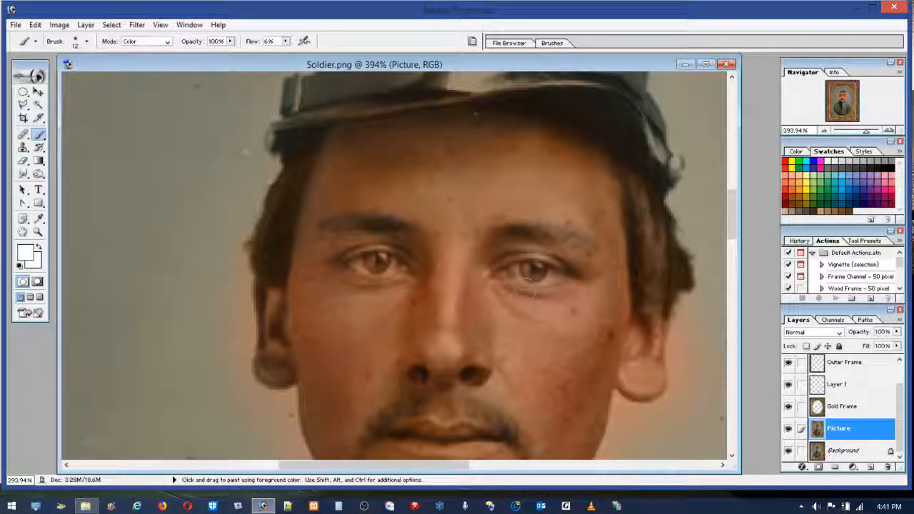
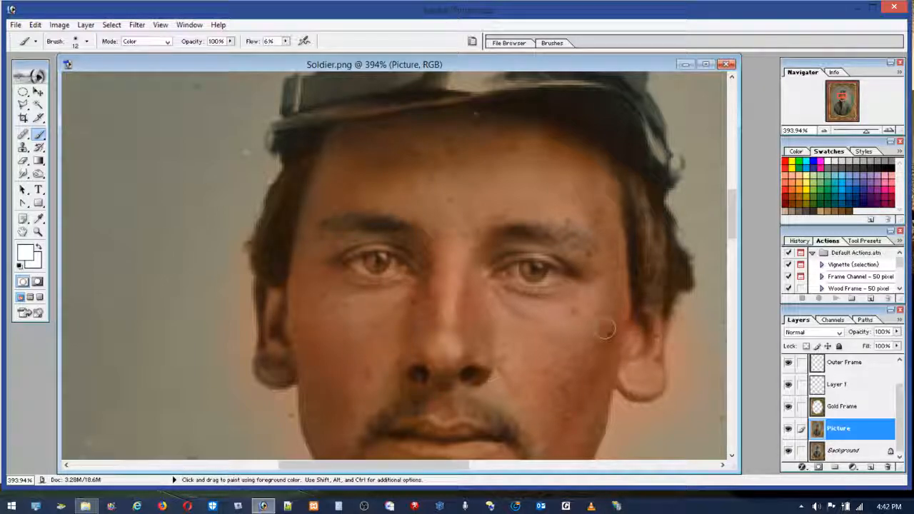
# Step: Brush white across the eye at the image's left, and dark grey over the nostril, inner eye corner and hair edge beside the ear
pyautogui.moveTo(358, 262)
pyautogui.mouseDown()
pyautogui.moveTo(332, 271)
pyautogui.moveTo(351, 260)
pyautogui.moveTo(419, 286)
pyautogui.moveTo(419, 262)
pyautogui.moveTo(422, 307)
pyautogui.moveTo(422, 259)
pyautogui.mouseUp()
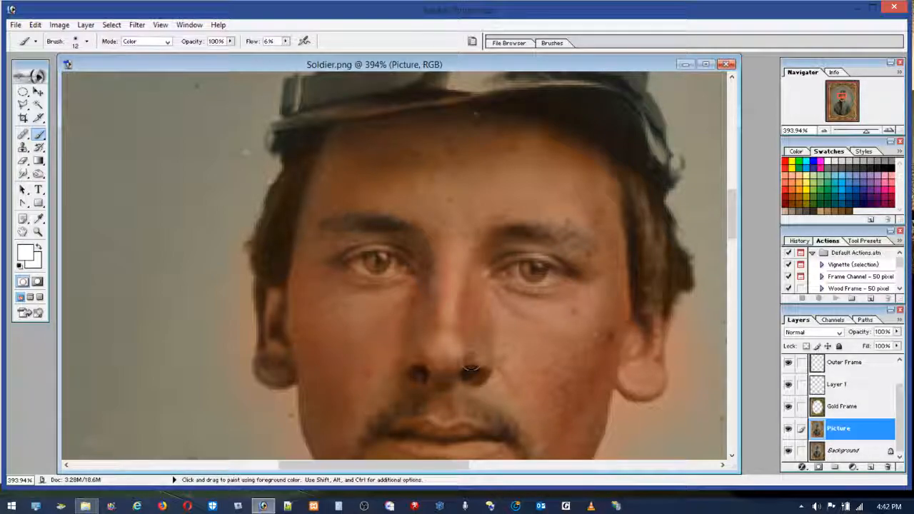
pyautogui.click(790, 183)
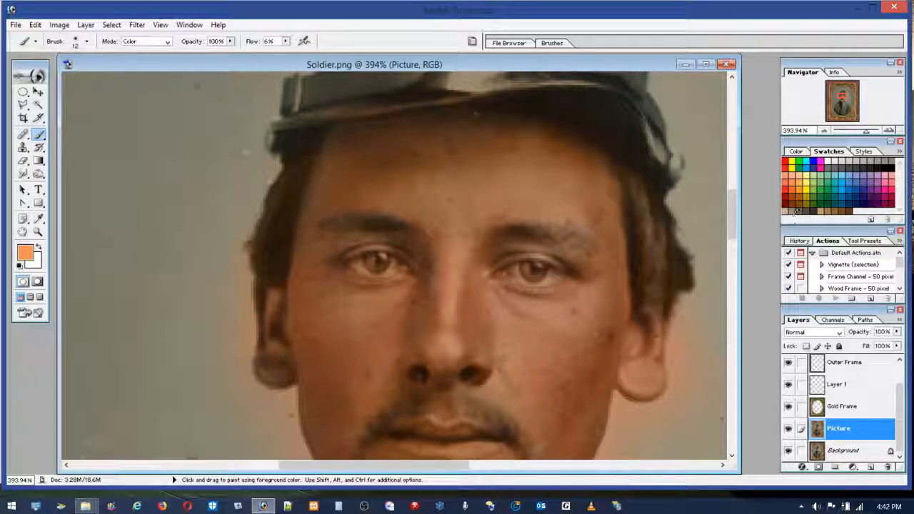
pyautogui.press('d')
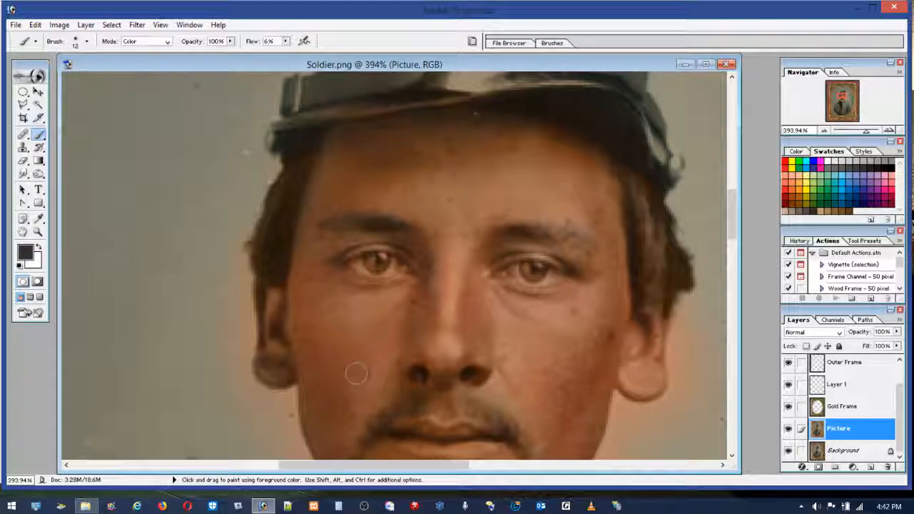
pyautogui.moveTo(466, 374); pyautogui.dragTo(488, 377)
pyautogui.moveTo(499, 254)
pyautogui.mouseDown()
pyautogui.moveTo(493, 248)
pyautogui.moveTo(489, 261)
pyautogui.moveTo(491, 243)
pyautogui.mouseUp()
pyautogui.moveTo(629, 293)
pyautogui.mouseDown()
pyautogui.moveTo(623, 337)
pyautogui.moveTo(630, 316)
pyautogui.mouseUp()
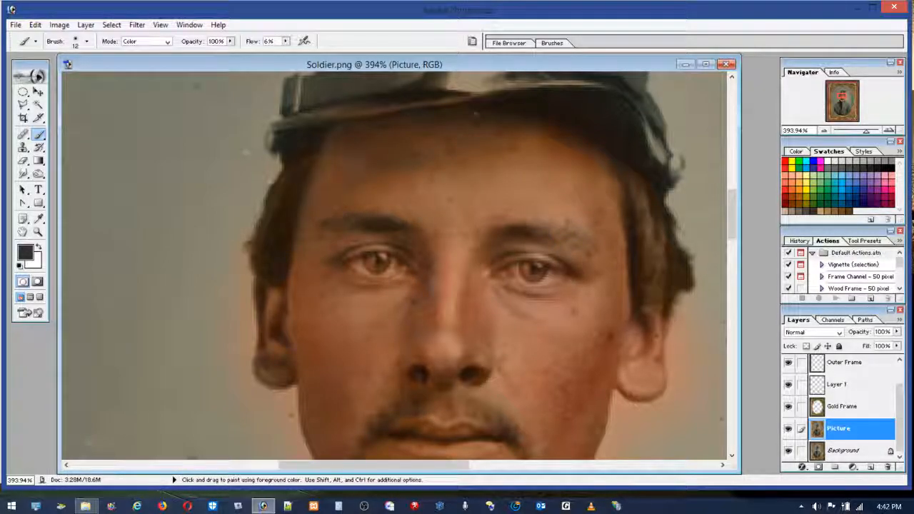
# Step: Sample browns from the shaded cheek and upper forehead, and brush them over the greyish patches of the forehead
pyautogui.keyDown('alt'); pyautogui.click(589, 381); pyautogui.keyUp('alt')
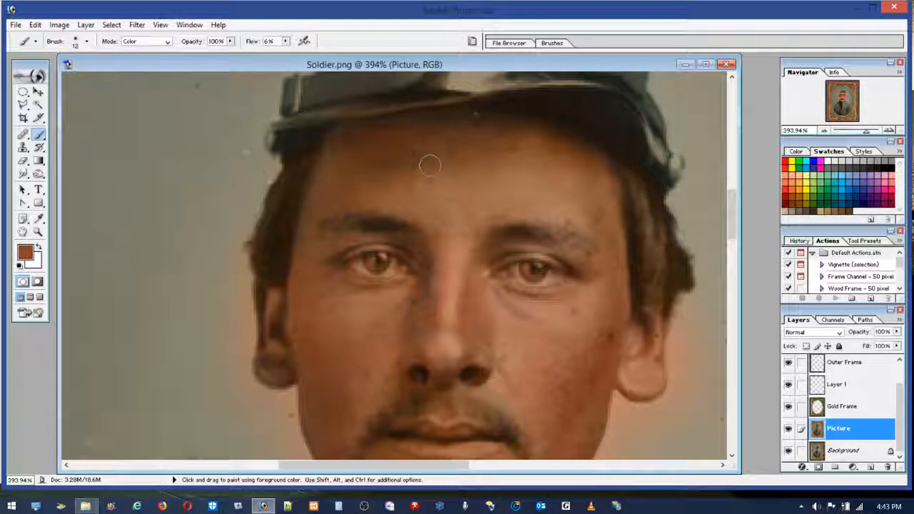
pyautogui.keyDown('alt'); pyautogui.click(394, 150); pyautogui.keyUp('alt')
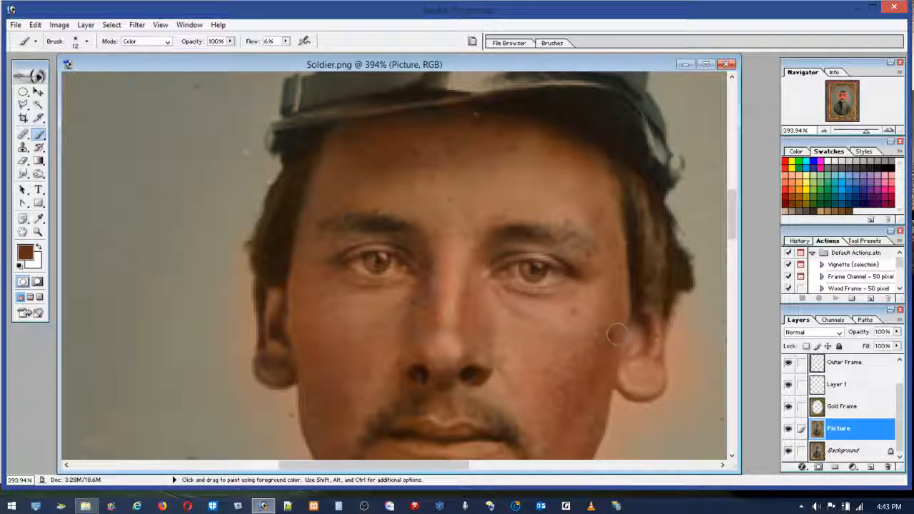
# Step: Sample reddish brown from the shaded lower cheek and brush it along the jaw and neck edges on both sides of the face
pyautogui.moveTo(732, 214)
pyautogui.mouseDown()
pyautogui.moveTo(737, 249)
pyautogui.moveTo(736, 240)
pyautogui.mouseUp()
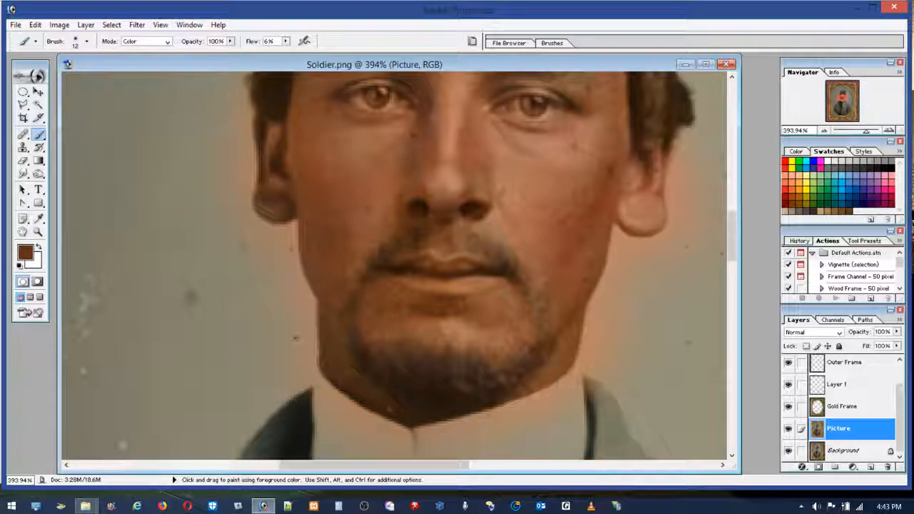
pyautogui.press('m')
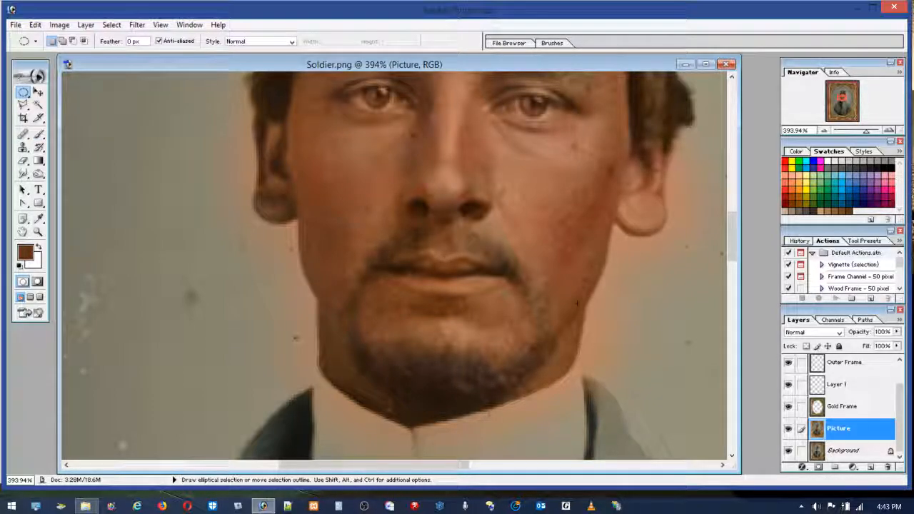
pyautogui.press('alt')
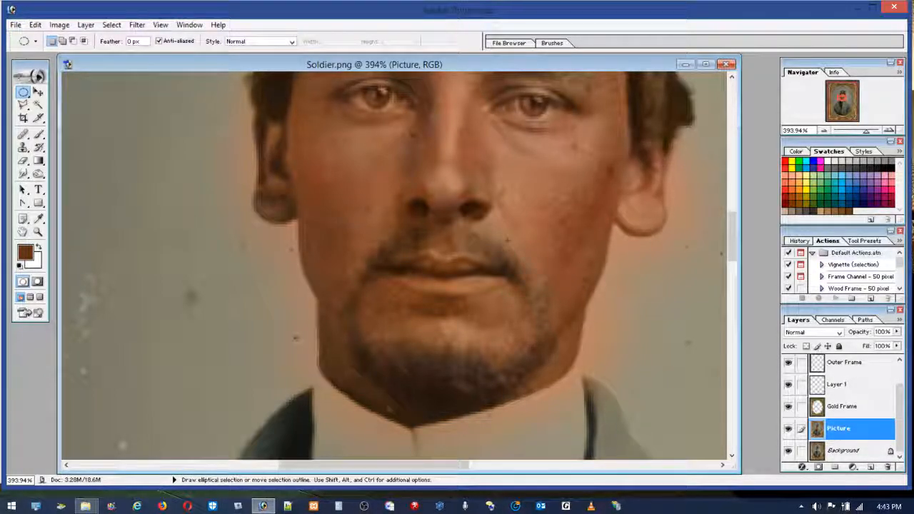
pyautogui.click(39, 134)
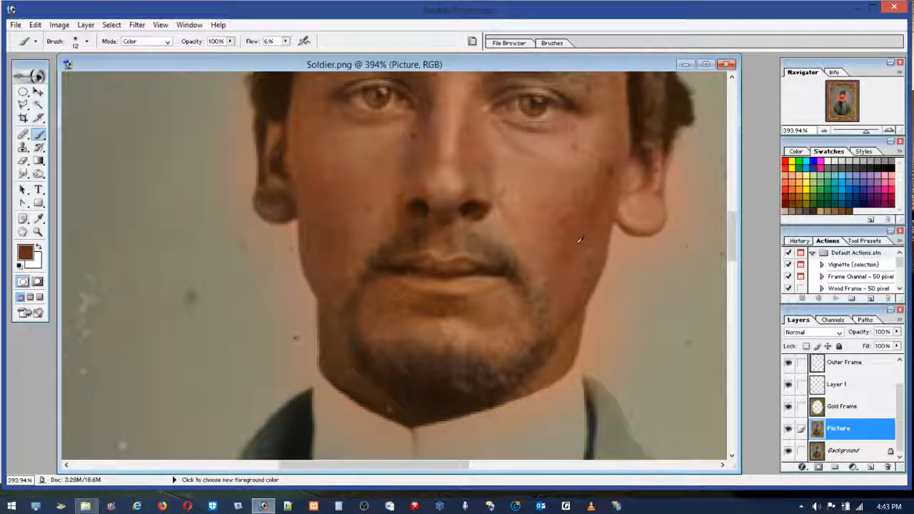
pyautogui.keyDown('alt'); pyautogui.click(581, 248); pyautogui.keyUp('alt')
pyautogui.moveTo(574, 352)
pyautogui.mouseDown()
pyautogui.moveTo(548, 366)
pyautogui.moveTo(566, 344)
pyautogui.moveTo(529, 389)
pyautogui.moveTo(569, 356)
pyautogui.moveTo(562, 366)
pyautogui.moveTo(426, 394)
pyautogui.moveTo(348, 360)
pyautogui.moveTo(390, 416)
pyautogui.moveTo(334, 332)
pyautogui.moveTo(336, 376)
pyautogui.moveTo(324, 331)
pyautogui.mouseUp()
pyautogui.keyDown('alt'); pyautogui.click(326, 286); pyautogui.keyUp('alt')
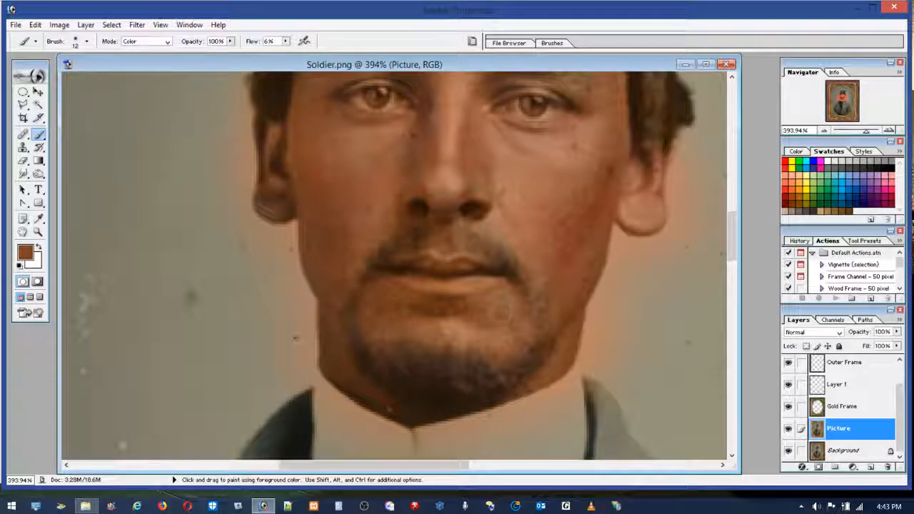
# Step: Brush the sampled brown over the lips and the shadow beneath them, and colour the lips with coral
pyautogui.moveTo(411, 306); pyautogui.dragTo(468, 305)
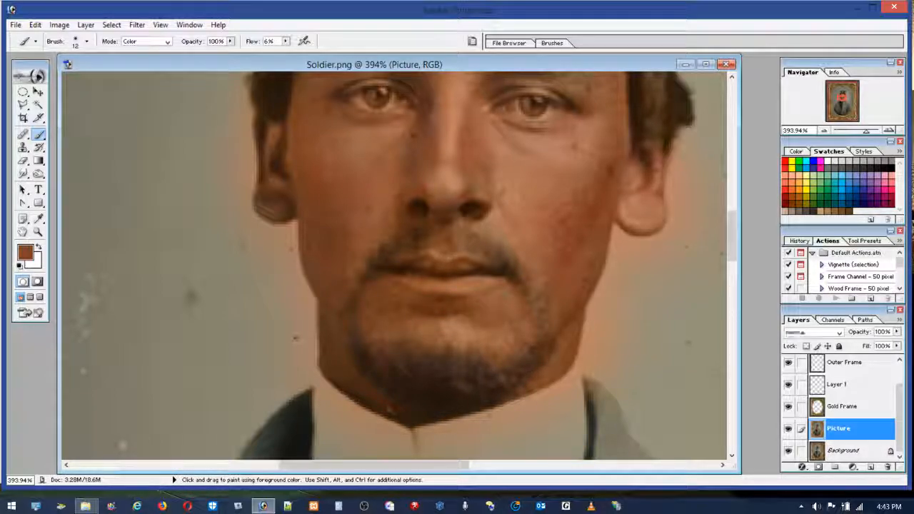
pyautogui.moveTo(410, 259)
pyautogui.mouseDown()
pyautogui.moveTo(405, 267)
pyautogui.moveTo(487, 280)
pyautogui.mouseUp()
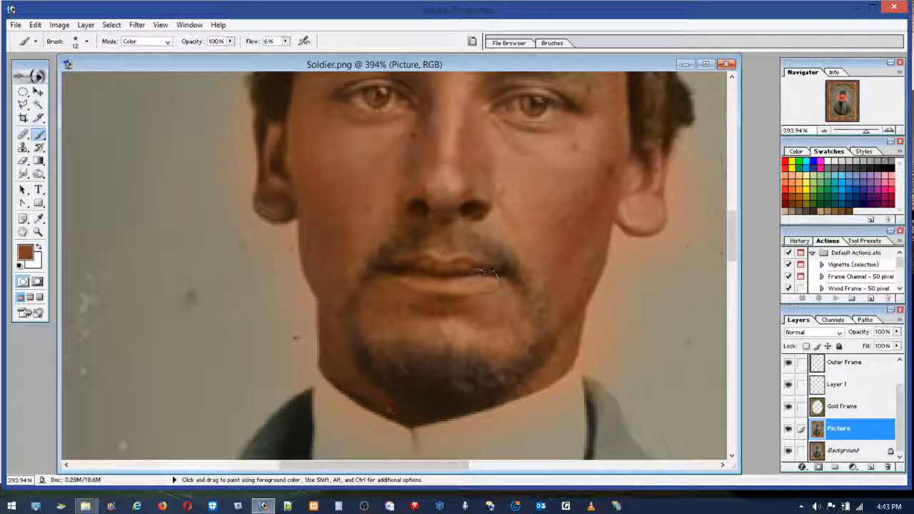
pyautogui.click(788, 187)
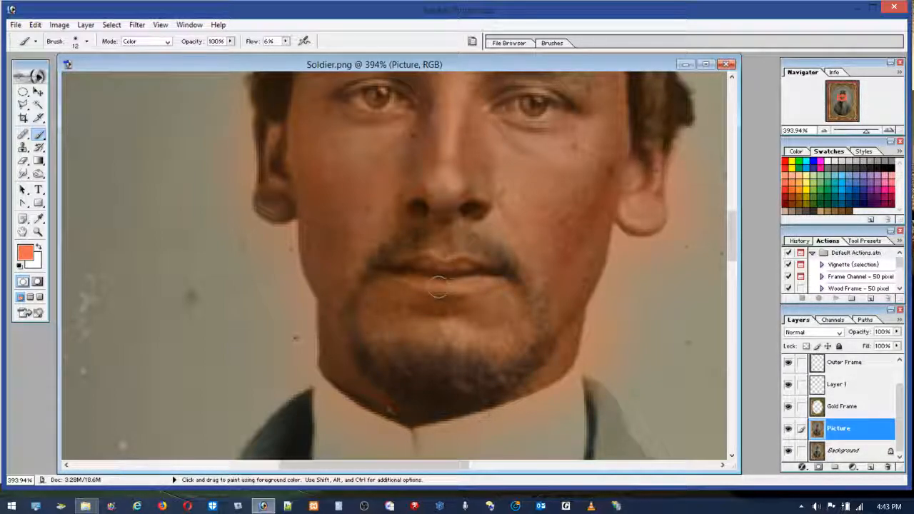
pyautogui.moveTo(408, 269); pyautogui.dragTo(494, 272)
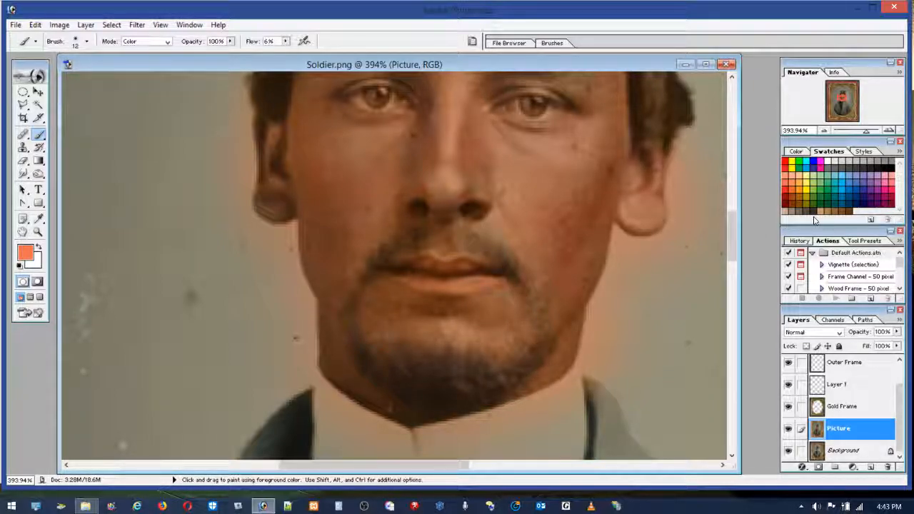
# Step: Brush dark grey over the moustache end and the beard area beside the mouth with a 29 px brush
pyautogui.click(814, 212)
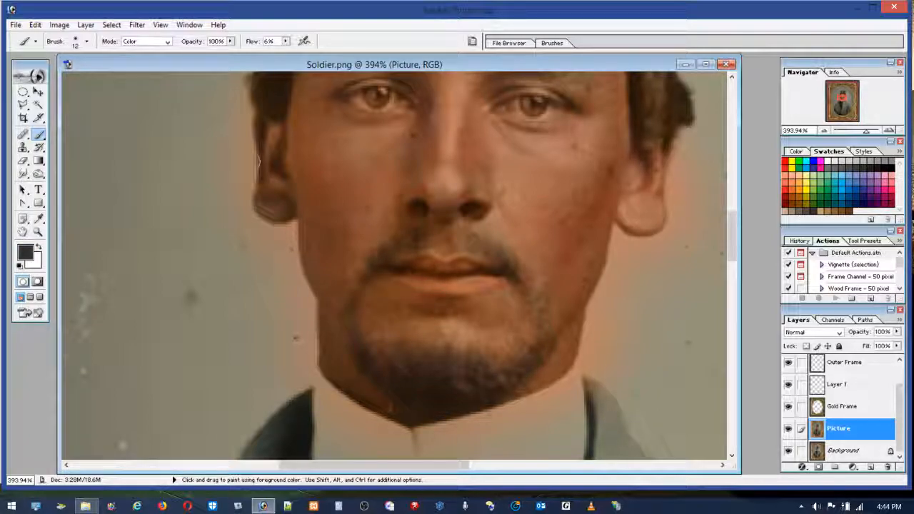
pyautogui.click(87, 40)
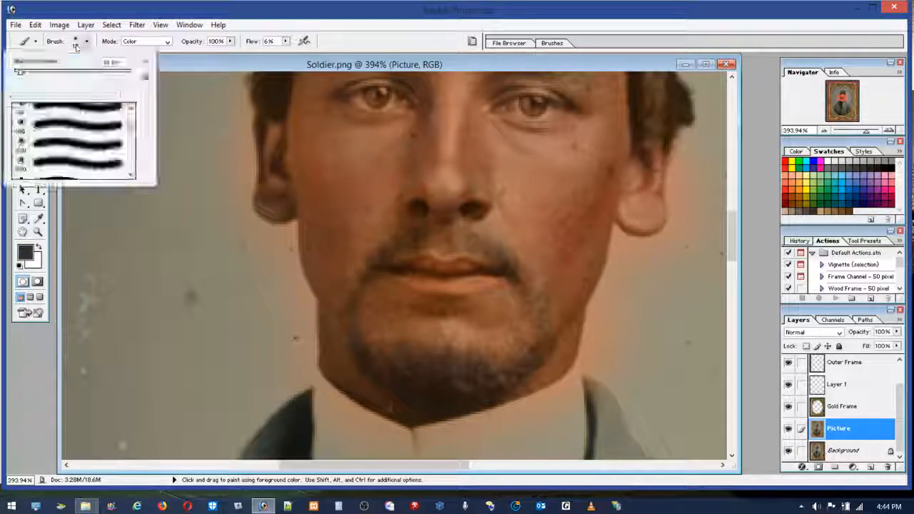
pyautogui.click(31, 75)
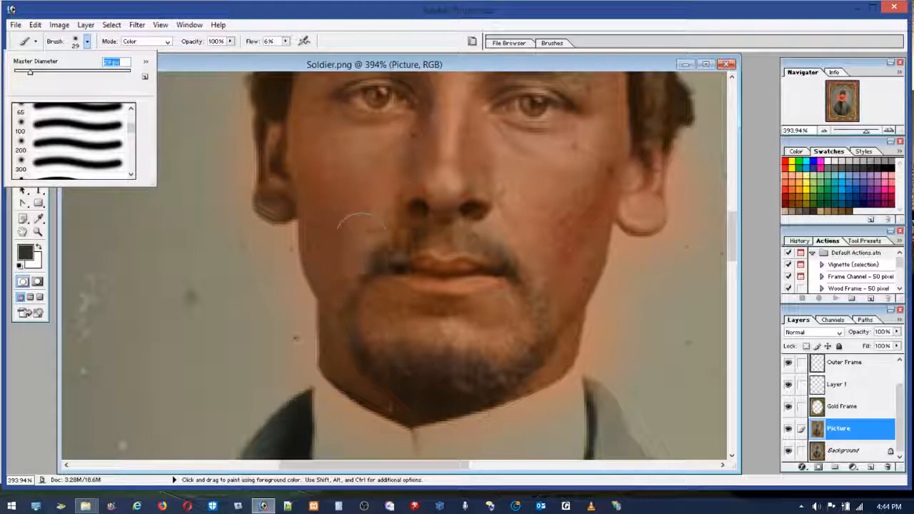
pyautogui.click(390, 295)
pyautogui.moveTo(389, 295)
pyautogui.mouseDown()
pyautogui.moveTo(428, 315)
pyautogui.moveTo(500, 293)
pyautogui.moveTo(517, 334)
pyautogui.moveTo(464, 303)
pyautogui.moveTo(428, 265)
pyautogui.moveTo(421, 271)
pyautogui.mouseUp()
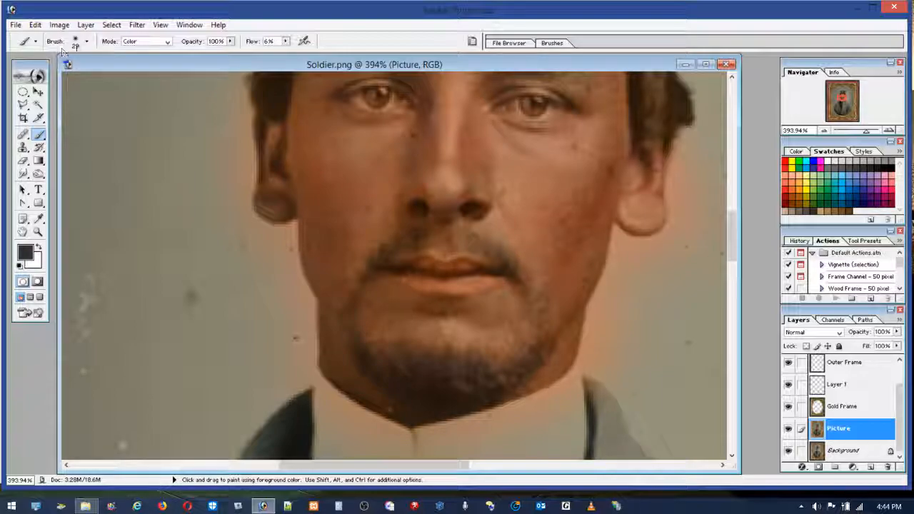
# Step: Reduce the brush to 13 px and then 5 px, and trace dark grey along the mouth corner and the line between the lips
pyautogui.click(86, 42)
pyautogui.moveTo(28, 72); pyautogui.dragTo(21, 72)
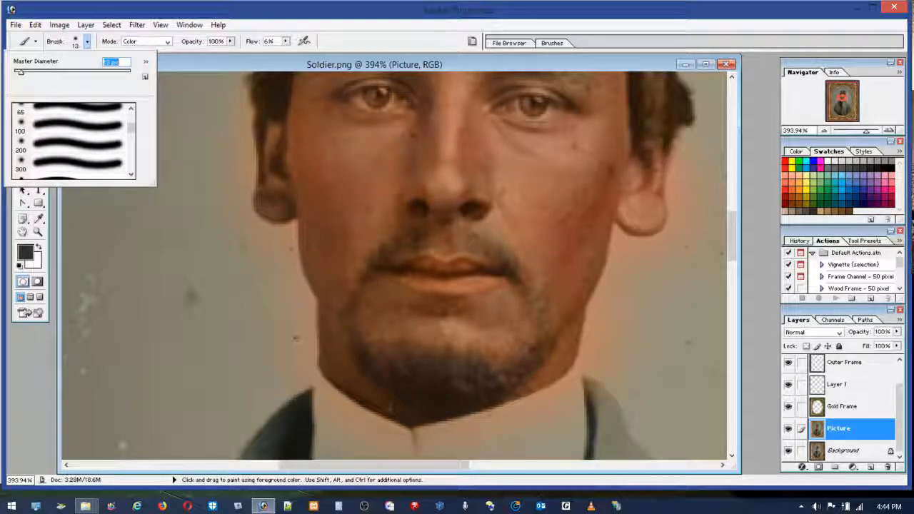
pyautogui.moveTo(422, 269)
pyautogui.mouseDown()
pyautogui.moveTo(486, 275)
pyautogui.moveTo(421, 281)
pyautogui.moveTo(396, 266)
pyautogui.moveTo(437, 274)
pyautogui.moveTo(426, 265)
pyautogui.moveTo(471, 266)
pyautogui.moveTo(529, 288)
pyautogui.moveTo(481, 270)
pyautogui.moveTo(419, 282)
pyautogui.mouseUp()
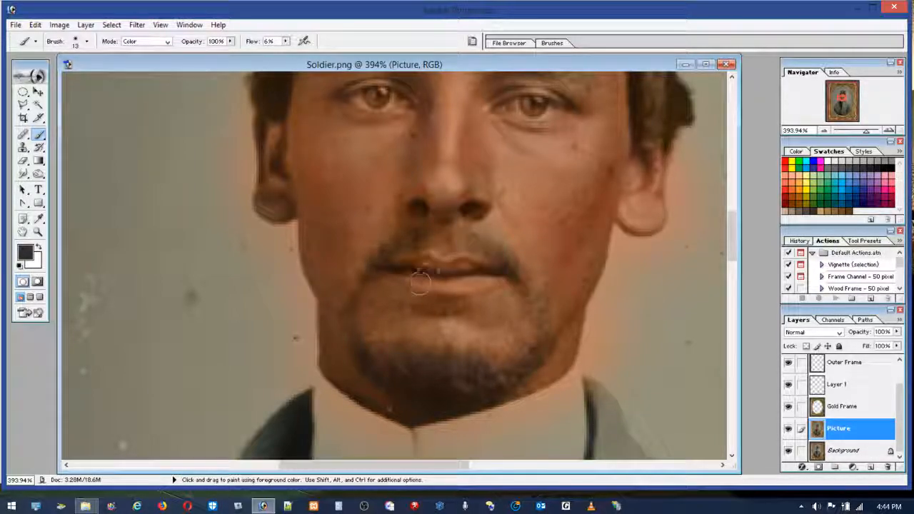
pyautogui.click(74, 42)
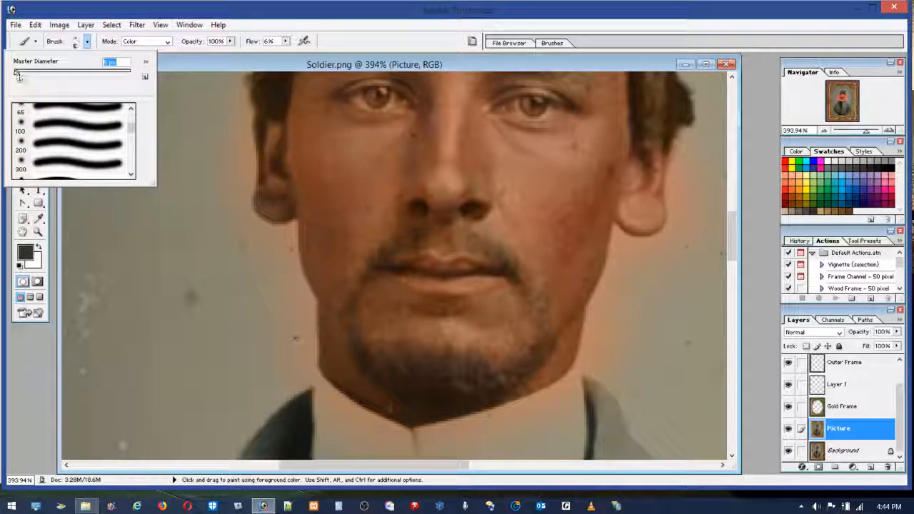
pyautogui.click(411, 272)
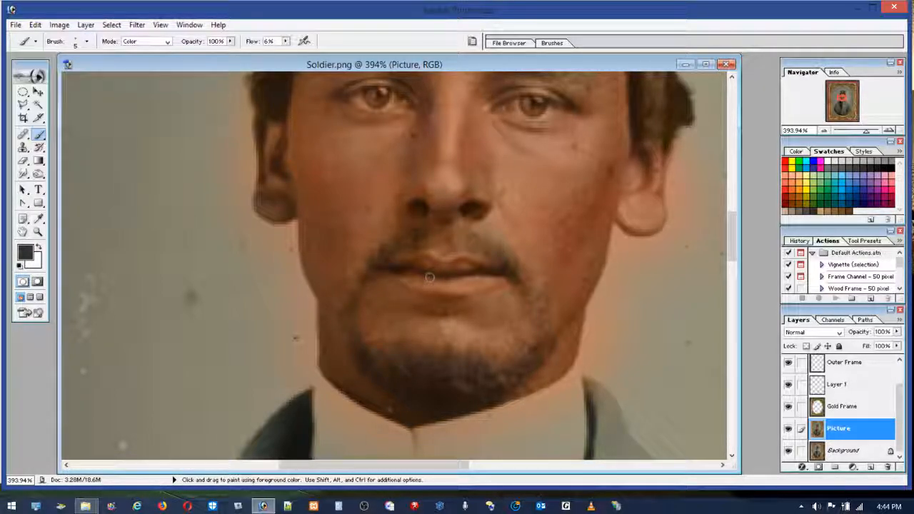
pyautogui.moveTo(492, 274)
pyautogui.mouseDown()
pyautogui.moveTo(394, 270)
pyautogui.moveTo(425, 277)
pyautogui.moveTo(402, 273)
pyautogui.mouseUp()
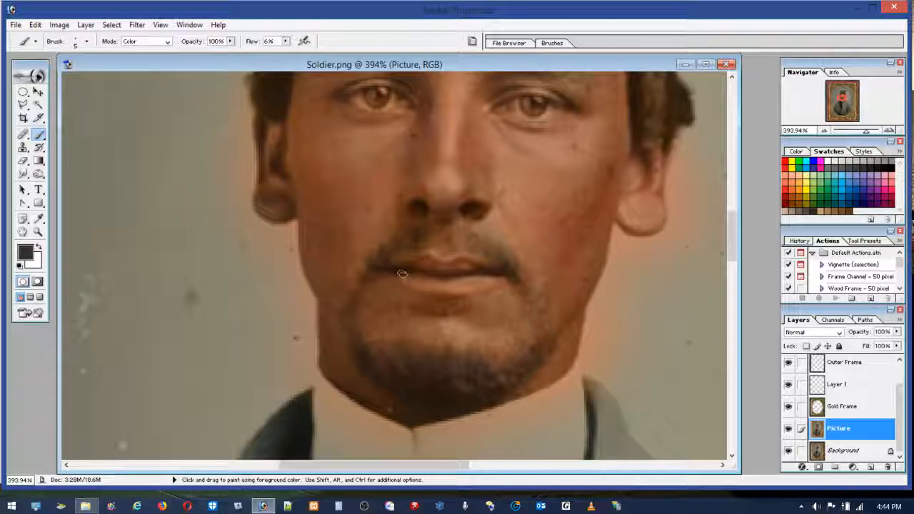
# Step: Zoom in on the soldier's eyes and brush dark grey over the whites of both eyes to neutralise their orange tint
pyautogui.click(792, 177)
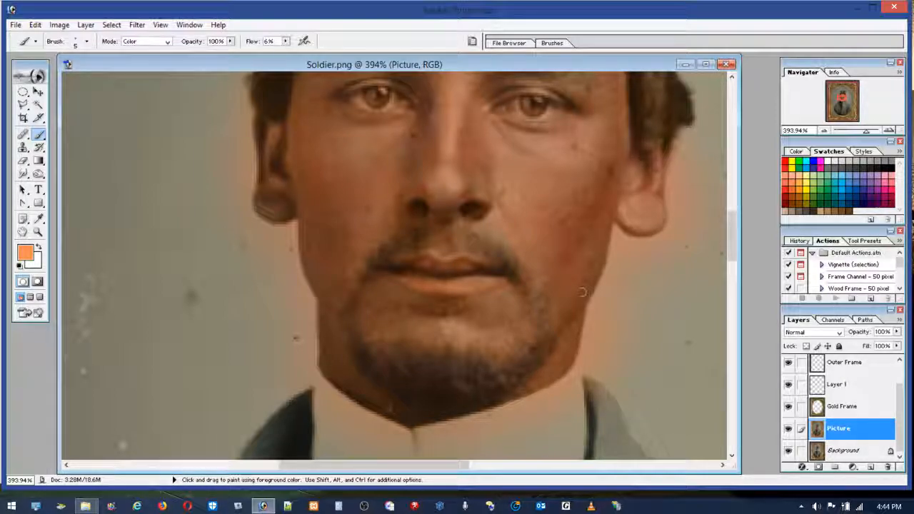
pyautogui.click(41, 233)
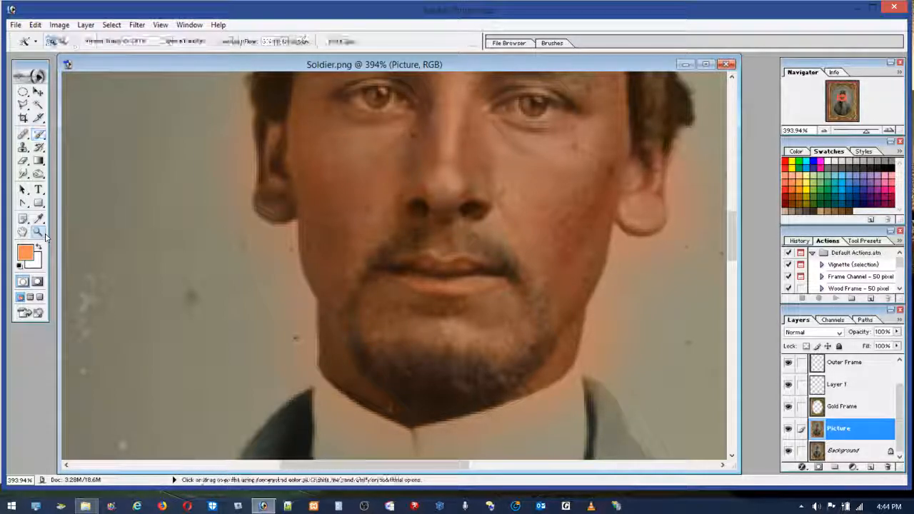
pyautogui.doubleClick(44, 235)
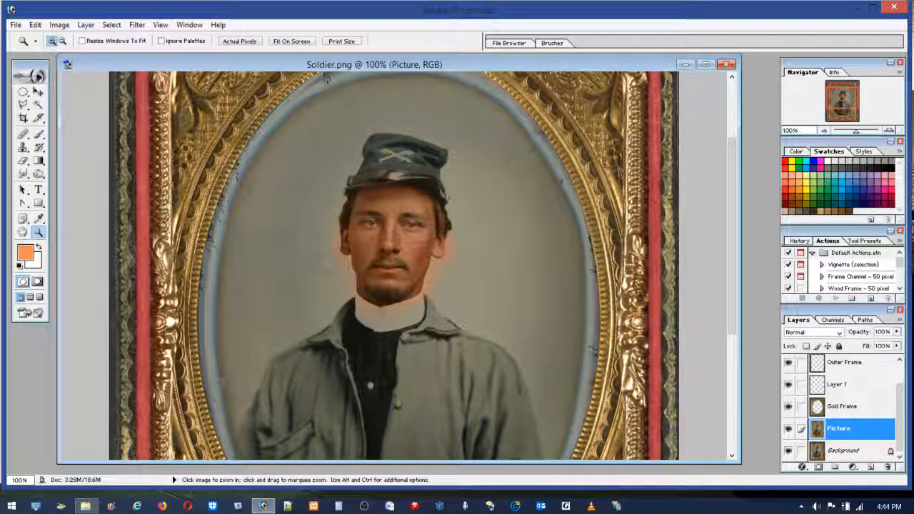
pyautogui.moveTo(344, 202); pyautogui.dragTo(449, 258)
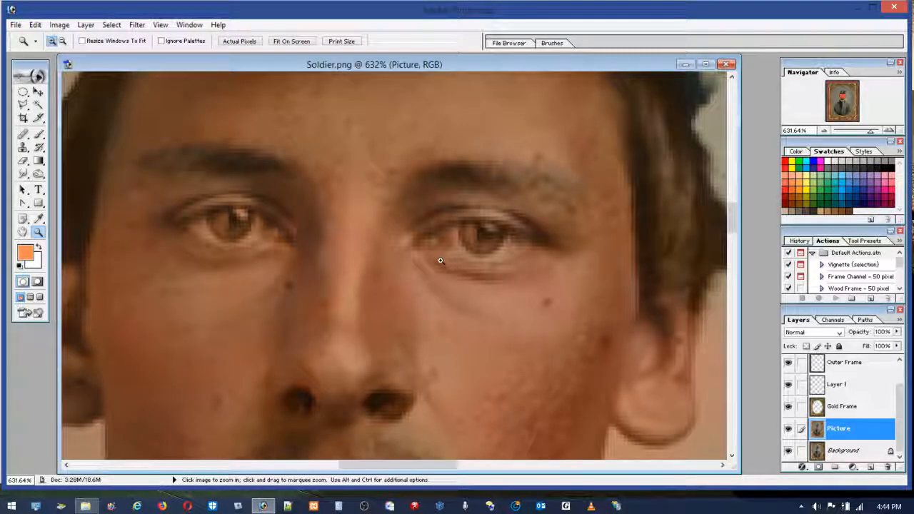
pyautogui.click(39, 134)
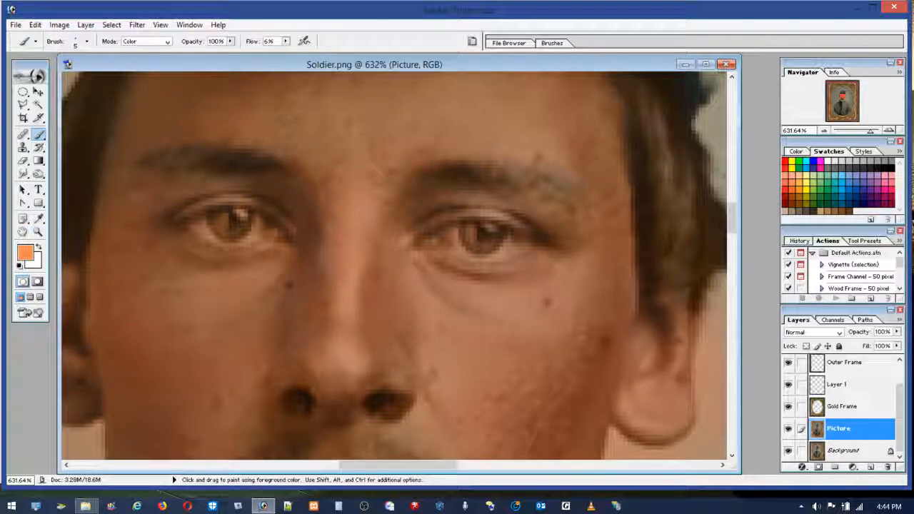
pyautogui.click(813, 209)
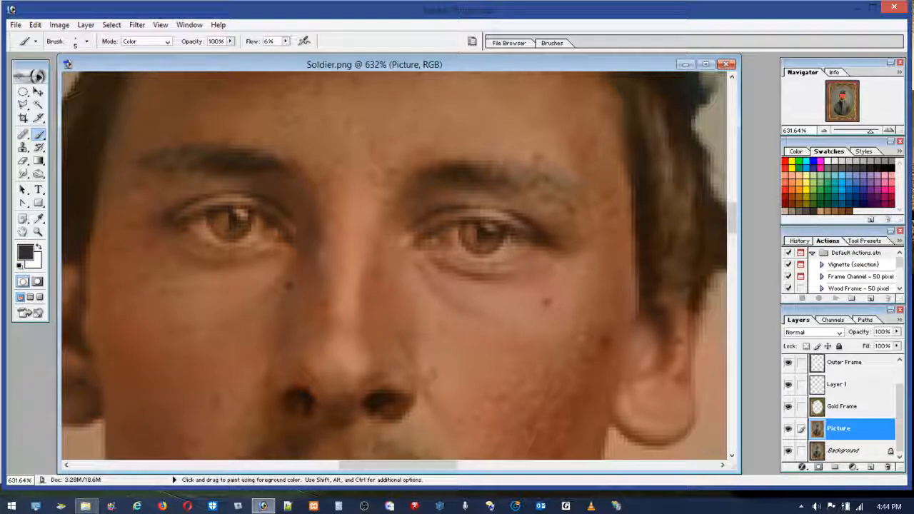
pyautogui.moveTo(452, 235)
pyautogui.mouseDown()
pyautogui.moveTo(513, 244)
pyautogui.moveTo(493, 251)
pyautogui.moveTo(531, 241)
pyautogui.moveTo(518, 234)
pyautogui.moveTo(477, 247)
pyautogui.moveTo(442, 230)
pyautogui.mouseUp()
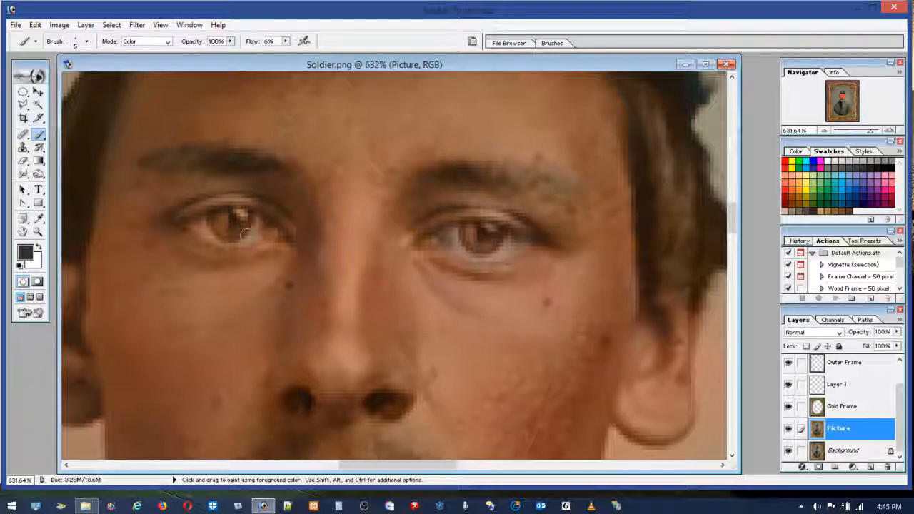
pyautogui.moveTo(193, 223)
pyautogui.mouseDown()
pyautogui.moveTo(229, 239)
pyautogui.moveTo(204, 222)
pyautogui.moveTo(256, 227)
pyautogui.mouseUp()
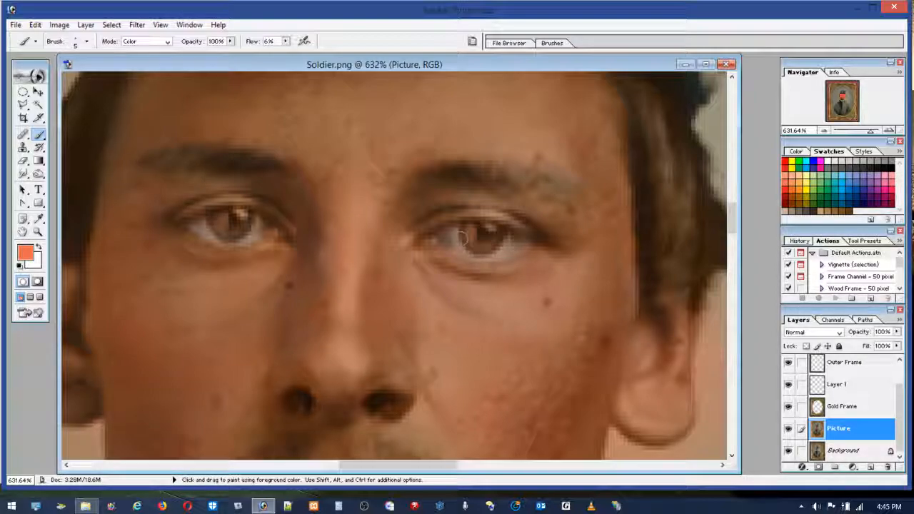
# Step: Brush coral over one iris and its inner eye corner, and dab red on the inner corners of both eyes
pyautogui.moveTo(471, 230)
pyautogui.mouseDown()
pyautogui.moveTo(467, 248)
pyautogui.moveTo(484, 248)
pyautogui.mouseUp()
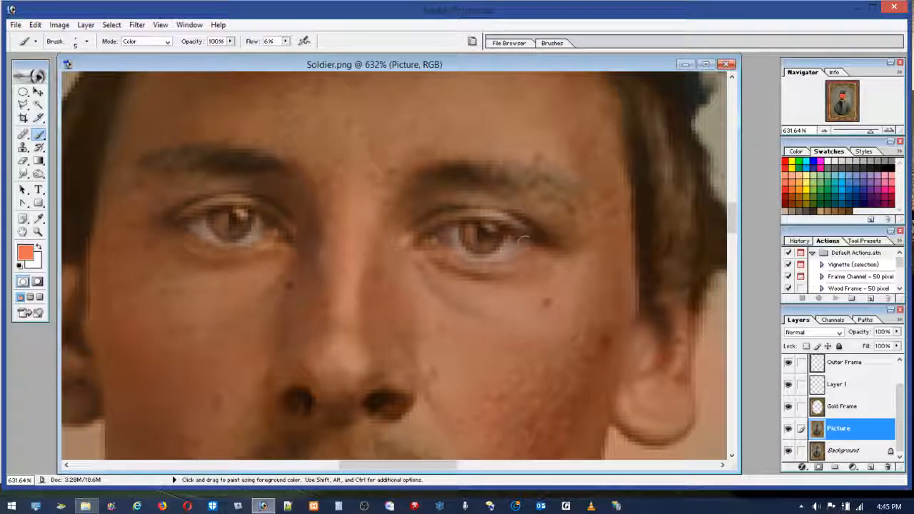
pyautogui.moveTo(421, 242); pyautogui.dragTo(429, 244)
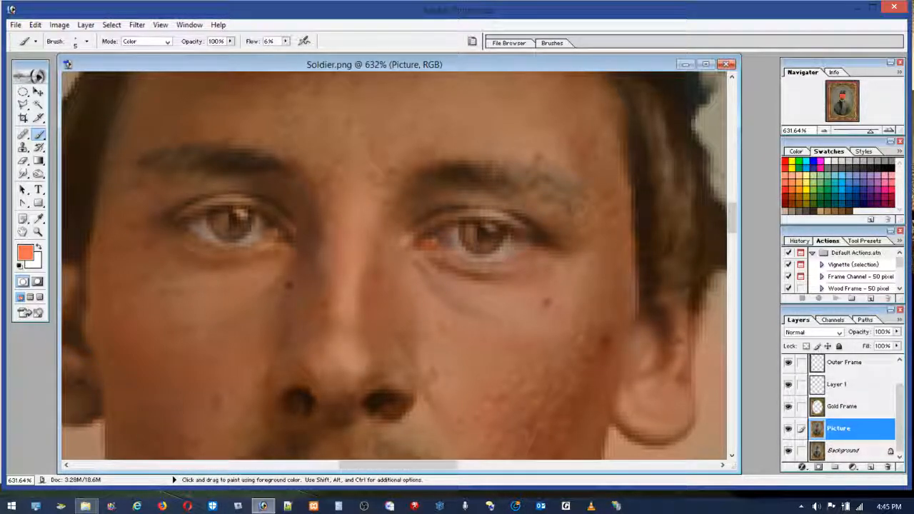
pyautogui.click(788, 185)
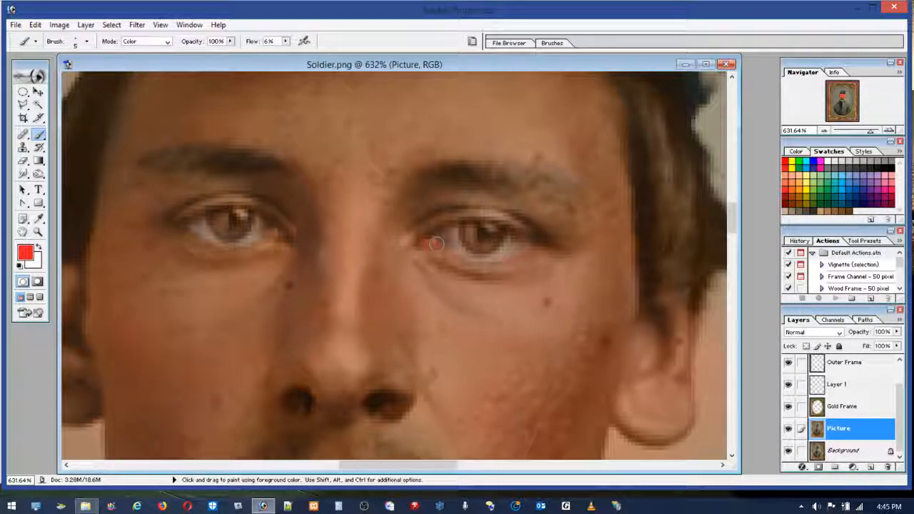
pyautogui.moveTo(273, 235)
pyautogui.mouseDown()
pyautogui.moveTo(266, 234)
pyautogui.moveTo(286, 238)
pyautogui.mouseUp()
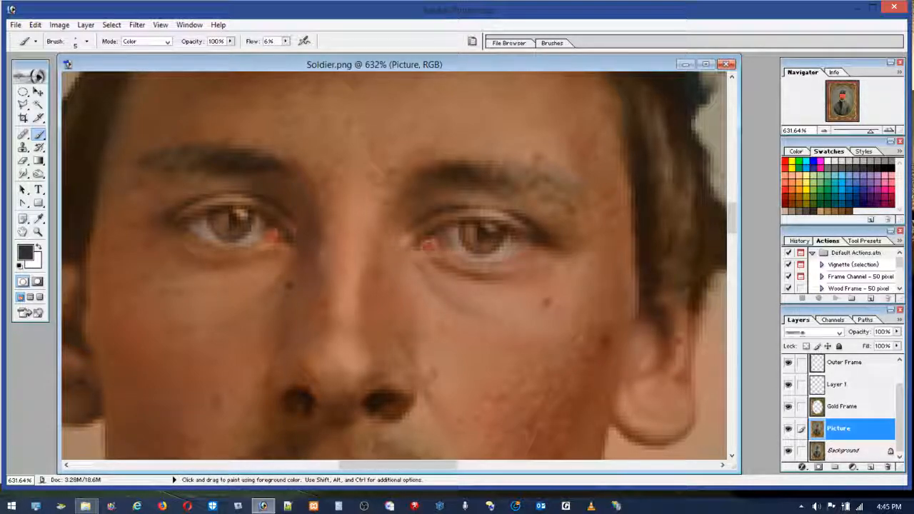
pyautogui.click(274, 233)
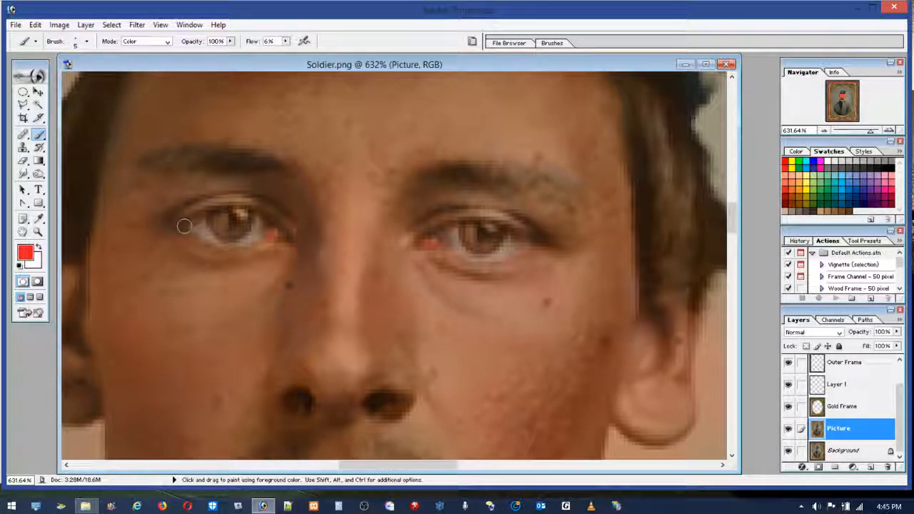
pyautogui.moveTo(242, 208); pyautogui.dragTo(268, 223)
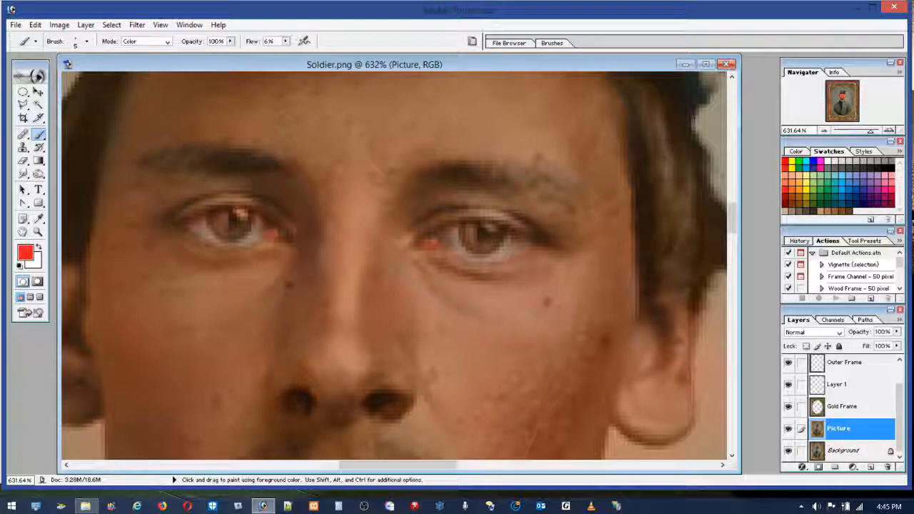
pyautogui.click(35, 25)
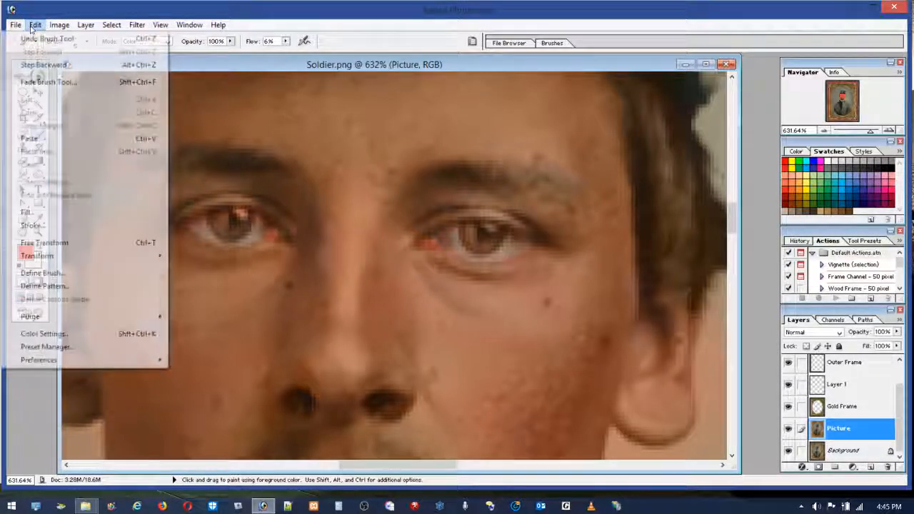
pyautogui.click(38, 38)
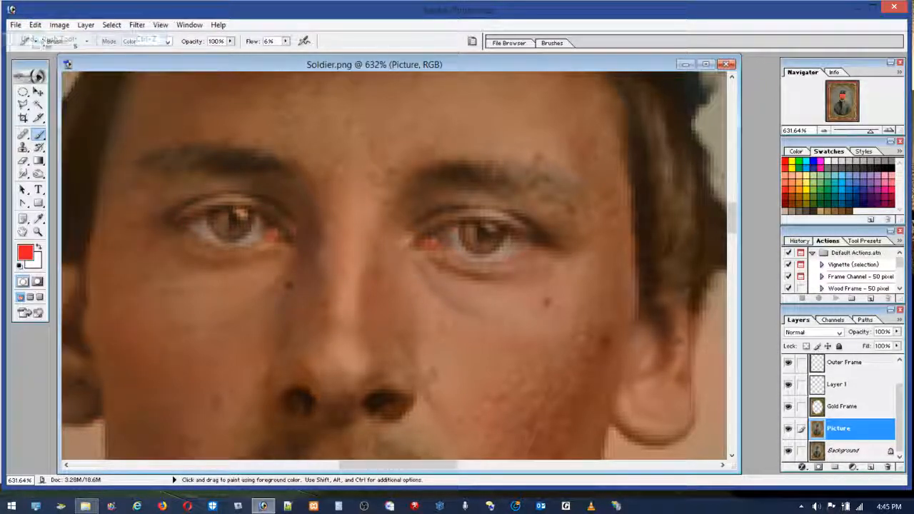
# Step: Lower the flow to 2% and the brush to 4 px, and dab faint red beside the inner corners of both eyes
pyautogui.click(285, 41)
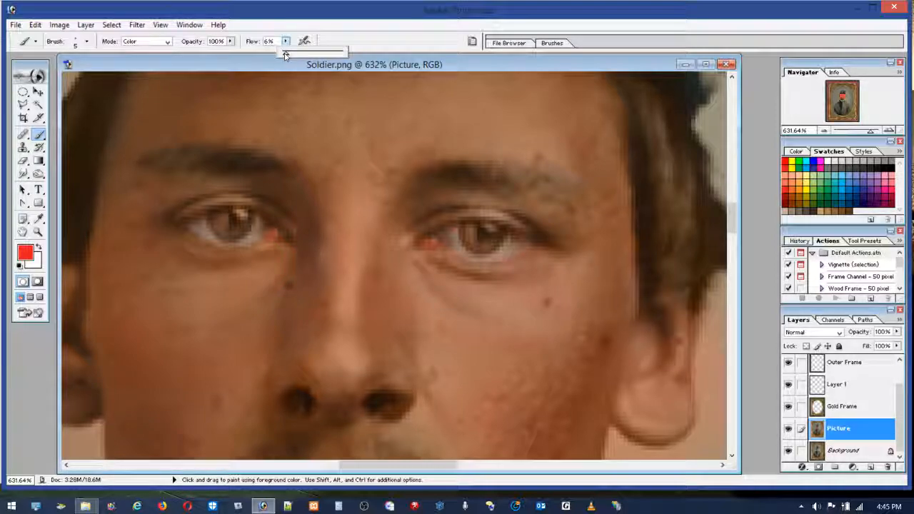
pyautogui.moveTo(285, 55); pyautogui.dragTo(282, 55)
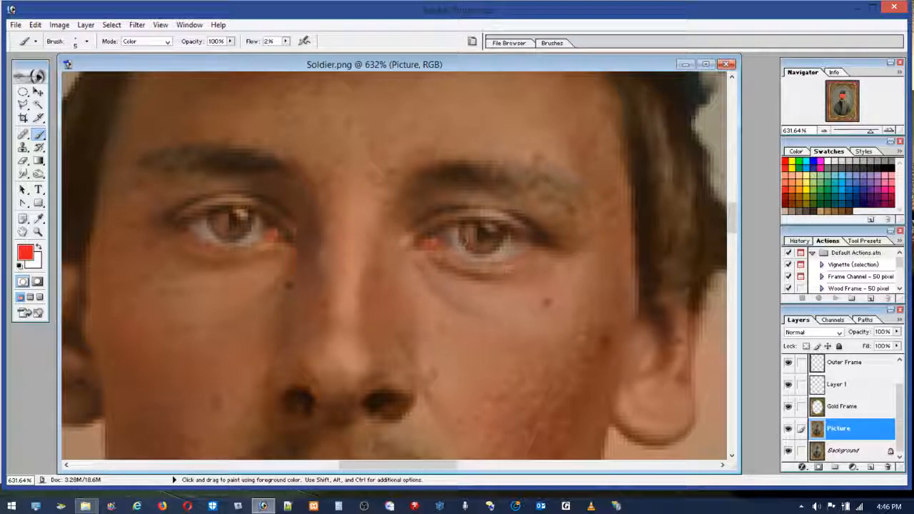
pyautogui.click(74, 41)
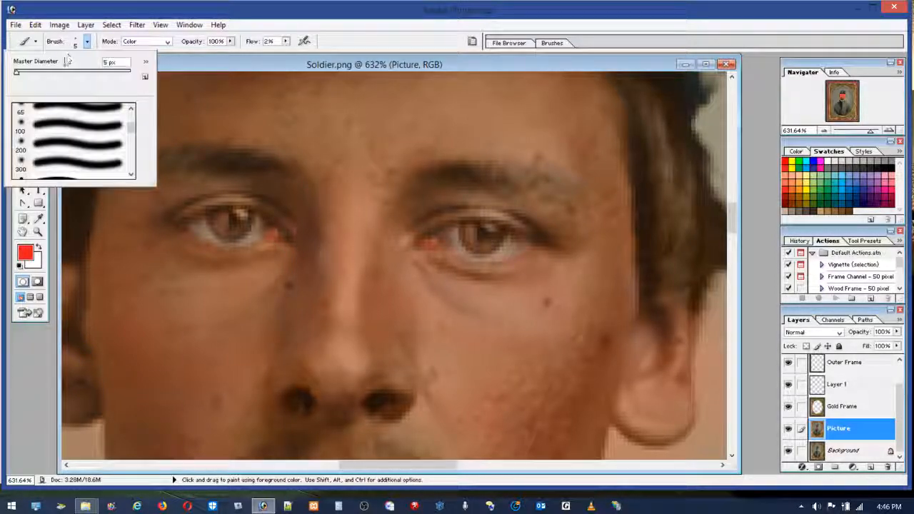
pyautogui.moveTo(23, 72); pyautogui.dragTo(17, 73)
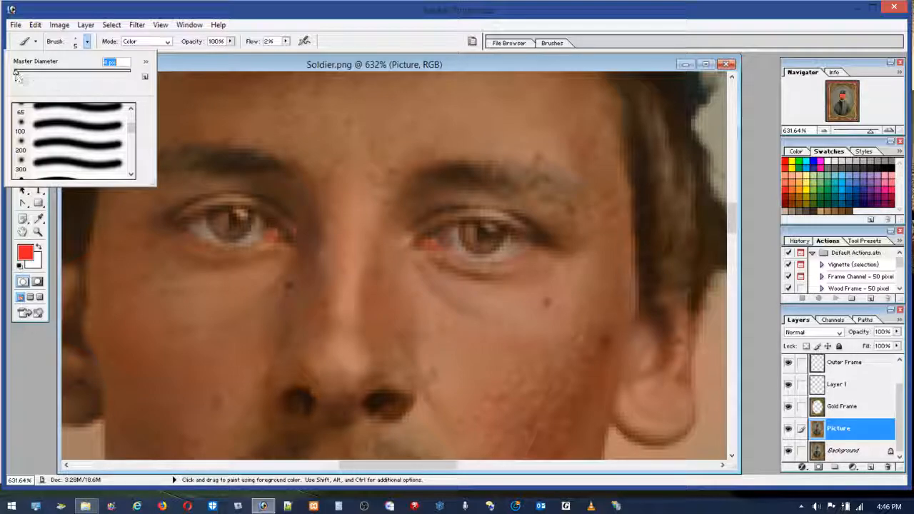
pyautogui.click(438, 239)
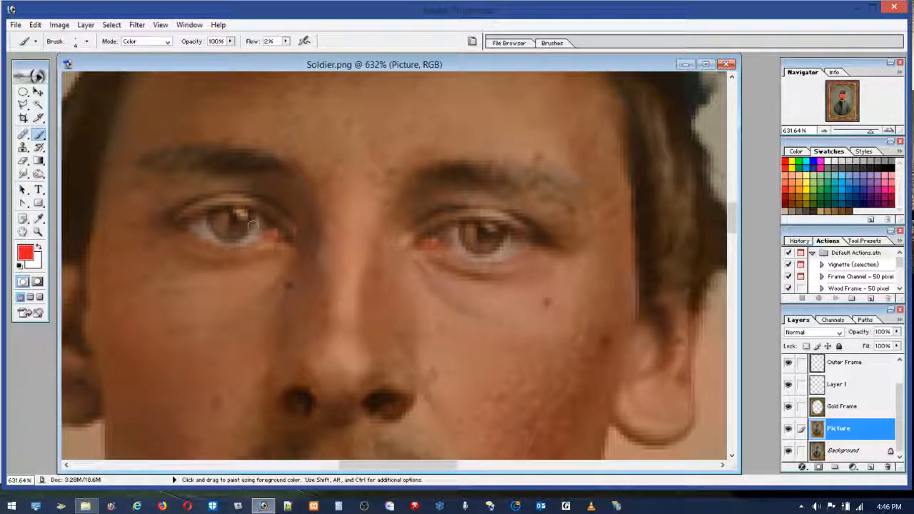
pyautogui.click(268, 230)
# Step: Colour the irises of both eyes teal with the 4 px brush, raising the flow to 11% for stronger coverage
pyautogui.click(838, 178)
pyautogui.moveTo(481, 232)
pyautogui.mouseDown()
pyautogui.moveTo(473, 249)
pyautogui.moveTo(504, 226)
pyautogui.moveTo(490, 246)
pyautogui.moveTo(464, 235)
pyautogui.moveTo(461, 220)
pyautogui.moveTo(464, 242)
pyautogui.moveTo(488, 248)
pyautogui.moveTo(501, 229)
pyautogui.moveTo(459, 226)
pyautogui.moveTo(497, 230)
pyautogui.moveTo(480, 228)
pyautogui.moveTo(493, 233)
pyautogui.moveTo(484, 246)
pyautogui.moveTo(504, 235)
pyautogui.moveTo(486, 250)
pyautogui.moveTo(463, 235)
pyautogui.moveTo(499, 235)
pyautogui.moveTo(463, 227)
pyautogui.moveTo(503, 234)
pyautogui.moveTo(481, 234)
pyautogui.mouseUp()
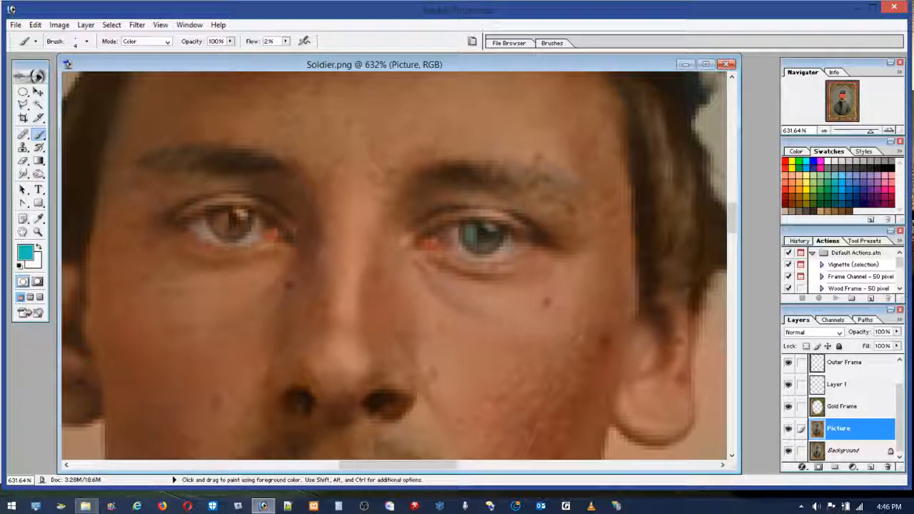
pyautogui.moveTo(212, 218)
pyautogui.mouseDown()
pyautogui.moveTo(240, 226)
pyautogui.moveTo(219, 214)
pyautogui.mouseUp()
pyautogui.moveTo(285, 43); pyautogui.dragTo(290, 53)
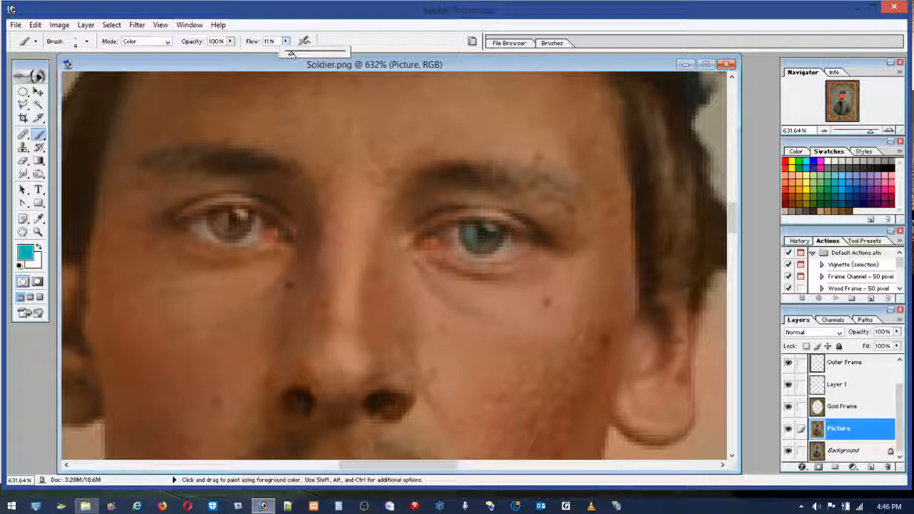
pyautogui.moveTo(238, 219)
pyautogui.mouseDown()
pyautogui.moveTo(218, 216)
pyautogui.moveTo(217, 228)
pyautogui.moveTo(244, 227)
pyautogui.moveTo(234, 218)
pyautogui.moveTo(221, 226)
pyautogui.moveTo(243, 215)
pyautogui.moveTo(231, 214)
pyautogui.moveTo(221, 224)
pyautogui.moveTo(233, 233)
pyautogui.moveTo(244, 225)
pyautogui.mouseUp()
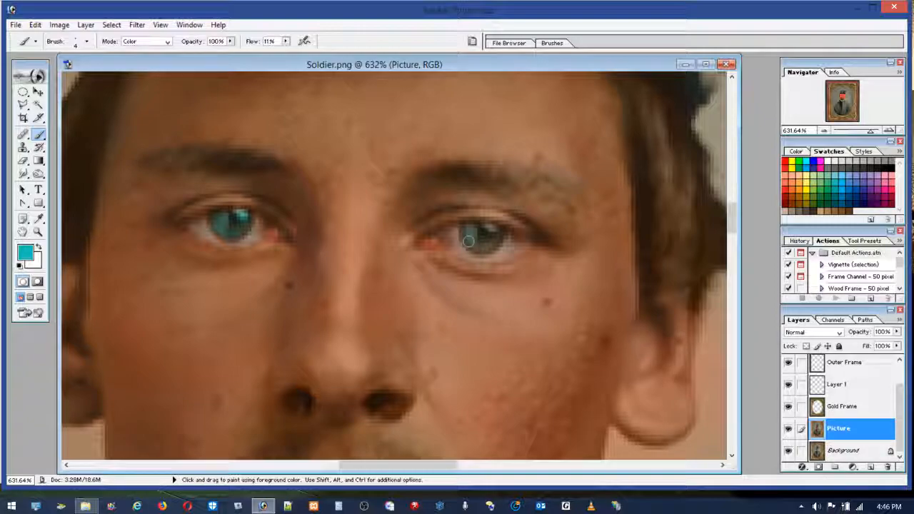
pyautogui.moveTo(482, 246); pyautogui.dragTo(492, 244)
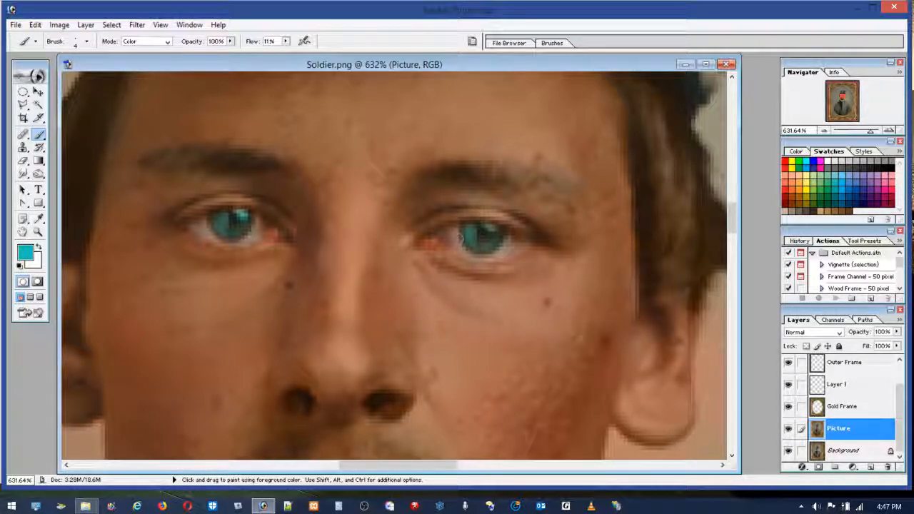
pyautogui.moveTo(247, 225); pyautogui.dragTo(234, 228)
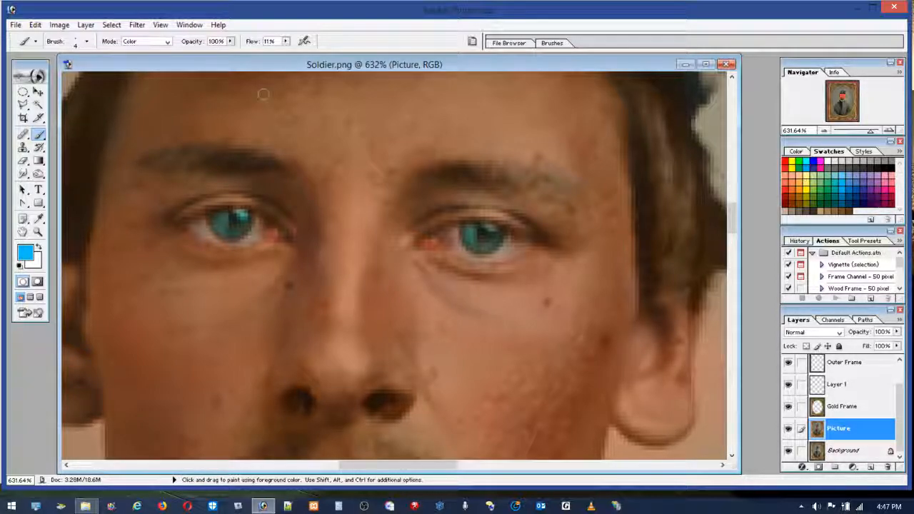
# Step: Lower the flow to 7%, brush bright blue over both teal irises, and touch up around the eyes with dark grey
pyautogui.click(286, 42)
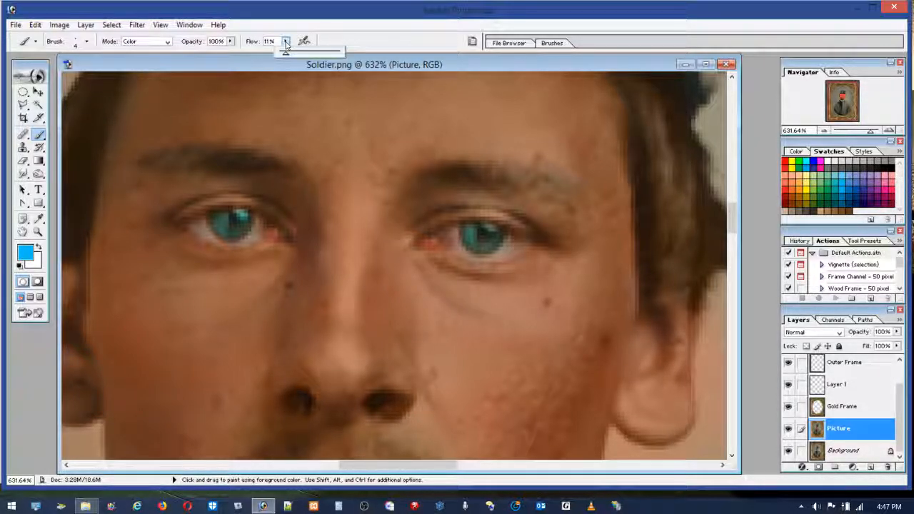
pyautogui.moveTo(286, 53); pyautogui.dragTo(282, 54)
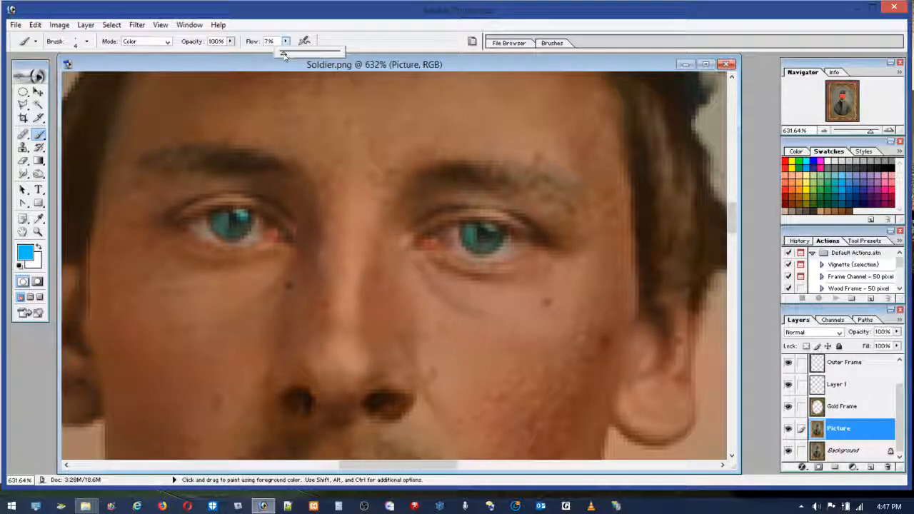
pyautogui.click(221, 225)
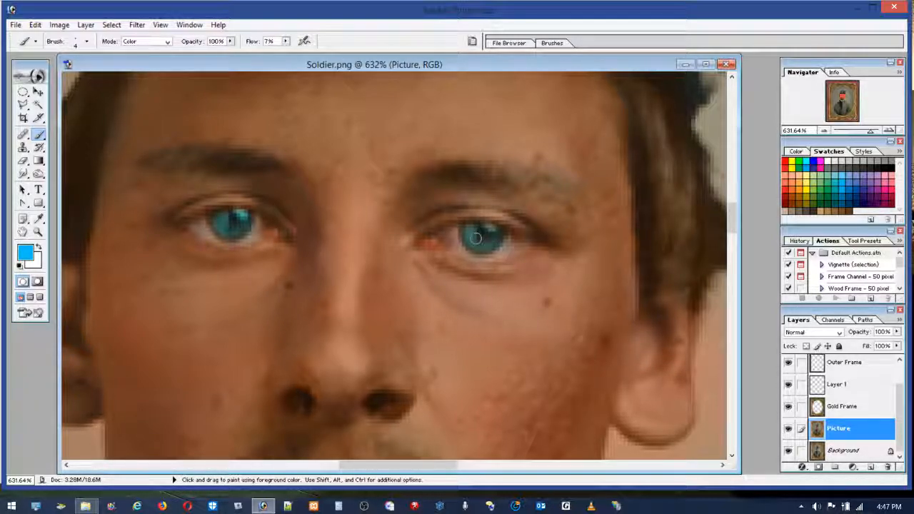
pyautogui.click(814, 209)
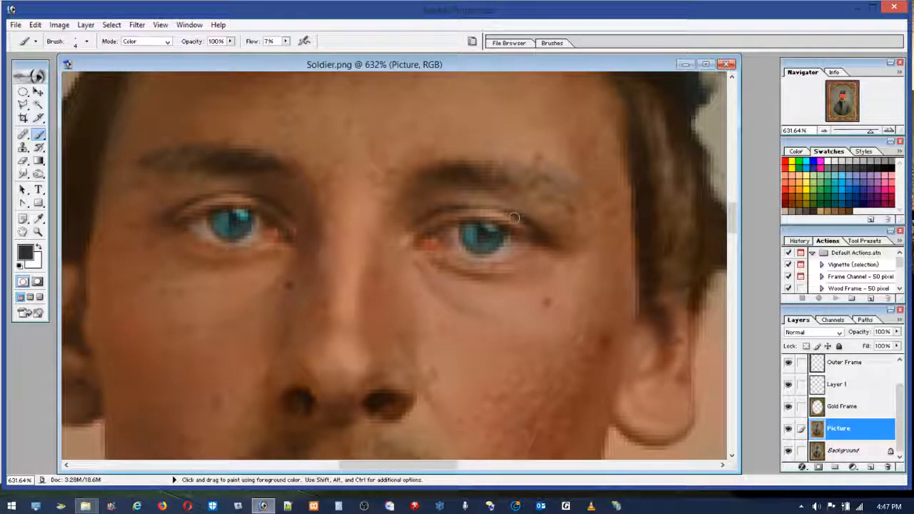
# Step: Dab white on the iris highlight with a 1 px brush at 23% flow
pyautogui.click(825, 162)
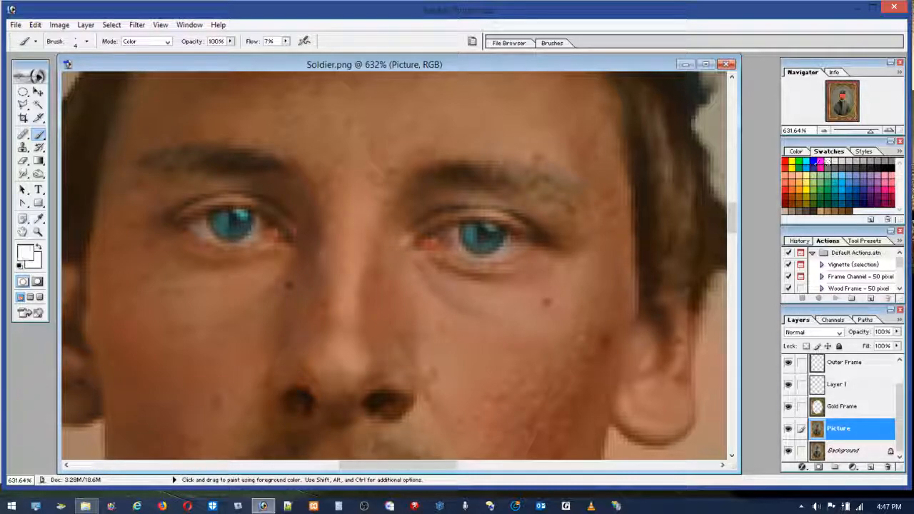
pyautogui.click(86, 41)
pyautogui.moveTo(20, 74); pyautogui.dragTo(15, 74)
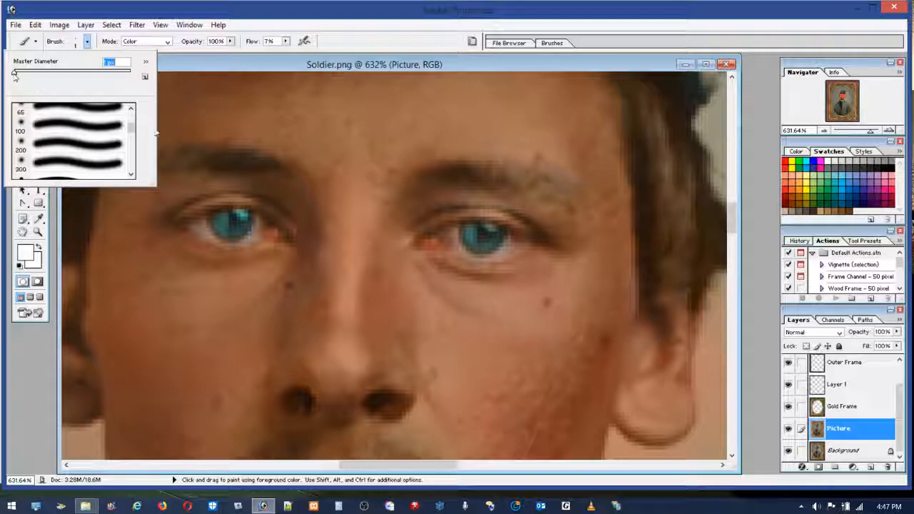
pyautogui.click(244, 194)
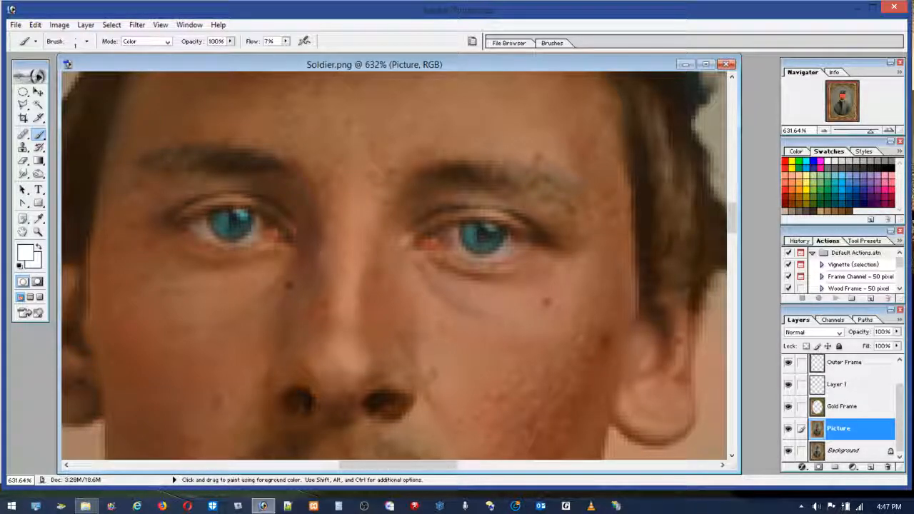
pyautogui.click(286, 42)
pyautogui.moveTo(287, 53); pyautogui.dragTo(295, 55)
pyautogui.click(244, 213)
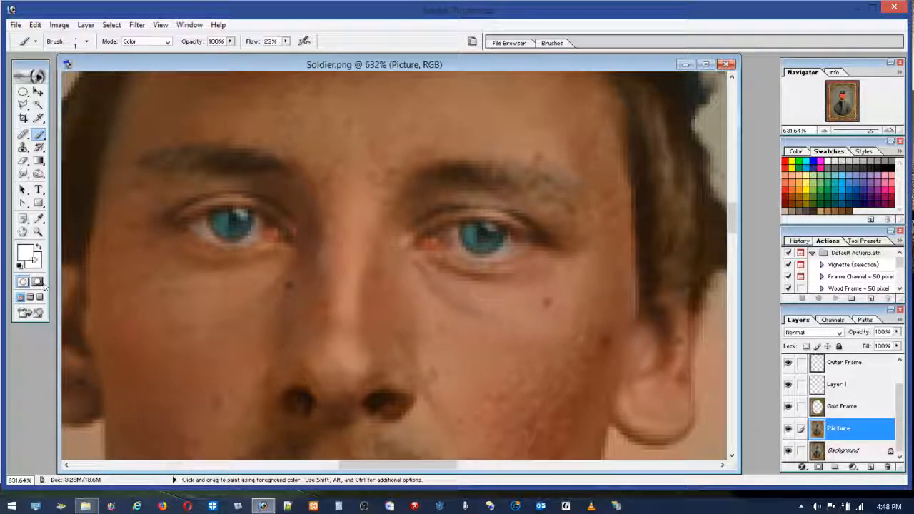
# Step: Set the brush to 44 px, try neutralising the orange spill around the ear with dark grey, and undo the attempt
pyautogui.doubleClick(37, 234)
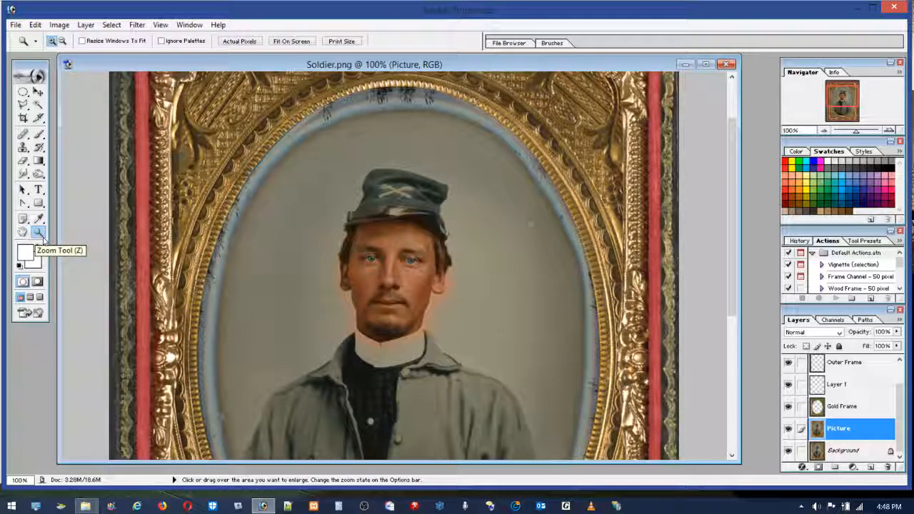
pyautogui.moveTo(361, 242); pyautogui.dragTo(505, 394)
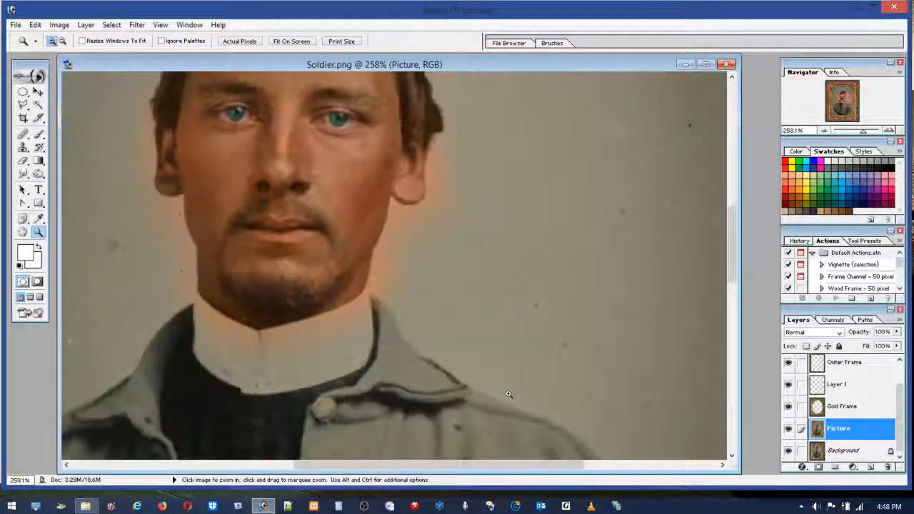
pyautogui.moveTo(328, 118); pyautogui.dragTo(501, 339)
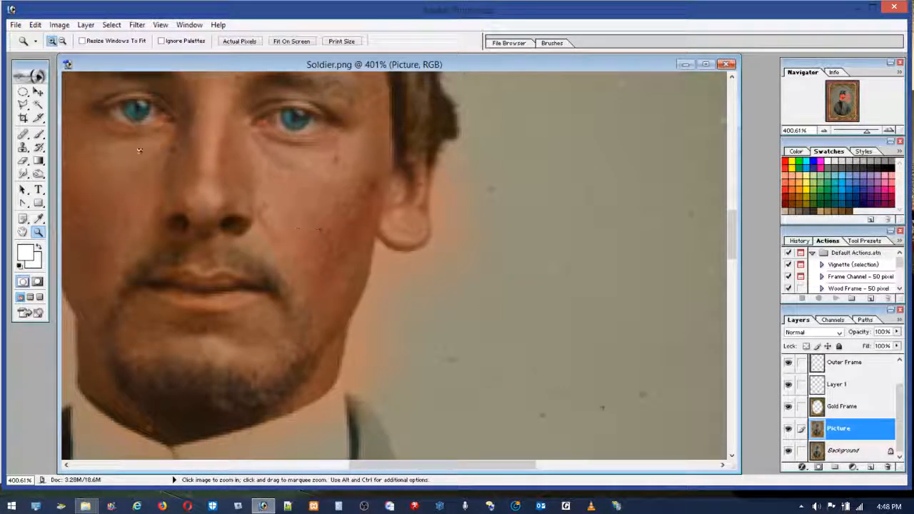
pyautogui.click(23, 136)
pyautogui.click(39, 136)
pyautogui.click(87, 41)
pyautogui.click(39, 72)
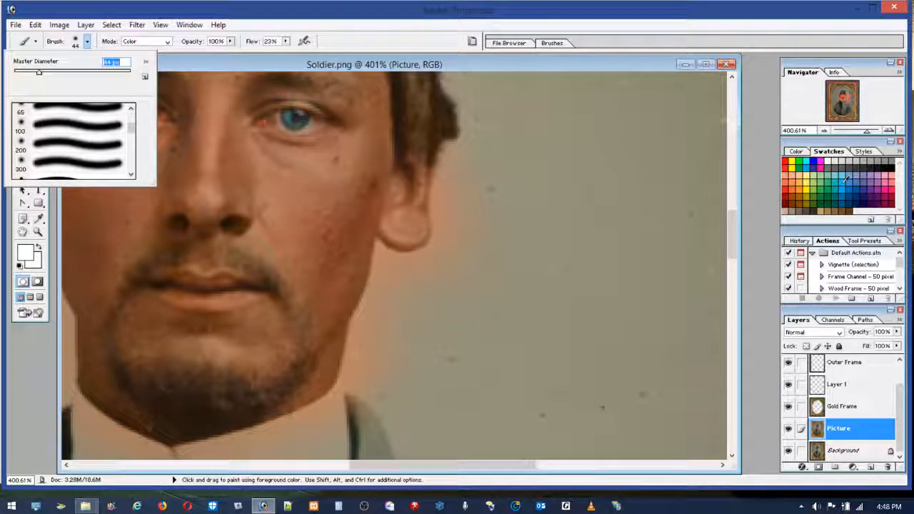
pyautogui.click(818, 203)
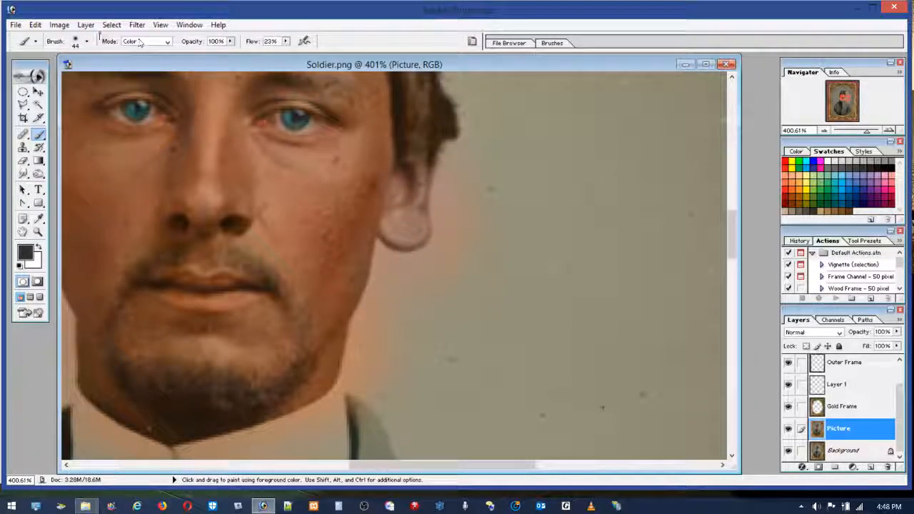
pyautogui.click(35, 25)
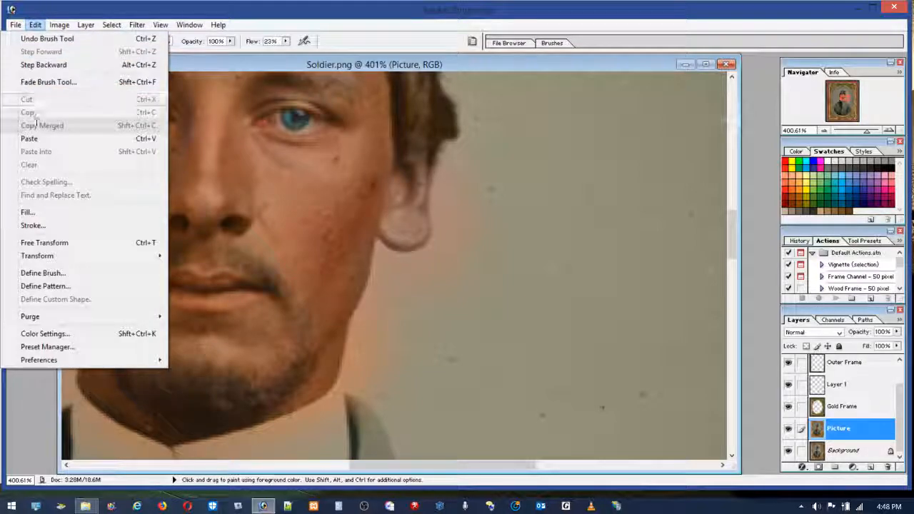
pyautogui.click(43, 65)
# Step: Lower the flow to 5% and brush dark grey over the orange glow in the background on both sides of the face
pyautogui.click(285, 41)
pyautogui.moveTo(283, 54); pyautogui.dragTo(276, 54)
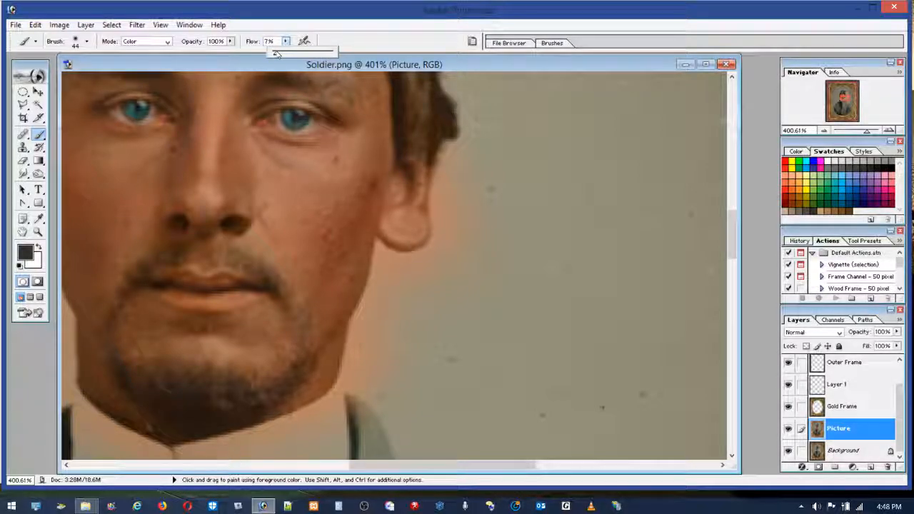
pyautogui.moveTo(446, 172)
pyautogui.mouseDown()
pyautogui.moveTo(388, 350)
pyautogui.moveTo(458, 215)
pyautogui.mouseUp()
pyautogui.moveTo(369, 357)
pyautogui.mouseDown()
pyautogui.moveTo(351, 343)
pyautogui.moveTo(338, 389)
pyautogui.moveTo(362, 218)
pyautogui.moveTo(340, 278)
pyautogui.moveTo(412, 163)
pyautogui.moveTo(434, 102)
pyautogui.mouseUp()
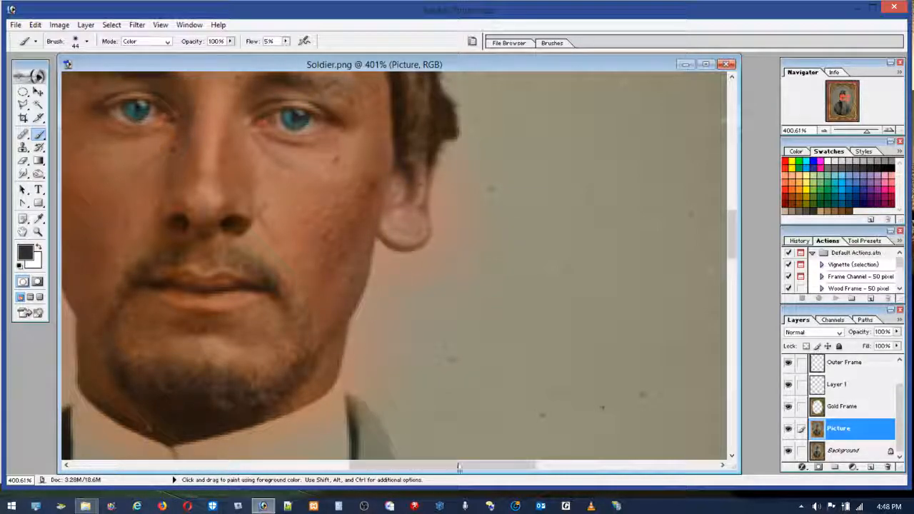
pyautogui.moveTo(463, 465); pyautogui.dragTo(386, 466)
pyautogui.moveTo(273, 202)
pyautogui.mouseDown()
pyautogui.moveTo(295, 163)
pyautogui.moveTo(349, 374)
pyautogui.moveTo(363, 385)
pyautogui.moveTo(270, 189)
pyautogui.moveTo(289, 128)
pyautogui.moveTo(295, 208)
pyautogui.moveTo(347, 389)
pyautogui.moveTo(370, 389)
pyautogui.moveTo(375, 423)
pyautogui.mouseUp()
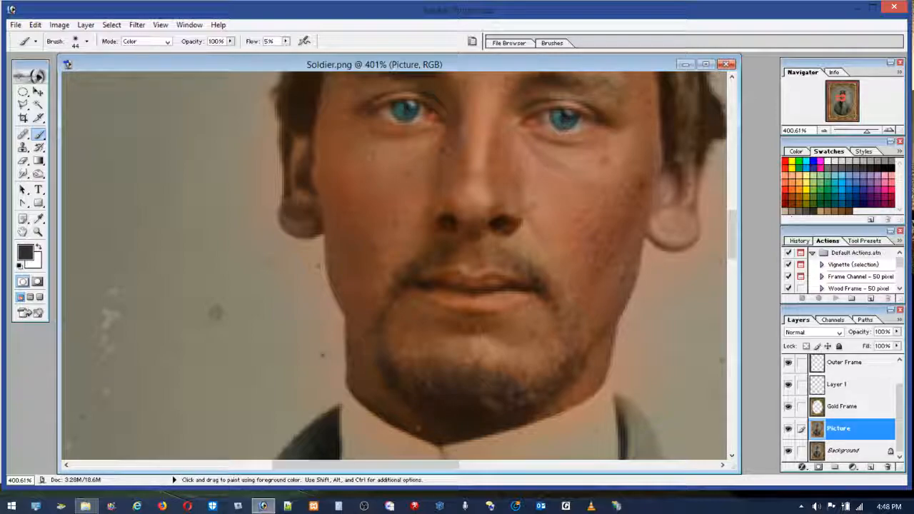
# Step: Brush red over the ear on the image's left side and tone it down with dark grey
pyautogui.click(785, 162)
pyautogui.moveTo(316, 183)
pyautogui.mouseDown()
pyautogui.moveTo(314, 211)
pyautogui.moveTo(314, 135)
pyautogui.mouseUp()
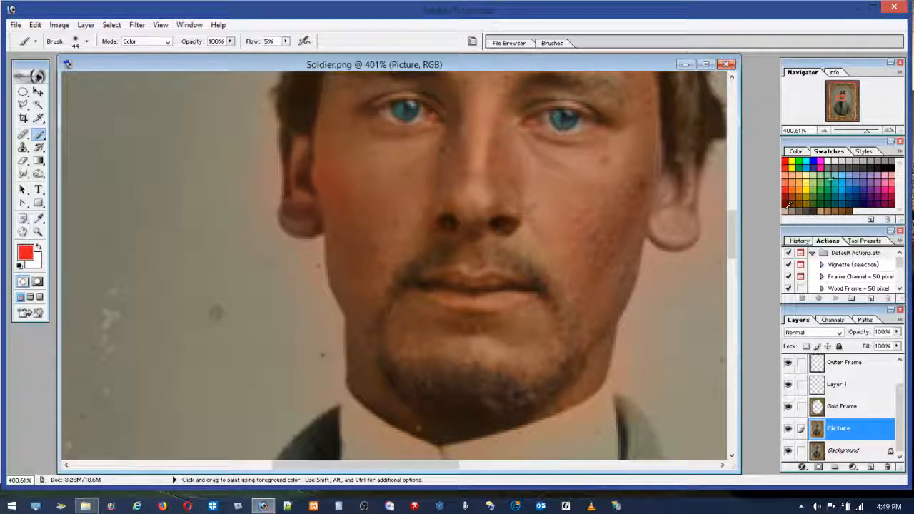
pyautogui.moveTo(300, 175)
pyautogui.mouseDown()
pyautogui.moveTo(283, 200)
pyautogui.moveTo(272, 126)
pyautogui.moveTo(278, 146)
pyautogui.mouseUp()
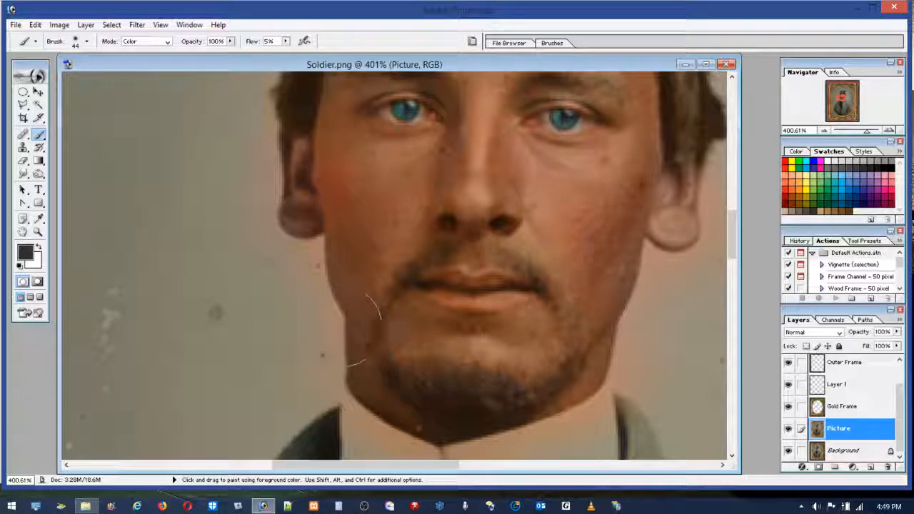
pyautogui.moveTo(299, 188)
pyautogui.mouseDown()
pyautogui.moveTo(286, 146)
pyautogui.moveTo(287, 189)
pyautogui.mouseUp()
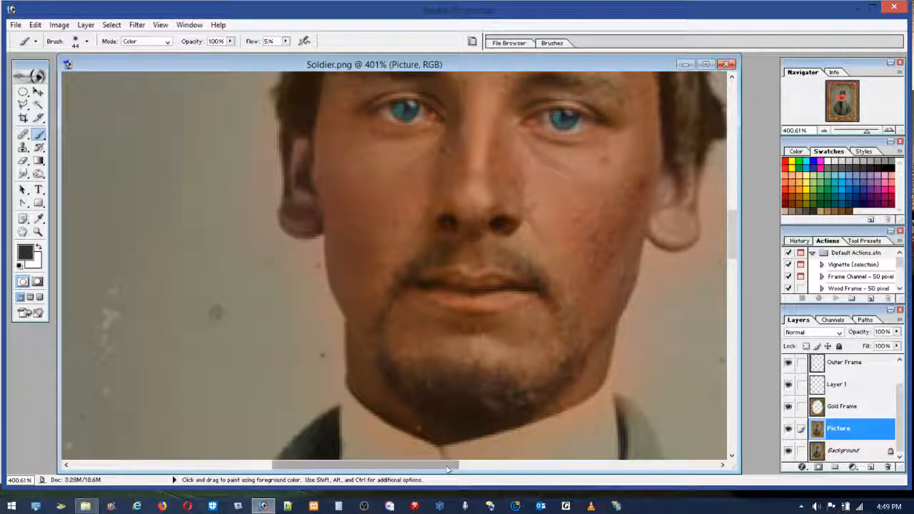
# Step: Tint both ears with light orange using a 20 px brush at 5% flow
pyautogui.moveTo(447, 464); pyautogui.dragTo(466, 474)
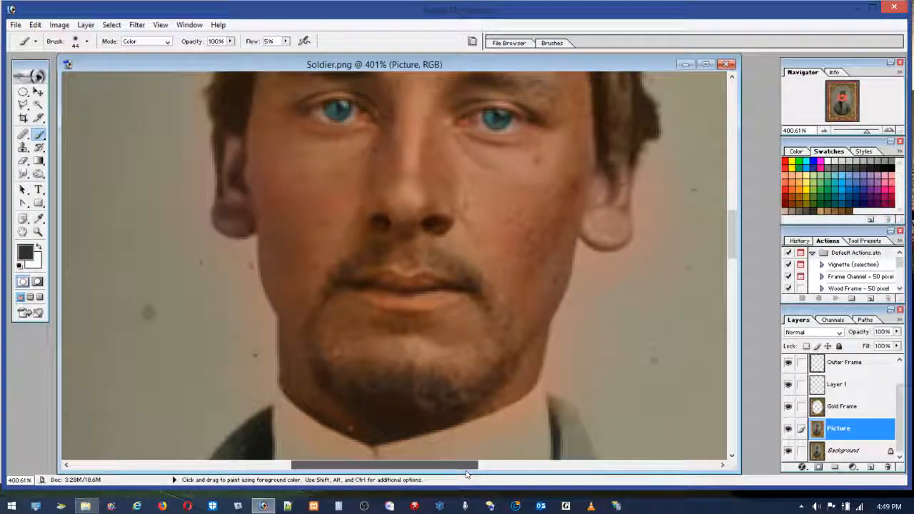
pyautogui.click(784, 184)
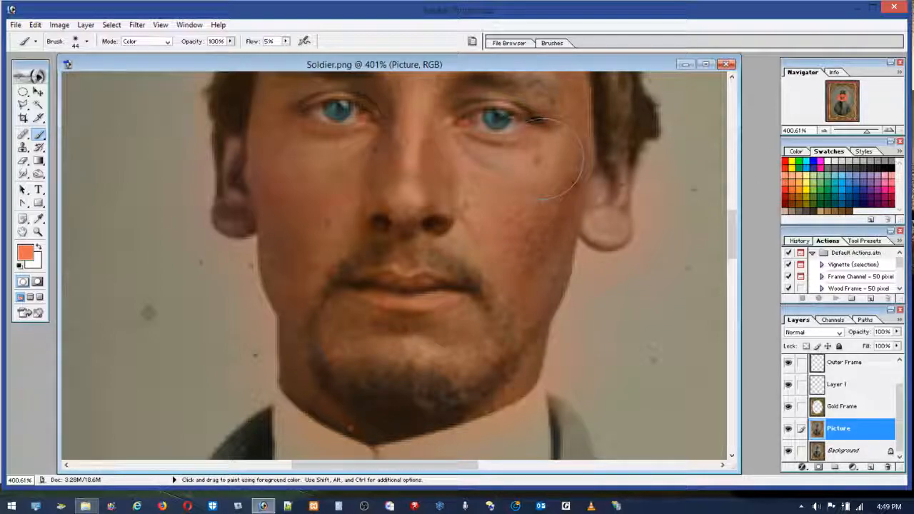
pyautogui.click(70, 44)
pyautogui.moveTo(40, 72); pyautogui.dragTo(25, 72)
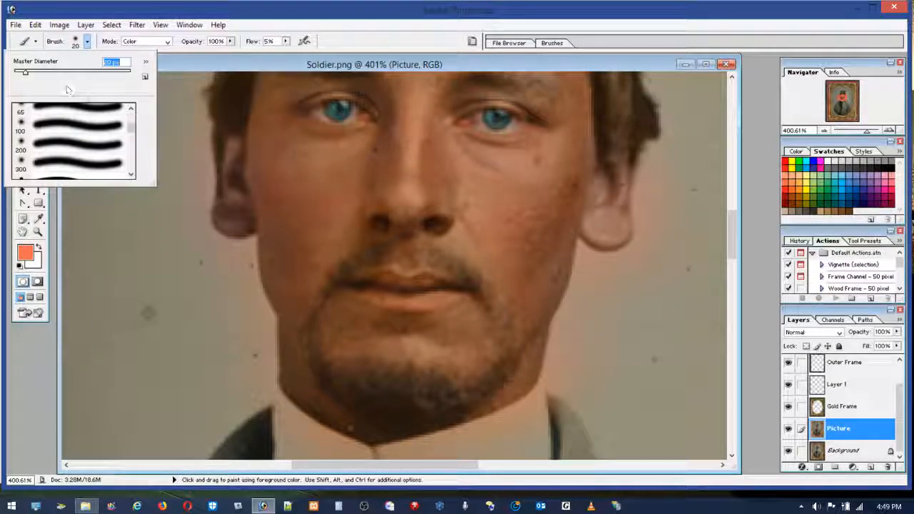
pyautogui.press('Return')
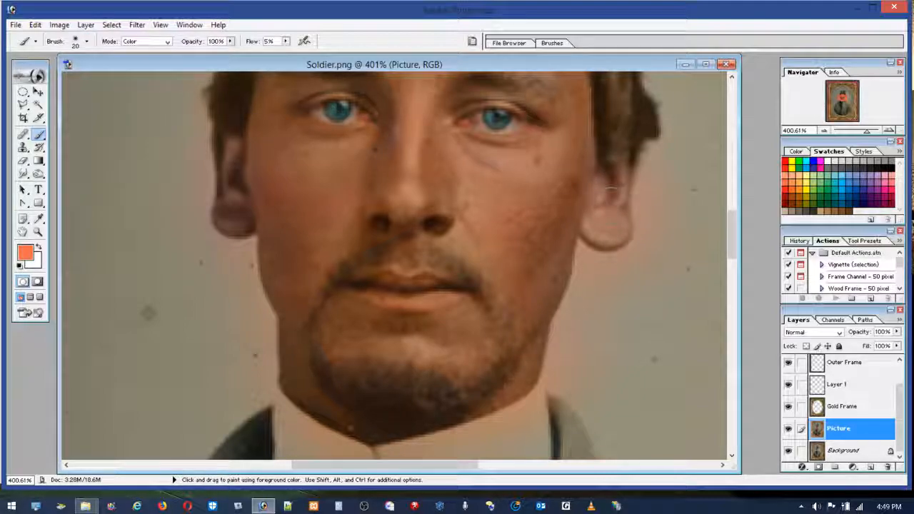
pyautogui.moveTo(614, 166); pyautogui.dragTo(611, 228)
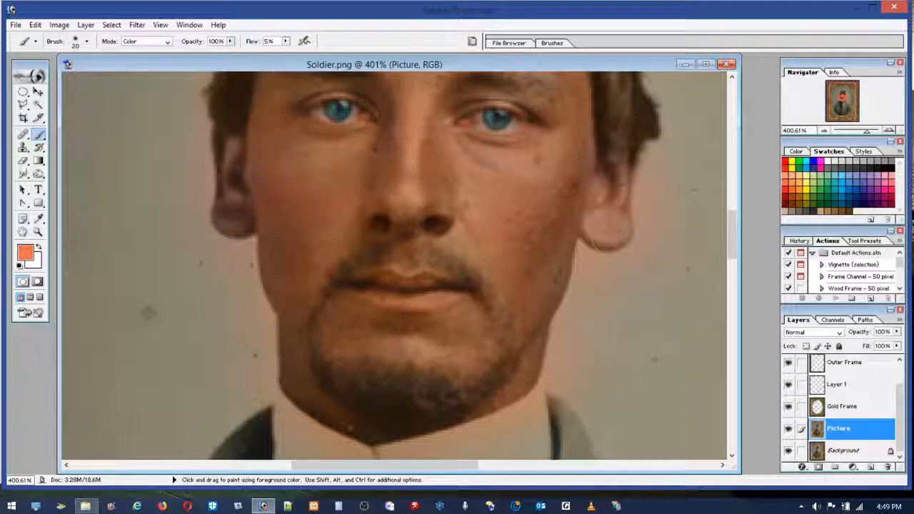
pyautogui.moveTo(600, 197)
pyautogui.mouseDown()
pyautogui.moveTo(612, 157)
pyautogui.moveTo(619, 163)
pyautogui.mouseUp()
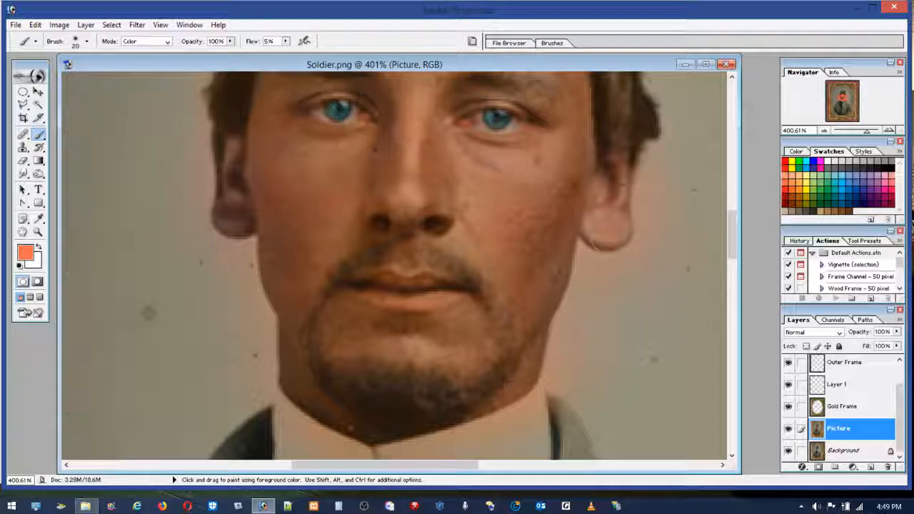
pyautogui.moveTo(241, 136)
pyautogui.mouseDown()
pyautogui.moveTo(229, 169)
pyautogui.moveTo(236, 222)
pyautogui.moveTo(240, 205)
pyautogui.mouseUp()
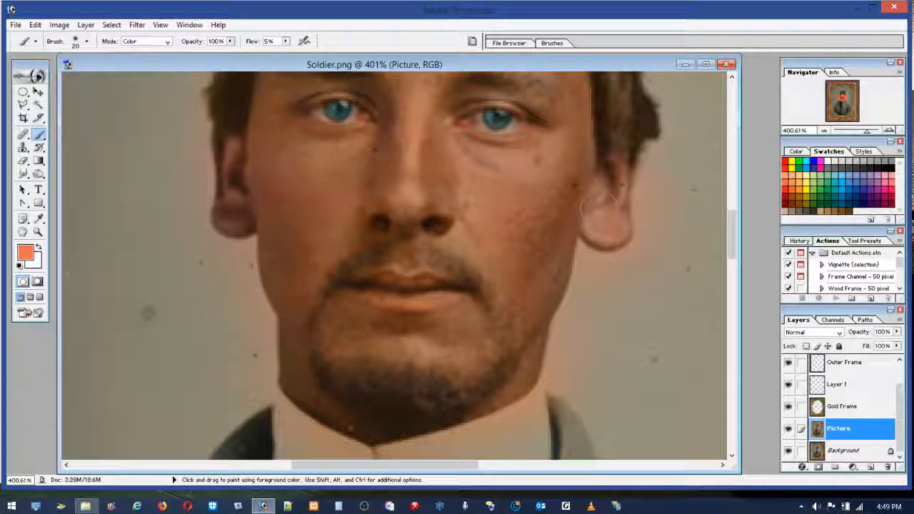
pyautogui.moveTo(606, 172)
pyautogui.mouseDown()
pyautogui.moveTo(620, 163)
pyautogui.moveTo(620, 187)
pyautogui.mouseUp()
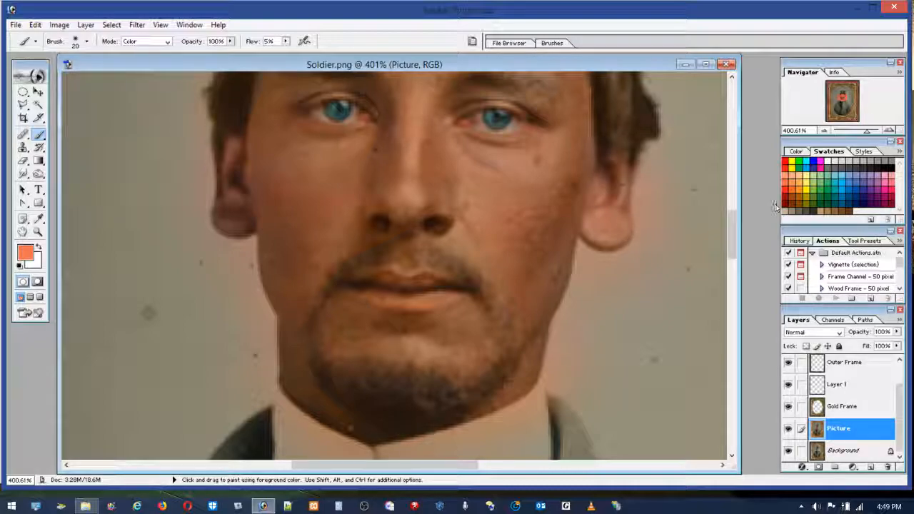
pyautogui.moveTo(245, 155)
pyautogui.mouseDown()
pyautogui.moveTo(233, 170)
pyautogui.moveTo(223, 151)
pyautogui.moveTo(232, 191)
pyautogui.moveTo(242, 157)
pyautogui.moveTo(233, 143)
pyautogui.moveTo(239, 186)
pyautogui.moveTo(244, 165)
pyautogui.mouseUp()
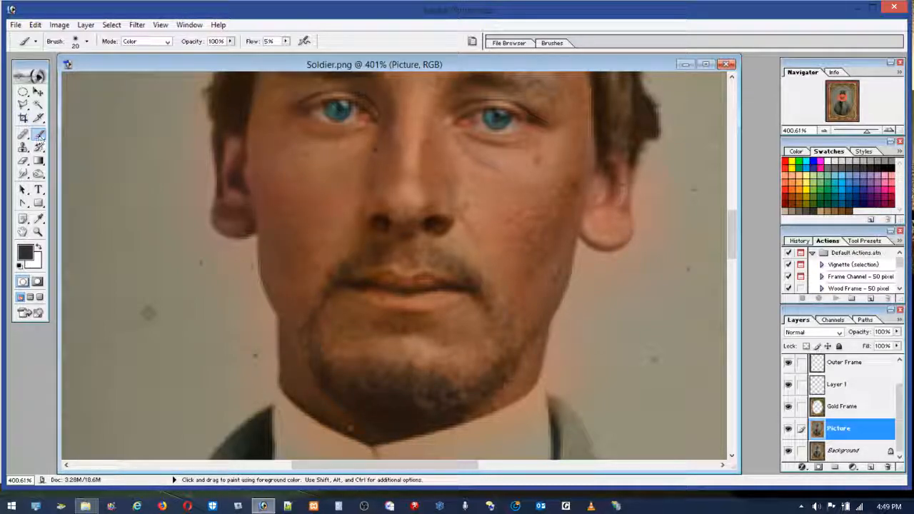
# Step: Raise the flow to 100% and paint pale green over the background on the image's right side of the face and neck
pyautogui.click(286, 40)
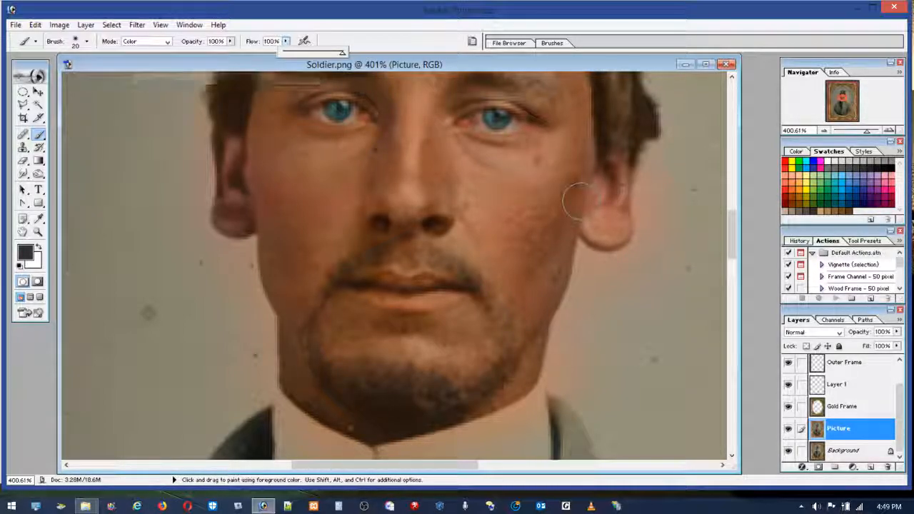
pyautogui.click(827, 169)
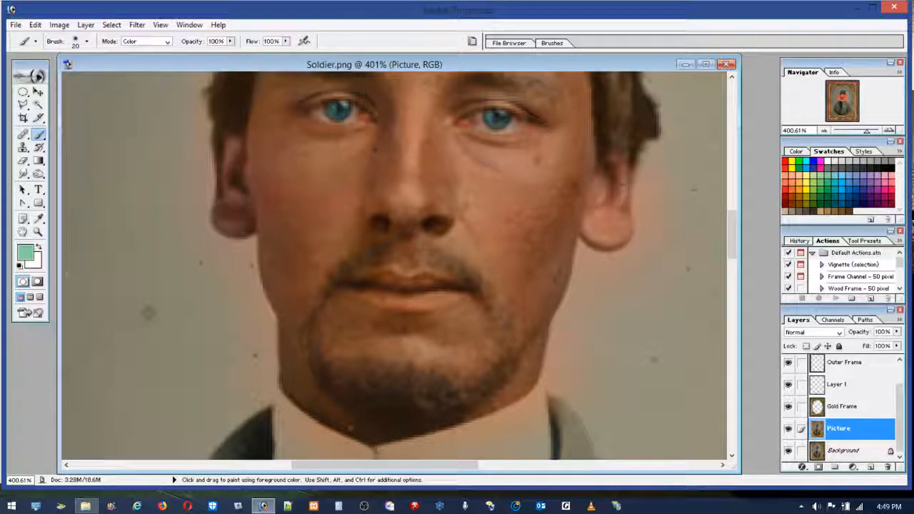
pyautogui.moveTo(675, 180); pyautogui.dragTo(673, 303)
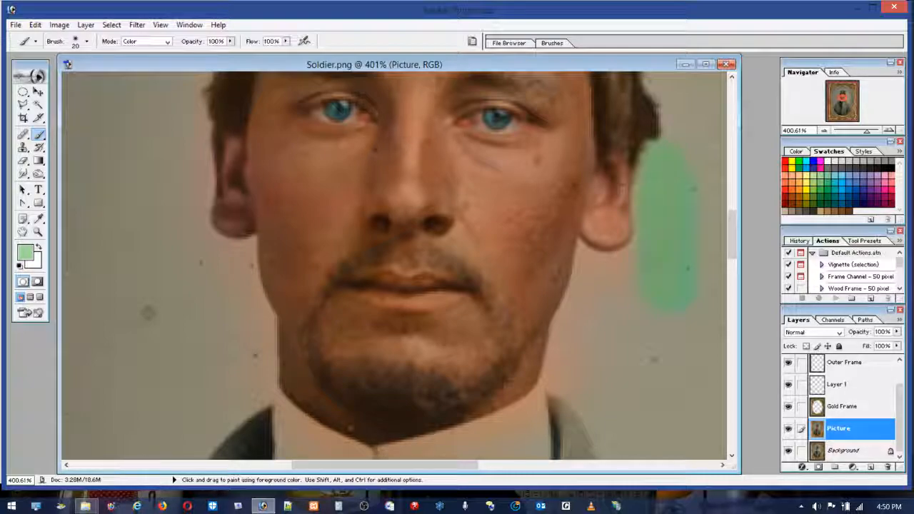
pyautogui.moveTo(655, 192)
pyautogui.mouseDown()
pyautogui.moveTo(648, 249)
pyautogui.moveTo(628, 272)
pyautogui.mouseUp()
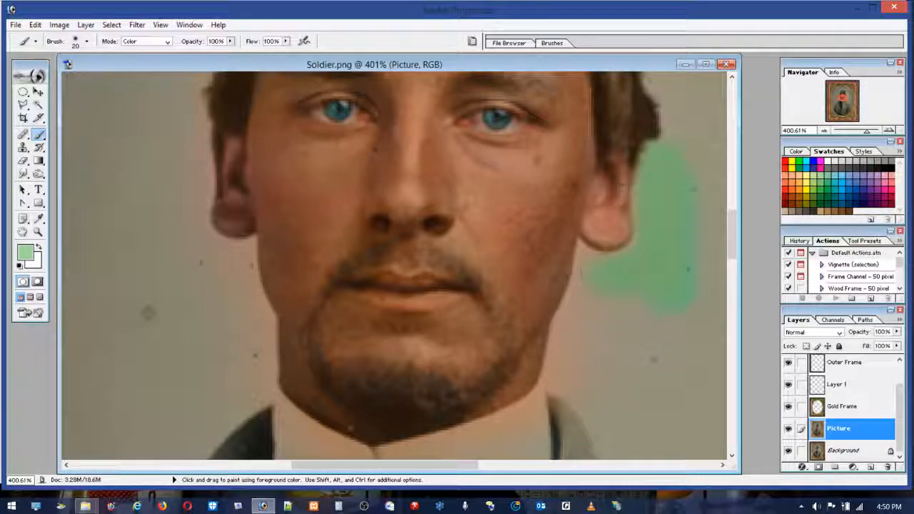
pyautogui.moveTo(582, 313)
pyautogui.mouseDown()
pyautogui.moveTo(561, 381)
pyautogui.moveTo(610, 425)
pyautogui.mouseUp()
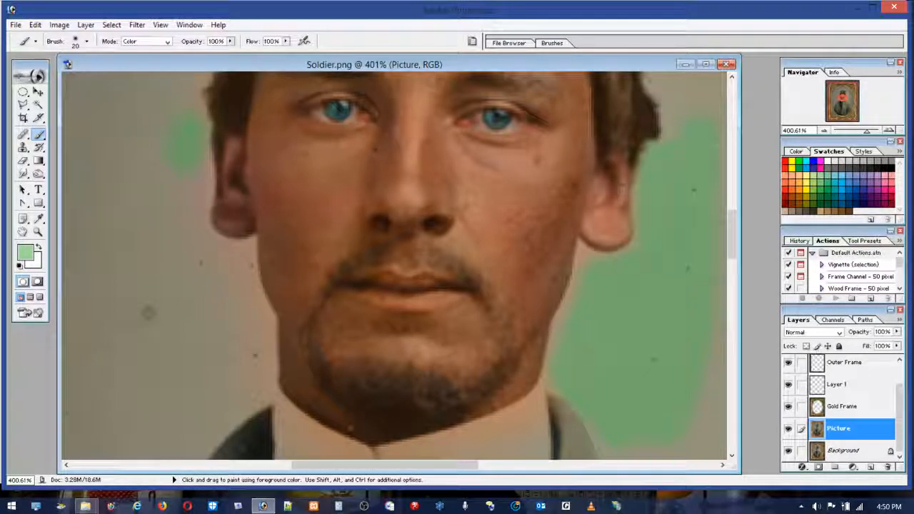
pyautogui.moveTo(193, 203)
pyautogui.mouseDown()
pyautogui.moveTo(190, 232)
pyautogui.moveTo(202, 253)
pyautogui.mouseUp()
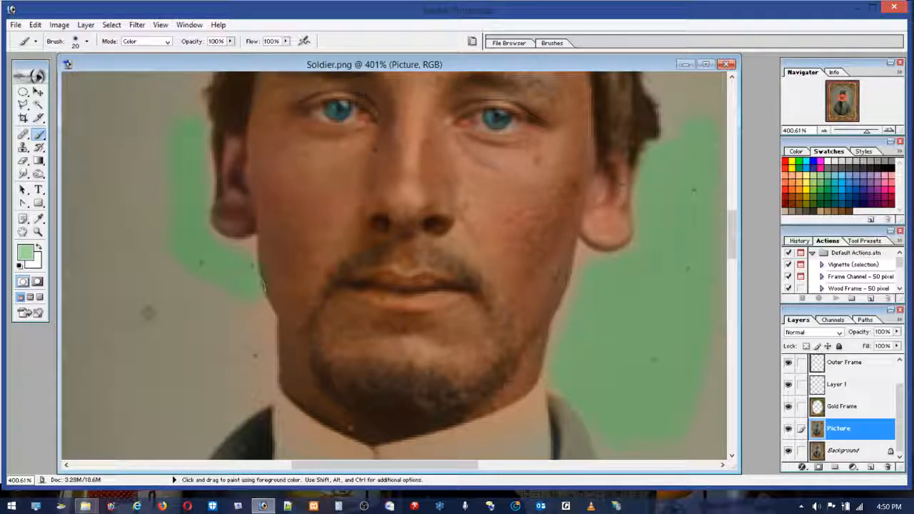
pyautogui.click(35, 25)
pyautogui.click(43, 39)
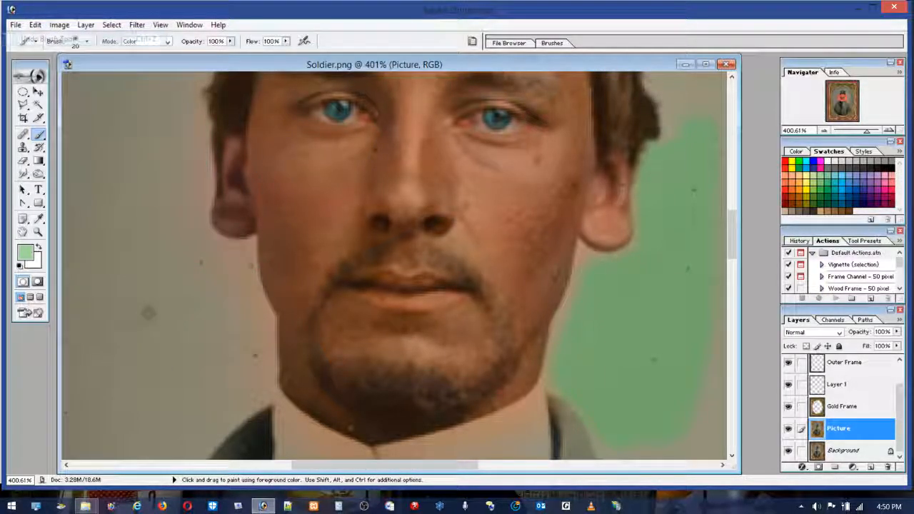
# Step: Paint the background on the image's left side of the face pale green, and cover the rest of the oval with a 59 px brush
pyautogui.moveTo(250, 372); pyautogui.dragTo(251, 338)
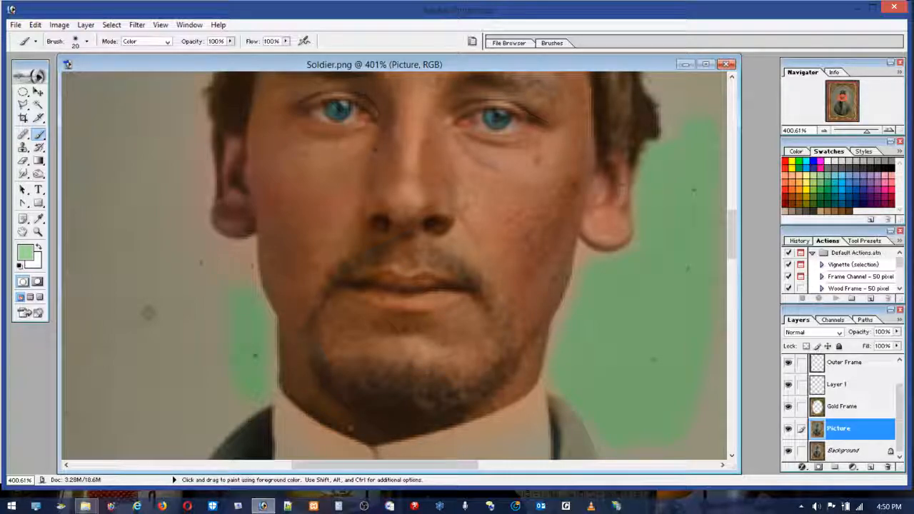
pyautogui.moveTo(235, 268)
pyautogui.mouseDown()
pyautogui.moveTo(189, 247)
pyautogui.moveTo(180, 176)
pyautogui.mouseUp()
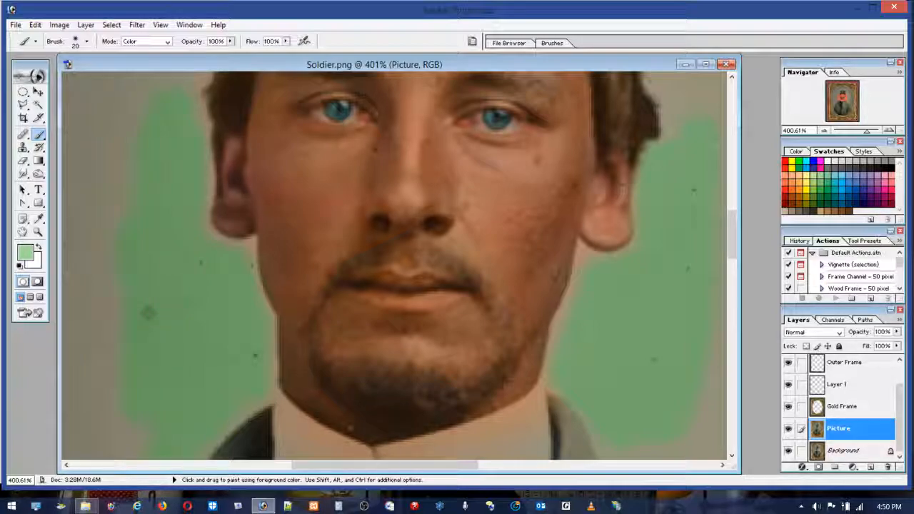
pyautogui.doubleClick(38, 231)
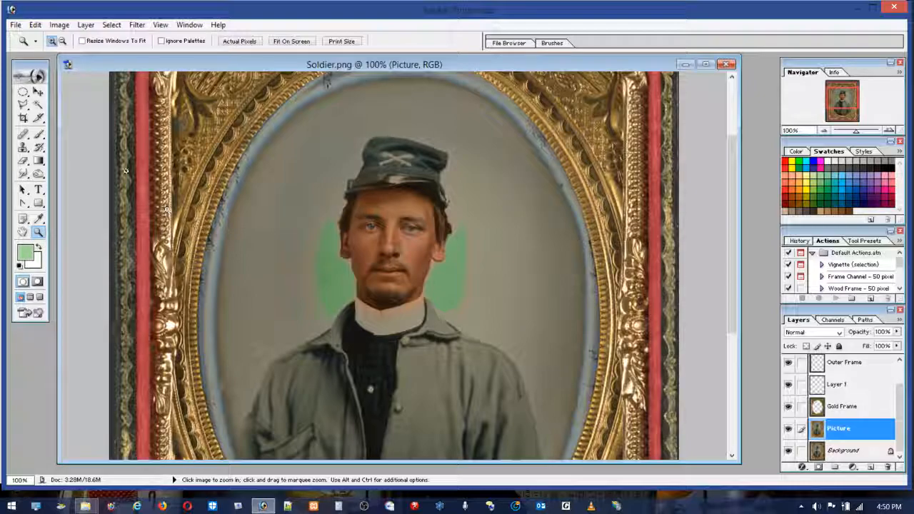
pyautogui.click(40, 134)
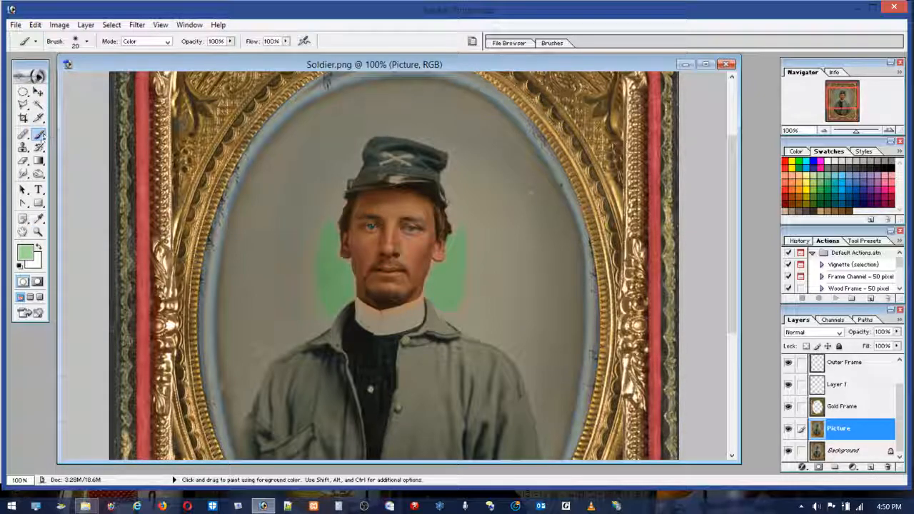
pyautogui.click(87, 40)
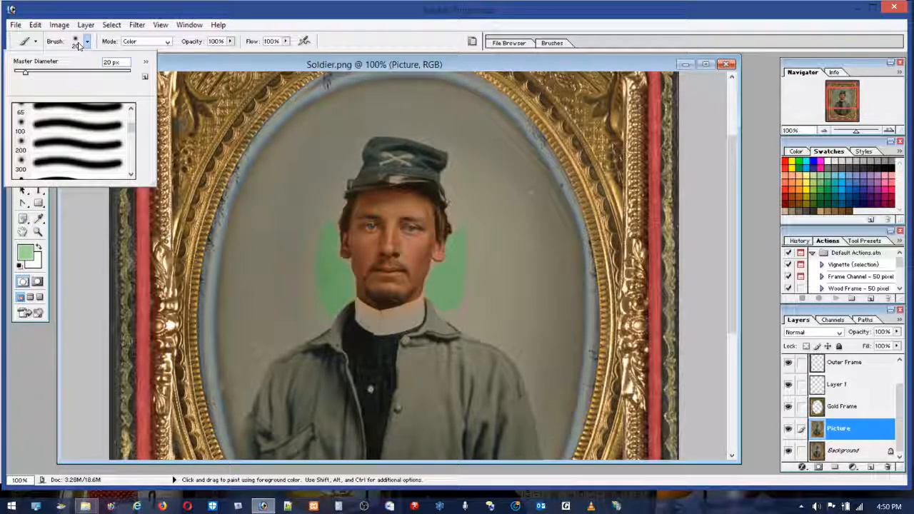
pyautogui.moveTo(474, 221); pyautogui.dragTo(479, 192)
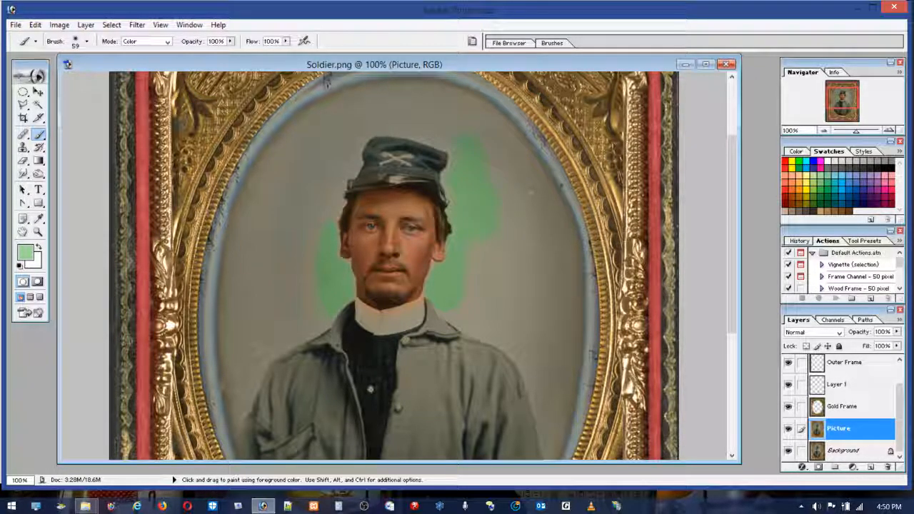
pyautogui.moveTo(452, 134)
pyautogui.mouseDown()
pyautogui.moveTo(461, 134)
pyautogui.moveTo(379, 122)
pyautogui.mouseUp()
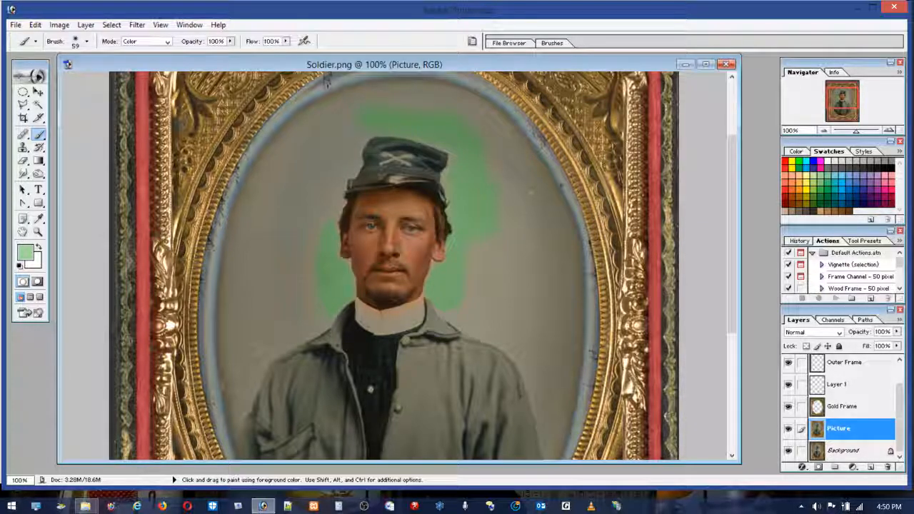
pyautogui.moveTo(346, 146)
pyautogui.mouseDown()
pyautogui.moveTo(317, 257)
pyautogui.moveTo(321, 298)
pyautogui.moveTo(317, 275)
pyautogui.moveTo(240, 389)
pyautogui.moveTo(229, 385)
pyautogui.moveTo(225, 421)
pyautogui.mouseUp()
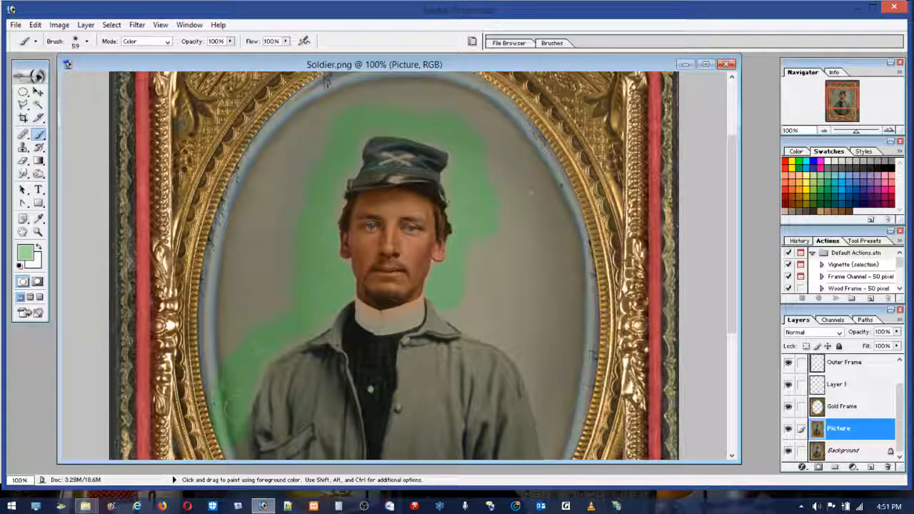
pyautogui.moveTo(223, 289)
pyautogui.mouseDown()
pyautogui.moveTo(232, 224)
pyautogui.moveTo(270, 207)
pyautogui.mouseUp()
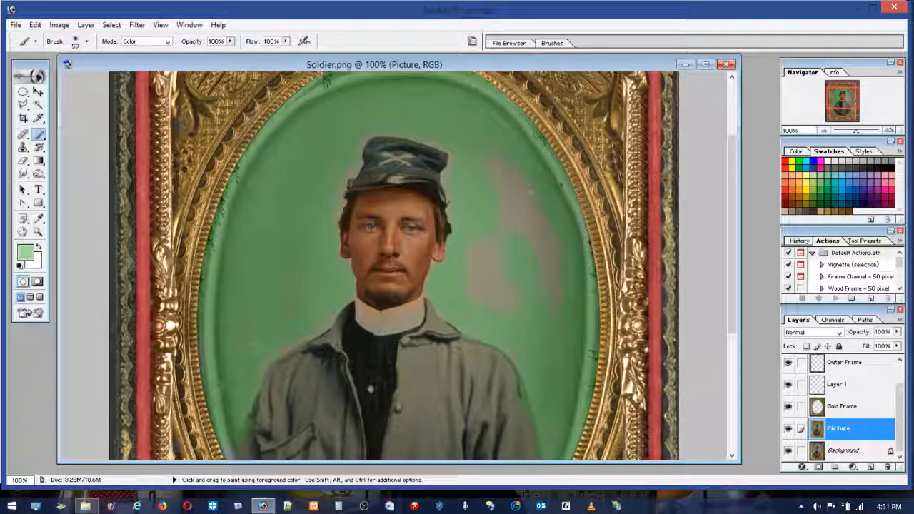
pyautogui.moveTo(554, 307)
pyautogui.mouseDown()
pyautogui.moveTo(547, 247)
pyautogui.moveTo(494, 159)
pyautogui.mouseUp()
# Step: Paint the soldier's collar with white using a 14 px brush to remove its orange tint
pyautogui.click(38, 231)
pyautogui.moveTo(279, 146); pyautogui.dragTo(457, 357)
pyautogui.moveTo(311, 220); pyautogui.dragTo(525, 421)
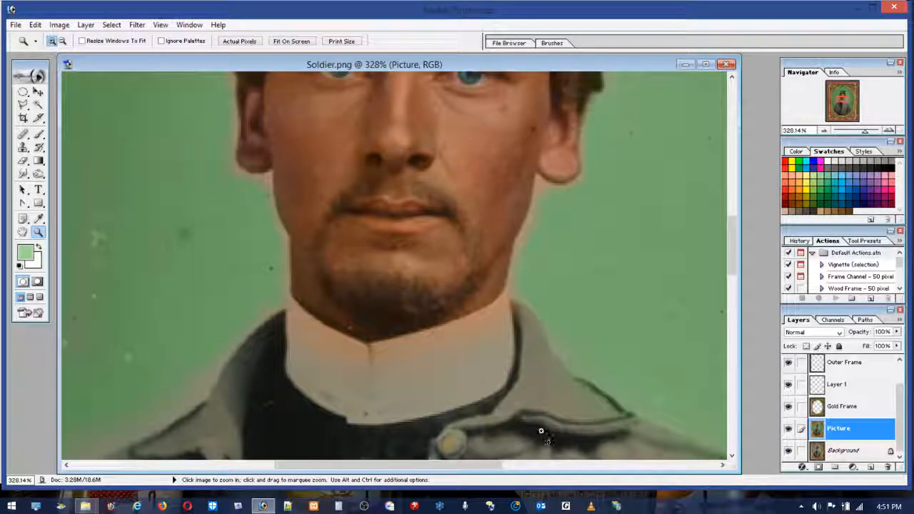
pyautogui.click(38, 135)
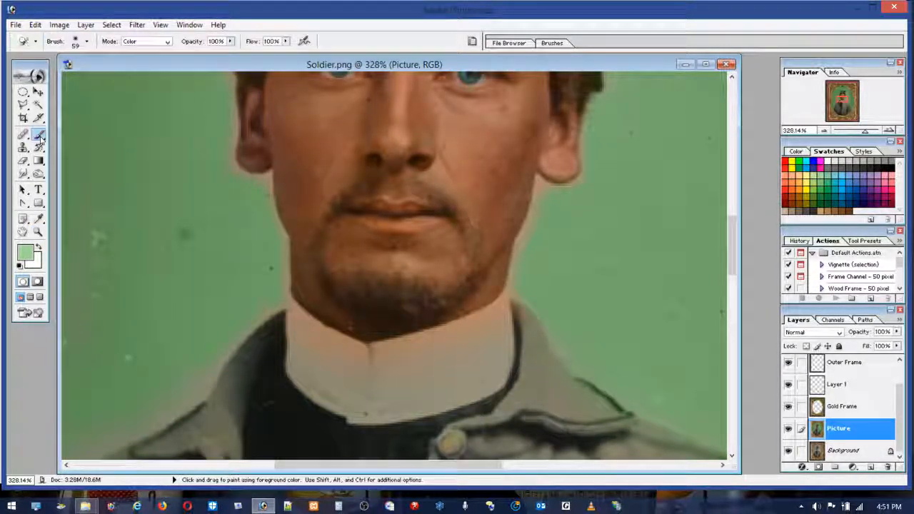
pyautogui.click(40, 247)
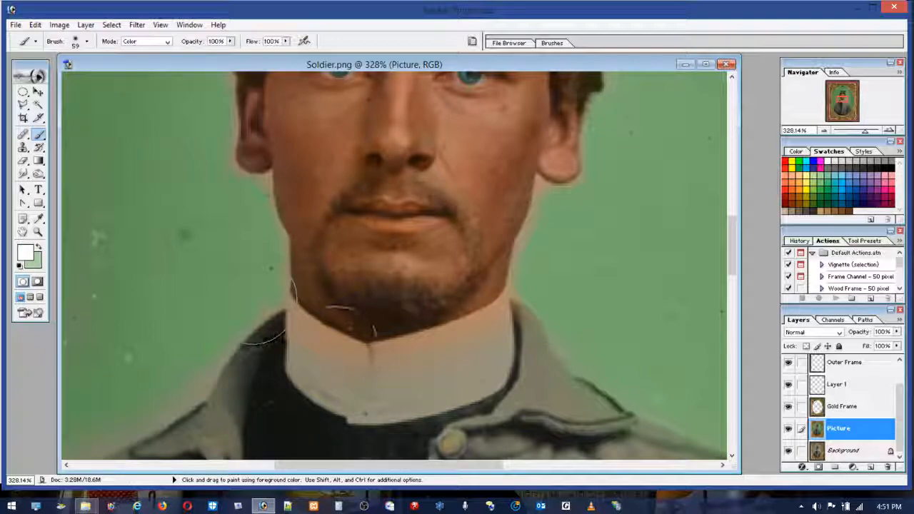
pyautogui.click(86, 42)
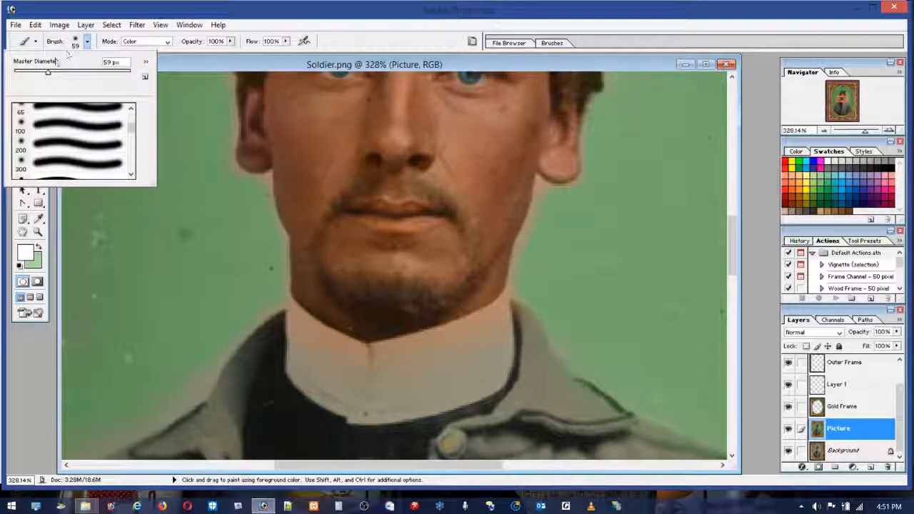
pyautogui.click(24, 74)
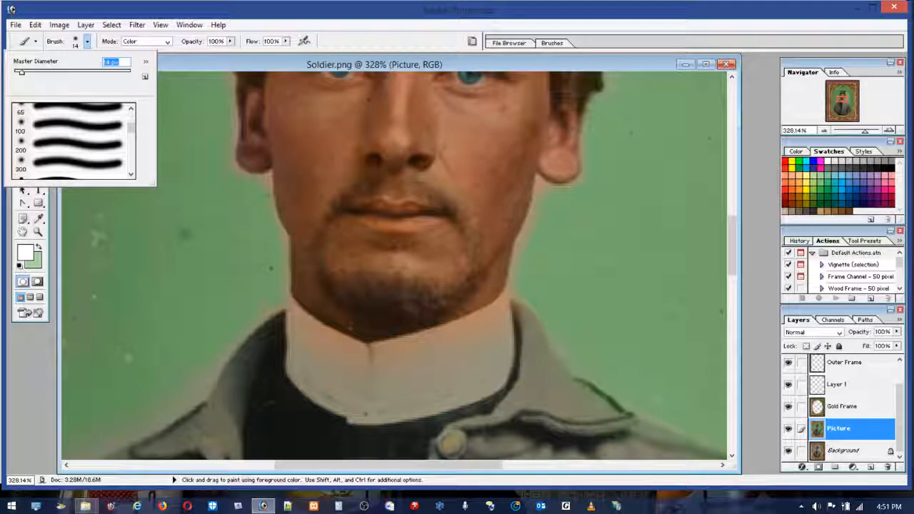
pyautogui.click(397, 328)
pyautogui.moveTo(488, 320)
pyautogui.mouseDown()
pyautogui.moveTo(486, 333)
pyautogui.moveTo(495, 322)
pyautogui.moveTo(503, 347)
pyautogui.mouseUp()
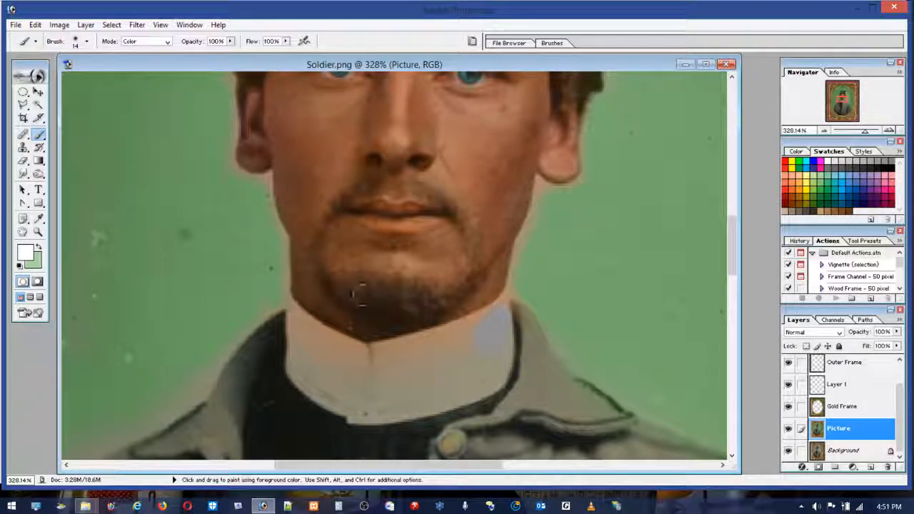
pyautogui.moveTo(369, 353)
pyautogui.mouseDown()
pyautogui.moveTo(427, 350)
pyautogui.moveTo(500, 320)
pyautogui.mouseUp()
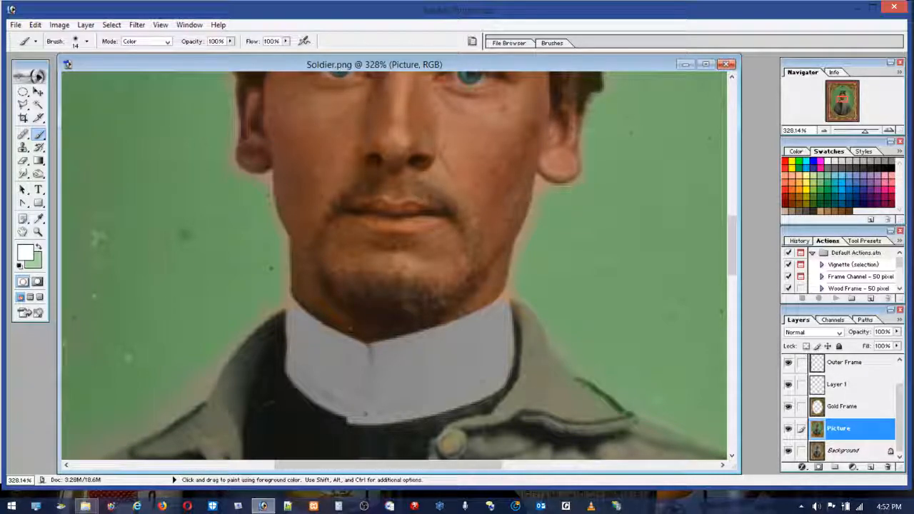
# Step: Reduce the brush to 4 px and paint white along the upper edge of the soldier's collar
pyautogui.click(86, 41)
pyautogui.moveTo(20, 71); pyautogui.dragTo(17, 71)
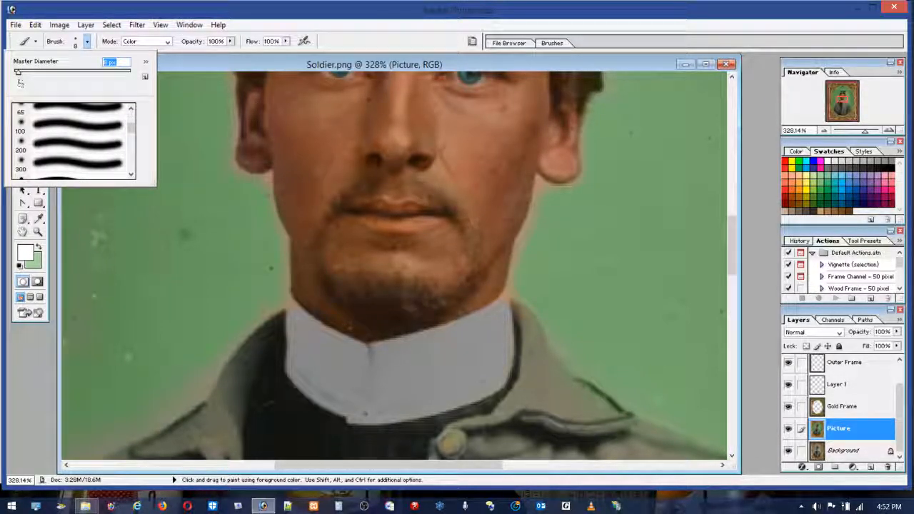
pyautogui.moveTo(17, 73); pyautogui.dragTo(15, 72)
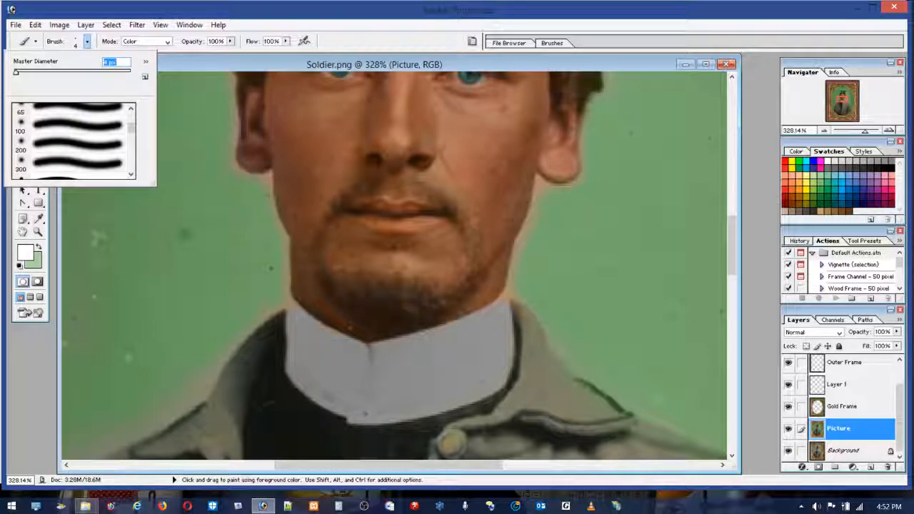
pyautogui.press('Return')
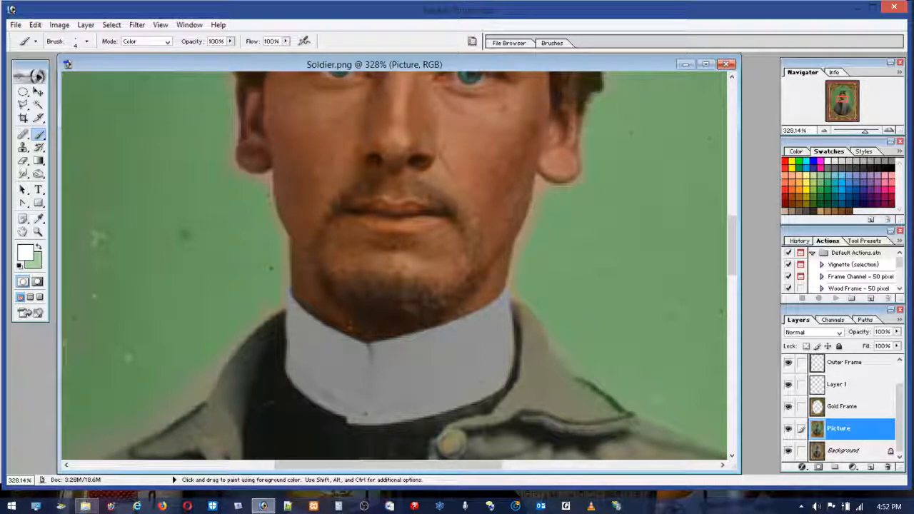
# Step: Cover the orange fringe around the jaw, neck and jacket collar with sampled background green, undoing stray strokes
pyautogui.keyDown('alt'); pyautogui.click(581, 301); pyautogui.keyUp('alt')
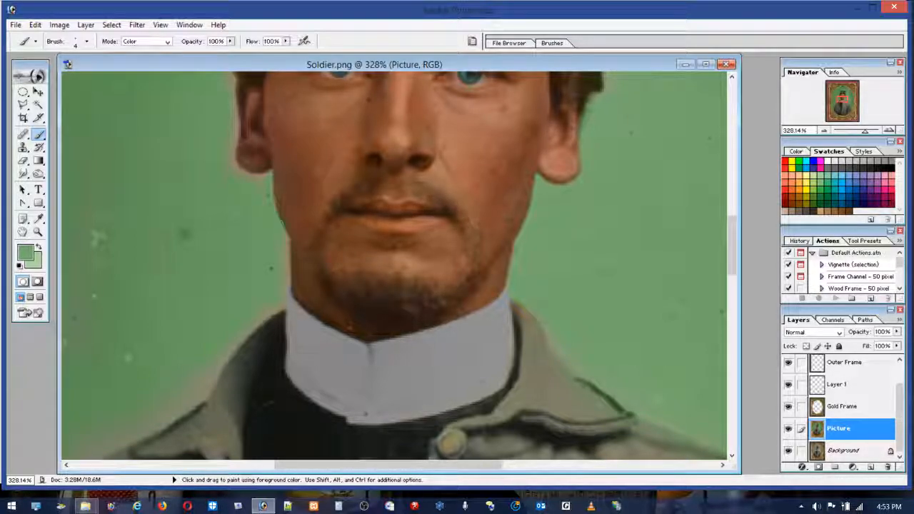
pyautogui.click(35, 24)
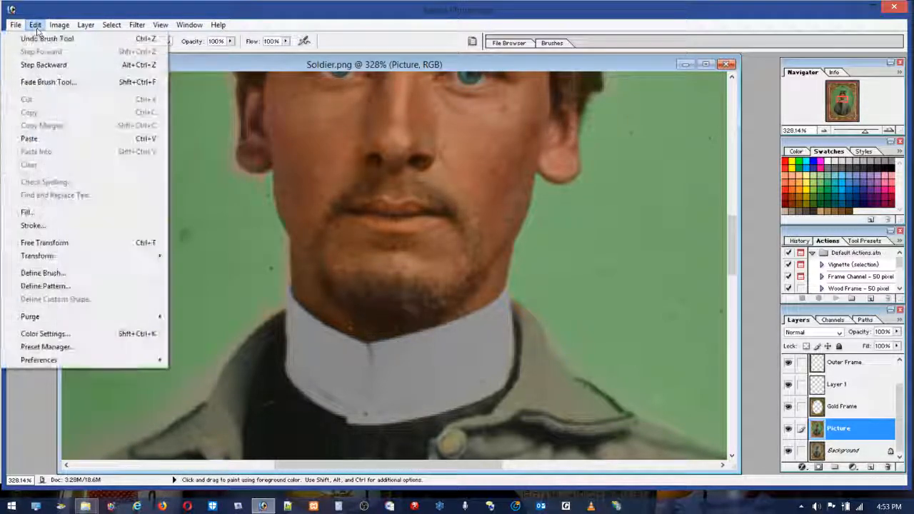
pyautogui.click(43, 35)
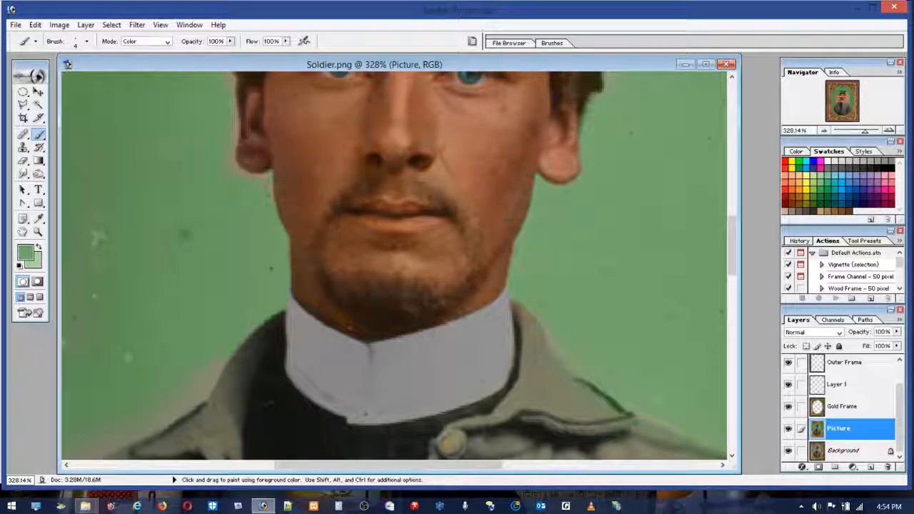
pyautogui.click(35, 24)
pyautogui.click(71, 40)
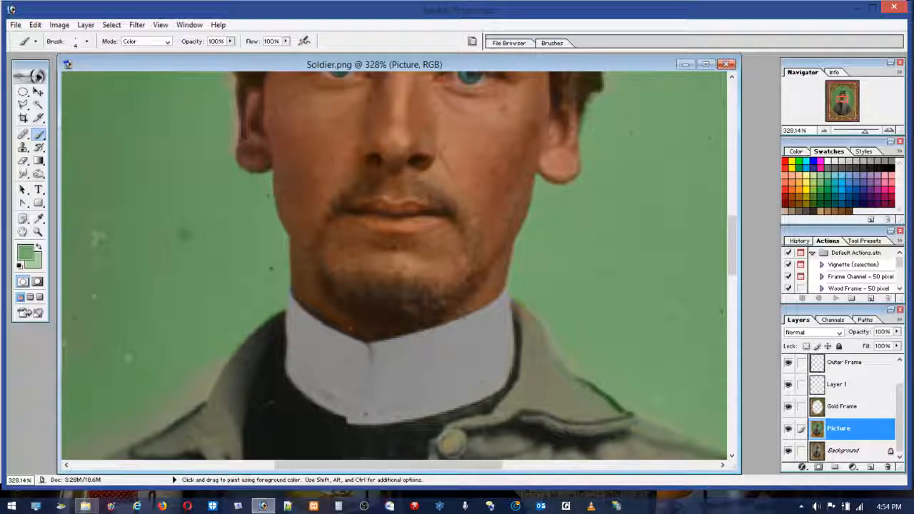
# Step: Paint background green along the outer edges of the hair and ears, undo stray strokes, and touch up the hair edge at 2% flow
pyautogui.moveTo(734, 263); pyautogui.dragTo(734, 234)
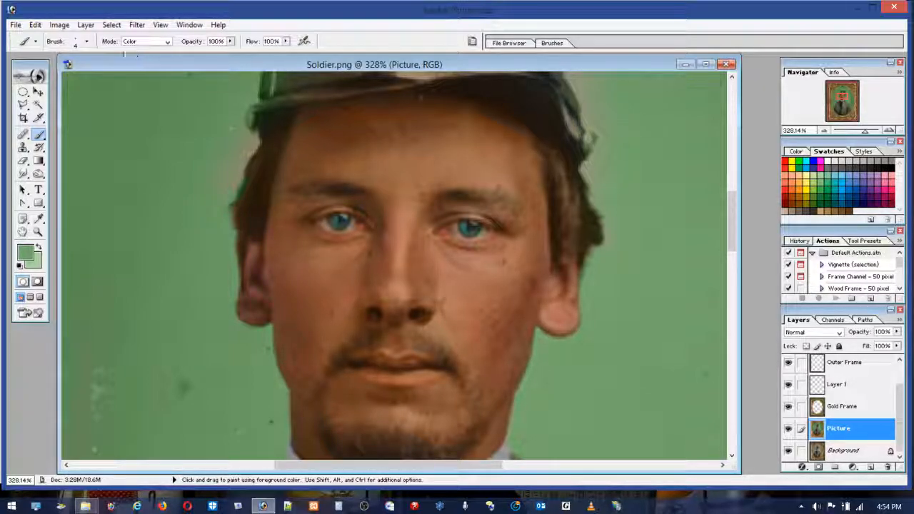
pyautogui.click(35, 24)
pyautogui.click(47, 65)
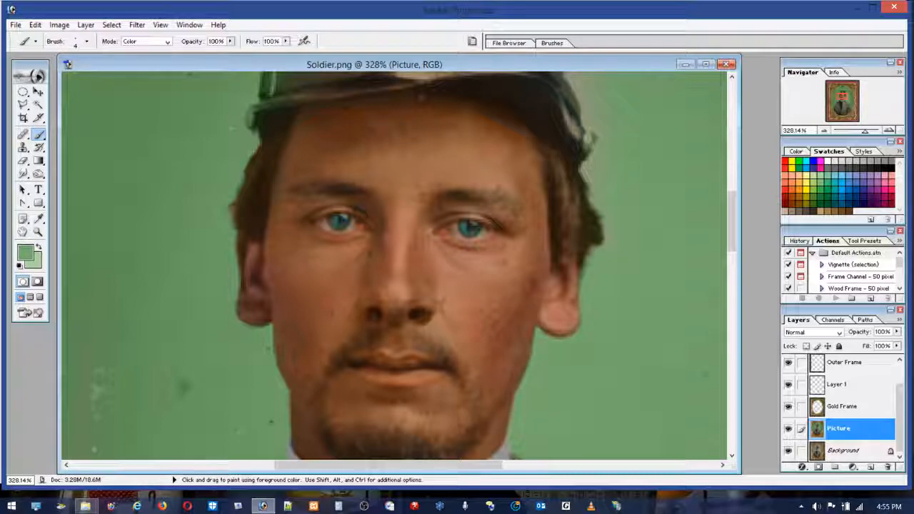
pyautogui.click(285, 41)
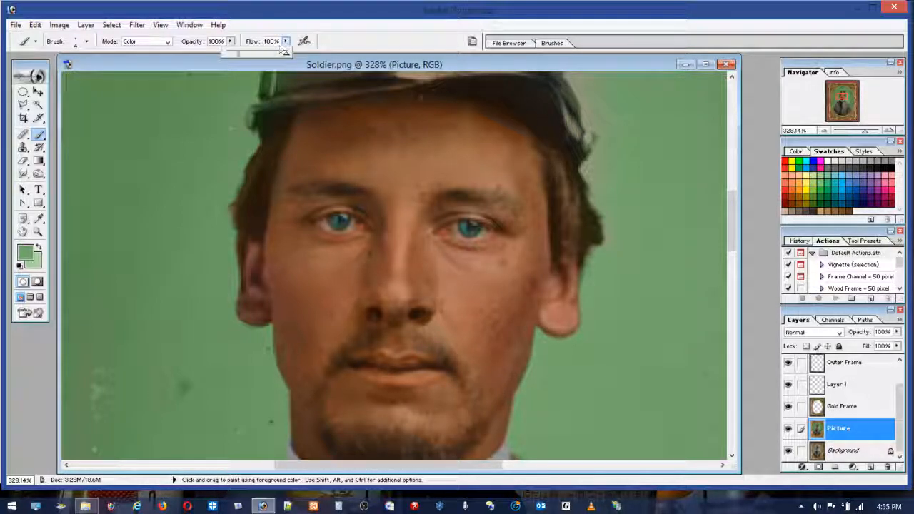
pyautogui.click(228, 55)
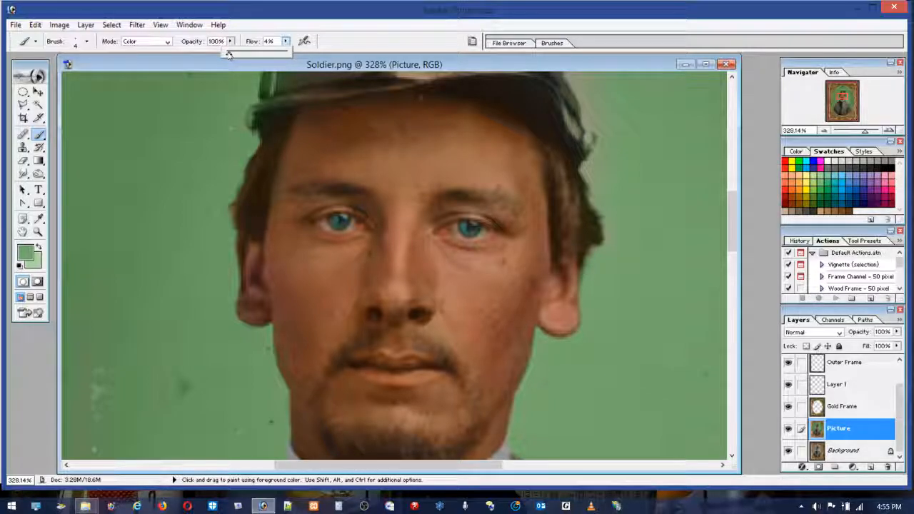
pyautogui.click(233, 211)
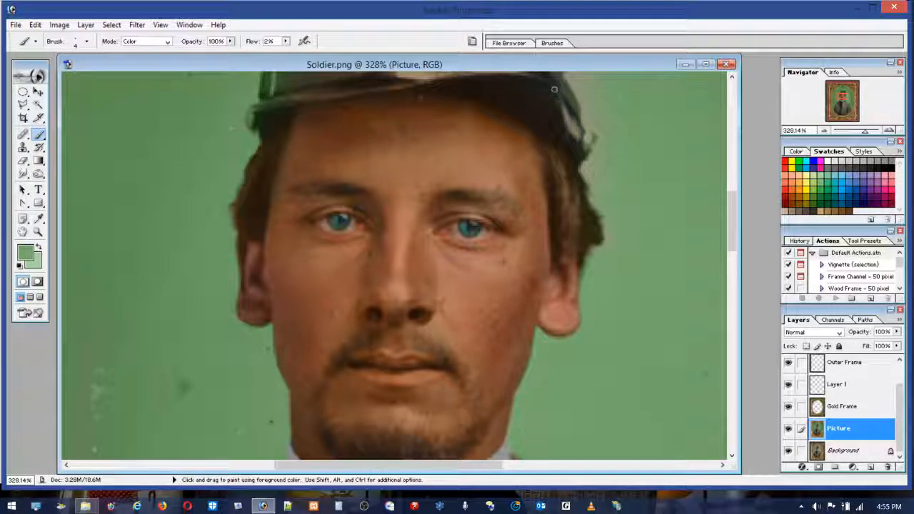
# Step: Raise the flow to 99% and paint white over the cap's side buckle and strap to remove the green tint
pyautogui.scroll(4, 292, 241)
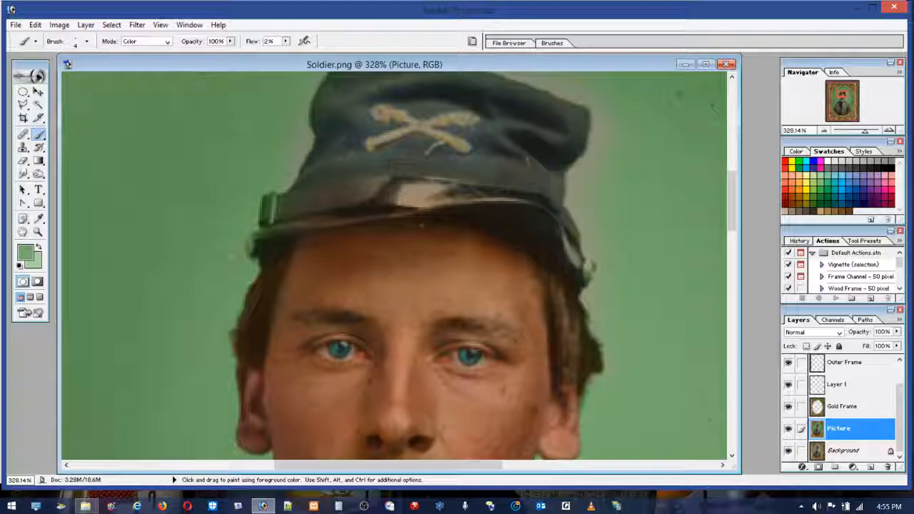
pyautogui.press('x')
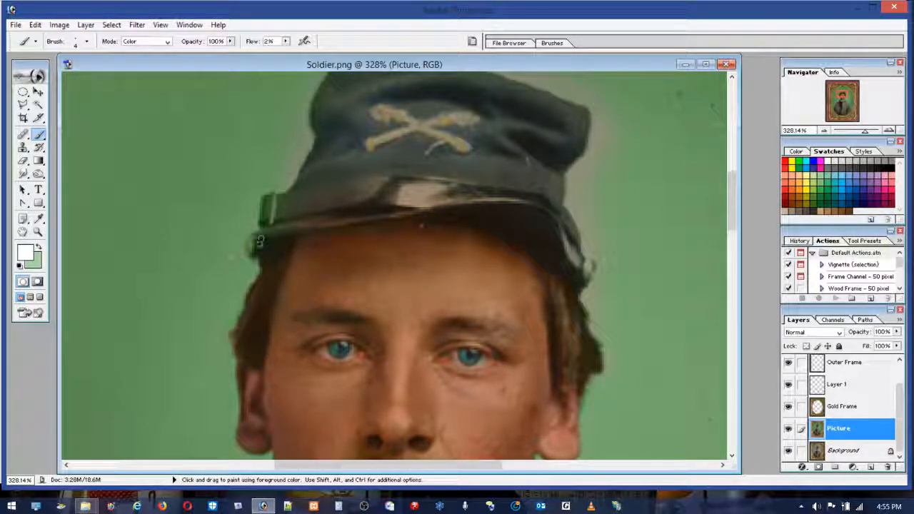
pyautogui.click(285, 40)
pyautogui.moveTo(282, 52); pyautogui.dragTo(344, 53)
pyautogui.click(284, 197)
pyautogui.moveTo(283, 195); pyautogui.dragTo(292, 200)
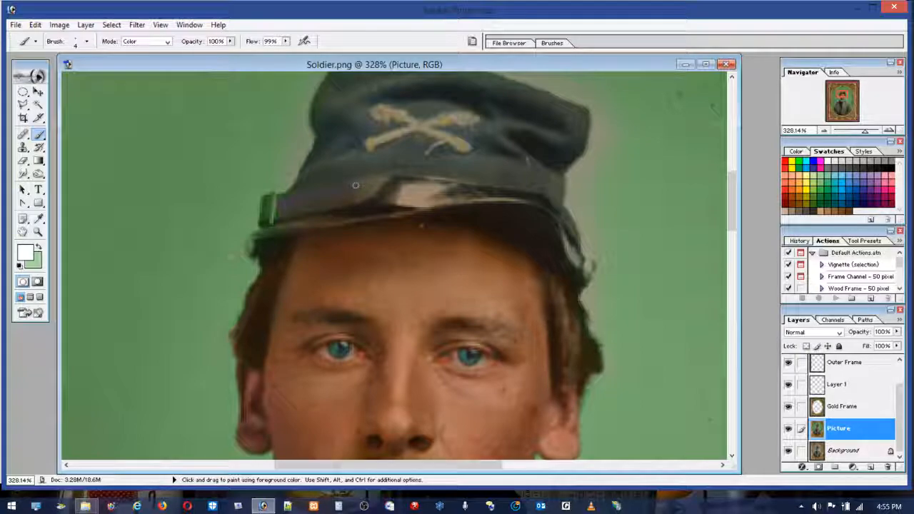
pyautogui.moveTo(272, 195)
pyautogui.mouseDown()
pyautogui.moveTo(264, 208)
pyautogui.moveTo(271, 227)
pyautogui.moveTo(271, 201)
pyautogui.mouseUp()
# Step: Paint the cap's visor and chin strap with black to neutralise their tint, undoing a stray stroke
pyautogui.click(892, 170)
pyautogui.moveTo(272, 261); pyautogui.dragTo(268, 266)
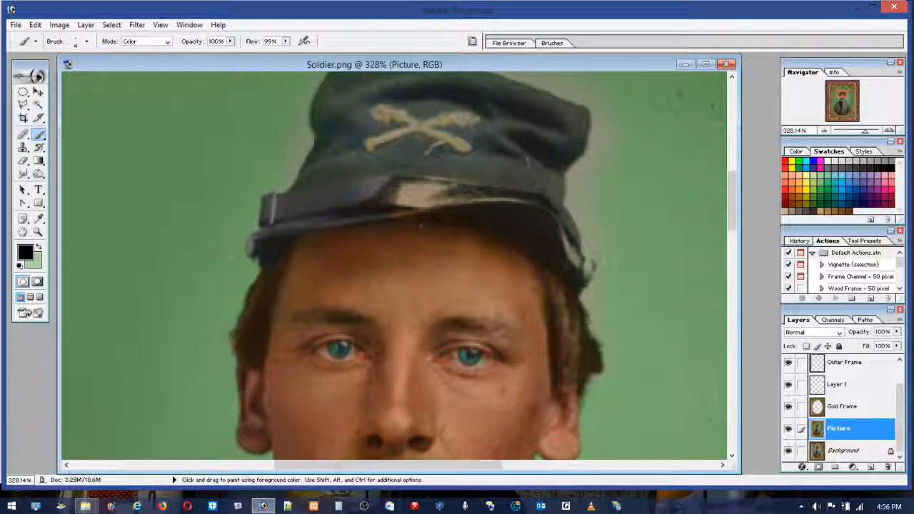
pyautogui.click(35, 25)
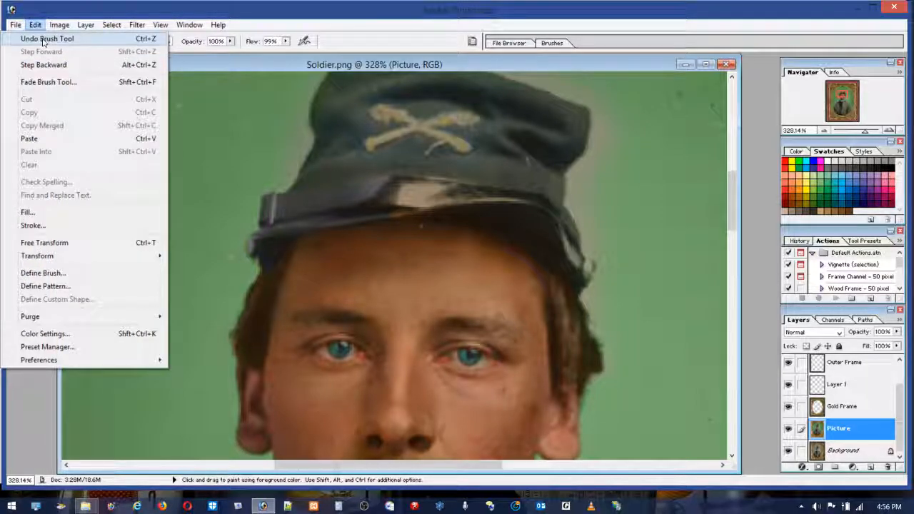
pyautogui.click(45, 39)
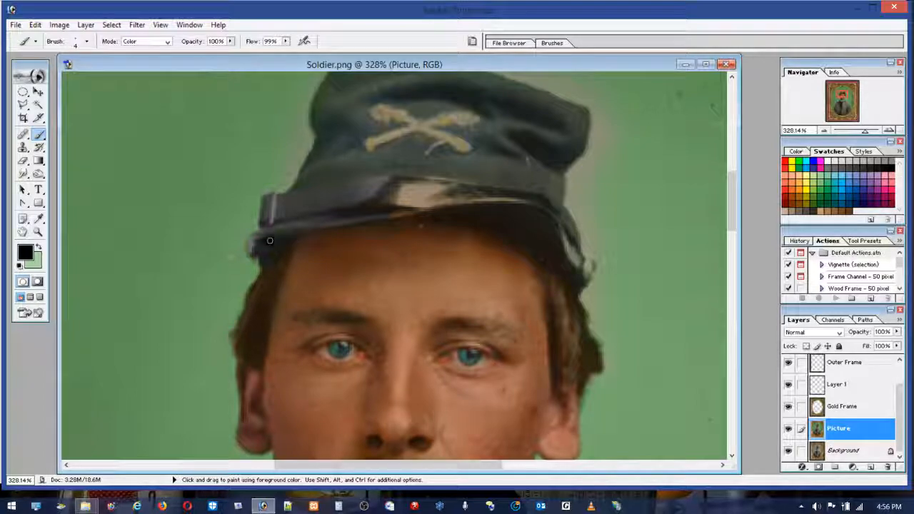
pyautogui.moveTo(390, 216)
pyautogui.mouseDown()
pyautogui.moveTo(382, 207)
pyautogui.moveTo(418, 200)
pyautogui.moveTo(393, 193)
pyautogui.mouseUp()
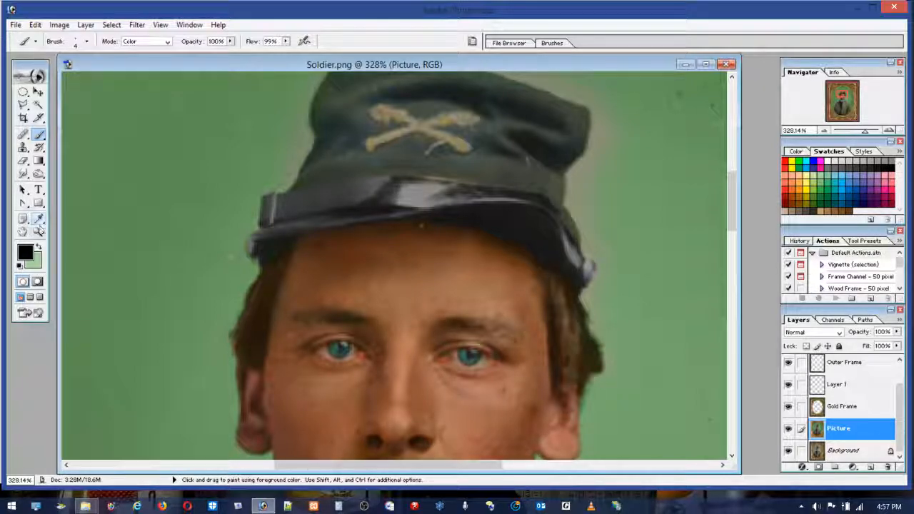
# Step: Paint the uncoloured background beside both lower sleeves green with a 14 px brush
pyautogui.doubleClick(37, 232)
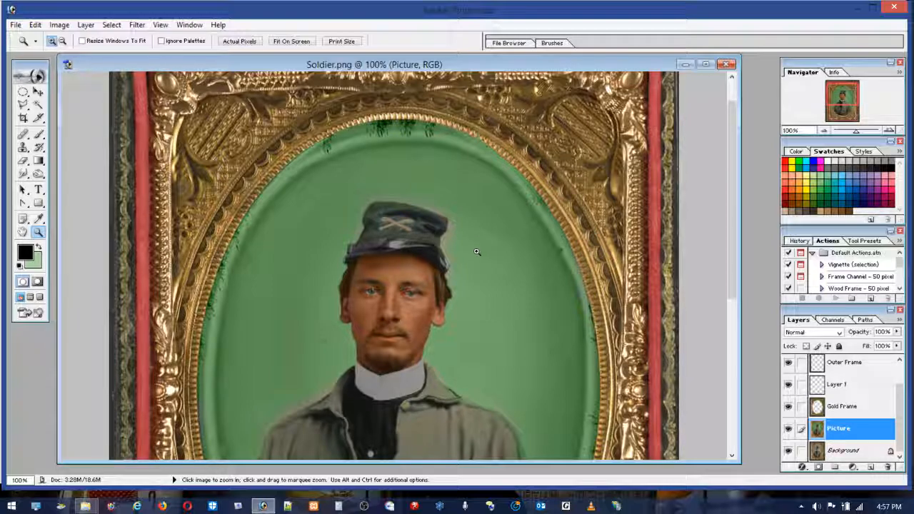
pyautogui.scroll(-6, 387, 379)
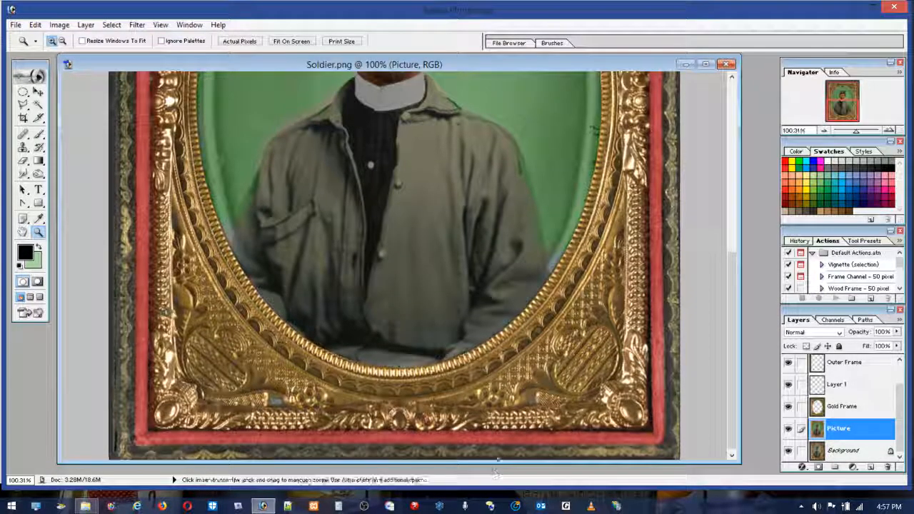
pyautogui.moveTo(527, 210); pyautogui.dragTo(585, 334)
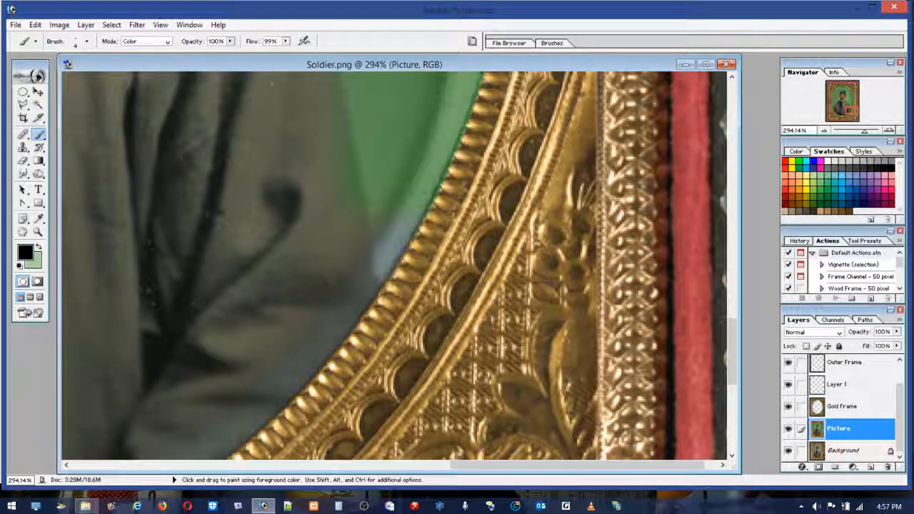
pyautogui.click(76, 42)
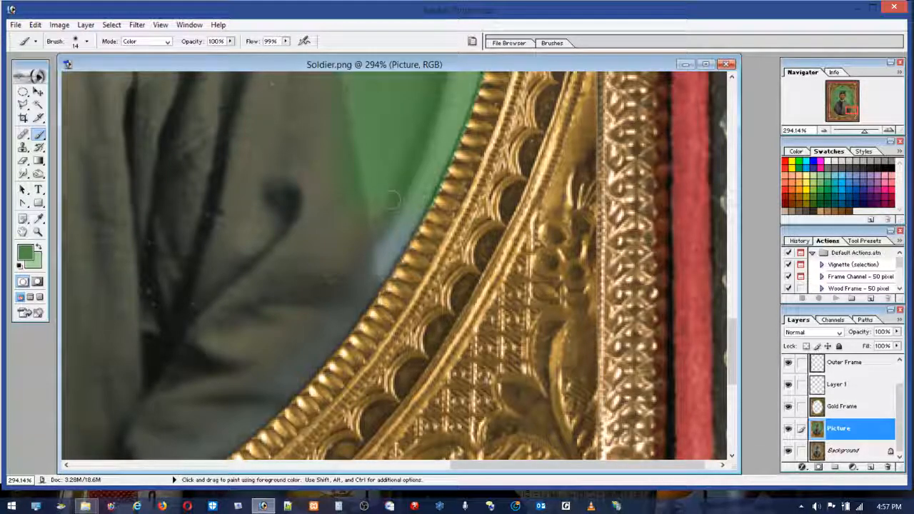
pyautogui.moveTo(382, 239); pyautogui.dragTo(392, 207)
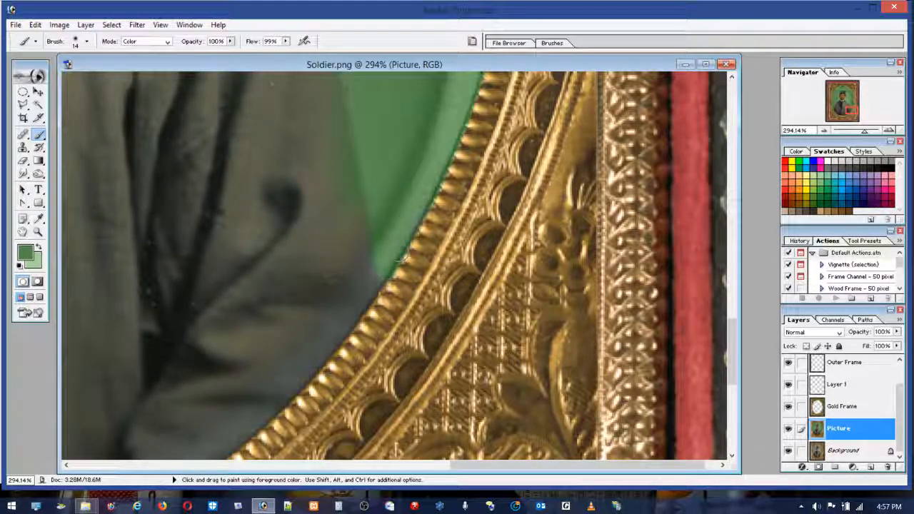
pyautogui.moveTo(425, 471); pyautogui.dragTo(161, 469)
pyautogui.moveTo(233, 191)
pyautogui.mouseDown()
pyautogui.moveTo(257, 171)
pyautogui.moveTo(255, 126)
pyautogui.mouseUp()
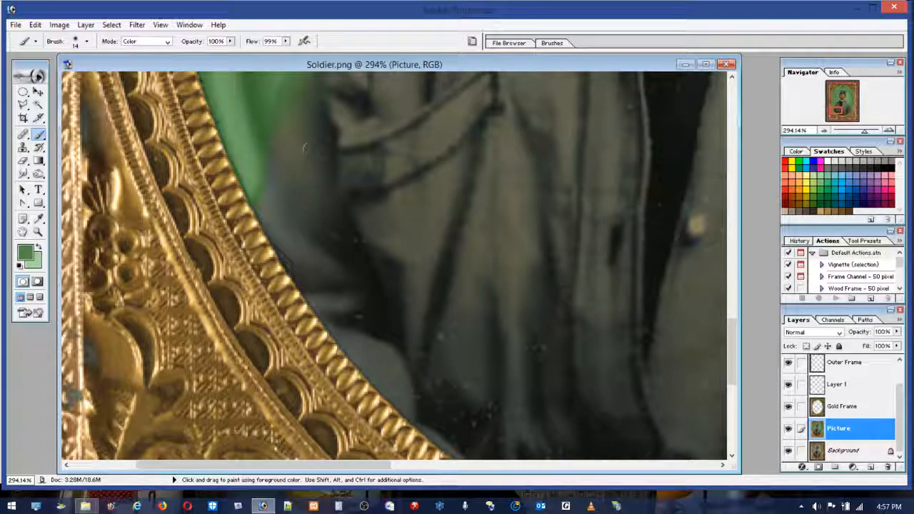
# Step: Switch the brush to Normal mode and try green over the dark stain on the background's upper-left rim, undoing the last stroke
pyautogui.doubleClick(38, 232)
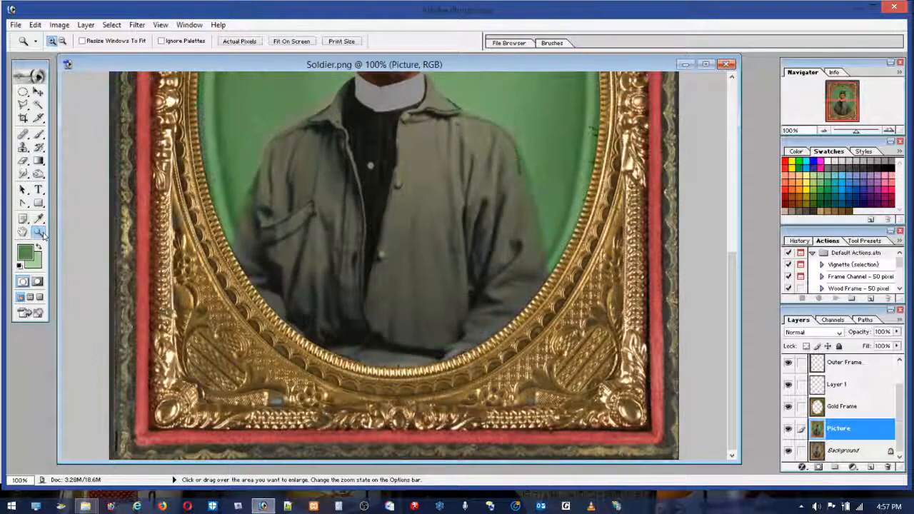
pyautogui.doubleClick(22, 231)
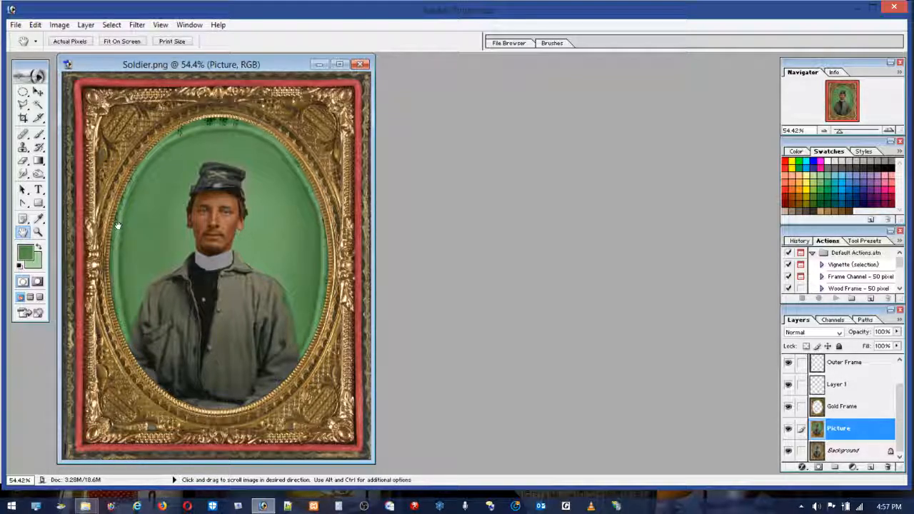
pyautogui.click(38, 232)
pyautogui.moveTo(140, 172); pyautogui.dragTo(109, 248)
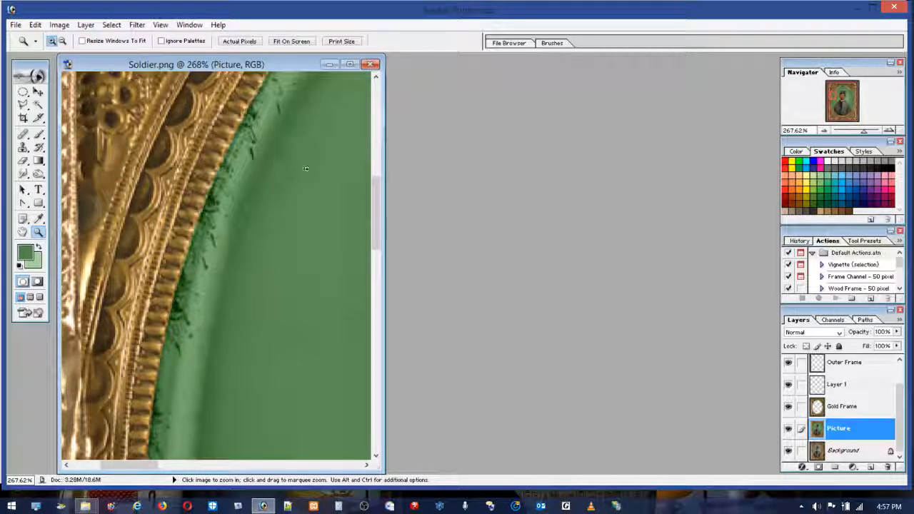
pyautogui.moveTo(373, 213); pyautogui.dragTo(375, 164)
pyautogui.moveTo(384, 205); pyautogui.dragTo(663, 203)
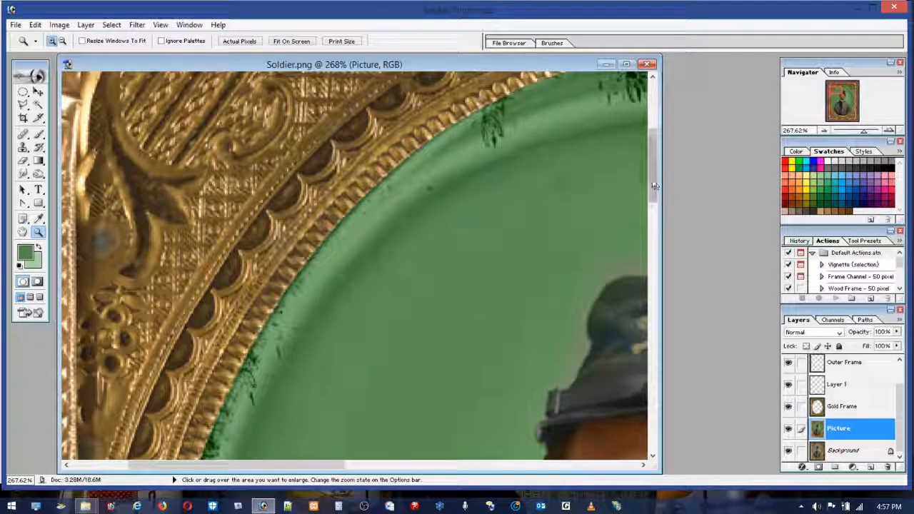
pyautogui.moveTo(338, 465); pyautogui.dragTo(447, 479)
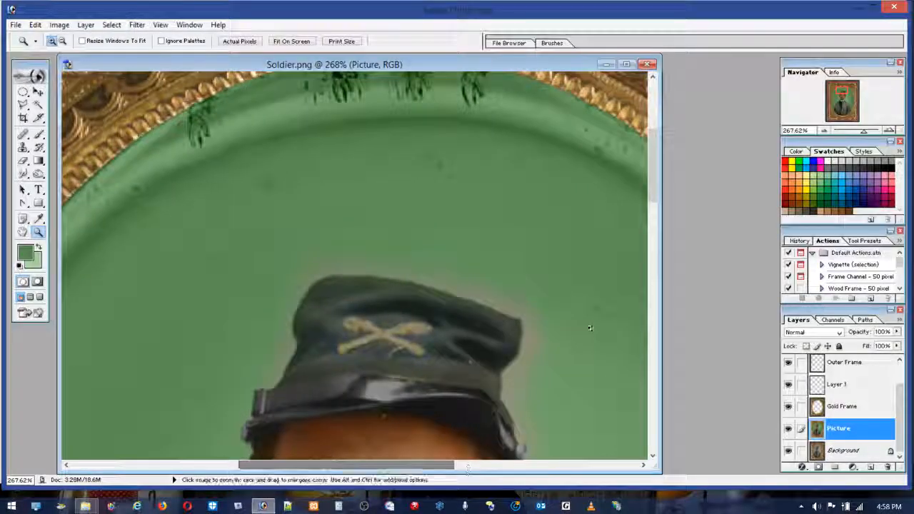
pyautogui.scroll(5, 637, 198)
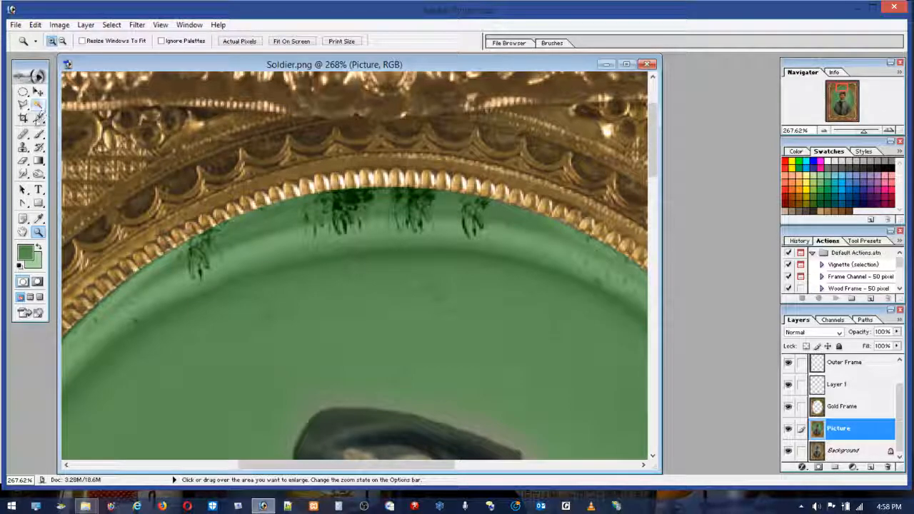
pyautogui.press('b')
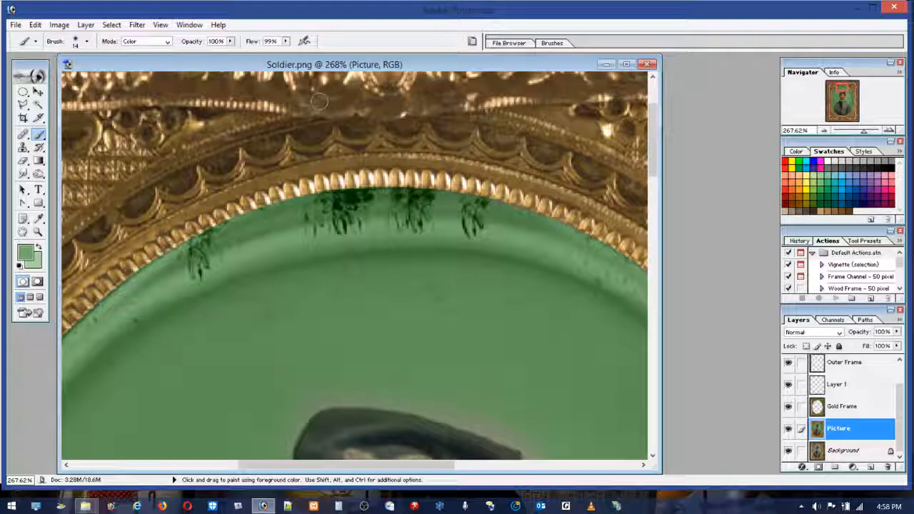
pyautogui.click(168, 41)
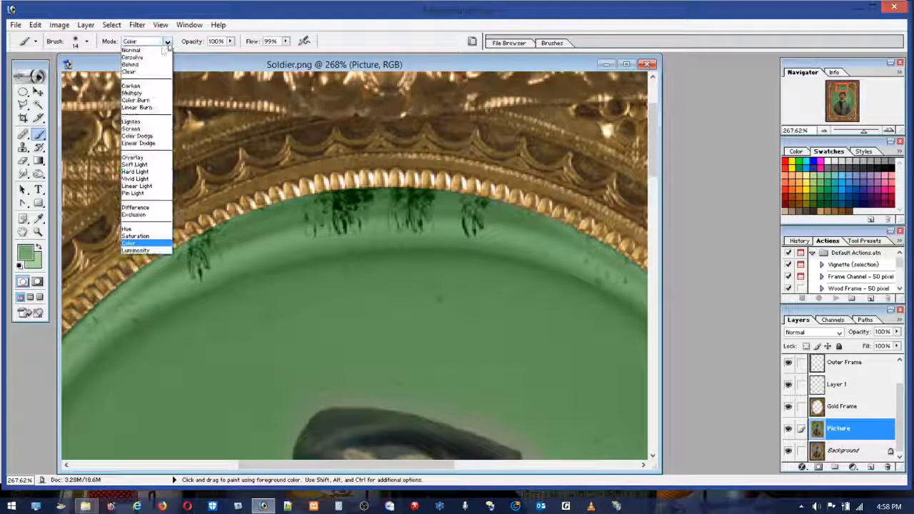
pyautogui.click(132, 47)
pyautogui.moveTo(204, 275)
pyautogui.mouseDown()
pyautogui.moveTo(203, 261)
pyautogui.moveTo(191, 271)
pyautogui.moveTo(219, 257)
pyautogui.mouseUp()
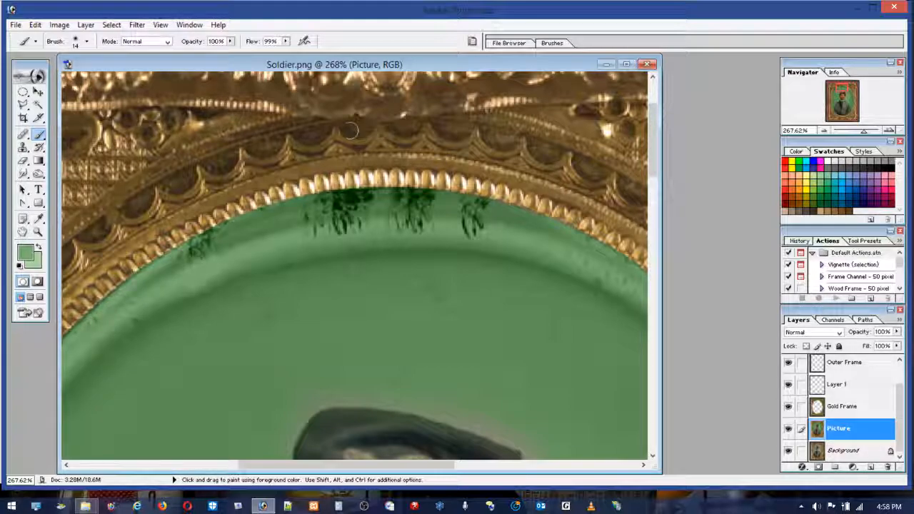
pyautogui.click(34, 25)
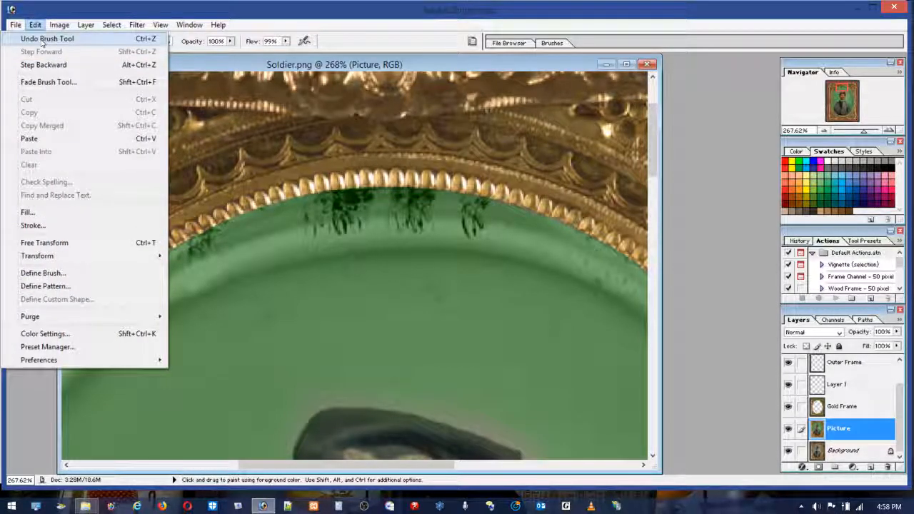
pyautogui.click(40, 39)
# Step: Set the brush flow to 15% and paint green over the lower tips of the dark stains along the background's upper rim
pyautogui.click(284, 42)
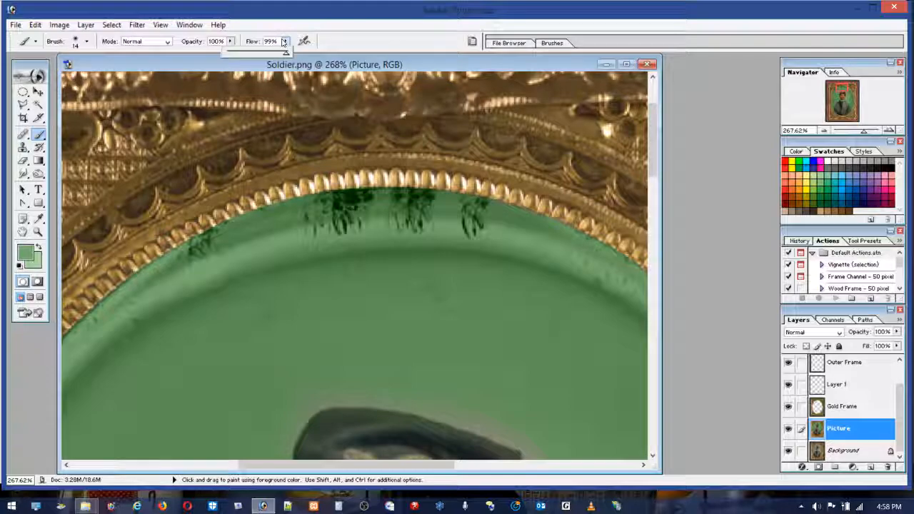
pyautogui.moveTo(241, 55); pyautogui.dragTo(236, 54)
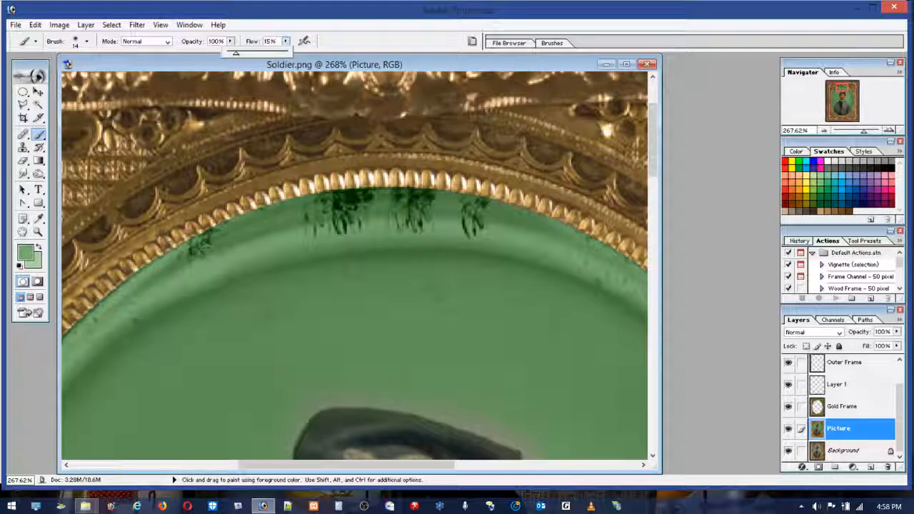
pyautogui.click(205, 247)
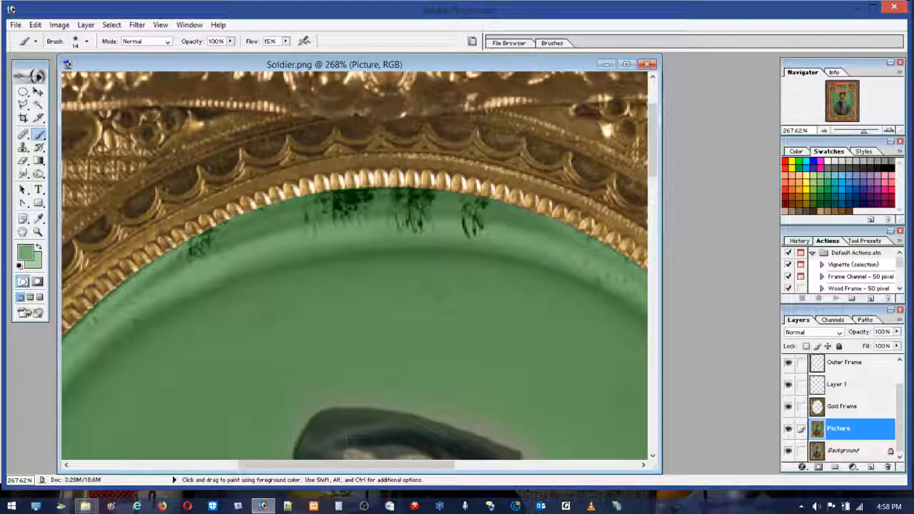
pyautogui.moveTo(472, 228); pyautogui.dragTo(467, 233)
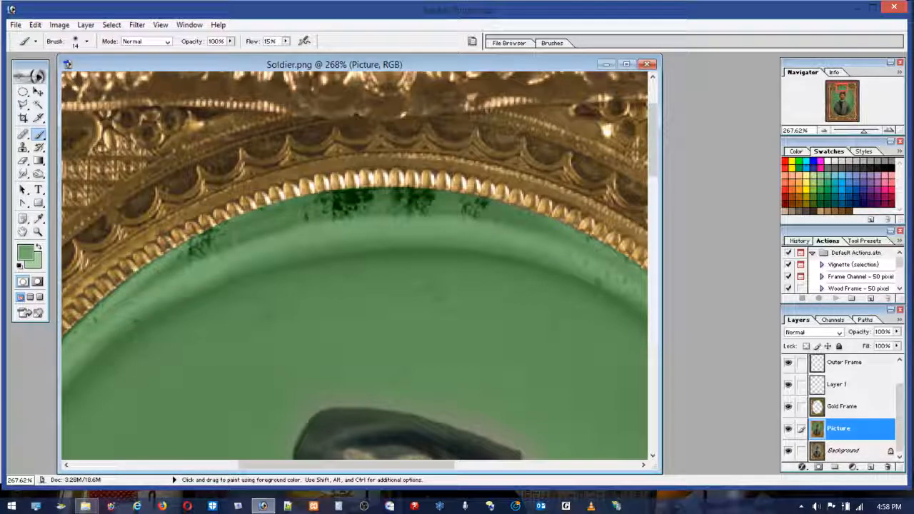
# Step: Sample nearby background greens and paint over the dark stain on the upper-left curve of the oval's rim
pyautogui.keyDown('alt'); pyautogui.click(222, 262); pyautogui.keyUp('alt')
pyautogui.click(205, 252)
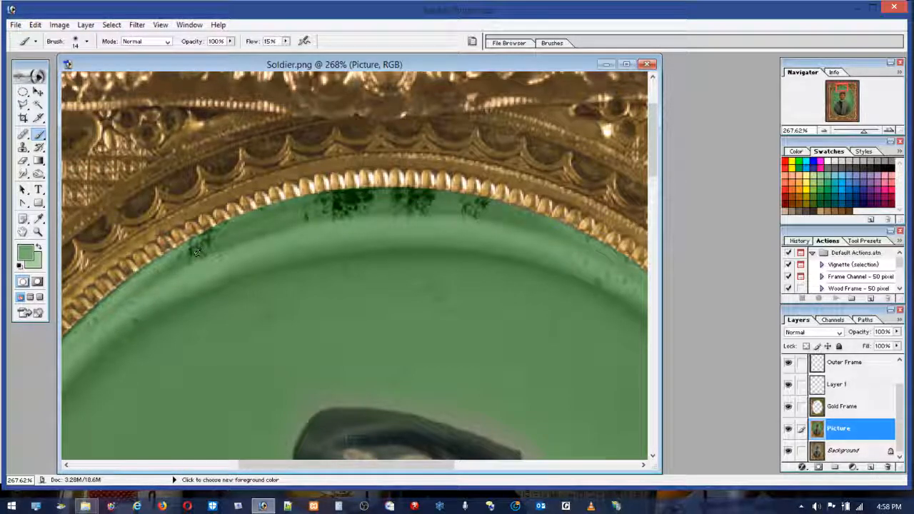
pyautogui.keyDown('alt'); pyautogui.click(183, 263); pyautogui.keyUp('alt')
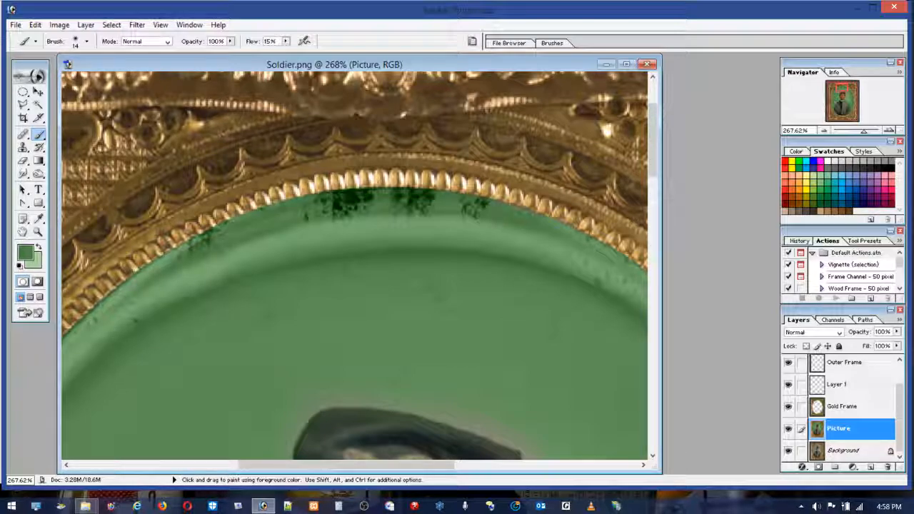
pyautogui.click(211, 237)
pyautogui.click(196, 249)
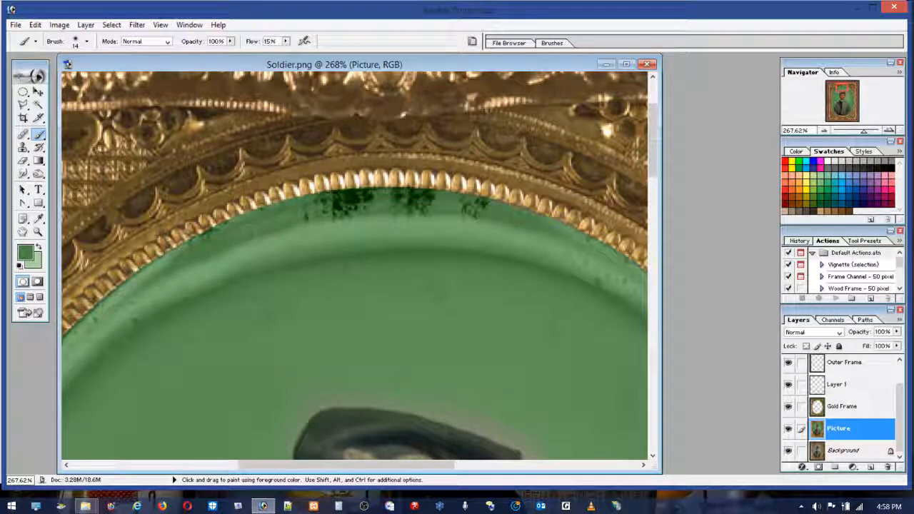
pyautogui.click(204, 246)
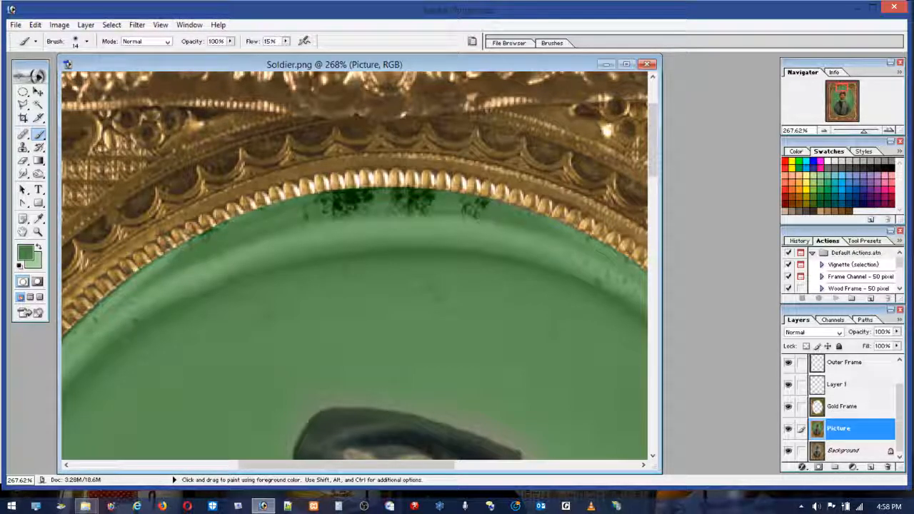
# Step: Paint matching greens over the remaining stains directly under the gold frame, along the oval's top and upper-left edge
pyautogui.moveTo(468, 206); pyautogui.dragTo(482, 206)
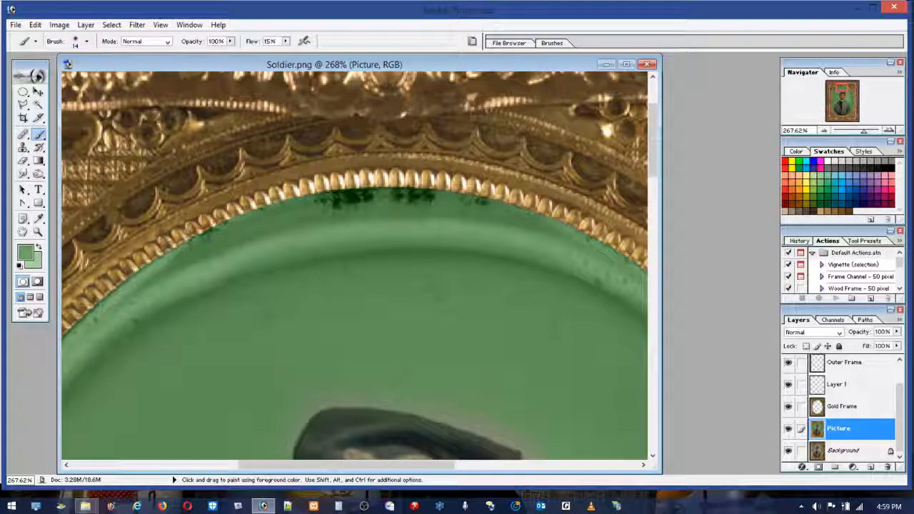
pyautogui.keyDown('alt'); pyautogui.click(448, 205); pyautogui.keyUp('alt')
pyautogui.moveTo(429, 202)
pyautogui.mouseDown()
pyautogui.moveTo(333, 202)
pyautogui.moveTo(416, 196)
pyautogui.moveTo(385, 193)
pyautogui.moveTo(407, 188)
pyautogui.moveTo(481, 202)
pyautogui.moveTo(451, 187)
pyautogui.mouseUp()
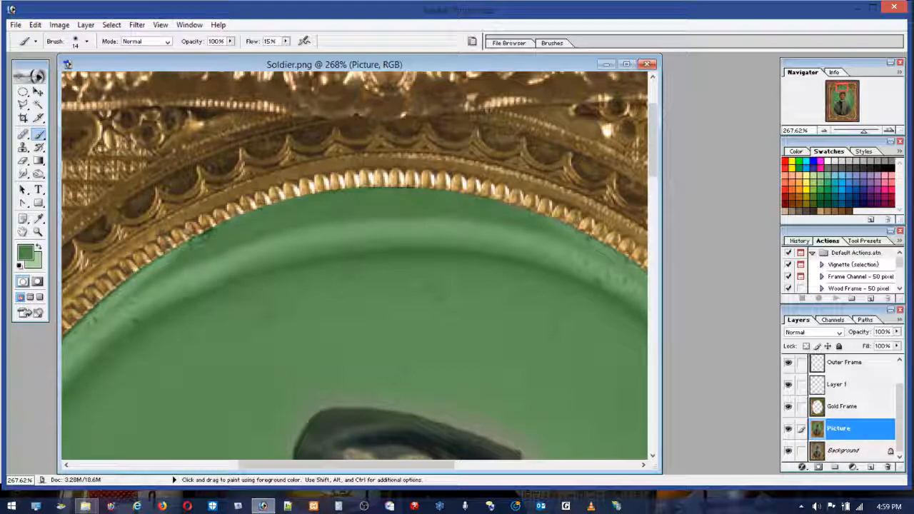
pyautogui.keyDown('alt'); pyautogui.click(157, 262); pyautogui.keyUp('alt')
pyautogui.moveTo(161, 258)
pyautogui.mouseDown()
pyautogui.moveTo(207, 232)
pyautogui.moveTo(189, 237)
pyautogui.mouseUp()
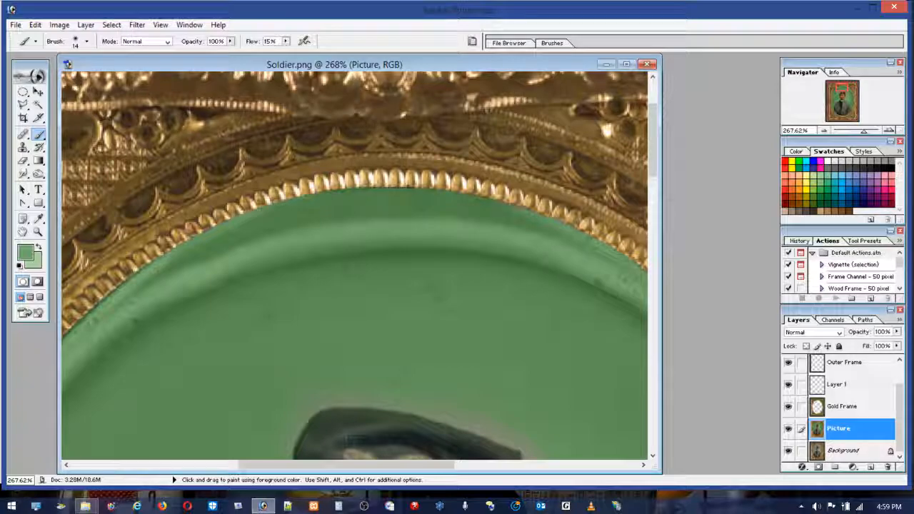
pyautogui.keyDown('alt'); pyautogui.click(448, 198); pyautogui.keyUp('alt')
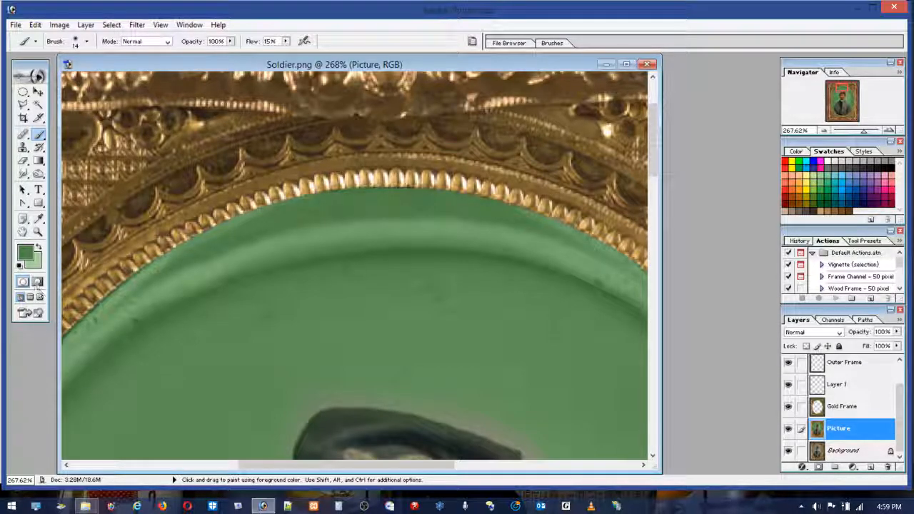
# Step: Start a Color Range selection on the Picture layer and sample the green background beside the soldier
pyautogui.doubleClick(39, 233)
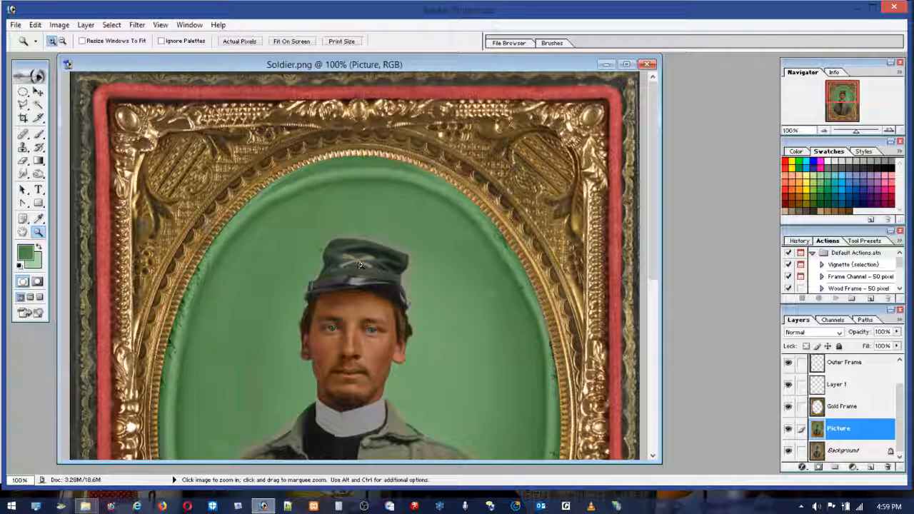
pyautogui.doubleClick(22, 232)
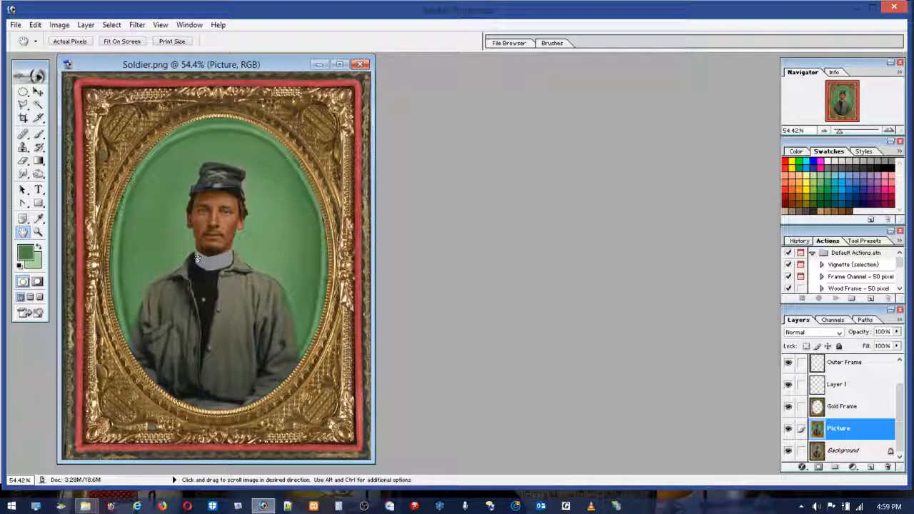
pyautogui.click(117, 25)
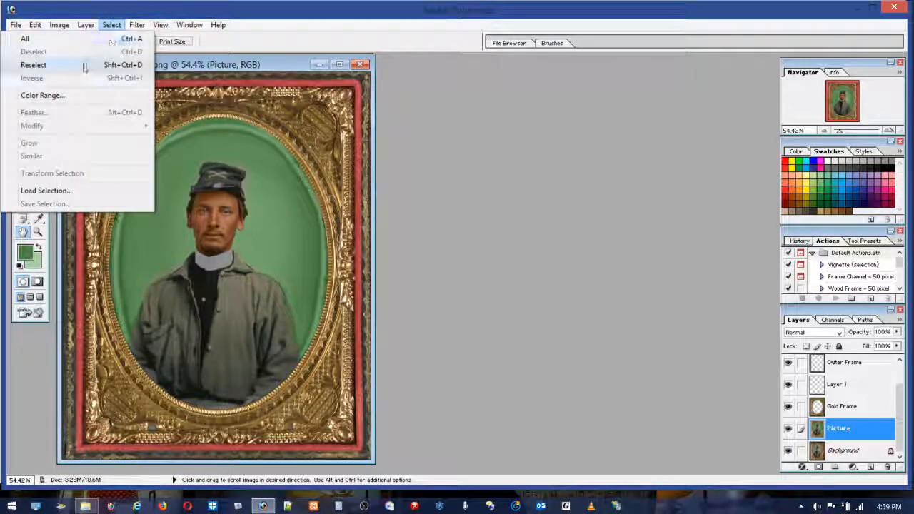
pyautogui.click(43, 95)
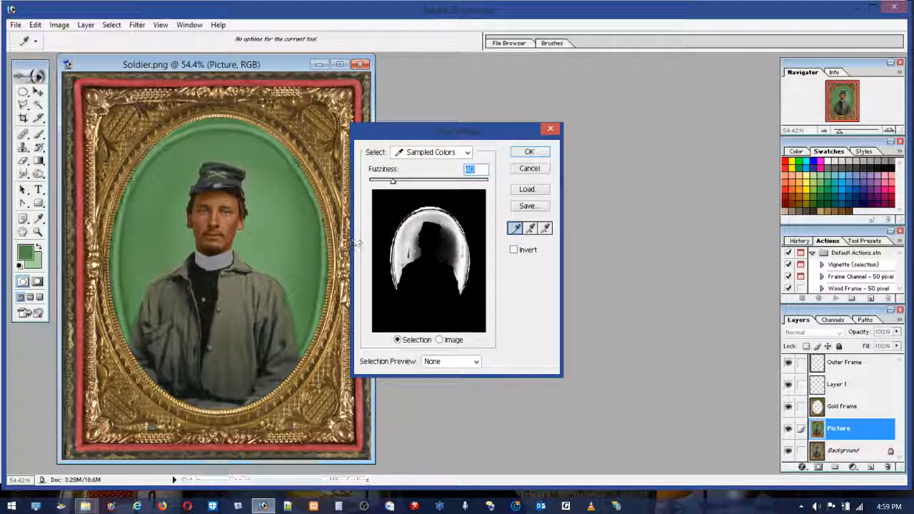
pyautogui.click(307, 214)
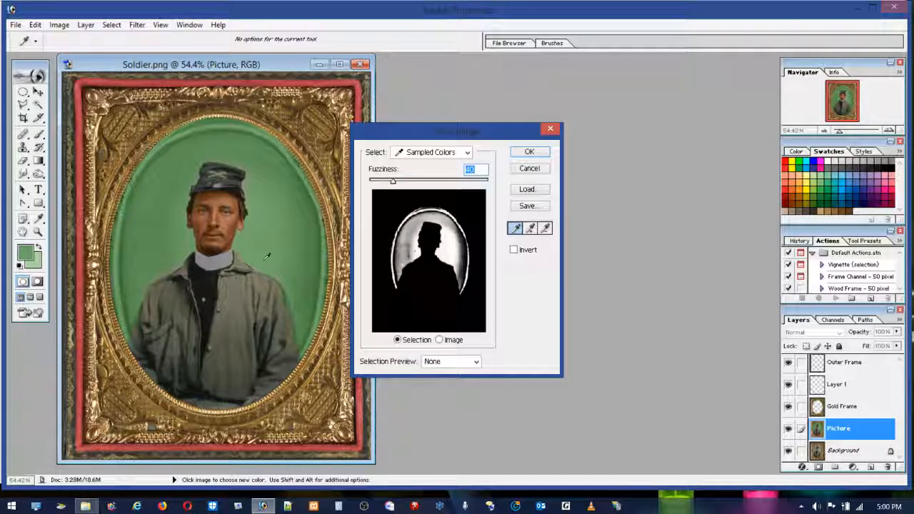
# Step: Try to subtract the green of the background's rim from the sampled color range
pyautogui.press('ctrl')
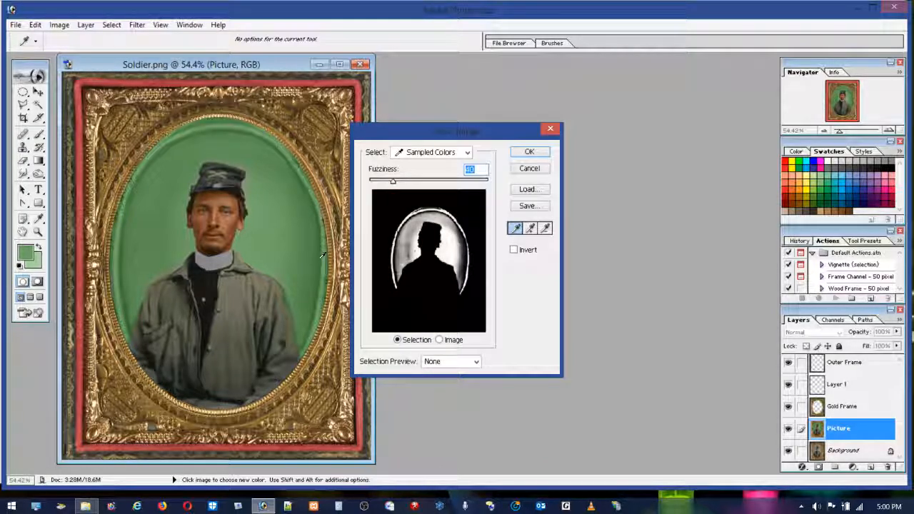
pyautogui.keyDown('alt'); pyautogui.click(321, 258); pyautogui.keyUp('alt')
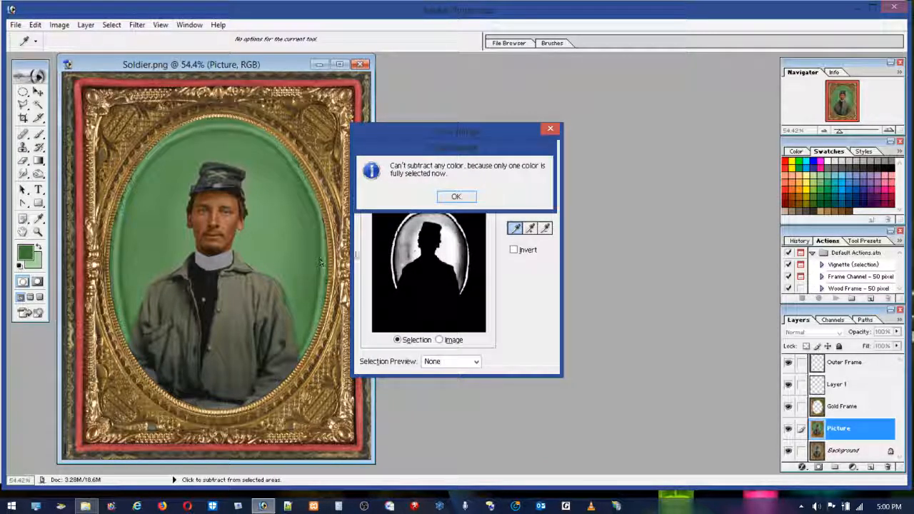
pyautogui.click(456, 197)
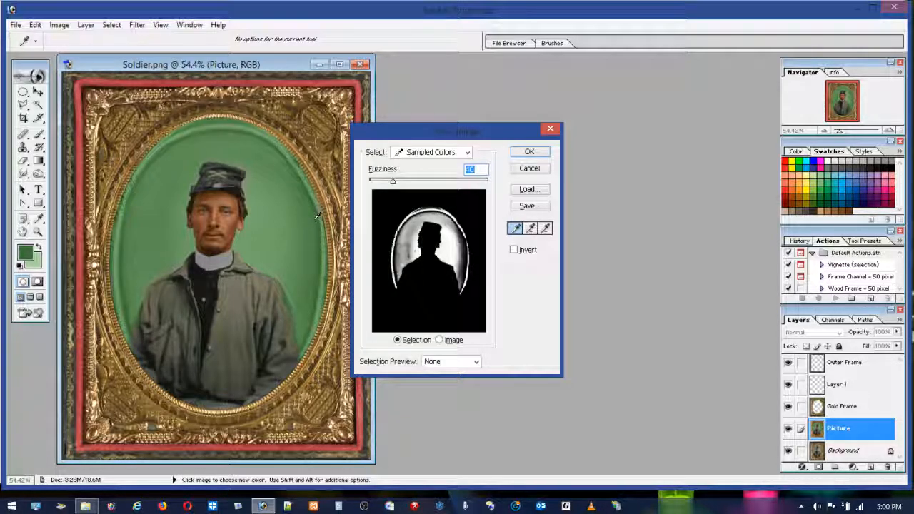
# Step: Add more greens from the background and its rim to the color range, undoing the last sample
pyautogui.keyDown('shift'); pyautogui.click(317, 215); pyautogui.keyUp('shift')
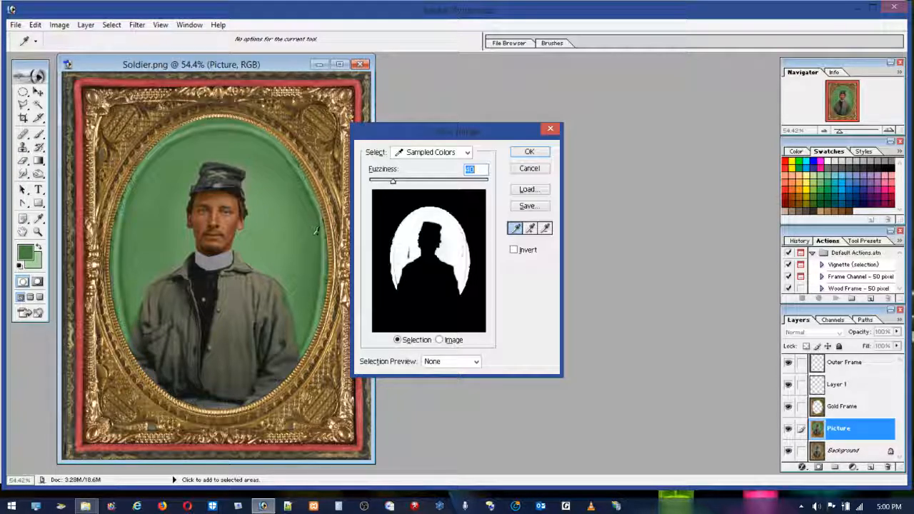
pyautogui.keyDown('shift'); pyautogui.click(164, 243); pyautogui.keyUp('shift')
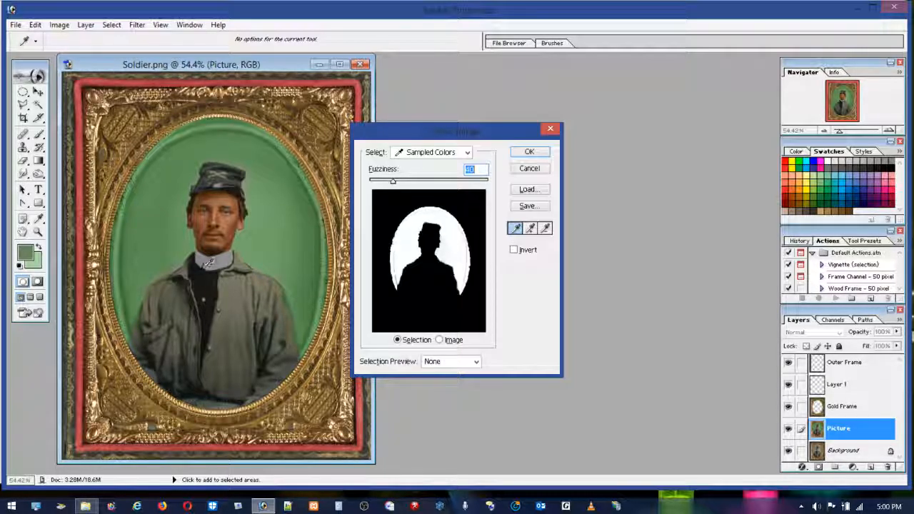
pyautogui.keyDown('shift'); pyautogui.click(127, 304); pyautogui.keyUp('shift')
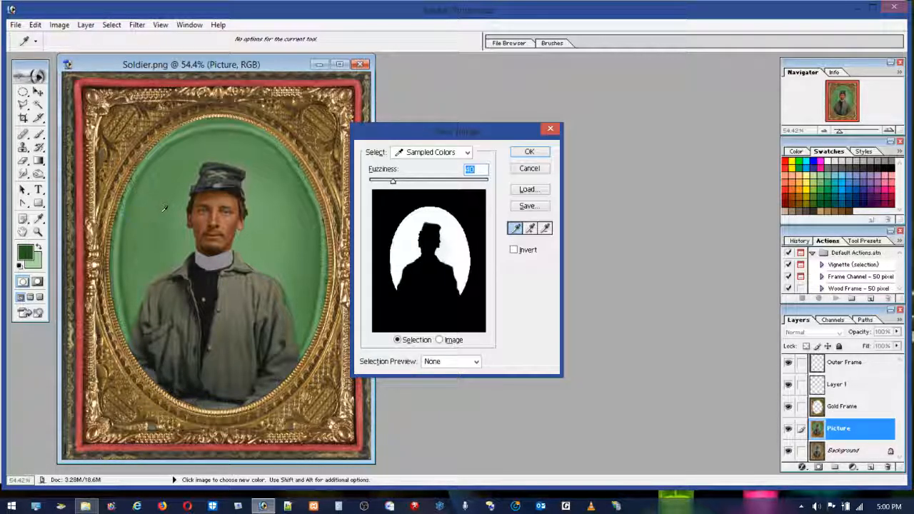
pyautogui.keyDown('shift'); pyautogui.click(114, 272); pyautogui.keyUp('shift')
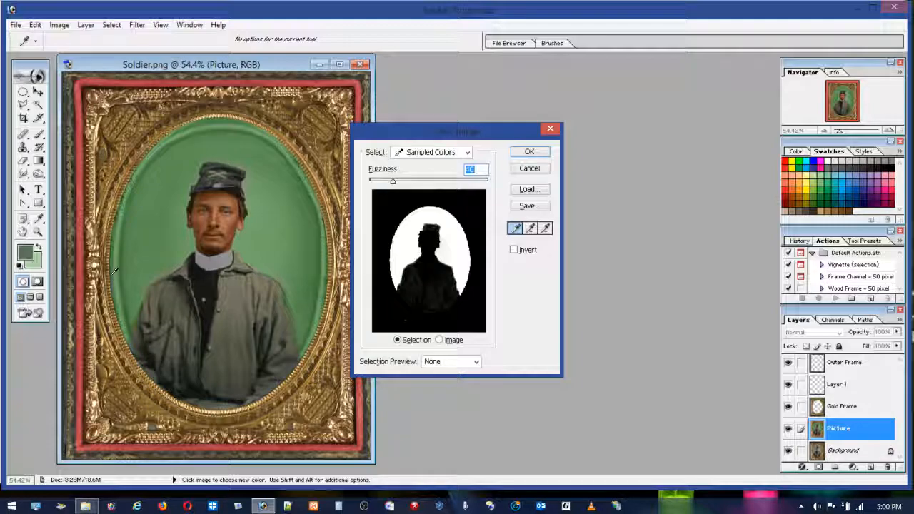
pyautogui.click(35, 24)
pyautogui.click(46, 39)
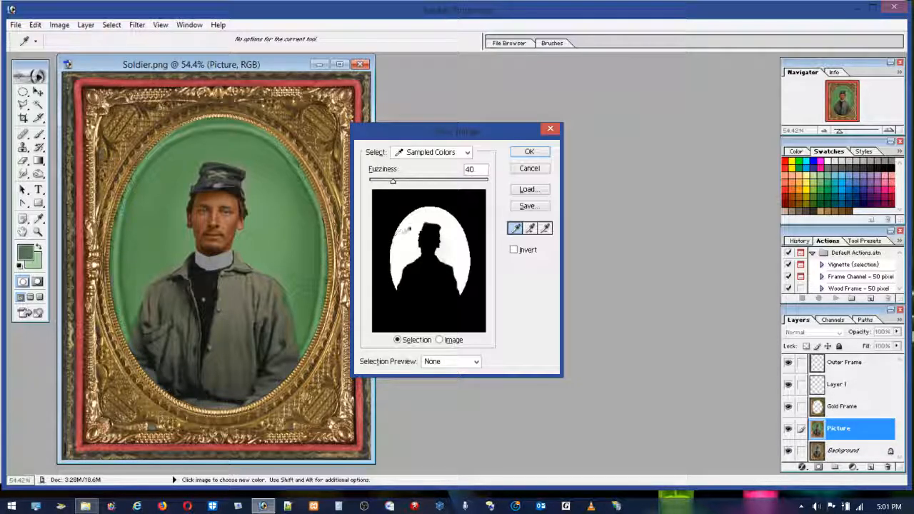
# Step: Apply the sampled color range as a selection and subtract a small sliver along the soldier's left-hand sleeve with the Polygonal Lasso
pyautogui.click(528, 152)
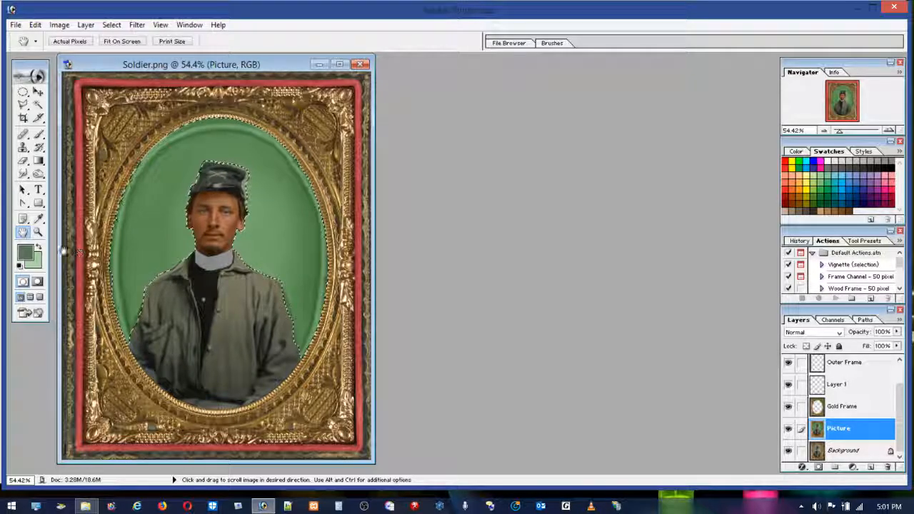
pyautogui.click(38, 233)
pyautogui.moveTo(78, 254); pyautogui.dragTo(158, 315)
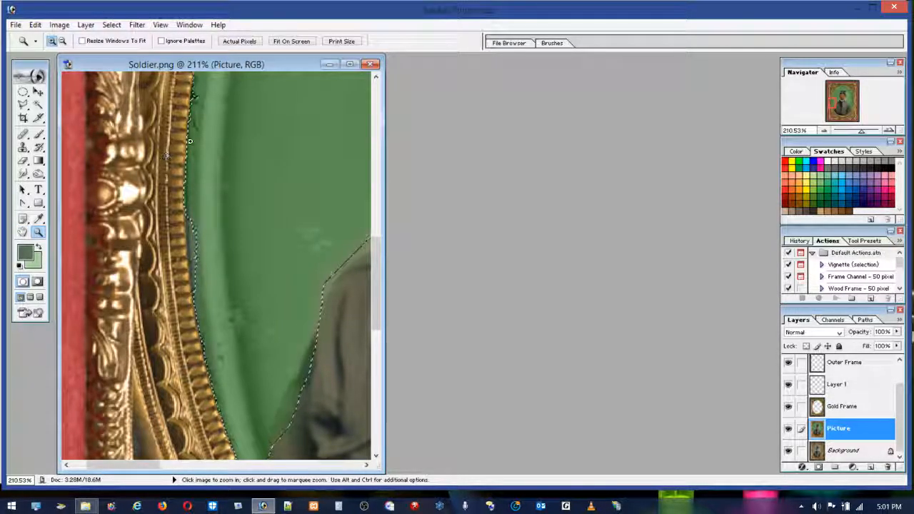
pyautogui.press('l')
pyautogui.hotkey('shift', 'l')
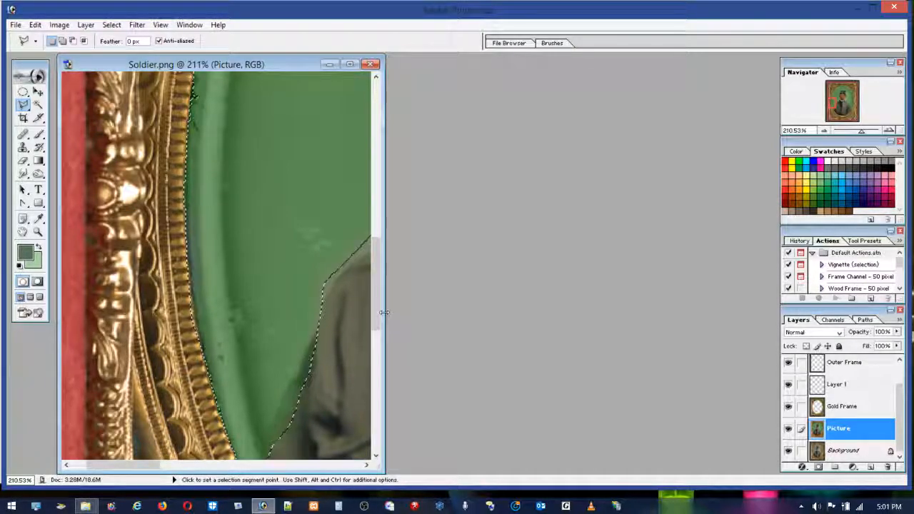
pyautogui.moveTo(381, 314); pyautogui.dragTo(512, 292)
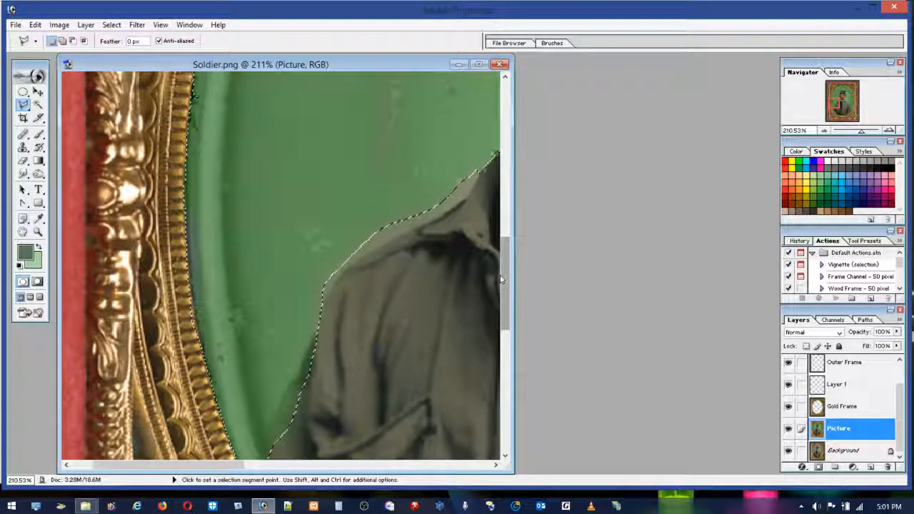
pyautogui.moveTo(502, 284); pyautogui.dragTo(506, 330)
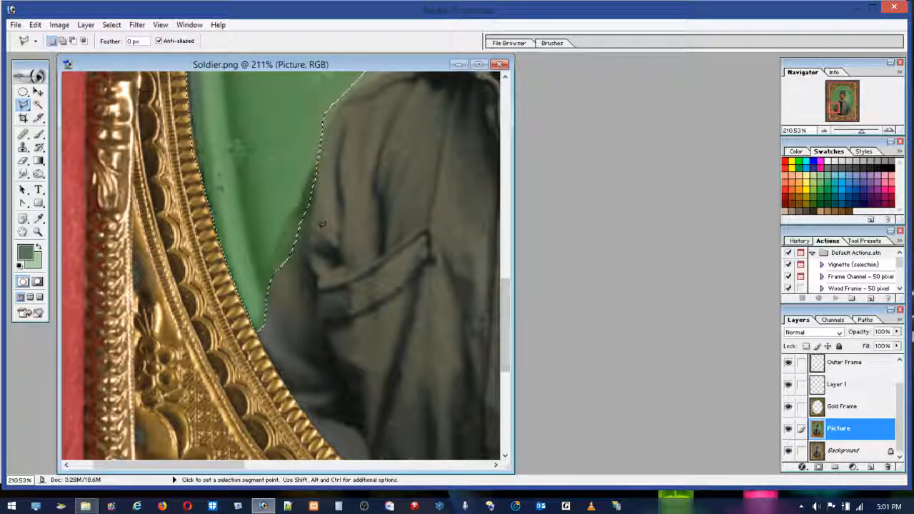
pyautogui.press('alt')
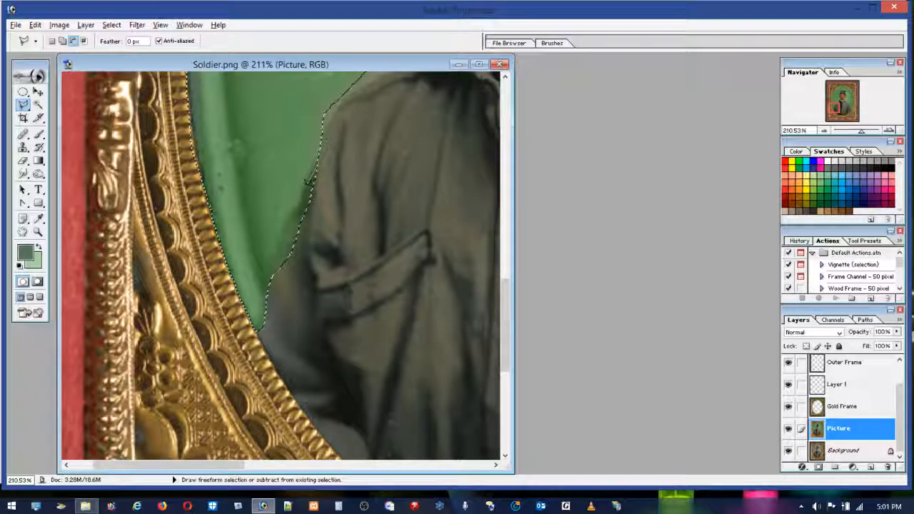
pyautogui.click(307, 186)
pyautogui.click(300, 216)
pyautogui.doubleClick(358, 226)
pyautogui.press('alt')
pyautogui.press('alt')
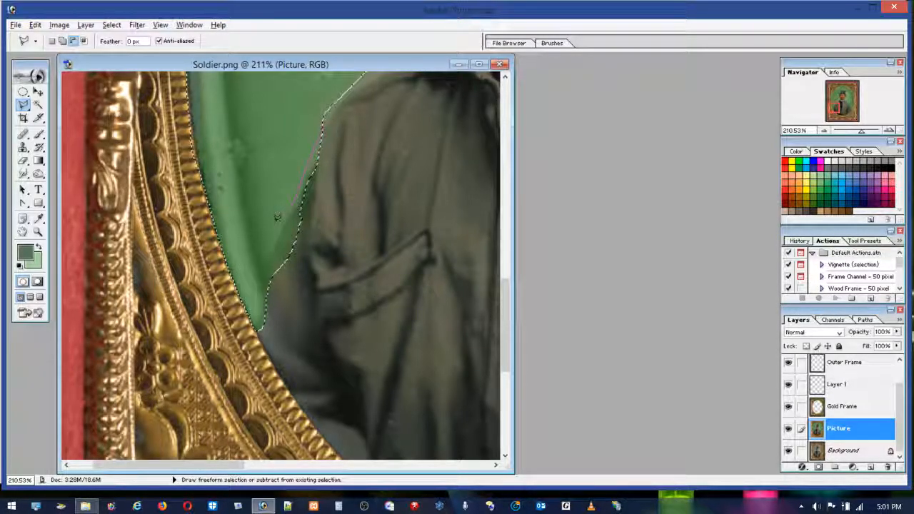
# Step: Subtract the remaining strip along the left-hand sleeve from the selection, from below the shoulder down to the gold frame
pyautogui.click(268, 246)
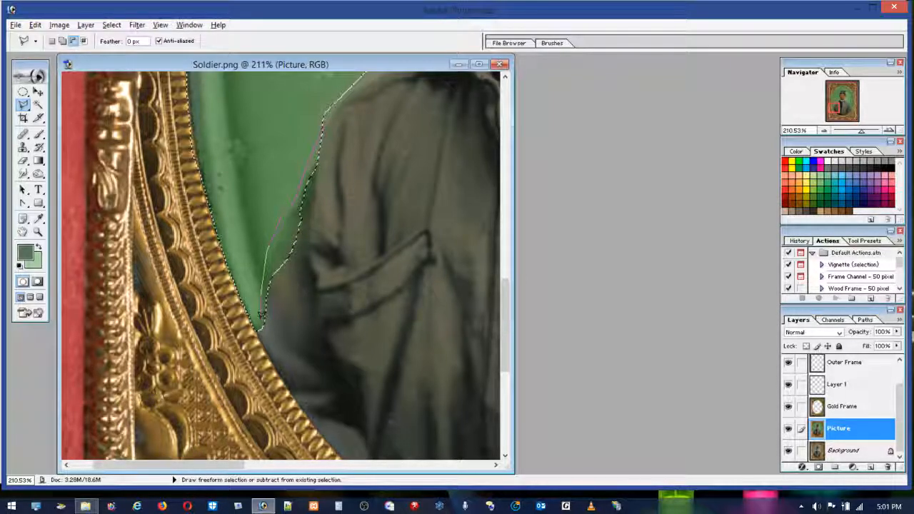
pyautogui.click(256, 330)
pyautogui.click(283, 368)
pyautogui.doubleClick(412, 143)
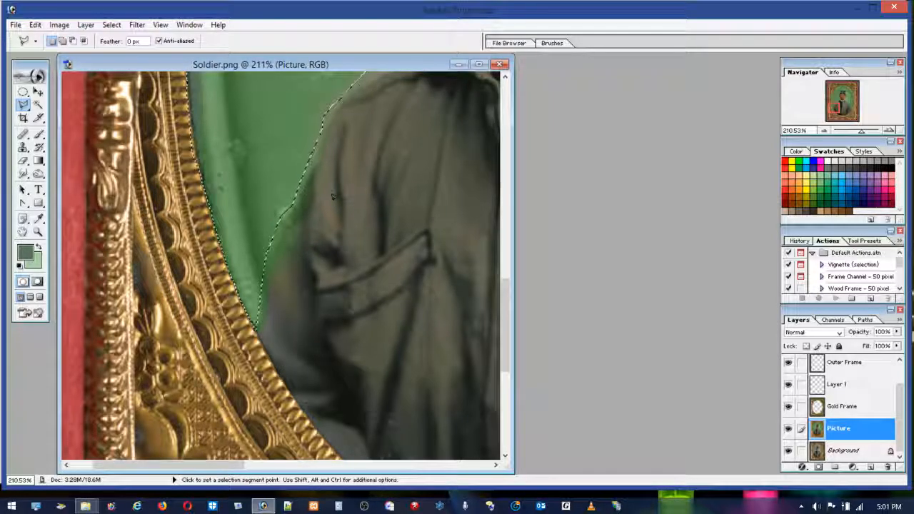
# Step: Add a small wedge of green background beside the left-hand elbow to the selection to smooth its notched edge
pyautogui.press('alt')
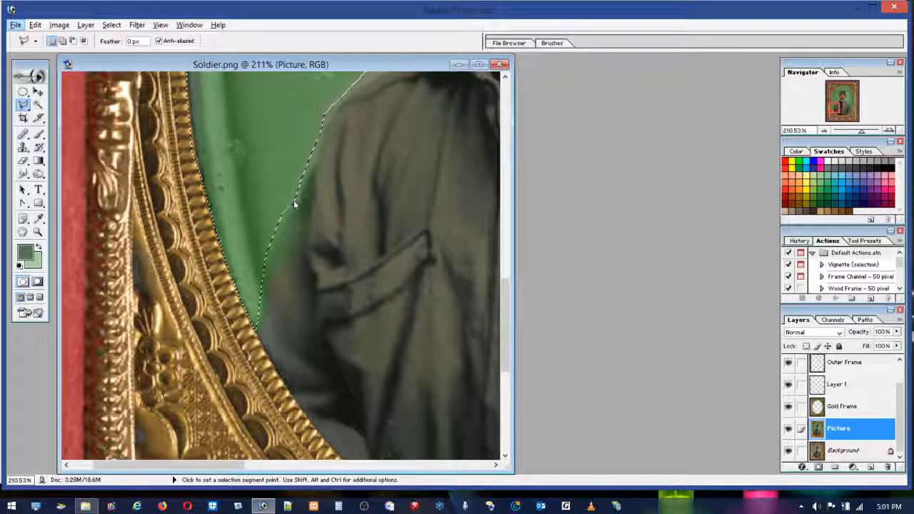
pyautogui.press('shift')
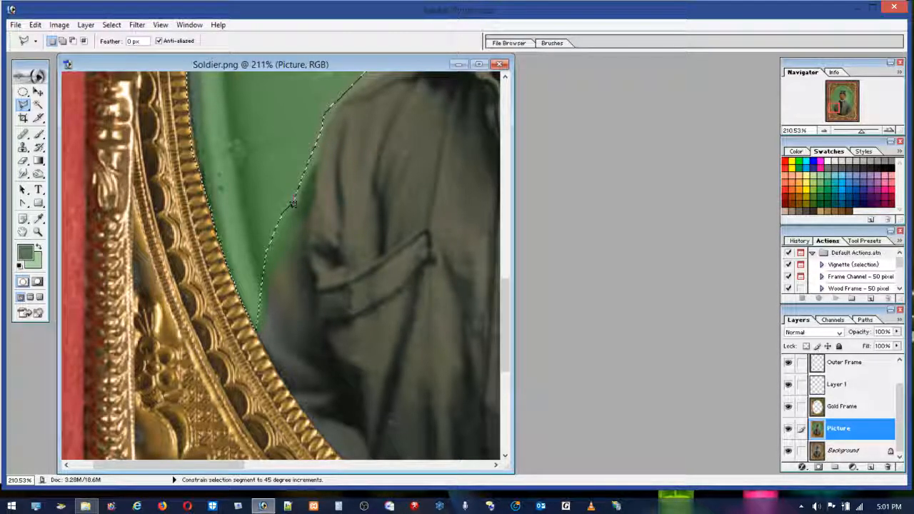
pyautogui.keyDown('shift'); pyautogui.click(280, 227); pyautogui.keyUp('shift')
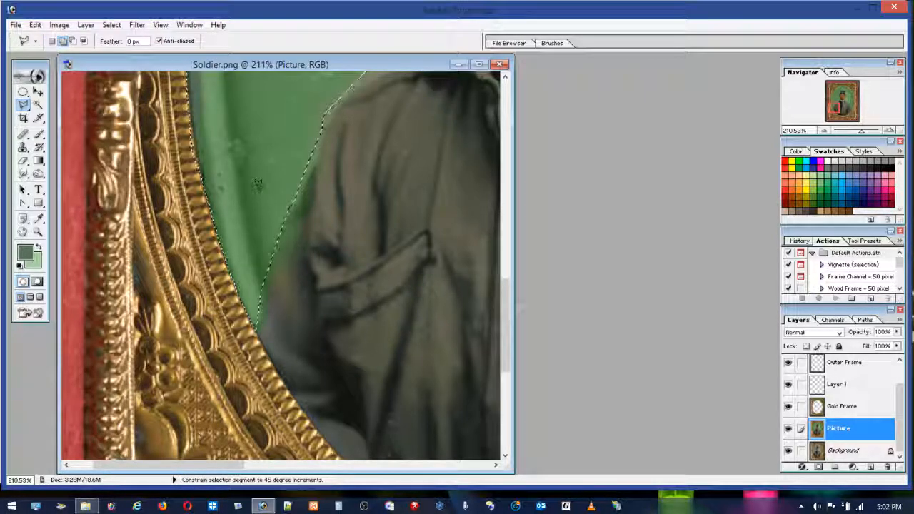
# Step: Add the missed background strips along the left-hand sleeve and the shoulder up to the collar to the selection
pyautogui.keyDown('shift'); pyautogui.click(258, 317); pyautogui.keyUp('shift')
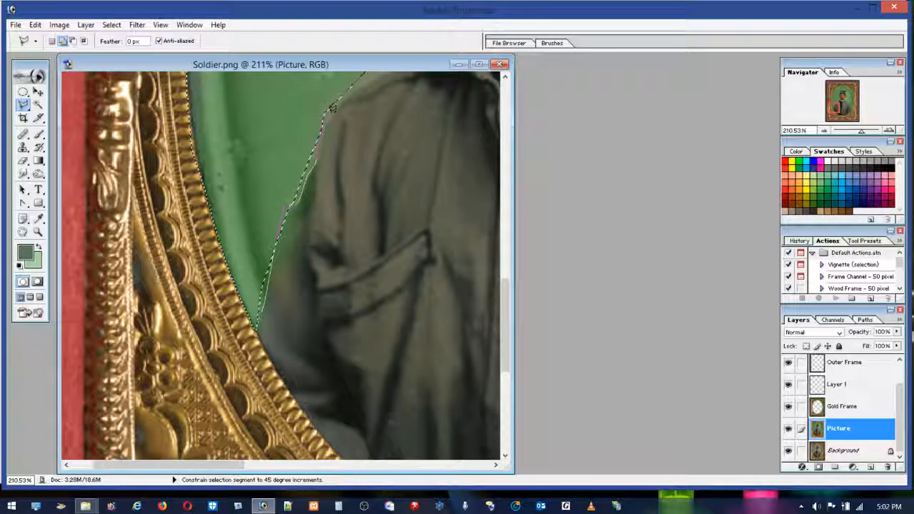
pyautogui.click(351, 88)
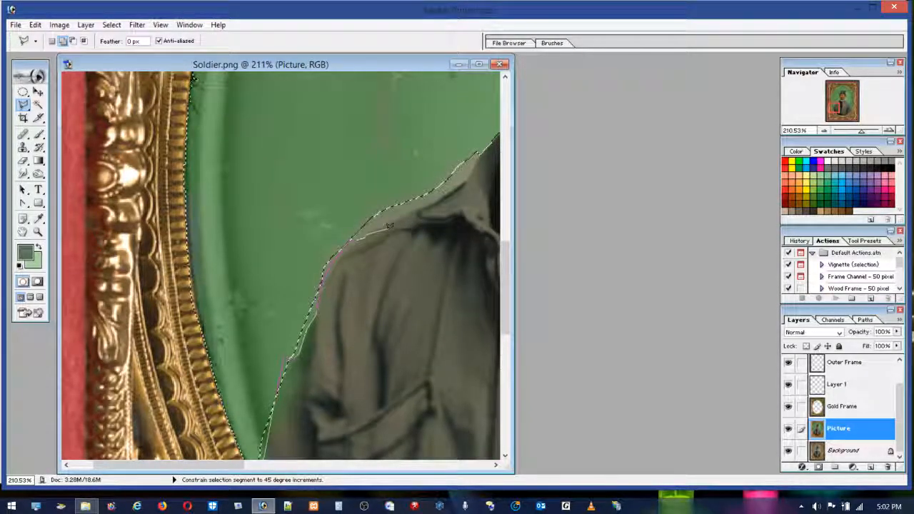
pyautogui.doubleClick(371, 229)
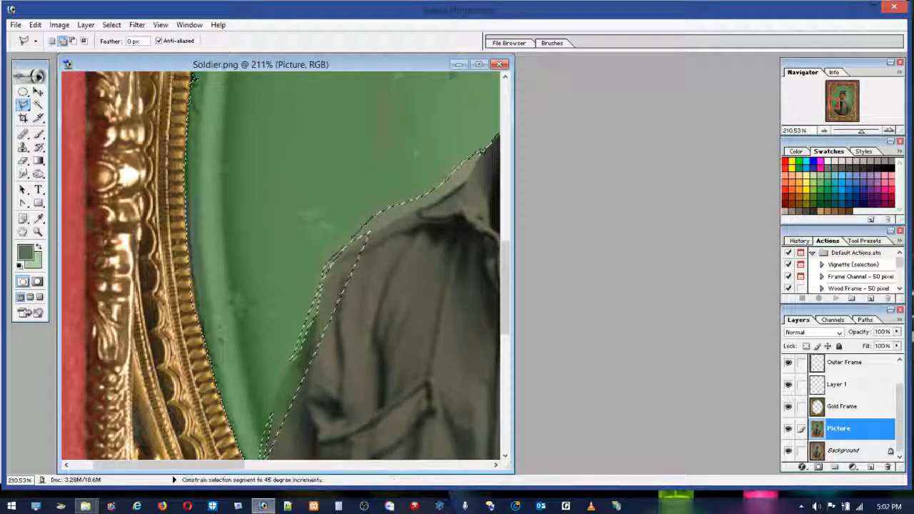
pyautogui.press('shift')
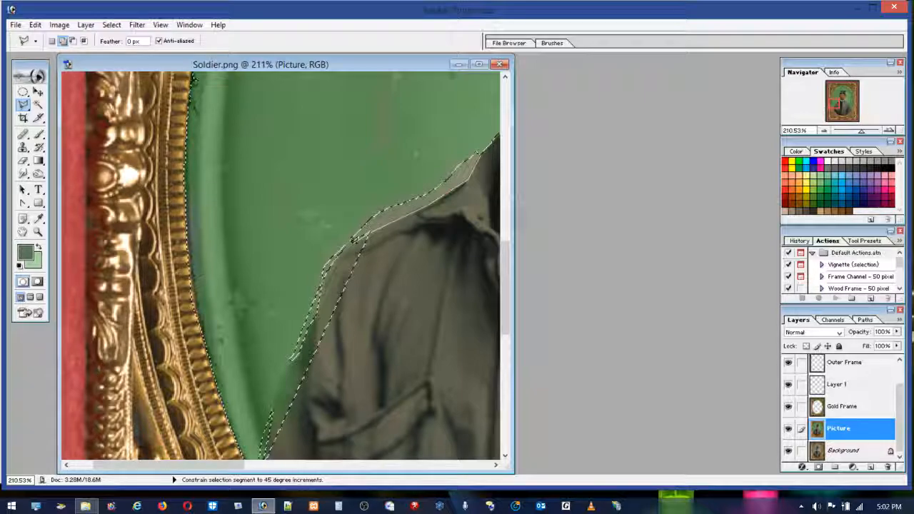
pyautogui.doubleClick(417, 121)
# Step: Subtract the excess sleeve area and the leftover slivers at the left-hand shoulder from the selection
pyautogui.press('alt')
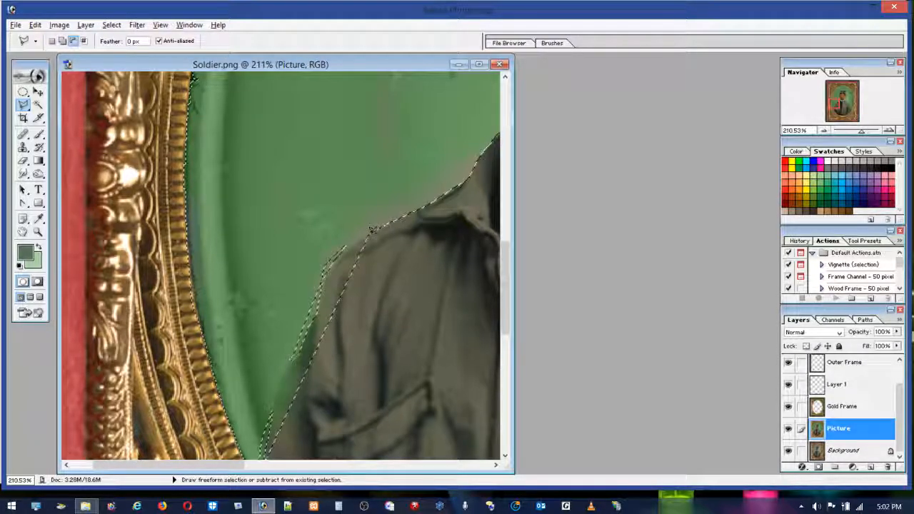
pyautogui.click(345, 245)
pyautogui.click(291, 357)
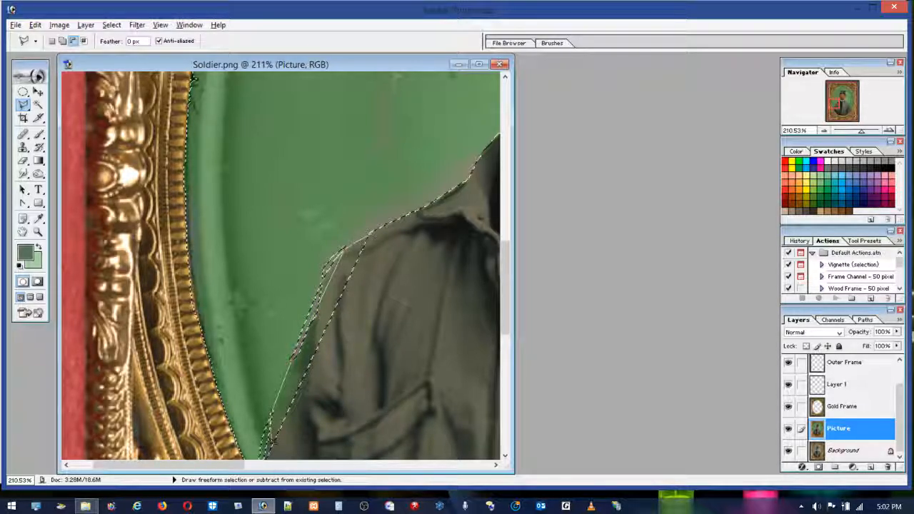
pyautogui.keyDown('alt'); pyautogui.click(272, 447); pyautogui.keyUp('alt')
pyautogui.keyDown('alt'); pyautogui.doubleClick(389, 392); pyautogui.keyUp('alt')
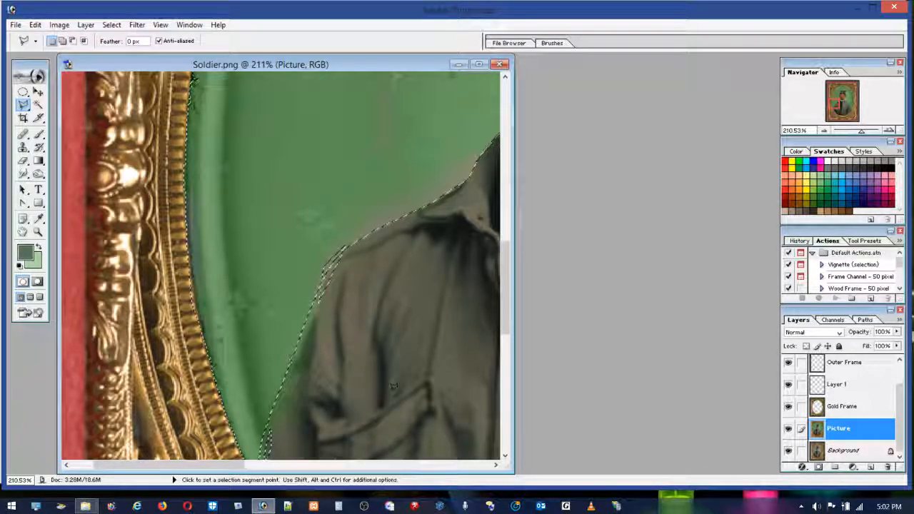
pyautogui.moveTo(504, 278); pyautogui.dragTo(505, 307)
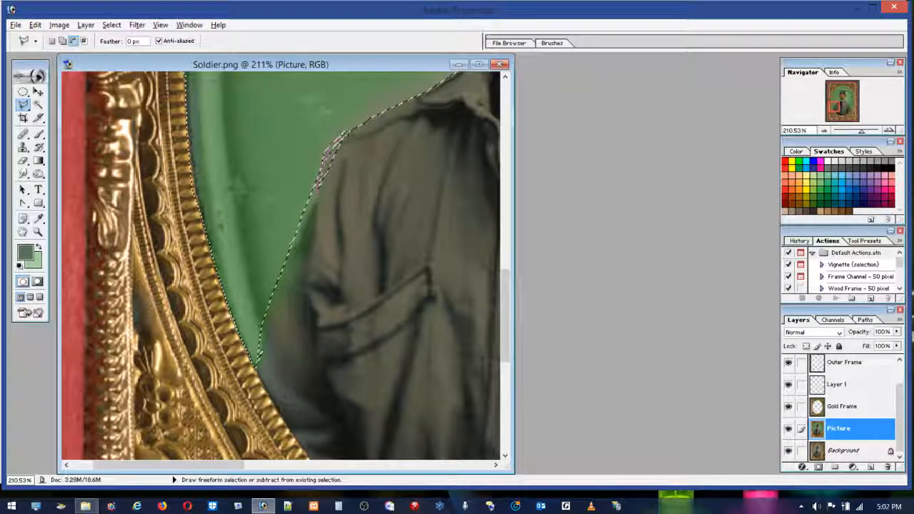
pyautogui.keyDown('alt'); pyautogui.click(357, 126); pyautogui.keyUp('alt')
pyautogui.keyDown('alt'); pyautogui.doubleClick(370, 165); pyautogui.keyUp('alt')
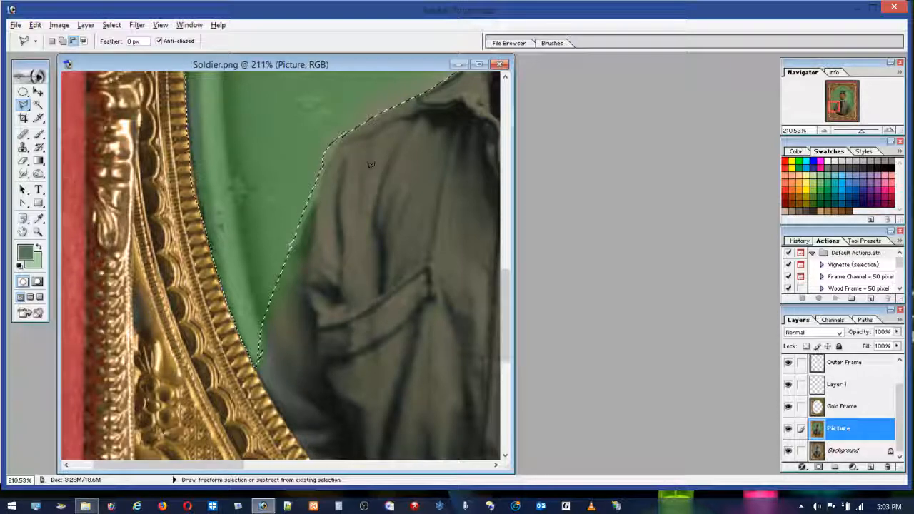
# Step: Try to reshape the selection along the upper left-hand sleeve with the Polygonal Lasso and undo the result
pyautogui.press('alt')
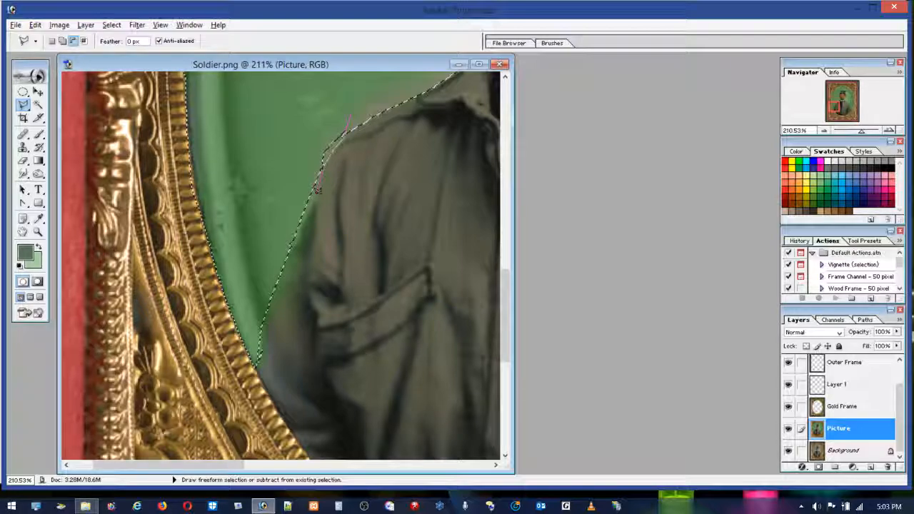
pyautogui.moveTo(311, 202); pyautogui.dragTo(300, 232)
pyautogui.keyDown('alt'); pyautogui.click(290, 247); pyautogui.keyUp('alt')
pyautogui.keyDown('alt'); pyautogui.click(261, 254); pyautogui.keyUp('alt')
pyautogui.keyDown('alt'); pyautogui.doubleClick(295, 78); pyautogui.keyUp('alt')
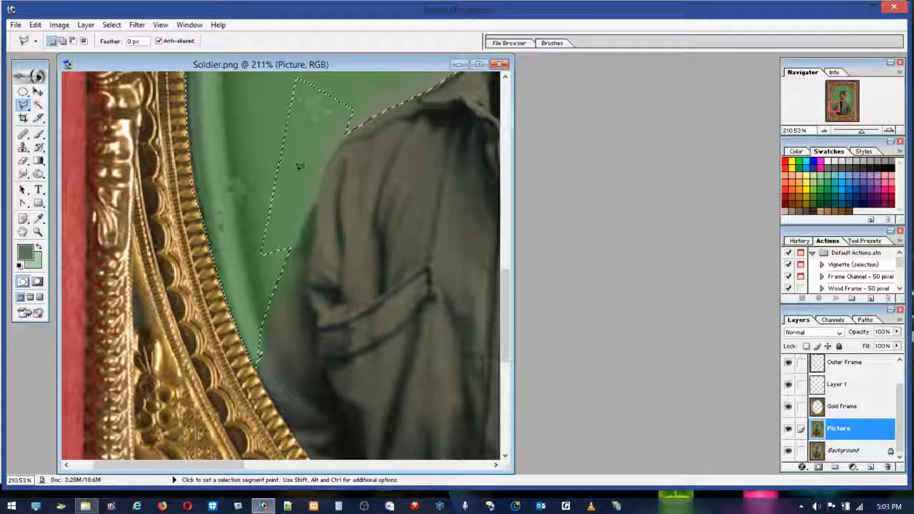
pyautogui.click(35, 25)
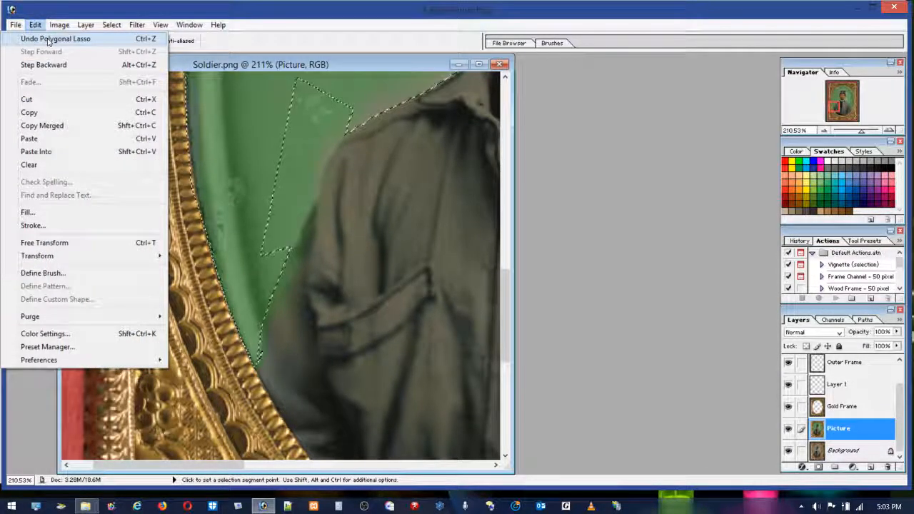
pyautogui.click(54, 39)
# Step: Add the thin background slivers along the left-hand shoulder, upper sleeve and lower arm near the frame to the selection
pyautogui.press('shift')
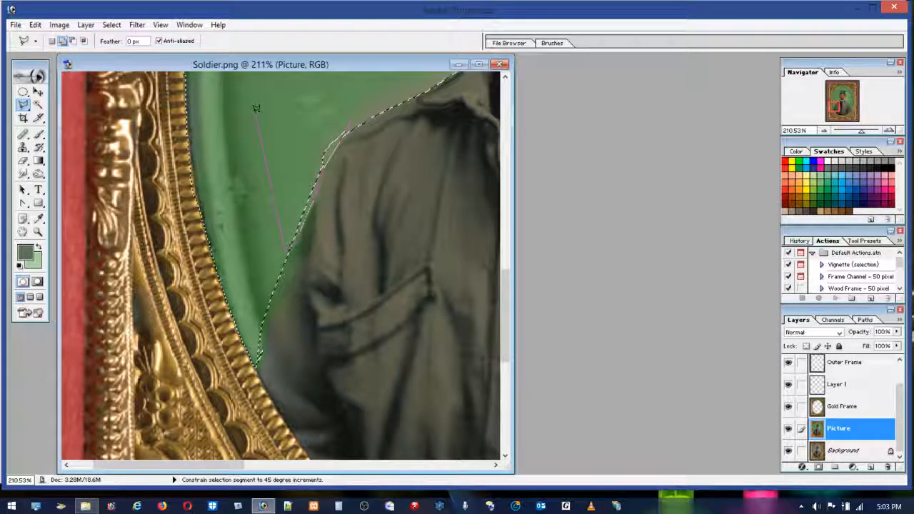
pyautogui.click(348, 126)
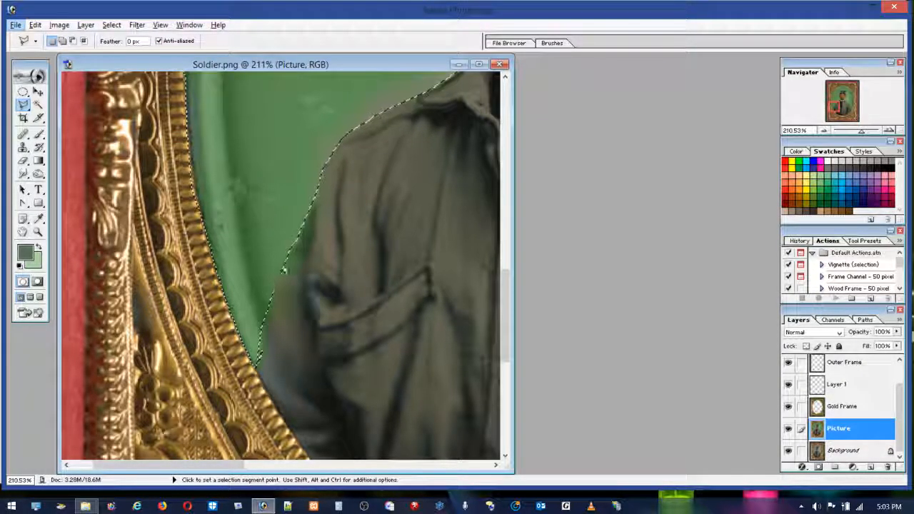
pyautogui.keyDown('shift'); pyautogui.click(270, 294); pyautogui.keyUp('shift')
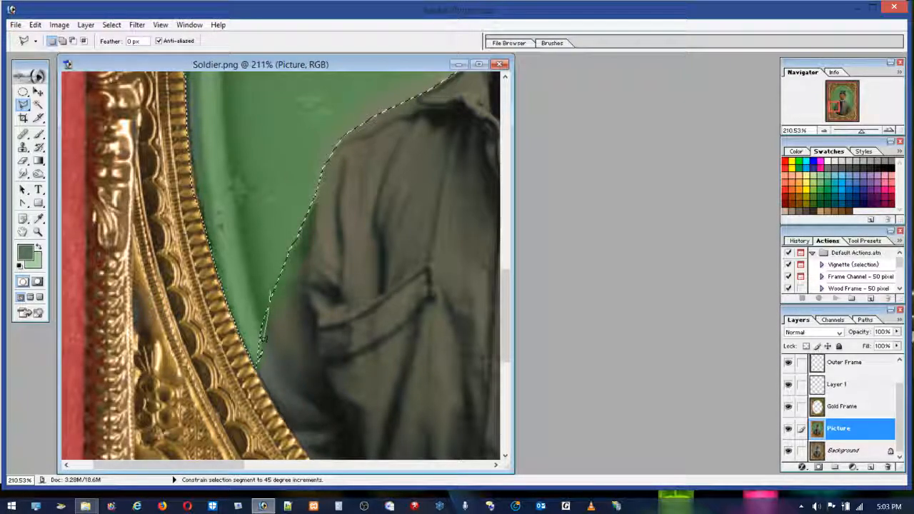
pyautogui.doubleClick(247, 257)
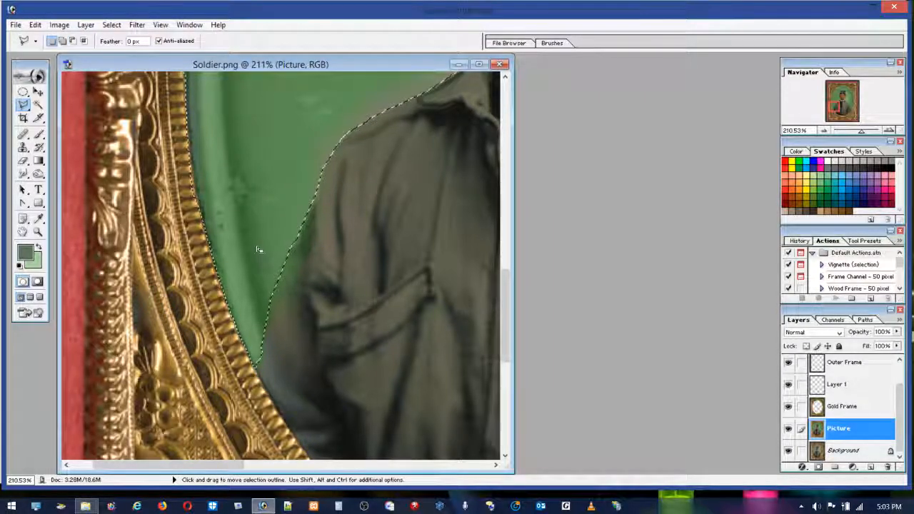
# Step: Subtract the edge strip of the right-hand sleeve, from the shoulder down to the gold frame, with the Polygonal Lasso
pyautogui.doubleClick(38, 232)
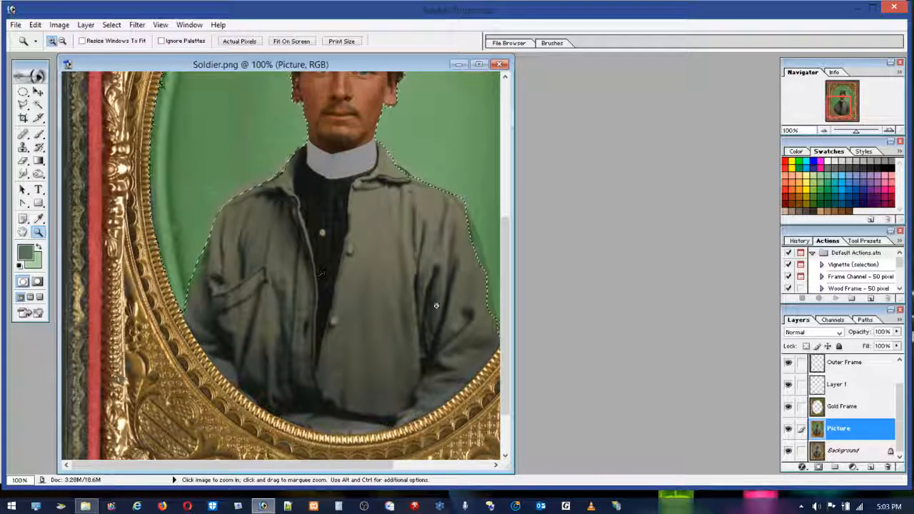
pyautogui.moveTo(512, 292); pyautogui.dragTo(665, 292)
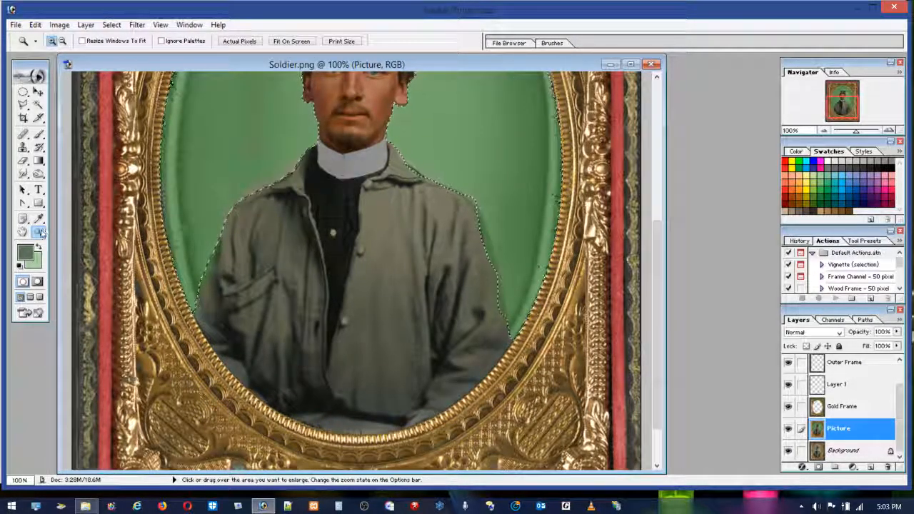
pyautogui.moveTo(416, 165); pyautogui.dragTo(561, 375)
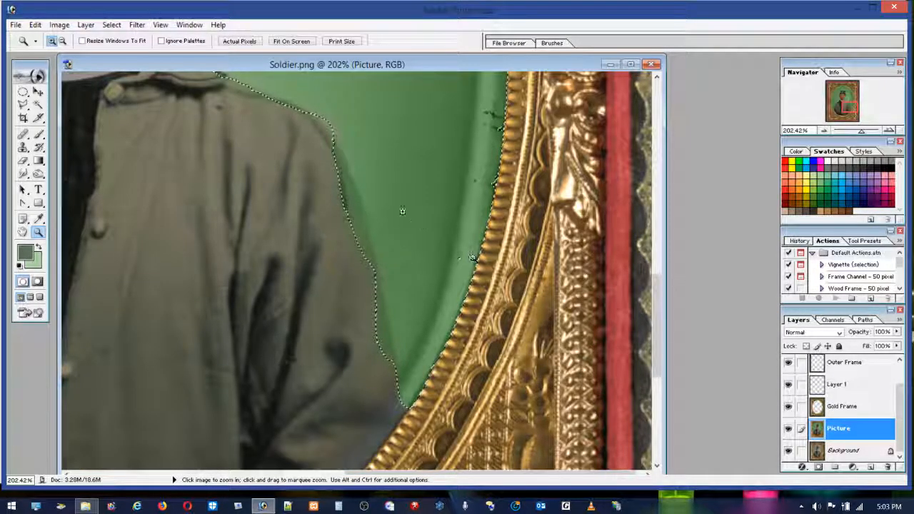
pyautogui.click(23, 105)
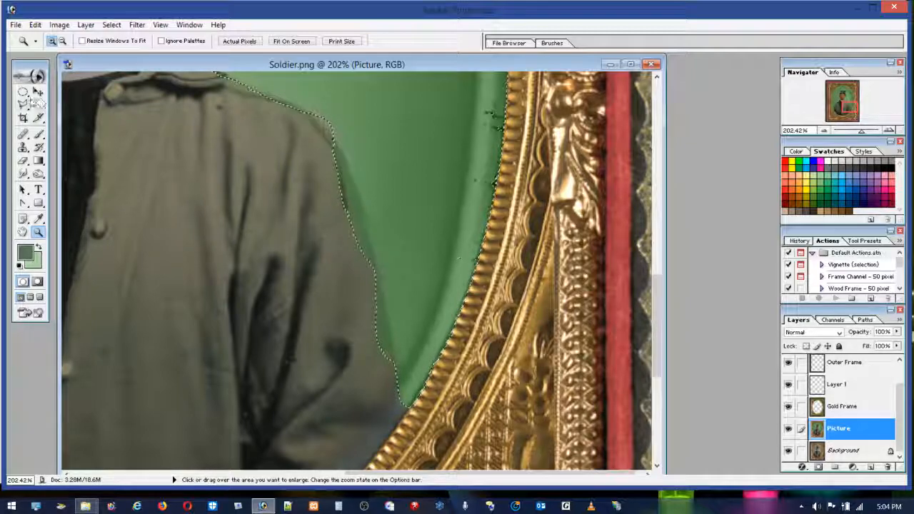
pyautogui.press('shift')
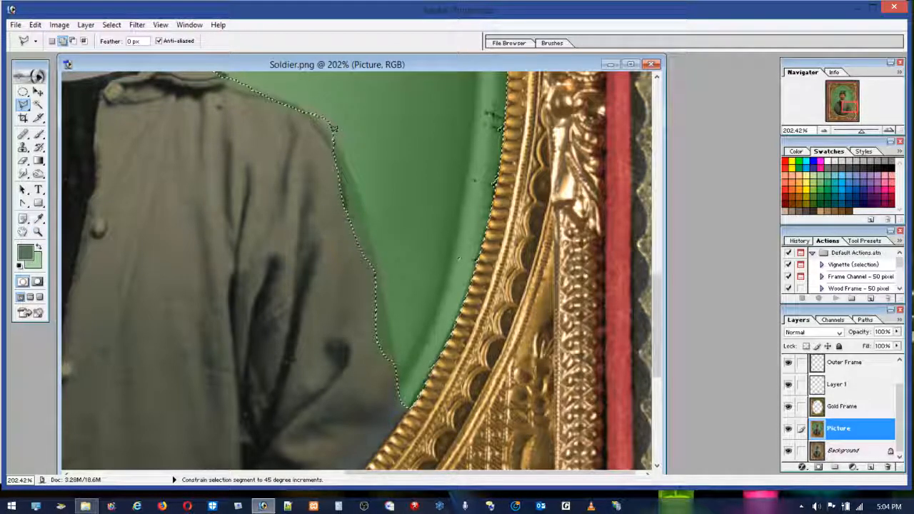
pyautogui.press('alt')
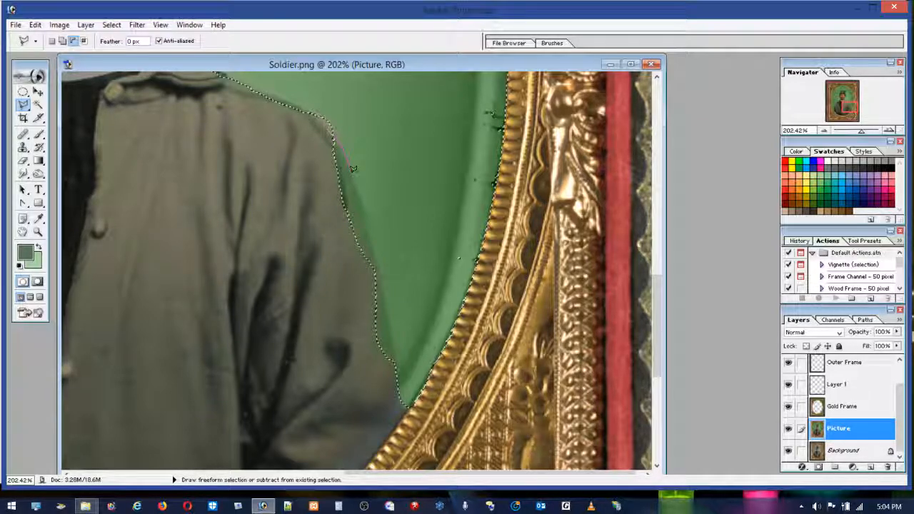
pyautogui.moveTo(364, 215); pyautogui.dragTo(372, 255)
pyautogui.moveTo(388, 304); pyautogui.dragTo(398, 361)
pyautogui.moveTo(402, 398)
pyautogui.mouseDown()
pyautogui.moveTo(405, 409)
pyautogui.moveTo(295, 357)
pyautogui.moveTo(274, 151)
pyautogui.mouseUp()
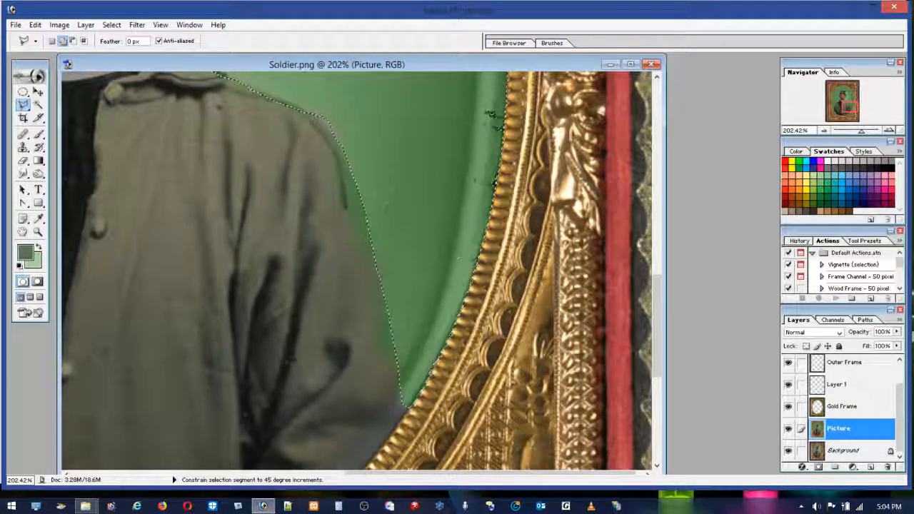
# Step: Add the background beside the right-hand sleeve and the small sliver at the outer shoulder corner to the selection with the Polygonal Lasso
pyautogui.keyDown('shift'); pyautogui.click(451, 104); pyautogui.keyUp('shift')
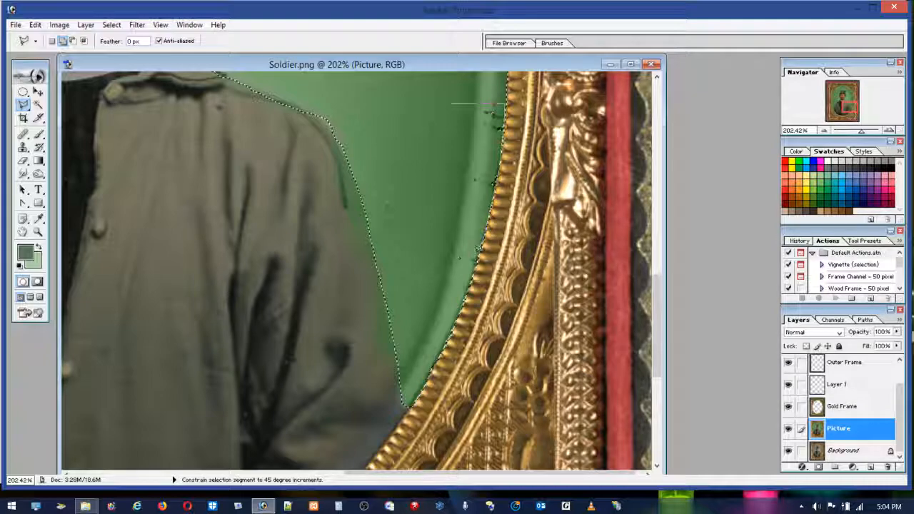
pyautogui.click(467, 293)
pyautogui.click(429, 274)
pyautogui.doubleClick(412, 139)
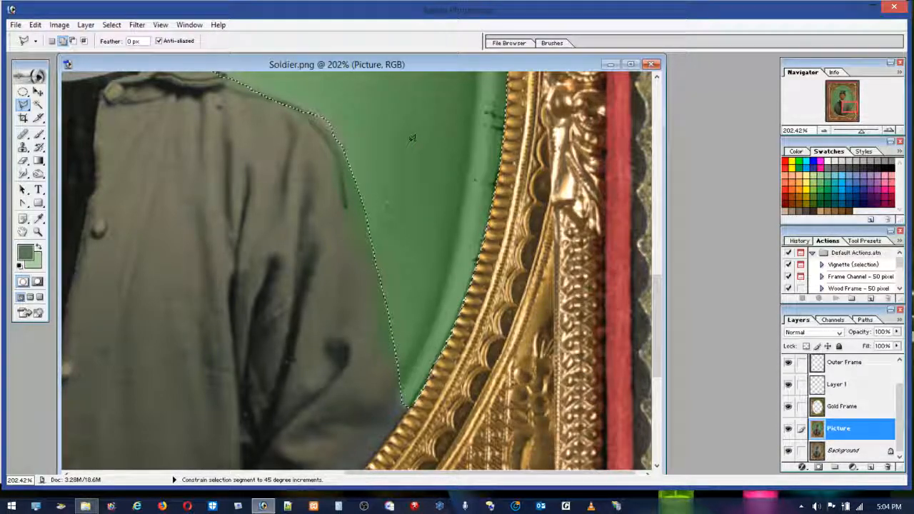
pyautogui.keyDown('shift'); pyautogui.click(334, 122); pyautogui.keyUp('shift')
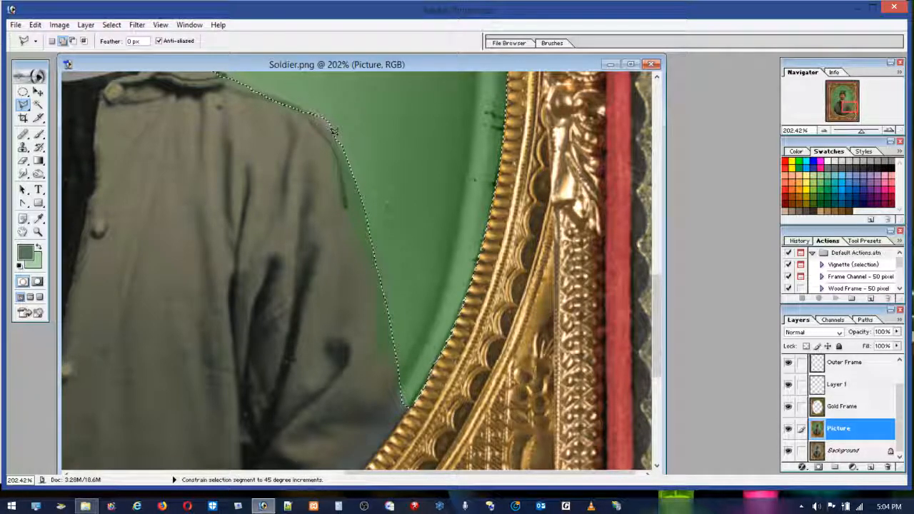
pyautogui.click(334, 122)
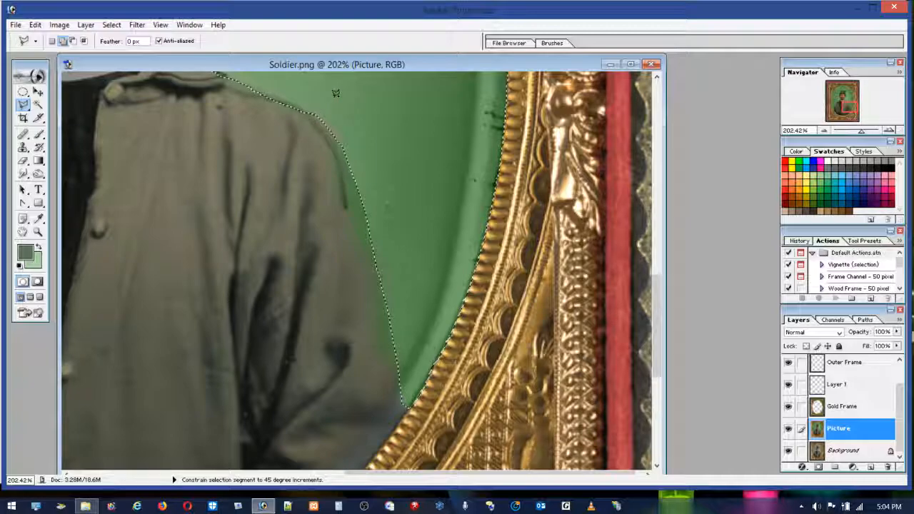
# Step: Subtract the upper edge of the right-hand shoulder, from the collar to the outer shoulder, from the selection
pyautogui.moveTo(657, 283); pyautogui.dragTo(653, 221)
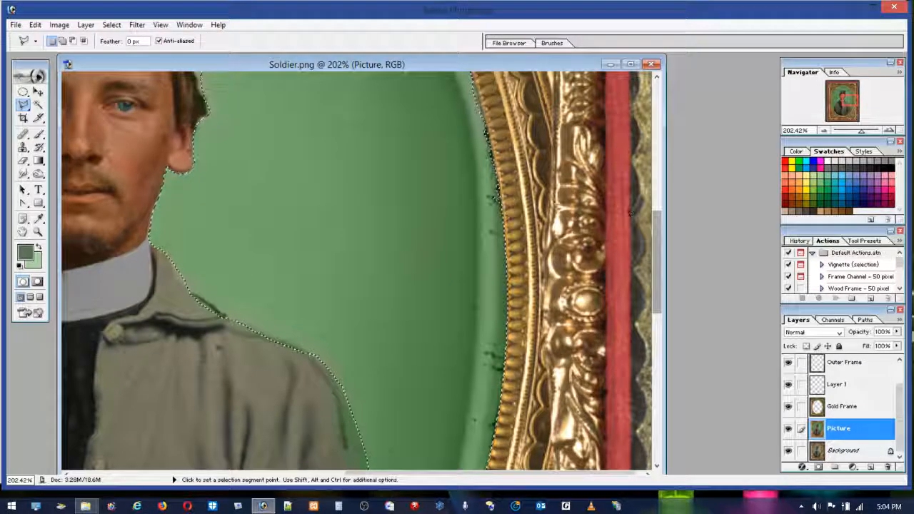
pyautogui.press('alt')
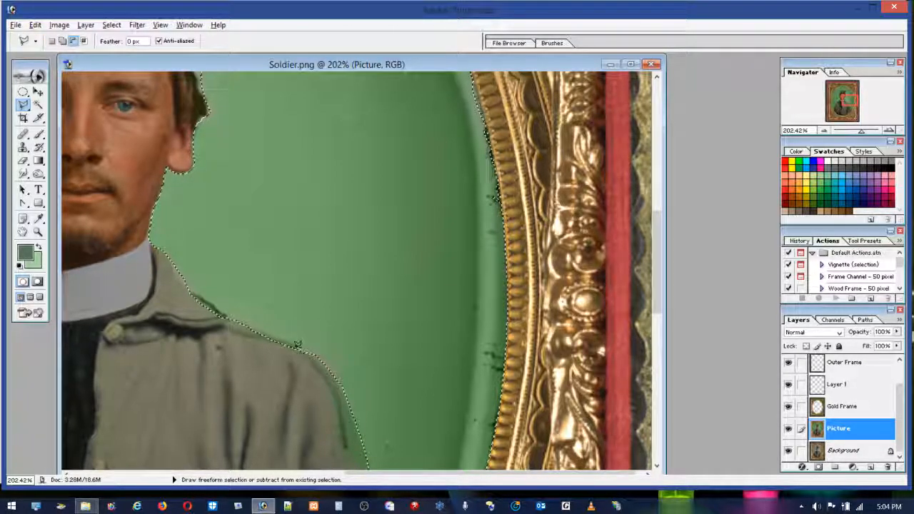
pyautogui.moveTo(298, 340)
pyautogui.mouseDown()
pyautogui.moveTo(216, 304)
pyautogui.moveTo(223, 308)
pyautogui.mouseUp()
pyautogui.click(166, 286)
pyautogui.doubleClick(200, 358)
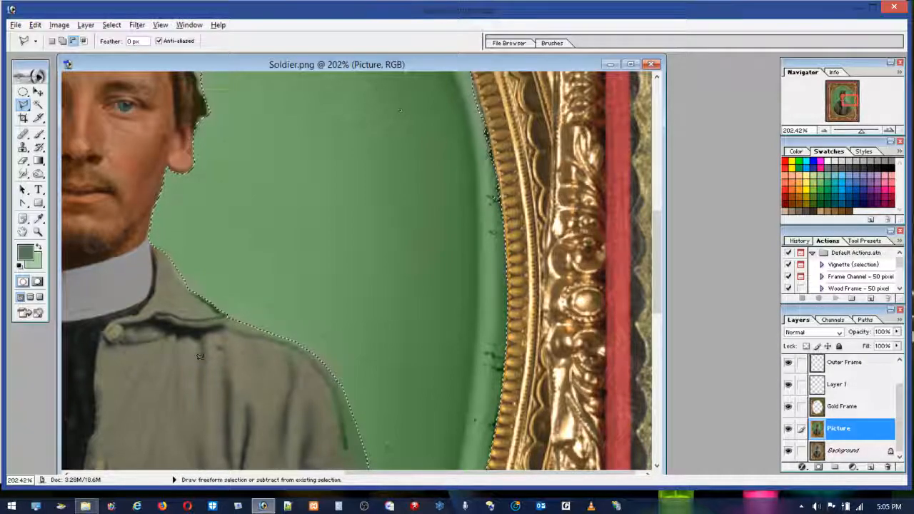
# Step: Add the green background area beside the right-hand collar and shoulder to the selection
pyautogui.press('shift')
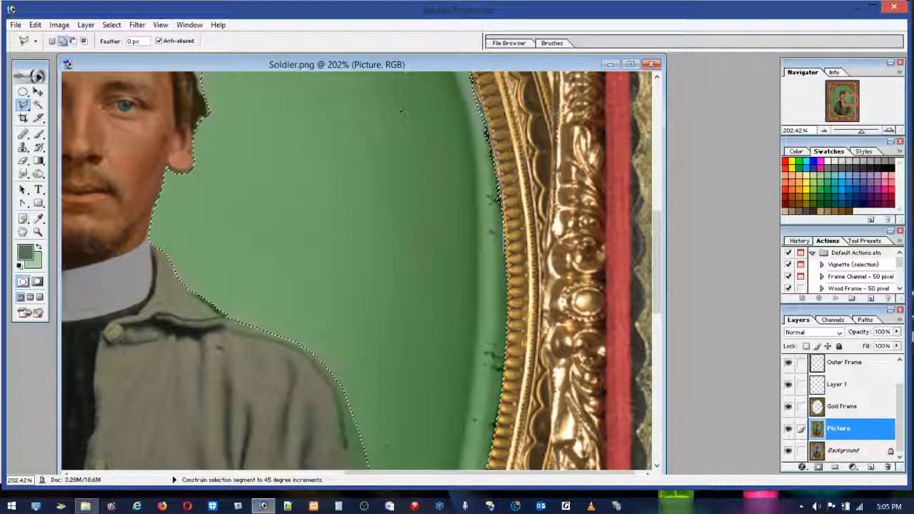
pyautogui.keyDown('shift'); pyautogui.click(470, 70); pyautogui.keyUp('shift')
pyautogui.doubleClick(374, 321)
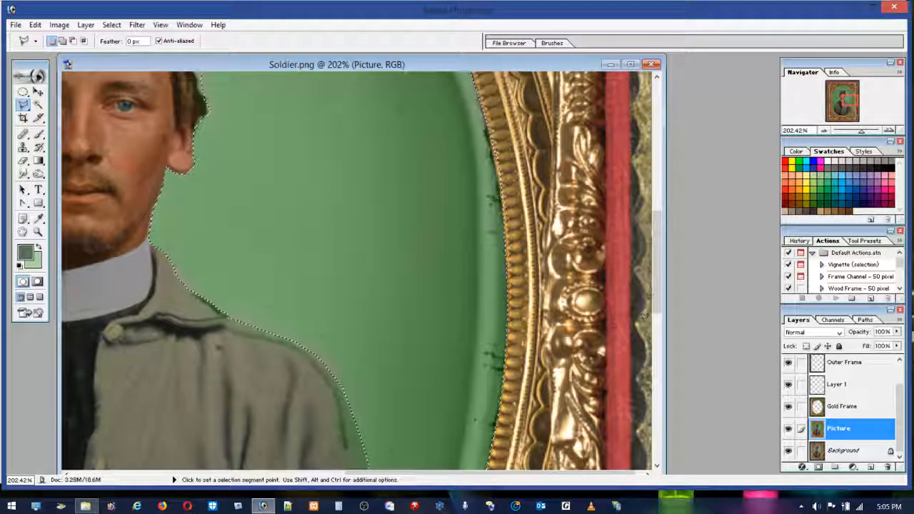
# Step: Refine the selection edge around the soldier's hair above the right-hand ear with the Polygonal Lasso
pyautogui.moveTo(658, 294); pyautogui.dragTo(662, 214)
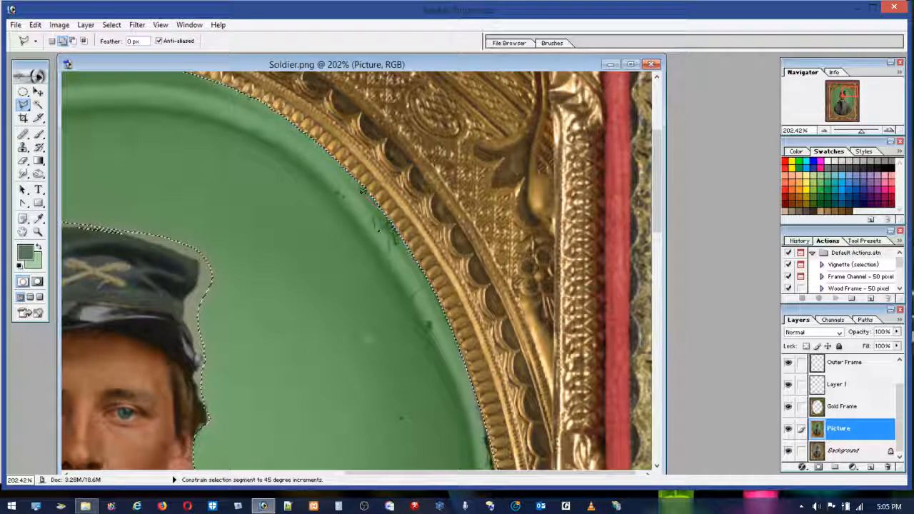
pyautogui.press('Escape')
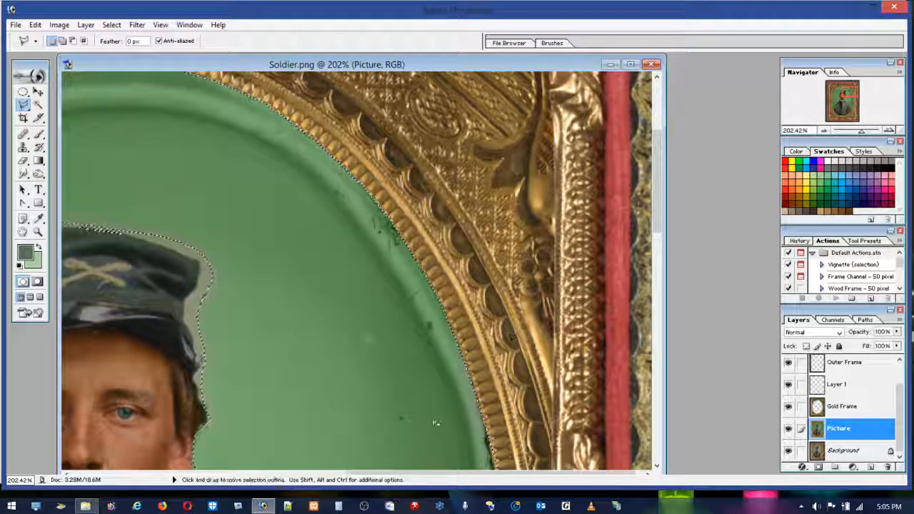
pyautogui.moveTo(476, 474); pyautogui.dragTo(434, 473)
pyautogui.press('alt')
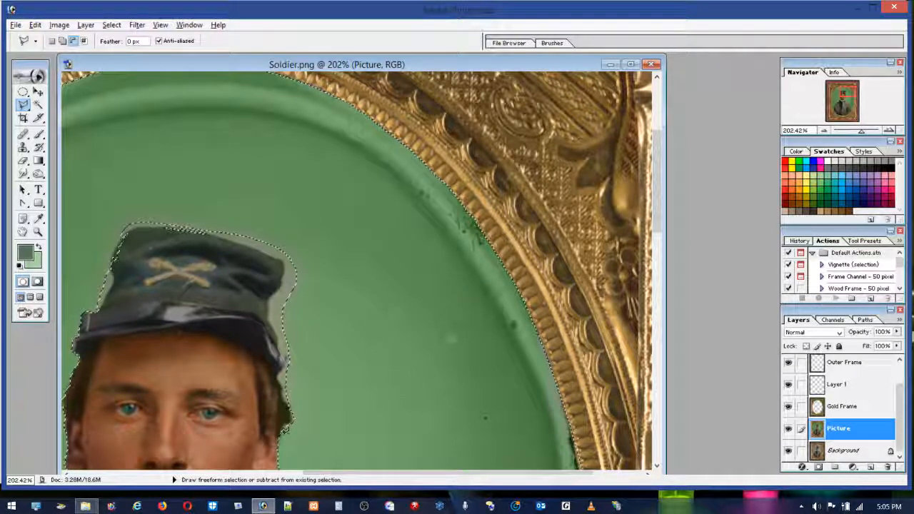
pyautogui.press('alt')
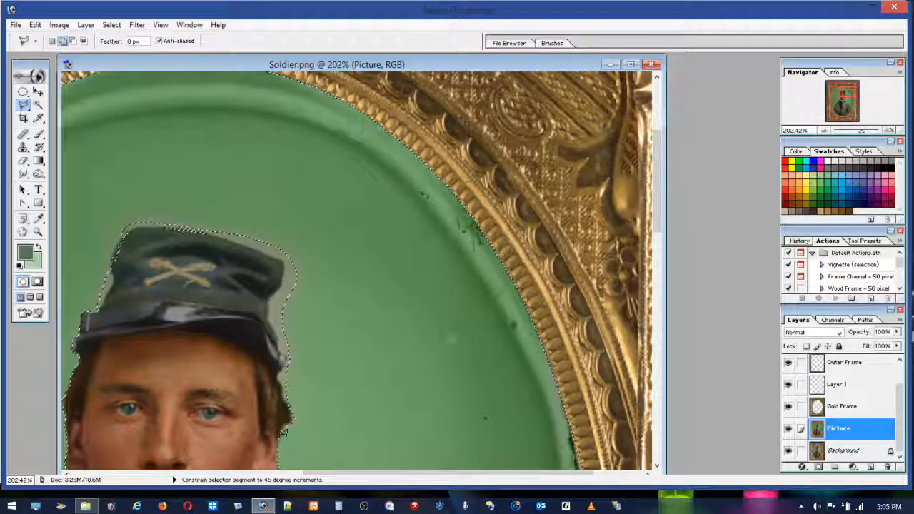
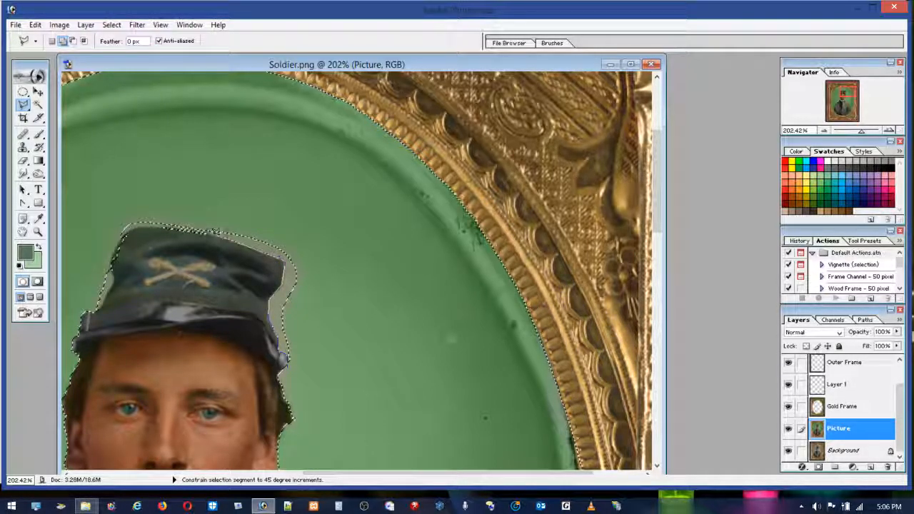
# Step: Add the background around the right-hand side and upper corner of the soldier's cap to the selection
pyautogui.click(194, 232)
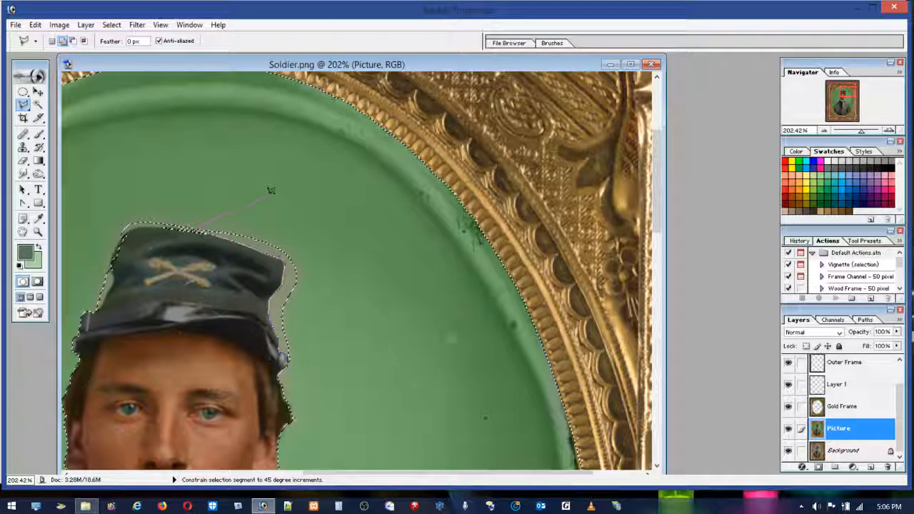
pyautogui.click(382, 261)
pyautogui.doubleClick(345, 380)
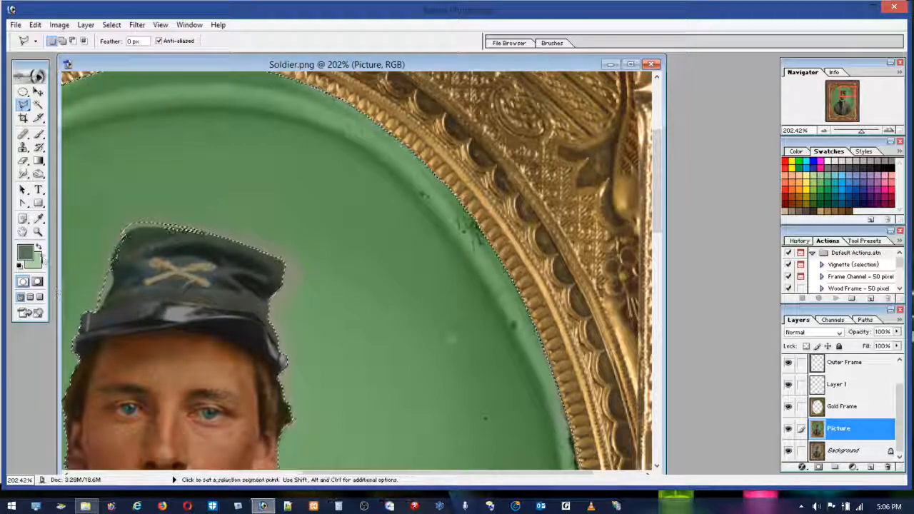
# Step: Refine the selection at the cap's right-hand corner and subtract the sliver along the crown's top edge with the Polygonal Lasso
pyautogui.click(38, 233)
pyautogui.moveTo(77, 207); pyautogui.dragTo(294, 372)
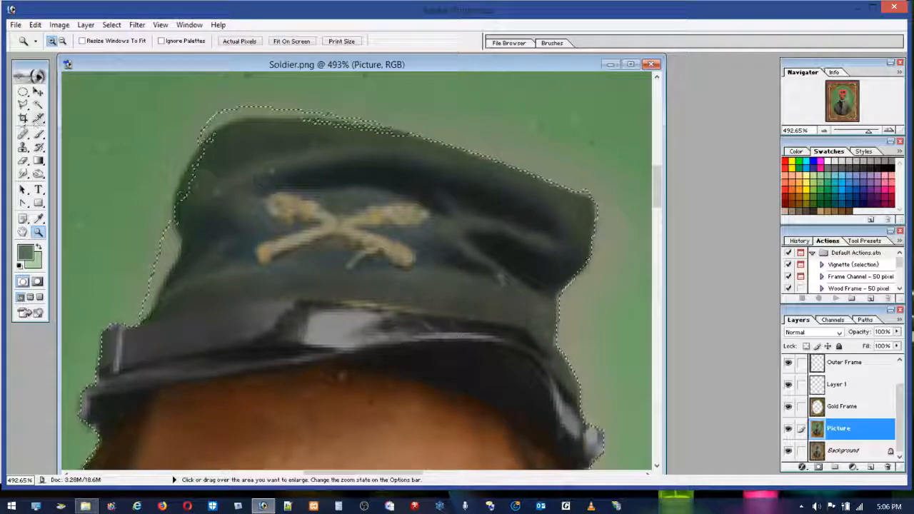
pyautogui.press('l')
pyautogui.press('shift')
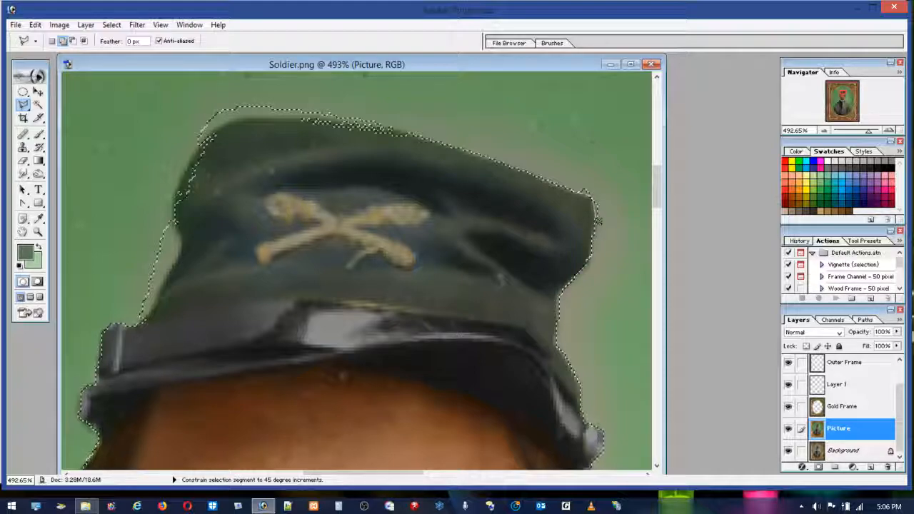
pyautogui.click(395, 123)
pyautogui.press('alt')
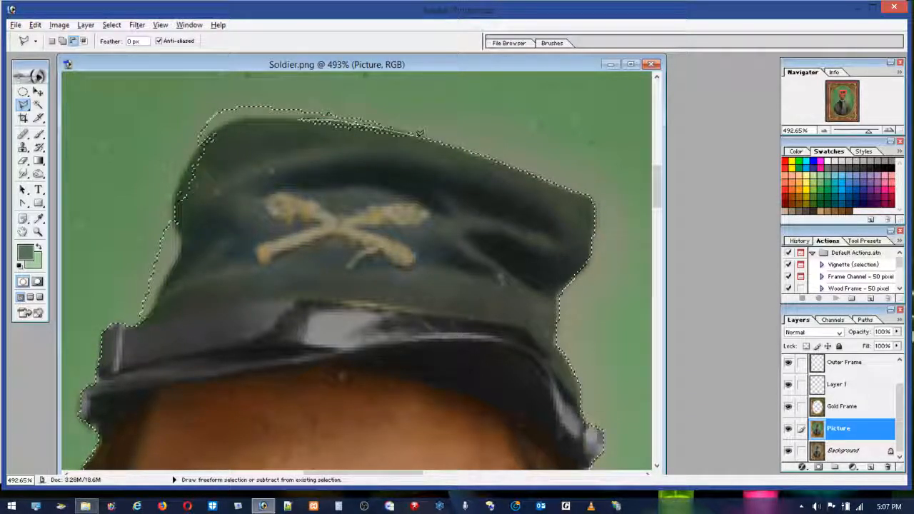
pyautogui.keyDown('alt'); pyautogui.click(436, 163); pyautogui.keyUp('alt')
pyautogui.keyDown('alt'); pyautogui.doubleClick(305, 158); pyautogui.keyUp('alt')
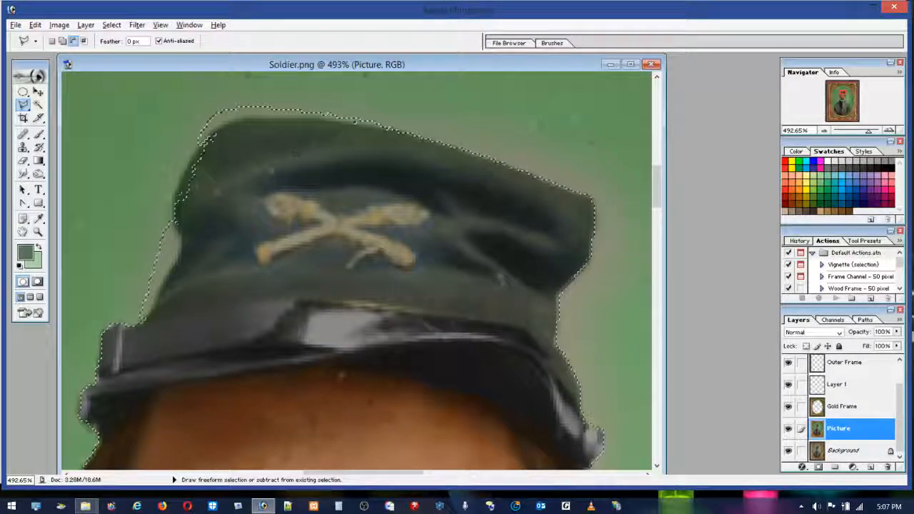
# Step: Add the background strip above the crown and around the cap's upper left-hand curve to the selection
pyautogui.press('shift')
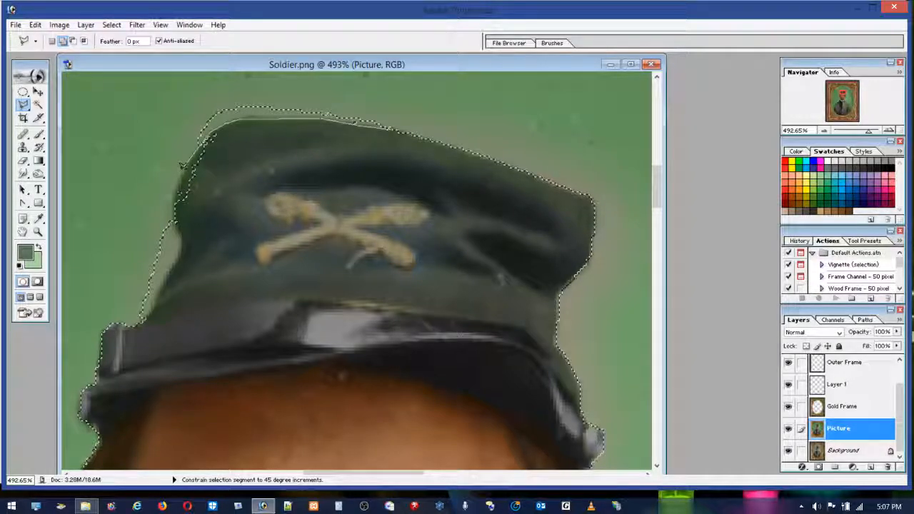
pyautogui.click(172, 100)
pyautogui.click(343, 76)
pyautogui.doubleClick(419, 92)
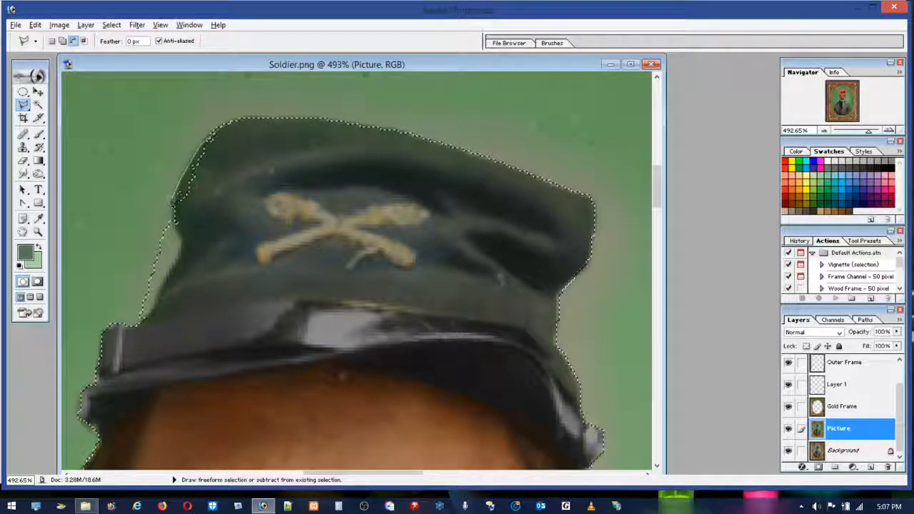
# Step: Subtract the cap's upper left-hand edge from the selection and add the background strip beside its lower left-hand side
pyautogui.doubleClick(219, 179)
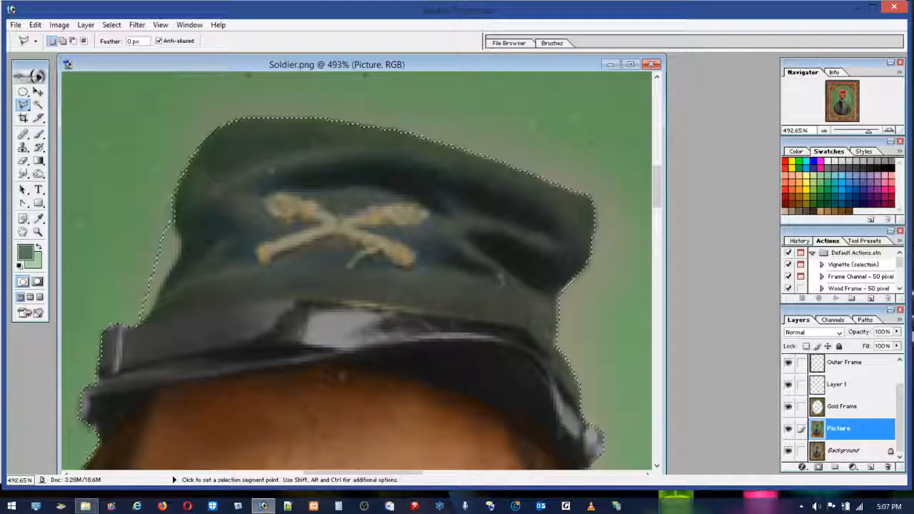
pyautogui.press('shift')
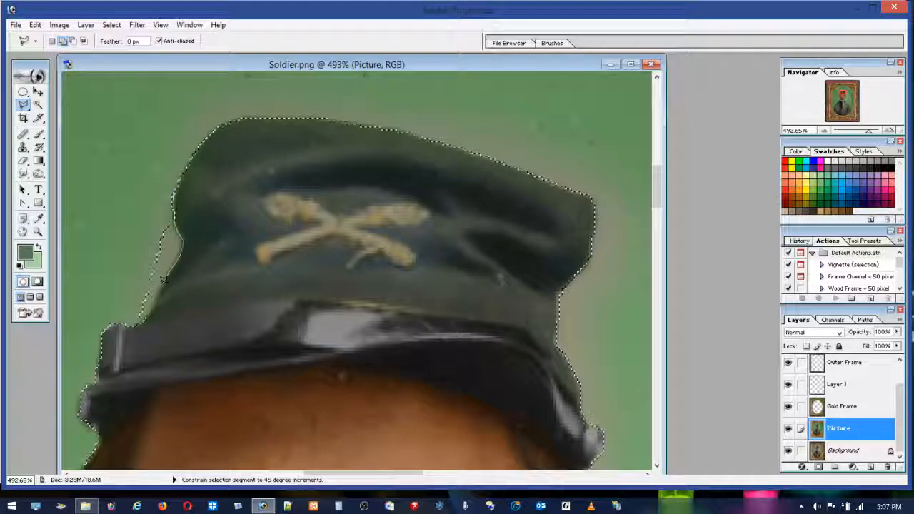
pyautogui.click(128, 316)
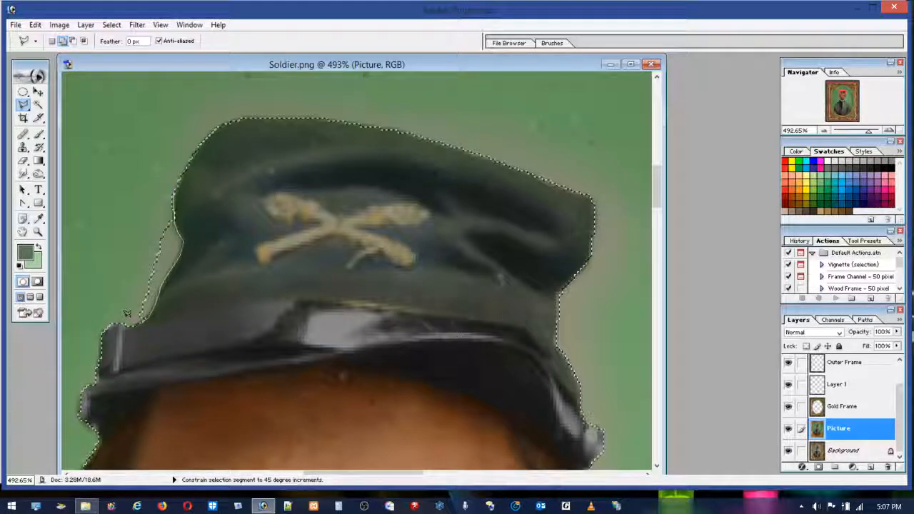
pyautogui.doubleClick(103, 186)
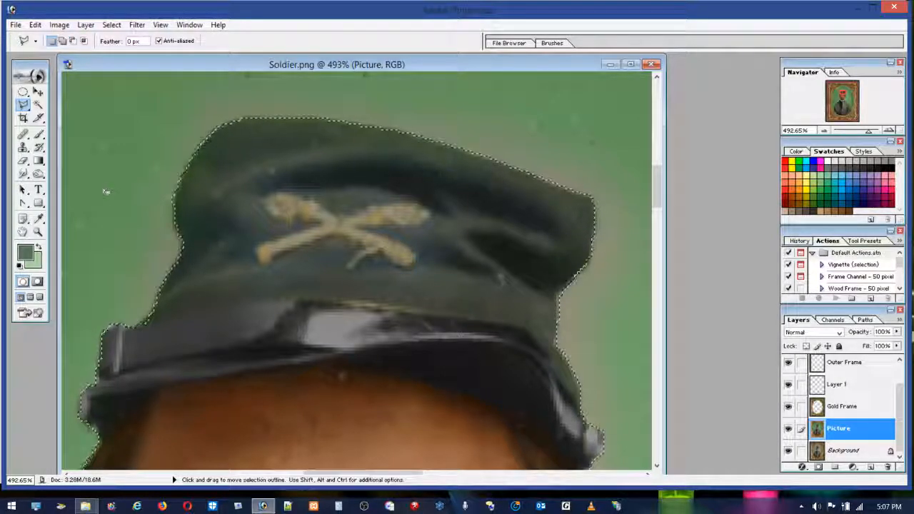
# Step: Add the unselected dark specks along the left inner edge of the oval frame to the background selection
pyautogui.doubleClick(37, 231)
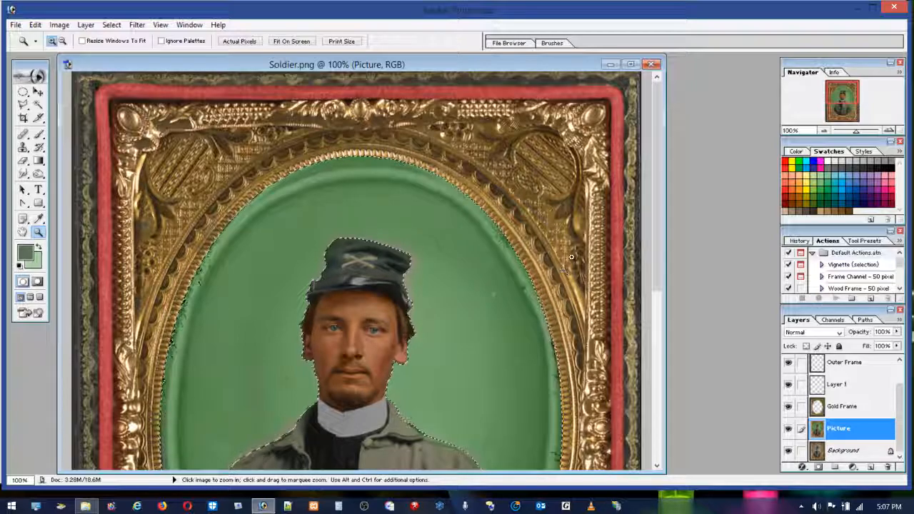
pyautogui.moveTo(150, 228); pyautogui.dragTo(253, 382)
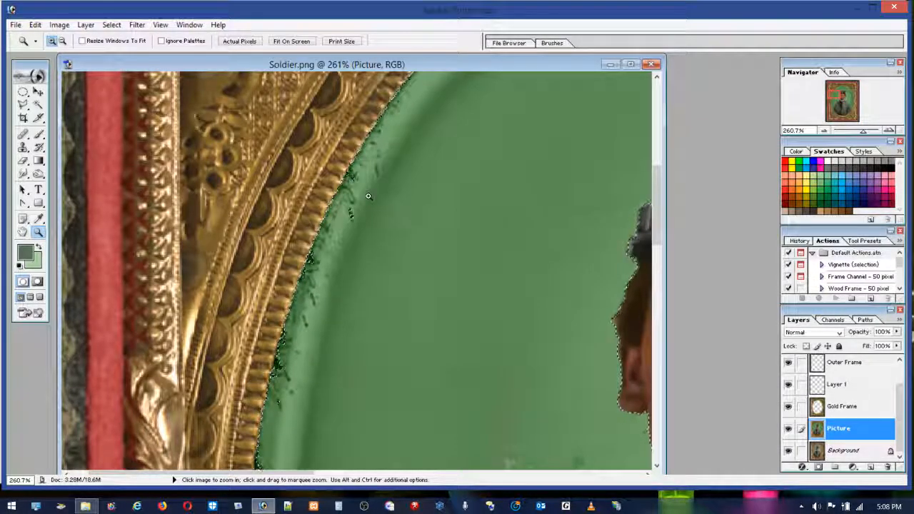
pyautogui.click(23, 103)
pyautogui.press('shift')
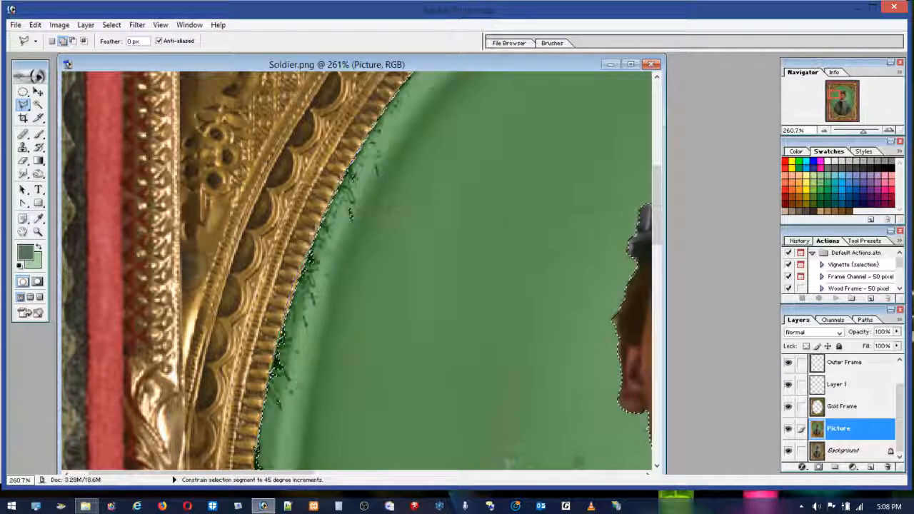
pyautogui.click(261, 451)
pyautogui.press('Escape')
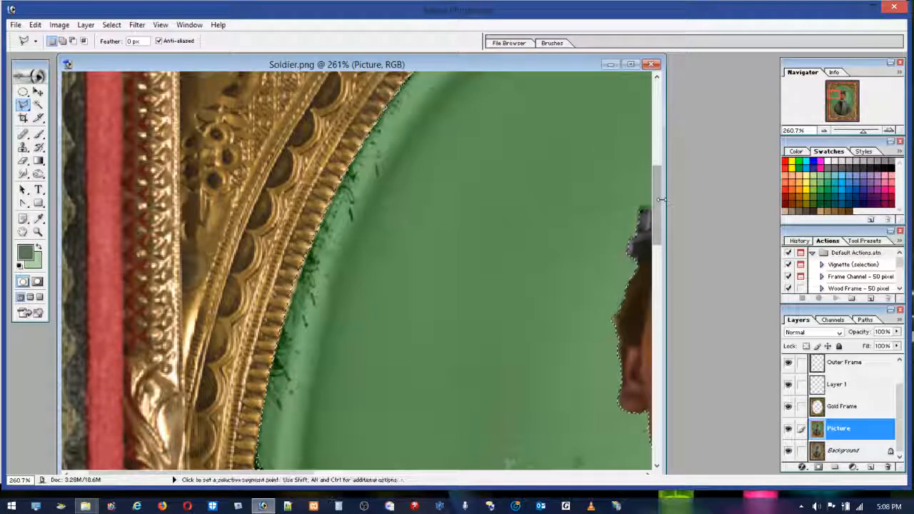
pyautogui.moveTo(659, 205); pyautogui.dragTo(659, 268)
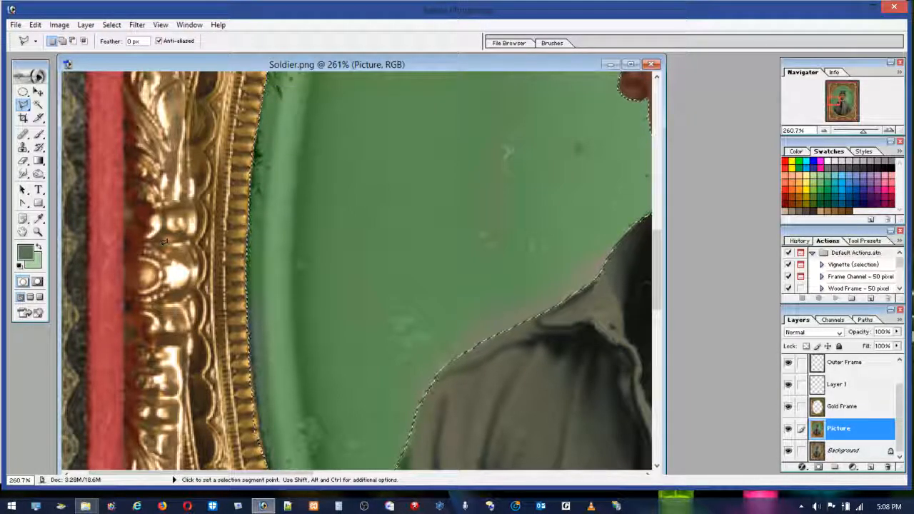
pyautogui.doubleClick(38, 231)
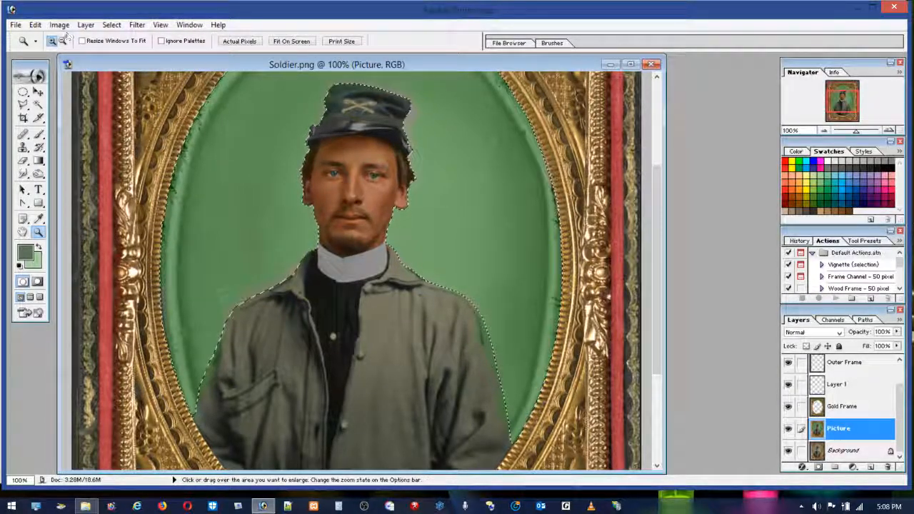
# Step: Copy the selected green background from the Picture layer and paste it as a new layer
pyautogui.click(34, 24)
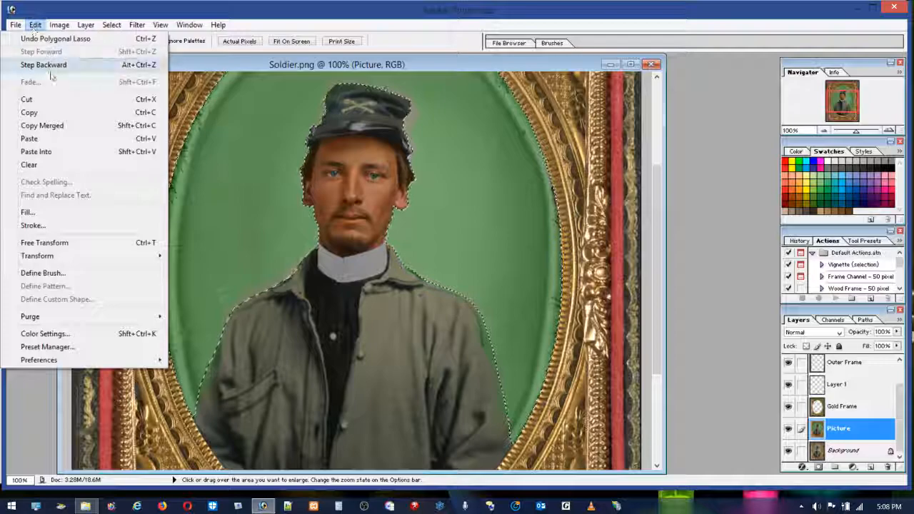
pyautogui.click(29, 112)
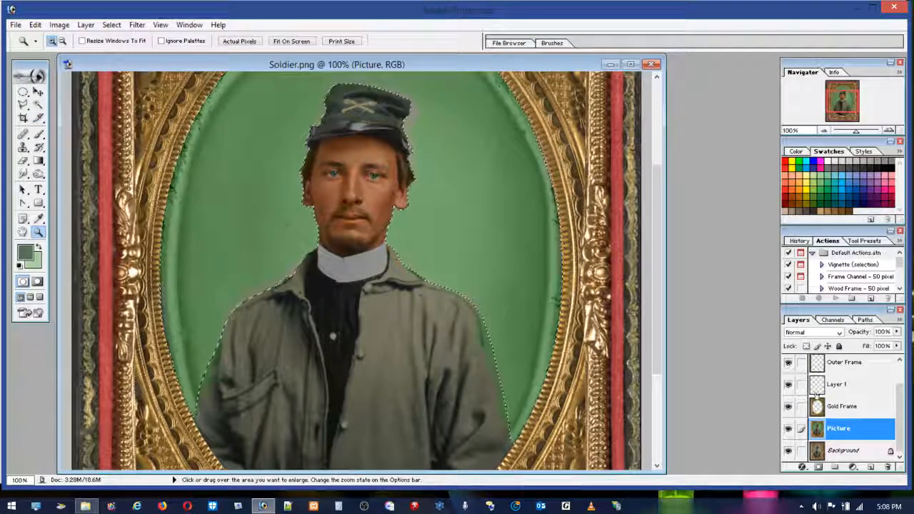
pyautogui.click(35, 24)
pyautogui.click(28, 139)
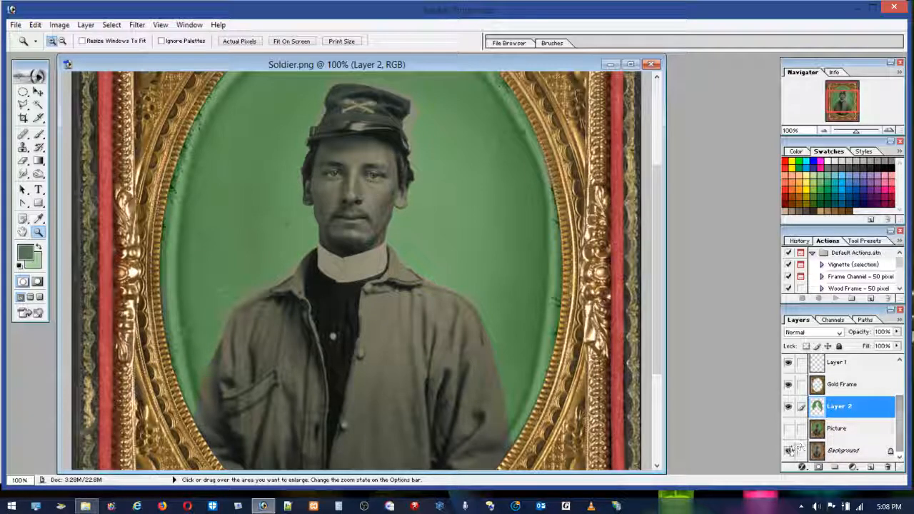
# Step: Hide the Picture and Background layers and load the pasted green background's outline as a selection
pyautogui.click(788, 450)
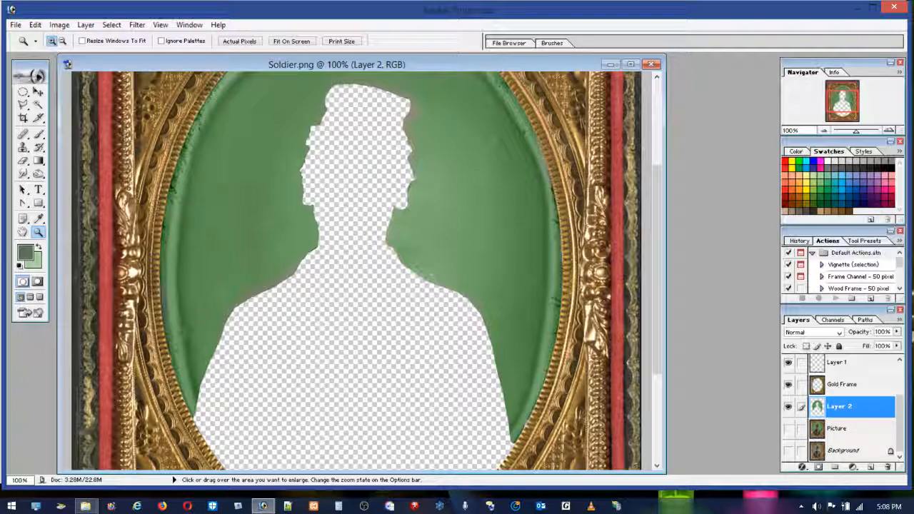
pyautogui.keyDown('ctrl'); pyautogui.click(822, 408); pyautogui.keyUp('ctrl')
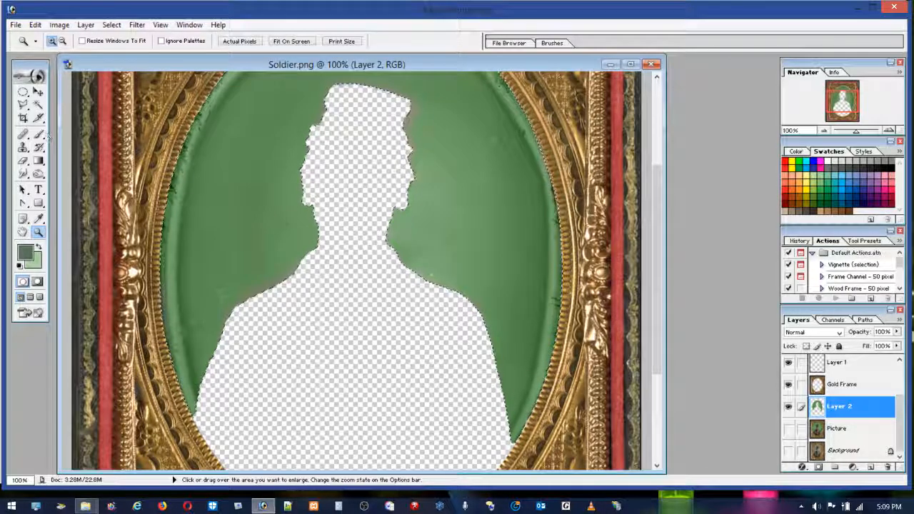
# Step: Set the brush size to 79, try painting over the discoloured background in Normal mode, and undo the strokes
pyautogui.press('b')
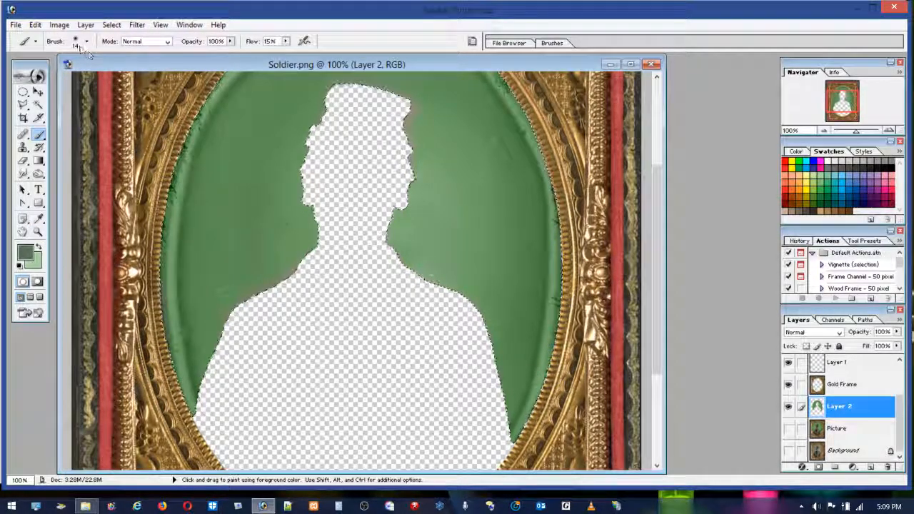
pyautogui.moveTo(20, 72); pyautogui.dragTo(60, 73)
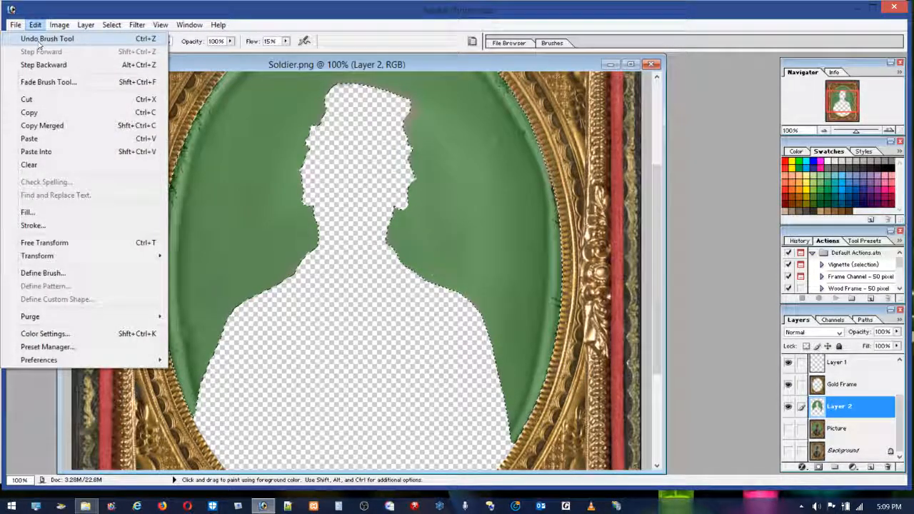
pyautogui.click(37, 40)
pyautogui.click(35, 24)
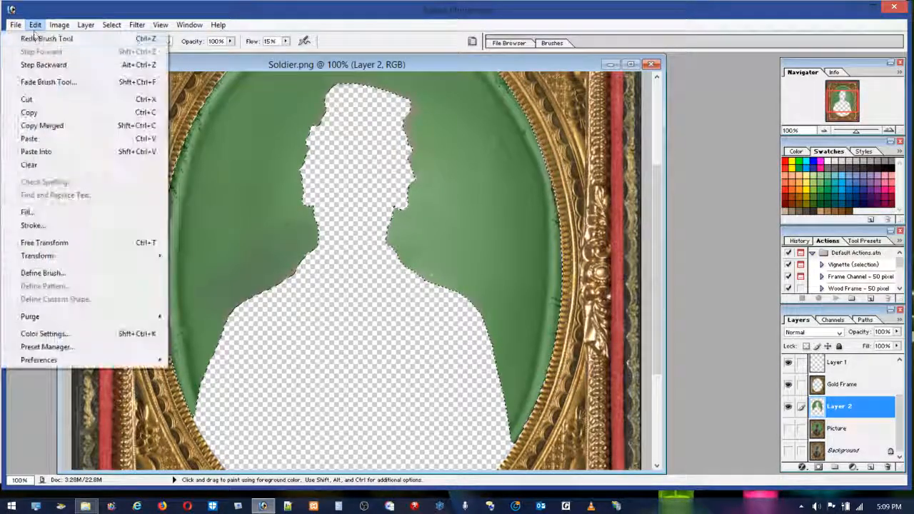
pyautogui.click(39, 65)
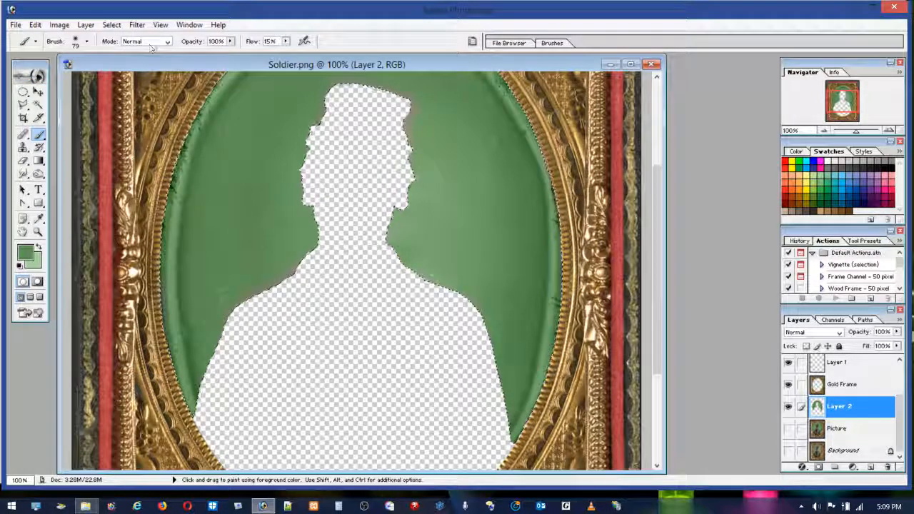
# Step: Paint green over the discoloured background around the head, shoulders and right-hand rim in Color mode at 47% flow
pyautogui.click(154, 42)
pyautogui.click(143, 243)
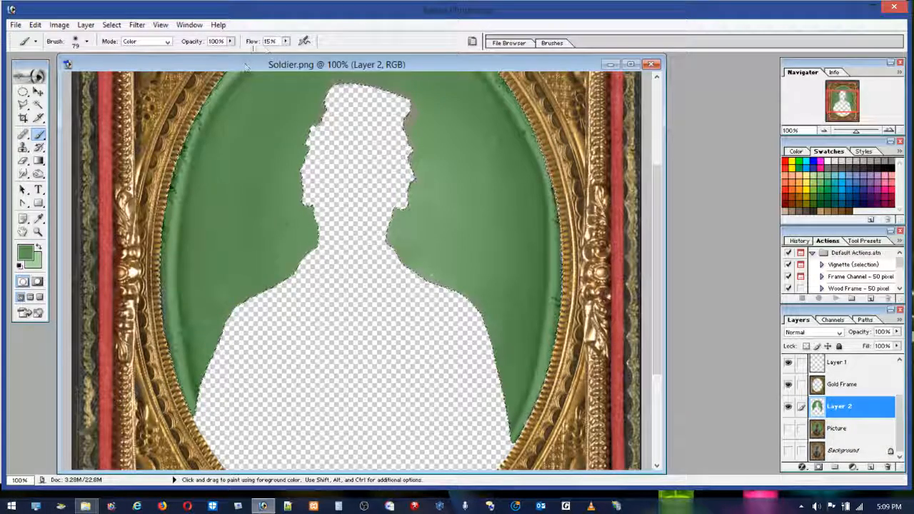
pyautogui.click(285, 42)
pyautogui.moveTo(286, 54); pyautogui.dragTo(305, 54)
pyautogui.moveTo(412, 107); pyautogui.dragTo(411, 163)
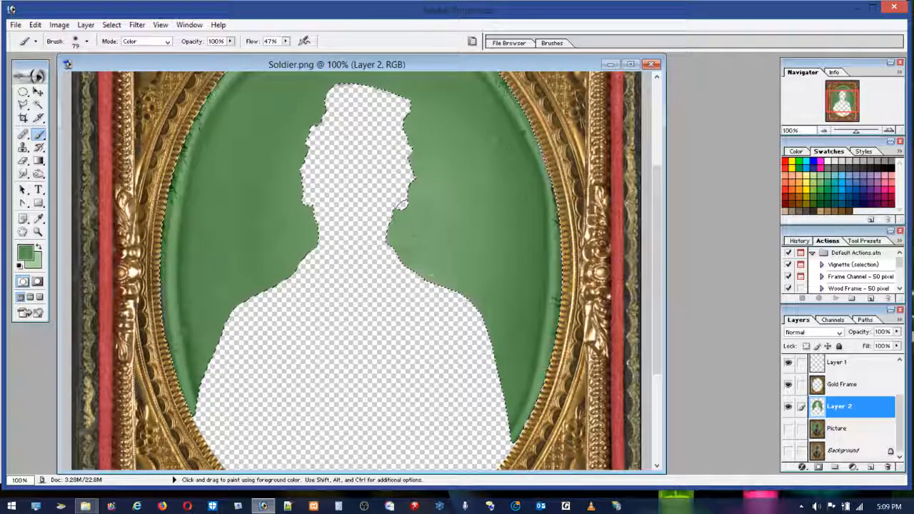
pyautogui.moveTo(563, 218); pyautogui.dragTo(506, 129)
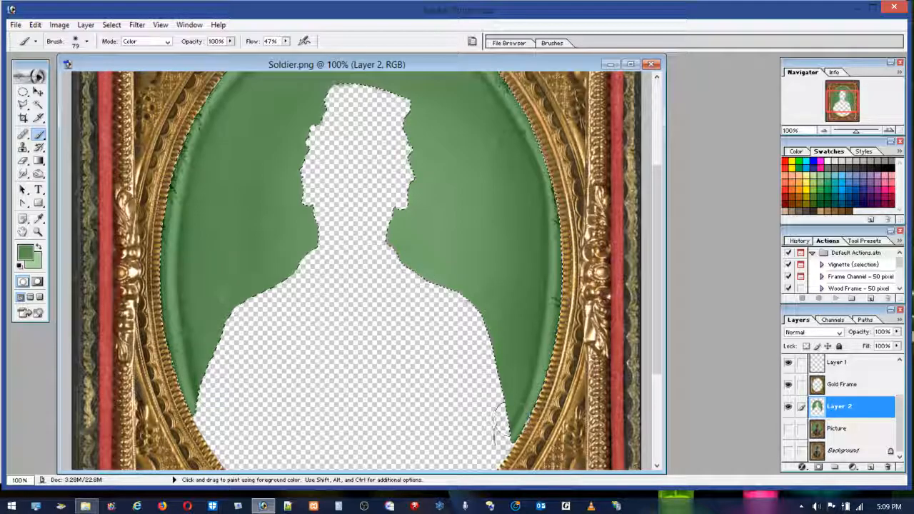
# Step: Paint white in Color mode along the upper and side stretches of the oval rim to remove its green tint
pyautogui.scroll(3, 648, 300)
pyautogui.scroll(2, 648, 300)
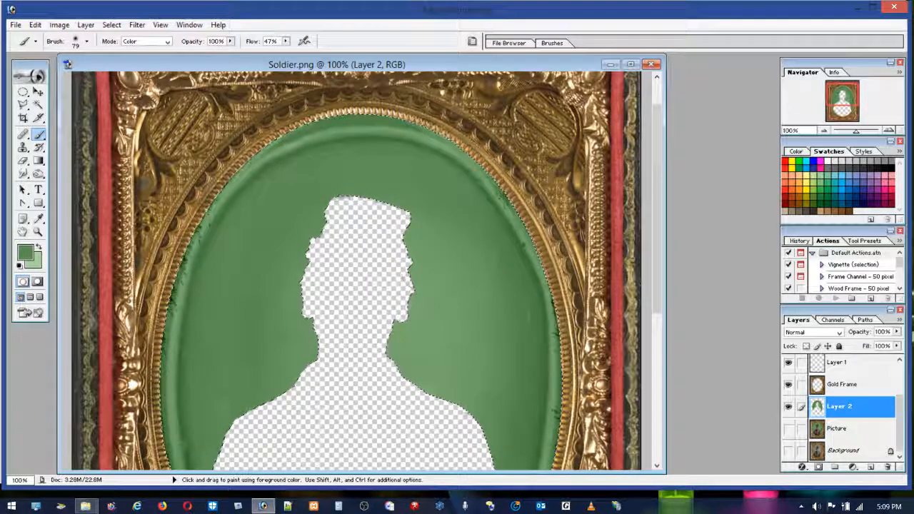
pyautogui.scroll(-2, 657, 293)
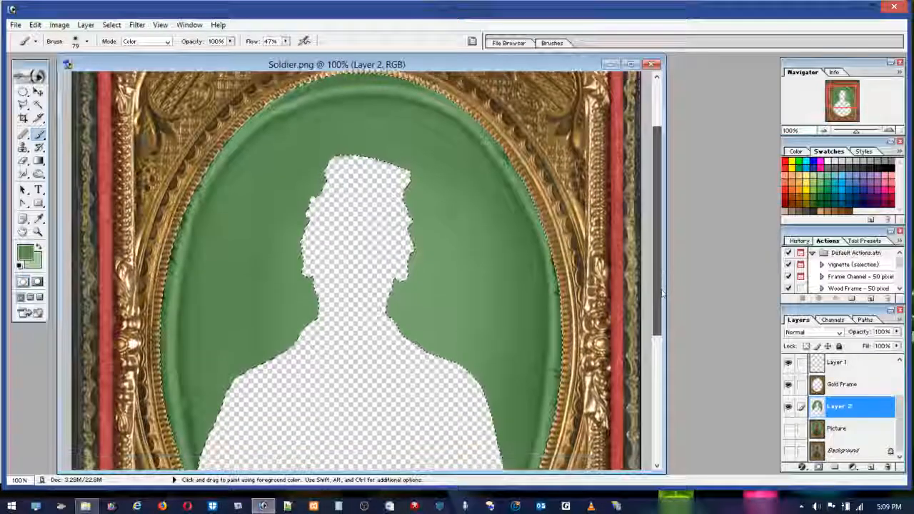
pyautogui.scroll(-4, 662, 292)
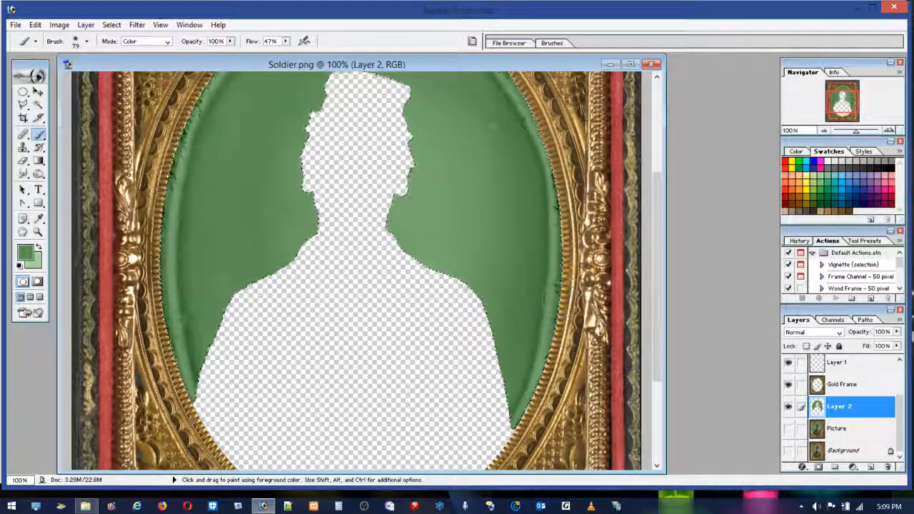
pyautogui.scroll(5, 657, 285)
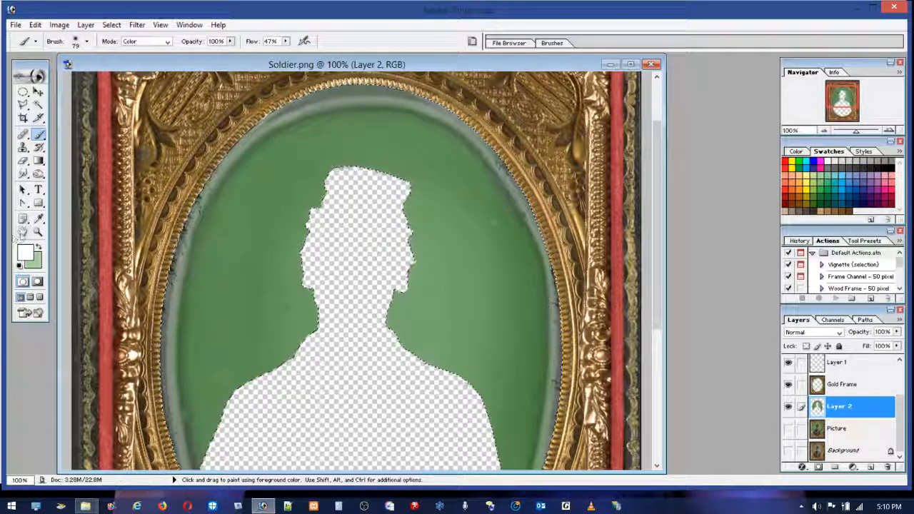
# Step: Paint white in Color mode at 47% flow along the lower right-hand stretch of the oval rim
pyautogui.doubleClick(23, 232)
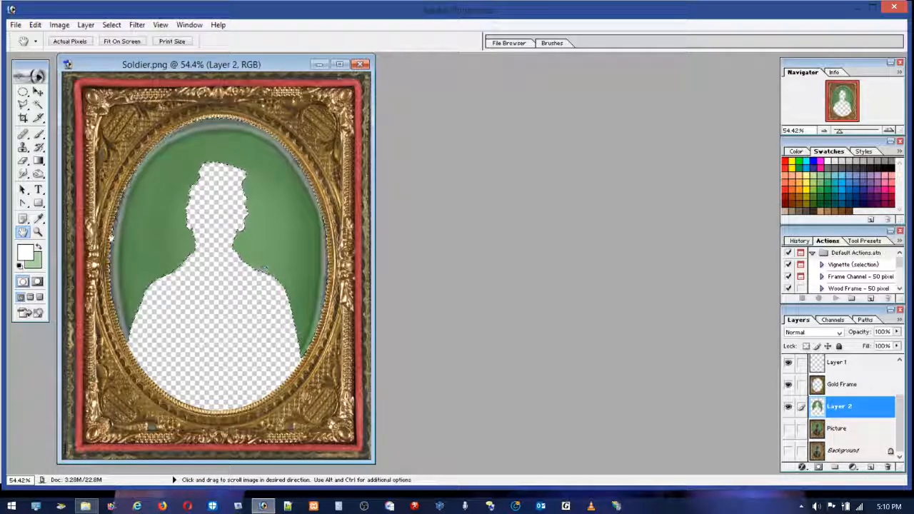
pyautogui.press('z')
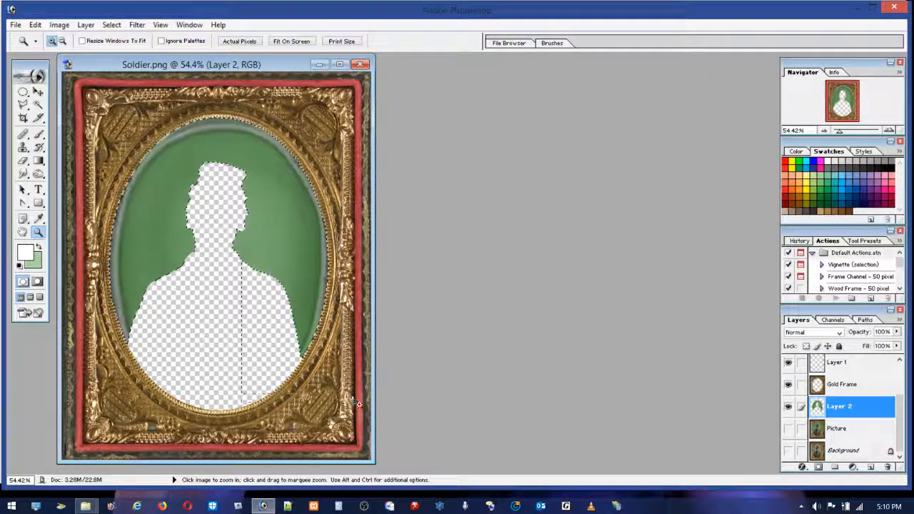
pyautogui.moveTo(357, 404); pyautogui.dragTo(235, 237)
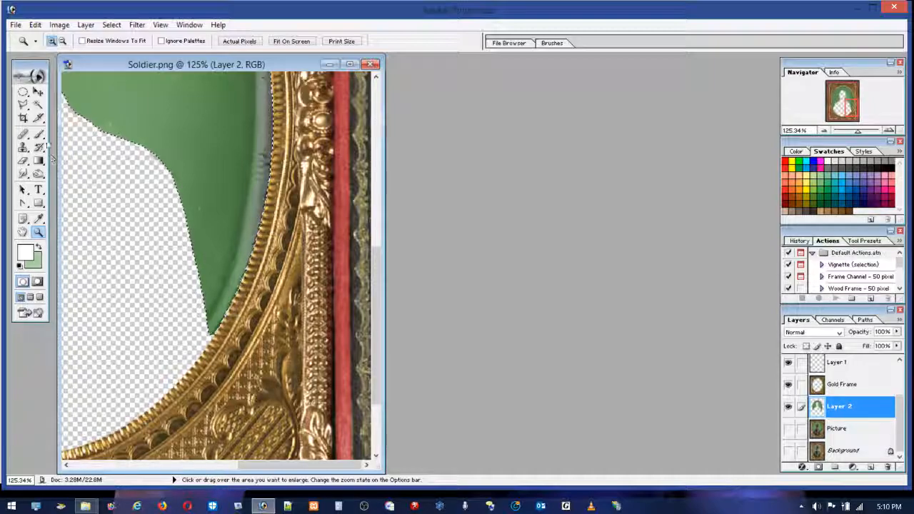
pyautogui.click(38, 134)
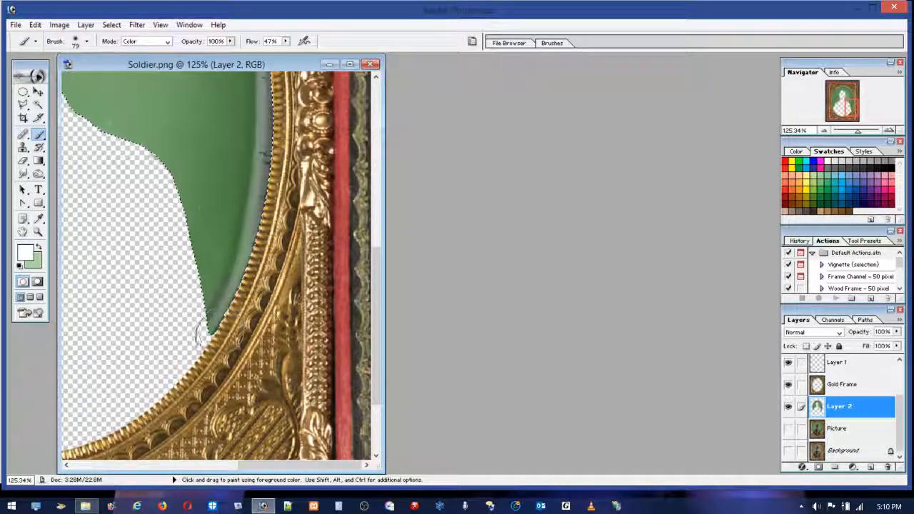
pyautogui.moveTo(201, 354); pyautogui.dragTo(253, 289)
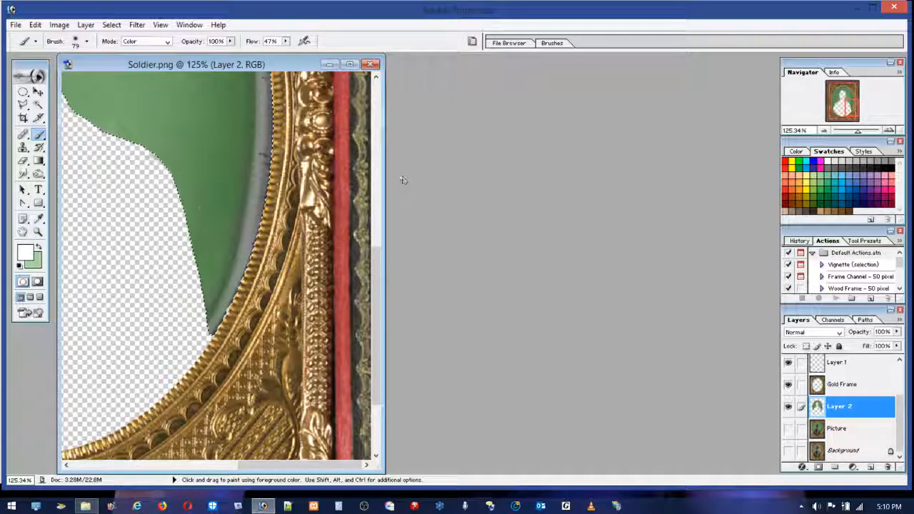
pyautogui.doubleClick(39, 232)
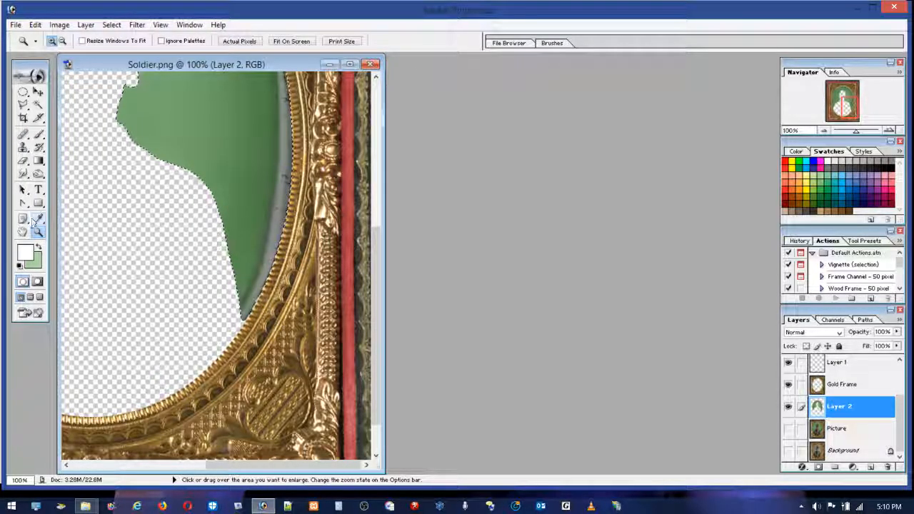
# Step: Show the Picture layer beneath the cleaned background and deselect the background outline
pyautogui.doubleClick(22, 232)
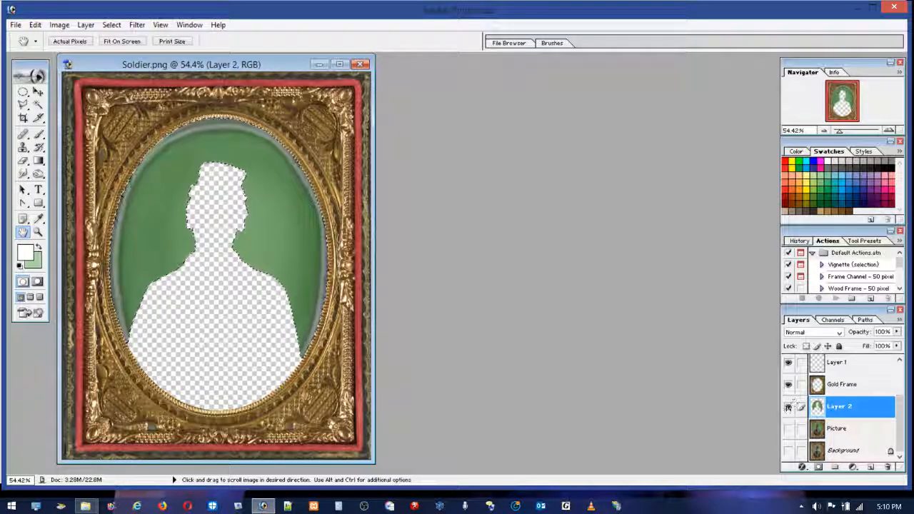
pyautogui.click(788, 428)
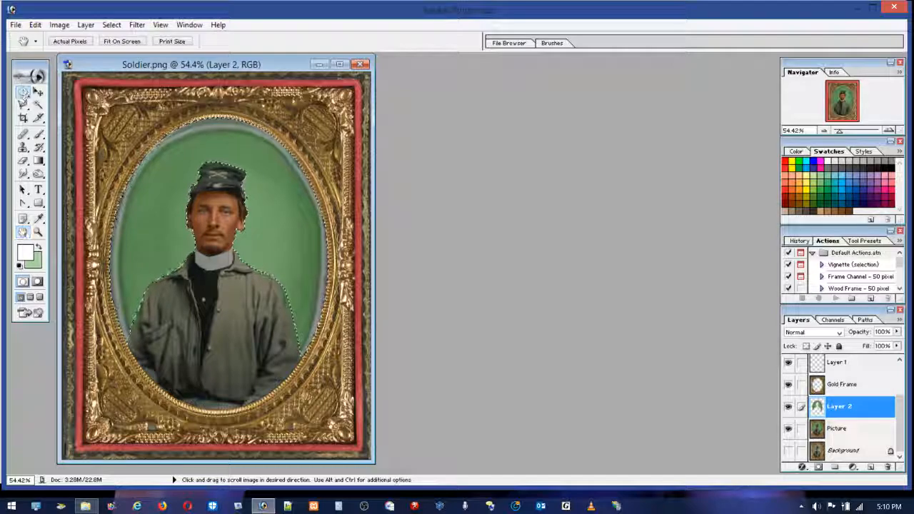
pyautogui.click(23, 91)
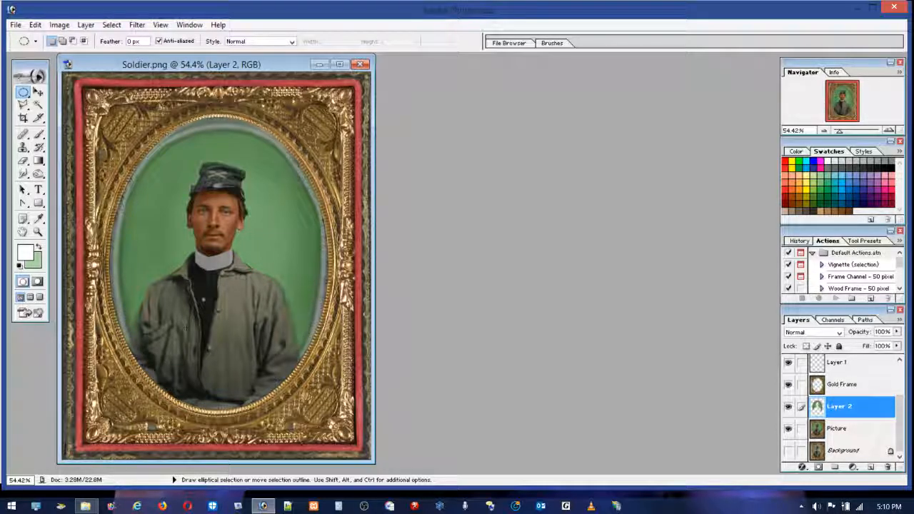
# Step: Paint light orange over the jacket's right-hand front on the Picture layer in Color mode, undoing the misplaced stroke on Layer 2
pyautogui.click(39, 133)
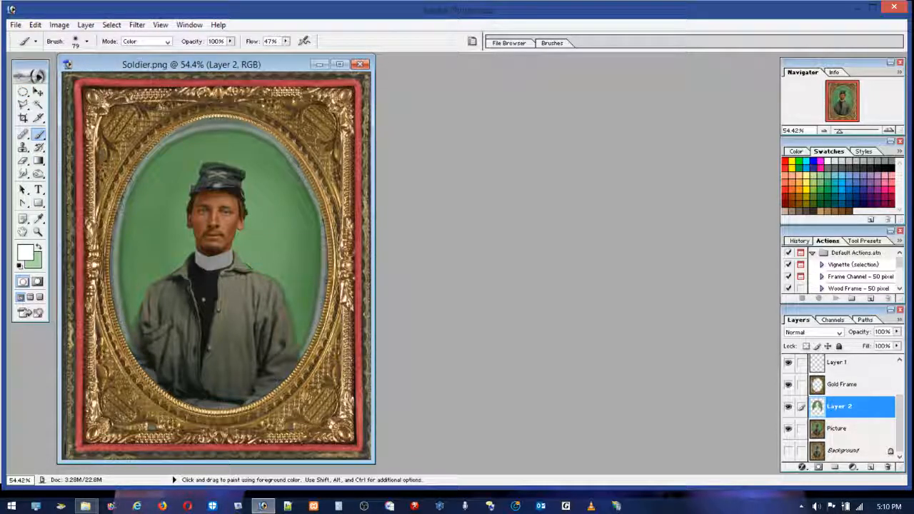
pyautogui.click(801, 176)
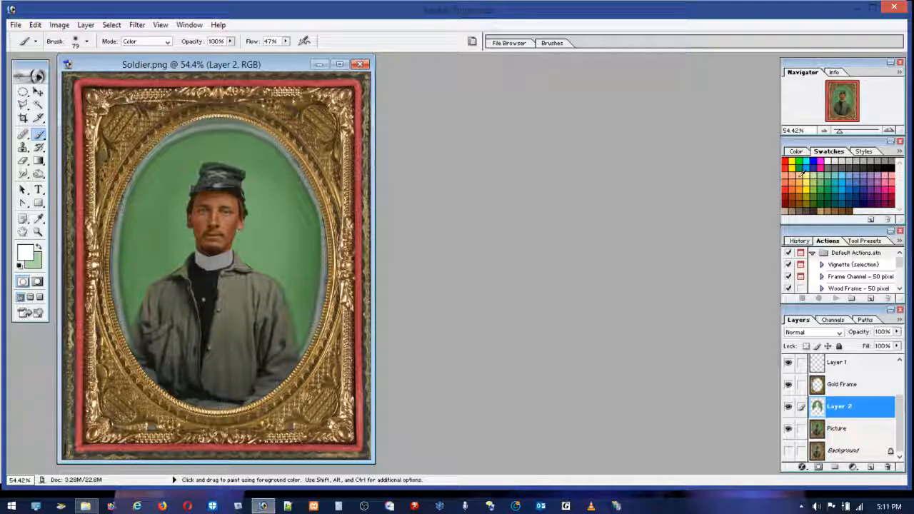
pyautogui.moveTo(243, 323)
pyautogui.mouseDown()
pyautogui.moveTo(249, 360)
pyautogui.moveTo(244, 355)
pyautogui.mouseUp()
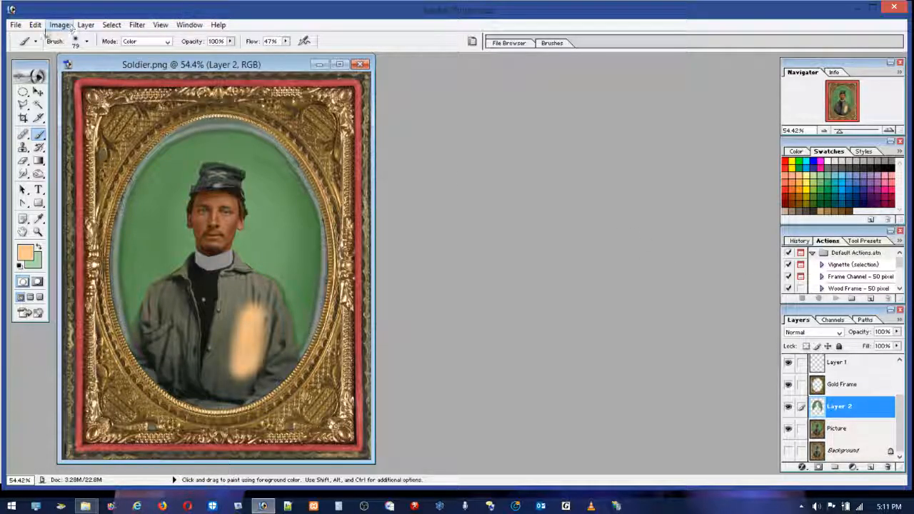
pyautogui.click(35, 24)
pyautogui.click(68, 64)
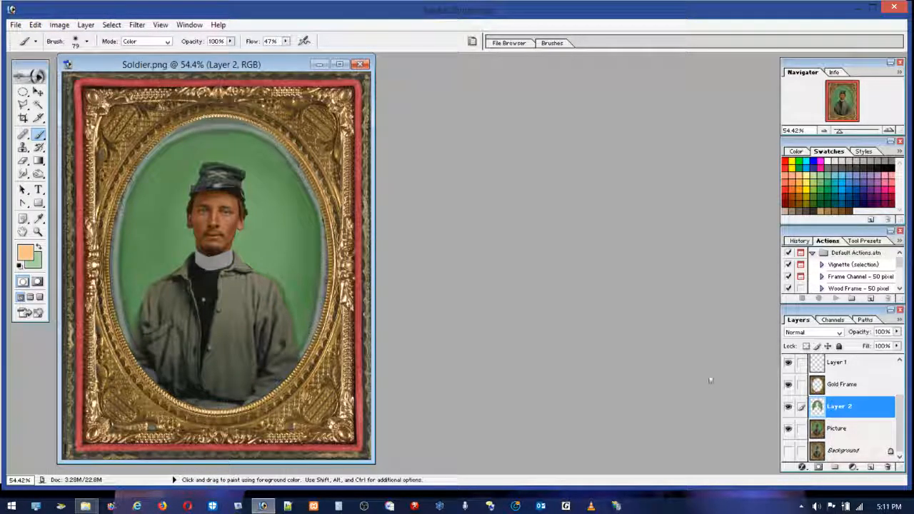
pyautogui.click(847, 431)
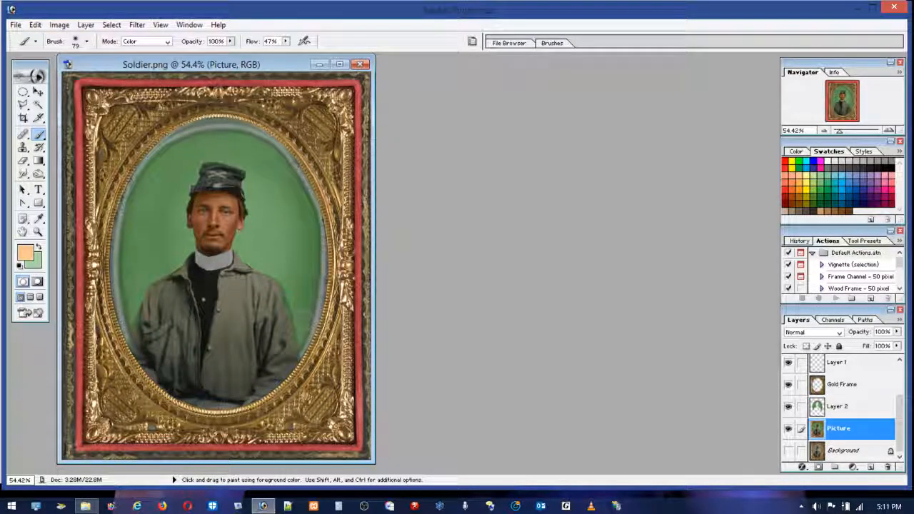
pyautogui.moveTo(260, 302); pyautogui.dragTo(239, 354)
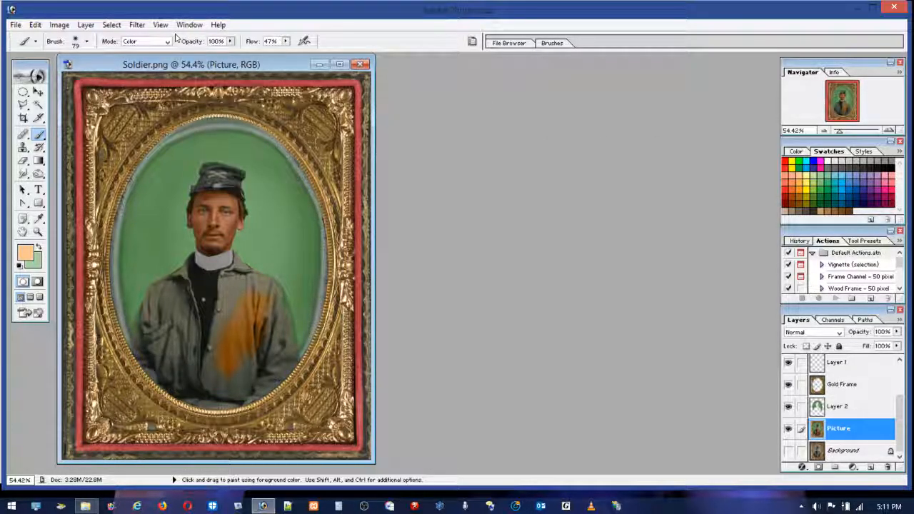
# Step: Set the brush flow to 7% and blend pale yellow, salmon and white into the jacket's orange patch
pyautogui.click(284, 41)
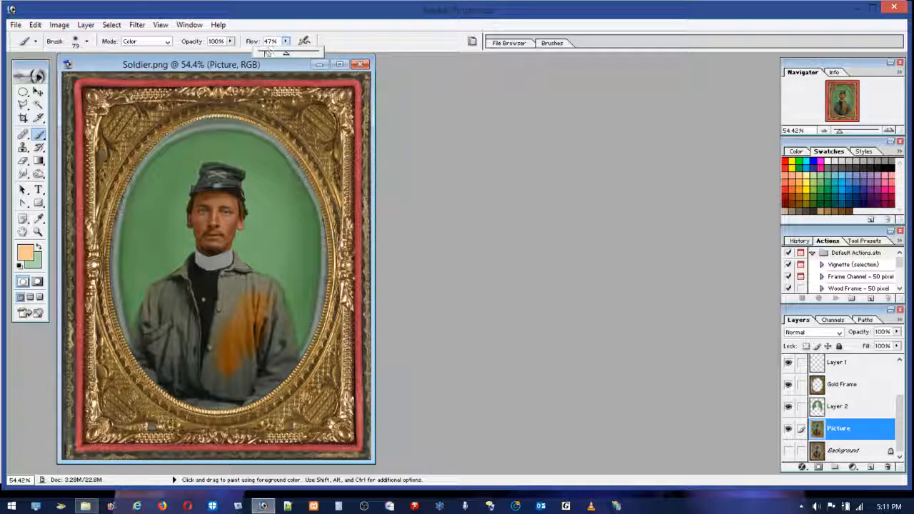
pyautogui.moveTo(263, 56); pyautogui.dragTo(260, 55)
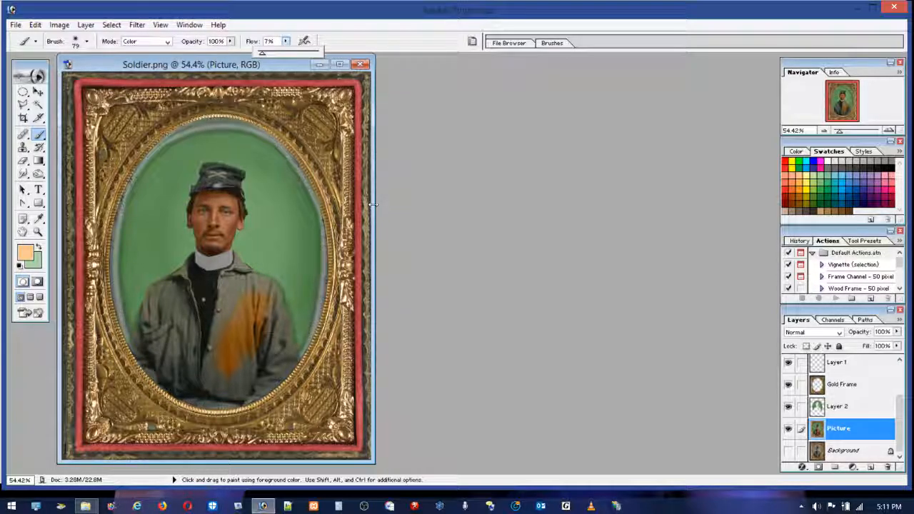
pyautogui.click(785, 169)
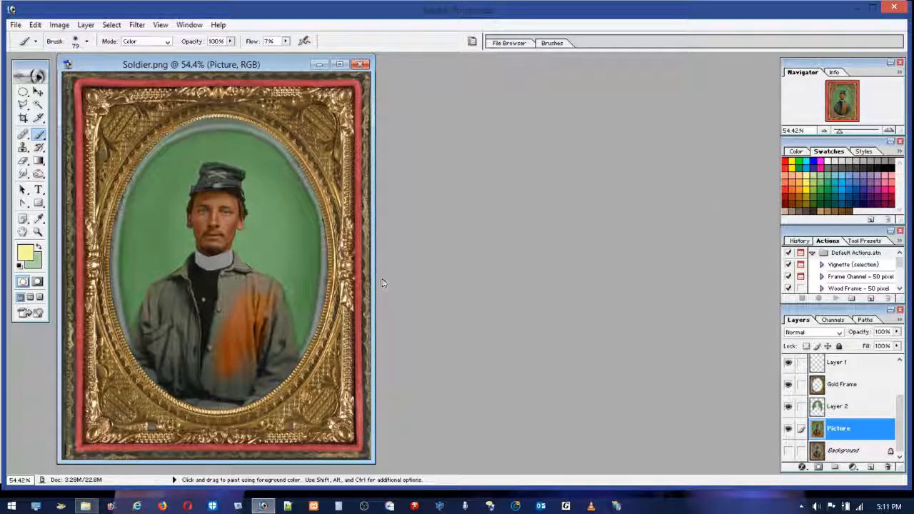
pyautogui.moveTo(272, 331)
pyautogui.mouseDown()
pyautogui.moveTo(224, 352)
pyautogui.moveTo(260, 327)
pyautogui.moveTo(249, 320)
pyautogui.mouseUp()
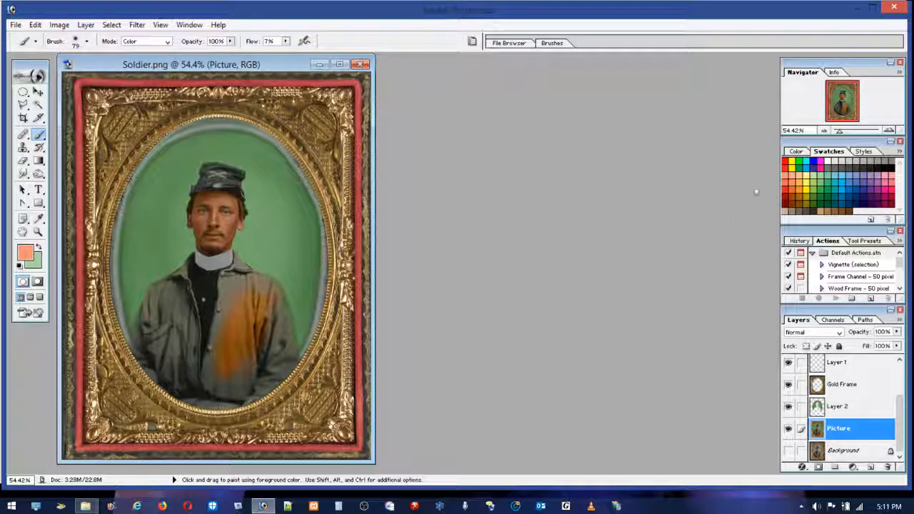
pyautogui.click(831, 160)
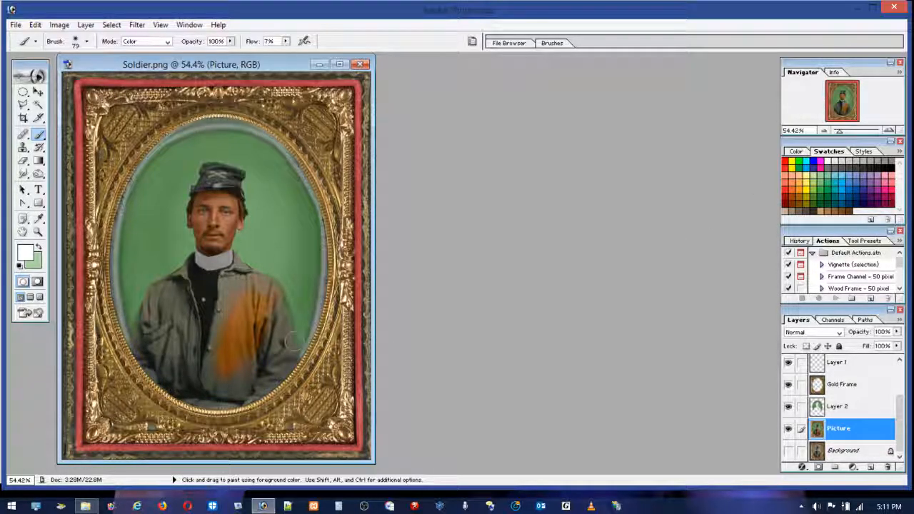
# Step: Brush light orange, salmon and white over the jacket's right-hand front to even out the orange at 7% flow
pyautogui.click(38, 232)
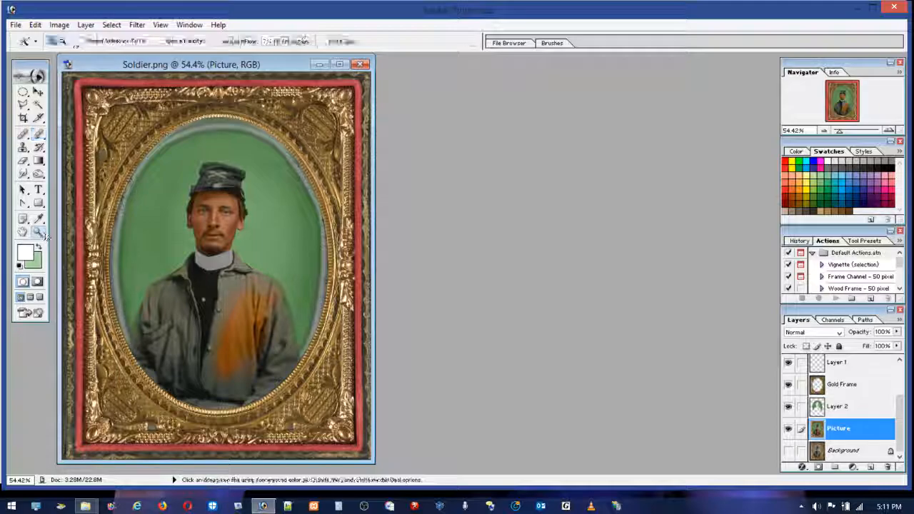
pyautogui.moveTo(187, 255); pyautogui.dragTo(332, 416)
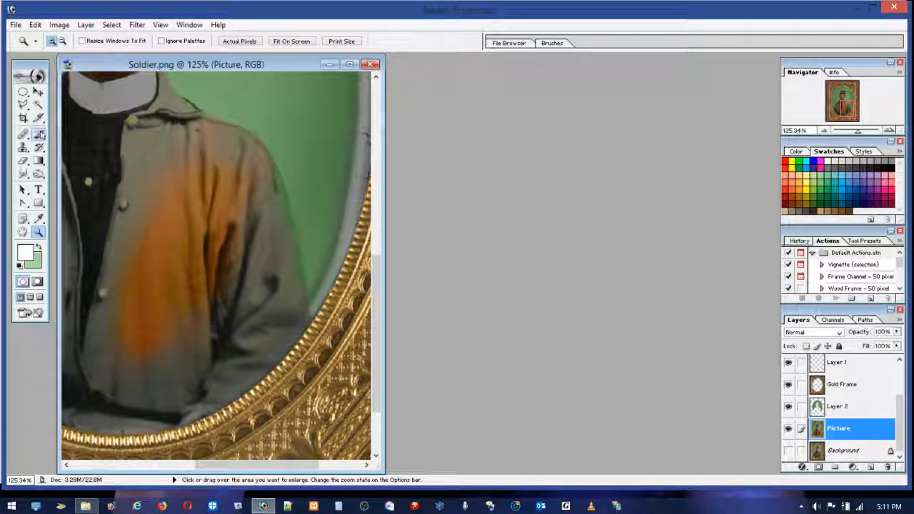
pyautogui.press('b')
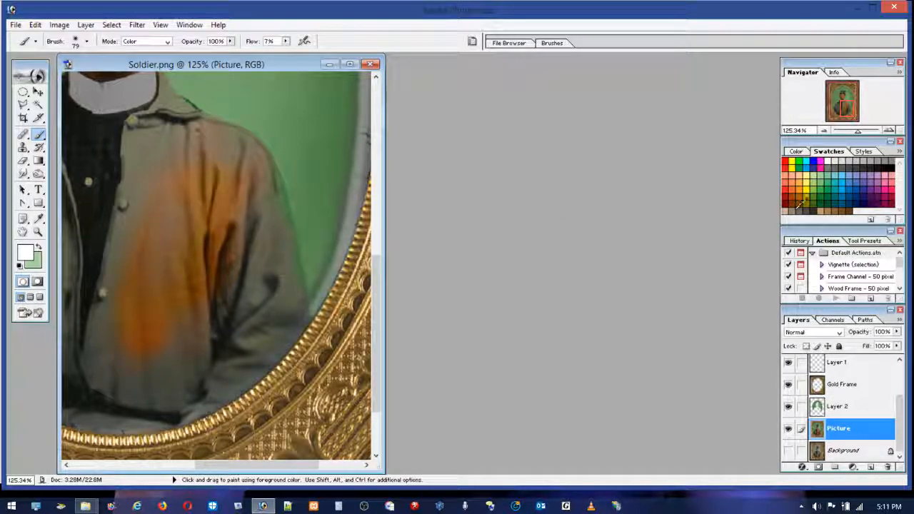
pyautogui.click(800, 175)
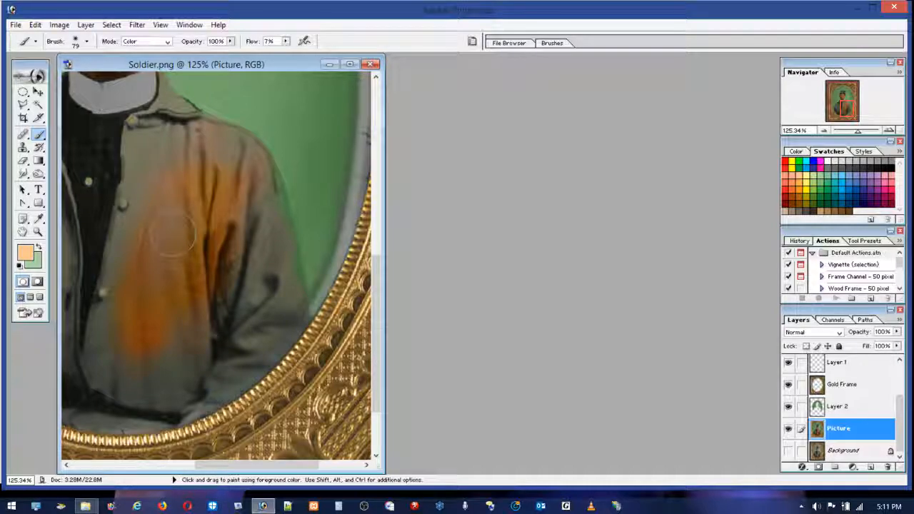
pyautogui.moveTo(145, 301)
pyautogui.mouseDown()
pyautogui.moveTo(176, 264)
pyautogui.moveTo(177, 314)
pyautogui.moveTo(207, 207)
pyautogui.moveTo(212, 354)
pyautogui.moveTo(203, 175)
pyautogui.moveTo(223, 302)
pyautogui.mouseUp()
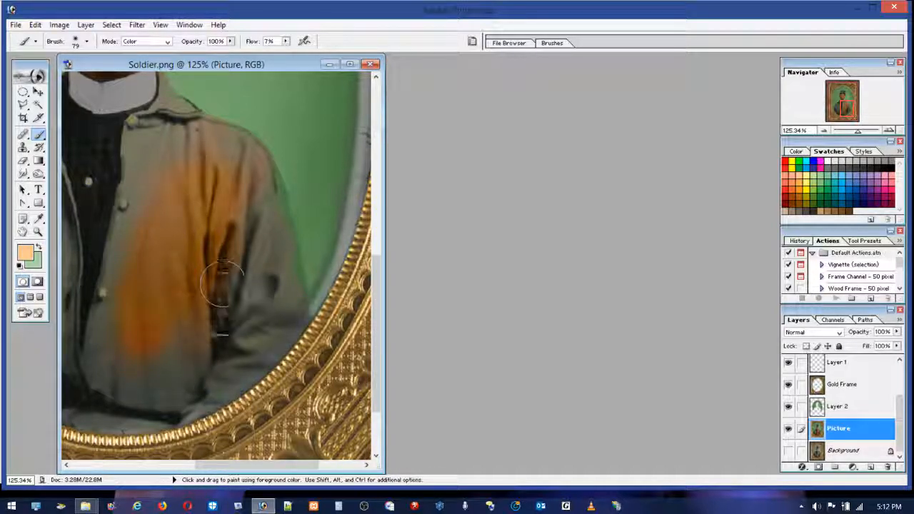
pyautogui.click(791, 174)
pyautogui.moveTo(171, 232)
pyautogui.mouseDown()
pyautogui.moveTo(223, 187)
pyautogui.moveTo(187, 318)
pyautogui.moveTo(142, 350)
pyautogui.moveTo(136, 255)
pyautogui.moveTo(214, 172)
pyautogui.moveTo(173, 270)
pyautogui.moveTo(242, 153)
pyautogui.mouseUp()
pyautogui.click(827, 162)
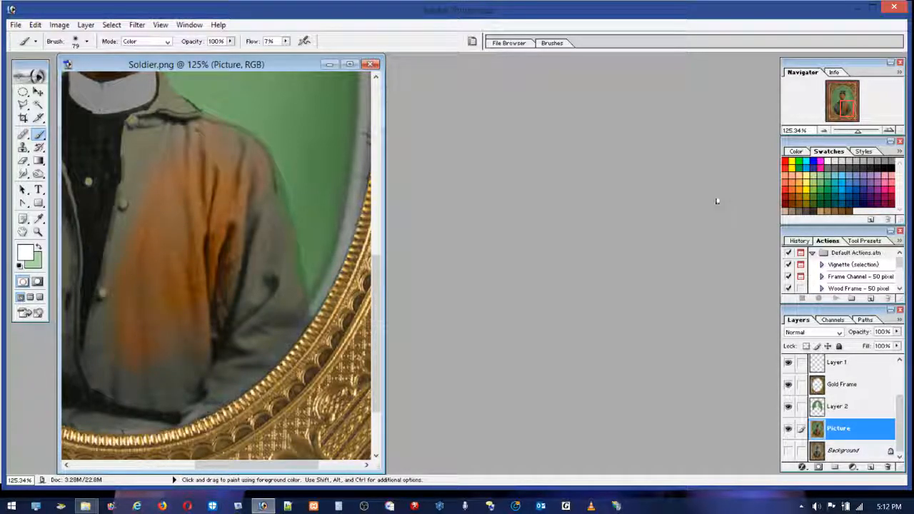
# Step: Blend dark brown and tan over the orange area of the jacket at 7% flow
pyautogui.click(850, 210)
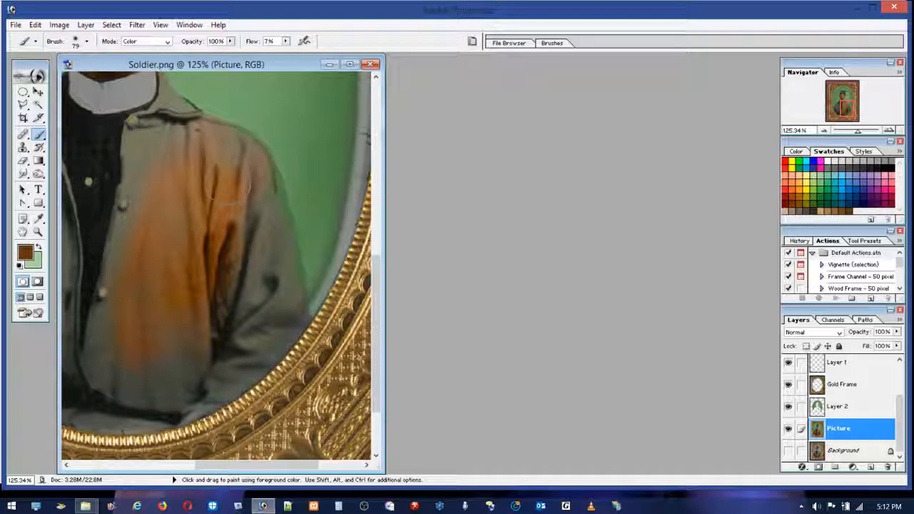
pyautogui.moveTo(184, 275)
pyautogui.mouseDown()
pyautogui.moveTo(189, 330)
pyautogui.moveTo(211, 197)
pyautogui.moveTo(235, 183)
pyautogui.moveTo(176, 273)
pyautogui.moveTo(139, 231)
pyautogui.moveTo(152, 313)
pyautogui.moveTo(175, 353)
pyautogui.moveTo(168, 355)
pyautogui.moveTo(217, 318)
pyautogui.mouseUp()
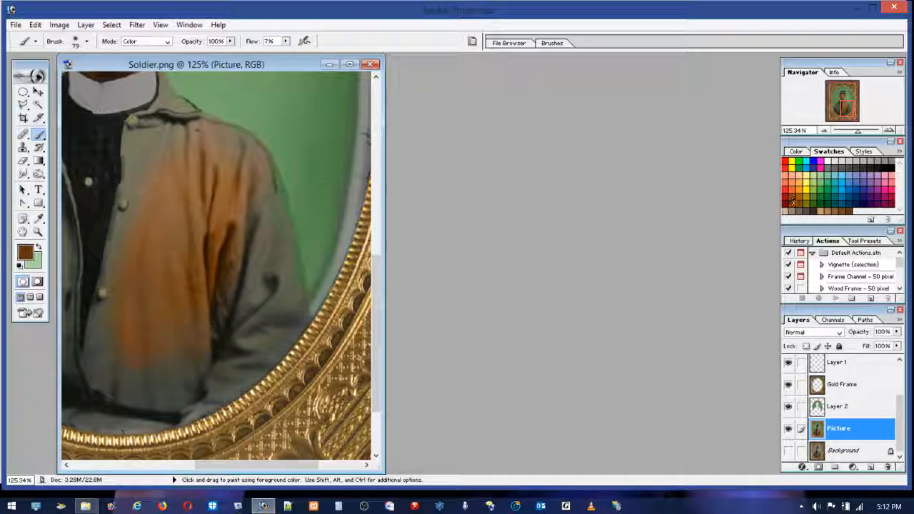
pyautogui.click(822, 209)
pyautogui.moveTo(214, 182); pyautogui.dragTo(200, 185)
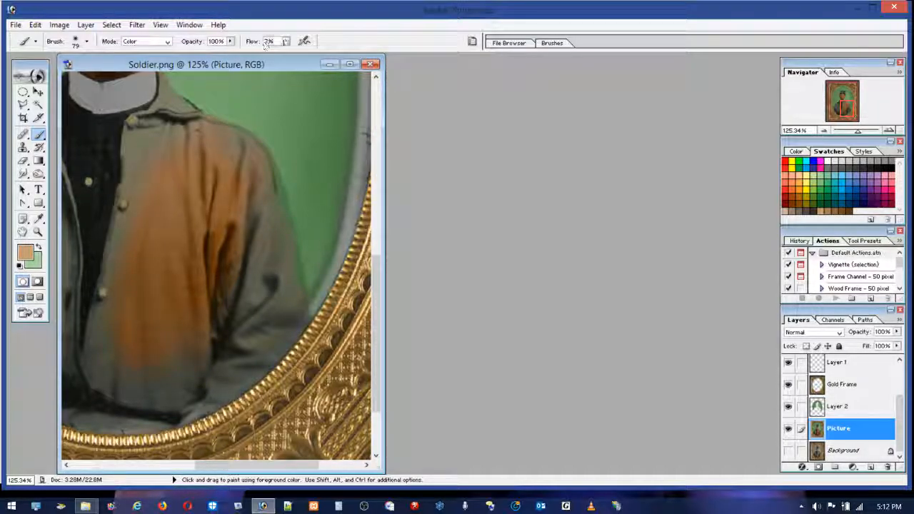
# Step: Set the brush flow to 20% and paint tan over the jacket's right-hand front
pyautogui.click(286, 41)
pyautogui.moveTo(286, 52); pyautogui.dragTo(293, 53)
pyautogui.moveTo(188, 226)
pyautogui.mouseDown()
pyautogui.moveTo(172, 272)
pyautogui.moveTo(207, 190)
pyautogui.moveTo(137, 332)
pyautogui.moveTo(218, 222)
pyautogui.moveTo(210, 260)
pyautogui.moveTo(227, 275)
pyautogui.moveTo(243, 188)
pyautogui.moveTo(243, 203)
pyautogui.moveTo(191, 259)
pyautogui.moveTo(202, 267)
pyautogui.moveTo(204, 240)
pyautogui.moveTo(235, 246)
pyautogui.mouseUp()
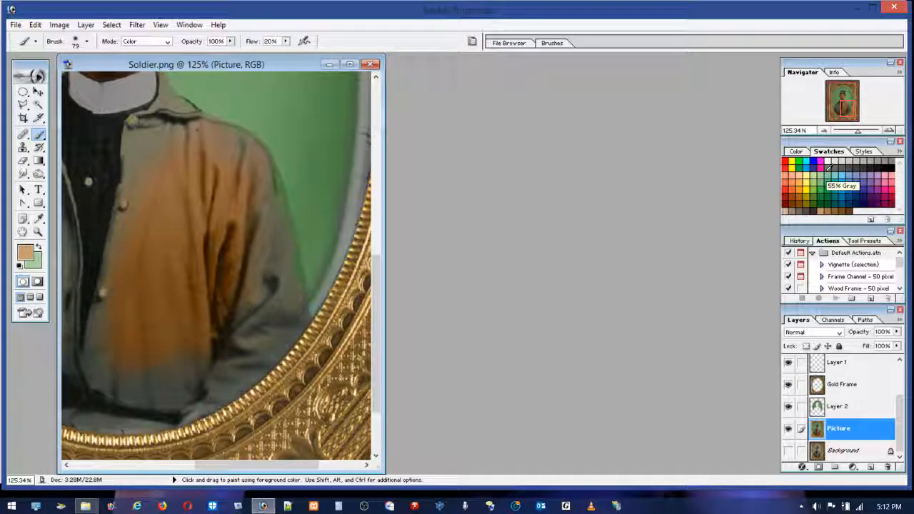
# Step: Brush dark gray over the orange on the jacket's right-hand front, first at 20% flow and again at 4%
pyautogui.click(862, 169)
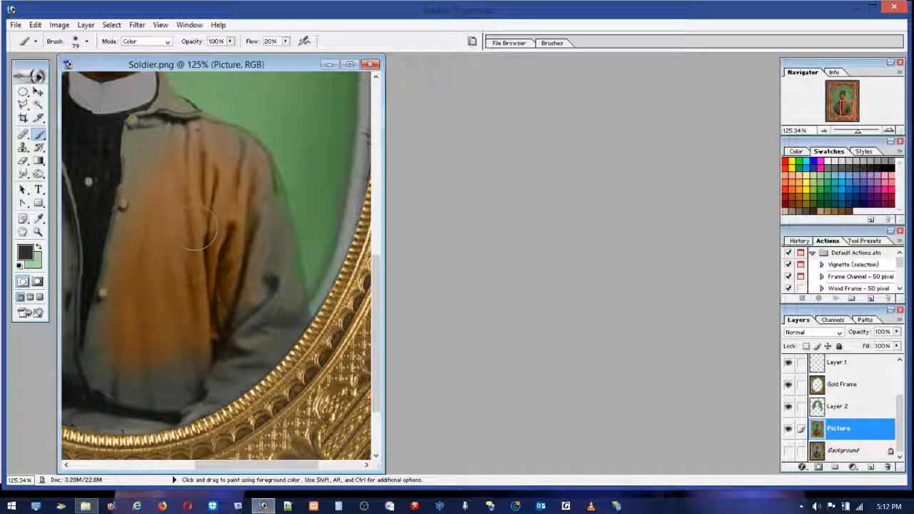
pyautogui.moveTo(206, 249)
pyautogui.mouseDown()
pyautogui.moveTo(214, 296)
pyautogui.moveTo(201, 320)
pyautogui.mouseUp()
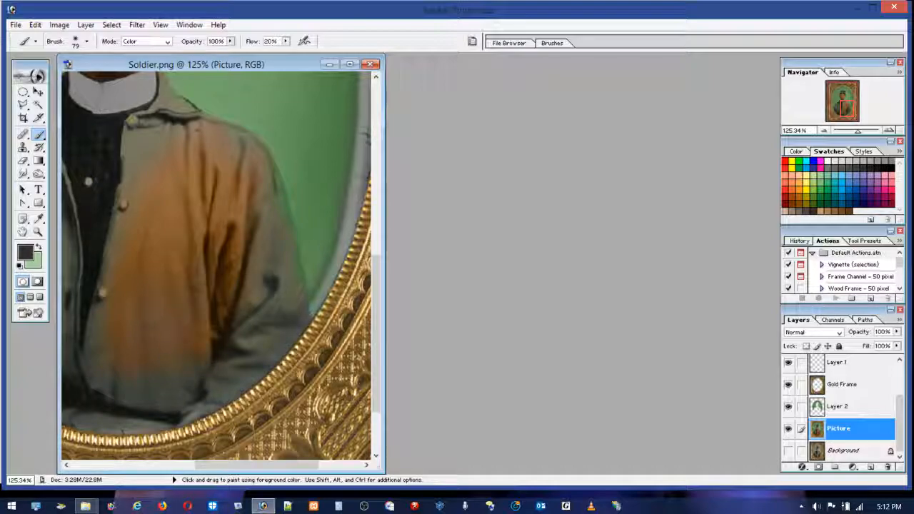
pyautogui.click(285, 41)
pyautogui.moveTo(285, 52); pyautogui.dragTo(274, 52)
pyautogui.click(203, 254)
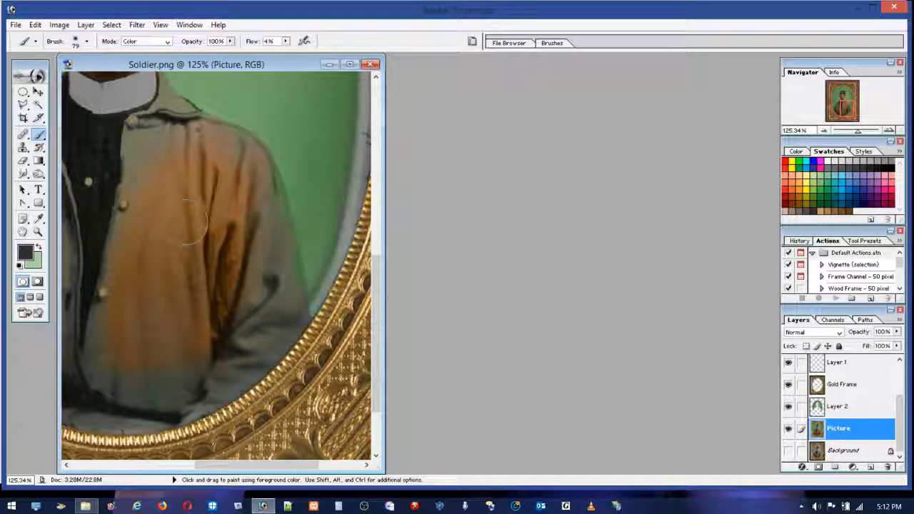
pyautogui.moveTo(170, 241)
pyautogui.mouseDown()
pyautogui.moveTo(194, 299)
pyautogui.moveTo(196, 281)
pyautogui.moveTo(170, 217)
pyautogui.moveTo(191, 255)
pyautogui.moveTo(224, 277)
pyautogui.moveTo(199, 264)
pyautogui.mouseUp()
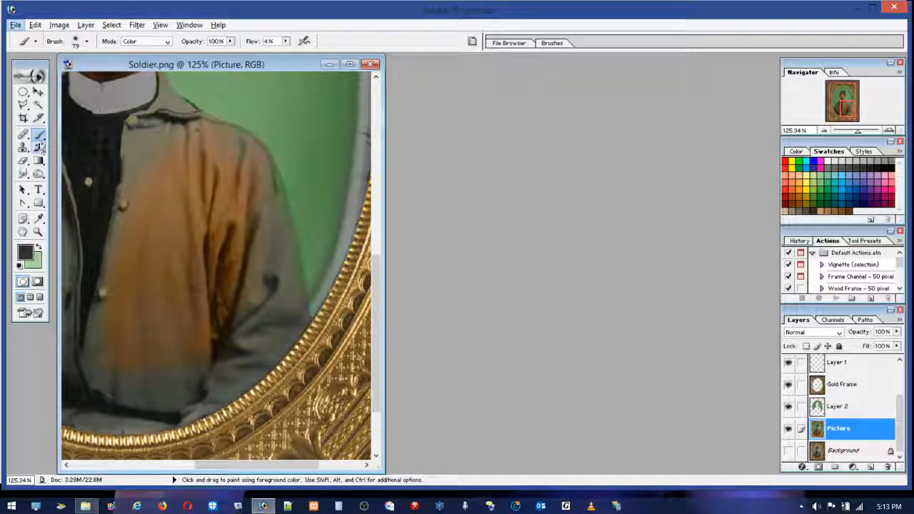
# Step: Sample brown from the jacket, set the brush flow to 100% and paint the jacket's whole right-hand front and sleeve
pyautogui.keyDown('alt'); pyautogui.click(182, 206); pyautogui.keyUp('alt')
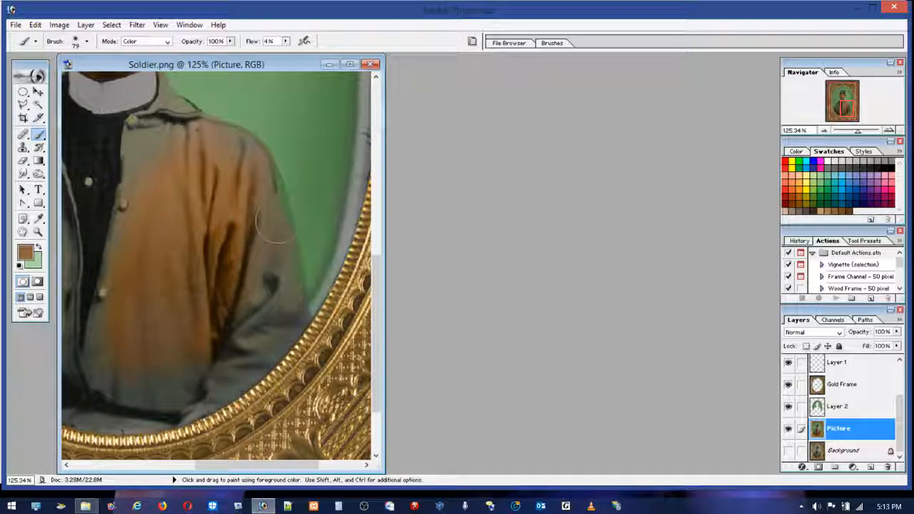
pyautogui.moveTo(286, 41); pyautogui.dragTo(364, 65)
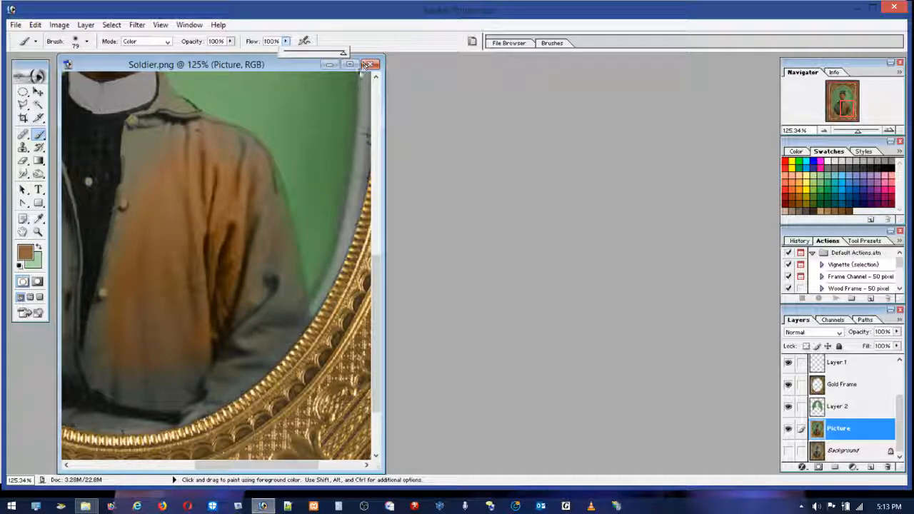
pyautogui.moveTo(269, 227)
pyautogui.mouseDown()
pyautogui.moveTo(253, 187)
pyautogui.moveTo(285, 291)
pyautogui.moveTo(276, 255)
pyautogui.moveTo(278, 346)
pyautogui.moveTo(290, 311)
pyautogui.moveTo(254, 368)
pyautogui.moveTo(191, 414)
pyautogui.moveTo(236, 345)
pyautogui.moveTo(240, 359)
pyautogui.moveTo(266, 298)
pyautogui.moveTo(270, 239)
pyautogui.moveTo(255, 170)
pyautogui.moveTo(177, 127)
pyautogui.moveTo(151, 118)
pyautogui.mouseUp()
pyautogui.moveTo(122, 186)
pyautogui.mouseDown()
pyautogui.moveTo(113, 397)
pyautogui.moveTo(79, 404)
pyautogui.moveTo(143, 418)
pyautogui.mouseUp()
pyautogui.moveTo(162, 373)
pyautogui.mouseDown()
pyautogui.moveTo(184, 277)
pyautogui.moveTo(182, 322)
pyautogui.moveTo(171, 242)
pyautogui.moveTo(185, 277)
pyautogui.moveTo(216, 274)
pyautogui.mouseUp()
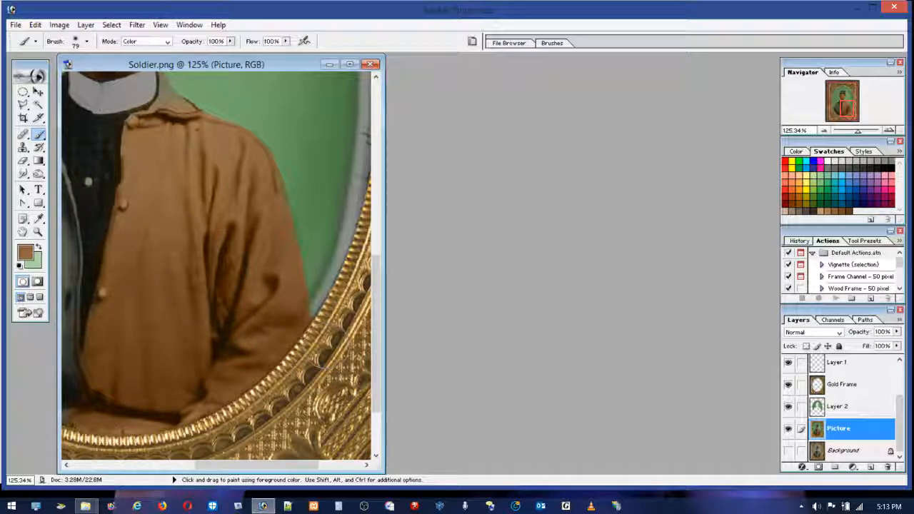
# Step: Try a golden tone sampled from the frame on the jacket's right-hand front and undo the stroke
pyautogui.keyDown('alt'); pyautogui.click(319, 323); pyautogui.keyUp('alt')
pyautogui.moveTo(166, 263); pyautogui.dragTo(178, 252)
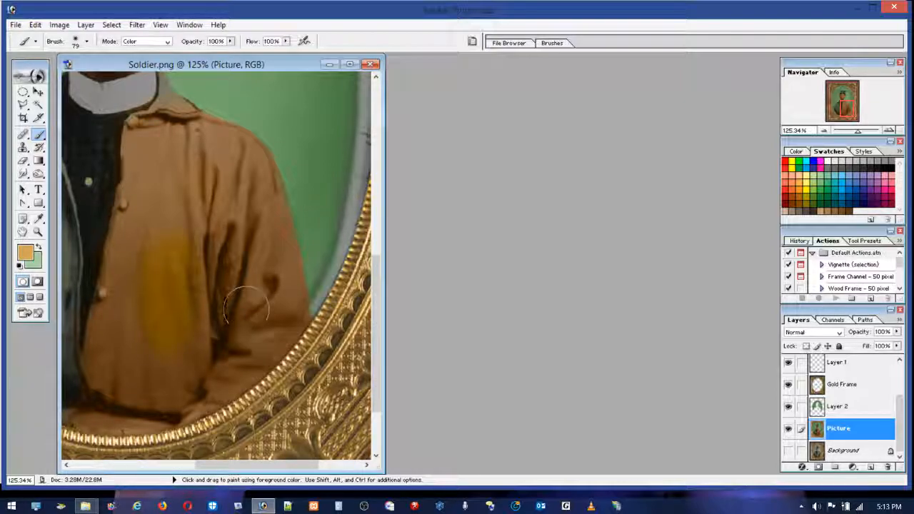
pyautogui.click(34, 24)
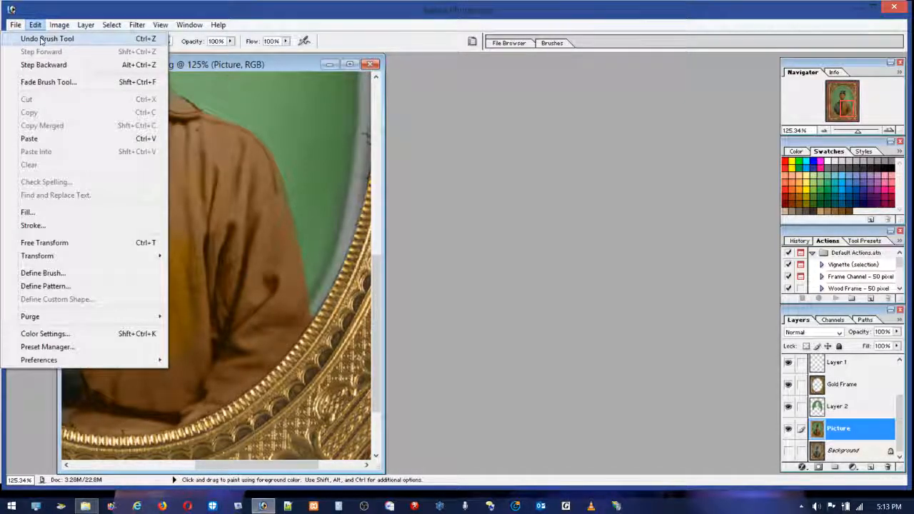
pyautogui.click(40, 39)
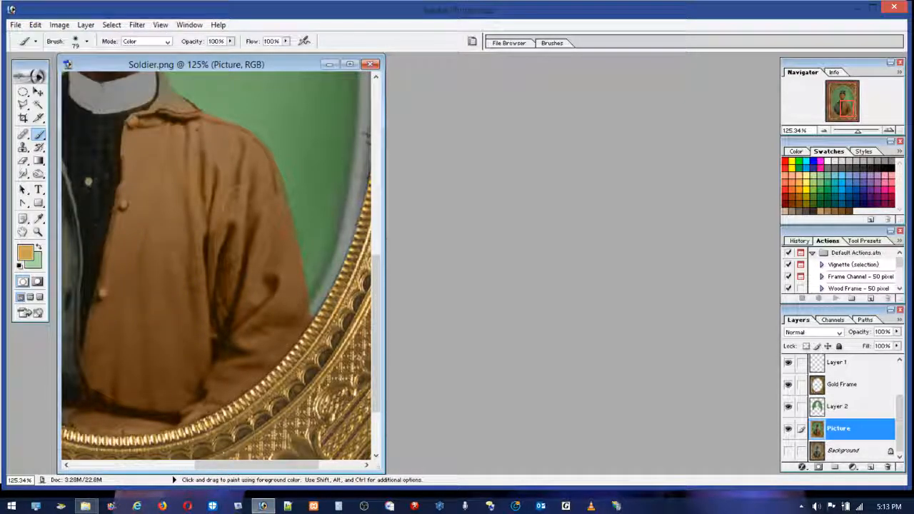
# Step: Sample a brown from the gold frame and repaint the jacket's right-hand front and sleeve with it
pyautogui.keyDown('alt'); pyautogui.click(320, 336); pyautogui.keyUp('alt')
pyautogui.moveTo(173, 209); pyautogui.dragTo(176, 243)
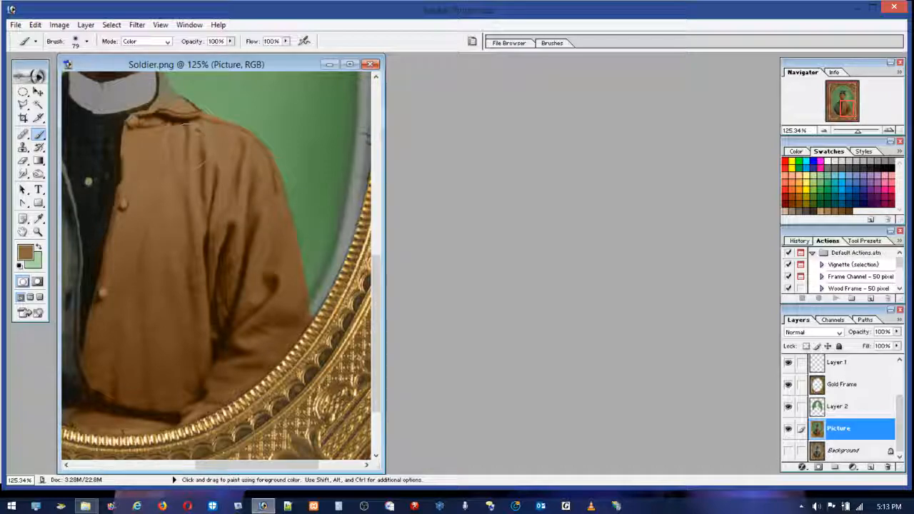
# Step: Paint the jacket's right-hand collar brown with a 7 px brush and clean the white collar's lower edge with gray sampled from it
pyautogui.scroll(5, 372, 232)
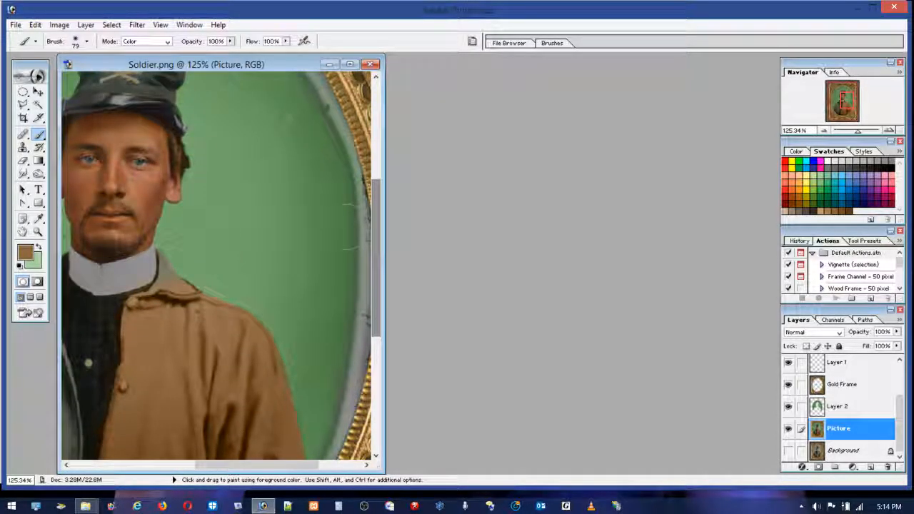
pyautogui.click(38, 232)
pyautogui.moveTo(216, 319); pyautogui.dragTo(219, 319)
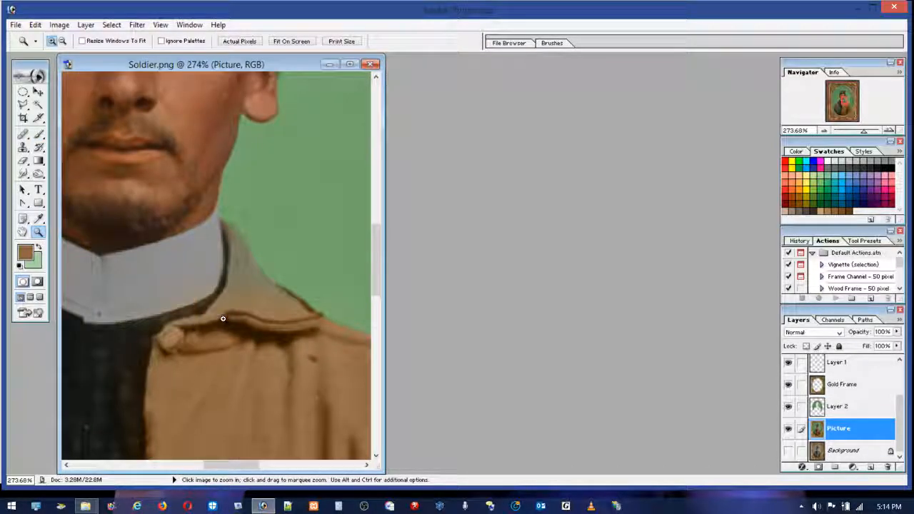
pyautogui.click(38, 134)
pyautogui.click(86, 42)
pyautogui.moveTo(27, 73); pyautogui.dragTo(20, 73)
pyautogui.press('Return')
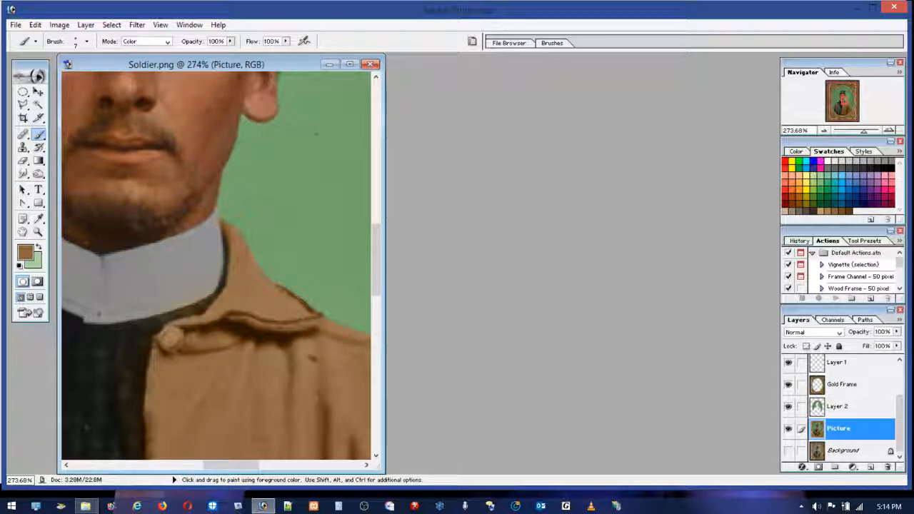
pyautogui.keyDown('alt'); pyautogui.click(163, 271); pyautogui.keyUp('alt')
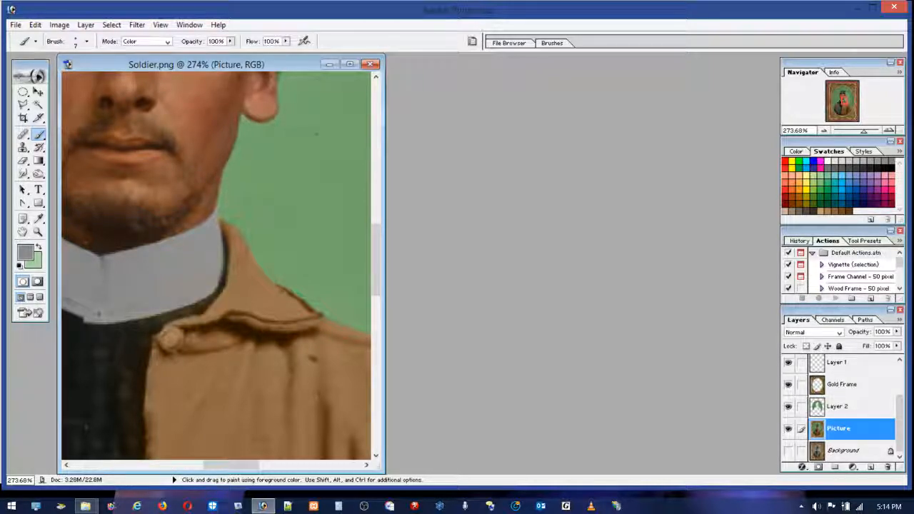
pyautogui.moveTo(206, 302)
pyautogui.mouseDown()
pyautogui.moveTo(135, 346)
pyautogui.moveTo(153, 318)
pyautogui.mouseUp()
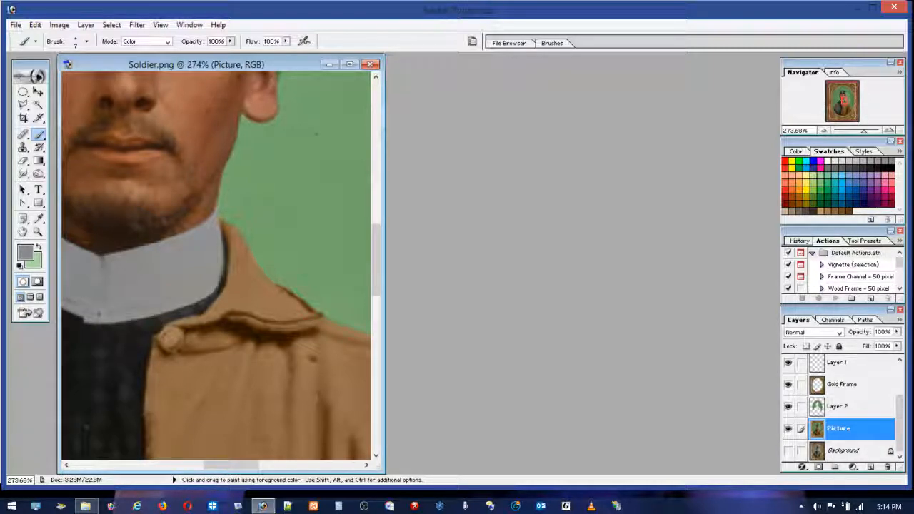
# Step: Sample the jacket's brown and paint the left-hand collar, the shoulder seam and the outer edge of the upper sleeve
pyautogui.moveTo(376, 250); pyautogui.dragTo(389, 277)
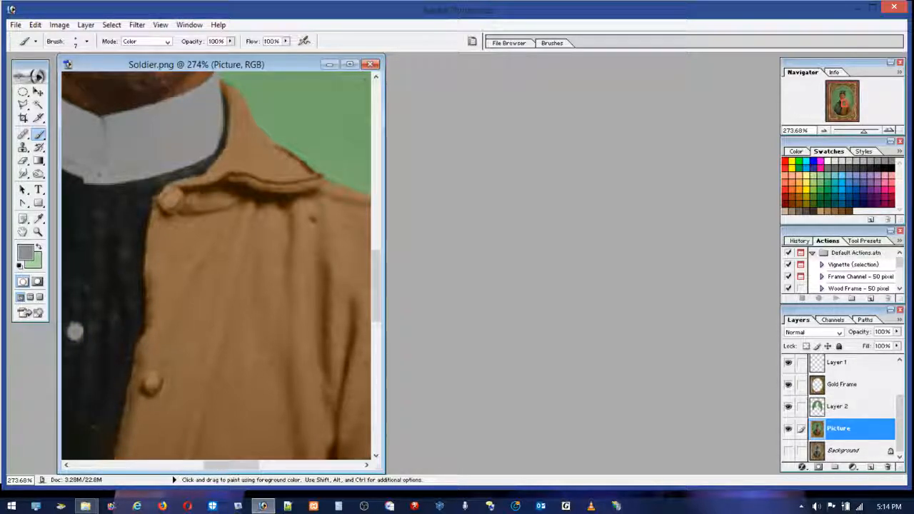
pyautogui.keyDown('alt'); pyautogui.click(255, 253); pyautogui.keyUp('alt')
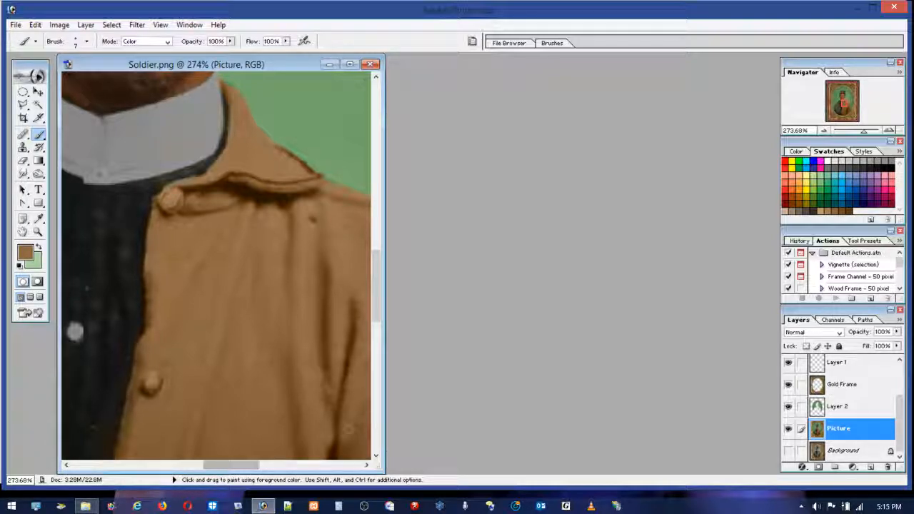
pyautogui.moveTo(382, 414); pyautogui.dragTo(725, 415)
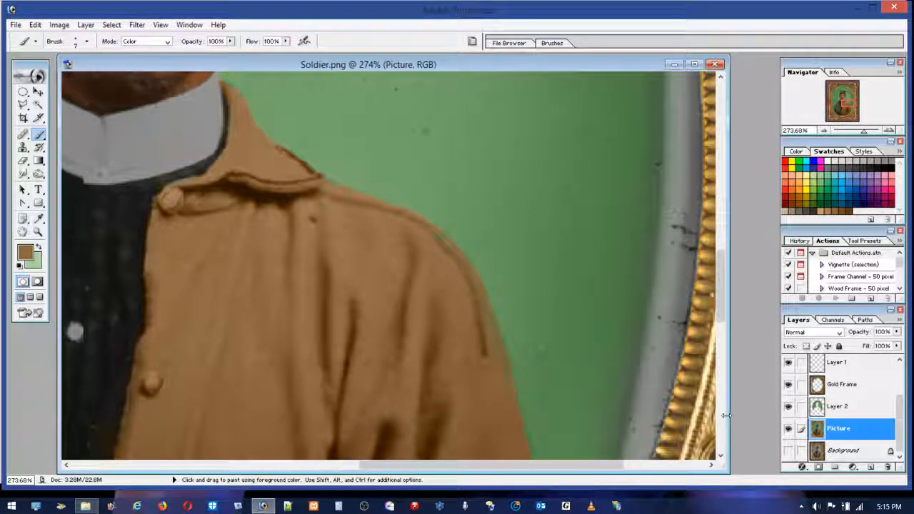
pyautogui.moveTo(423, 463); pyautogui.dragTo(244, 436)
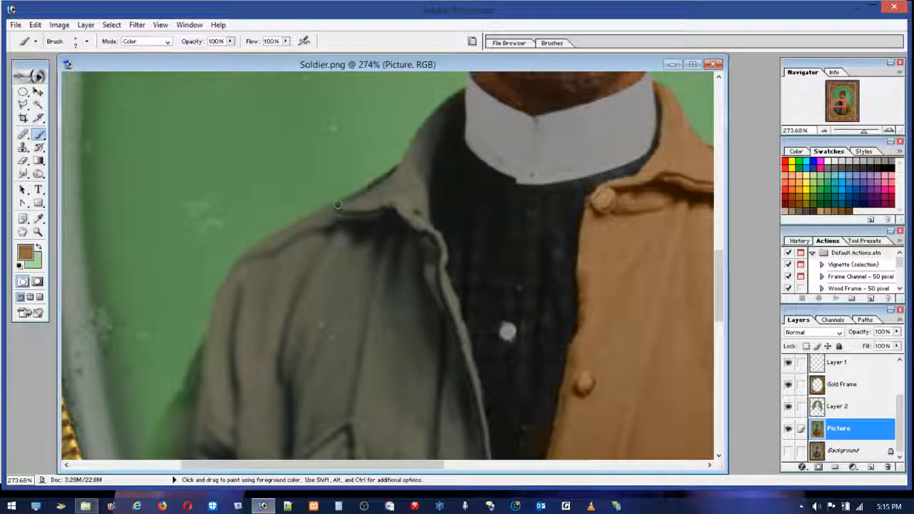
pyautogui.moveTo(452, 99)
pyautogui.mouseDown()
pyautogui.moveTo(426, 144)
pyautogui.moveTo(461, 94)
pyautogui.mouseUp()
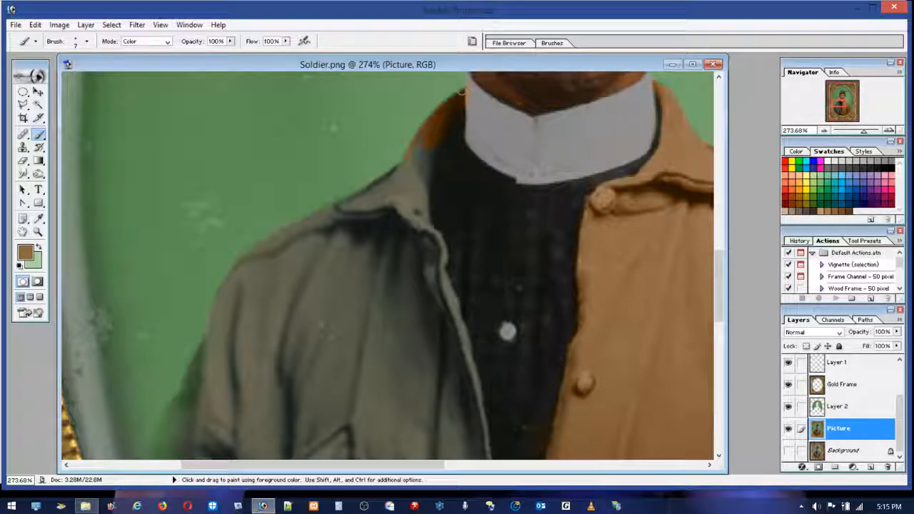
pyautogui.moveTo(404, 192)
pyautogui.mouseDown()
pyautogui.moveTo(372, 183)
pyautogui.moveTo(369, 213)
pyautogui.moveTo(339, 205)
pyautogui.mouseUp()
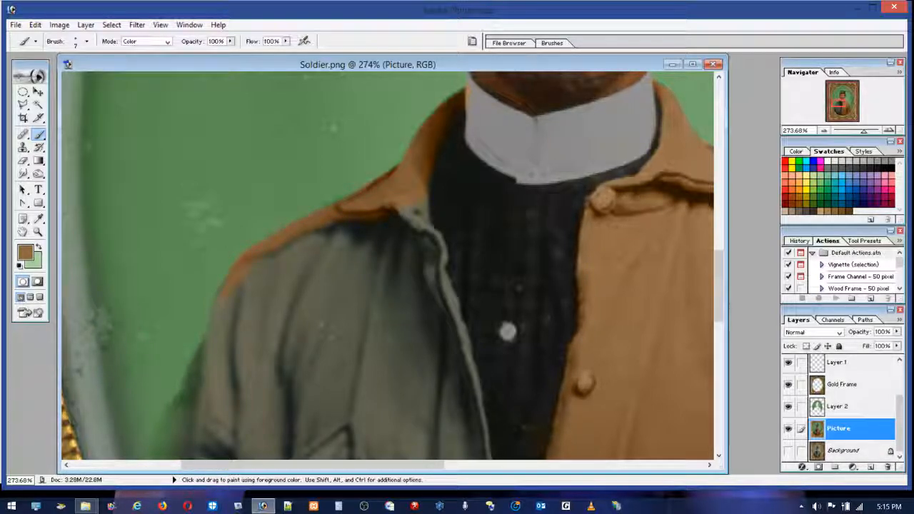
pyautogui.moveTo(205, 348); pyautogui.dragTo(186, 419)
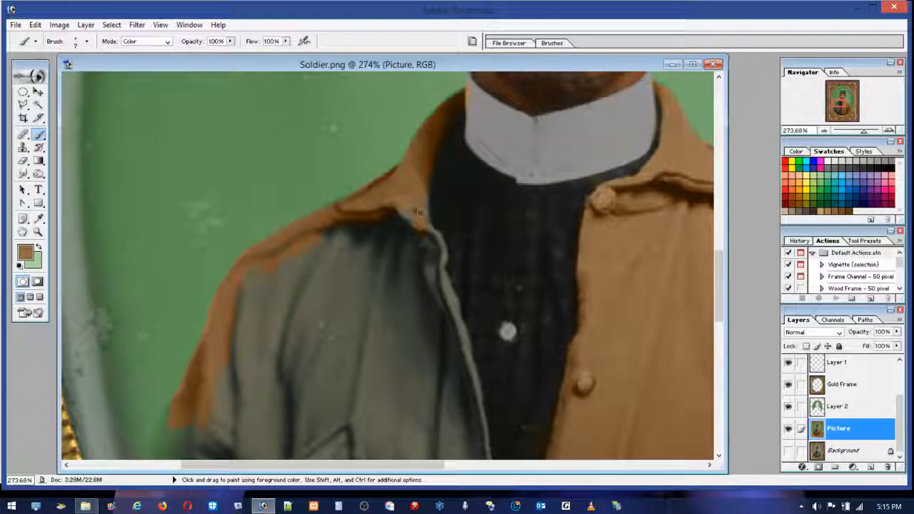
# Step: Paint brown along the upper part of the jacket's left-hand front opening and the shaded fold beside it
pyautogui.moveTo(425, 225); pyautogui.dragTo(438, 251)
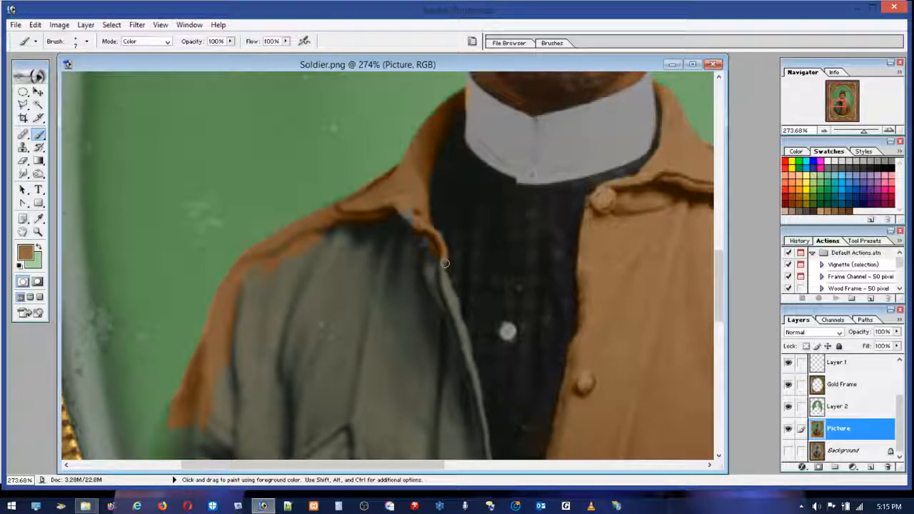
pyautogui.moveTo(442, 279); pyautogui.dragTo(462, 346)
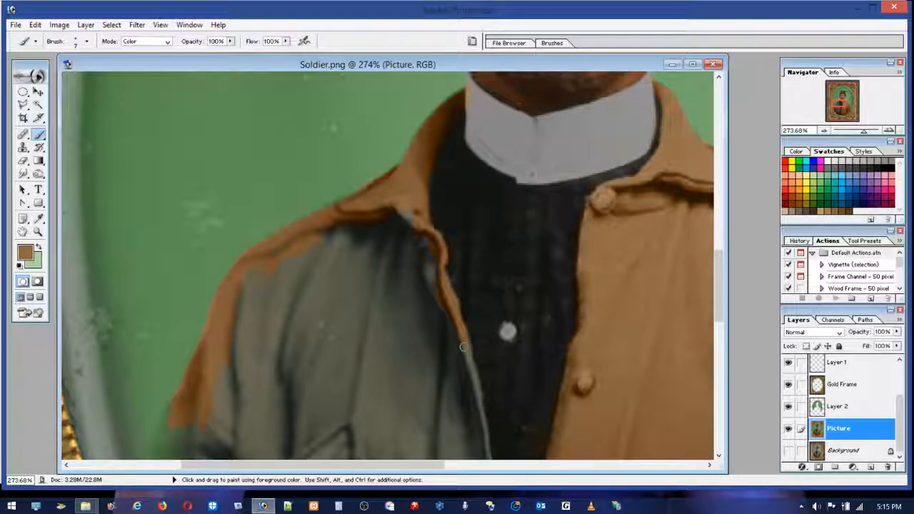
pyautogui.moveTo(477, 402); pyautogui.dragTo(470, 366)
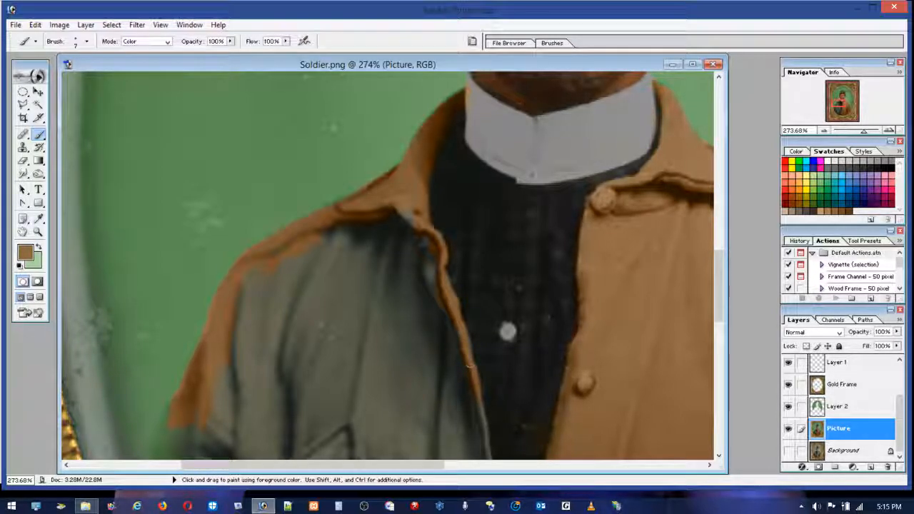
pyautogui.moveTo(453, 322); pyautogui.dragTo(428, 265)
pyautogui.moveTo(412, 223)
pyautogui.mouseDown()
pyautogui.moveTo(428, 288)
pyautogui.moveTo(414, 267)
pyautogui.moveTo(443, 321)
pyautogui.moveTo(438, 273)
pyautogui.moveTo(442, 287)
pyautogui.moveTo(447, 276)
pyautogui.moveTo(437, 242)
pyautogui.mouseUp()
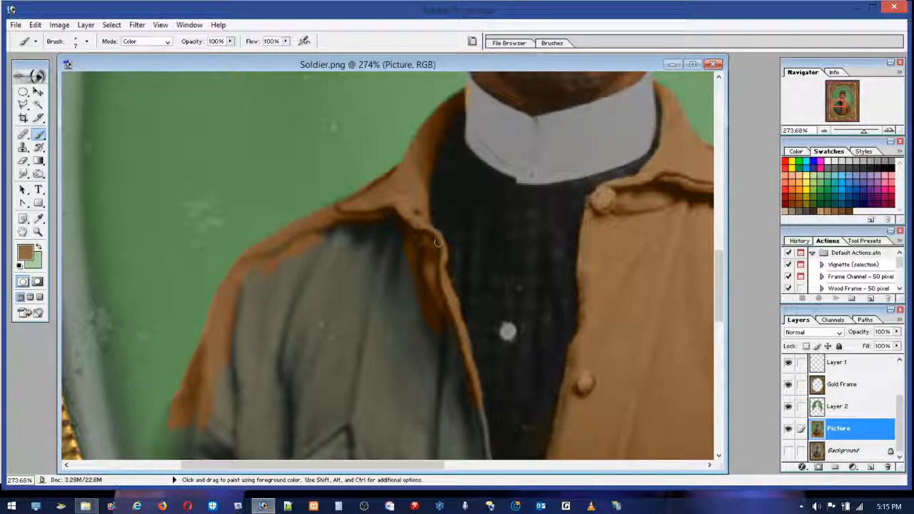
pyautogui.moveTo(437, 295)
pyautogui.mouseDown()
pyautogui.moveTo(471, 378)
pyautogui.moveTo(476, 357)
pyautogui.moveTo(467, 347)
pyautogui.moveTo(477, 404)
pyautogui.mouseUp()
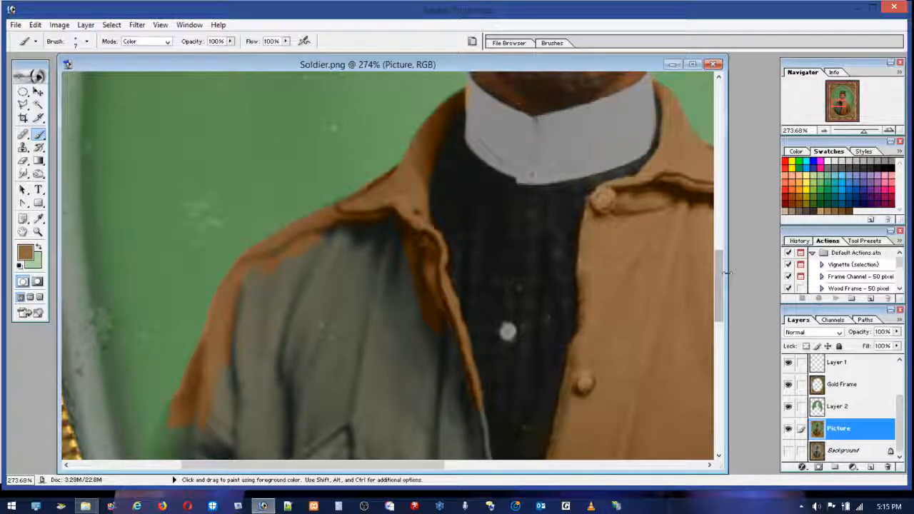
# Step: Paint brown down the lower left-hand front opening of the jacket and along the sleeve's outer edge to the frame
pyautogui.moveTo(717, 274); pyautogui.dragTo(716, 320)
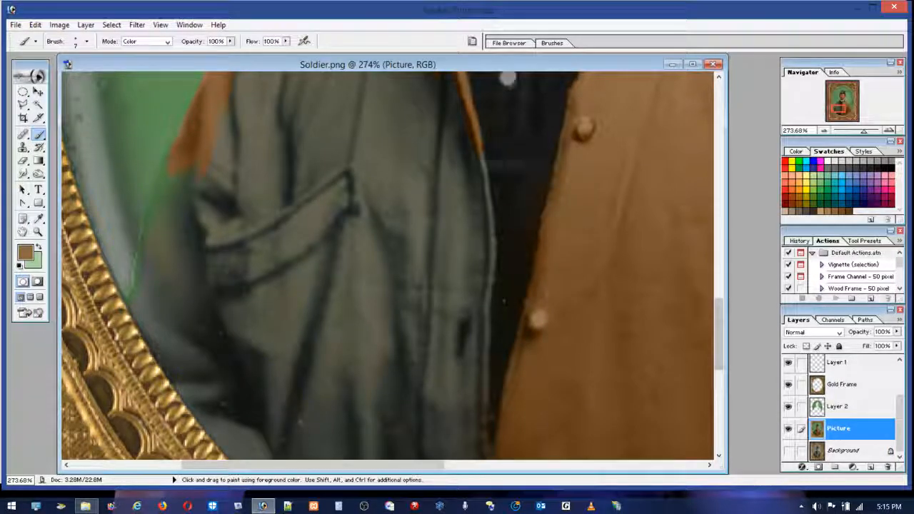
pyautogui.moveTo(476, 148); pyautogui.dragTo(481, 163)
pyautogui.moveTo(489, 195)
pyautogui.mouseDown()
pyautogui.moveTo(479, 355)
pyautogui.moveTo(476, 321)
pyautogui.moveTo(482, 363)
pyautogui.moveTo(482, 320)
pyautogui.moveTo(485, 355)
pyautogui.mouseUp()
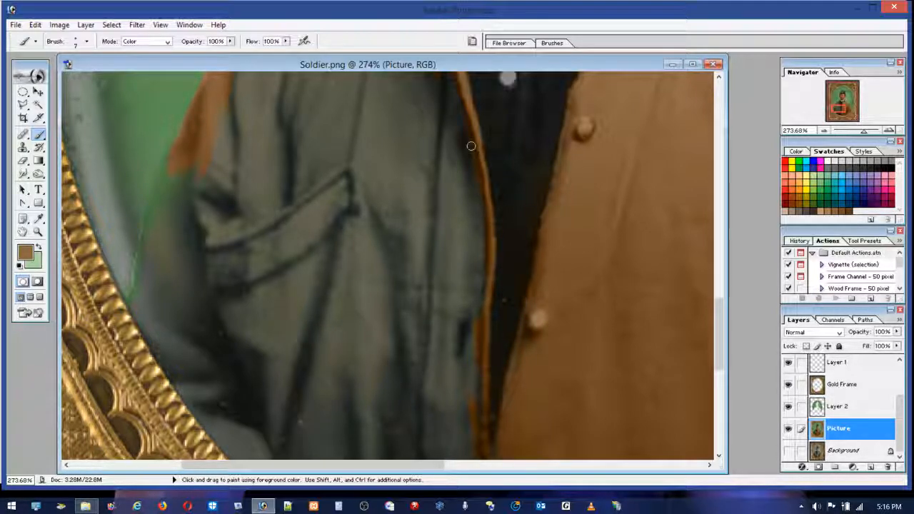
pyautogui.moveTo(468, 254)
pyautogui.mouseDown()
pyautogui.moveTo(484, 287)
pyautogui.moveTo(485, 239)
pyautogui.moveTo(481, 319)
pyautogui.moveTo(478, 264)
pyautogui.moveTo(465, 328)
pyautogui.moveTo(453, 231)
pyautogui.moveTo(451, 287)
pyautogui.mouseUp()
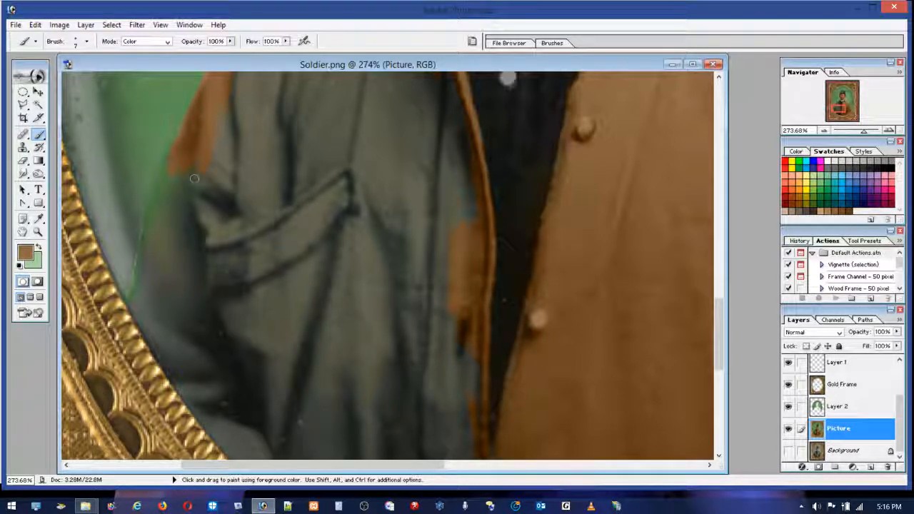
pyautogui.moveTo(148, 242); pyautogui.dragTo(139, 262)
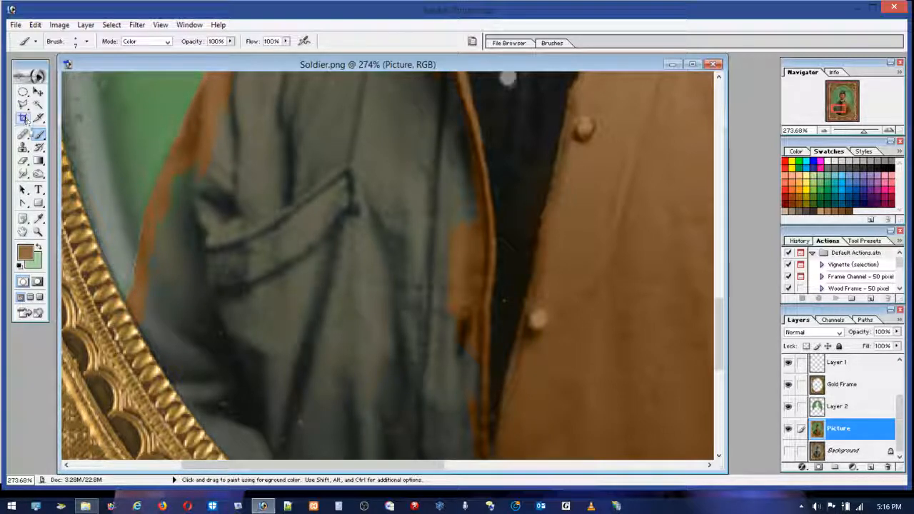
# Step: Enlarge the brush to 36 px and paint the left-hand side of the jacket brown around the pocket and sleeve
pyautogui.click(25, 161)
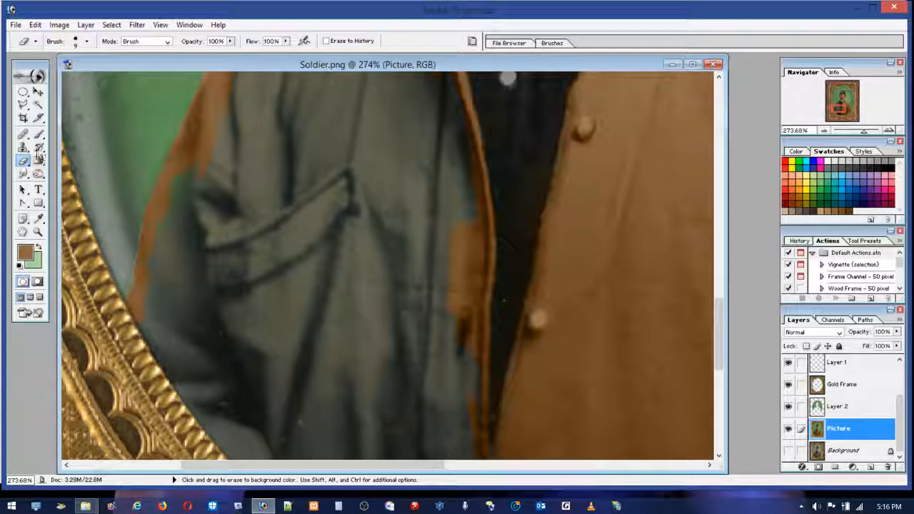
pyautogui.click(39, 135)
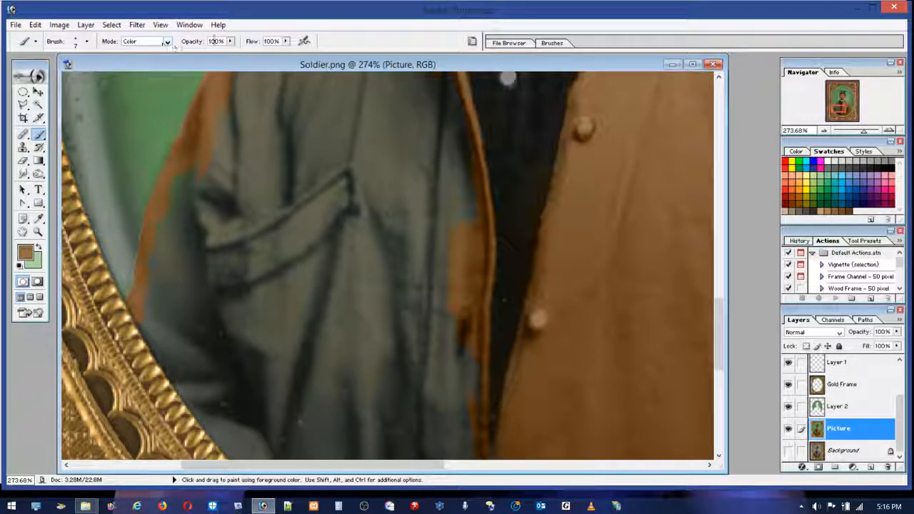
pyautogui.click(87, 42)
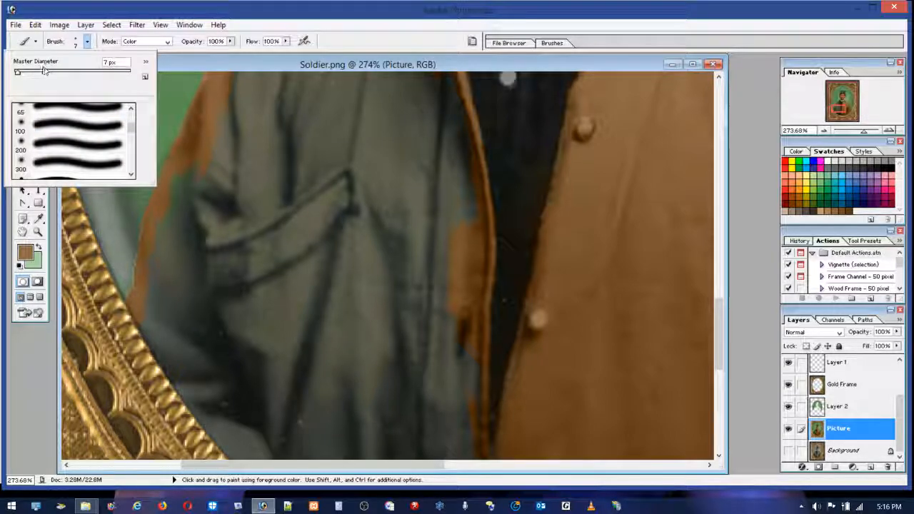
pyautogui.moveTo(396, 198)
pyautogui.mouseDown()
pyautogui.moveTo(408, 226)
pyautogui.moveTo(448, 242)
pyautogui.moveTo(448, 158)
pyautogui.moveTo(451, 190)
pyautogui.moveTo(351, 265)
pyautogui.moveTo(204, 240)
pyautogui.moveTo(199, 175)
pyautogui.moveTo(163, 247)
pyautogui.moveTo(168, 387)
pyautogui.moveTo(200, 361)
pyautogui.moveTo(225, 412)
pyautogui.moveTo(284, 448)
pyautogui.moveTo(261, 374)
pyautogui.moveTo(339, 333)
pyautogui.moveTo(405, 319)
pyautogui.moveTo(437, 355)
pyautogui.moveTo(454, 426)
pyautogui.moveTo(442, 315)
pyautogui.moveTo(441, 386)
pyautogui.moveTo(386, 410)
pyautogui.moveTo(396, 289)
pyautogui.moveTo(428, 323)
pyautogui.moveTo(305, 315)
pyautogui.moveTo(274, 253)
pyautogui.moveTo(278, 276)
pyautogui.moveTo(230, 262)
pyautogui.moveTo(321, 289)
pyautogui.moveTo(371, 319)
pyautogui.mouseUp()
# Step: Paint the remaining gray of the jacket's left-hand shoulder and chest brown, along with its lower part down to the frame
pyautogui.scroll(5, 700, 300)
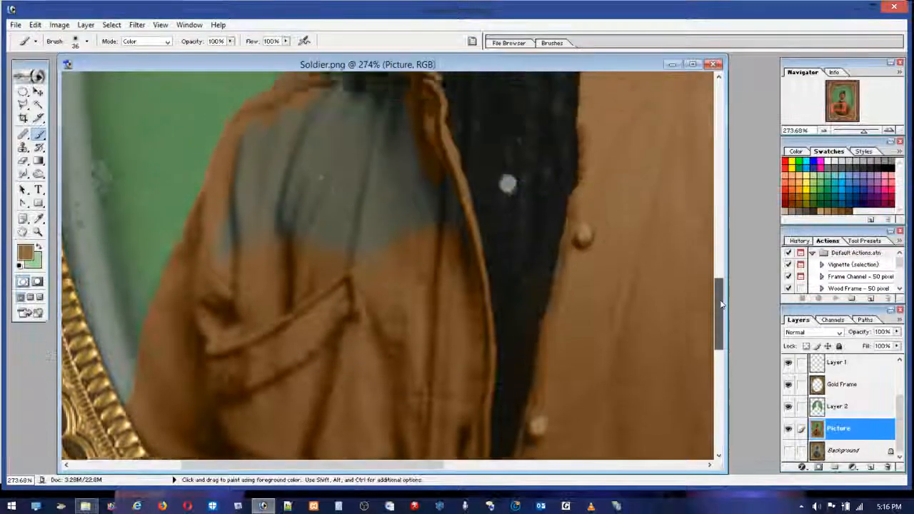
pyautogui.moveTo(438, 350)
pyautogui.mouseDown()
pyautogui.moveTo(425, 308)
pyautogui.moveTo(438, 388)
pyautogui.moveTo(417, 272)
pyautogui.moveTo(382, 208)
pyautogui.moveTo(260, 264)
pyautogui.moveTo(318, 227)
pyautogui.moveTo(263, 263)
pyautogui.moveTo(212, 376)
pyautogui.moveTo(242, 281)
pyautogui.mouseUp()
pyautogui.moveTo(250, 406)
pyautogui.mouseDown()
pyautogui.moveTo(293, 385)
pyautogui.moveTo(354, 253)
pyautogui.moveTo(369, 308)
pyautogui.mouseUp()
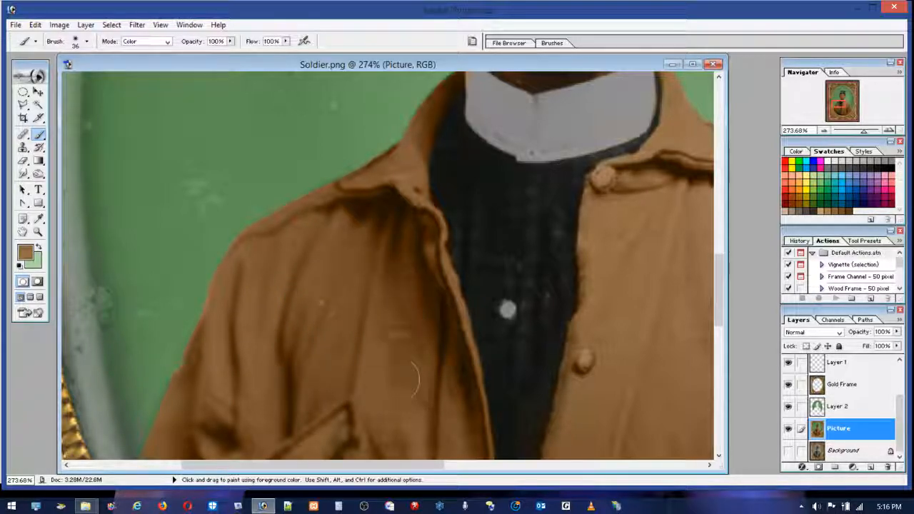
pyautogui.moveTo(720, 306); pyautogui.dragTo(720, 389)
pyautogui.moveTo(390, 381)
pyautogui.mouseDown()
pyautogui.moveTo(309, 314)
pyautogui.moveTo(445, 373)
pyautogui.moveTo(431, 314)
pyautogui.moveTo(373, 343)
pyautogui.moveTo(322, 318)
pyautogui.moveTo(478, 297)
pyautogui.moveTo(499, 388)
pyautogui.moveTo(593, 392)
pyautogui.mouseUp()
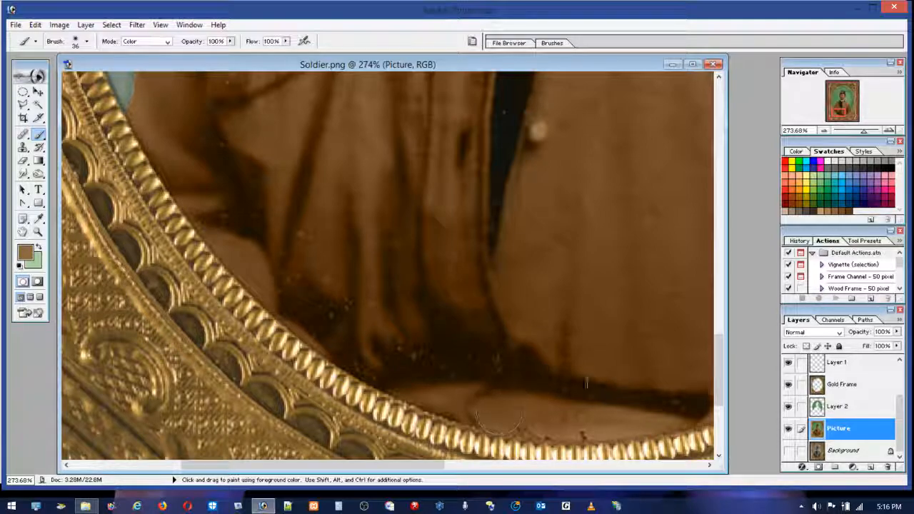
# Step: Paint the crown of the soldier's cap brown around the crossed emblem, leaving the strap and visor dark
pyautogui.moveTo(717, 376); pyautogui.dragTo(720, 194)
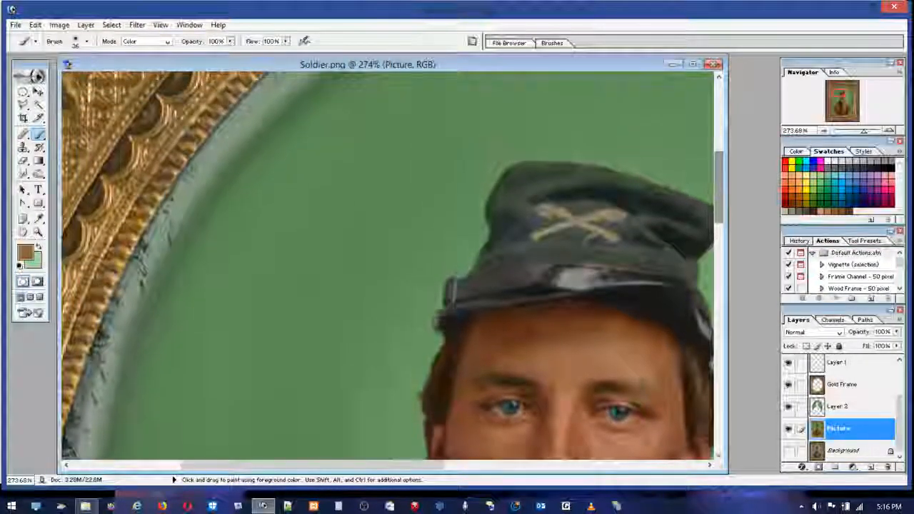
pyautogui.moveTo(364, 465); pyautogui.dragTo(442, 465)
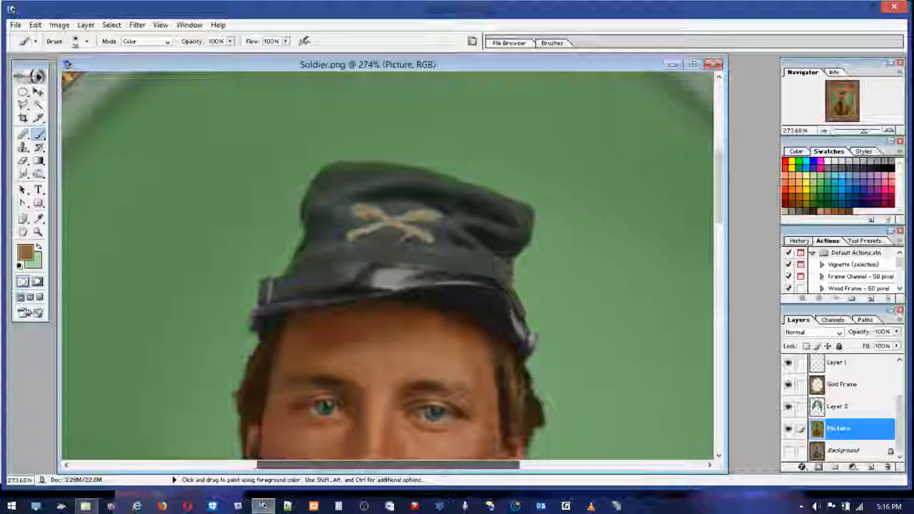
pyautogui.moveTo(356, 214)
pyautogui.mouseDown()
pyautogui.moveTo(364, 186)
pyautogui.moveTo(353, 194)
pyautogui.moveTo(336, 182)
pyautogui.moveTo(316, 197)
pyautogui.moveTo(326, 210)
pyautogui.moveTo(312, 238)
pyautogui.moveTo(505, 224)
pyautogui.moveTo(378, 184)
pyautogui.moveTo(474, 202)
pyautogui.moveTo(332, 178)
pyautogui.moveTo(492, 214)
pyautogui.moveTo(473, 224)
pyautogui.moveTo(489, 241)
pyautogui.moveTo(367, 203)
pyautogui.moveTo(341, 181)
pyautogui.moveTo(344, 202)
pyautogui.moveTo(436, 197)
pyautogui.moveTo(345, 185)
pyautogui.moveTo(306, 225)
pyautogui.moveTo(410, 225)
pyautogui.moveTo(400, 245)
pyautogui.mouseUp()
# Step: Zoom in closely on the cap's upper edge and make Layer 2 the active layer
pyautogui.press('z')
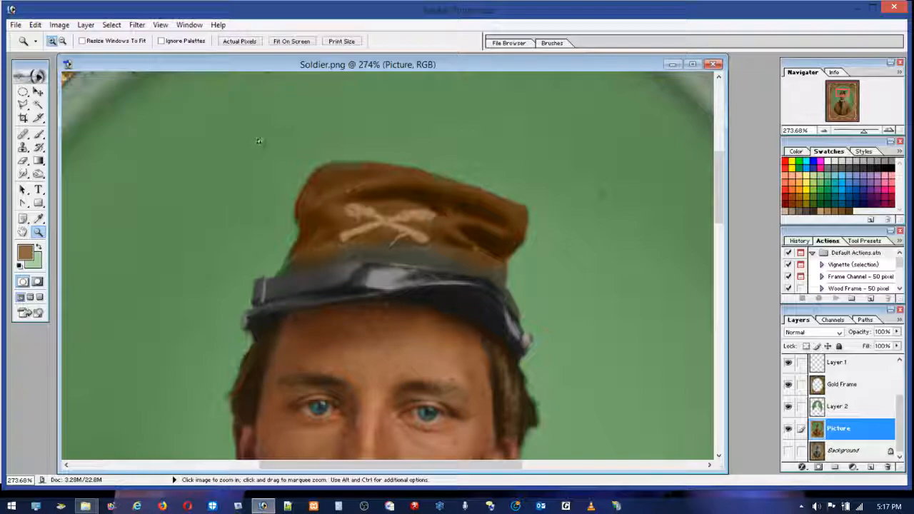
pyautogui.moveTo(482, 252); pyautogui.dragTo(485, 249)
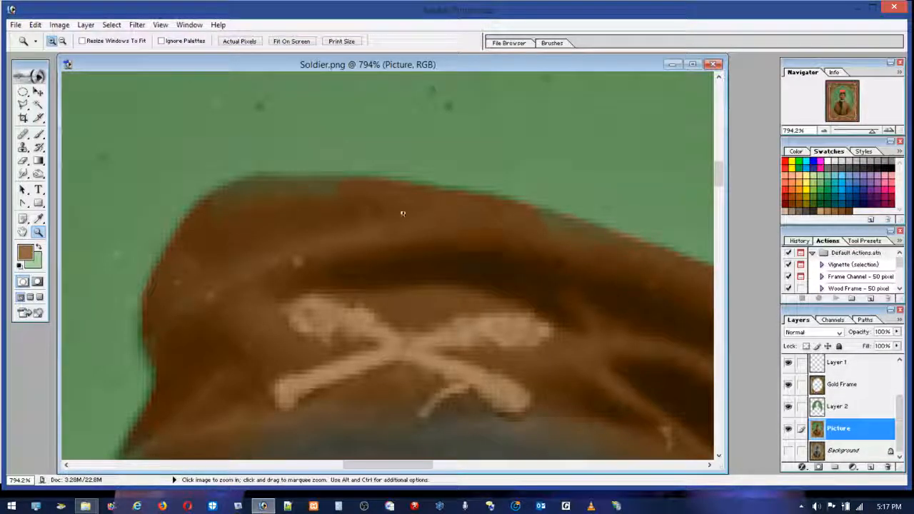
pyautogui.click(832, 406)
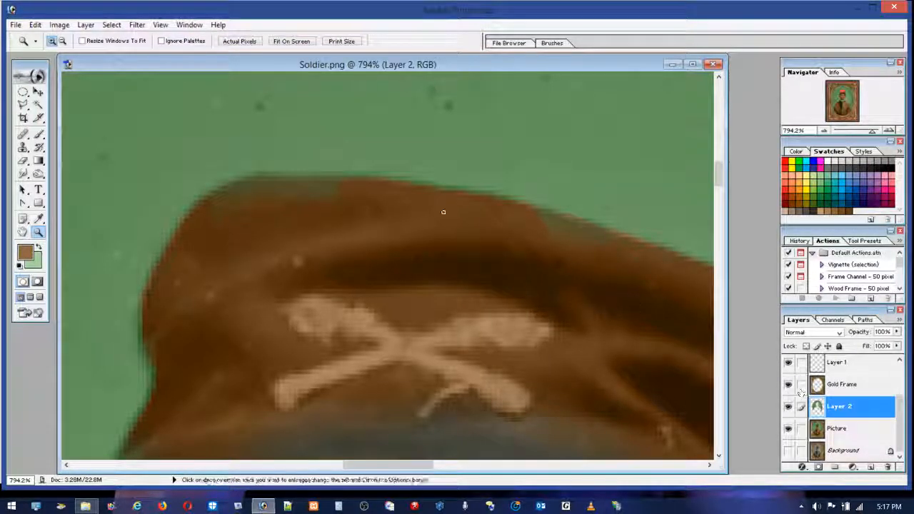
pyautogui.click(22, 148)
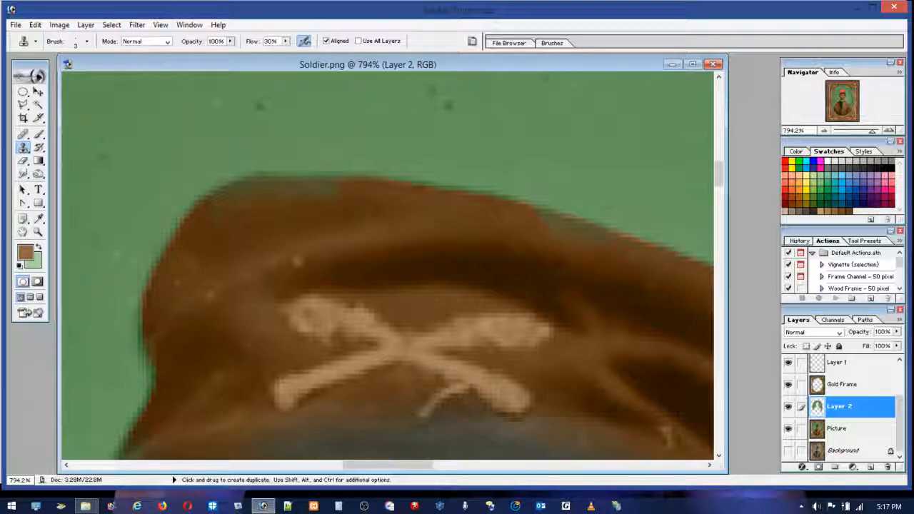
pyautogui.click(86, 41)
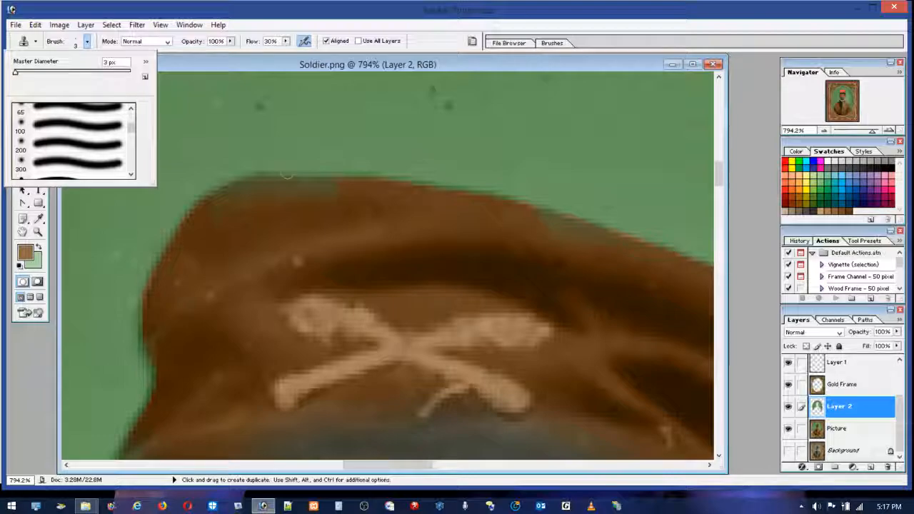
pyautogui.click(294, 19)
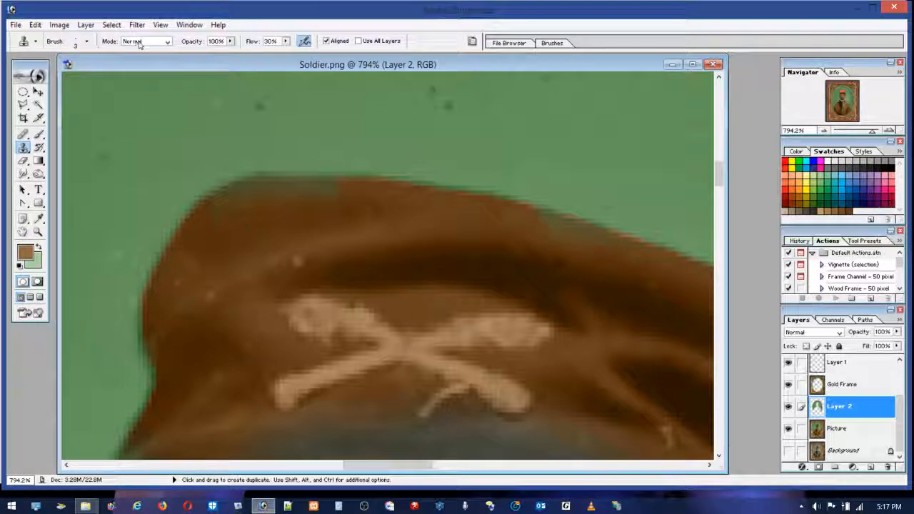
pyautogui.click(86, 42)
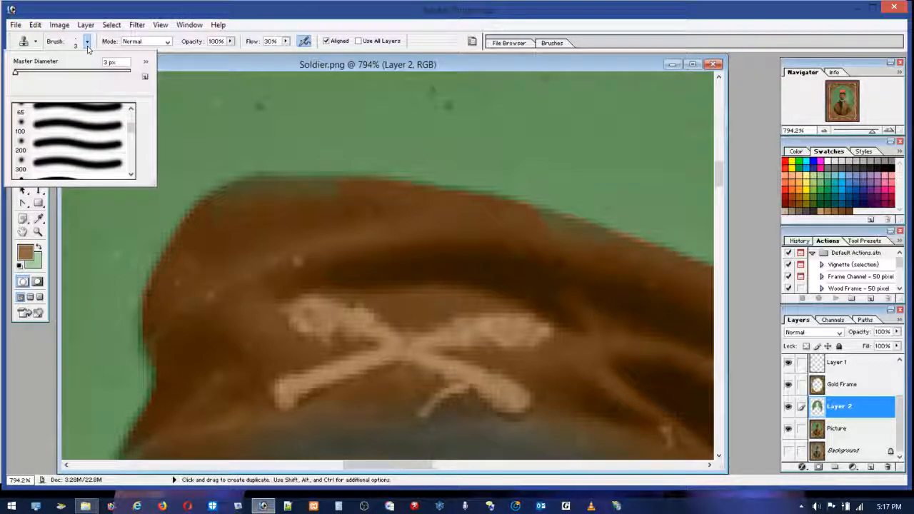
pyautogui.scroll(5, 118, 128)
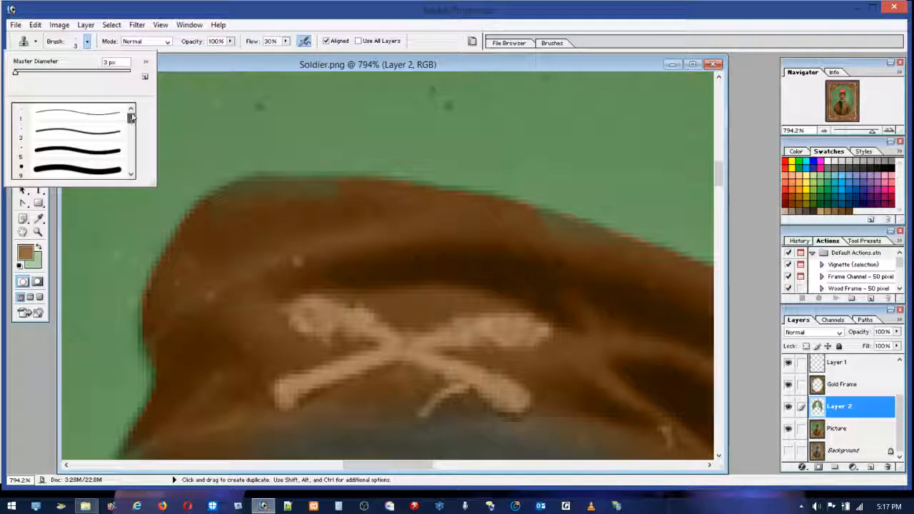
pyautogui.click(79, 137)
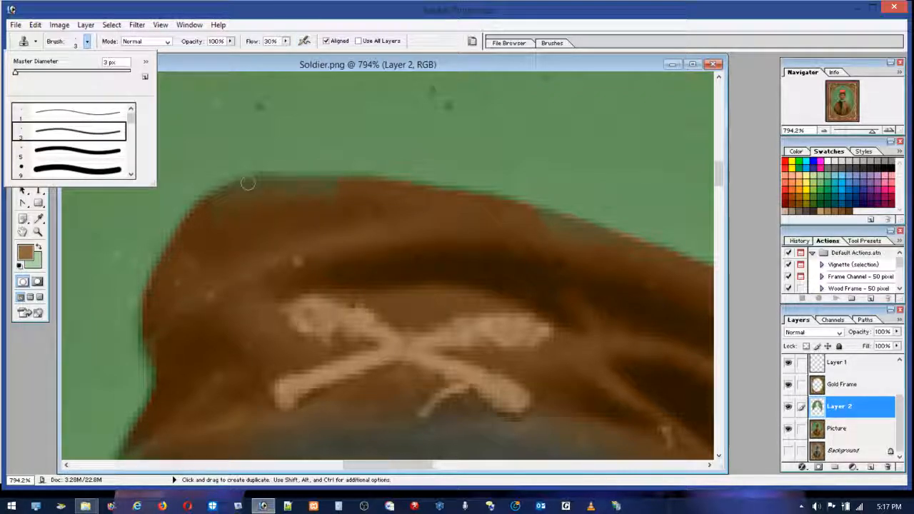
pyautogui.click(231, 200)
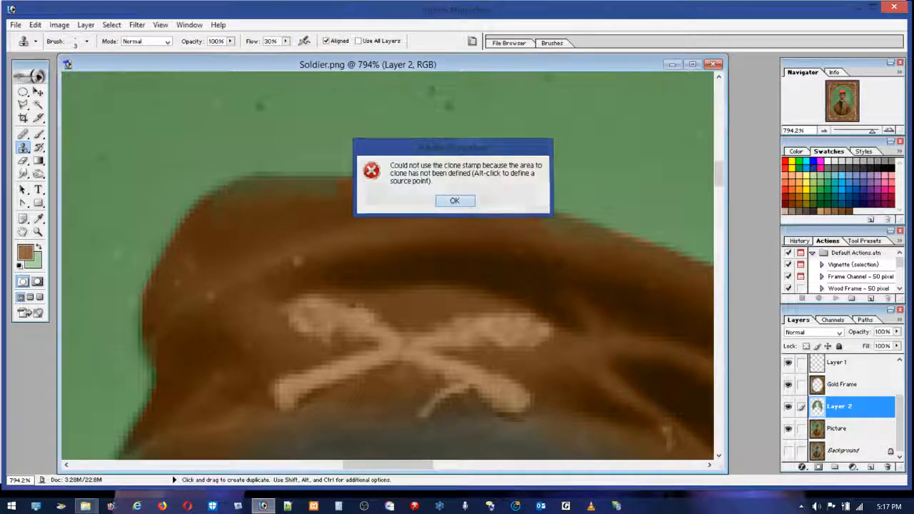
pyautogui.click(456, 202)
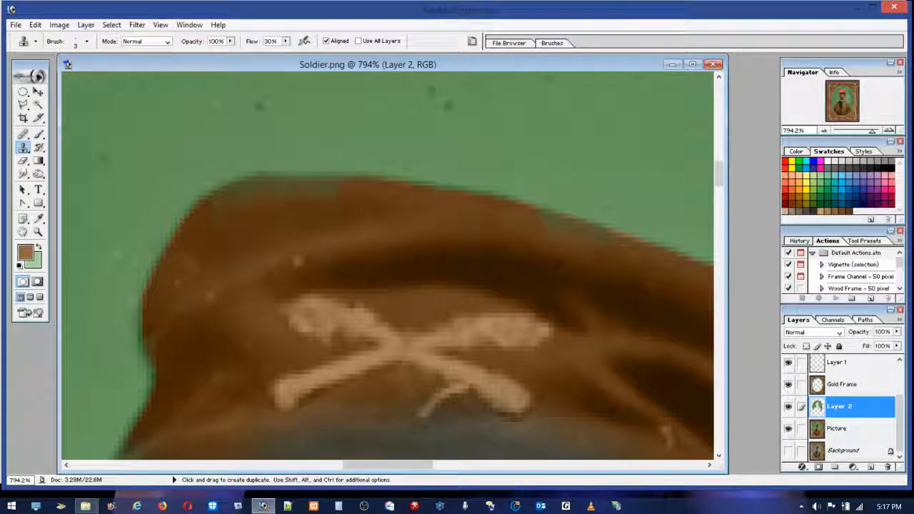
pyautogui.click(23, 93)
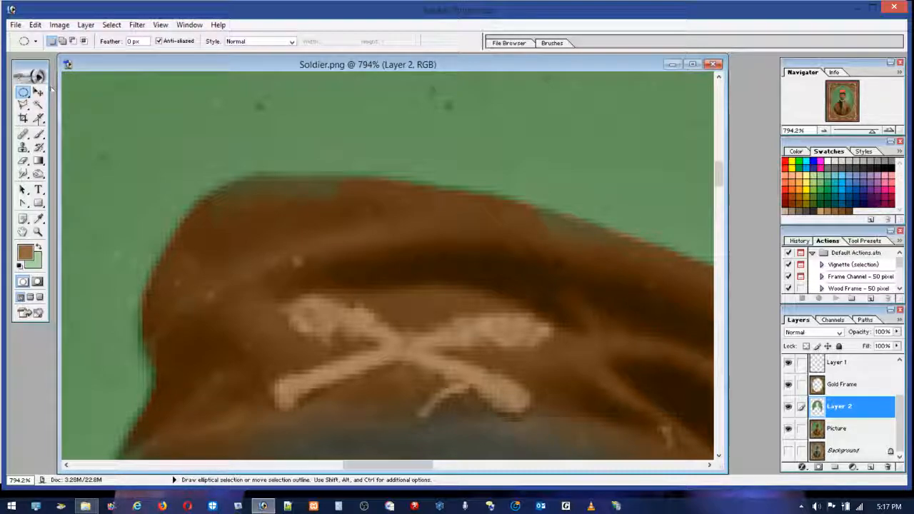
pyautogui.click(39, 136)
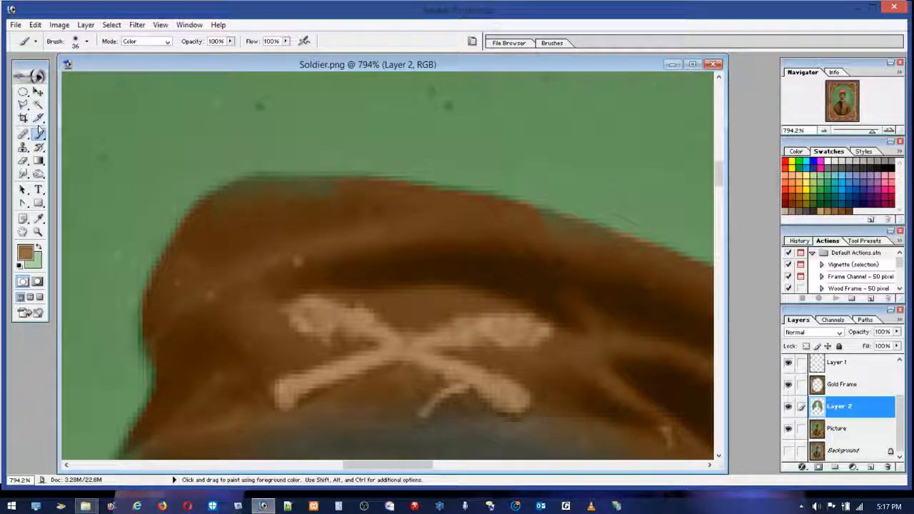
pyautogui.click(23, 147)
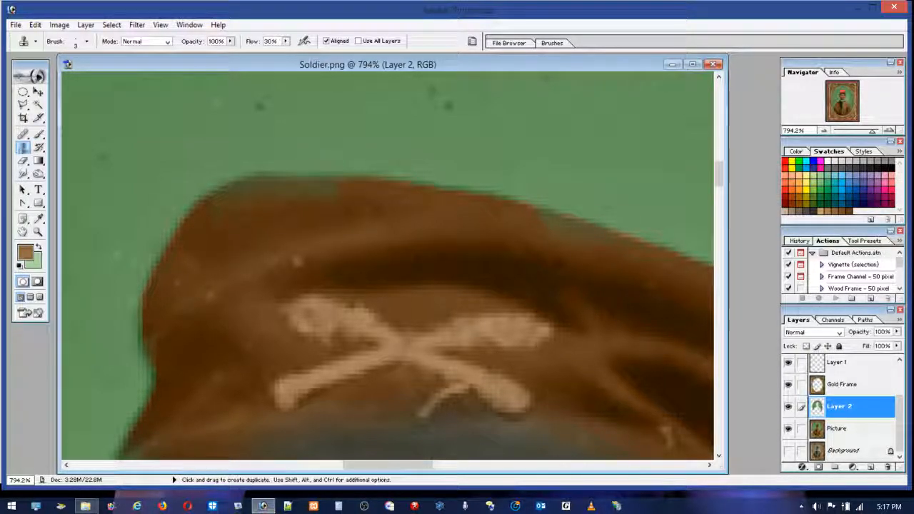
# Step: Erase the greenish fringe of Layer 2 along the cap's upper edge with a 3 px eraser
pyautogui.click(23, 161)
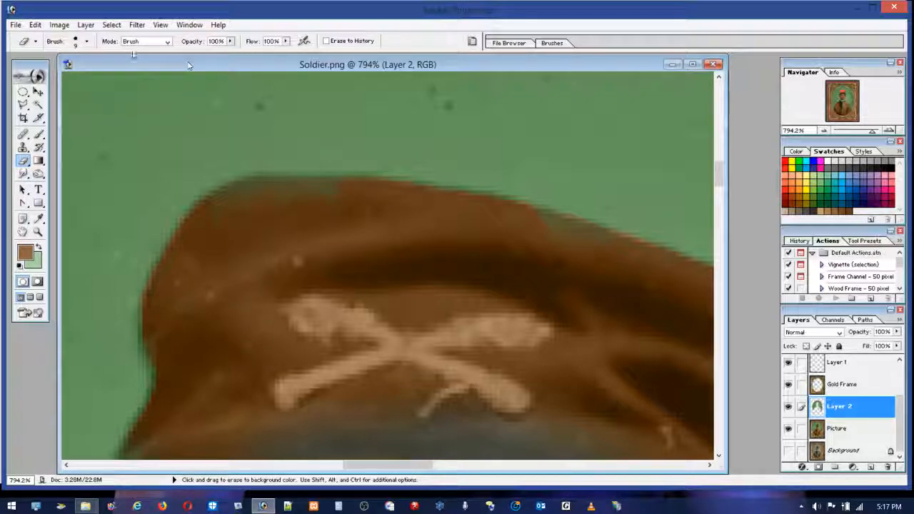
pyautogui.click(74, 44)
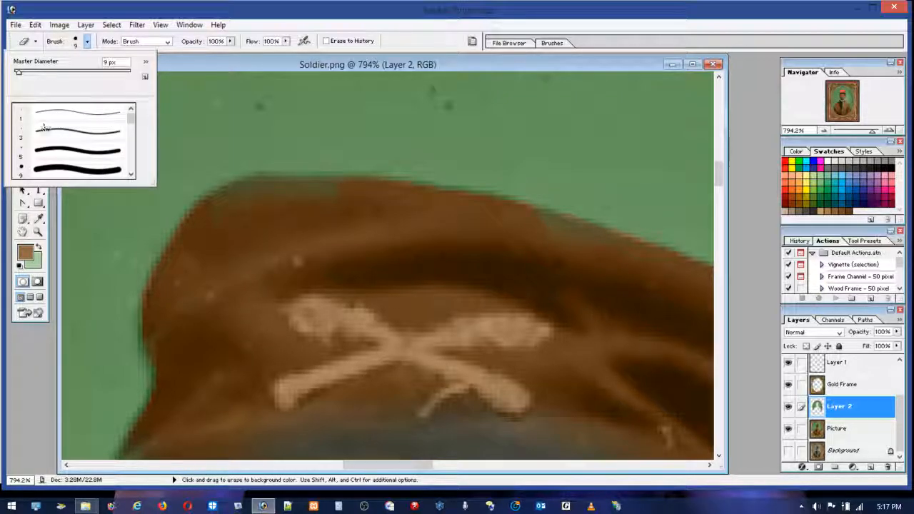
pyautogui.click(224, 197)
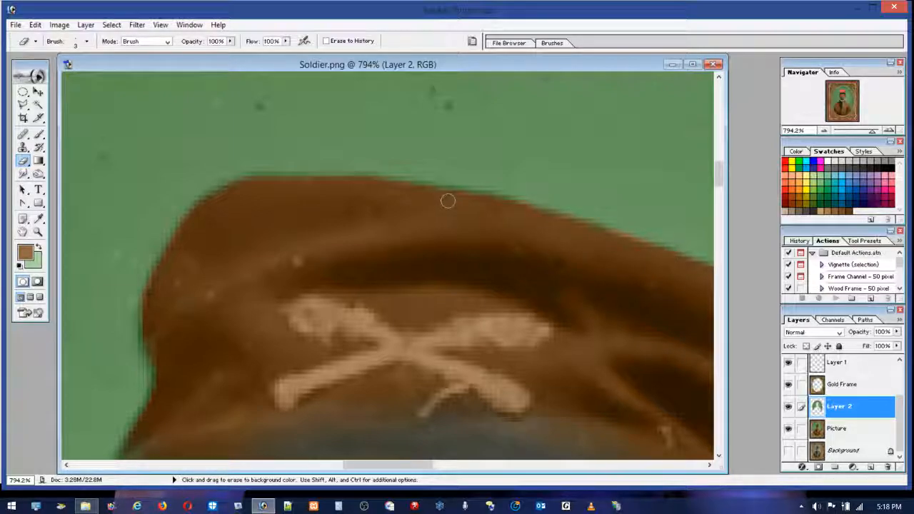
pyautogui.moveTo(431, 469); pyautogui.dragTo(486, 465)
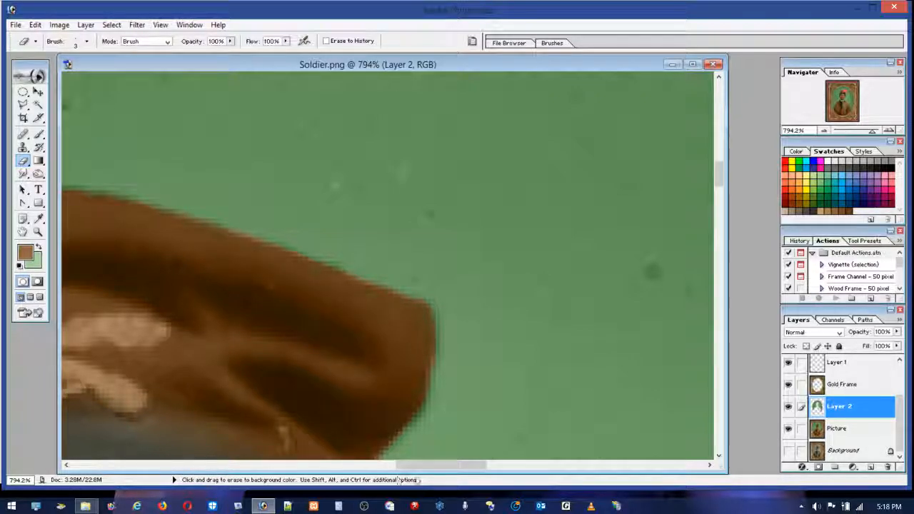
# Step: Erase the fringe of Layer 2 along the cap's left-hand edge down to the strap
pyautogui.moveTo(431, 465); pyautogui.dragTo(321, 457)
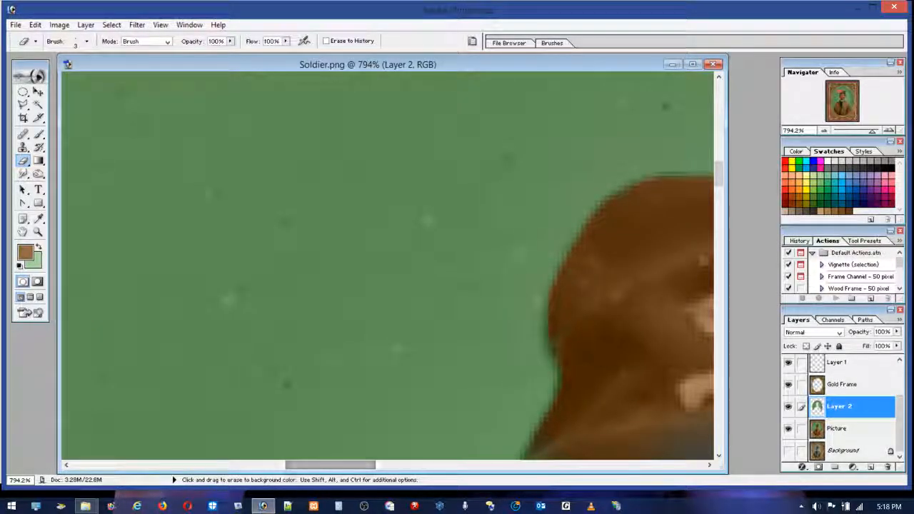
pyautogui.moveTo(719, 173)
pyautogui.mouseDown()
pyautogui.moveTo(719, 191)
pyautogui.moveTo(723, 184)
pyautogui.mouseUp()
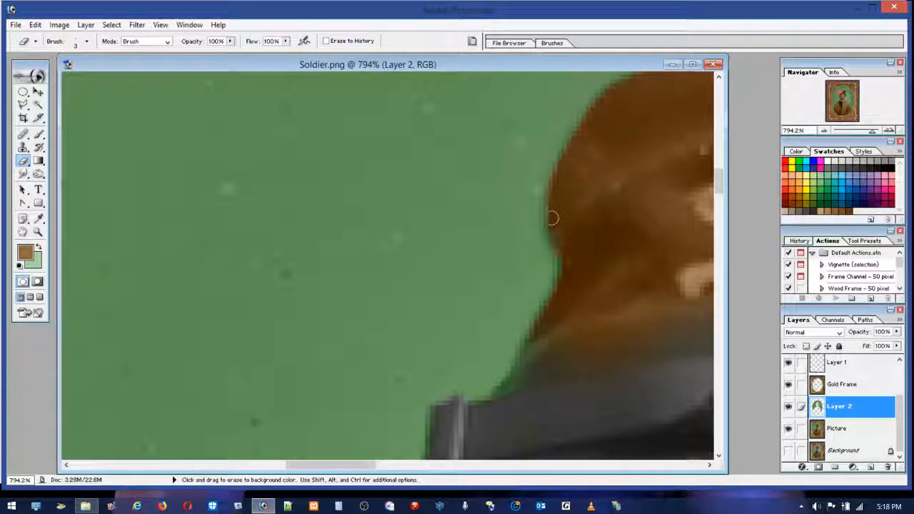
pyautogui.moveTo(558, 248)
pyautogui.mouseDown()
pyautogui.moveTo(558, 296)
pyautogui.moveTo(566, 274)
pyautogui.moveTo(495, 398)
pyautogui.mouseUp()
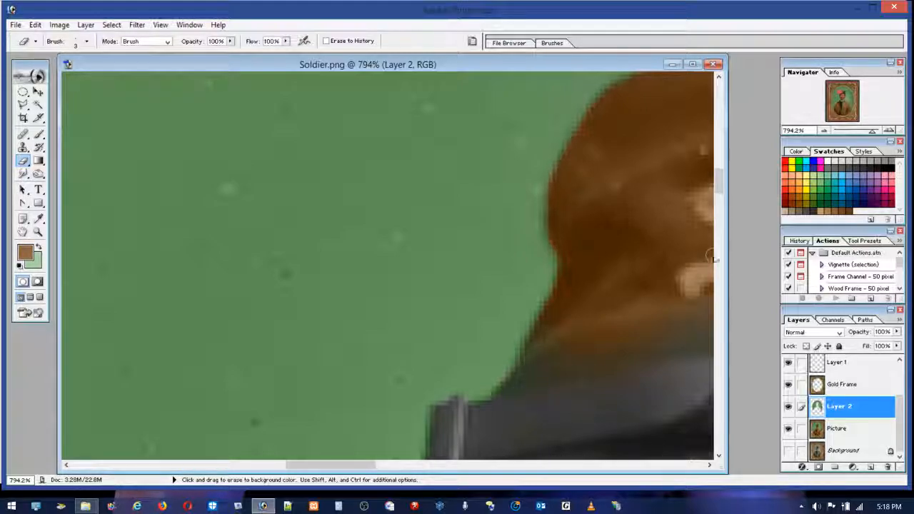
pyautogui.moveTo(716, 196); pyautogui.dragTo(721, 201)
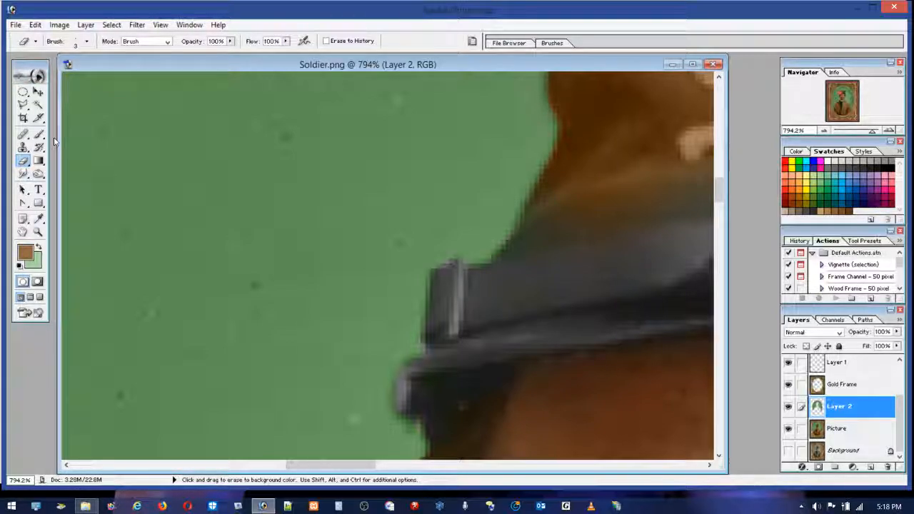
# Step: Zoom in on the cap and set up a 9 px Color-mode brush with a dark brown sampled from the cap
pyautogui.press('z')
pyautogui.hotkey('ctrl', 'alt', '0')
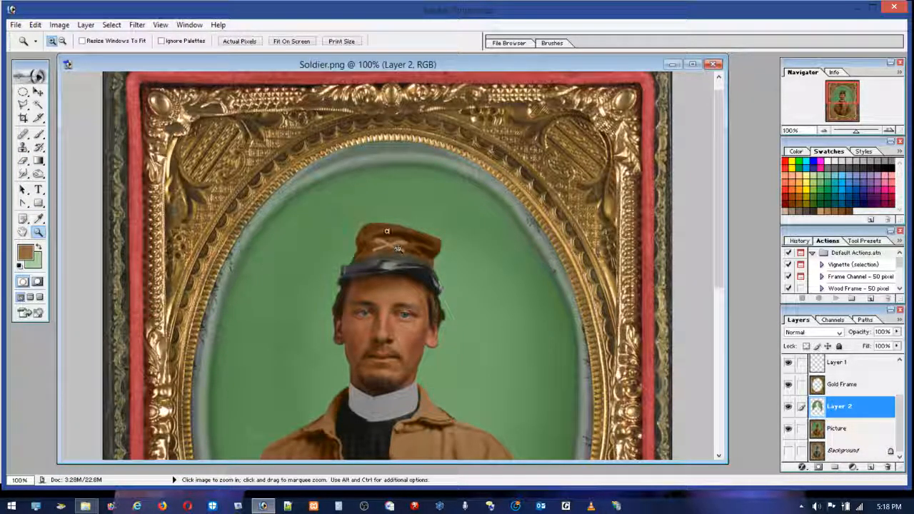
pyautogui.moveTo(335, 226); pyautogui.dragTo(436, 310)
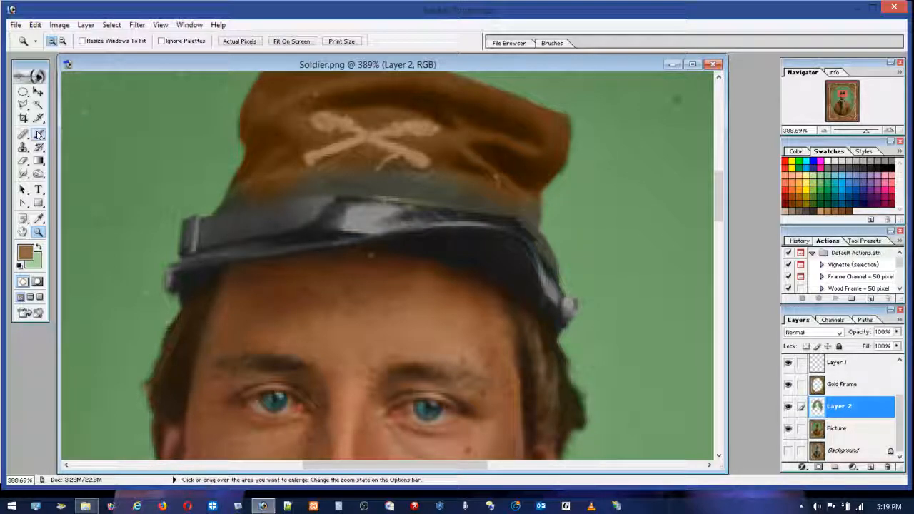
pyautogui.click(43, 221)
pyautogui.click(258, 147)
pyautogui.click(38, 133)
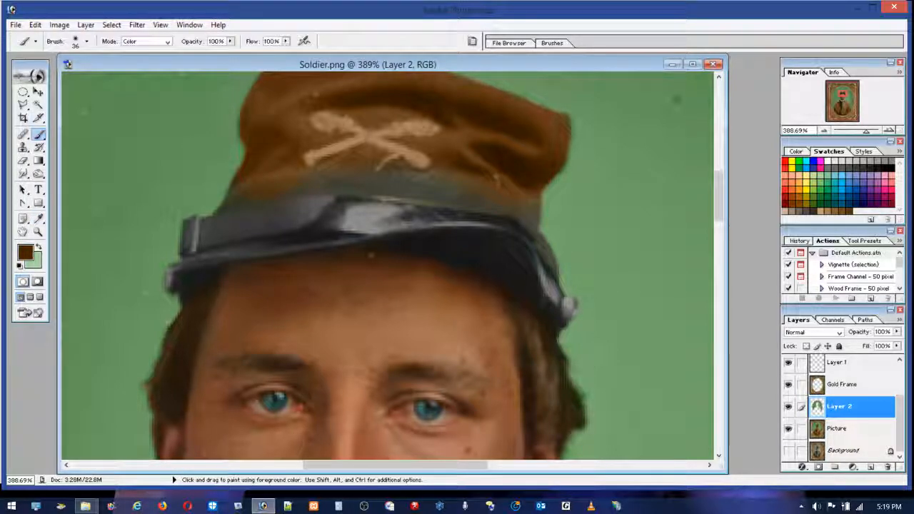
pyautogui.click(75, 43)
pyautogui.write('9')
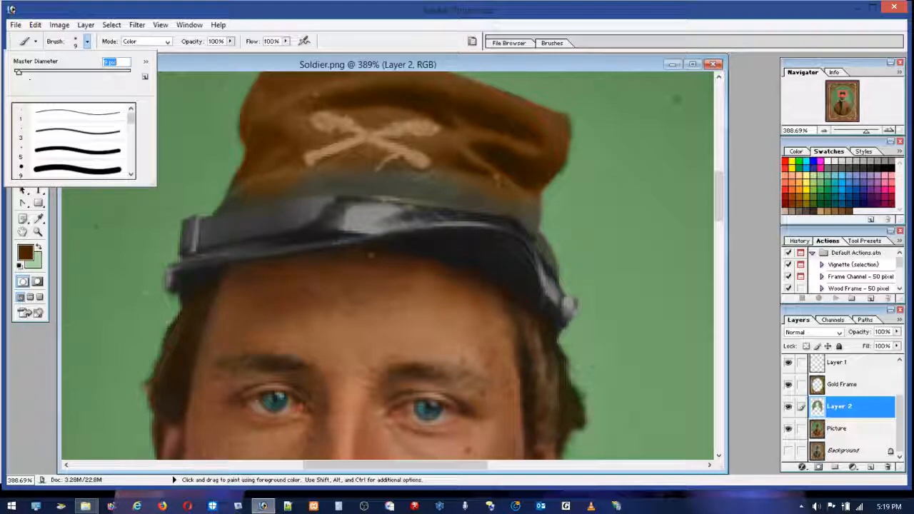
pyautogui.press('Return')
pyautogui.moveTo(216, 213)
pyautogui.mouseDown()
pyautogui.moveTo(372, 192)
pyautogui.moveTo(497, 210)
pyautogui.moveTo(541, 245)
pyautogui.mouseUp()
pyautogui.moveTo(561, 279); pyautogui.dragTo(563, 287)
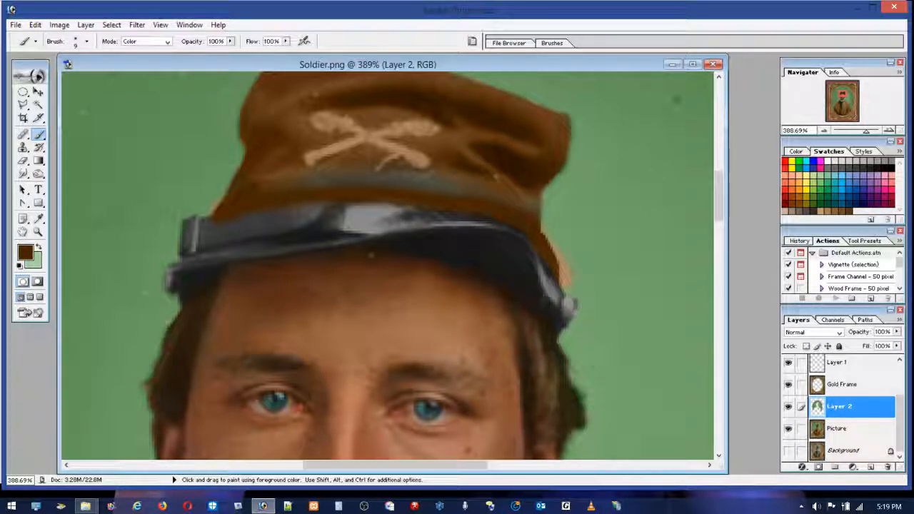
pyautogui.click(35, 25)
pyautogui.click(38, 39)
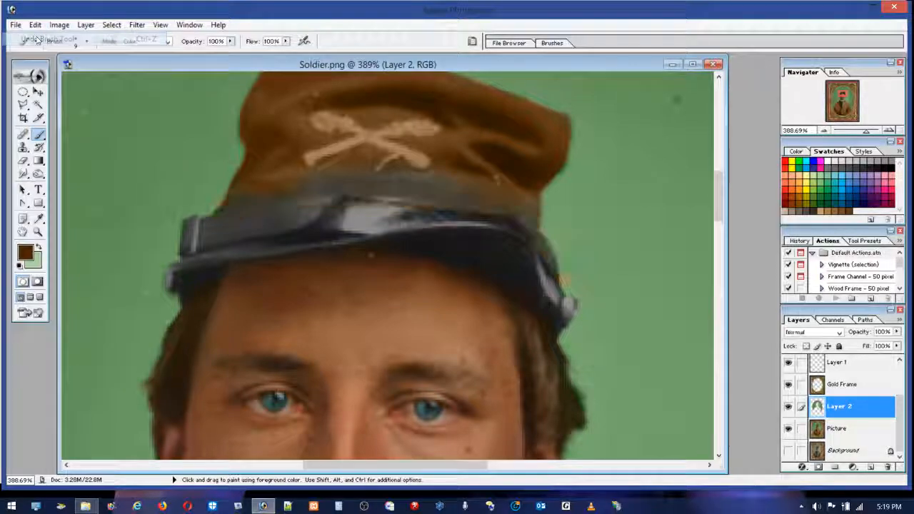
# Step: On the Picture layer, paint the cap's grey band above the strap and the area around the crossed emblem brown
pyautogui.click(835, 429)
pyautogui.moveTo(230, 203)
pyautogui.mouseDown()
pyautogui.moveTo(293, 188)
pyautogui.moveTo(416, 195)
pyautogui.moveTo(517, 218)
pyautogui.moveTo(554, 268)
pyautogui.moveTo(533, 241)
pyautogui.moveTo(526, 200)
pyautogui.moveTo(449, 181)
pyautogui.moveTo(304, 176)
pyautogui.mouseUp()
pyautogui.moveTo(505, 203)
pyautogui.mouseDown()
pyautogui.moveTo(301, 171)
pyautogui.moveTo(245, 184)
pyautogui.moveTo(226, 202)
pyautogui.moveTo(268, 186)
pyautogui.moveTo(215, 210)
pyautogui.moveTo(278, 187)
pyautogui.mouseUp()
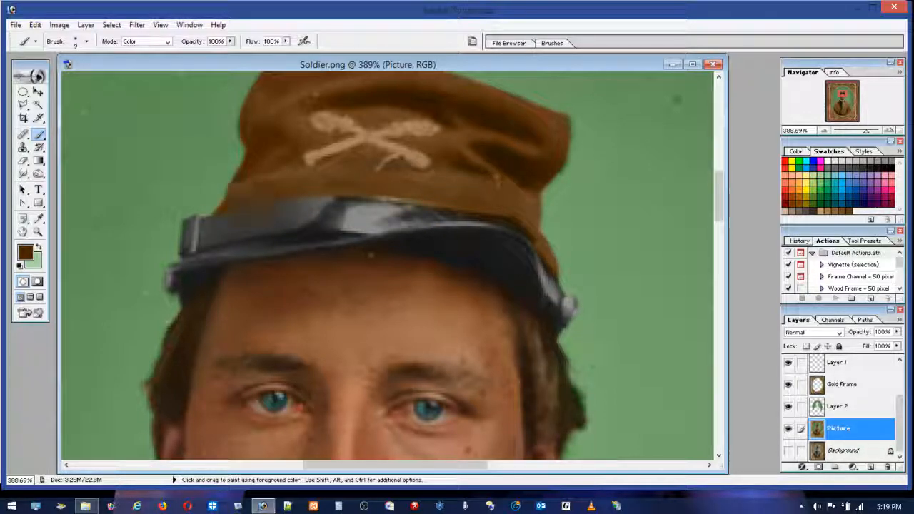
pyautogui.moveTo(351, 185)
pyautogui.mouseDown()
pyautogui.moveTo(331, 163)
pyautogui.moveTo(397, 157)
pyautogui.moveTo(390, 127)
pyautogui.mouseUp()
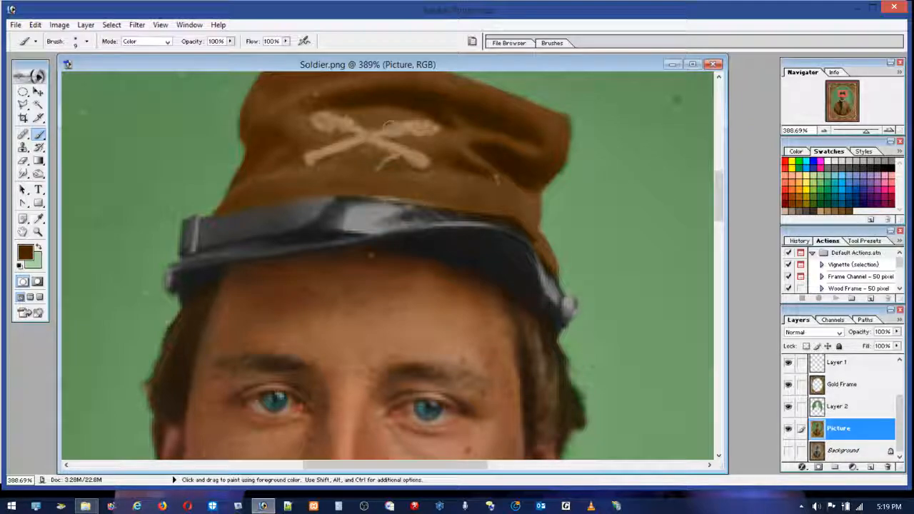
pyautogui.moveTo(477, 126)
pyautogui.mouseDown()
pyautogui.moveTo(496, 187)
pyautogui.moveTo(525, 203)
pyautogui.moveTo(531, 147)
pyautogui.moveTo(546, 128)
pyautogui.mouseUp()
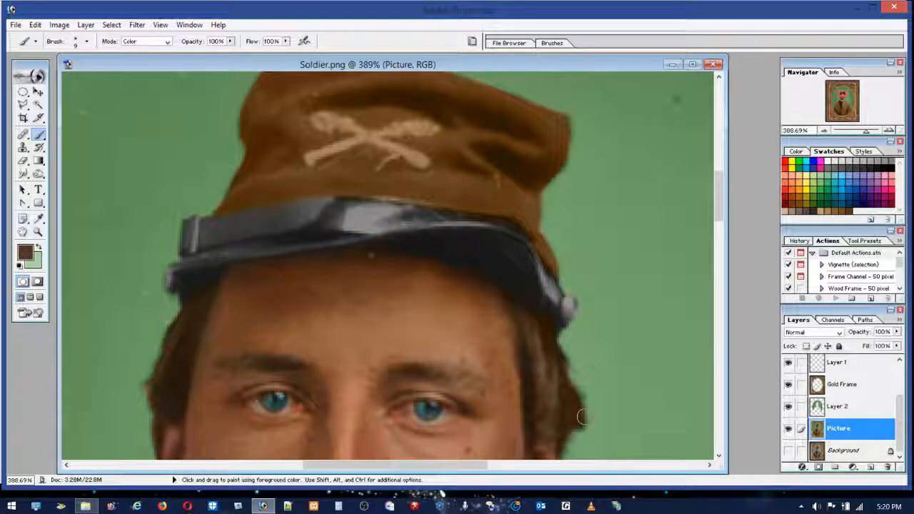
# Step: Tint the outer edge of the hair below the visor's right-hand button with a sampled dark brown at 5% flow
pyautogui.keyDown('alt'); pyautogui.click(541, 308); pyautogui.keyUp('alt')
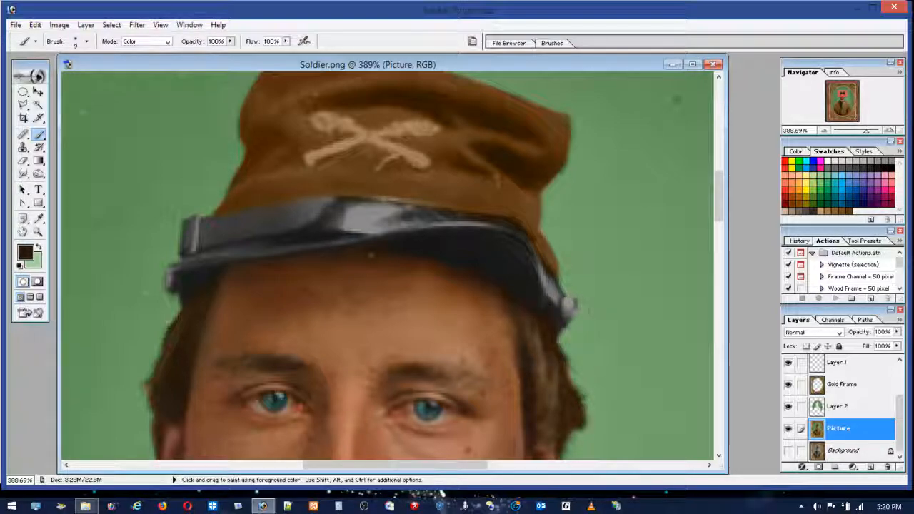
pyautogui.click(286, 43)
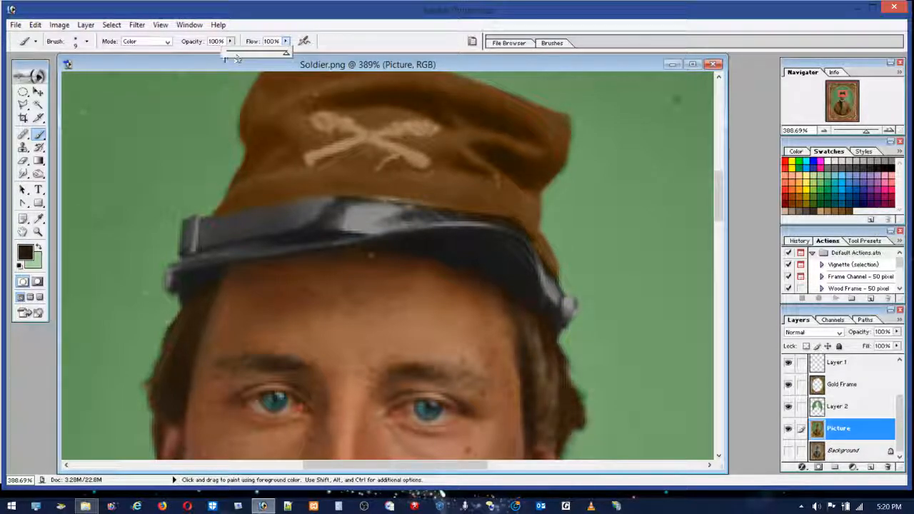
pyautogui.click(229, 55)
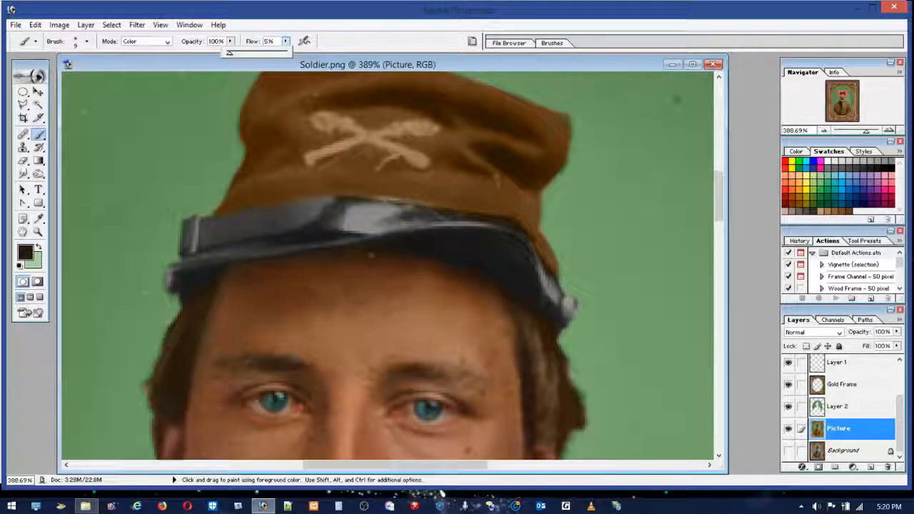
pyautogui.keyDown('alt'); pyautogui.click(576, 395); pyautogui.keyUp('alt')
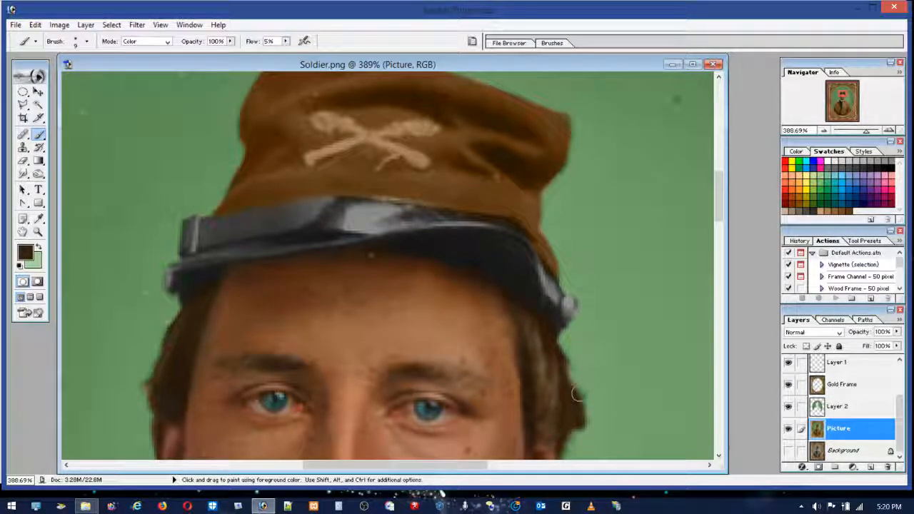
pyautogui.moveTo(576, 435)
pyautogui.mouseDown()
pyautogui.moveTo(548, 326)
pyautogui.moveTo(569, 417)
pyautogui.mouseUp()
# Step: Paint the visor's underside and its edge along the forehead with a near-black sampled from the visor
pyautogui.keyDown('alt'); pyautogui.click(498, 270); pyautogui.keyUp('alt')
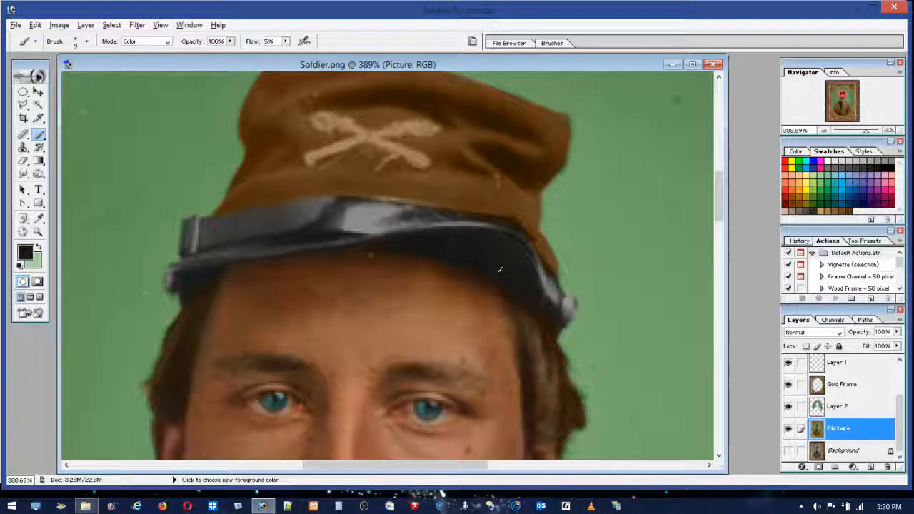
pyautogui.moveTo(462, 261)
pyautogui.mouseDown()
pyautogui.moveTo(490, 279)
pyautogui.moveTo(373, 245)
pyautogui.moveTo(513, 306)
pyautogui.mouseUp()
pyautogui.moveTo(470, 273)
pyautogui.mouseDown()
pyautogui.moveTo(406, 254)
pyautogui.moveTo(482, 270)
pyautogui.moveTo(372, 257)
pyautogui.moveTo(449, 268)
pyautogui.moveTo(358, 244)
pyautogui.moveTo(300, 250)
pyautogui.moveTo(211, 280)
pyautogui.moveTo(203, 308)
pyautogui.moveTo(218, 272)
pyautogui.mouseUp()
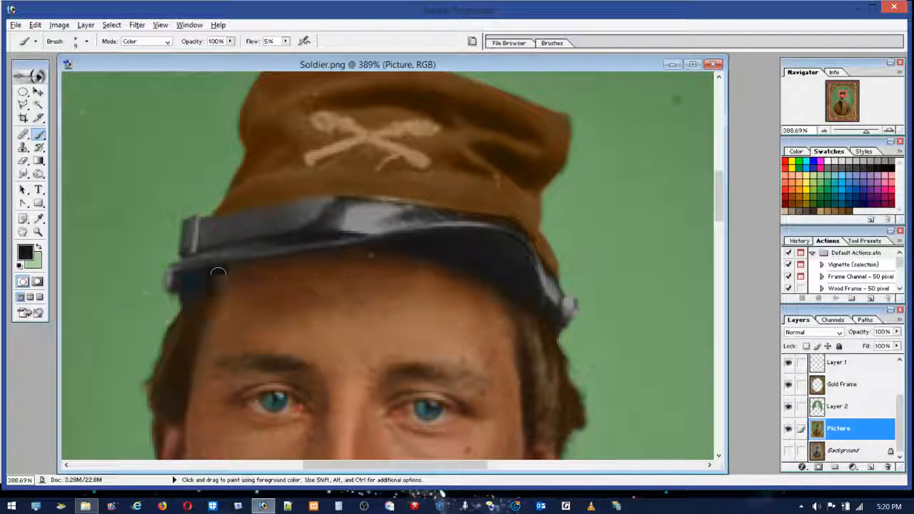
pyautogui.moveTo(514, 309); pyautogui.dragTo(510, 322)
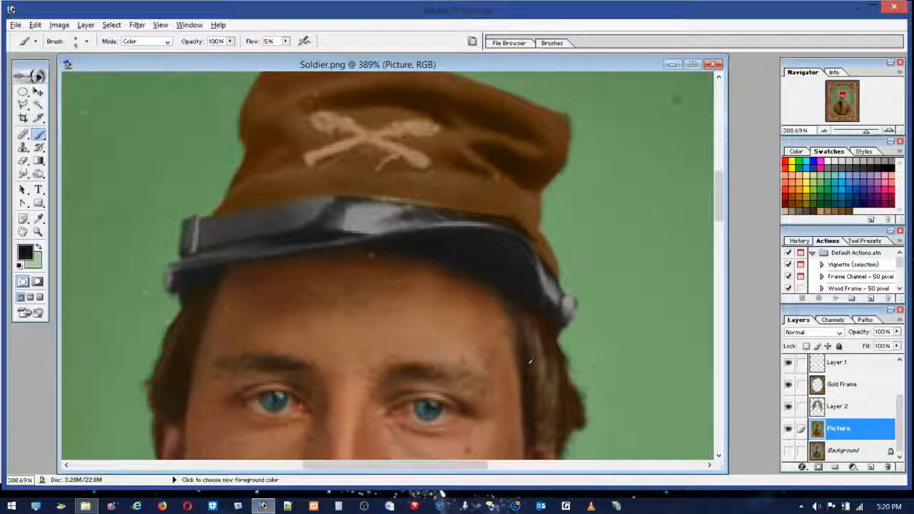
pyautogui.moveTo(518, 302)
pyautogui.mouseDown()
pyautogui.moveTo(540, 328)
pyautogui.moveTo(526, 307)
pyautogui.mouseUp()
pyautogui.keyDown('alt'); pyautogui.click(514, 285); pyautogui.keyUp('alt')
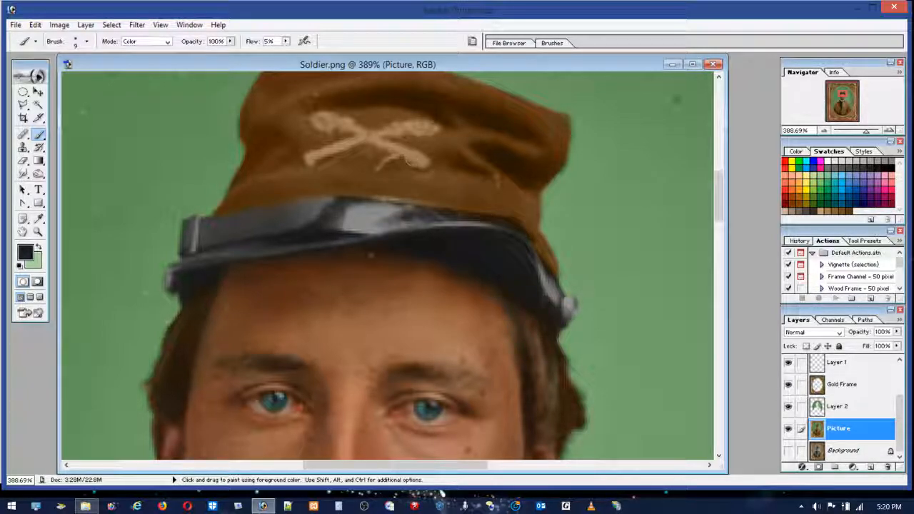
# Step: Tint the crossed emblem grey with a 5 px brush and colour the cap's strap buckle and side buttons orange
pyautogui.keyDown('alt'); pyautogui.click(389, 215); pyautogui.keyUp('alt')
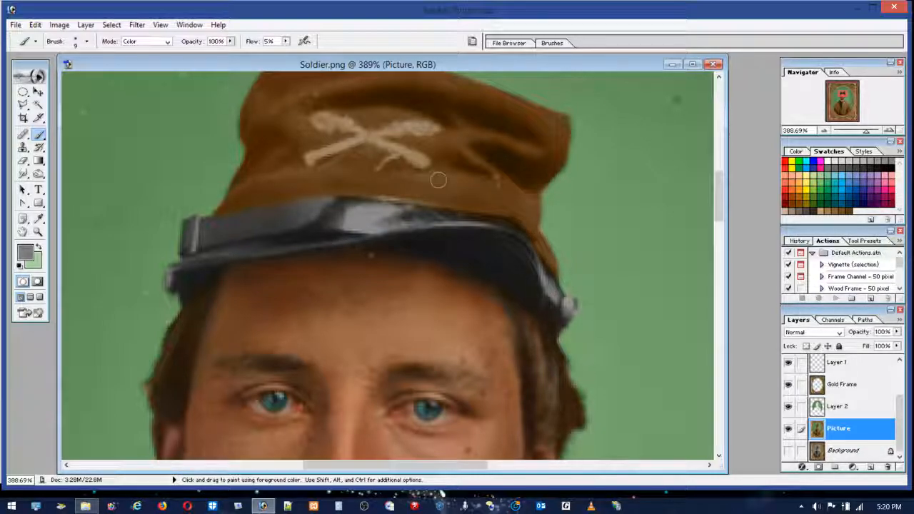
pyautogui.click(86, 40)
pyautogui.moveTo(21, 72); pyautogui.dragTo(16, 72)
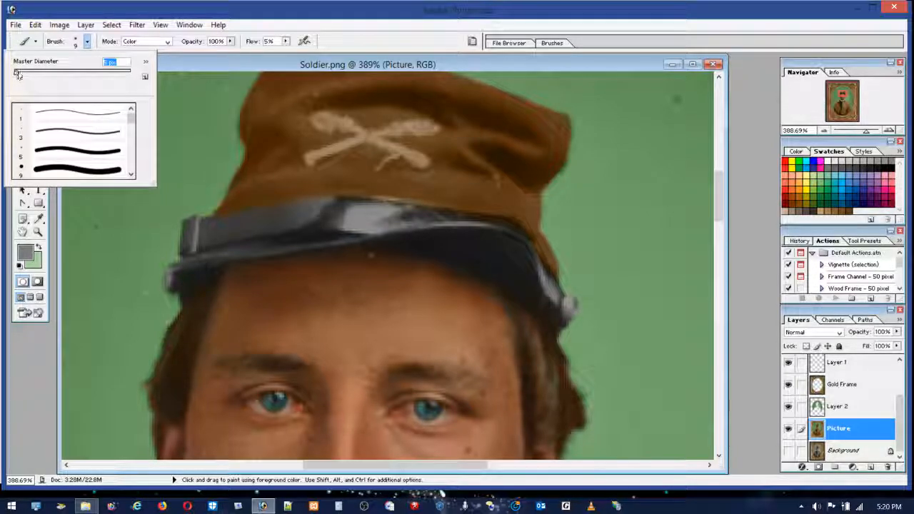
pyautogui.press('Return')
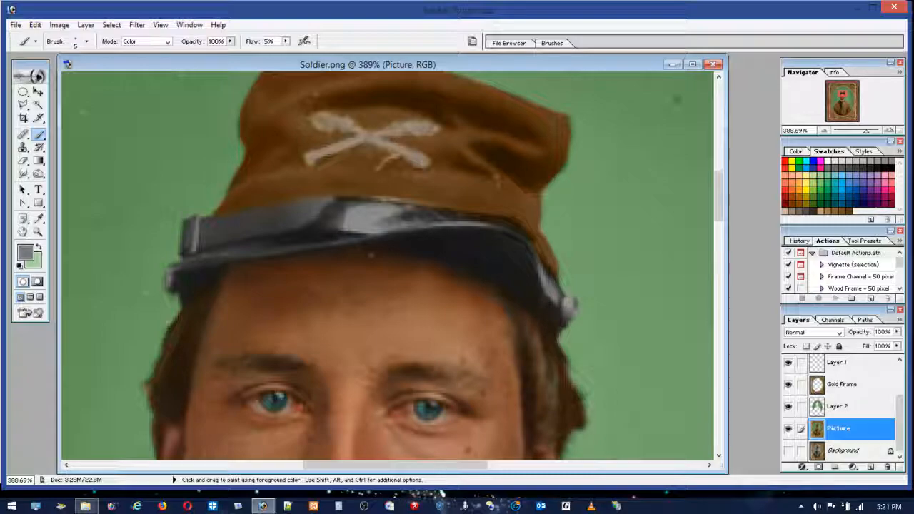
pyautogui.click(798, 191)
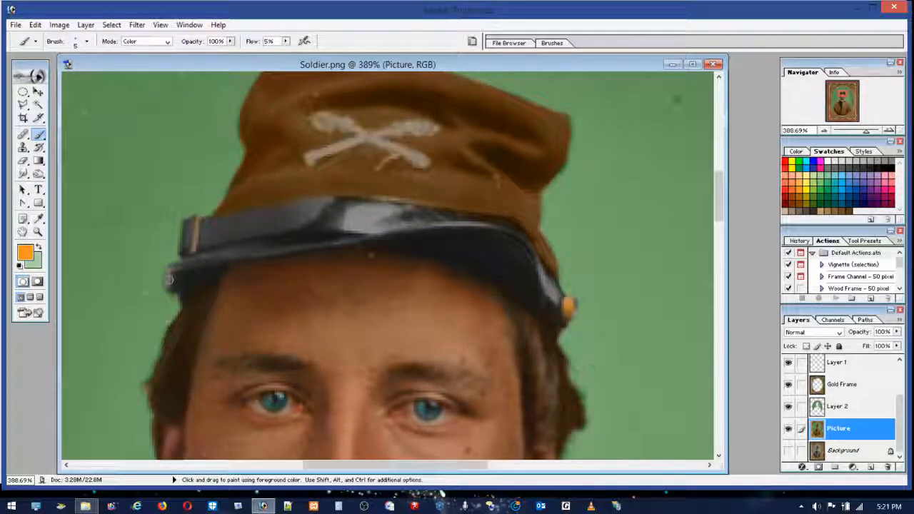
# Step: Mute the brown of the cap's crown with black using a 17 px brush
pyautogui.click(890, 166)
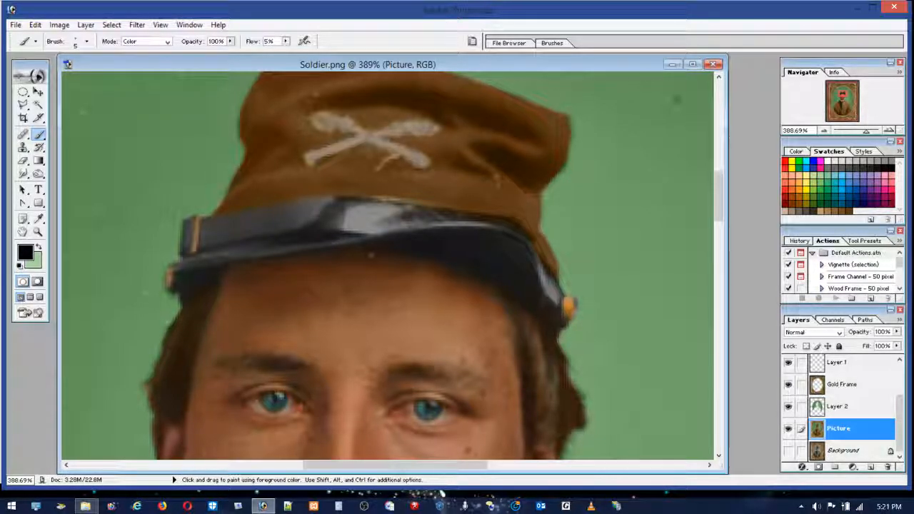
pyautogui.click(87, 40)
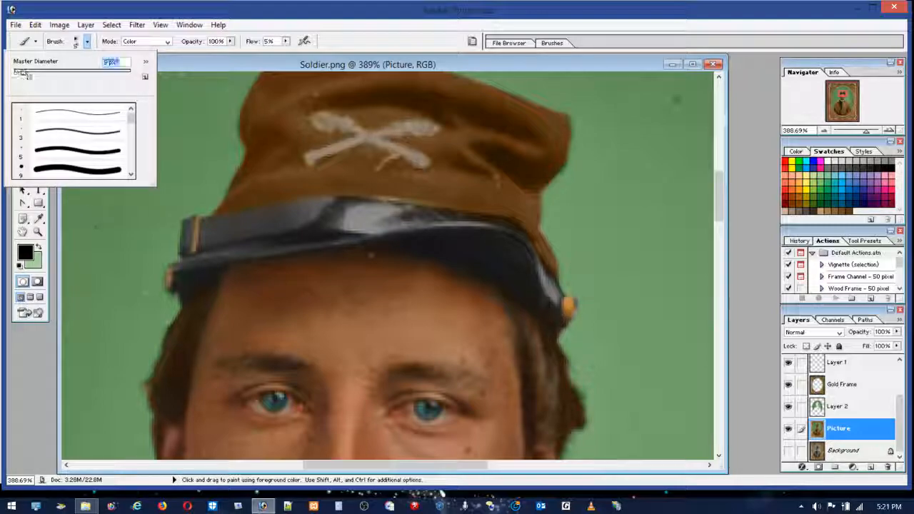
pyautogui.click(352, 94)
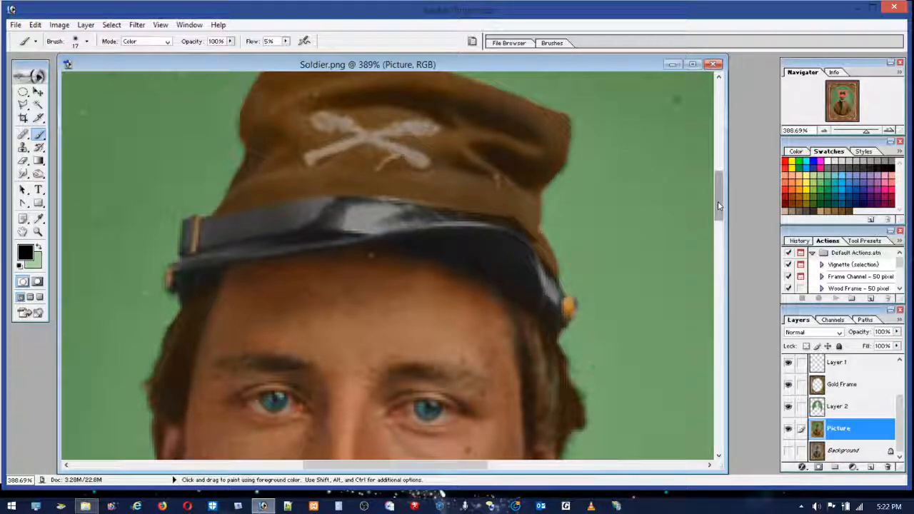
pyautogui.moveTo(718, 202); pyautogui.dragTo(717, 189)
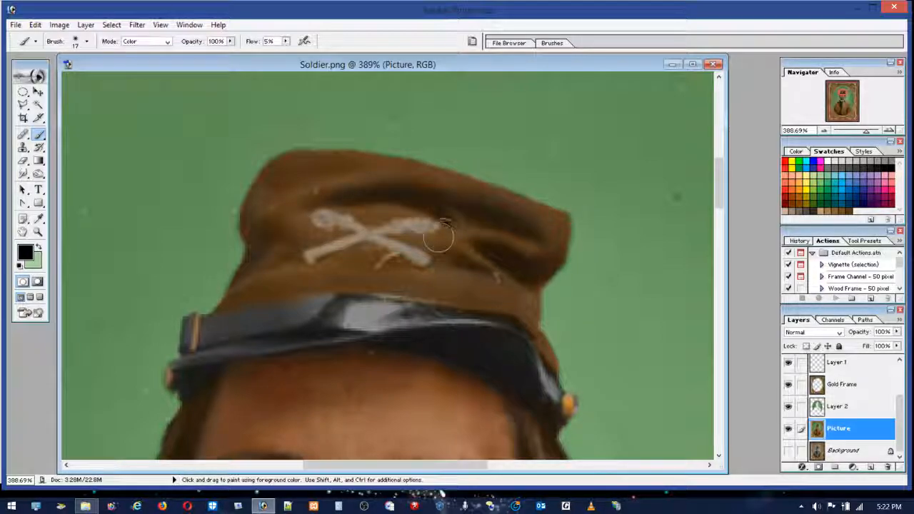
# Step: Retouch the cap's crown and folds around the emblem with browns sampled from the cap
pyautogui.keyDown('alt'); pyautogui.click(485, 182); pyautogui.keyUp('alt')
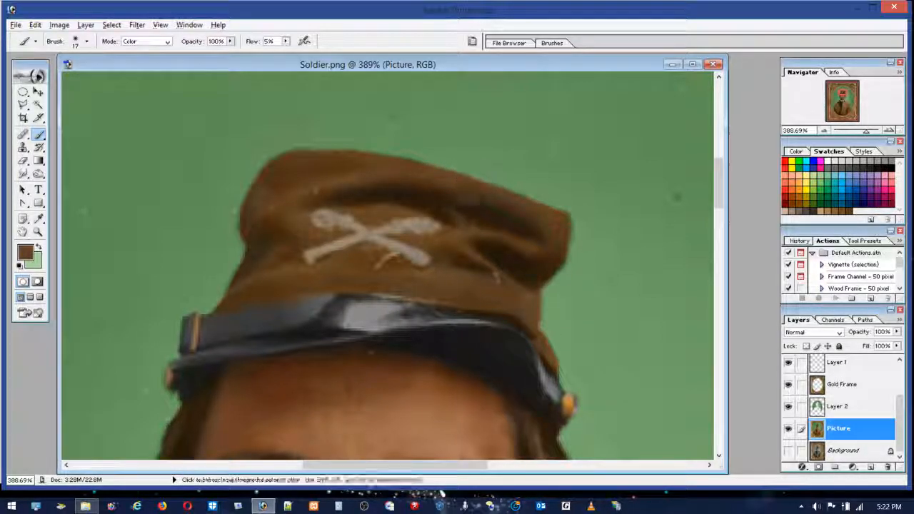
pyautogui.moveTo(535, 233)
pyautogui.mouseDown()
pyautogui.moveTo(439, 192)
pyautogui.moveTo(558, 229)
pyautogui.moveTo(393, 181)
pyautogui.moveTo(412, 185)
pyautogui.moveTo(479, 283)
pyautogui.mouseUp()
pyautogui.keyDown('alt'); pyautogui.click(377, 213); pyautogui.keyUp('alt')
pyautogui.moveTo(365, 200); pyautogui.dragTo(339, 220)
pyautogui.moveTo(446, 239)
pyautogui.mouseDown()
pyautogui.moveTo(478, 268)
pyautogui.moveTo(431, 272)
pyautogui.moveTo(413, 285)
pyautogui.moveTo(343, 244)
pyautogui.moveTo(331, 262)
pyautogui.moveTo(279, 230)
pyautogui.moveTo(298, 200)
pyautogui.moveTo(296, 240)
pyautogui.mouseUp()
pyautogui.keyDown('alt'); pyautogui.click(393, 200); pyautogui.keyUp('alt')
pyautogui.moveTo(282, 185)
pyautogui.mouseDown()
pyautogui.moveTo(275, 163)
pyautogui.moveTo(280, 230)
pyautogui.moveTo(239, 275)
pyautogui.moveTo(228, 306)
pyautogui.moveTo(300, 184)
pyautogui.moveTo(259, 189)
pyautogui.moveTo(369, 159)
pyautogui.moveTo(417, 165)
pyautogui.moveTo(499, 228)
pyautogui.moveTo(540, 239)
pyautogui.moveTo(449, 230)
pyautogui.moveTo(532, 309)
pyautogui.moveTo(515, 309)
pyautogui.moveTo(540, 286)
pyautogui.moveTo(547, 233)
pyautogui.moveTo(495, 215)
pyautogui.moveTo(496, 246)
pyautogui.moveTo(413, 271)
pyautogui.mouseUp()
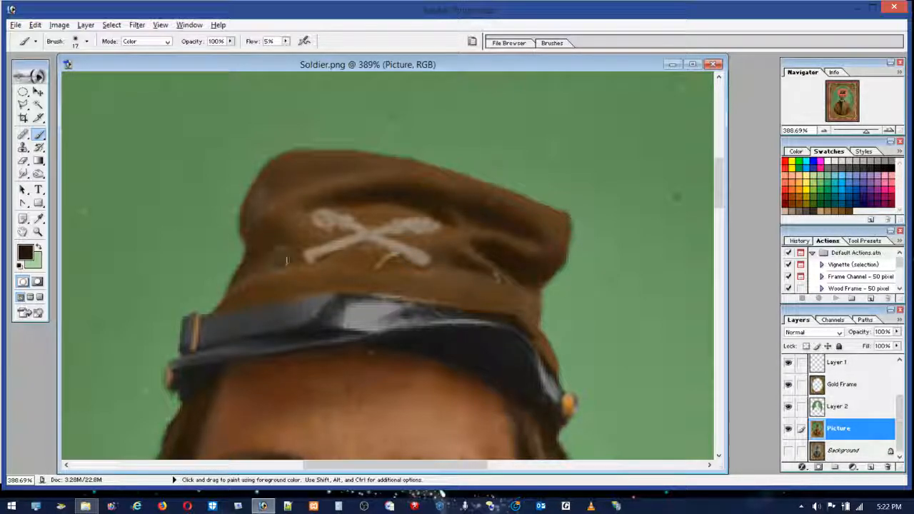
# Step: Colour the buttons down the front of the jacket orange
pyautogui.moveTo(721, 193); pyautogui.dragTo(725, 285)
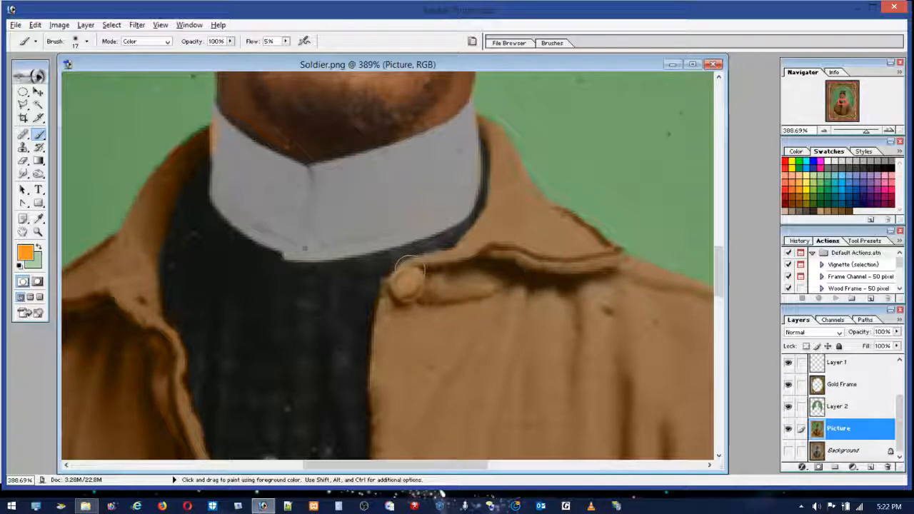
pyautogui.moveTo(392, 290)
pyautogui.mouseDown()
pyautogui.moveTo(419, 289)
pyautogui.moveTo(411, 284)
pyautogui.mouseUp()
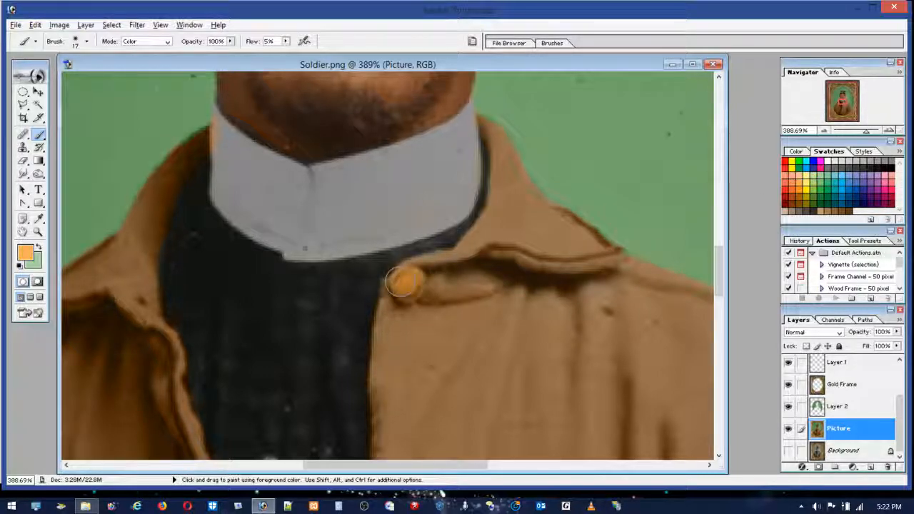
pyautogui.moveTo(718, 271); pyautogui.dragTo(719, 311)
pyautogui.moveTo(377, 247); pyautogui.dragTo(382, 246)
pyautogui.moveTo(720, 308); pyautogui.dragTo(723, 340)
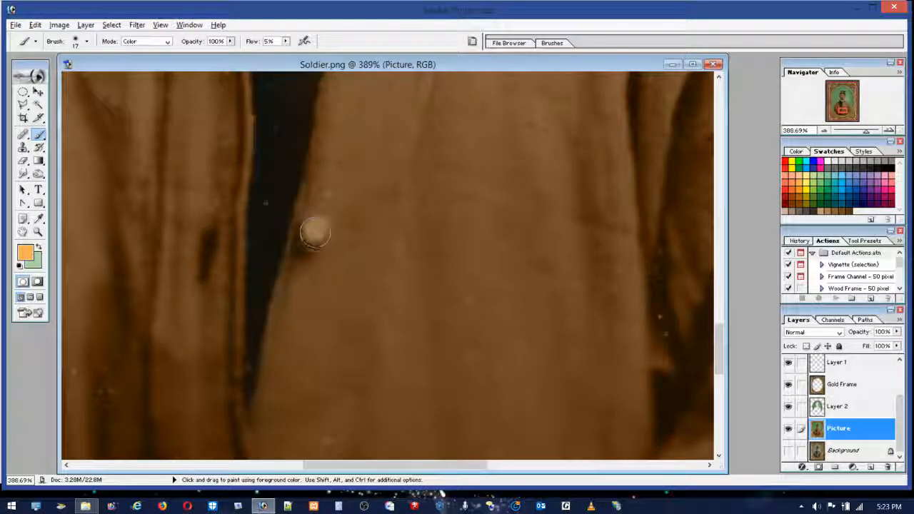
# Step: Mute the orange of the two upper jacket buttons by painting over them with black
pyautogui.moveTo(719, 332)
pyautogui.mouseDown()
pyautogui.moveTo(719, 386)
pyautogui.moveTo(712, 278)
pyautogui.moveTo(712, 286)
pyautogui.mouseUp()
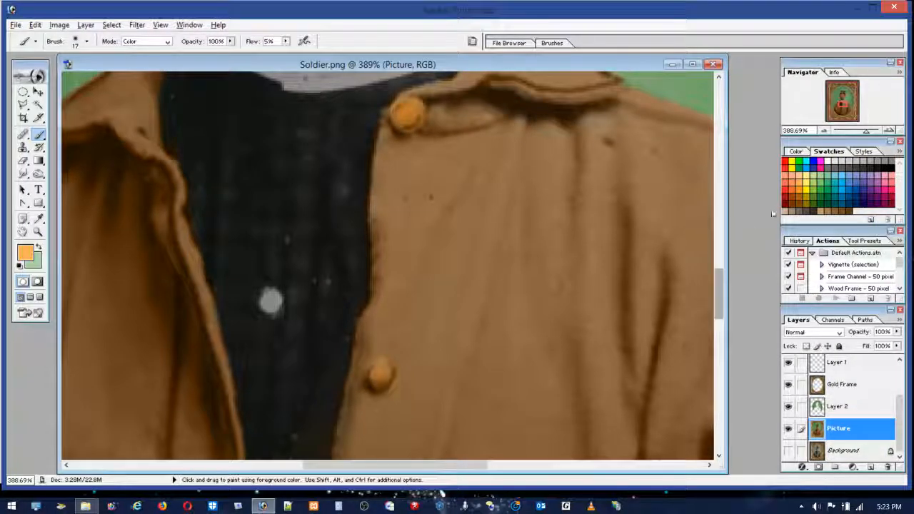
pyautogui.click(894, 166)
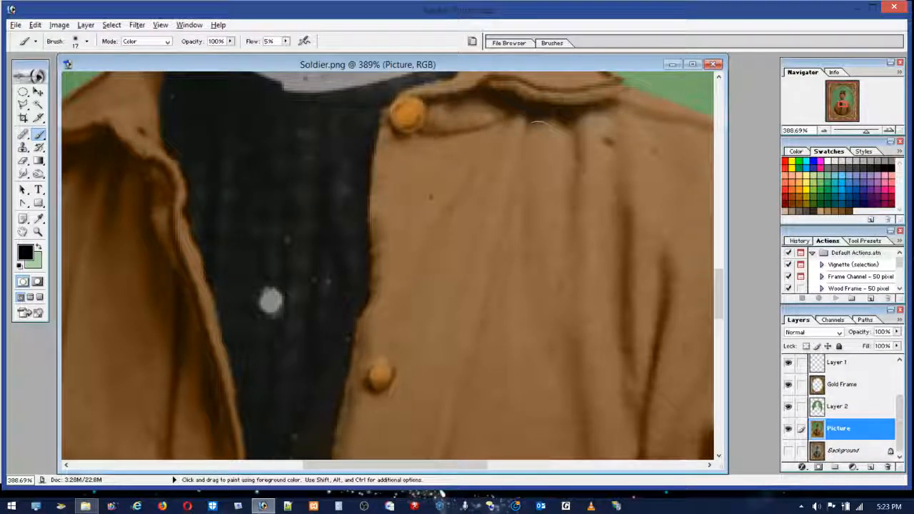
pyautogui.moveTo(424, 104)
pyautogui.mouseDown()
pyautogui.moveTo(401, 113)
pyautogui.moveTo(432, 125)
pyautogui.moveTo(411, 122)
pyautogui.moveTo(403, 88)
pyautogui.mouseUp()
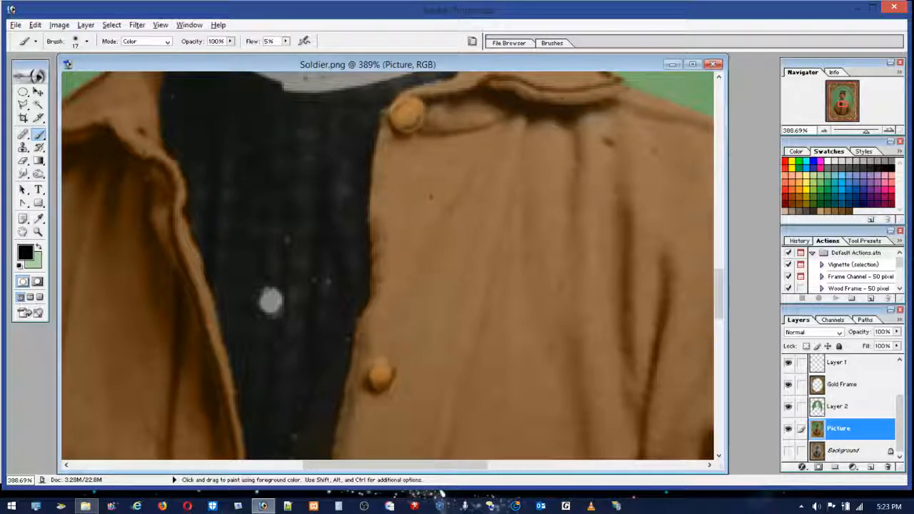
pyautogui.click(381, 378)
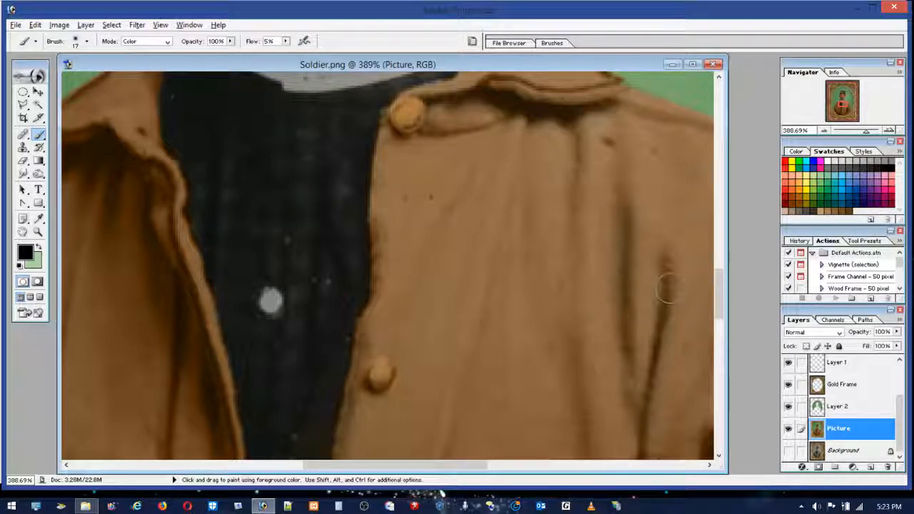
# Step: Darken the long fold between the jacket's button side and the sleeve with black, blending it with dark browns sampled from the jacket
pyautogui.scroll(-5, 725, 275)
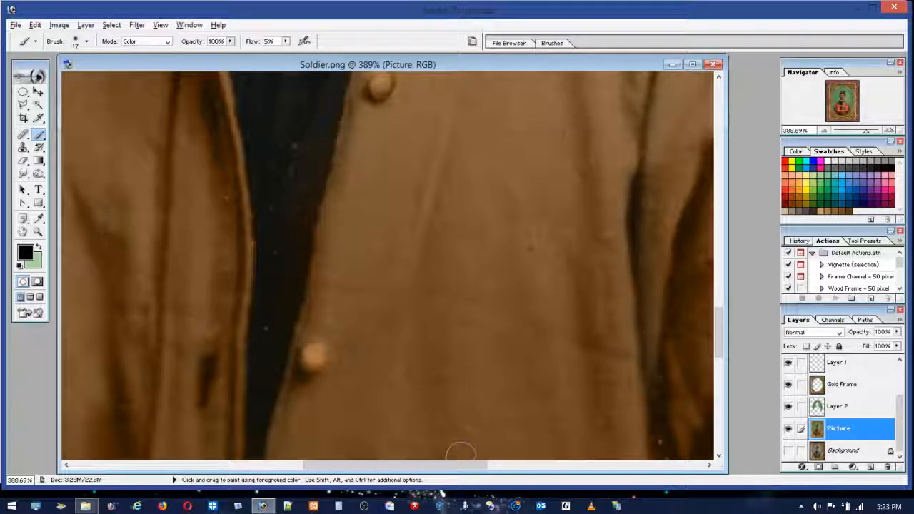
pyautogui.moveTo(466, 467); pyautogui.dragTo(533, 467)
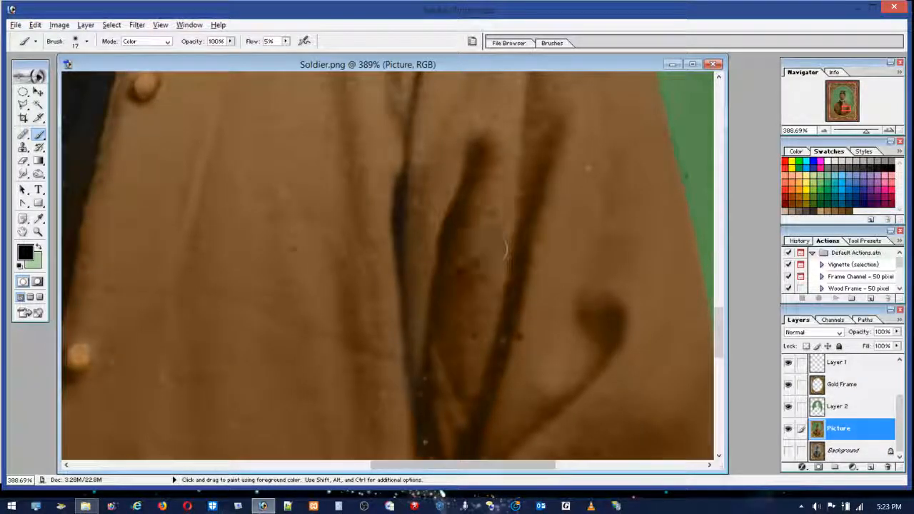
pyautogui.moveTo(482, 150)
pyautogui.mouseDown()
pyautogui.moveTo(448, 249)
pyautogui.moveTo(453, 360)
pyautogui.mouseUp()
pyautogui.moveTo(446, 312)
pyautogui.mouseDown()
pyautogui.moveTo(430, 440)
pyautogui.moveTo(438, 255)
pyautogui.moveTo(439, 310)
pyautogui.moveTo(459, 197)
pyautogui.moveTo(486, 258)
pyautogui.moveTo(478, 312)
pyautogui.mouseUp()
pyautogui.press('alt')
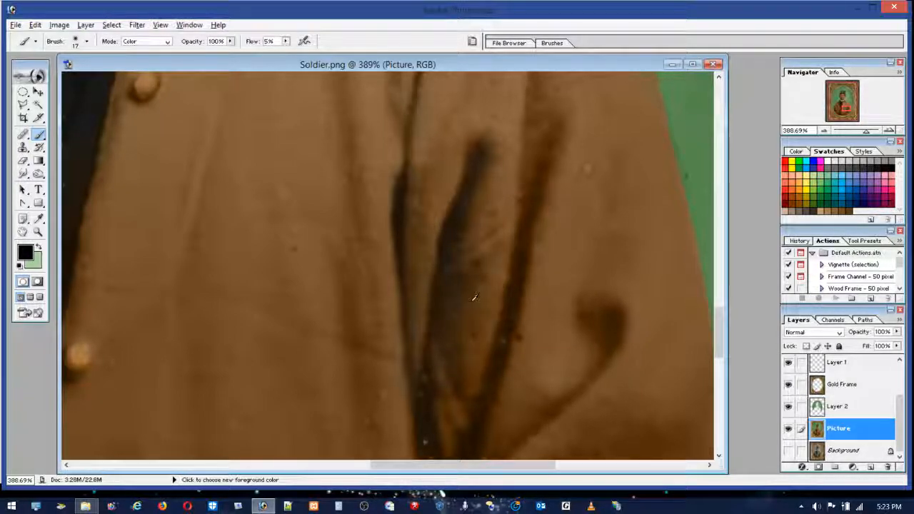
pyautogui.keyDown('alt'); pyautogui.click(464, 294); pyautogui.keyUp('alt')
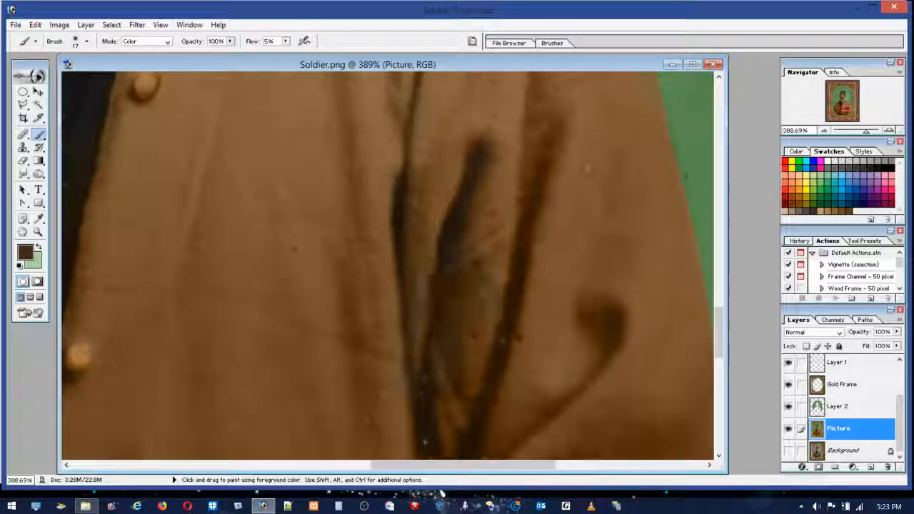
pyautogui.moveTo(451, 391)
pyautogui.mouseDown()
pyautogui.moveTo(456, 274)
pyautogui.moveTo(455, 311)
pyautogui.mouseUp()
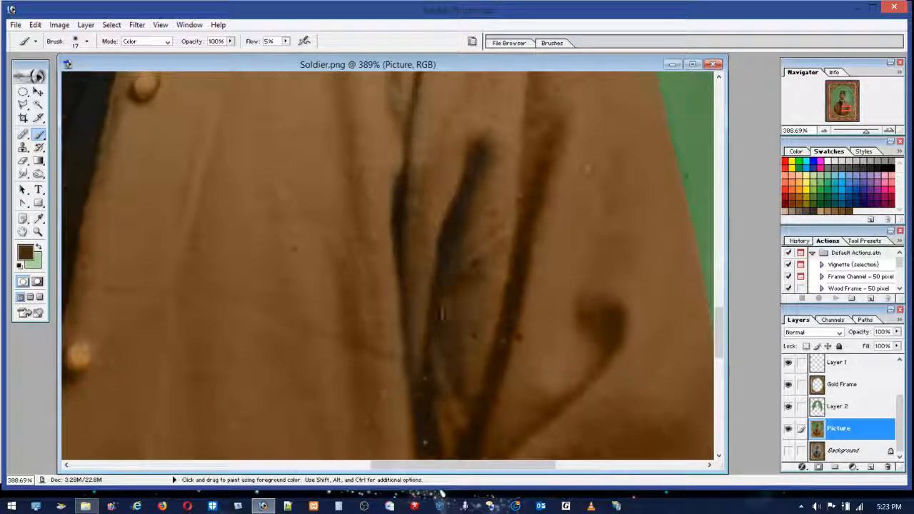
pyautogui.moveTo(461, 194); pyautogui.dragTo(491, 178)
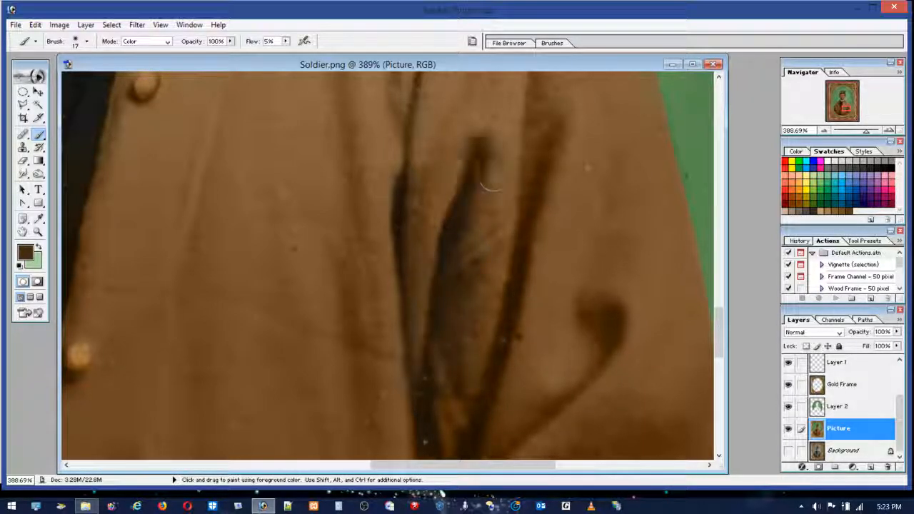
# Step: Mute the reddish fold along the inner edge of the sleeve and sample a very dark brown from the armpit fold
pyautogui.keyDown('alt'); pyautogui.click(550, 158); pyautogui.keyUp('alt')
pyautogui.keyDown('alt'); pyautogui.click(550, 146); pyautogui.keyUp('alt')
pyautogui.moveTo(552, 136)
pyautogui.mouseDown()
pyautogui.moveTo(530, 178)
pyautogui.moveTo(538, 120)
pyautogui.moveTo(532, 134)
pyautogui.mouseUp()
pyautogui.moveTo(527, 256); pyautogui.dragTo(517, 311)
pyautogui.keyDown('alt'); pyautogui.click(400, 223); pyautogui.keyUp('alt')
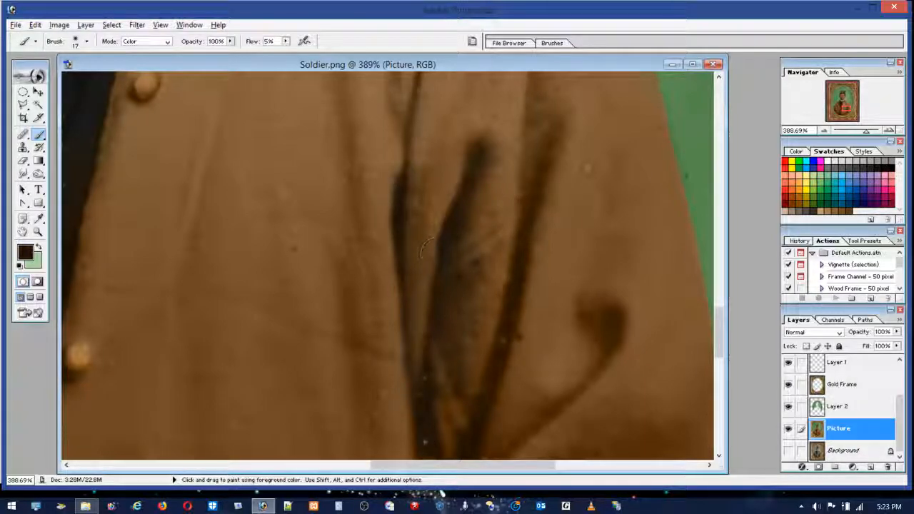
# Step: Retouch the hooked sleeve crease and the lower ends of the folds beside it with browns sampled from the jacket
pyautogui.moveTo(519, 328)
pyautogui.mouseDown()
pyautogui.moveTo(532, 290)
pyautogui.moveTo(498, 365)
pyautogui.moveTo(516, 296)
pyautogui.moveTo(477, 445)
pyautogui.moveTo(506, 404)
pyautogui.moveTo(525, 435)
pyautogui.moveTo(608, 324)
pyautogui.moveTo(582, 322)
pyautogui.moveTo(605, 318)
pyautogui.moveTo(539, 422)
pyautogui.moveTo(535, 404)
pyautogui.moveTo(604, 357)
pyautogui.moveTo(602, 315)
pyautogui.mouseUp()
pyautogui.keyDown('alt'); pyautogui.click(537, 345); pyautogui.keyUp('alt')
pyautogui.moveTo(541, 353)
pyautogui.mouseDown()
pyautogui.moveTo(545, 369)
pyautogui.moveTo(526, 377)
pyautogui.mouseUp()
pyautogui.moveTo(516, 432)
pyautogui.mouseDown()
pyautogui.moveTo(551, 381)
pyautogui.moveTo(523, 421)
pyautogui.moveTo(518, 261)
pyautogui.moveTo(474, 230)
pyautogui.moveTo(454, 284)
pyautogui.moveTo(456, 215)
pyautogui.moveTo(438, 357)
pyautogui.moveTo(458, 374)
pyautogui.moveTo(466, 200)
pyautogui.moveTo(462, 236)
pyautogui.mouseUp()
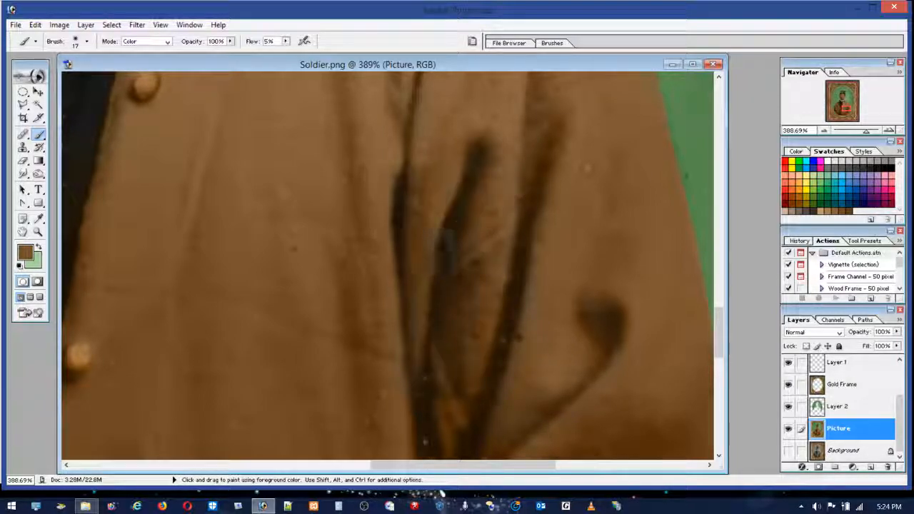
pyautogui.moveTo(467, 387)
pyautogui.mouseDown()
pyautogui.moveTo(466, 349)
pyautogui.moveTo(473, 436)
pyautogui.mouseUp()
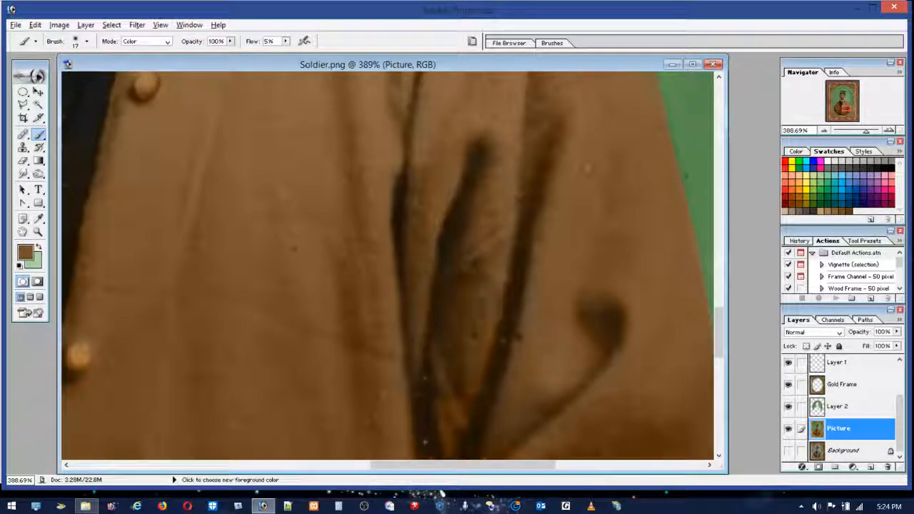
pyautogui.keyDown('alt'); pyautogui.click(469, 270); pyautogui.keyUp('alt')
pyautogui.moveTo(463, 393)
pyautogui.mouseDown()
pyautogui.moveTo(463, 428)
pyautogui.moveTo(441, 435)
pyautogui.moveTo(447, 426)
pyautogui.mouseUp()
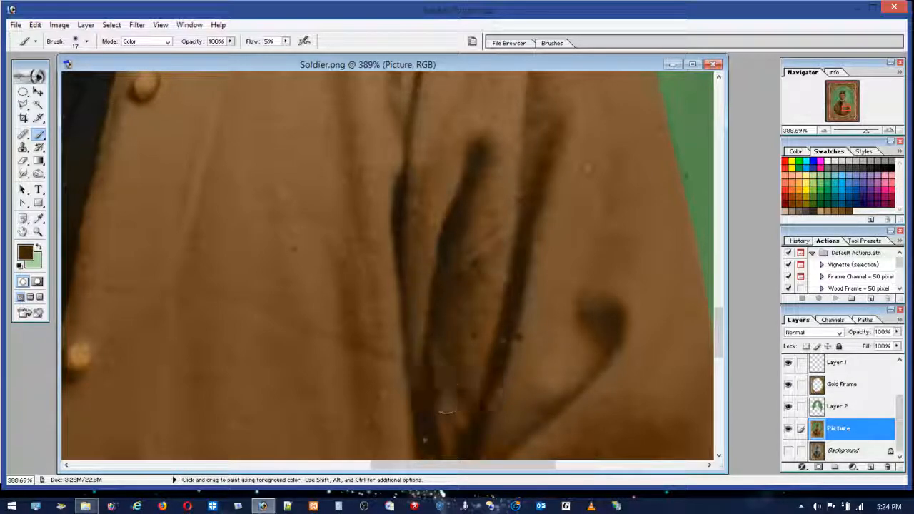
# Step: Tone down the orange where the sleeve folds meet at the elbow and along the lower sleeve crease with dark brown and black
pyautogui.moveTo(717, 305)
pyautogui.mouseDown()
pyautogui.moveTo(718, 329)
pyautogui.moveTo(718, 320)
pyautogui.mouseUp()
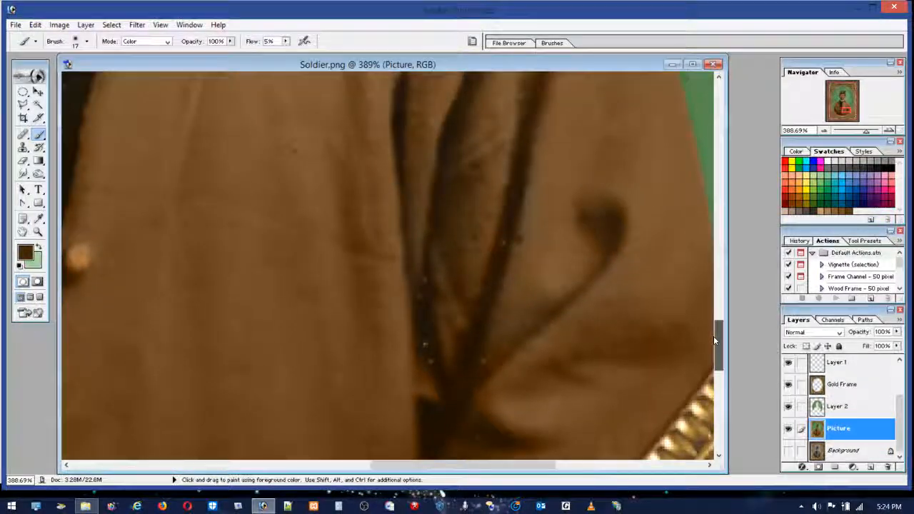
pyautogui.moveTo(442, 296)
pyautogui.mouseDown()
pyautogui.moveTo(437, 367)
pyautogui.moveTo(432, 355)
pyautogui.moveTo(429, 444)
pyautogui.moveTo(453, 371)
pyautogui.moveTo(476, 348)
pyautogui.moveTo(438, 437)
pyautogui.moveTo(488, 376)
pyautogui.mouseUp()
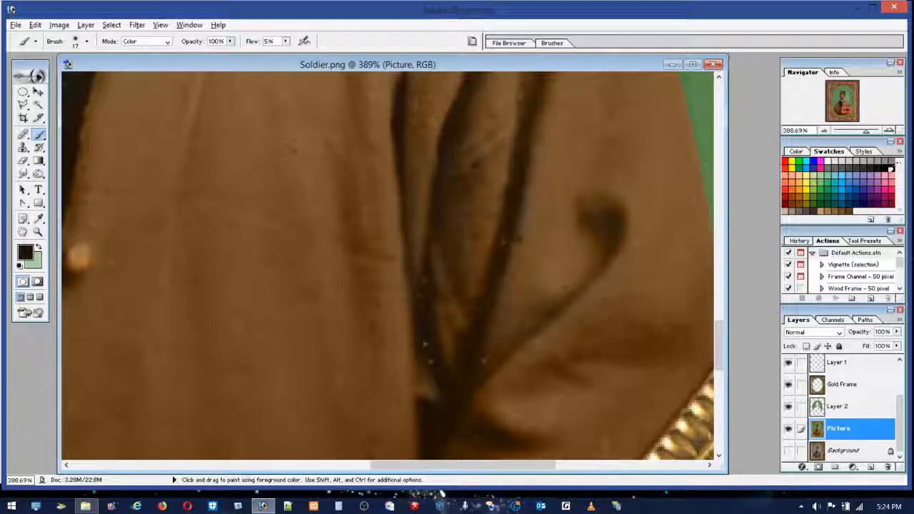
pyautogui.moveTo(531, 344)
pyautogui.mouseDown()
pyautogui.moveTo(489, 360)
pyautogui.moveTo(455, 411)
pyautogui.moveTo(507, 338)
pyautogui.moveTo(436, 442)
pyautogui.moveTo(429, 429)
pyautogui.moveTo(449, 396)
pyautogui.moveTo(417, 291)
pyautogui.moveTo(436, 391)
pyautogui.moveTo(482, 402)
pyautogui.mouseUp()
pyautogui.moveTo(564, 303)
pyautogui.mouseDown()
pyautogui.moveTo(571, 363)
pyautogui.moveTo(687, 348)
pyautogui.moveTo(536, 374)
pyautogui.moveTo(609, 357)
pyautogui.moveTo(582, 352)
pyautogui.moveTo(648, 366)
pyautogui.mouseUp()
pyautogui.keyDown('alt'); pyautogui.click(635, 355); pyautogui.keyUp('alt')
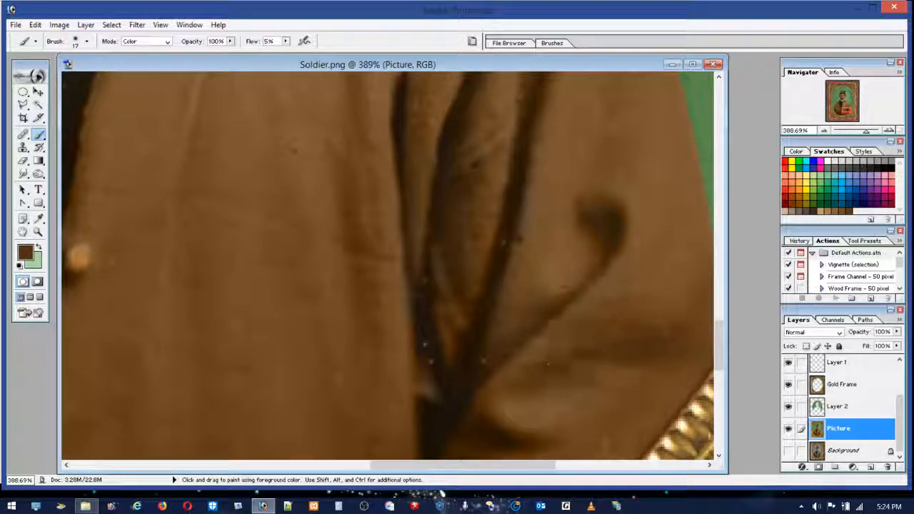
pyautogui.moveTo(453, 357)
pyautogui.mouseDown()
pyautogui.moveTo(448, 309)
pyautogui.moveTo(449, 321)
pyautogui.moveTo(500, 304)
pyautogui.mouseUp()
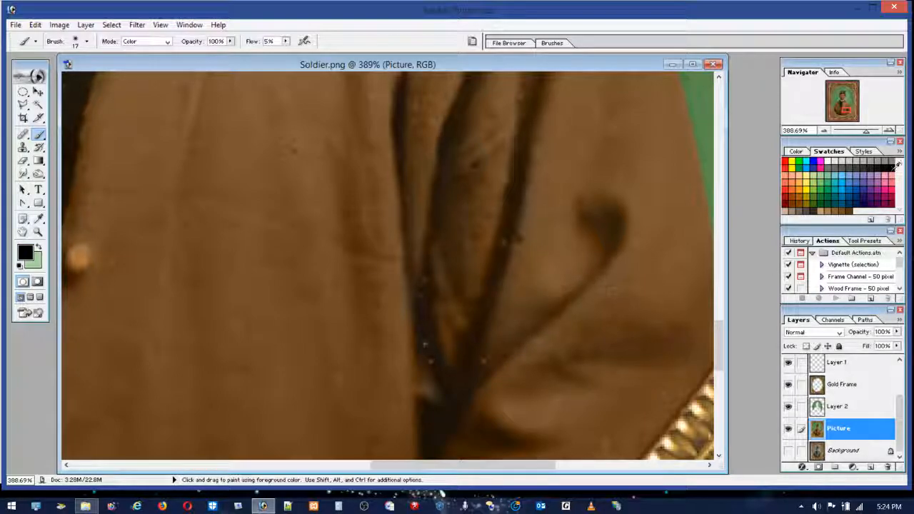
pyautogui.moveTo(457, 334)
pyautogui.mouseDown()
pyautogui.moveTo(447, 318)
pyautogui.moveTo(466, 303)
pyautogui.moveTo(476, 263)
pyautogui.moveTo(474, 329)
pyautogui.moveTo(481, 315)
pyautogui.mouseUp()
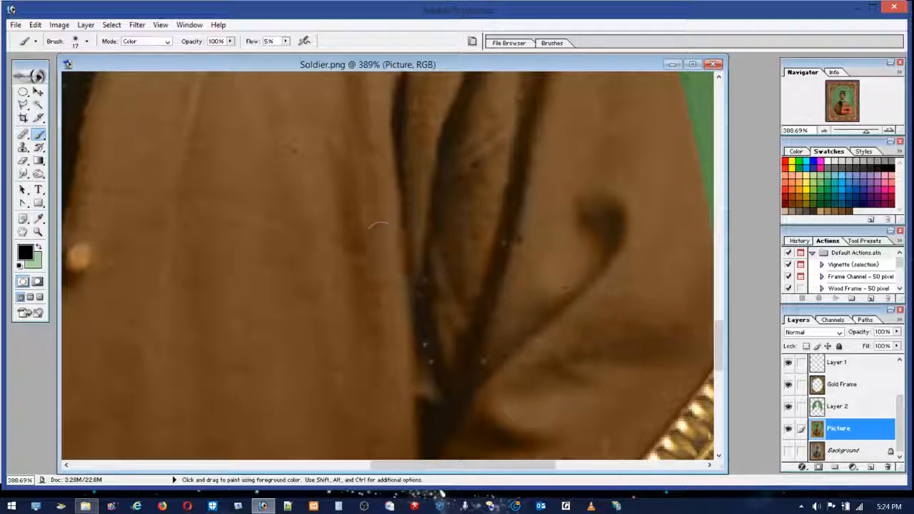
# Step: Sample a medium brown from the jacket's side fold and retouch the hooked sleeve crease with it
pyautogui.press('super')
pyautogui.press('super')
pyautogui.press('super')
pyautogui.press('super')
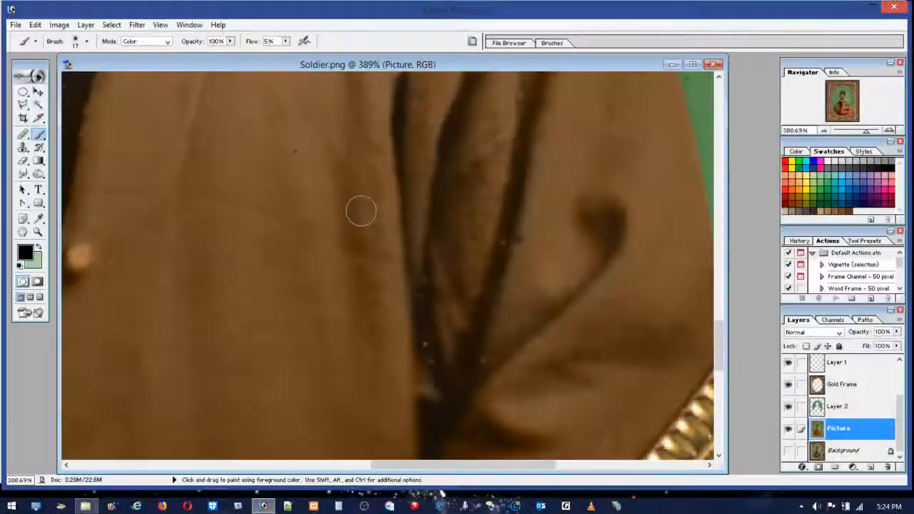
pyautogui.keyDown('alt'); pyautogui.click(353, 259); pyautogui.keyUp('alt')
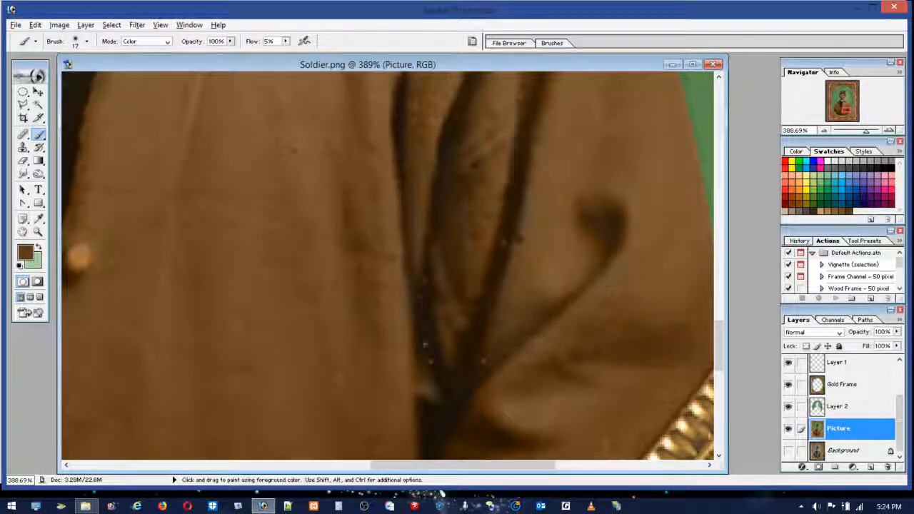
pyautogui.moveTo(609, 236)
pyautogui.mouseDown()
pyautogui.moveTo(608, 216)
pyautogui.moveTo(603, 254)
pyautogui.moveTo(539, 319)
pyautogui.moveTo(635, 220)
pyautogui.mouseUp()
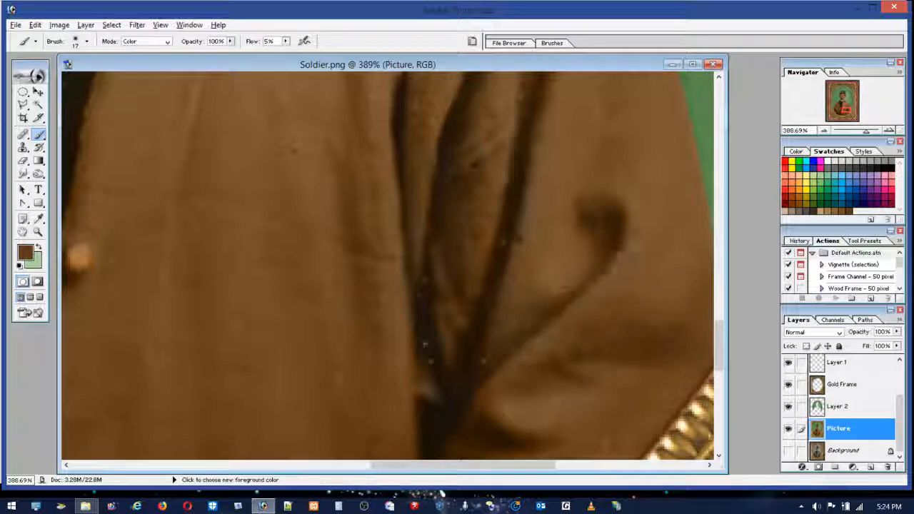
# Step: Mute the hooked sleeve crease, the elbow folds and the lower sleeve shadow with a dark brown sampled from the fold
pyautogui.keyDown('alt'); pyautogui.click(443, 137); pyautogui.keyUp('alt')
pyautogui.moveTo(609, 227)
pyautogui.mouseDown()
pyautogui.moveTo(589, 213)
pyautogui.moveTo(606, 295)
pyautogui.moveTo(619, 227)
pyautogui.mouseUp()
pyautogui.moveTo(563, 310); pyautogui.dragTo(550, 321)
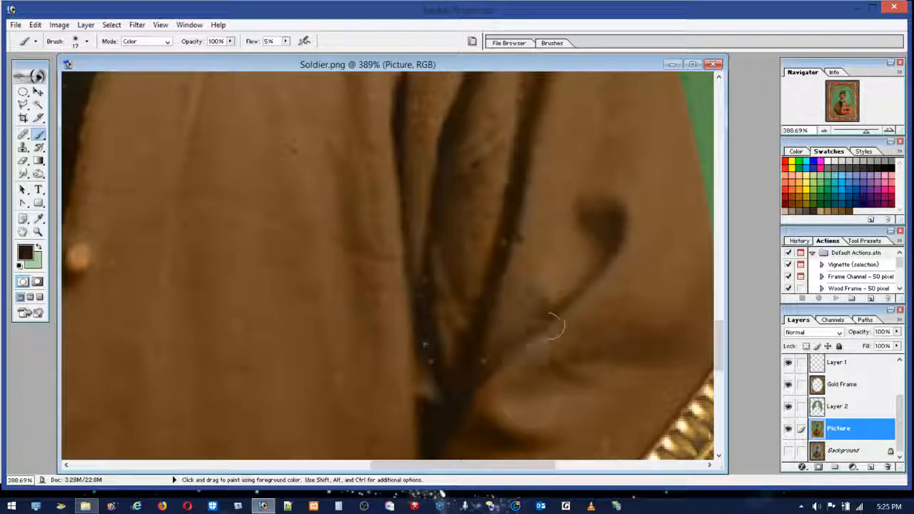
pyautogui.moveTo(443, 193)
pyautogui.mouseDown()
pyautogui.moveTo(400, 98)
pyautogui.moveTo(426, 159)
pyautogui.moveTo(444, 157)
pyautogui.moveTo(472, 299)
pyautogui.moveTo(445, 350)
pyautogui.moveTo(453, 398)
pyautogui.moveTo(424, 375)
pyautogui.moveTo(413, 452)
pyautogui.moveTo(418, 346)
pyautogui.mouseUp()
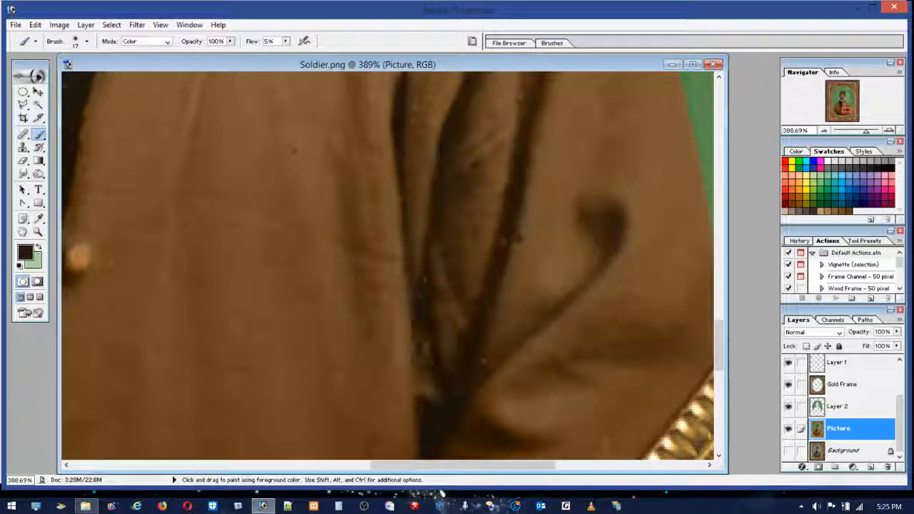
pyautogui.moveTo(641, 352)
pyautogui.mouseDown()
pyautogui.moveTo(659, 363)
pyautogui.moveTo(491, 434)
pyautogui.moveTo(509, 437)
pyautogui.moveTo(683, 362)
pyautogui.mouseUp()
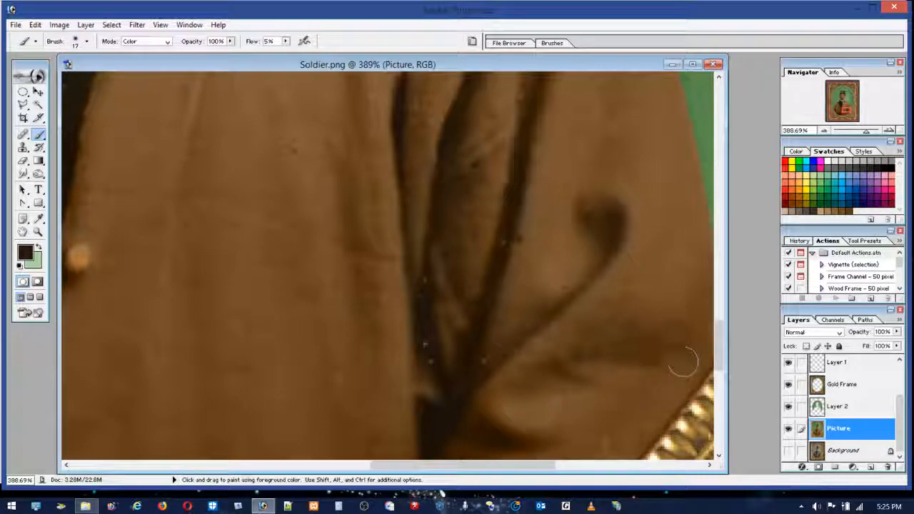
# Step: Mute the forearm creases and the shadowed side edge of the jacket near the gold frame with the dark brown
pyautogui.moveTo(719, 314); pyautogui.dragTo(721, 364)
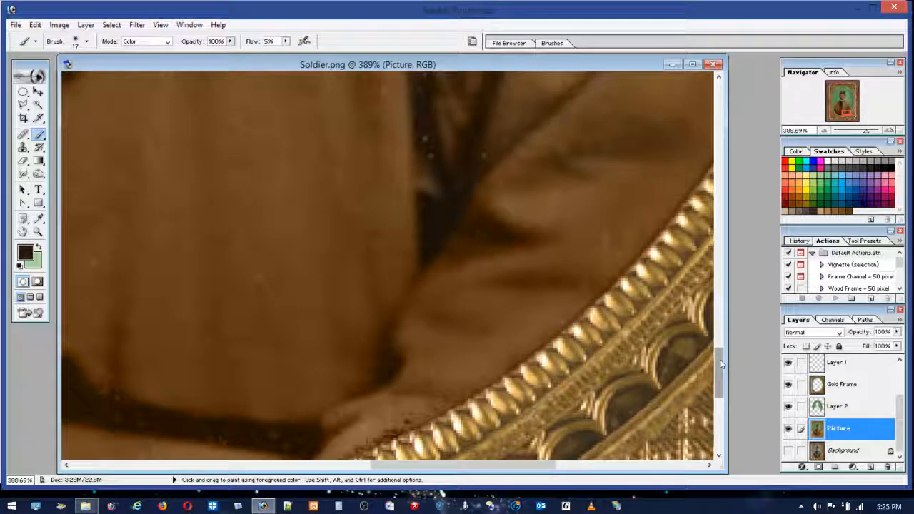
pyautogui.moveTo(492, 239)
pyautogui.mouseDown()
pyautogui.moveTo(489, 232)
pyautogui.moveTo(526, 232)
pyautogui.moveTo(472, 196)
pyautogui.moveTo(507, 227)
pyautogui.moveTo(429, 259)
pyautogui.moveTo(460, 223)
pyautogui.moveTo(552, 229)
pyautogui.moveTo(548, 277)
pyautogui.moveTo(560, 305)
pyautogui.moveTo(600, 285)
pyautogui.mouseUp()
pyautogui.moveTo(492, 309)
pyautogui.mouseDown()
pyautogui.moveTo(387, 347)
pyautogui.moveTo(385, 328)
pyautogui.moveTo(373, 407)
pyautogui.mouseUp()
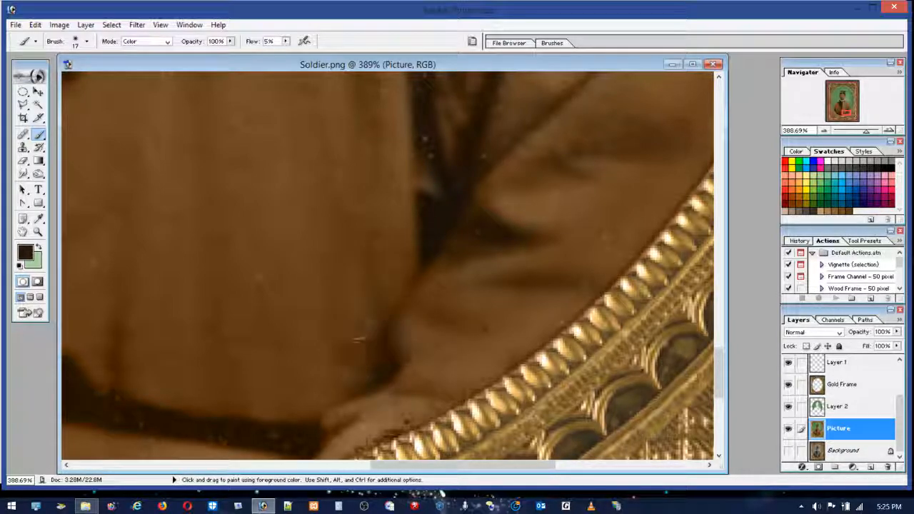
pyautogui.moveTo(413, 269)
pyautogui.mouseDown()
pyautogui.moveTo(434, 236)
pyautogui.moveTo(423, 228)
pyautogui.moveTo(491, 235)
pyautogui.moveTo(422, 222)
pyautogui.moveTo(421, 187)
pyautogui.mouseUp()
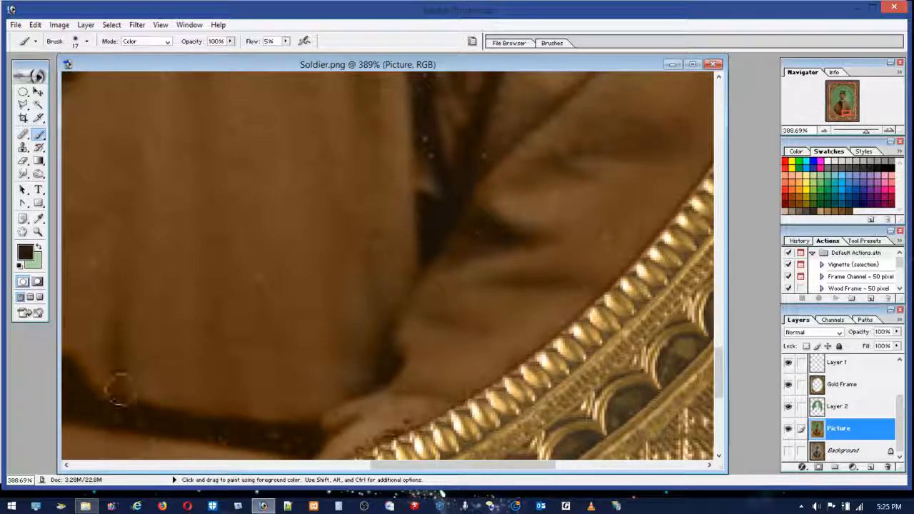
# Step: View the image at 100% and mute the button side of the jacket front with a 116 px brush
pyautogui.doubleClick(39, 232)
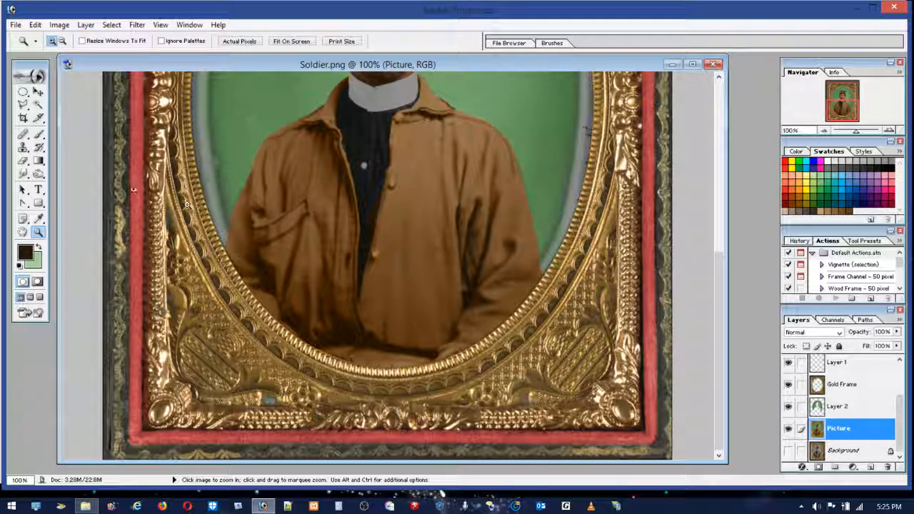
pyautogui.click(39, 136)
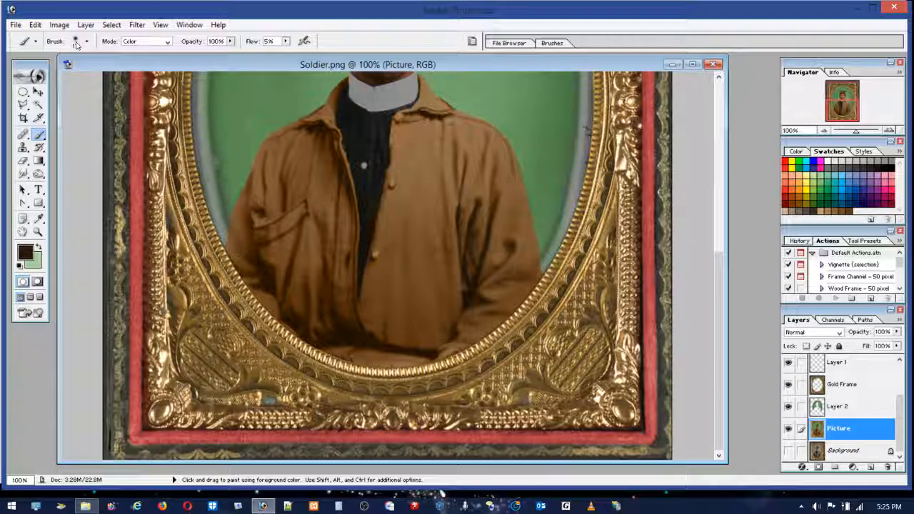
pyautogui.click(77, 72)
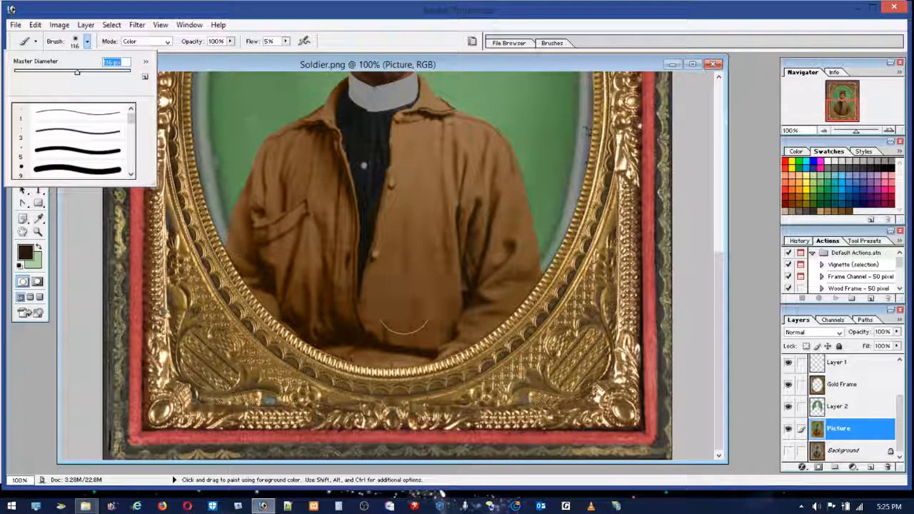
pyautogui.moveTo(416, 297); pyautogui.dragTo(412, 328)
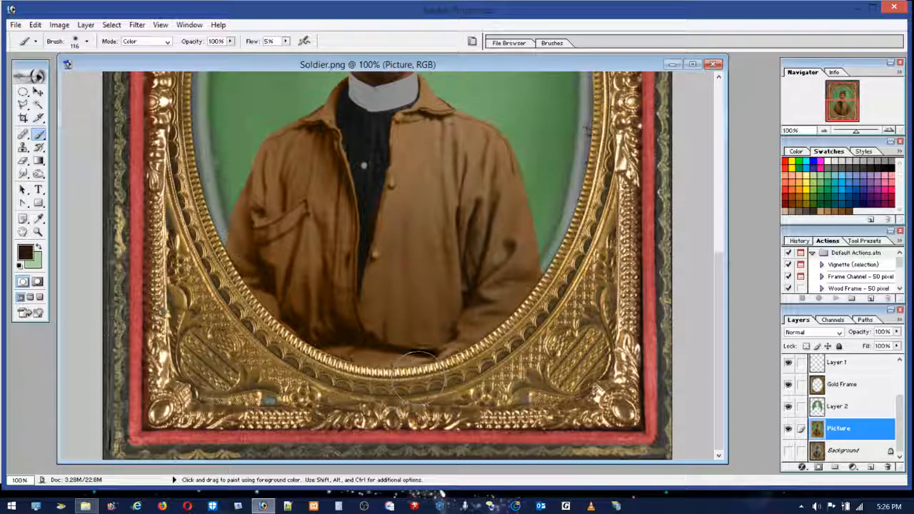
# Step: Set the brush to 33 px and mute the jacket's pocket side along its opening edge and lower folds
pyautogui.click(75, 41)
pyautogui.moveTo(50, 76); pyautogui.dragTo(33, 73)
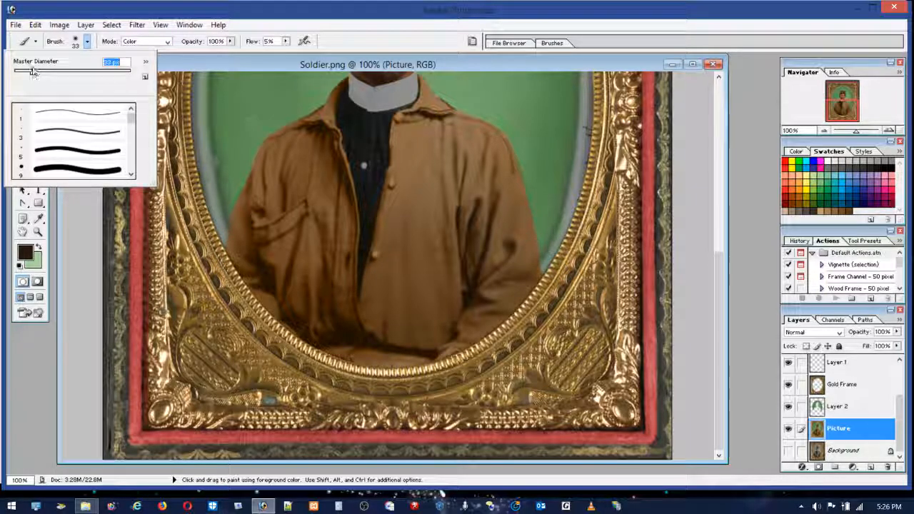
pyautogui.moveTo(365, 342)
pyautogui.mouseDown()
pyautogui.moveTo(431, 354)
pyautogui.moveTo(316, 337)
pyautogui.moveTo(329, 333)
pyautogui.moveTo(348, 356)
pyautogui.moveTo(314, 340)
pyautogui.moveTo(339, 318)
pyautogui.moveTo(346, 334)
pyautogui.moveTo(339, 265)
pyautogui.moveTo(350, 320)
pyautogui.moveTo(359, 321)
pyautogui.moveTo(350, 331)
pyautogui.moveTo(339, 241)
pyautogui.mouseUp()
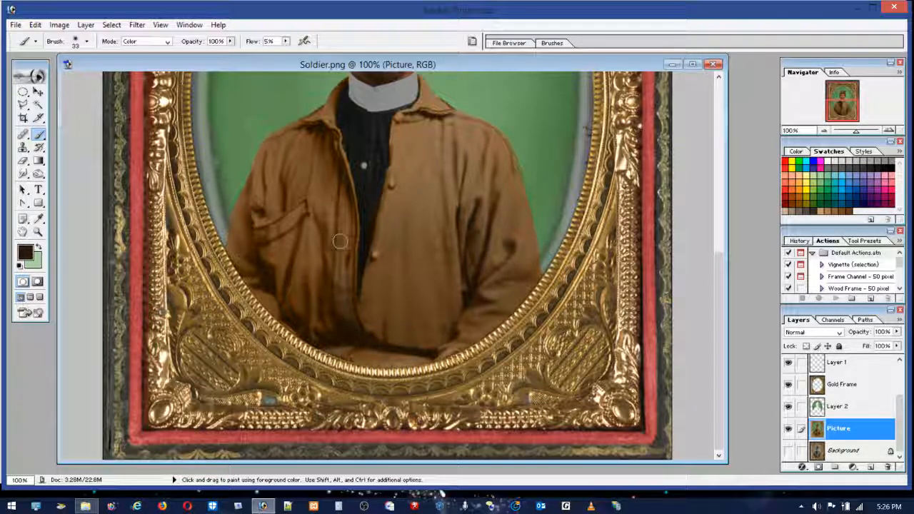
pyautogui.moveTo(348, 191)
pyautogui.mouseDown()
pyautogui.moveTo(320, 127)
pyautogui.moveTo(305, 122)
pyautogui.moveTo(322, 145)
pyautogui.moveTo(329, 130)
pyautogui.moveTo(353, 234)
pyautogui.moveTo(347, 170)
pyautogui.moveTo(363, 287)
pyautogui.moveTo(357, 243)
pyautogui.moveTo(354, 292)
pyautogui.moveTo(353, 239)
pyautogui.moveTo(356, 308)
pyautogui.moveTo(349, 187)
pyautogui.mouseUp()
pyautogui.moveTo(326, 282)
pyautogui.mouseDown()
pyautogui.moveTo(335, 152)
pyautogui.moveTo(317, 317)
pyautogui.moveTo(324, 273)
pyautogui.moveTo(334, 345)
pyautogui.moveTo(326, 315)
pyautogui.moveTo(320, 339)
pyautogui.moveTo(307, 334)
pyautogui.moveTo(288, 297)
pyautogui.moveTo(288, 328)
pyautogui.moveTo(302, 264)
pyautogui.moveTo(326, 337)
pyautogui.mouseUp()
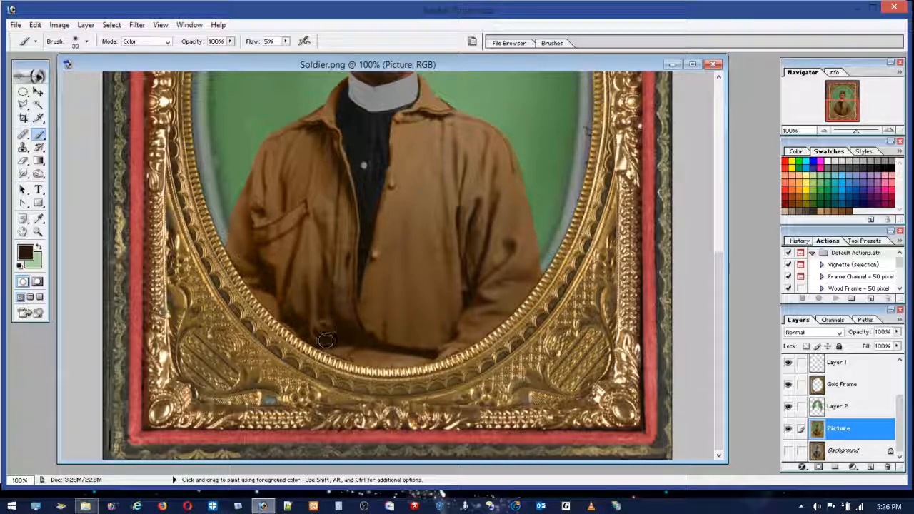
# Step: Mute the pocket-side sleeve, the opposite inner-arm crease and the jacket's lower folds with the 33 px dark brown brush
pyautogui.moveTo(246, 253)
pyautogui.mouseDown()
pyautogui.moveTo(278, 317)
pyautogui.moveTo(270, 272)
pyautogui.moveTo(317, 178)
pyautogui.moveTo(311, 156)
pyautogui.moveTo(263, 239)
pyautogui.moveTo(268, 277)
pyautogui.mouseUp()
pyautogui.moveTo(453, 232)
pyautogui.mouseDown()
pyautogui.moveTo(430, 341)
pyautogui.moveTo(385, 272)
pyautogui.moveTo(392, 350)
pyautogui.moveTo(465, 302)
pyautogui.mouseUp()
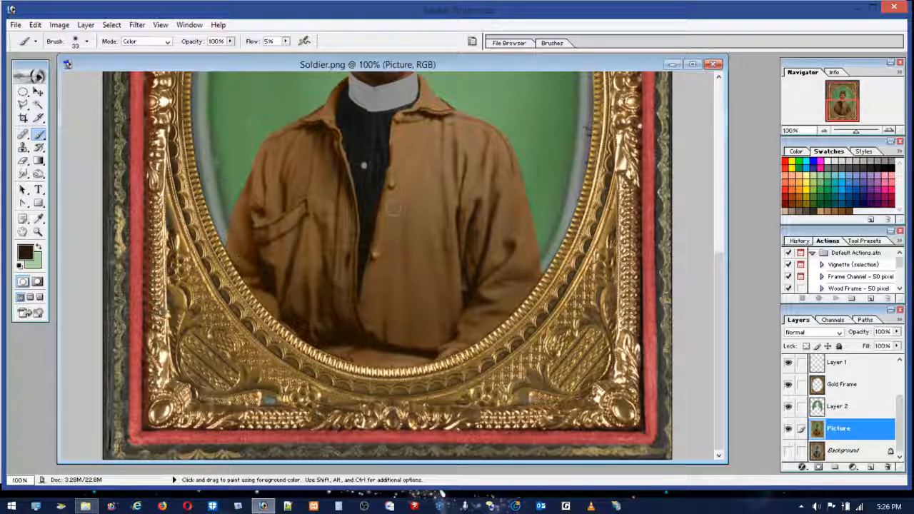
pyautogui.moveTo(350, 331)
pyautogui.mouseDown()
pyautogui.moveTo(320, 341)
pyautogui.moveTo(312, 334)
pyautogui.moveTo(323, 343)
pyautogui.moveTo(278, 308)
pyautogui.mouseUp()
pyautogui.moveTo(252, 255); pyautogui.dragTo(253, 241)
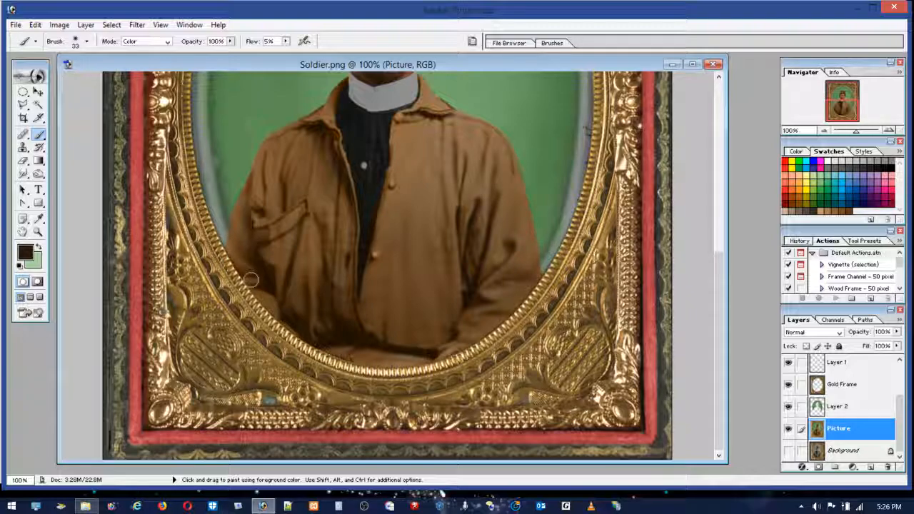
pyautogui.moveTo(254, 276)
pyautogui.mouseDown()
pyautogui.moveTo(264, 278)
pyautogui.moveTo(269, 245)
pyautogui.mouseUp()
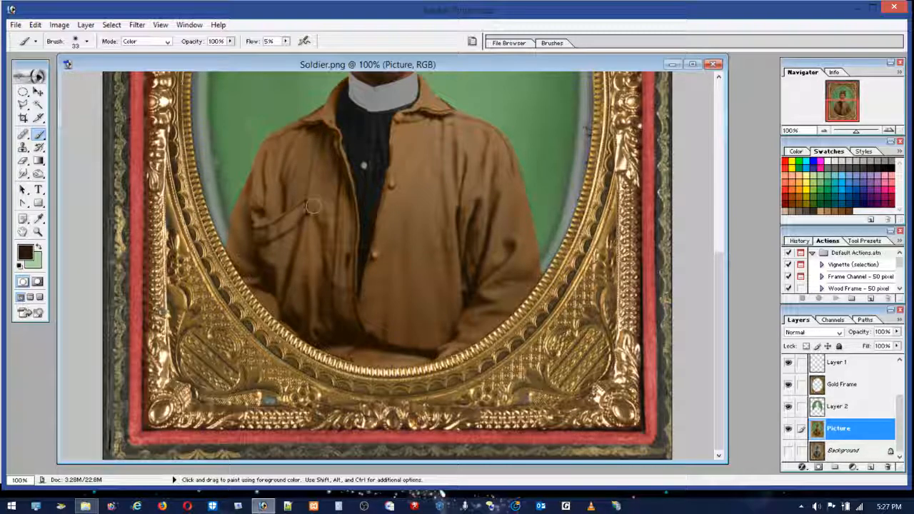
pyautogui.moveTo(304, 285); pyautogui.dragTo(292, 315)
pyautogui.moveTo(334, 347)
pyautogui.mouseDown()
pyautogui.moveTo(340, 329)
pyautogui.moveTo(351, 335)
pyautogui.mouseUp()
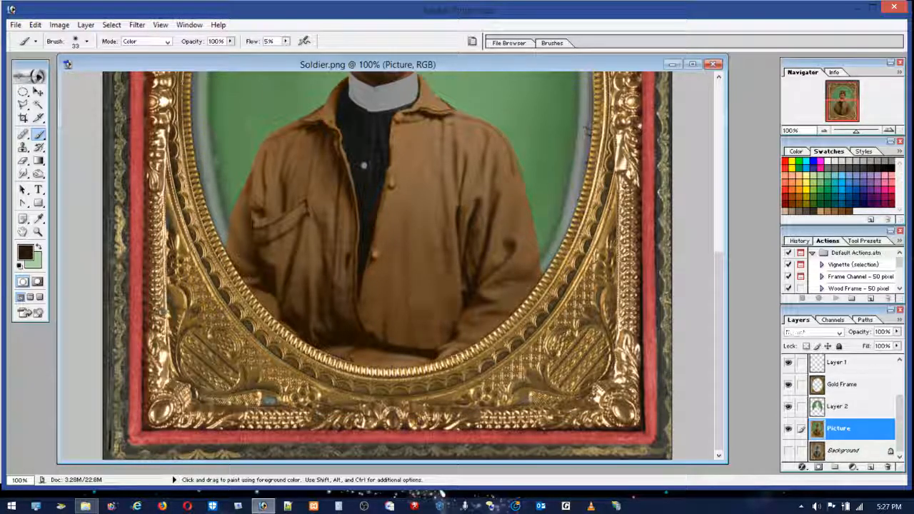
pyautogui.moveTo(367, 324)
pyautogui.mouseDown()
pyautogui.moveTo(365, 350)
pyautogui.moveTo(350, 358)
pyautogui.moveTo(397, 343)
pyautogui.moveTo(377, 332)
pyautogui.moveTo(428, 336)
pyautogui.moveTo(363, 350)
pyautogui.mouseUp()
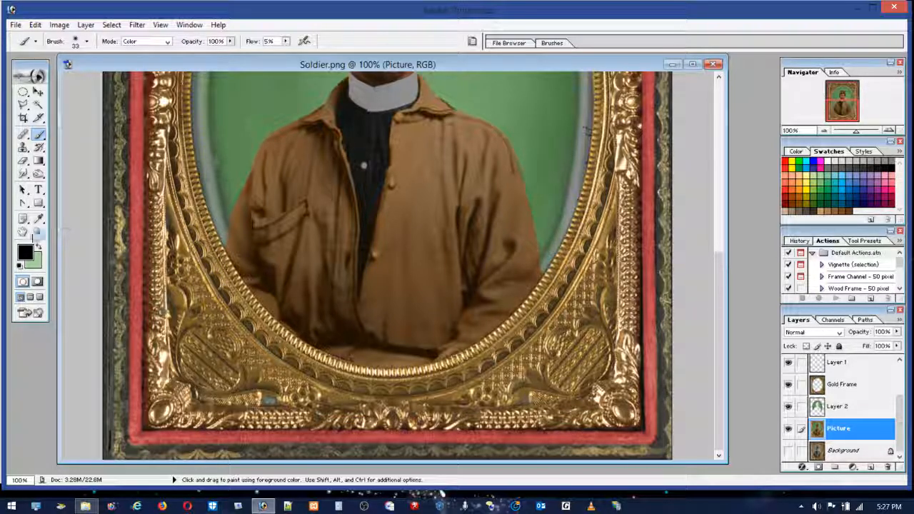
# Step: Zoom in closely on the neck and jacket collar, and reduce the brush to 10 px
pyautogui.click(37, 232)
pyautogui.moveTo(373, 207); pyautogui.dragTo(302, 61)
pyautogui.moveTo(278, 328); pyautogui.dragTo(432, 480)
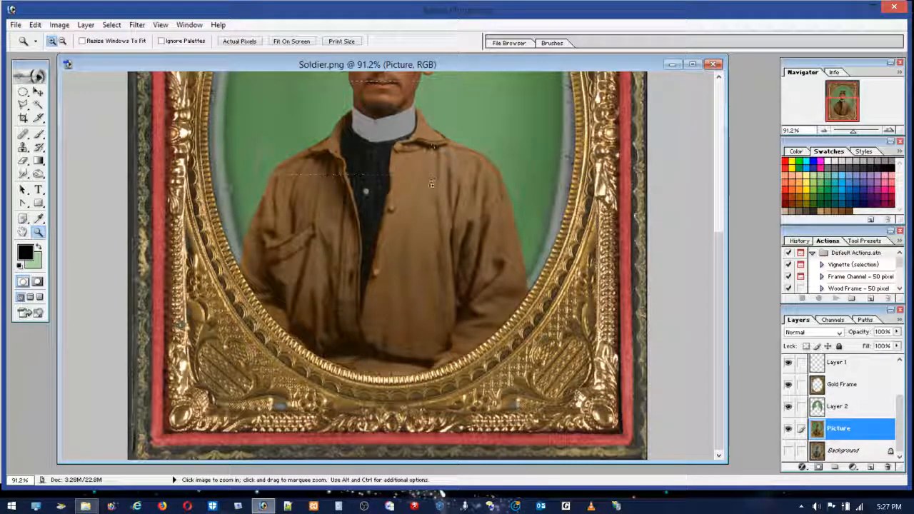
pyautogui.moveTo(256, 82); pyautogui.dragTo(425, 214)
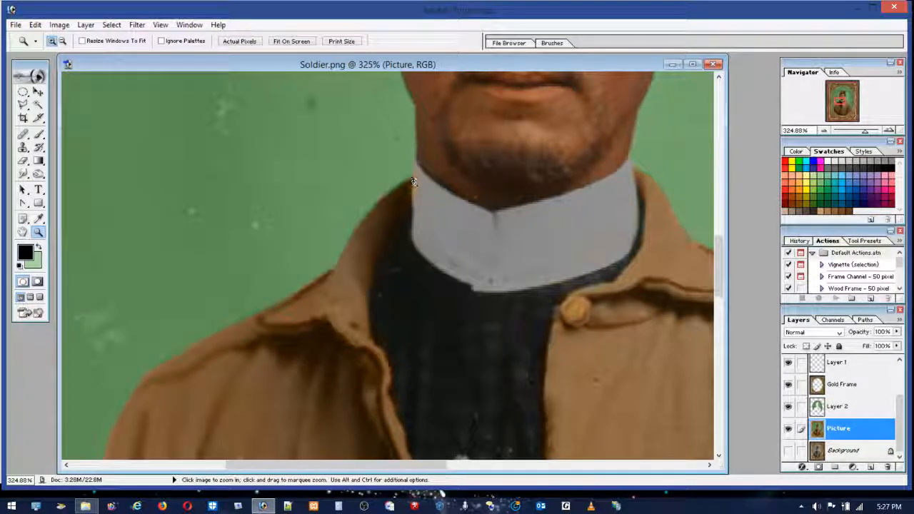
pyautogui.click(39, 134)
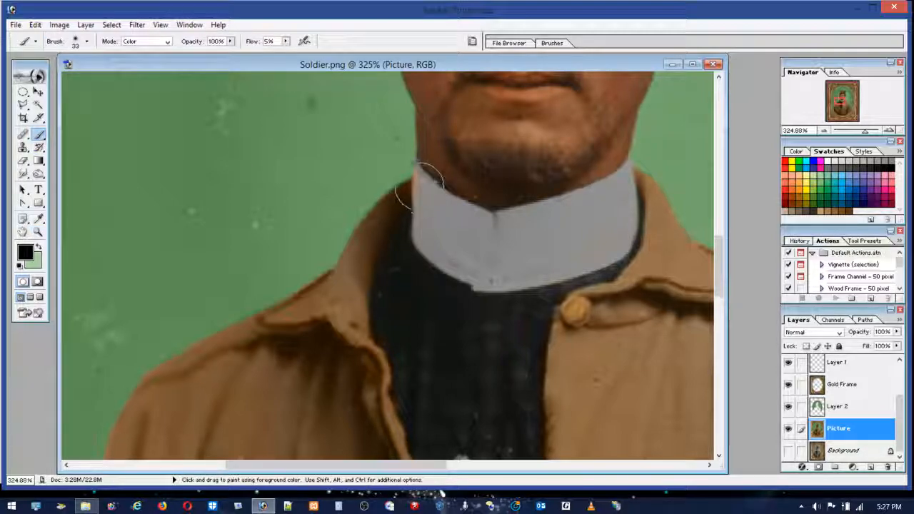
pyautogui.moveTo(414, 203)
pyautogui.mouseDown()
pyautogui.moveTo(409, 173)
pyautogui.moveTo(402, 223)
pyautogui.moveTo(397, 197)
pyautogui.moveTo(379, 231)
pyautogui.mouseUp()
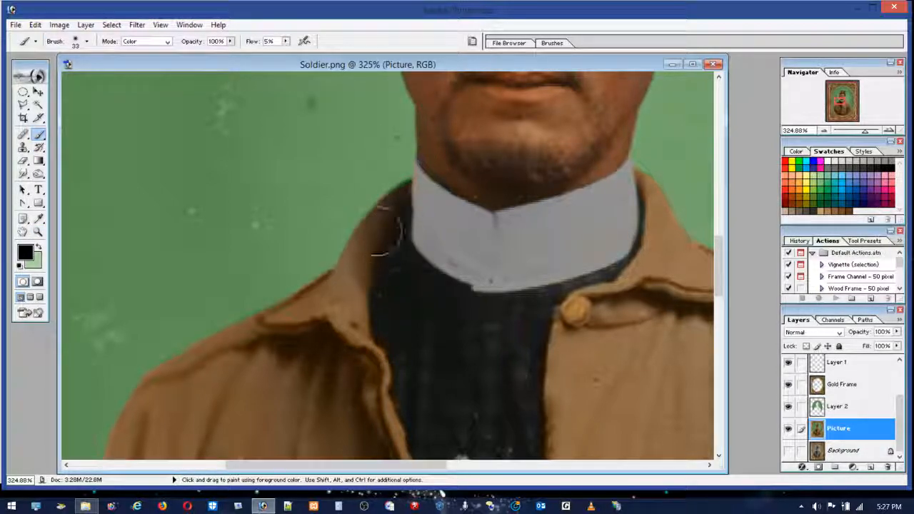
pyautogui.click(35, 24)
pyautogui.click(47, 38)
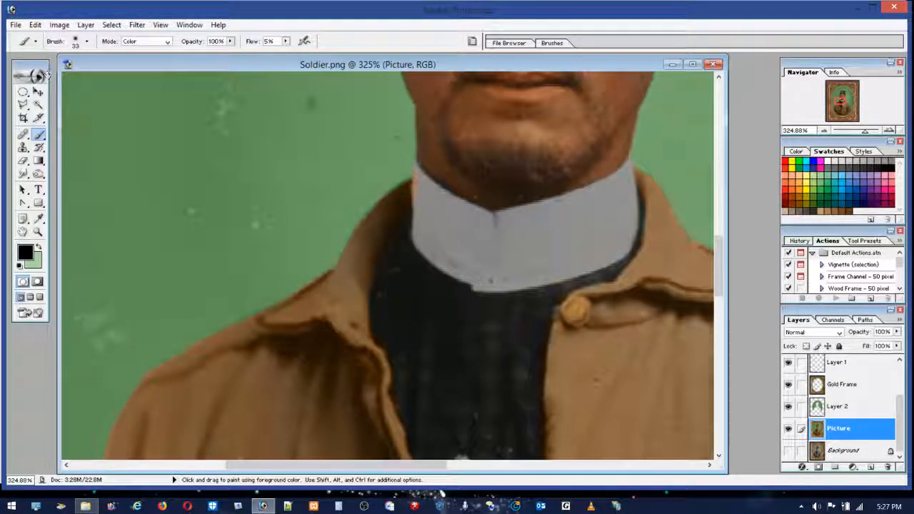
pyautogui.click(87, 40)
pyautogui.moveTo(22, 76); pyautogui.dragTo(18, 75)
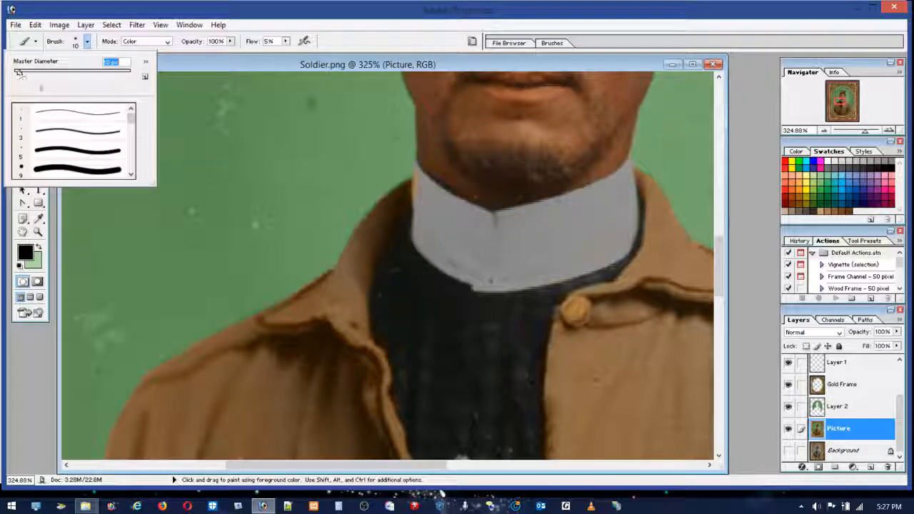
pyautogui.click(401, 192)
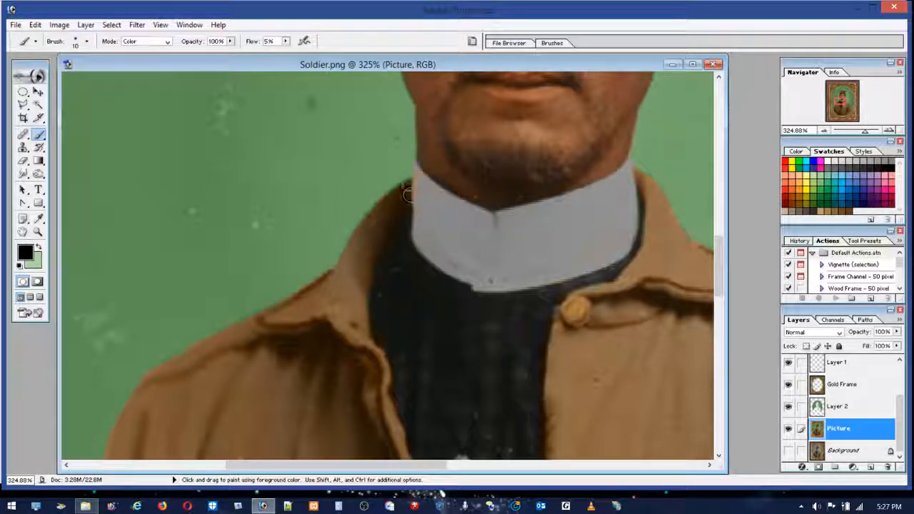
# Step: Try muting the jacket collar's edge beside the white collar with black at 14% flow, and undo the stroke
pyautogui.click(285, 41)
pyautogui.moveTo(280, 52); pyautogui.dragTo(289, 52)
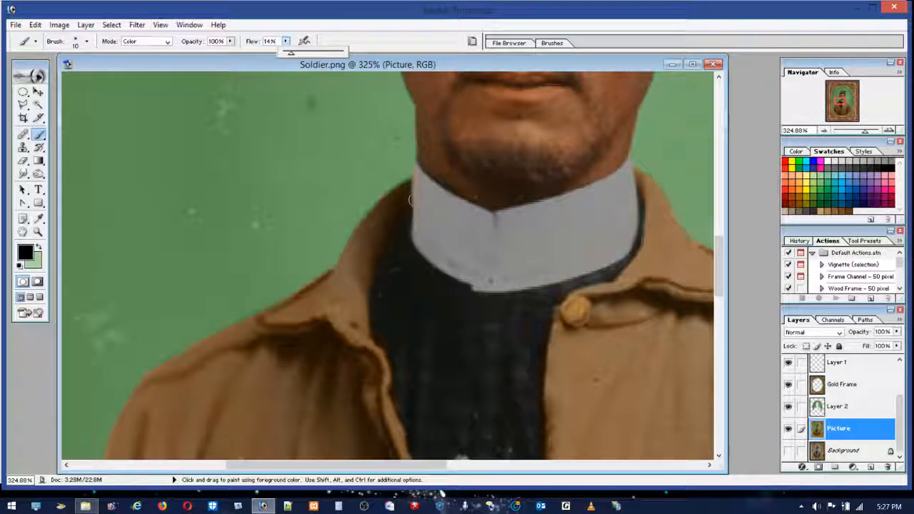
pyautogui.click(408, 183)
pyautogui.moveTo(411, 209); pyautogui.dragTo(405, 192)
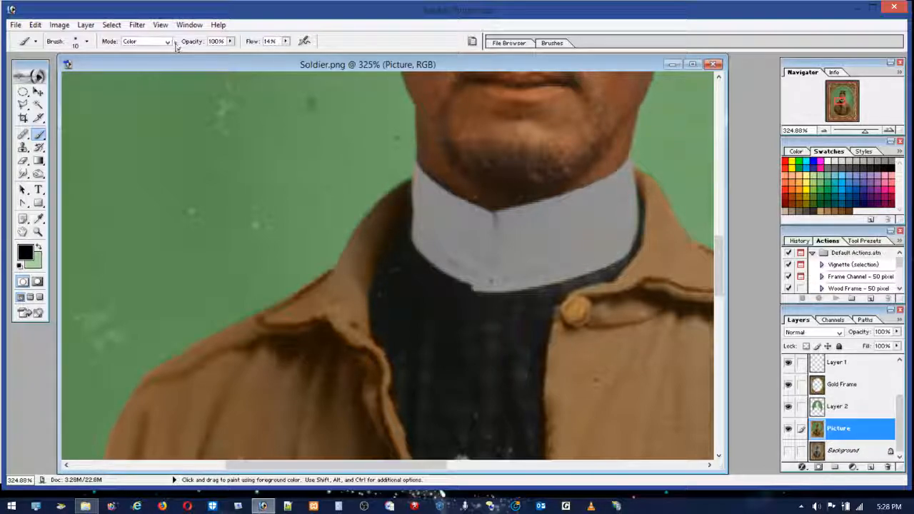
pyautogui.click(34, 25)
pyautogui.click(51, 38)
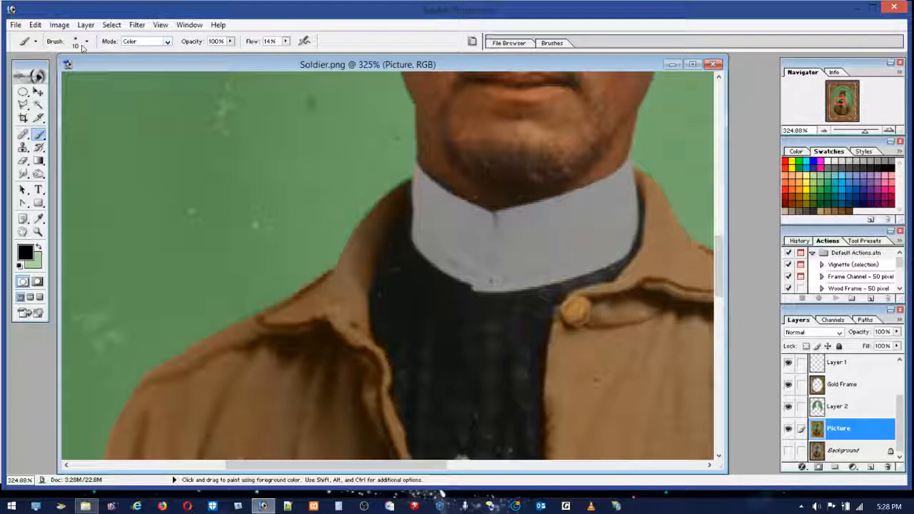
# Step: Set the flow to 4% and mute the jacket collar's outer edge, lower fold and upper opening edge with black
pyautogui.click(286, 41)
pyautogui.moveTo(286, 52); pyautogui.dragTo(298, 53)
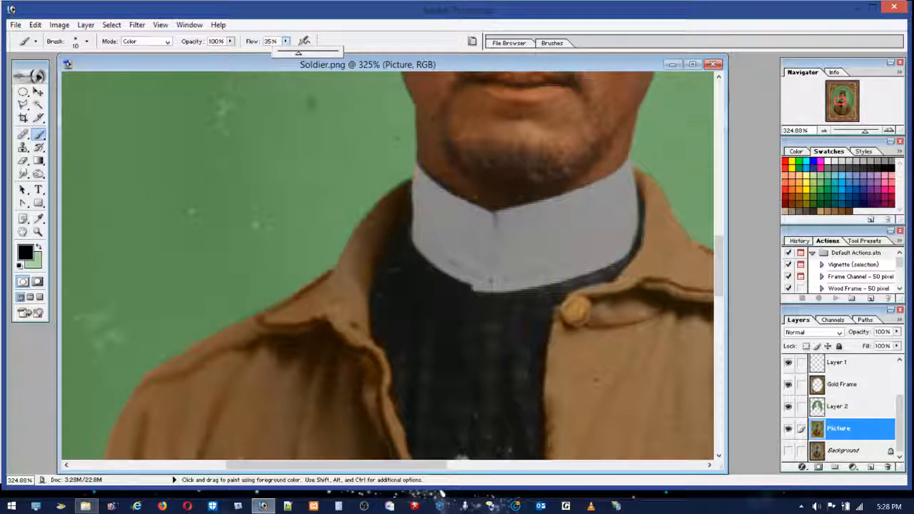
pyautogui.click(281, 55)
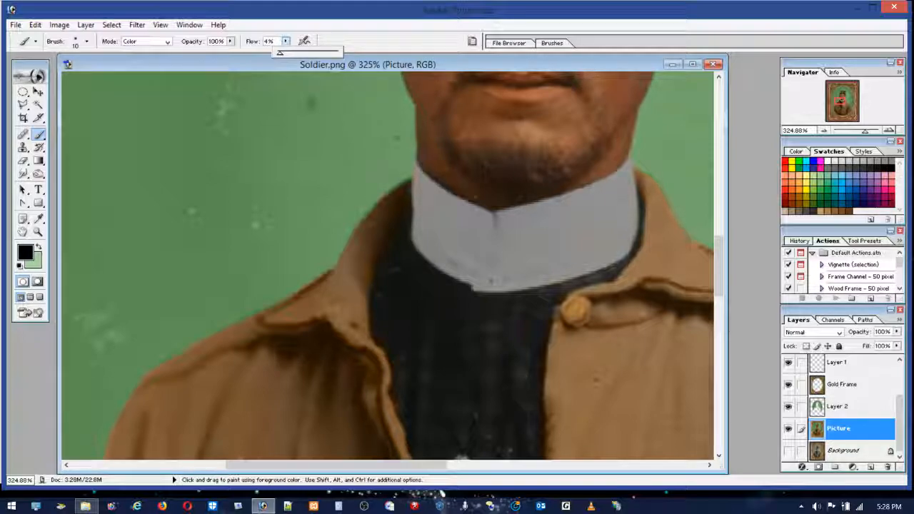
pyautogui.moveTo(394, 200)
pyautogui.mouseDown()
pyautogui.moveTo(367, 284)
pyautogui.moveTo(406, 191)
pyautogui.mouseUp()
pyautogui.moveTo(380, 222)
pyautogui.mouseDown()
pyautogui.moveTo(378, 368)
pyautogui.moveTo(388, 376)
pyautogui.moveTo(363, 357)
pyautogui.moveTo(366, 346)
pyautogui.moveTo(385, 452)
pyautogui.moveTo(358, 348)
pyautogui.moveTo(327, 322)
pyautogui.moveTo(329, 329)
pyautogui.moveTo(288, 331)
pyautogui.mouseUp()
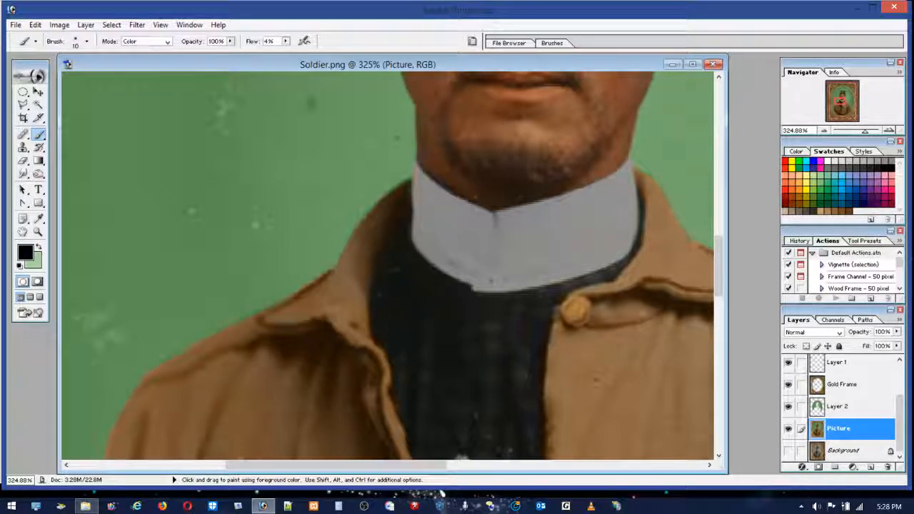
pyautogui.moveTo(326, 284)
pyautogui.mouseDown()
pyautogui.moveTo(317, 316)
pyautogui.moveTo(291, 318)
pyautogui.mouseUp()
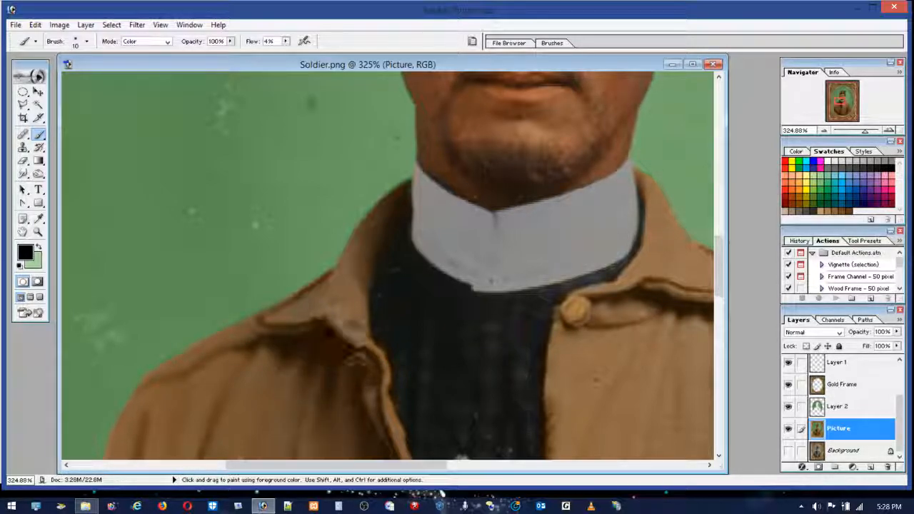
pyautogui.moveTo(386, 429)
pyautogui.mouseDown()
pyautogui.moveTo(330, 324)
pyautogui.moveTo(321, 328)
pyautogui.moveTo(355, 359)
pyautogui.mouseUp()
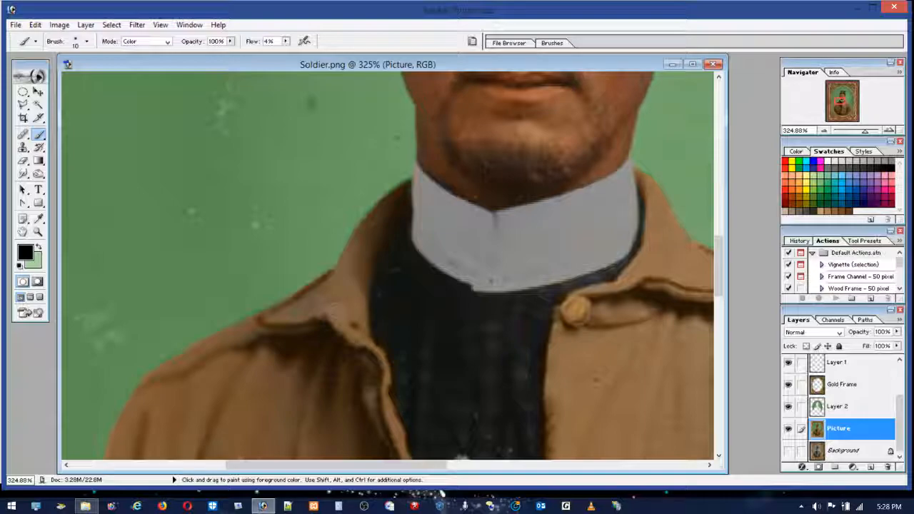
# Step: Sample a medium brown from the jacket collar and blend it over the shoulder and upper chest folds
pyautogui.keyDown('alt'); pyautogui.click(310, 308); pyautogui.keyUp('alt')
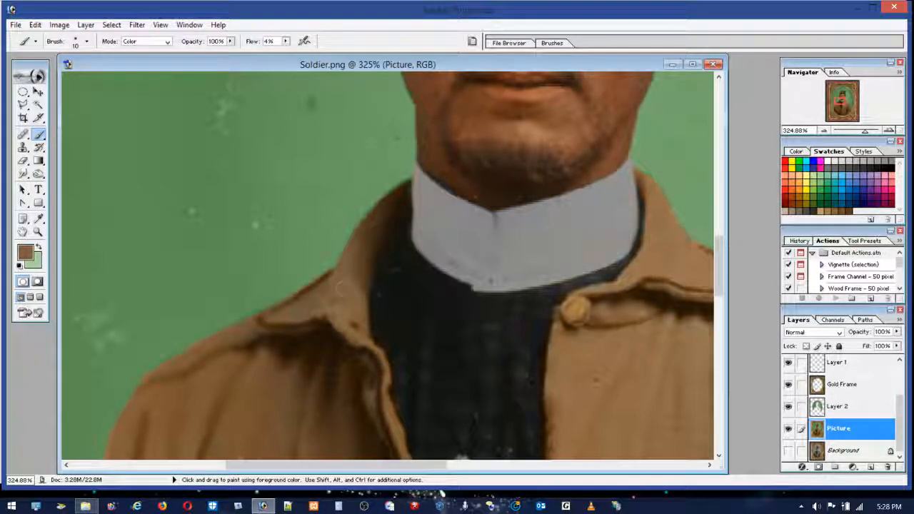
pyautogui.moveTo(297, 364)
pyautogui.mouseDown()
pyautogui.moveTo(279, 351)
pyautogui.moveTo(329, 392)
pyautogui.moveTo(264, 343)
pyautogui.mouseUp()
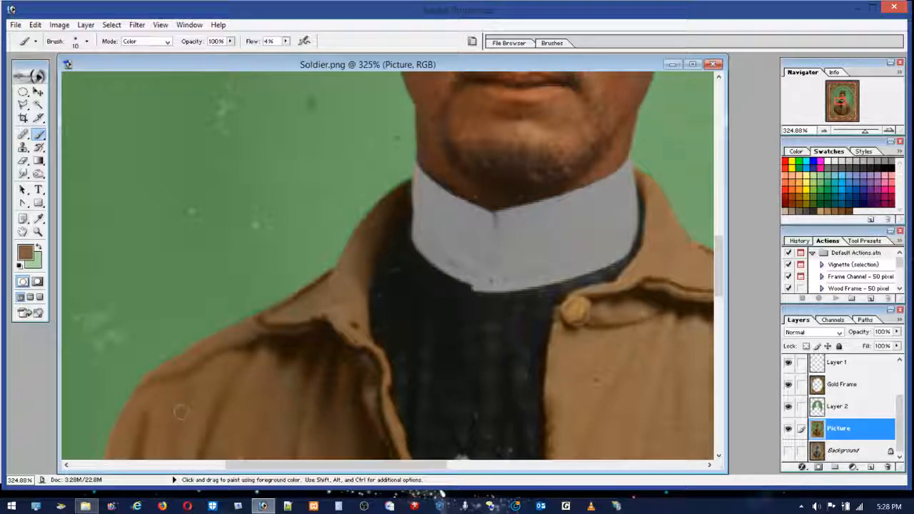
pyautogui.moveTo(279, 390)
pyautogui.mouseDown()
pyautogui.moveTo(281, 421)
pyautogui.moveTo(311, 413)
pyautogui.moveTo(321, 391)
pyautogui.moveTo(362, 429)
pyautogui.mouseUp()
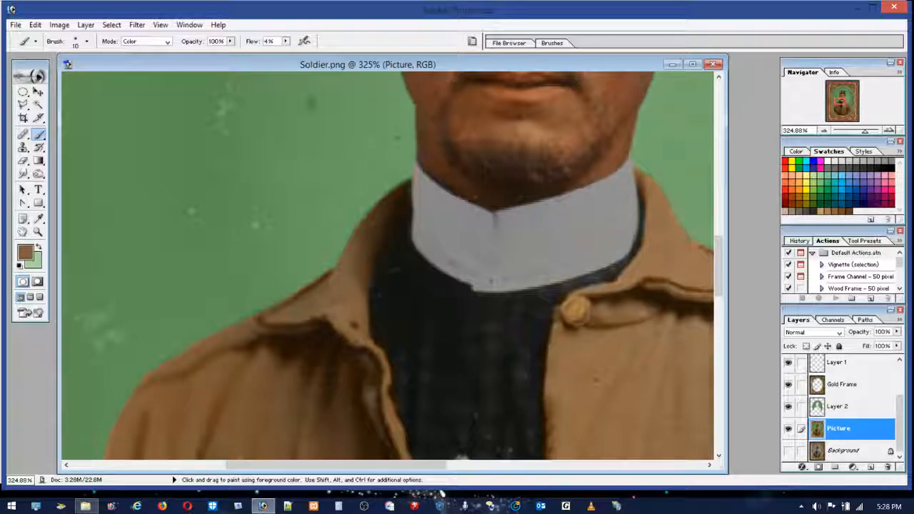
# Step: Mute the pocket-side sleeve and chest creases and both edges of the jacket opening with a sampled dark brown
pyautogui.moveTo(719, 294); pyautogui.dragTo(721, 333)
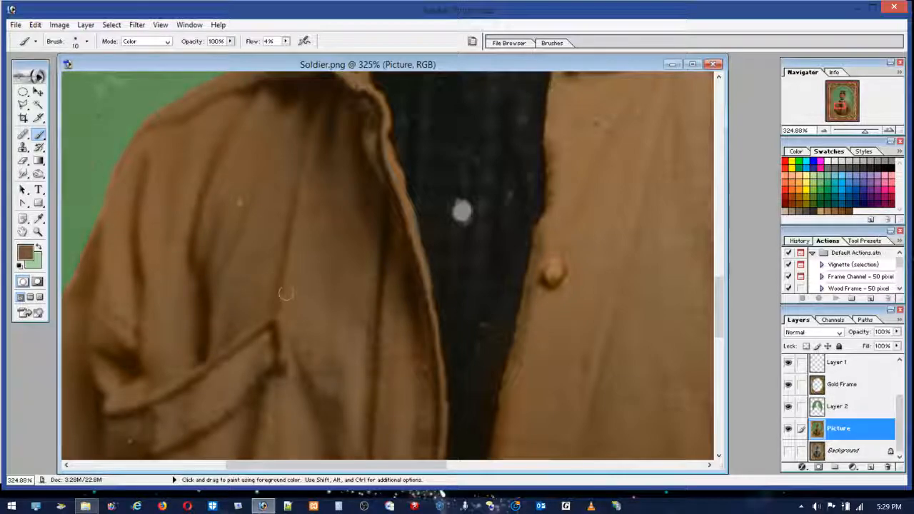
pyautogui.keyDown('alt'); pyautogui.click(330, 72); pyautogui.keyUp('alt')
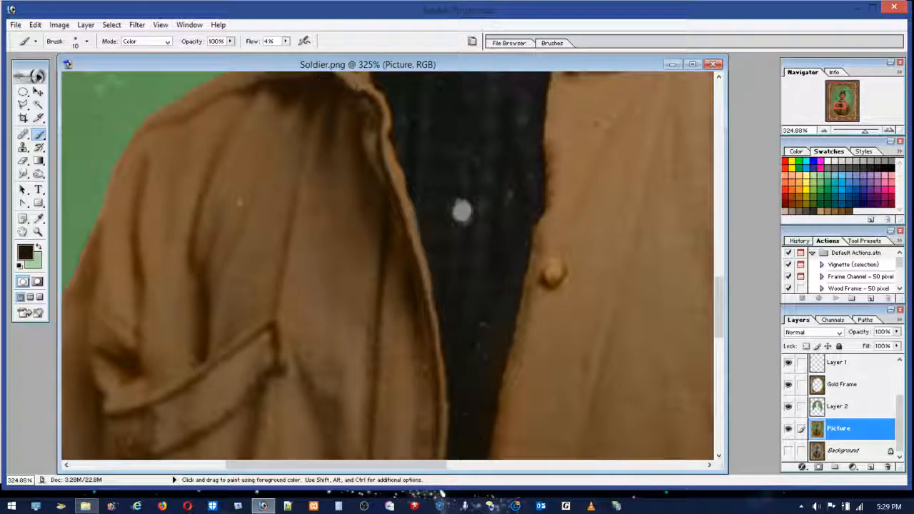
pyautogui.moveTo(209, 323)
pyautogui.mouseDown()
pyautogui.moveTo(199, 267)
pyautogui.moveTo(195, 366)
pyautogui.moveTo(191, 212)
pyautogui.mouseUp()
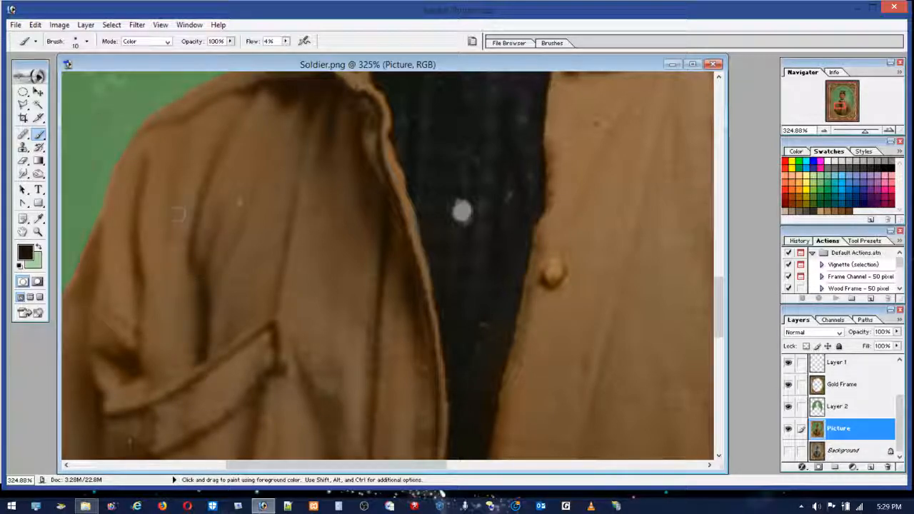
pyautogui.moveTo(135, 175)
pyautogui.mouseDown()
pyautogui.moveTo(141, 272)
pyautogui.moveTo(130, 234)
pyautogui.moveTo(143, 303)
pyautogui.moveTo(144, 156)
pyautogui.moveTo(127, 266)
pyautogui.mouseUp()
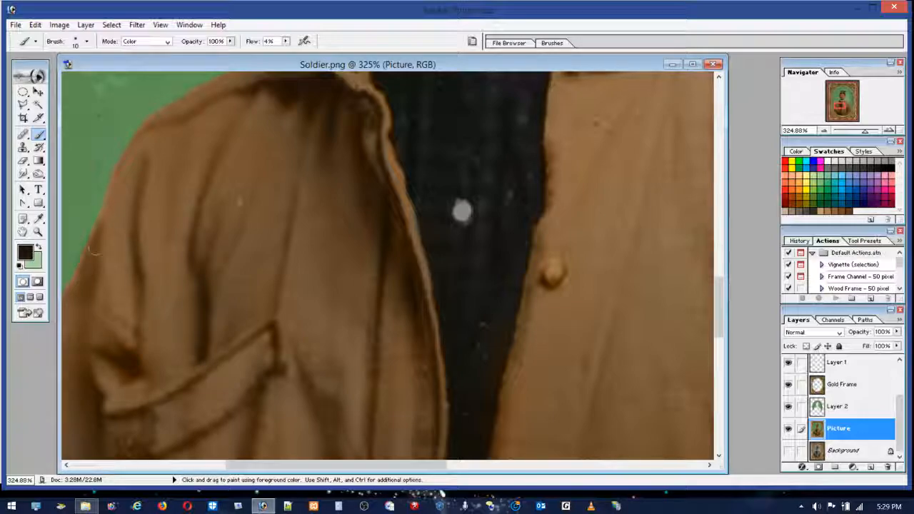
pyautogui.moveTo(166, 129)
pyautogui.mouseDown()
pyautogui.moveTo(262, 84)
pyautogui.moveTo(281, 98)
pyautogui.moveTo(288, 88)
pyautogui.moveTo(332, 147)
pyautogui.mouseUp()
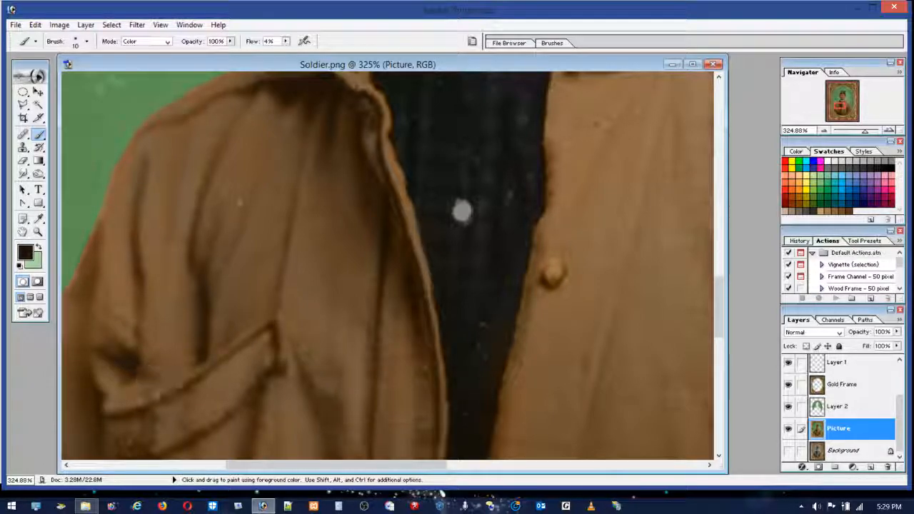
pyautogui.moveTo(424, 323); pyautogui.dragTo(435, 412)
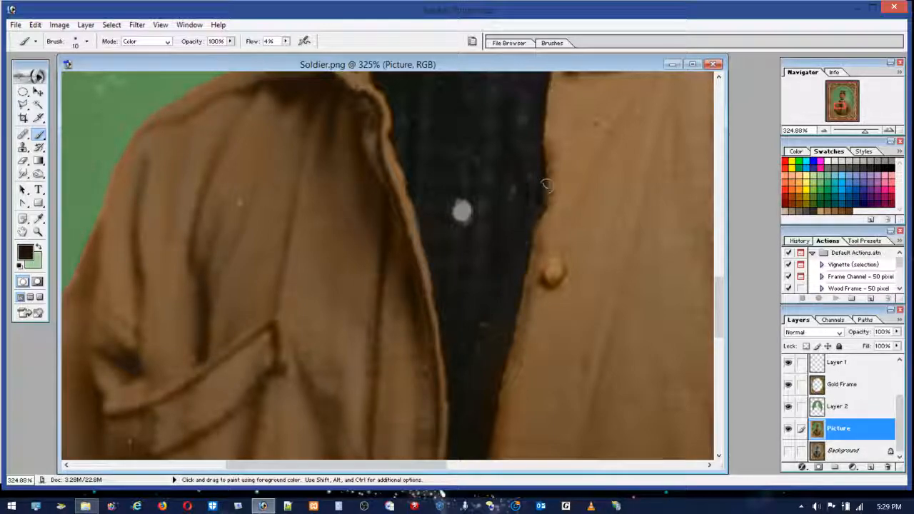
pyautogui.moveTo(544, 227)
pyautogui.mouseDown()
pyautogui.moveTo(489, 449)
pyautogui.moveTo(494, 341)
pyautogui.moveTo(479, 438)
pyautogui.mouseUp()
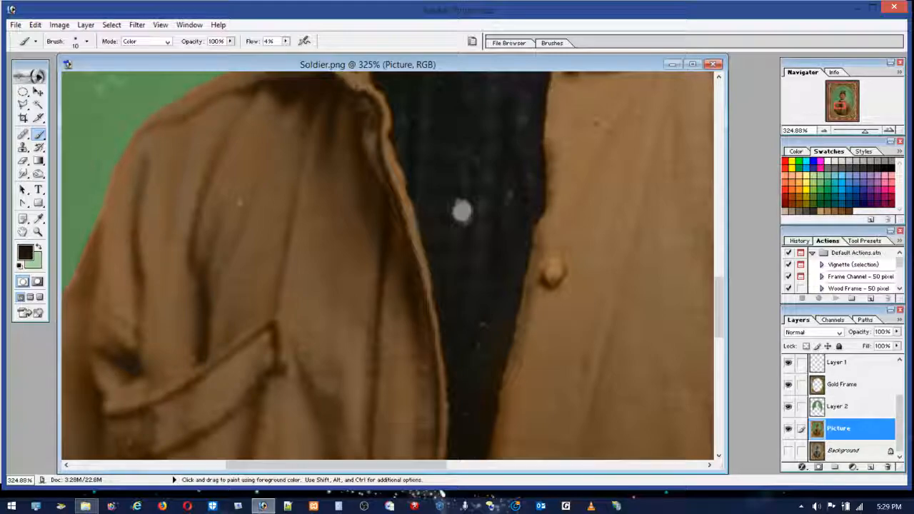
# Step: Choose black as the painting colour and mute the pocket area and the dark folds beneath it
pyautogui.moveTo(719, 298); pyautogui.dragTo(720, 318)
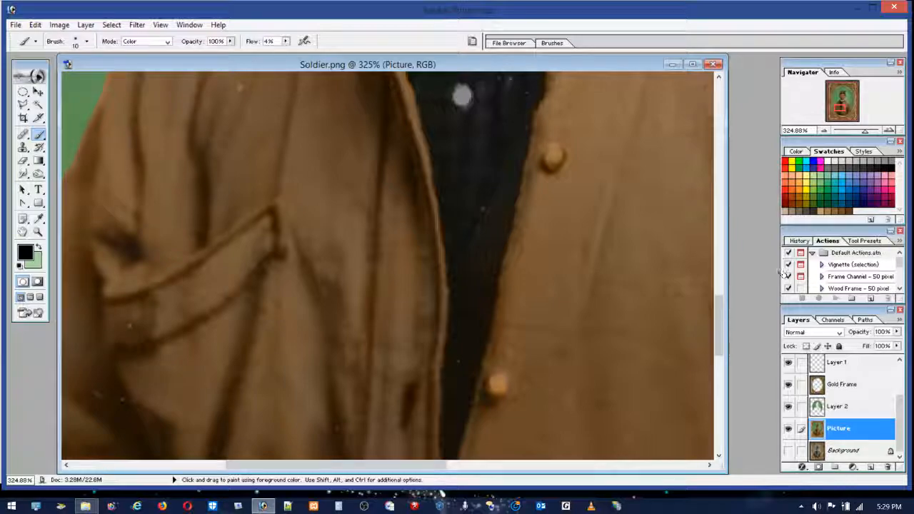
pyautogui.moveTo(720, 321)
pyautogui.mouseDown()
pyautogui.moveTo(723, 353)
pyautogui.moveTo(723, 340)
pyautogui.mouseUp()
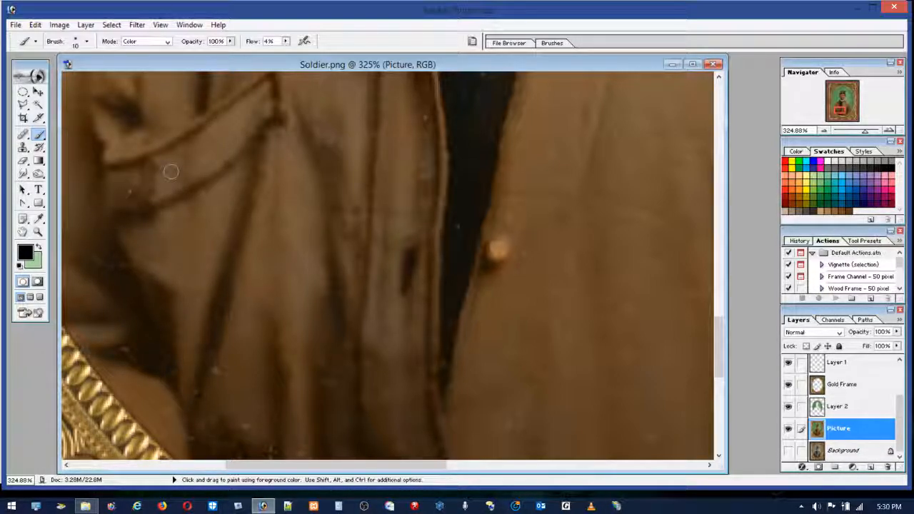
pyautogui.keyDown('alt'); pyautogui.click(182, 227); pyautogui.keyUp('alt')
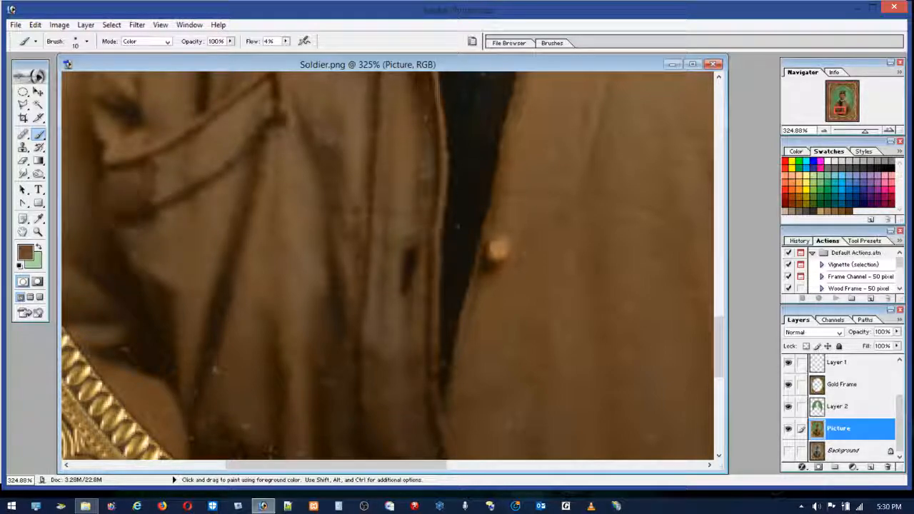
pyautogui.click(888, 166)
pyautogui.moveTo(186, 225); pyautogui.dragTo(177, 241)
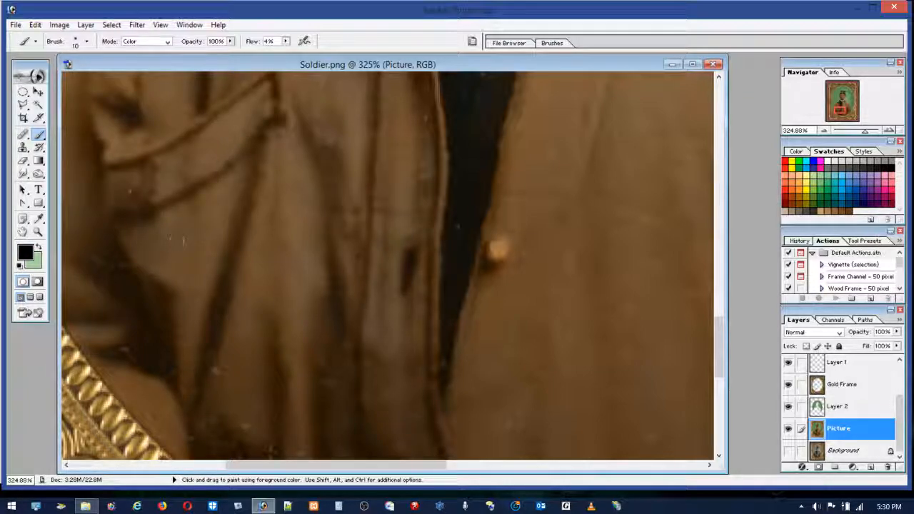
pyautogui.moveTo(126, 119)
pyautogui.mouseDown()
pyautogui.moveTo(176, 125)
pyautogui.moveTo(93, 147)
pyautogui.moveTo(76, 274)
pyautogui.moveTo(72, 230)
pyautogui.moveTo(140, 330)
pyautogui.moveTo(218, 372)
pyautogui.mouseUp()
# Step: Mute the lower jacket folds, the buttonhole strip's seam and the pocket-side opening edge with black
pyautogui.moveTo(265, 417)
pyautogui.mouseDown()
pyautogui.moveTo(294, 420)
pyautogui.moveTo(279, 372)
pyautogui.mouseUp()
pyautogui.moveTo(270, 442)
pyautogui.mouseDown()
pyautogui.moveTo(316, 412)
pyautogui.moveTo(309, 354)
pyautogui.mouseUp()
pyautogui.moveTo(362, 385)
pyautogui.mouseDown()
pyautogui.moveTo(371, 414)
pyautogui.moveTo(362, 170)
pyautogui.moveTo(363, 93)
pyautogui.moveTo(371, 89)
pyautogui.mouseUp()
pyautogui.moveTo(437, 174)
pyautogui.mouseDown()
pyautogui.moveTo(420, 369)
pyautogui.moveTo(425, 273)
pyautogui.moveTo(440, 453)
pyautogui.mouseUp()
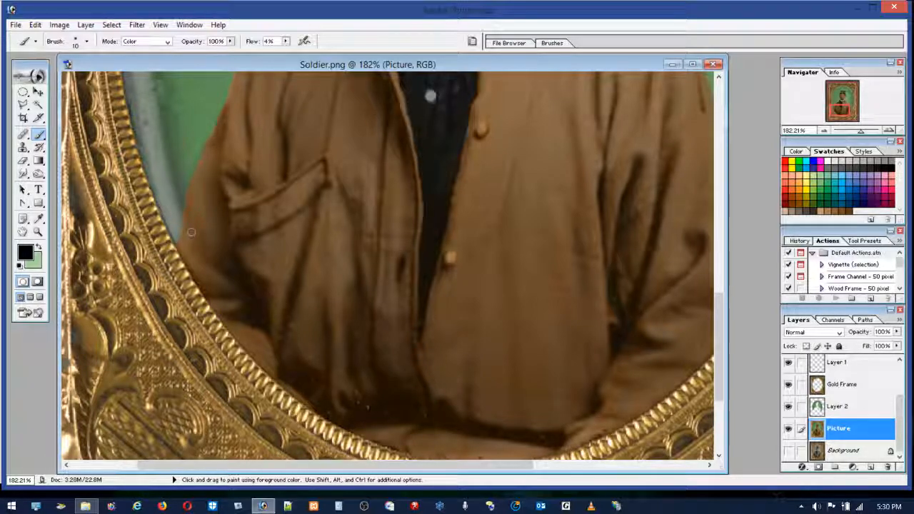
# Step: Enlarge the brush to 42 px and mute the brown of the sleeves, pocket side and lower jacket folds with black
pyautogui.click(78, 41)
pyautogui.press('Return')
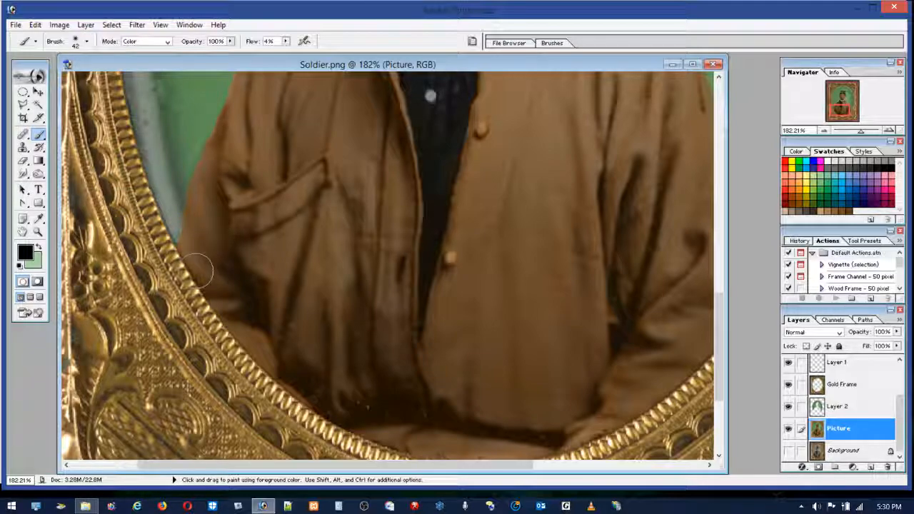
pyautogui.moveTo(195, 167); pyautogui.dragTo(192, 265)
pyautogui.moveTo(215, 344)
pyautogui.mouseDown()
pyautogui.moveTo(219, 221)
pyautogui.moveTo(255, 202)
pyautogui.moveTo(255, 220)
pyautogui.moveTo(360, 143)
pyautogui.moveTo(323, 375)
pyautogui.moveTo(255, 335)
pyautogui.moveTo(459, 391)
pyautogui.mouseUp()
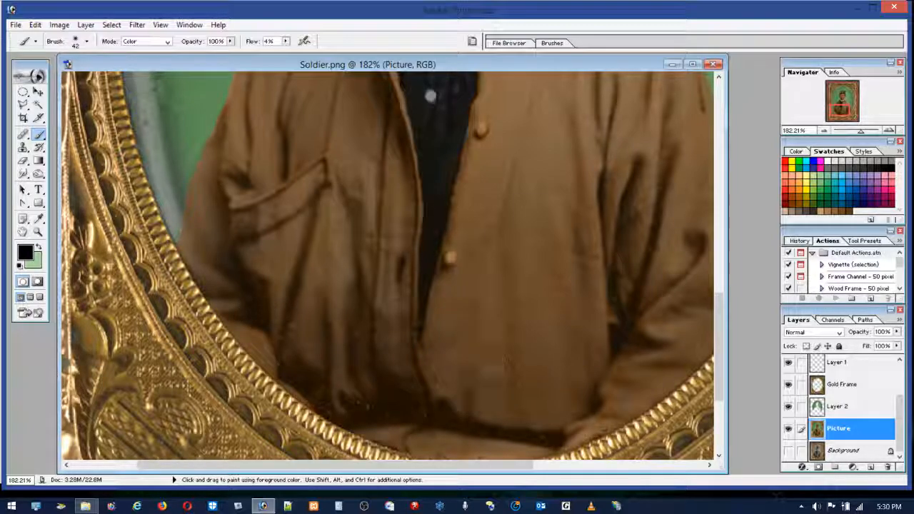
pyautogui.moveTo(460, 248)
pyautogui.mouseDown()
pyautogui.moveTo(398, 181)
pyautogui.moveTo(314, 265)
pyautogui.moveTo(318, 367)
pyautogui.moveTo(391, 392)
pyautogui.moveTo(343, 377)
pyautogui.moveTo(422, 429)
pyautogui.moveTo(346, 409)
pyautogui.moveTo(347, 416)
pyautogui.moveTo(402, 406)
pyautogui.moveTo(385, 419)
pyautogui.moveTo(418, 441)
pyautogui.moveTo(467, 451)
pyautogui.moveTo(405, 399)
pyautogui.moveTo(339, 417)
pyautogui.moveTo(564, 426)
pyautogui.moveTo(367, 345)
pyautogui.moveTo(347, 420)
pyautogui.moveTo(262, 343)
pyautogui.moveTo(292, 383)
pyautogui.moveTo(373, 437)
pyautogui.mouseUp()
pyautogui.moveTo(332, 247)
pyautogui.mouseDown()
pyautogui.moveTo(361, 278)
pyautogui.moveTo(383, 386)
pyautogui.moveTo(245, 255)
pyautogui.moveTo(267, 332)
pyautogui.moveTo(298, 274)
pyautogui.moveTo(255, 298)
pyautogui.moveTo(259, 329)
pyautogui.moveTo(227, 210)
pyautogui.moveTo(222, 127)
pyautogui.moveTo(212, 158)
pyautogui.moveTo(244, 94)
pyautogui.moveTo(331, 132)
pyautogui.moveTo(361, 164)
pyautogui.moveTo(371, 98)
pyautogui.moveTo(435, 158)
pyautogui.moveTo(413, 190)
pyautogui.moveTo(460, 353)
pyautogui.moveTo(616, 330)
pyautogui.moveTo(602, 334)
pyautogui.moveTo(617, 352)
pyautogui.moveTo(608, 373)
pyautogui.moveTo(645, 346)
pyautogui.moveTo(600, 408)
pyautogui.mouseUp()
pyautogui.moveTo(568, 439)
pyautogui.mouseDown()
pyautogui.moveTo(679, 312)
pyautogui.moveTo(622, 342)
pyautogui.moveTo(607, 308)
pyautogui.mouseUp()
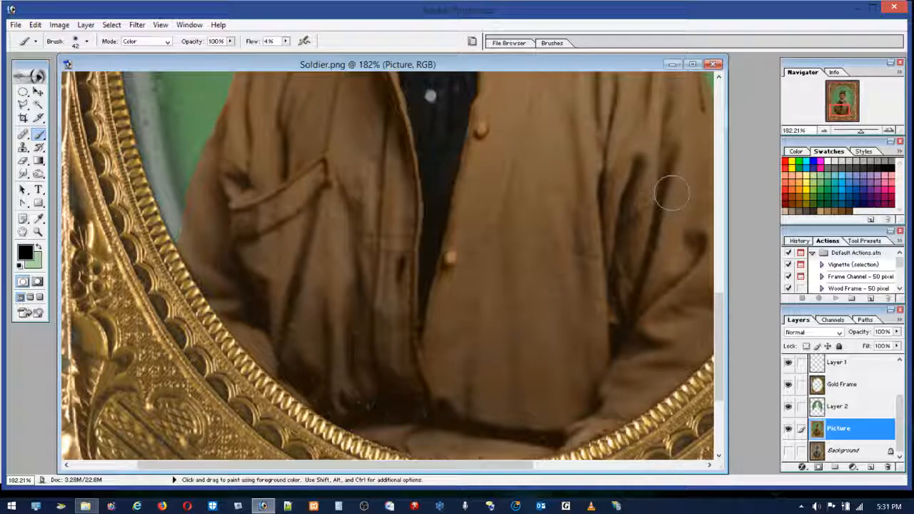
# Step: Mute the brown of the cap's crown with the same large black brush
pyautogui.moveTo(717, 341); pyautogui.dragTo(712, 189)
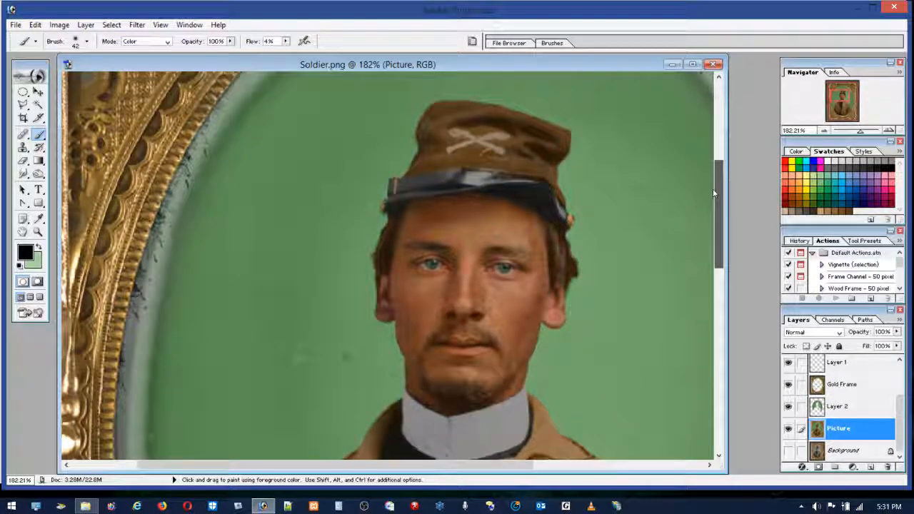
pyautogui.moveTo(485, 149)
pyautogui.mouseDown()
pyautogui.moveTo(428, 162)
pyautogui.moveTo(516, 134)
pyautogui.moveTo(435, 122)
pyautogui.moveTo(430, 172)
pyautogui.moveTo(452, 158)
pyautogui.moveTo(550, 143)
pyautogui.moveTo(564, 168)
pyautogui.moveTo(539, 176)
pyautogui.moveTo(441, 151)
pyautogui.moveTo(436, 169)
pyautogui.moveTo(424, 169)
pyautogui.moveTo(497, 150)
pyautogui.moveTo(448, 130)
pyautogui.mouseUp()
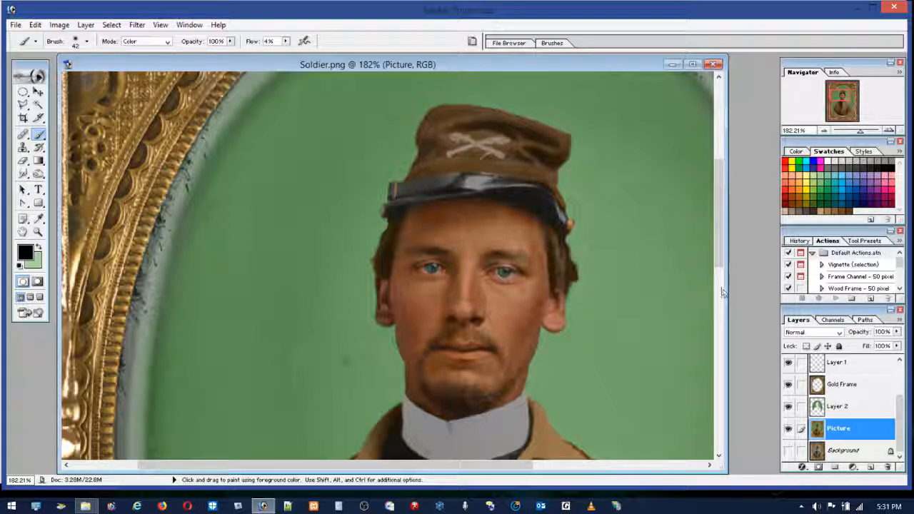
# Step: Choose dark red and tint the shirt inside the jacket opening, starting with a 10 px brush and enlarging it to 37 px
pyautogui.moveTo(718, 254); pyautogui.dragTo(719, 333)
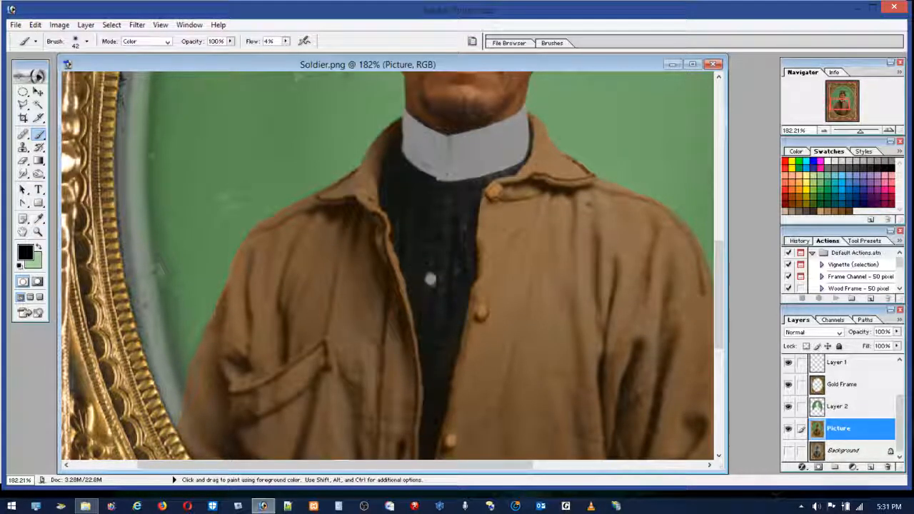
pyautogui.click(86, 41)
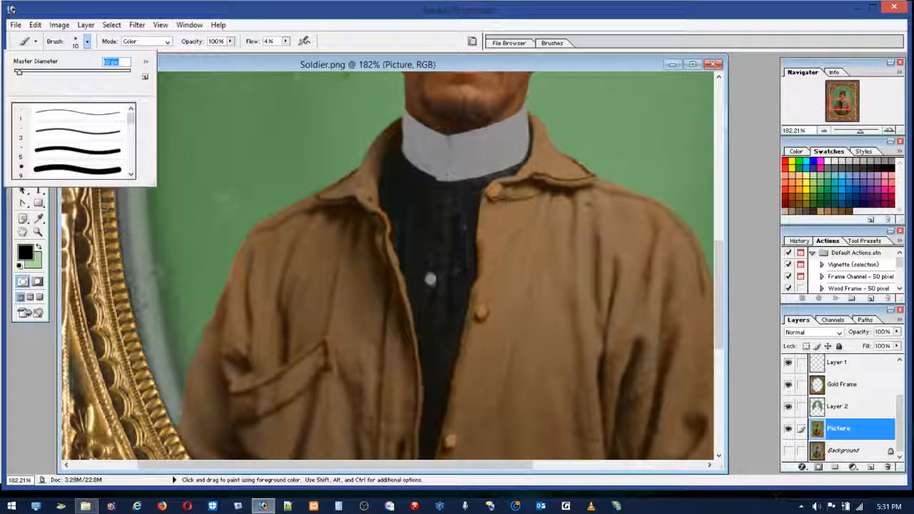
pyautogui.click(787, 200)
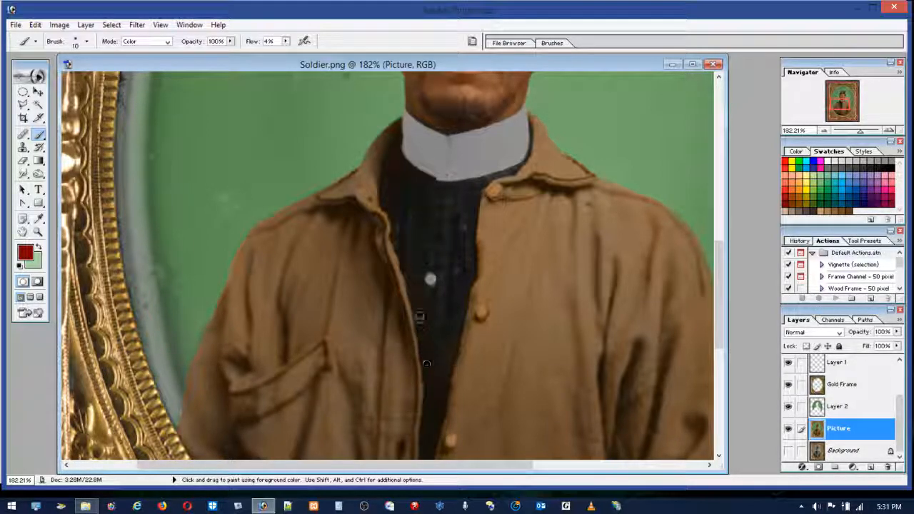
pyautogui.moveTo(397, 228)
pyautogui.mouseDown()
pyautogui.moveTo(395, 196)
pyautogui.moveTo(416, 252)
pyautogui.moveTo(398, 205)
pyautogui.mouseUp()
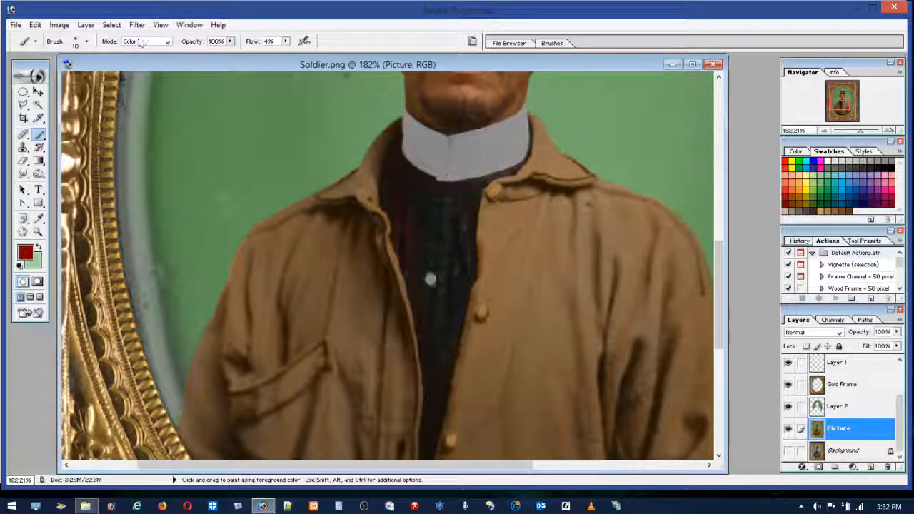
pyautogui.click(86, 42)
pyautogui.moveTo(396, 214)
pyautogui.mouseDown()
pyautogui.moveTo(404, 189)
pyautogui.moveTo(430, 223)
pyautogui.moveTo(413, 195)
pyautogui.moveTo(436, 280)
pyautogui.moveTo(446, 225)
pyautogui.moveTo(456, 203)
pyautogui.moveTo(445, 236)
pyautogui.moveTo(465, 210)
pyautogui.moveTo(439, 239)
pyautogui.moveTo(432, 211)
pyautogui.moveTo(426, 297)
pyautogui.moveTo(421, 236)
pyautogui.moveTo(443, 309)
pyautogui.moveTo(434, 349)
pyautogui.moveTo(454, 220)
pyautogui.moveTo(439, 388)
pyautogui.moveTo(449, 292)
pyautogui.moveTo(468, 237)
pyautogui.moveTo(462, 311)
pyautogui.moveTo(401, 217)
pyautogui.moveTo(407, 259)
pyautogui.moveTo(394, 195)
pyautogui.moveTo(431, 203)
pyautogui.moveTo(455, 194)
pyautogui.moveTo(466, 205)
pyautogui.moveTo(462, 284)
pyautogui.moveTo(438, 369)
pyautogui.mouseUp()
# Step: Reduce the brush to 20 px and continue the dark red down the narrow lower part of the shirt
pyautogui.moveTo(719, 306); pyautogui.dragTo(716, 337)
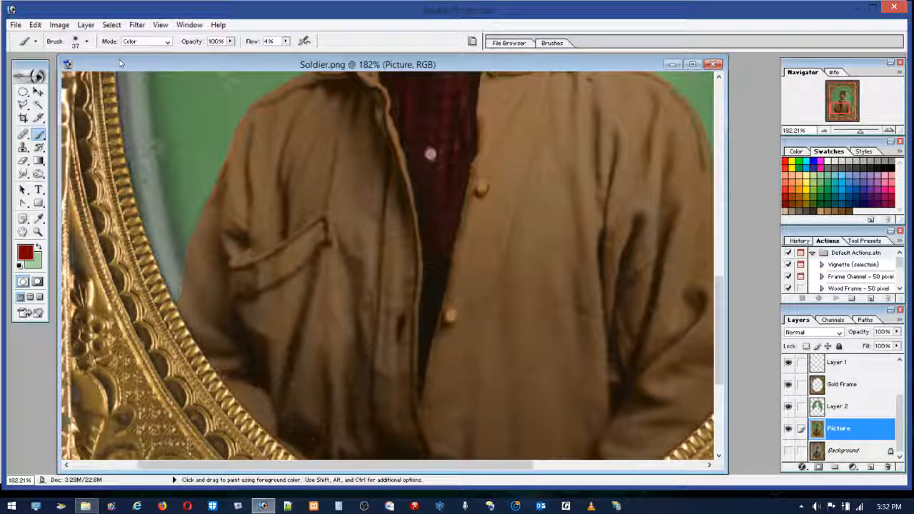
pyautogui.click(80, 44)
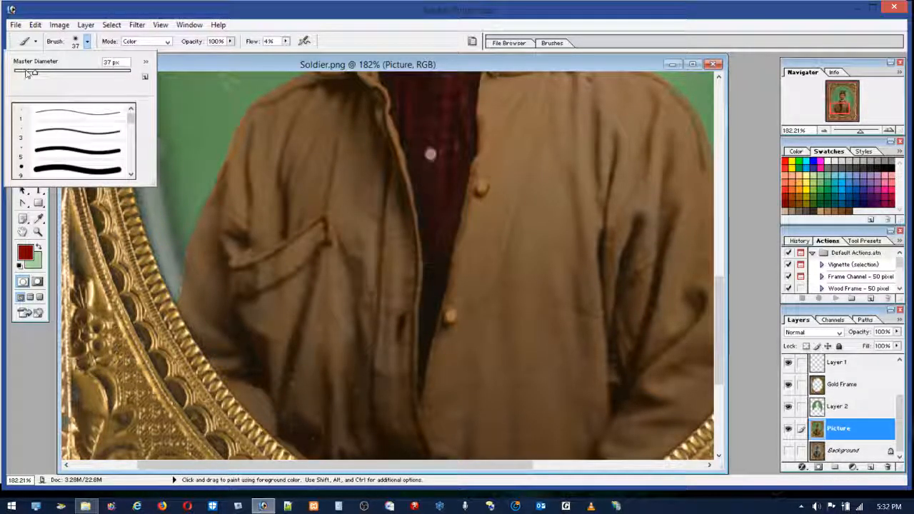
pyautogui.moveTo(427, 269)
pyautogui.mouseDown()
pyautogui.moveTo(425, 333)
pyautogui.moveTo(445, 234)
pyautogui.moveTo(435, 224)
pyautogui.moveTo(429, 249)
pyautogui.moveTo(436, 218)
pyautogui.moveTo(419, 200)
pyautogui.moveTo(443, 258)
pyautogui.moveTo(461, 187)
pyautogui.moveTo(486, 191)
pyautogui.mouseUp()
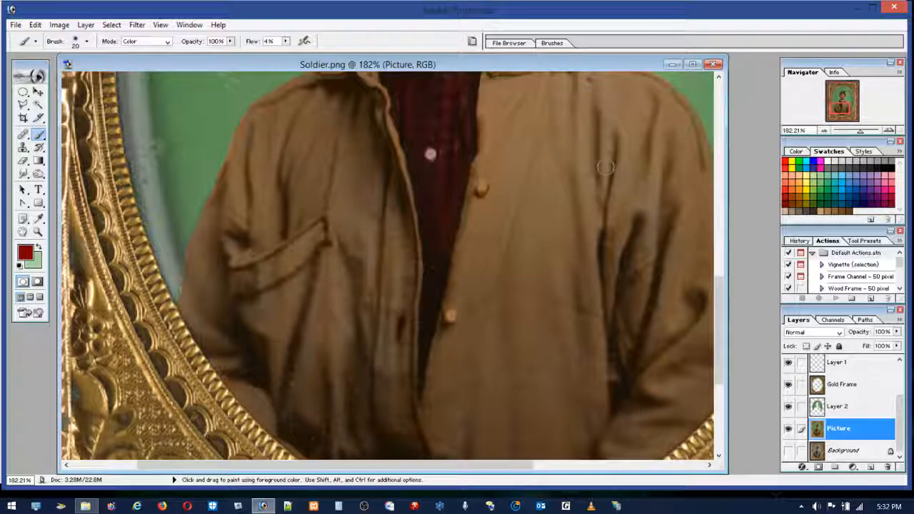
# Step: Switch to black with an 8 px brush and tone down the red along the lower shirt's edges
pyautogui.moveTo(720, 299); pyautogui.dragTo(719, 275)
pyautogui.moveTo(410, 245)
pyautogui.mouseDown()
pyautogui.moveTo(402, 264)
pyautogui.moveTo(415, 242)
pyautogui.moveTo(429, 304)
pyautogui.moveTo(413, 240)
pyautogui.moveTo(424, 314)
pyautogui.moveTo(447, 288)
pyautogui.moveTo(466, 210)
pyautogui.moveTo(464, 149)
pyautogui.moveTo(471, 153)
pyautogui.moveTo(448, 157)
pyautogui.moveTo(401, 135)
pyautogui.moveTo(412, 137)
pyautogui.moveTo(415, 193)
pyautogui.mouseUp()
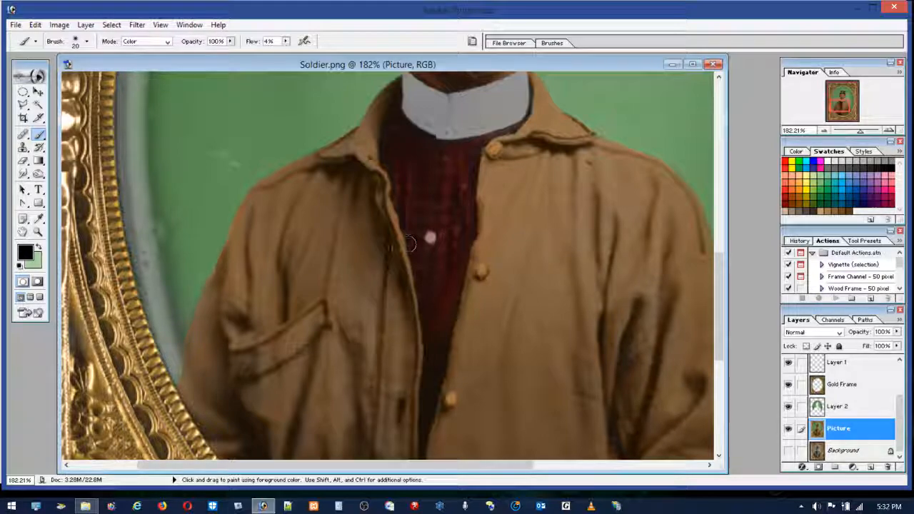
pyautogui.press('z')
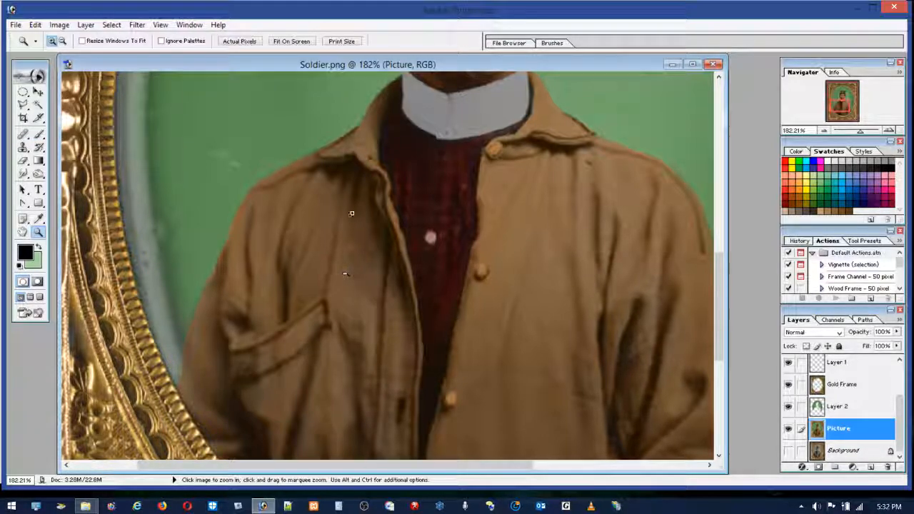
pyautogui.moveTo(350, 215); pyautogui.dragTo(552, 415)
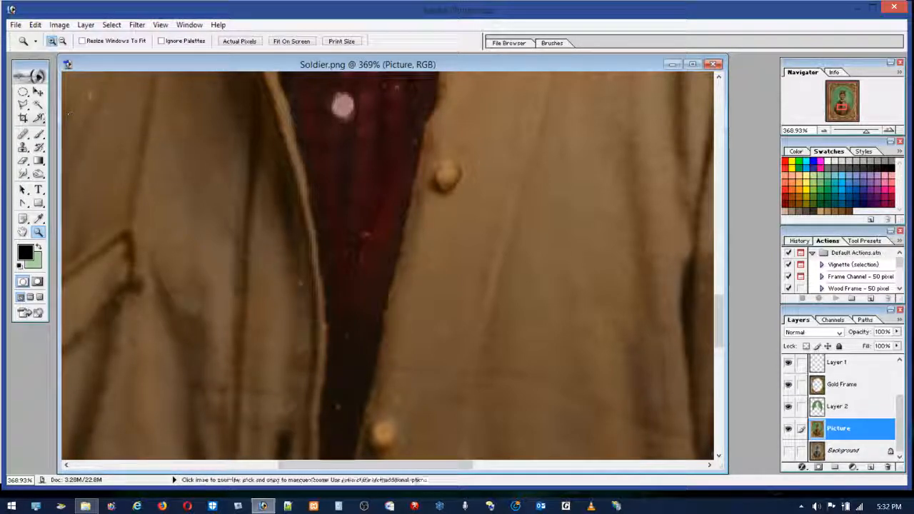
pyautogui.click(38, 134)
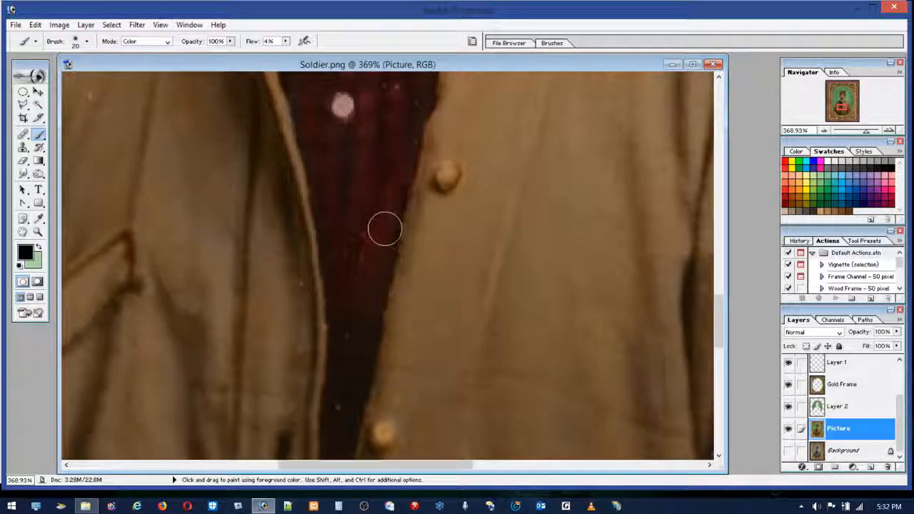
pyautogui.click(75, 42)
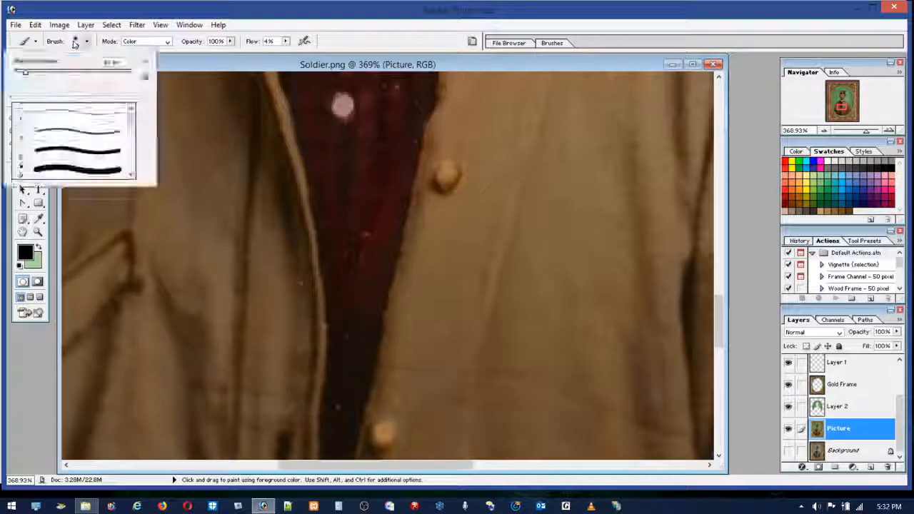
pyautogui.click(423, 122)
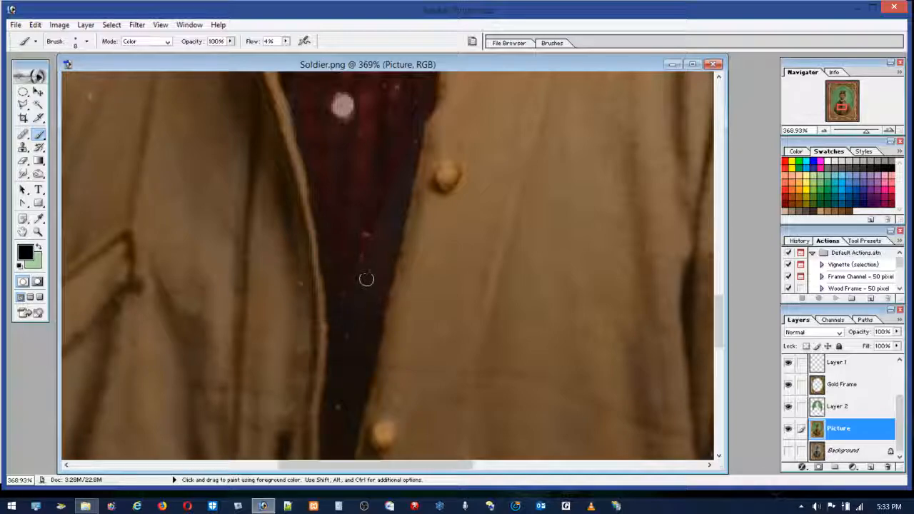
# Step: Raise the brush flow to 8% and paint black over the upper shirt's stripes and edges to mute the red plaid
pyautogui.scroll(5, 691, 257)
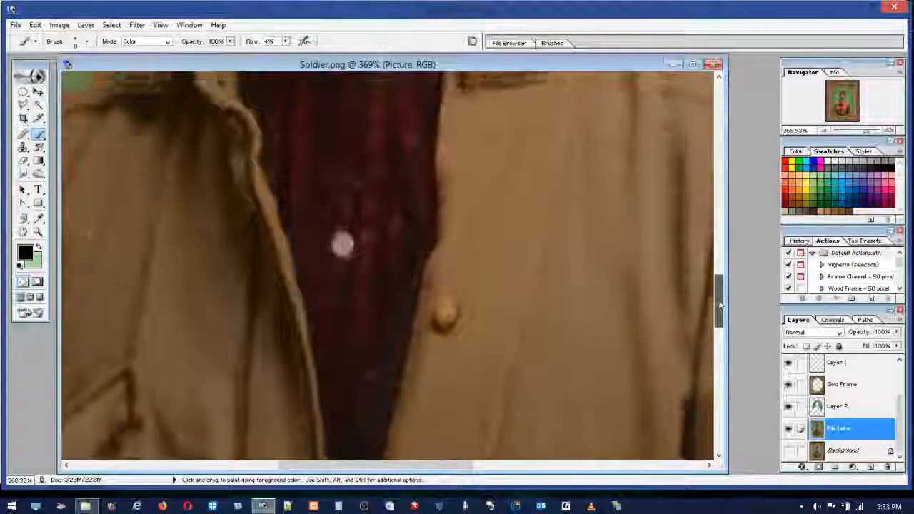
pyautogui.scroll(-1, 357, 336)
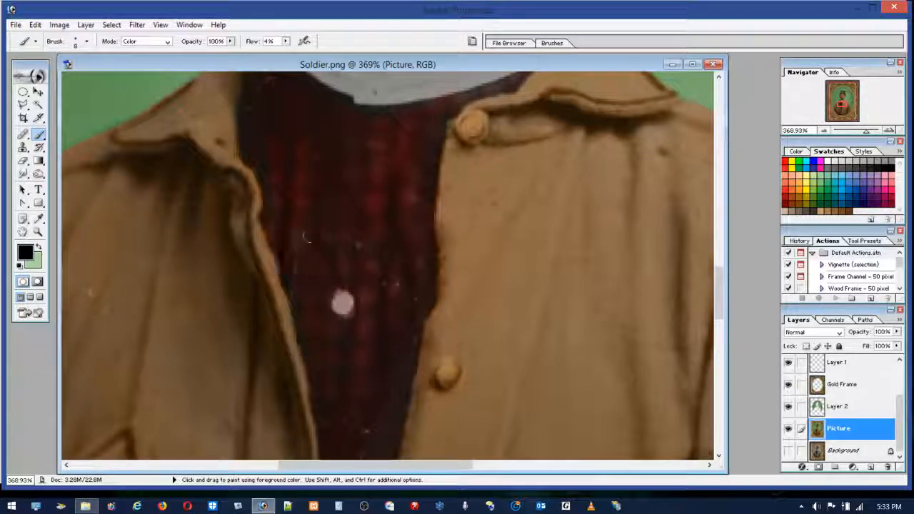
pyautogui.click(286, 41)
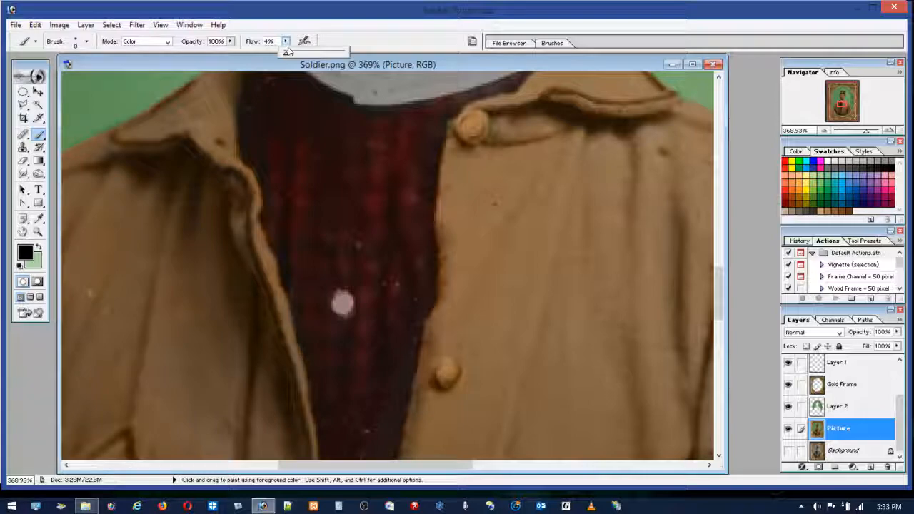
pyautogui.click(274, 152)
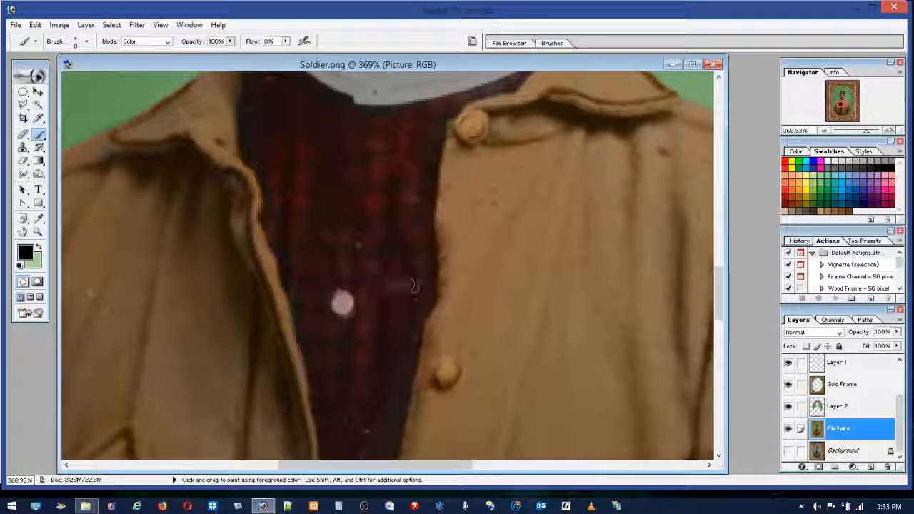
pyautogui.moveTo(418, 321); pyautogui.dragTo(417, 341)
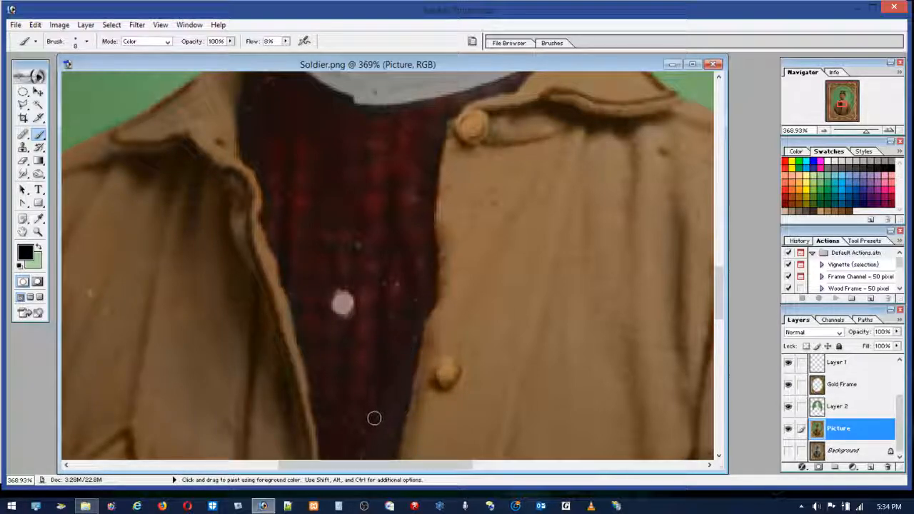
pyautogui.moveTo(415, 340)
pyautogui.mouseDown()
pyautogui.moveTo(438, 271)
pyautogui.moveTo(429, 235)
pyautogui.moveTo(433, 298)
pyautogui.moveTo(421, 219)
pyautogui.moveTo(447, 104)
pyautogui.mouseUp()
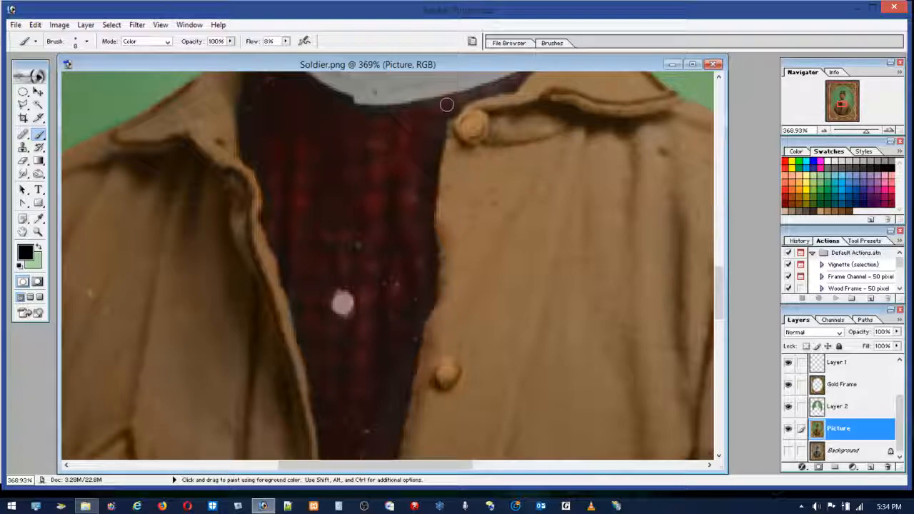
pyautogui.moveTo(270, 99)
pyautogui.mouseDown()
pyautogui.moveTo(282, 157)
pyautogui.moveTo(270, 168)
pyautogui.moveTo(269, 149)
pyautogui.moveTo(298, 163)
pyautogui.moveTo(343, 162)
pyautogui.moveTo(256, 163)
pyautogui.moveTo(305, 174)
pyautogui.moveTo(269, 197)
pyautogui.moveTo(269, 184)
pyautogui.moveTo(340, 188)
pyautogui.moveTo(266, 206)
pyautogui.moveTo(308, 224)
pyautogui.moveTo(278, 231)
pyautogui.moveTo(261, 127)
pyautogui.moveTo(277, 186)
pyautogui.moveTo(285, 114)
pyautogui.moveTo(288, 213)
pyautogui.moveTo(281, 116)
pyautogui.moveTo(280, 171)
pyautogui.moveTo(268, 135)
pyautogui.moveTo(312, 120)
pyautogui.moveTo(311, 235)
pyautogui.moveTo(289, 105)
pyautogui.moveTo(309, 129)
pyautogui.moveTo(316, 272)
pyautogui.moveTo(347, 134)
pyautogui.moveTo(355, 262)
pyautogui.moveTo(377, 168)
pyautogui.moveTo(389, 179)
pyautogui.moveTo(399, 131)
pyautogui.moveTo(405, 188)
pyautogui.moveTo(414, 115)
pyautogui.moveTo(337, 199)
pyautogui.moveTo(303, 209)
pyautogui.moveTo(307, 178)
pyautogui.moveTo(323, 426)
pyautogui.moveTo(385, 382)
pyautogui.moveTo(424, 214)
pyautogui.moveTo(402, 253)
pyautogui.moveTo(428, 173)
pyautogui.moveTo(415, 122)
pyautogui.moveTo(418, 160)
pyautogui.moveTo(418, 148)
pyautogui.moveTo(408, 158)
pyautogui.moveTo(422, 189)
pyautogui.mouseUp()
pyautogui.moveTo(333, 117)
pyautogui.mouseDown()
pyautogui.moveTo(301, 98)
pyautogui.moveTo(375, 109)
pyautogui.moveTo(281, 96)
pyautogui.moveTo(269, 135)
pyautogui.moveTo(299, 147)
pyautogui.moveTo(385, 109)
pyautogui.moveTo(346, 230)
pyautogui.moveTo(406, 277)
pyautogui.moveTo(379, 312)
pyautogui.moveTo(387, 328)
pyautogui.moveTo(379, 375)
pyautogui.moveTo(332, 471)
pyautogui.mouseUp()
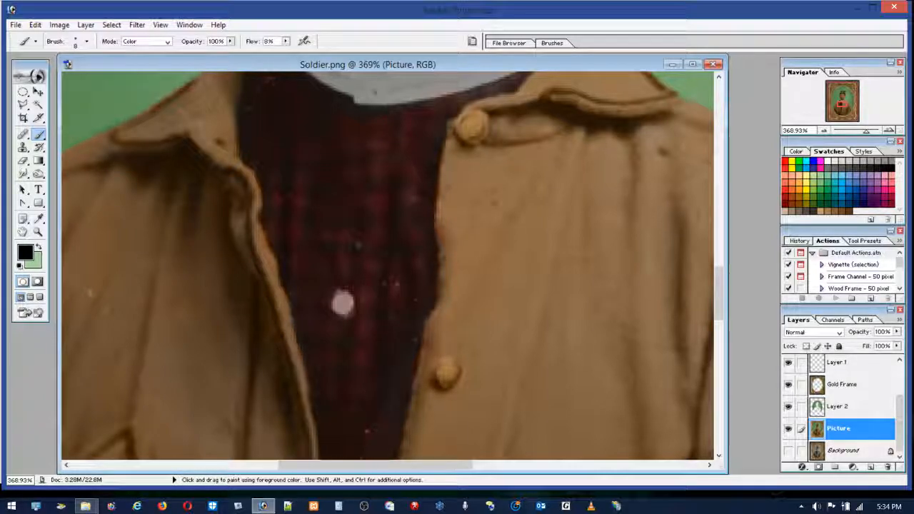
# Step: Tone down the blue-green of both irises with light black strokes
pyautogui.doubleClick(24, 232)
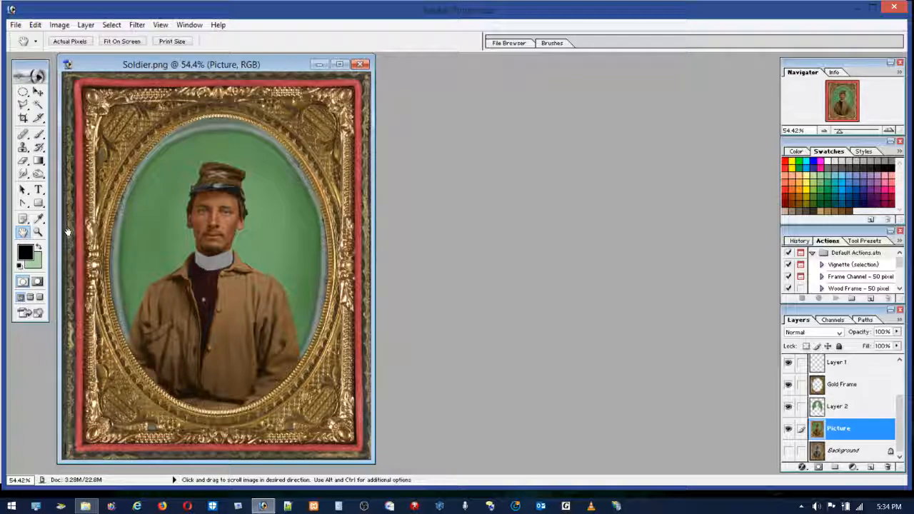
pyautogui.click(37, 232)
pyautogui.click(182, 204)
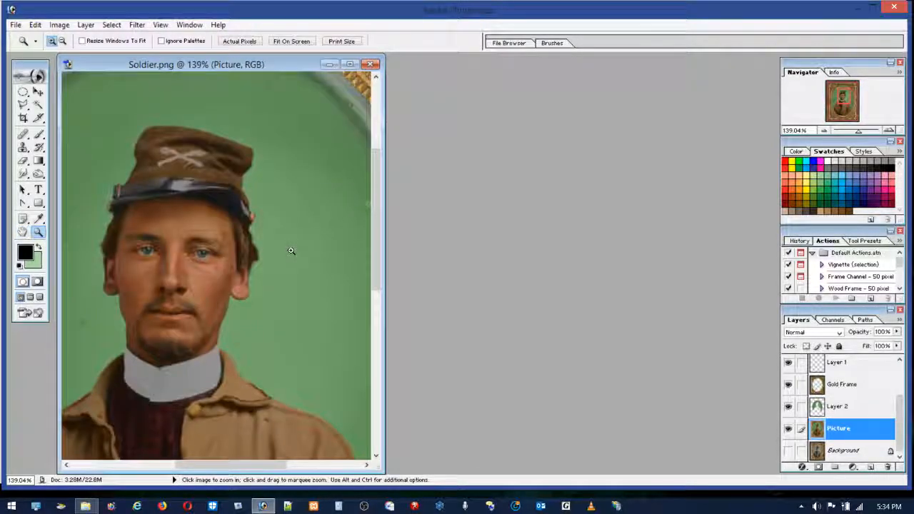
pyautogui.click(198, 245)
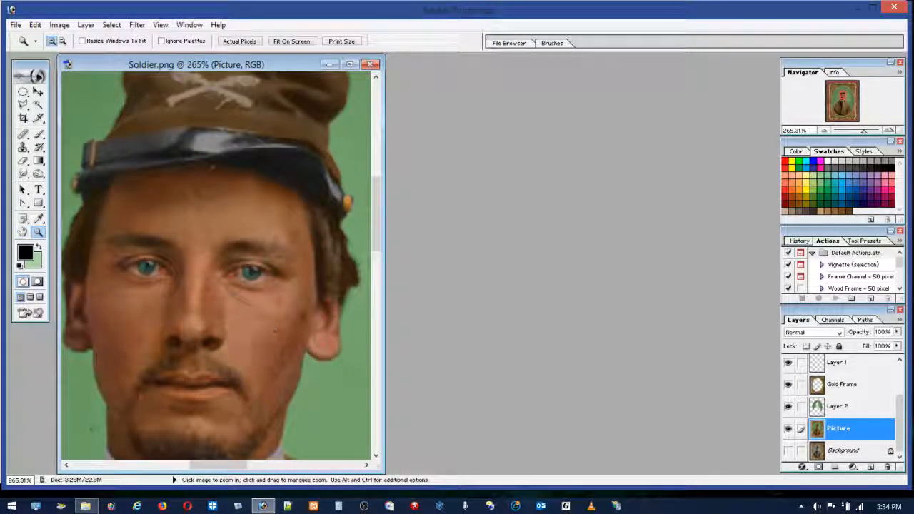
pyautogui.click(203, 281)
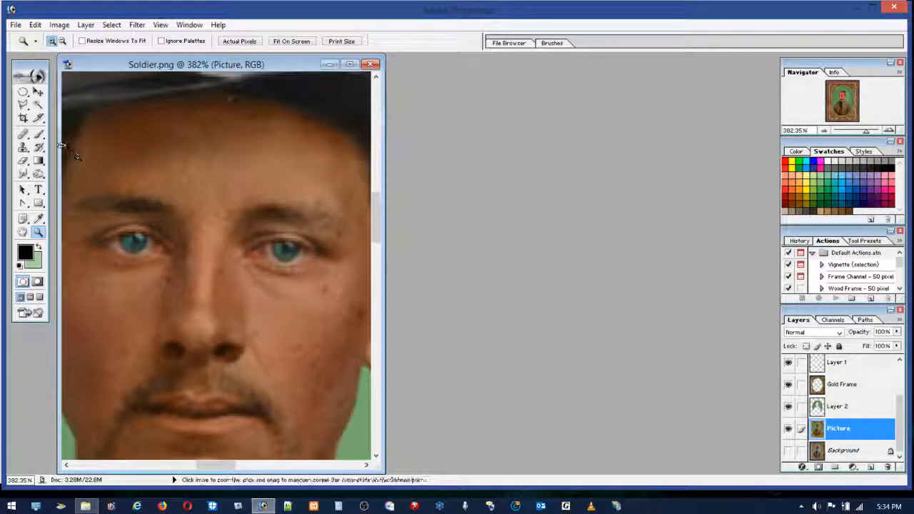
pyautogui.click(39, 135)
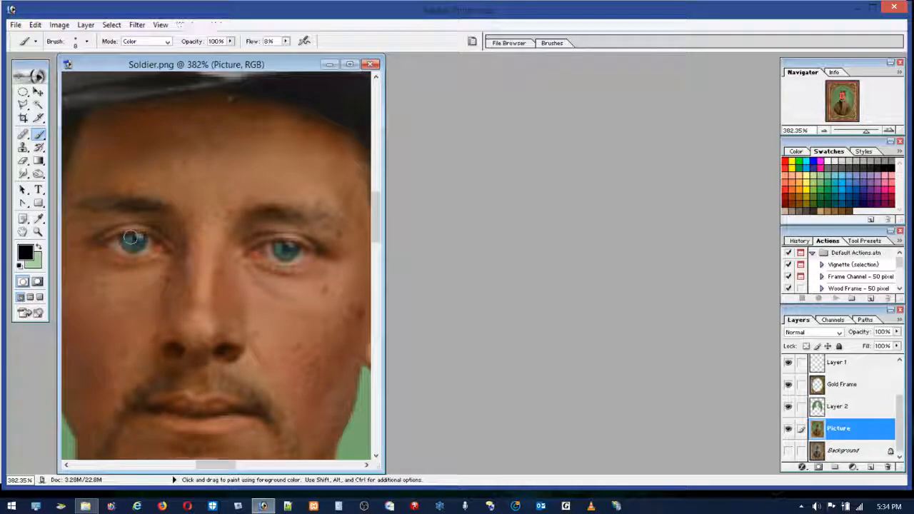
pyautogui.moveTo(130, 244)
pyautogui.mouseDown()
pyautogui.moveTo(140, 241)
pyautogui.moveTo(122, 239)
pyautogui.moveTo(140, 239)
pyautogui.moveTo(127, 237)
pyautogui.mouseUp()
pyautogui.moveTo(295, 253)
pyautogui.mouseDown()
pyautogui.moveTo(278, 248)
pyautogui.moveTo(286, 245)
pyautogui.moveTo(278, 252)
pyautogui.moveTo(289, 251)
pyautogui.mouseUp()
pyautogui.moveTo(141, 245)
pyautogui.mouseDown()
pyautogui.moveTo(114, 244)
pyautogui.moveTo(134, 247)
pyautogui.mouseUp()
pyautogui.moveTo(281, 254)
pyautogui.mouseDown()
pyautogui.moveTo(270, 250)
pyautogui.moveTo(294, 254)
pyautogui.mouseUp()
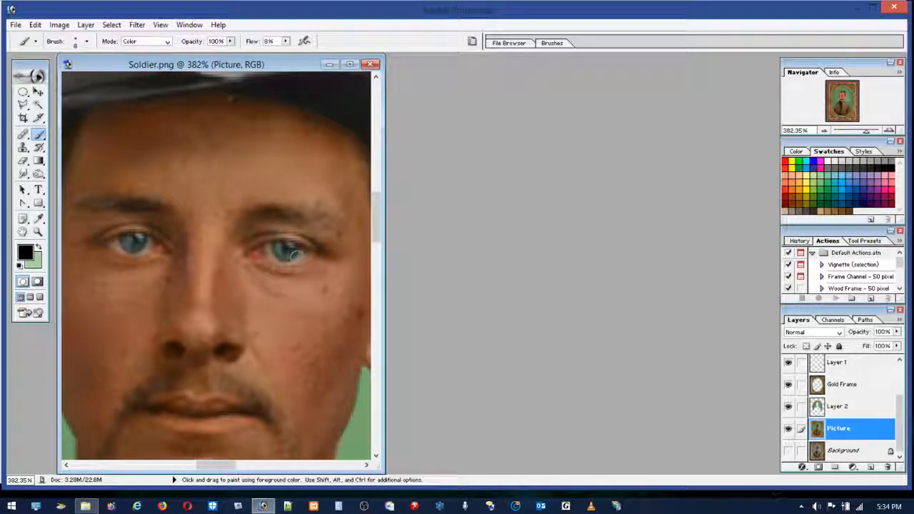
# Step: Mute the orange-gold of the cap's side strap buttons with black, then fit the whole image in view
pyautogui.doubleClick(38, 232)
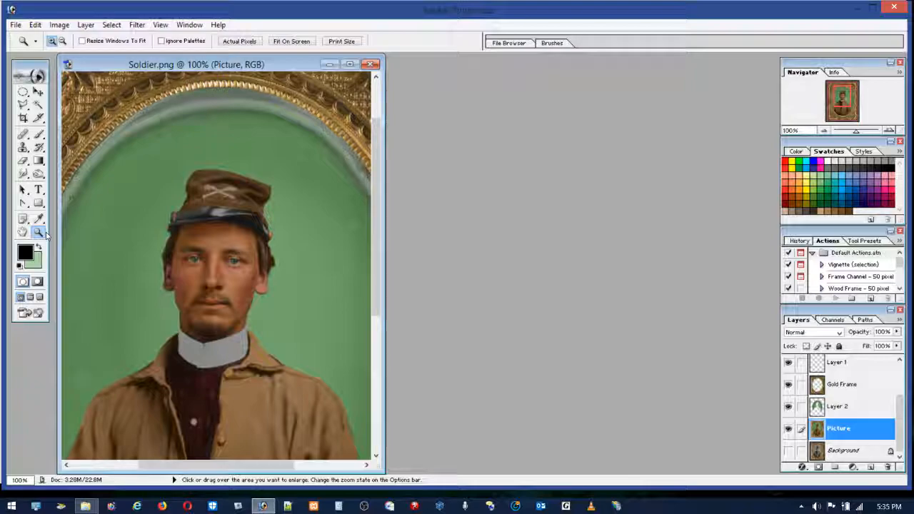
pyautogui.moveTo(283, 269); pyautogui.dragTo(235, 208)
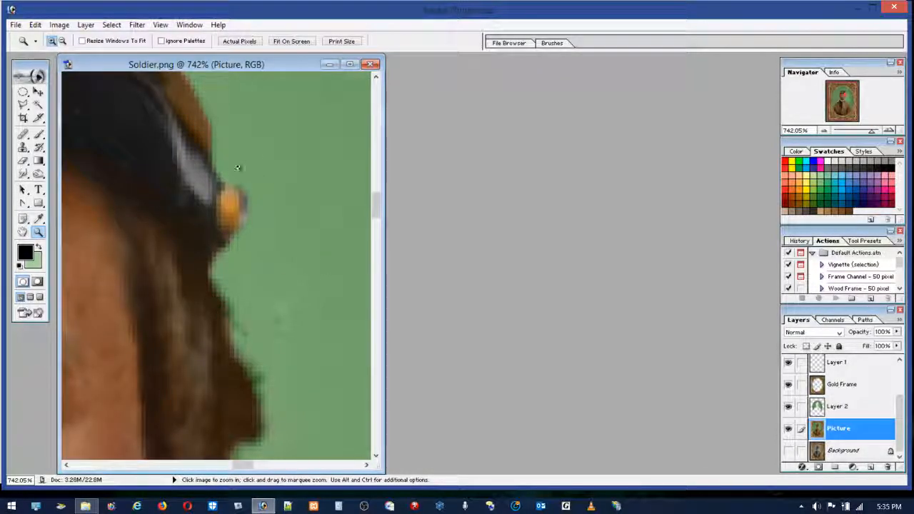
pyautogui.click(40, 136)
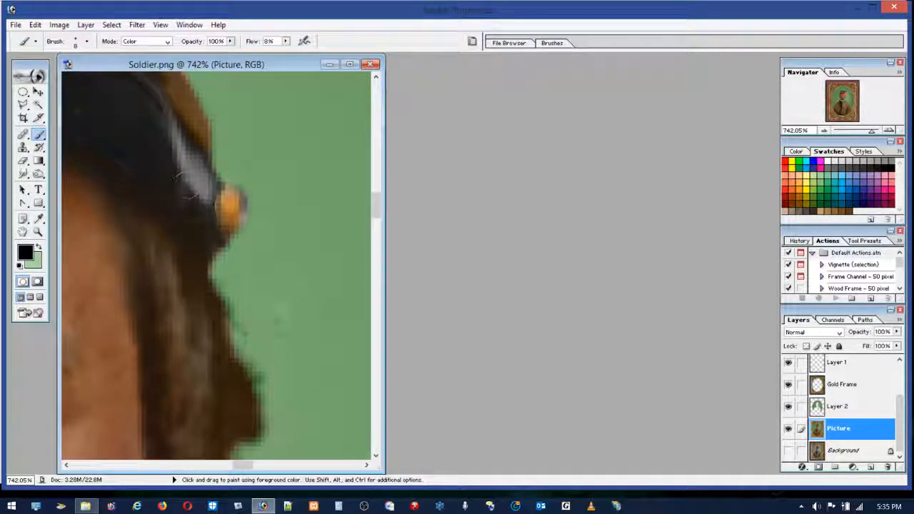
pyautogui.moveTo(220, 225); pyautogui.dragTo(218, 189)
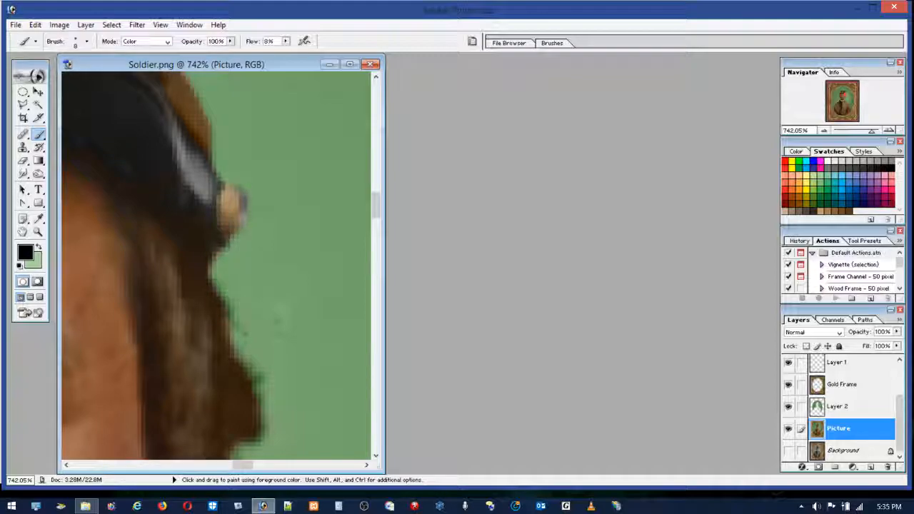
pyautogui.moveTo(242, 465); pyautogui.dragTo(188, 465)
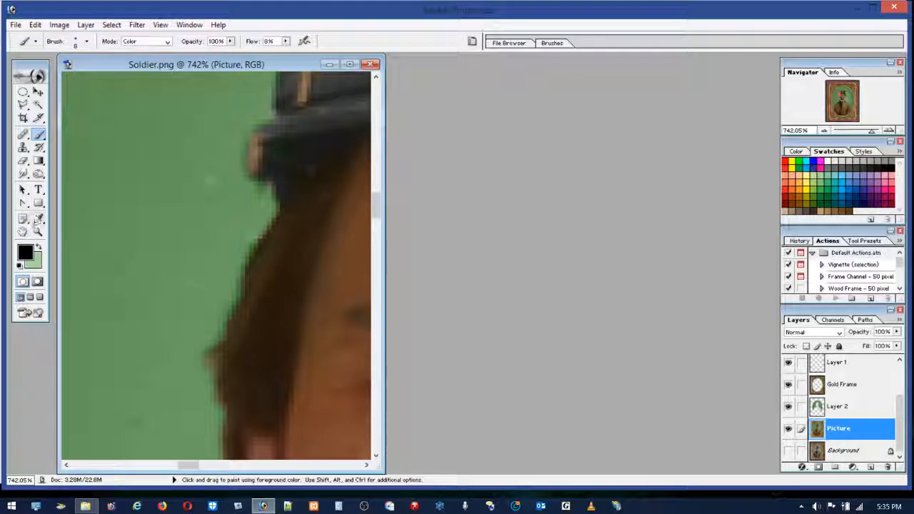
pyautogui.doubleClick(23, 232)
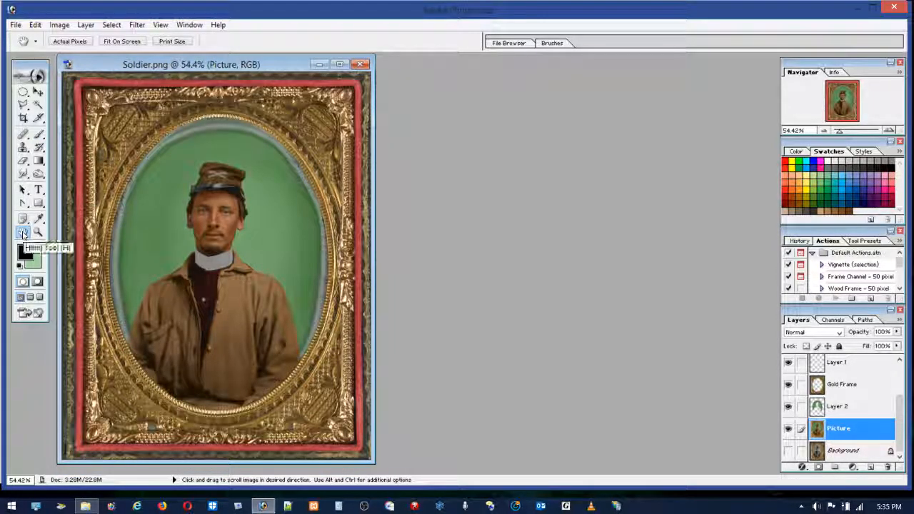
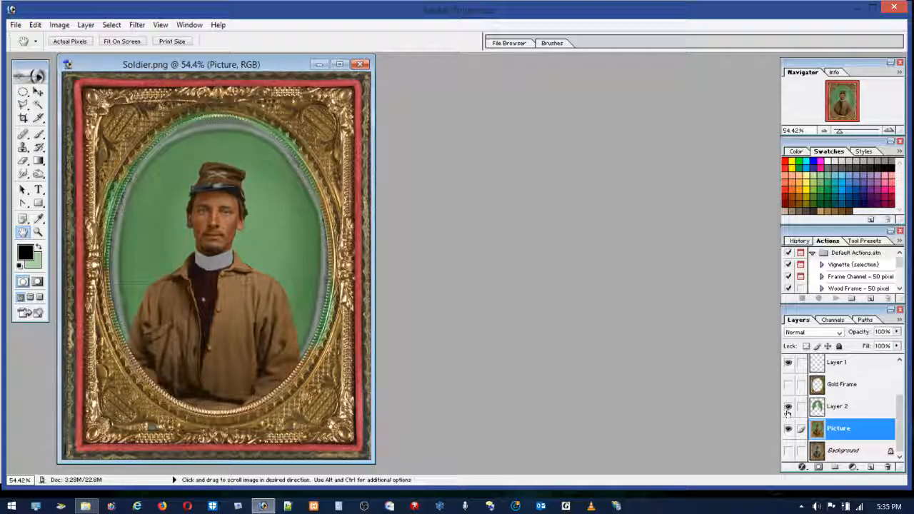
# Step: Sample the grey-green of the oval's left rim and set a 13 px brush in Normal mode
pyautogui.click(787, 406)
pyautogui.click(787, 406)
pyautogui.press('z')
pyautogui.click(120, 219)
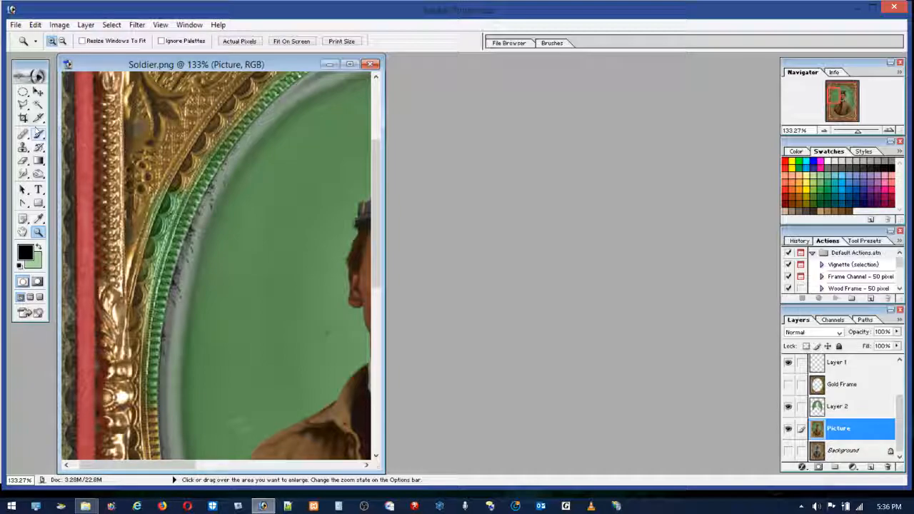
pyautogui.press('b')
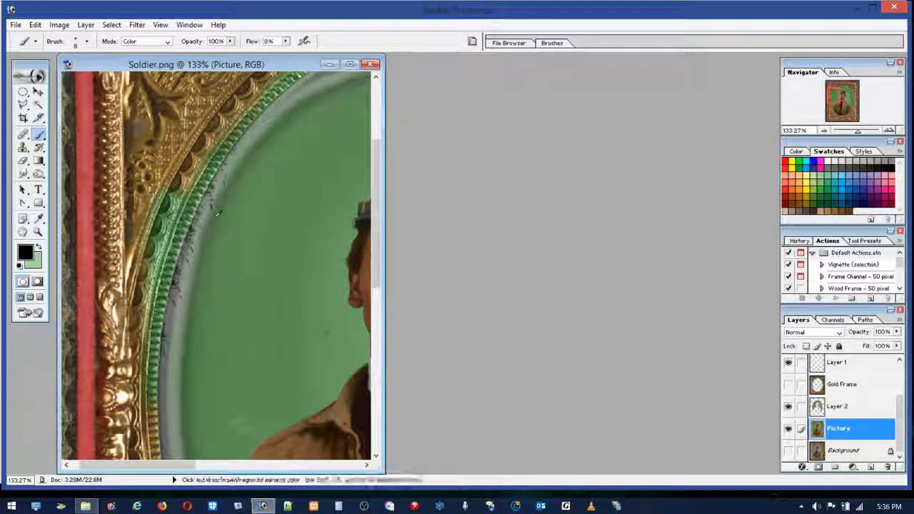
pyautogui.keyDown('alt'); pyautogui.click(230, 159); pyautogui.keyUp('alt')
pyautogui.click(142, 41)
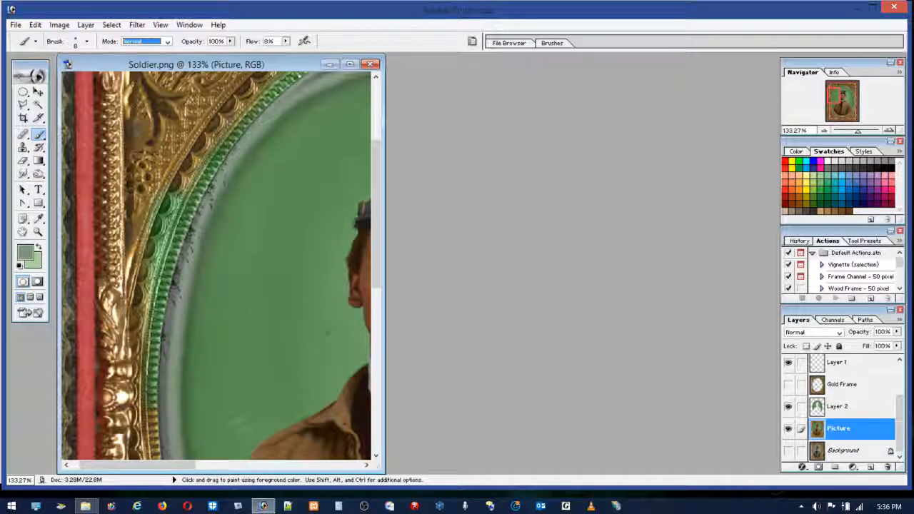
pyautogui.click(41, 136)
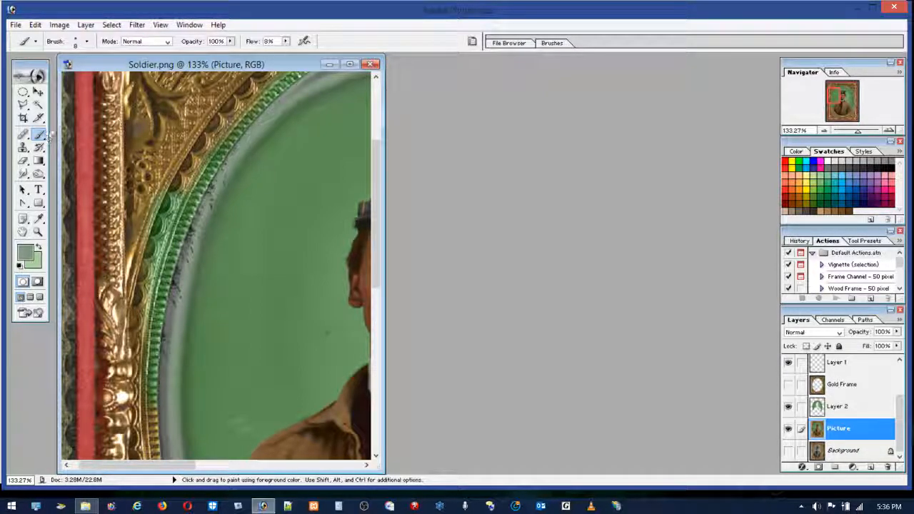
pyautogui.click(74, 42)
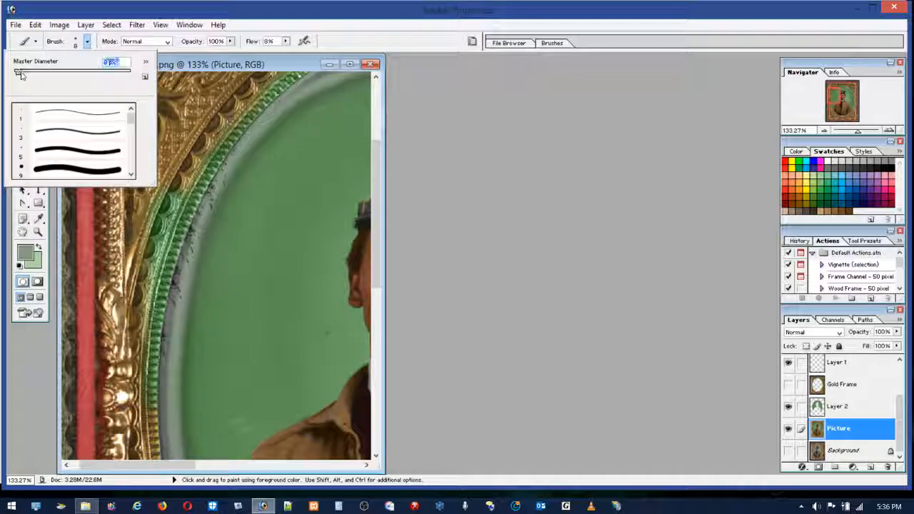
# Step: Try to paint over the dark specks along the oval's left rim on the Picture layer with sampled grey-green
pyautogui.click(236, 161)
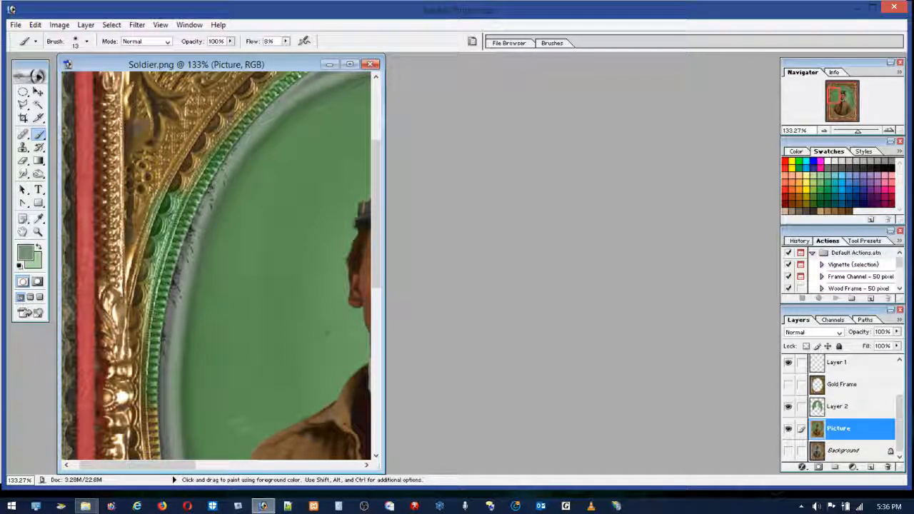
pyautogui.moveTo(171, 322); pyautogui.dragTo(167, 348)
pyautogui.click(286, 41)
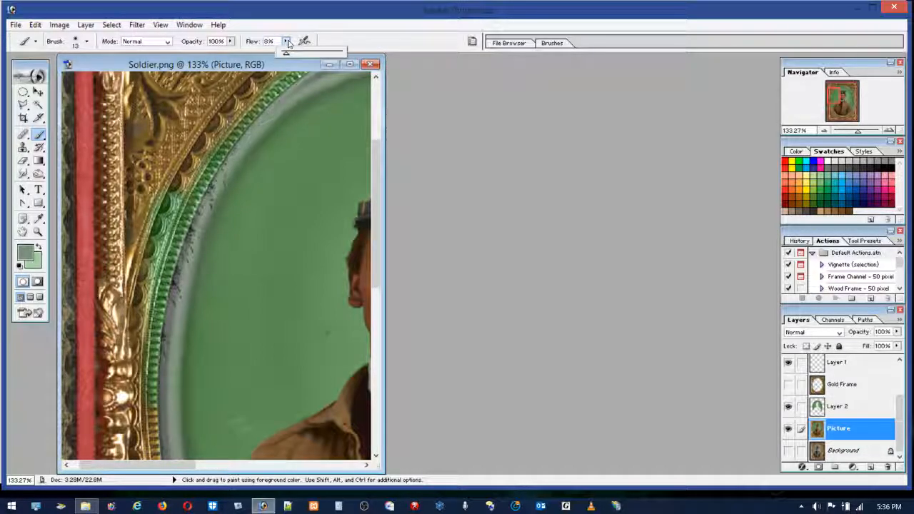
pyautogui.click(221, 171)
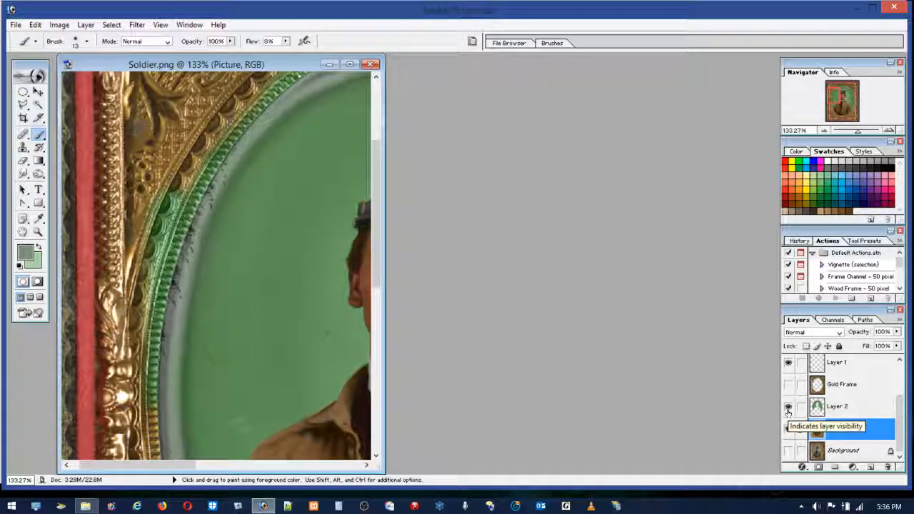
# Step: Paint over the dark specks along the oval's left and upper-left rim on Layer 2 with sampled greys and greens
pyautogui.click(839, 406)
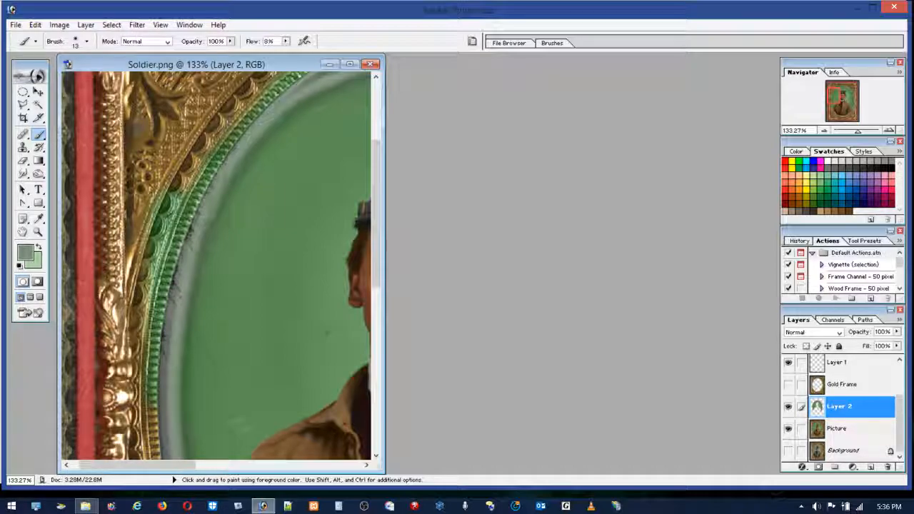
pyautogui.keyDown('alt'); pyautogui.click(172, 335); pyautogui.keyUp('alt')
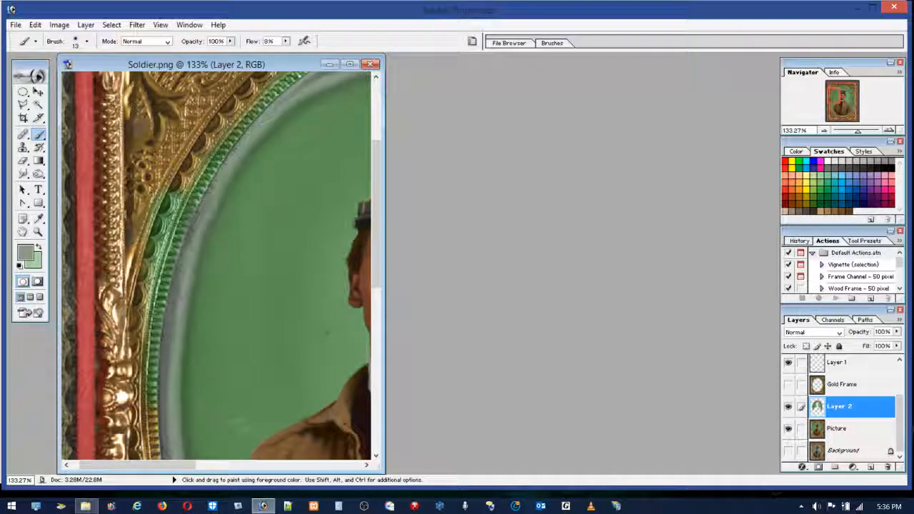
pyautogui.moveTo(203, 214)
pyautogui.mouseDown()
pyautogui.moveTo(218, 183)
pyautogui.moveTo(190, 241)
pyautogui.mouseUp()
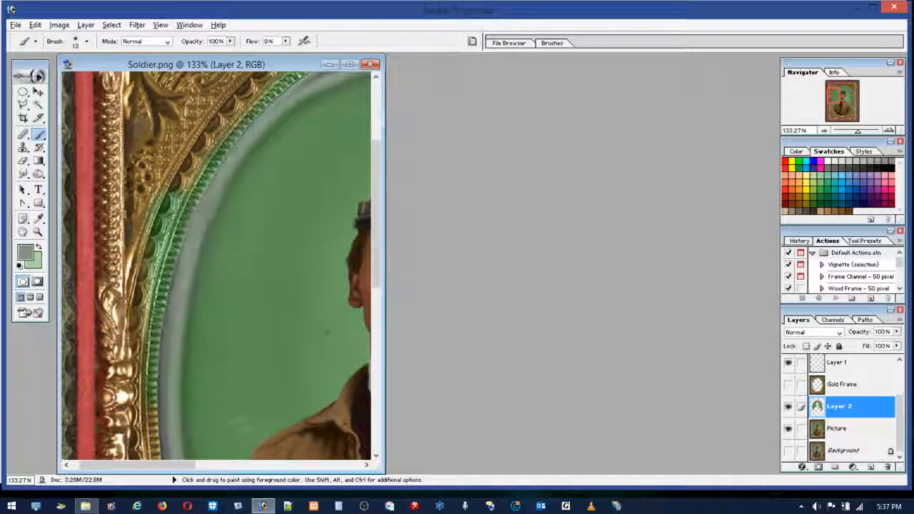
pyautogui.keyDown('alt'); pyautogui.click(257, 134); pyautogui.keyUp('alt')
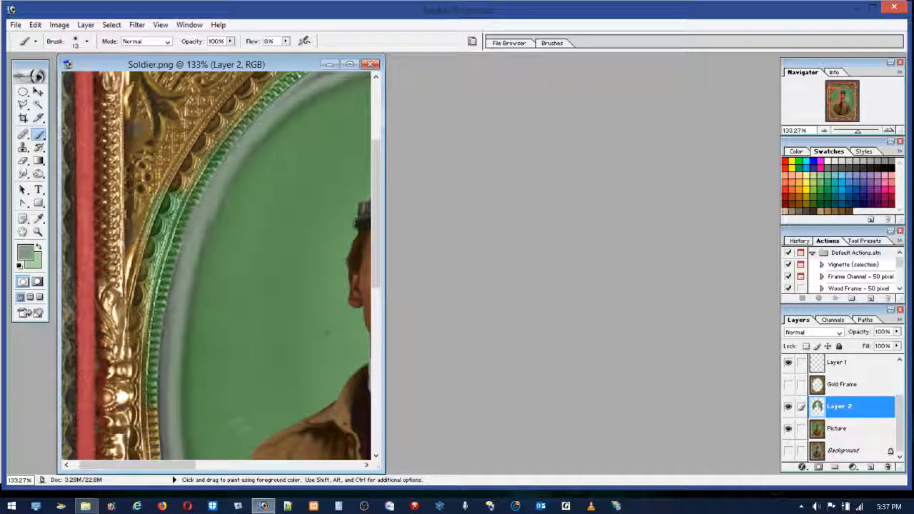
pyautogui.keyDown('alt'); pyautogui.click(281, 122); pyautogui.keyUp('alt')
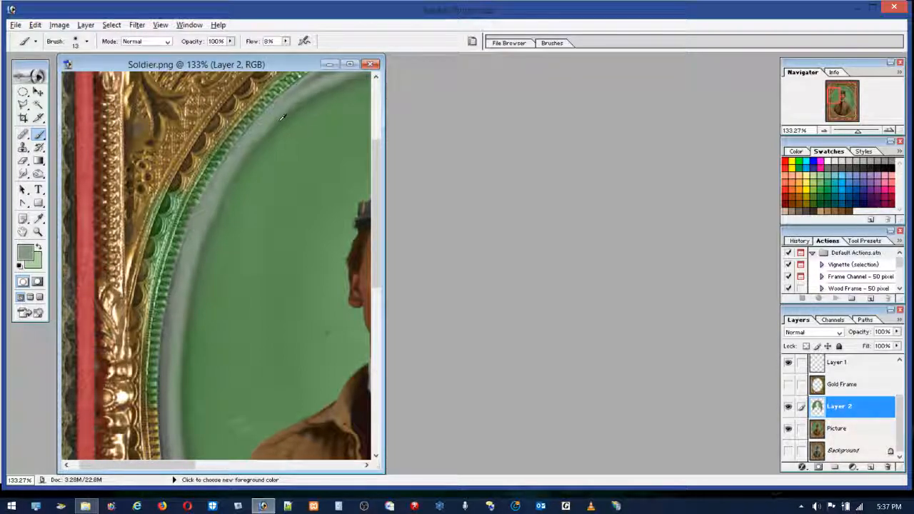
pyautogui.keyDown('alt'); pyautogui.click(259, 143); pyautogui.keyUp('alt')
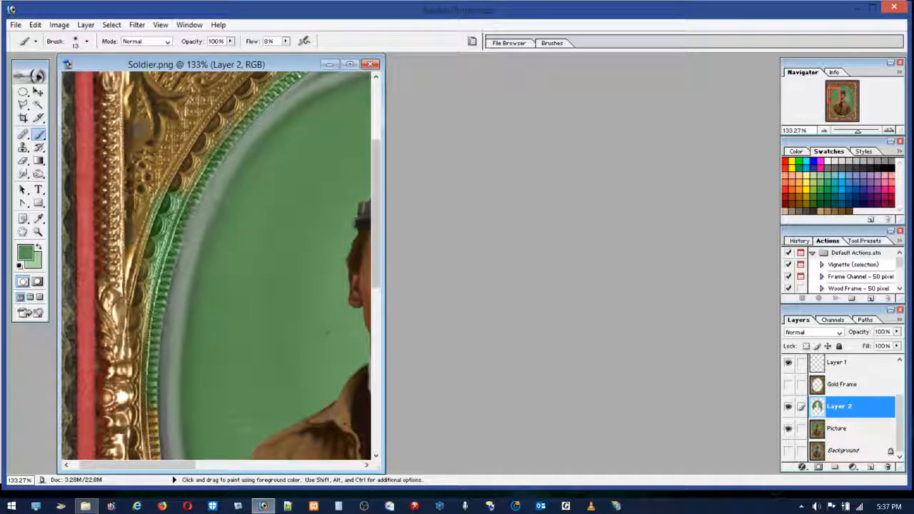
# Step: Set the brush flow to 29%, paint out marks in the green background beside the cap, and undo the last stroke
pyautogui.moveTo(381, 338); pyautogui.dragTo(631, 338)
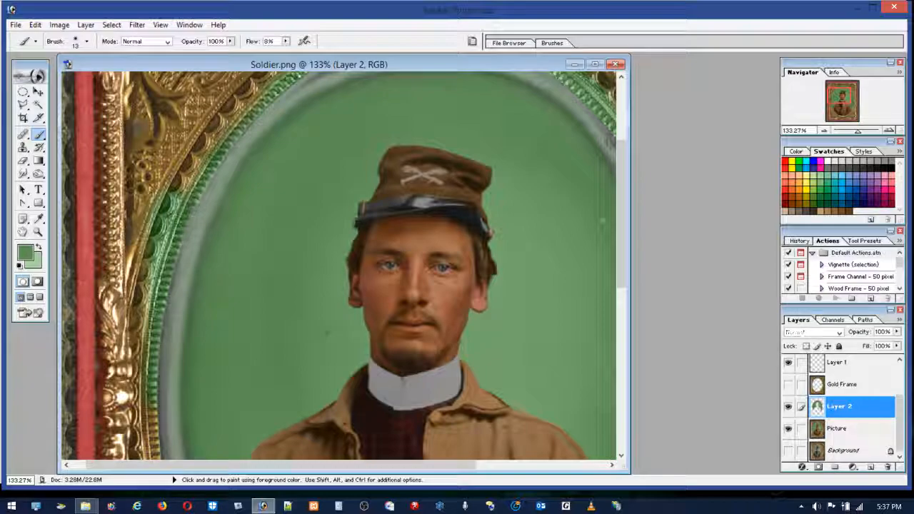
pyautogui.click(286, 41)
pyautogui.moveTo(285, 52); pyautogui.dragTo(298, 55)
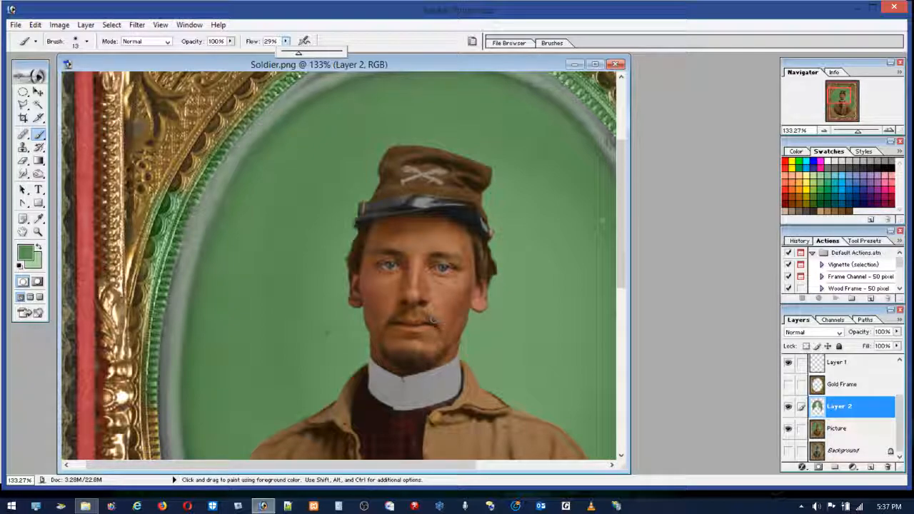
pyautogui.click(589, 85)
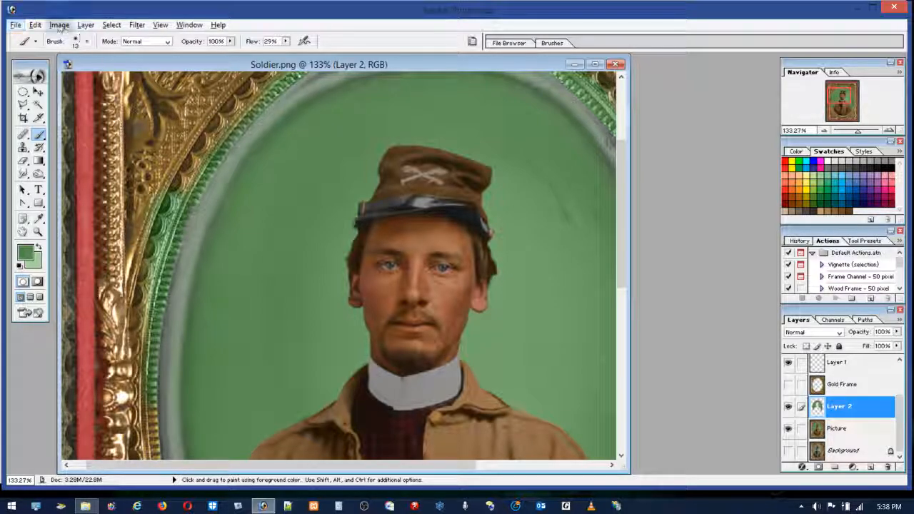
pyautogui.click(35, 26)
pyautogui.click(56, 39)
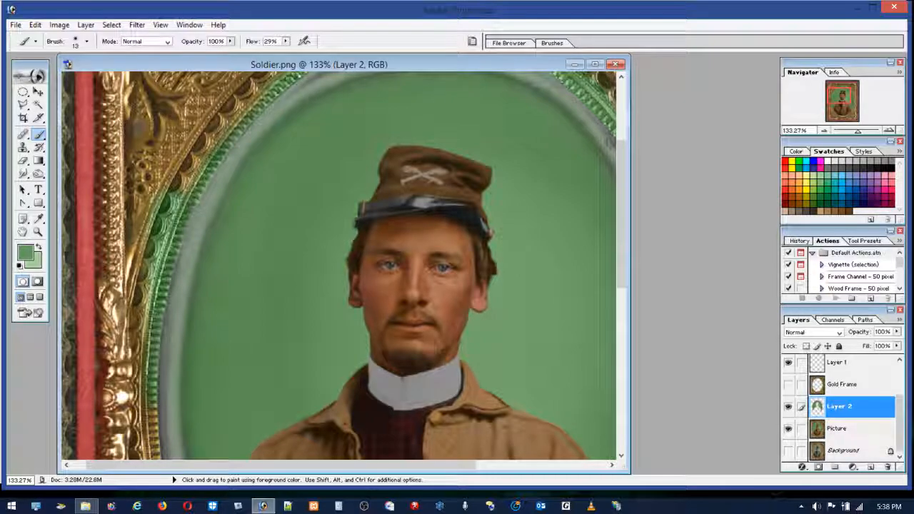
# Step: Smooth the background's right side with sampled greens, and undo the stray green dab on the soldier's cheek
pyautogui.moveTo(405, 465); pyautogui.dragTo(530, 491)
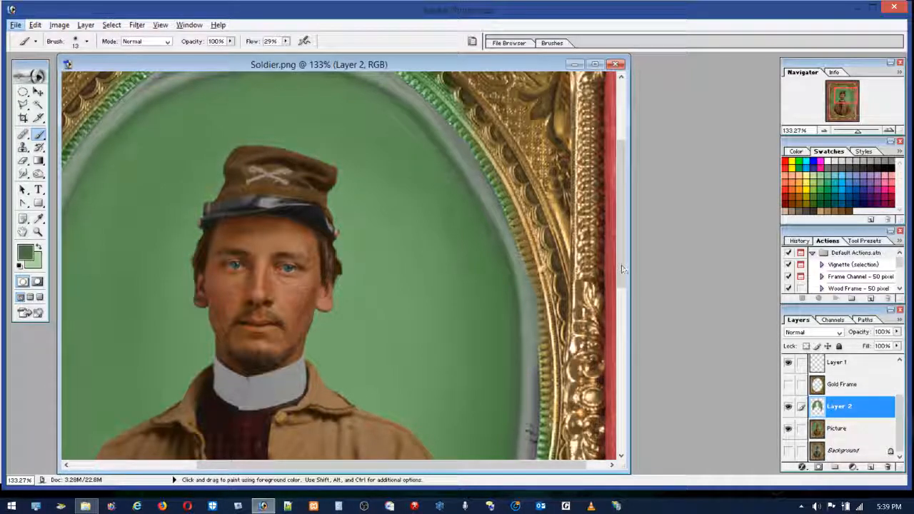
pyautogui.keyDown('alt'); pyautogui.click(482, 260); pyautogui.keyUp('alt')
pyautogui.keyDown('alt'); pyautogui.click(467, 247); pyautogui.keyUp('alt')
pyautogui.moveTo(468, 264); pyautogui.dragTo(467, 274)
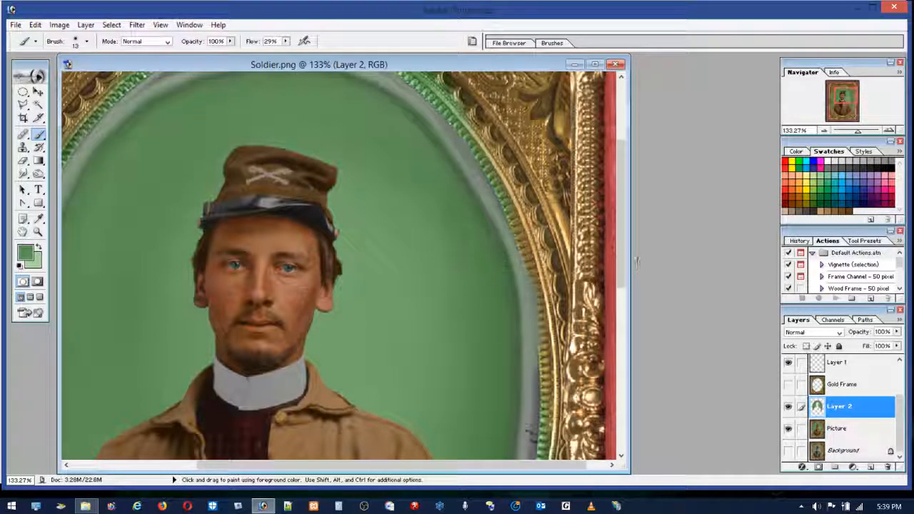
pyautogui.moveTo(624, 250); pyautogui.dragTo(621, 286)
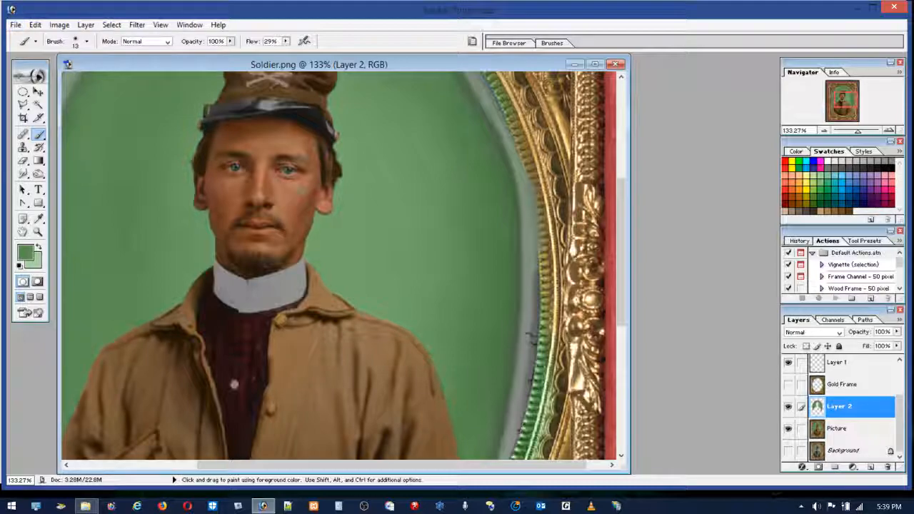
pyautogui.click(35, 24)
pyautogui.click(49, 40)
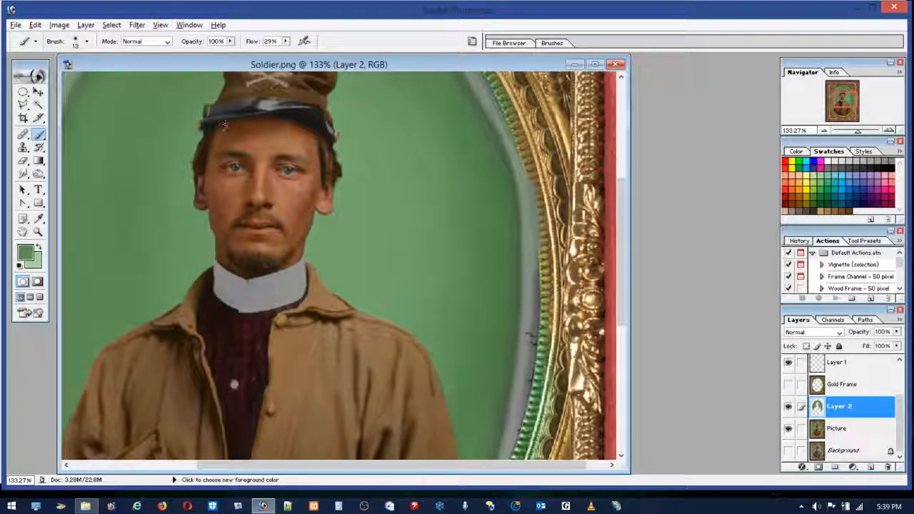
# Step: Sample foreground colours from the soldier's cheeks, clothing and cap
pyautogui.keyDown('alt'); pyautogui.click(299, 191); pyautogui.keyUp('alt')
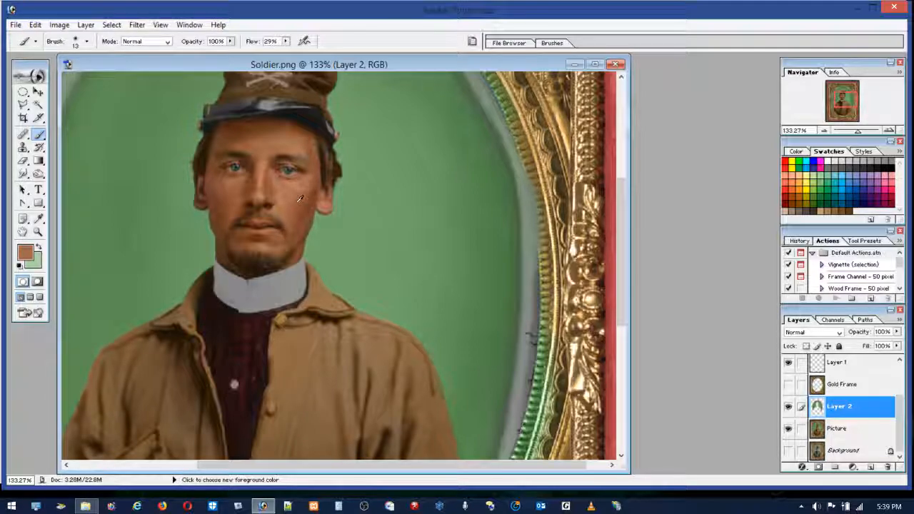
pyautogui.keyDown('alt'); pyautogui.click(214, 191); pyautogui.keyUp('alt')
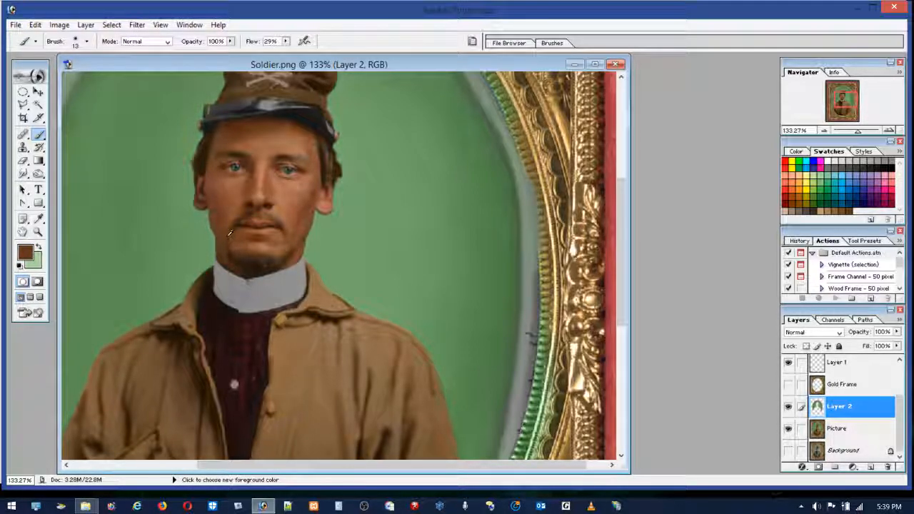
pyautogui.keyDown('alt'); pyautogui.click(249, 339); pyautogui.keyUp('alt')
pyautogui.keyDown('alt'); pyautogui.click(243, 85); pyautogui.keyUp('alt')
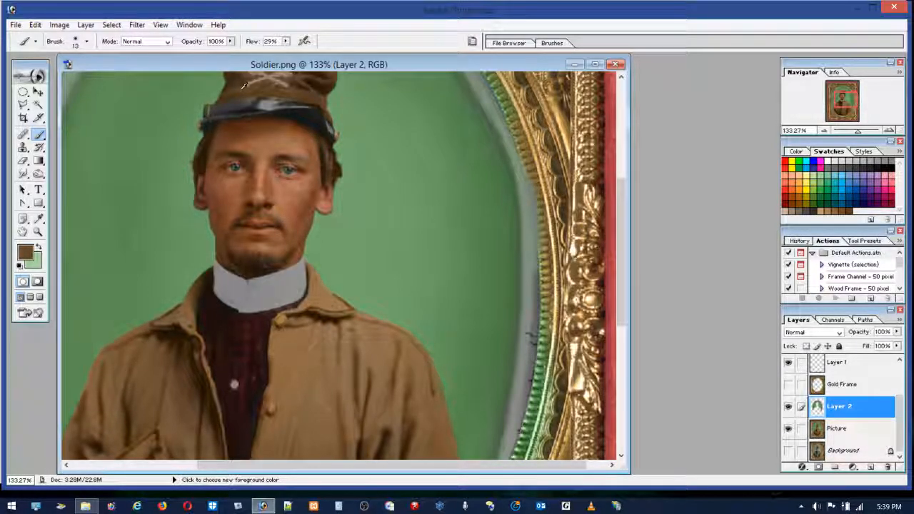
pyautogui.keyDown('alt'); pyautogui.click(213, 186); pyautogui.keyUp('alt')
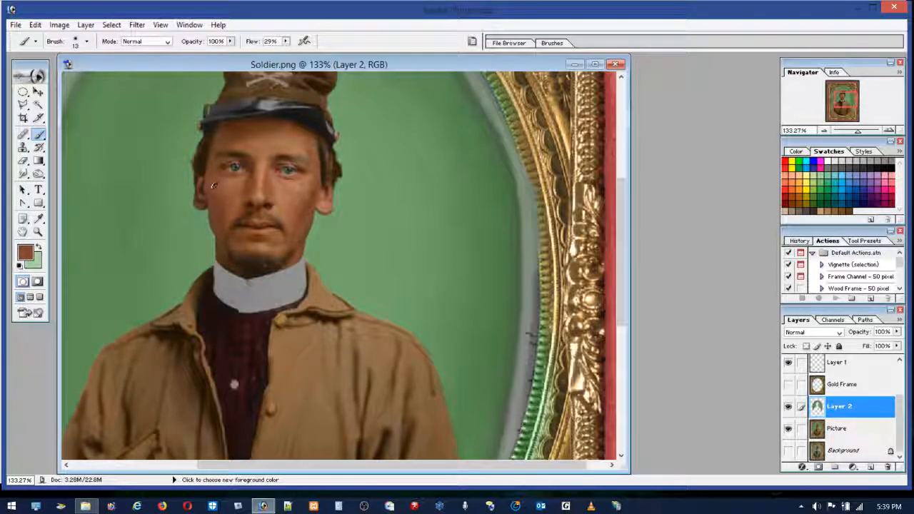
# Step: Sample foreground colours from the irises of both eyes
pyautogui.keyDown('alt'); pyautogui.click(236, 167); pyautogui.keyUp('alt')
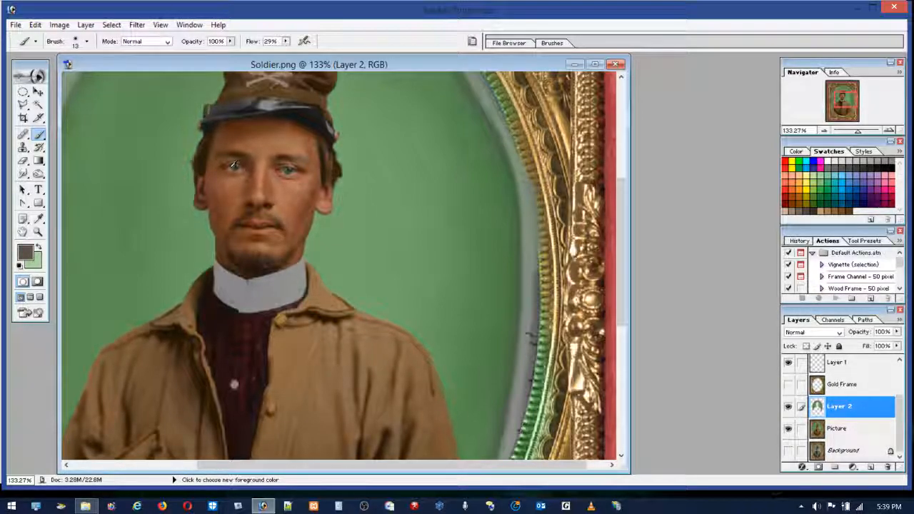
pyautogui.keyDown('alt'); pyautogui.click(289, 168); pyautogui.keyUp('alt')
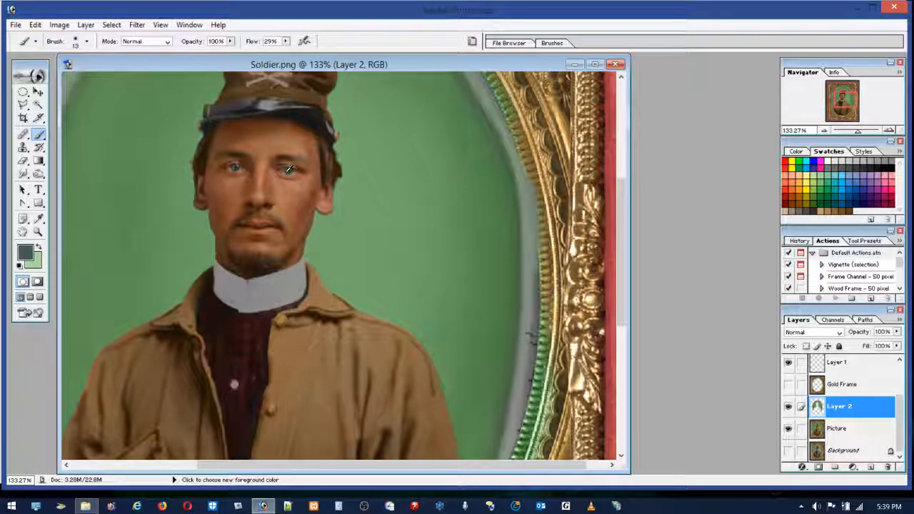
pyautogui.keyDown('alt'); pyautogui.click(291, 169); pyautogui.keyUp('alt')
pyautogui.keyDown('alt'); pyautogui.click(289, 168); pyautogui.keyUp('alt')
pyautogui.keyDown('alt'); pyautogui.click(290, 169); pyautogui.keyUp('alt')
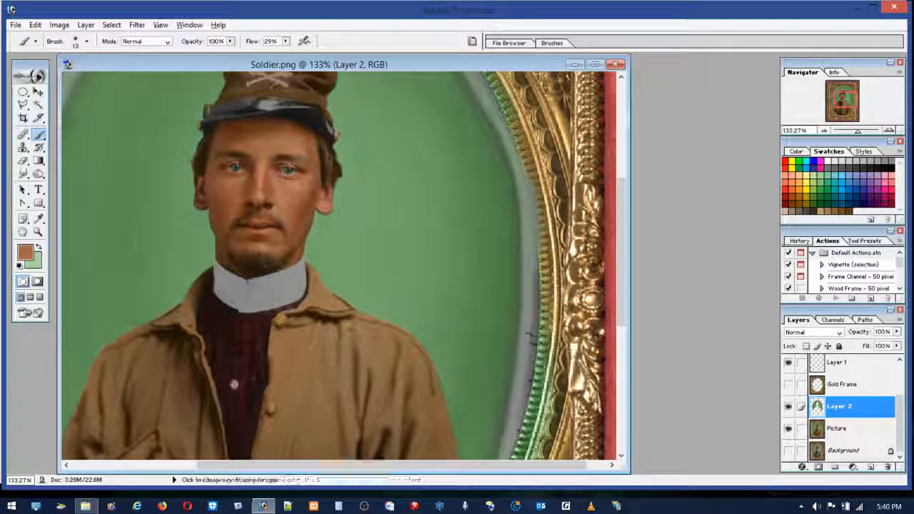
# Step: Sample foreground colours from both ends of the cap's visor strap
pyautogui.keyDown('alt'); pyautogui.click(337, 135); pyautogui.keyUp('alt')
pyautogui.keyDown('alt'); pyautogui.click(334, 134); pyautogui.keyUp('alt')
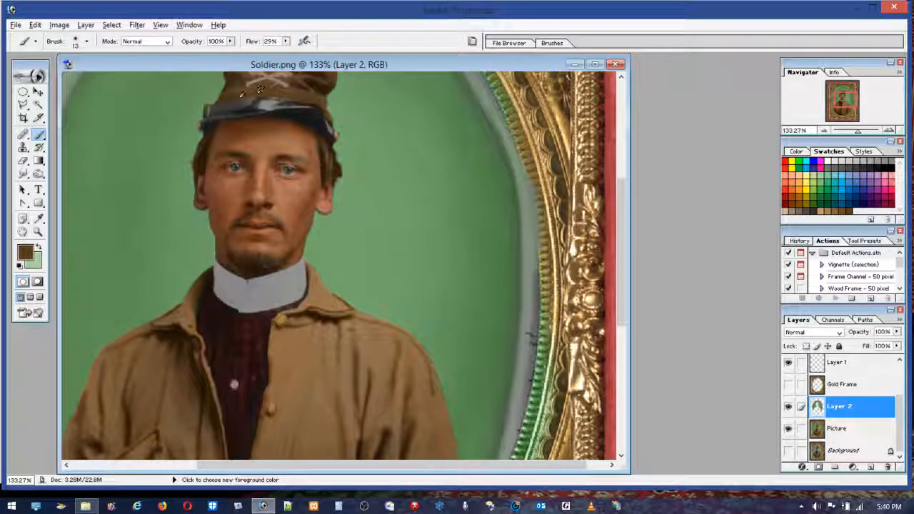
pyautogui.keyDown('alt'); pyautogui.click(212, 104); pyautogui.keyUp('alt')
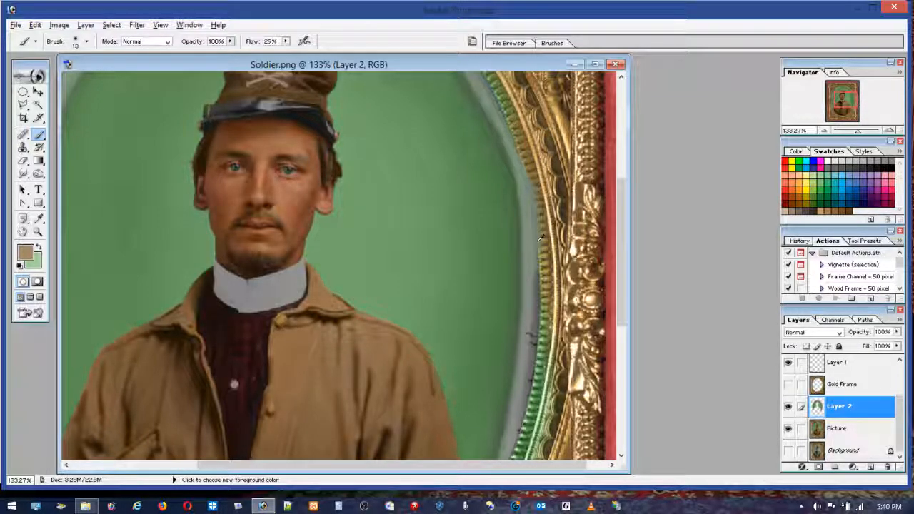
# Step: Sample tones along the beaded border and grey band, and paint out the dark marks on the oval's right rim
pyautogui.keyDown('alt'); pyautogui.click(547, 314); pyautogui.keyUp('alt')
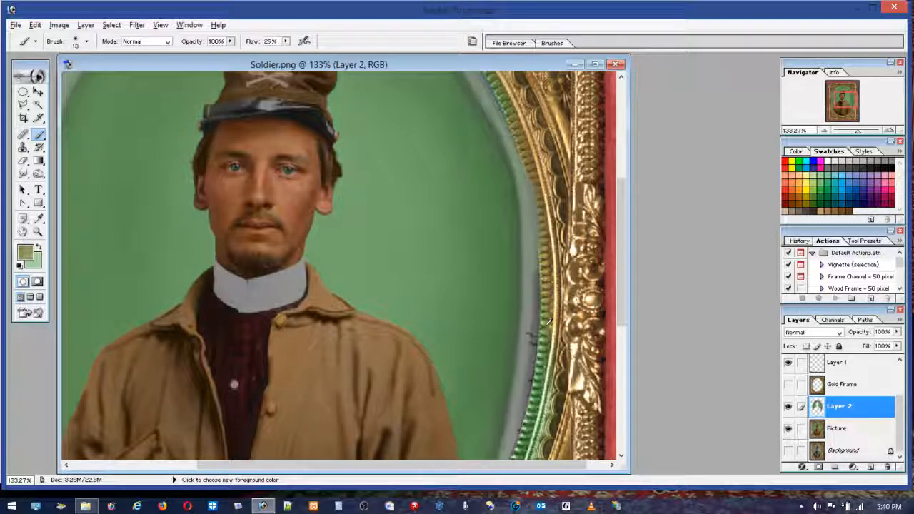
pyautogui.keyDown('alt'); pyautogui.click(547, 315); pyautogui.keyUp('alt')
pyautogui.keyDown('alt'); pyautogui.click(548, 328); pyautogui.keyUp('alt')
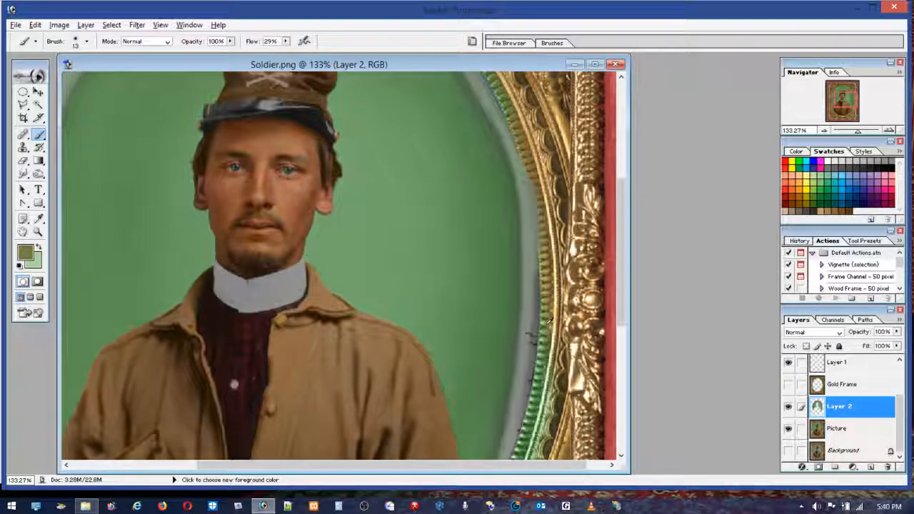
pyautogui.keyDown('alt'); pyautogui.click(547, 353); pyautogui.keyUp('alt')
pyautogui.keyDown('alt'); pyautogui.click(546, 361); pyautogui.keyUp('alt')
pyautogui.keyDown('alt'); pyautogui.click(542, 373); pyautogui.keyUp('alt')
pyautogui.keyDown('alt'); pyautogui.click(539, 387); pyautogui.keyUp('alt')
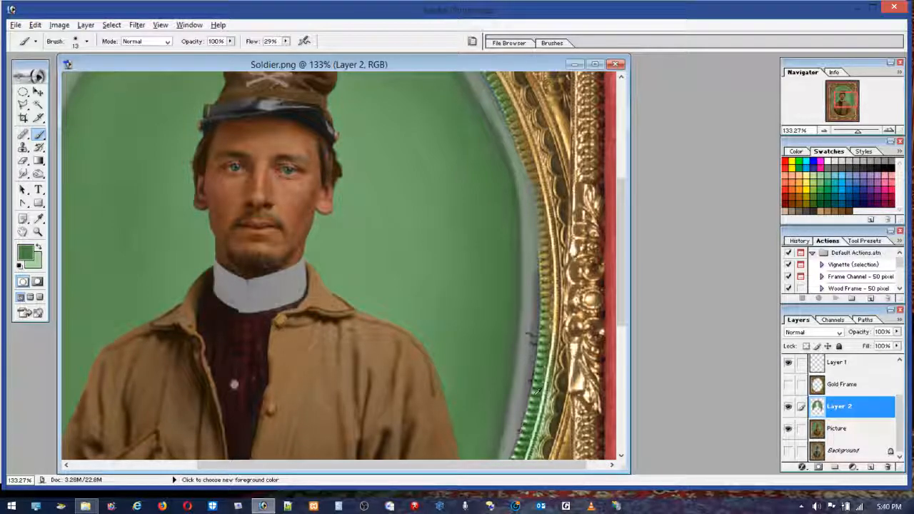
pyautogui.keyDown('alt'); pyautogui.click(534, 398); pyautogui.keyUp('alt')
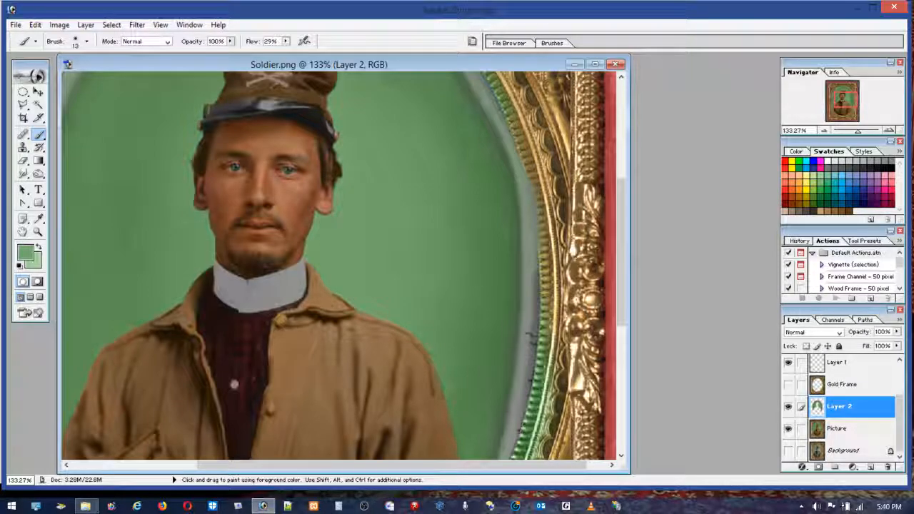
pyautogui.keyDown('alt'); pyautogui.click(538, 285); pyautogui.keyUp('alt')
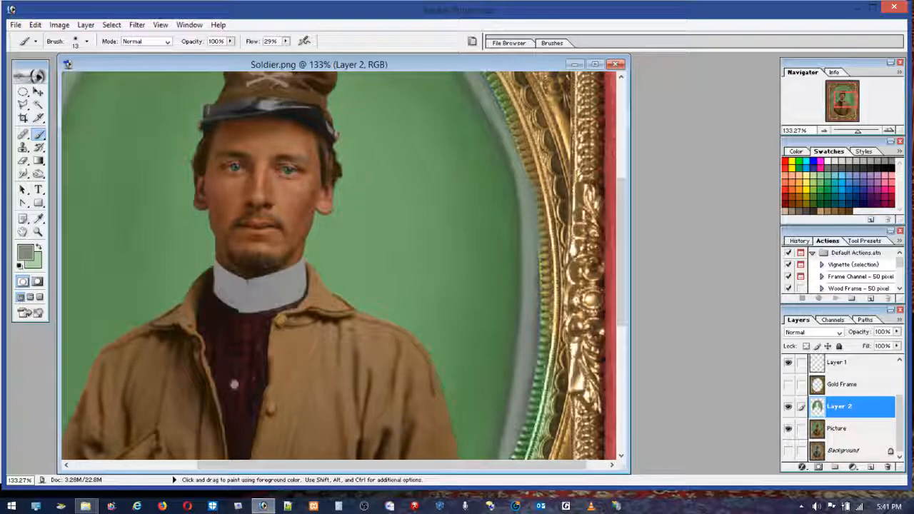
# Step: Check the painted background against the oval opening by showing and hiding the Gold Frame layer over the whole image
pyautogui.scroll(-4, 335, 264)
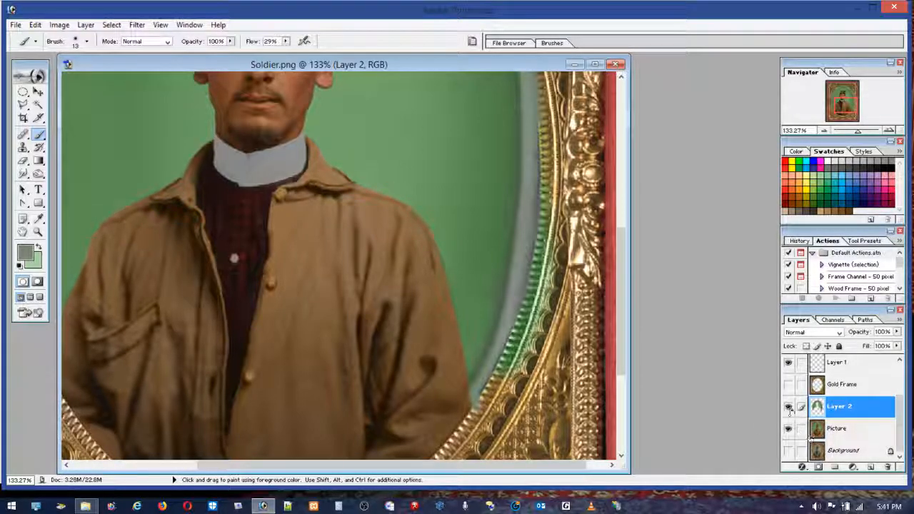
pyautogui.click(788, 384)
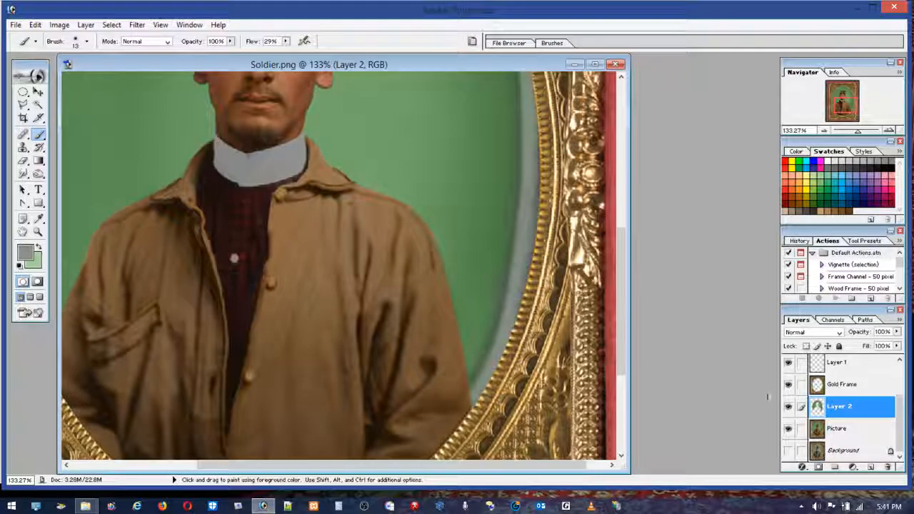
pyautogui.doubleClick(23, 232)
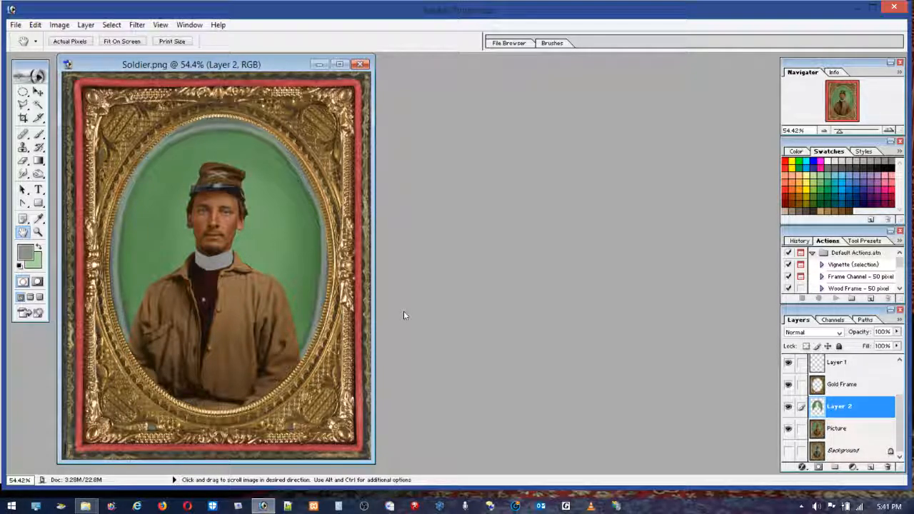
pyautogui.click(788, 386)
pyautogui.click(788, 384)
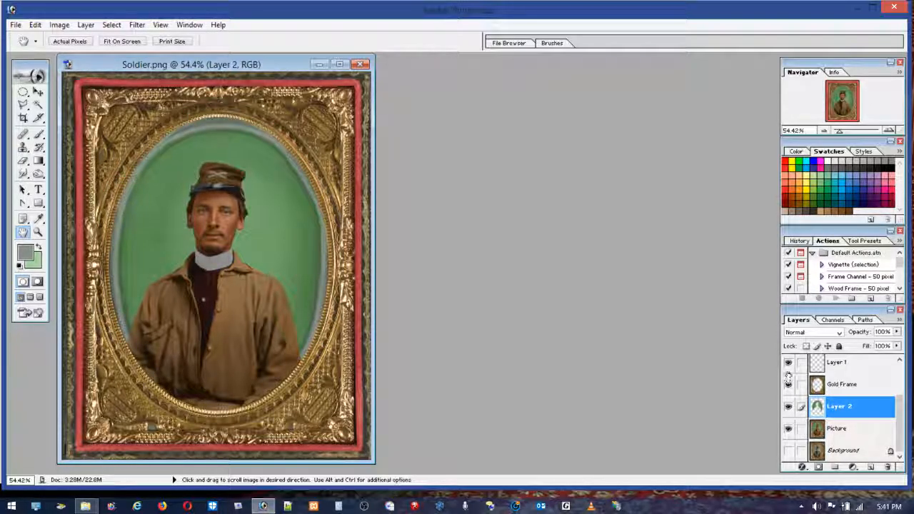
# Step: Hide Layer 1, Gold Frame and Layer 2, and check the Picture layer on its own by switching its visibility
pyautogui.click(787, 385)
pyautogui.click(787, 407)
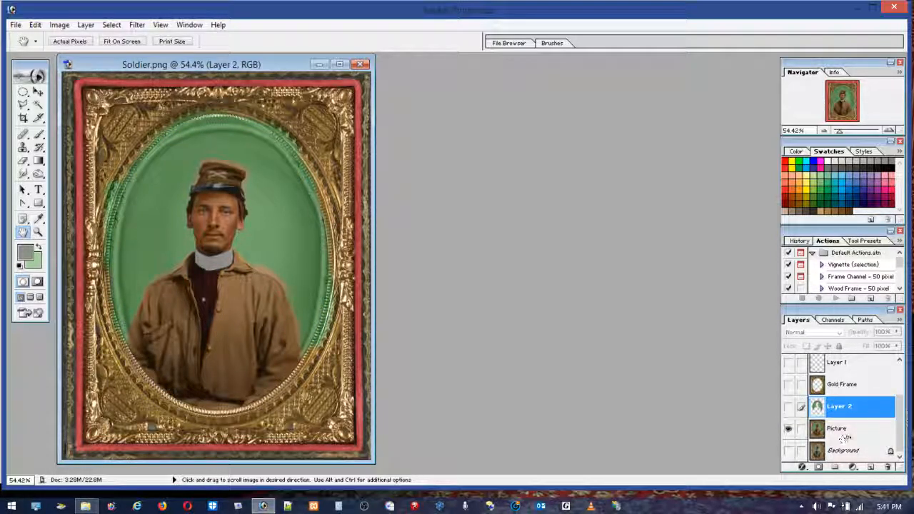
pyautogui.click(789, 429)
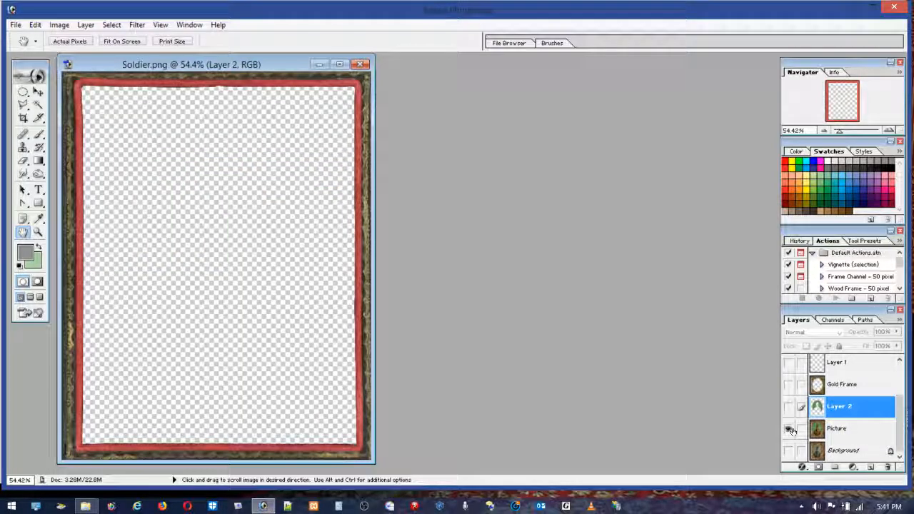
pyautogui.click(790, 430)
pyautogui.click(792, 431)
pyautogui.click(791, 431)
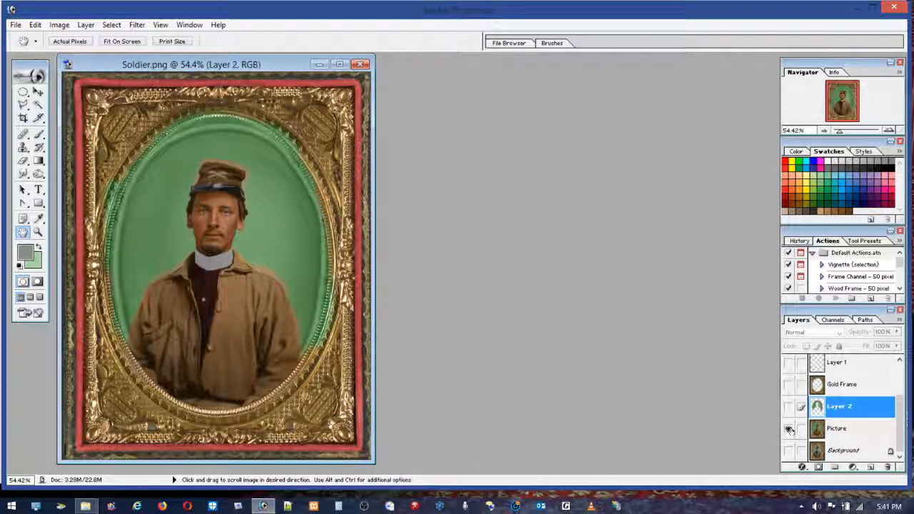
# Step: Select the area inside the Gold Frame layer's oval by inverting its selection, and copy that area from Picture into a new layer
pyautogui.click(842, 383)
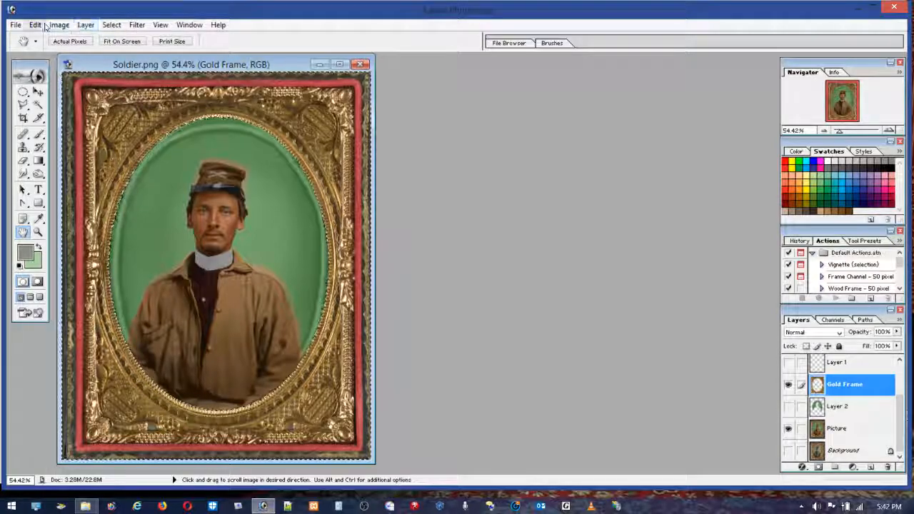
pyautogui.click(112, 25)
pyautogui.click(32, 79)
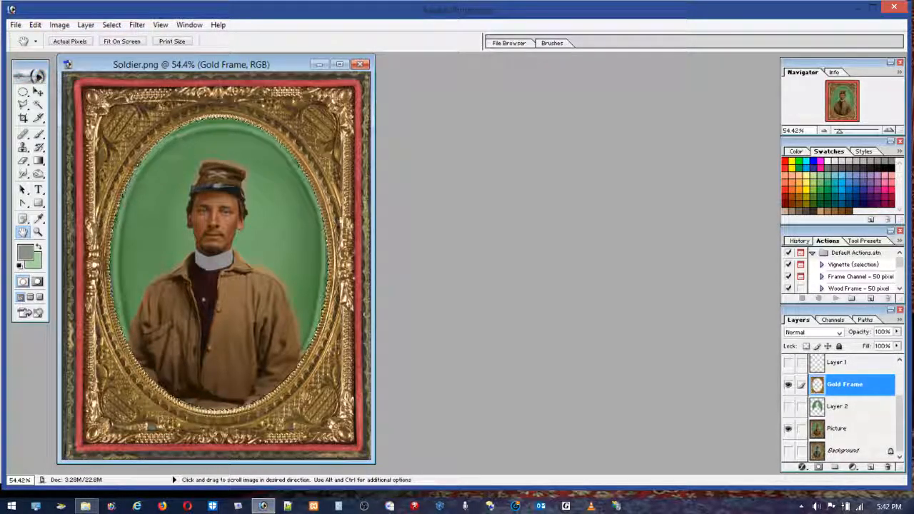
pyautogui.click(837, 434)
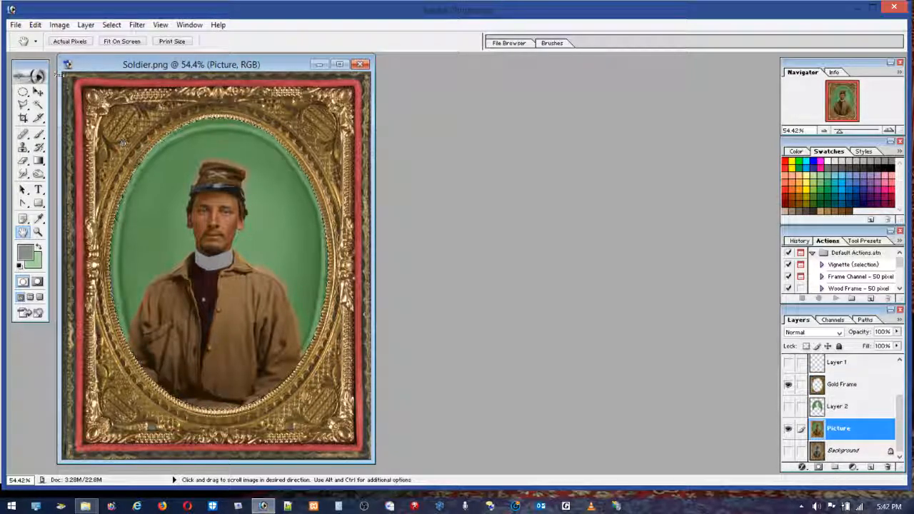
pyautogui.click(35, 25)
pyautogui.click(37, 115)
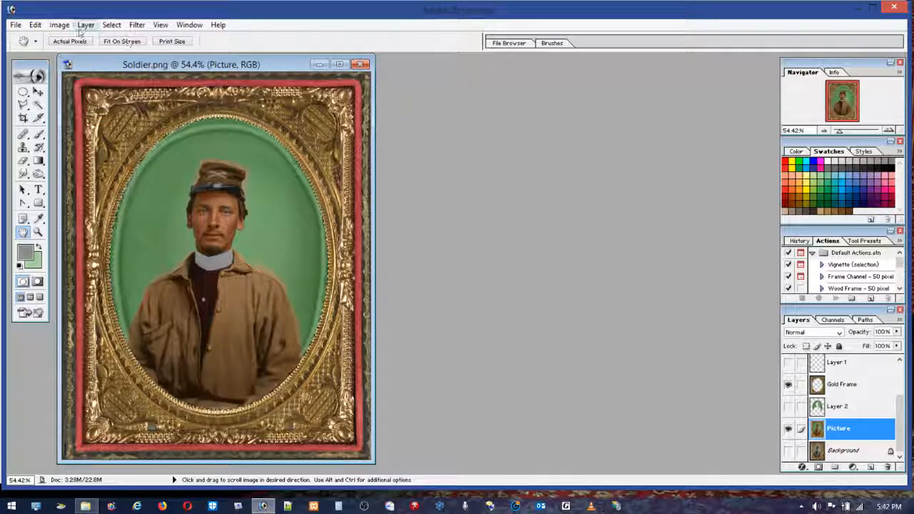
pyautogui.click(35, 25)
pyautogui.click(32, 139)
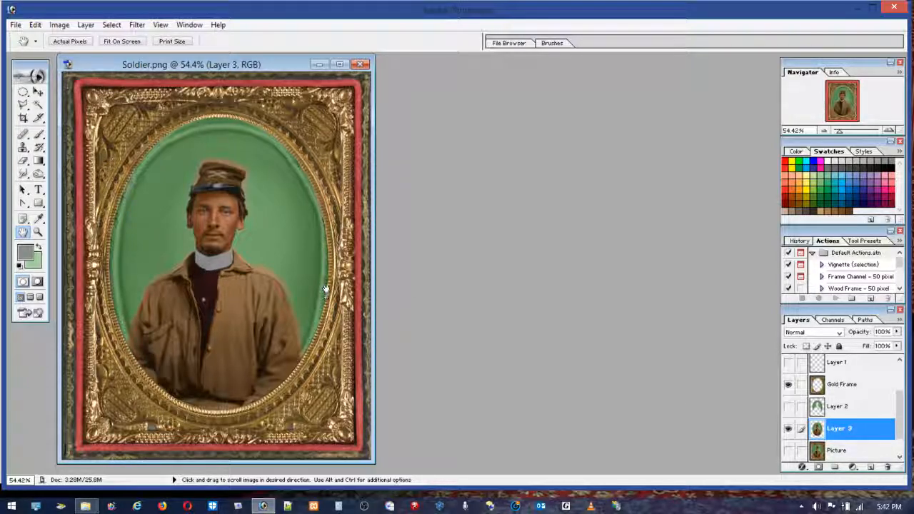
# Step: Check the pasted oval portrait with the Gold Frame layer shown and hidden, and make Layer 2 visible again
pyautogui.click(788, 385)
pyautogui.click(788, 385)
pyautogui.click(788, 406)
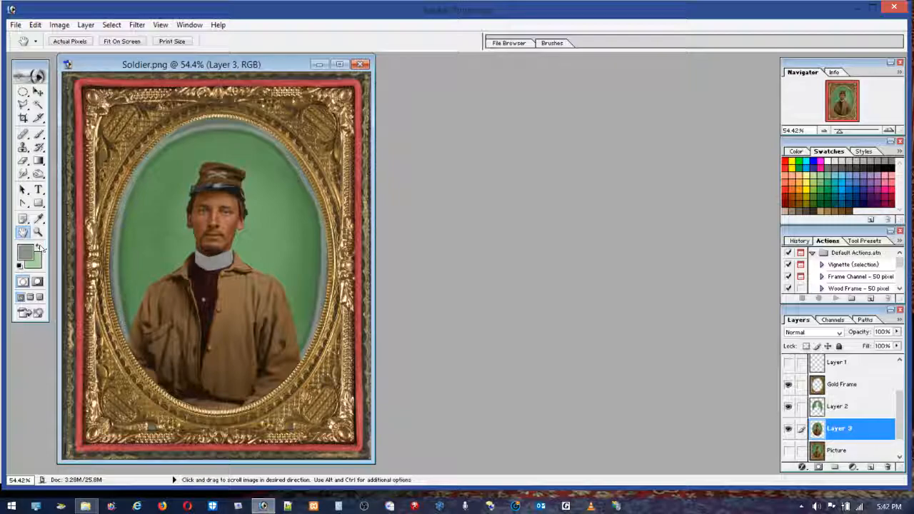
# Step: Lock Layer 2's transparent pixels and brush out the smudge on the green background beside the oval's left rim with sampled greens
pyautogui.click(37, 232)
pyautogui.moveTo(91, 277); pyautogui.dragTo(149, 353)
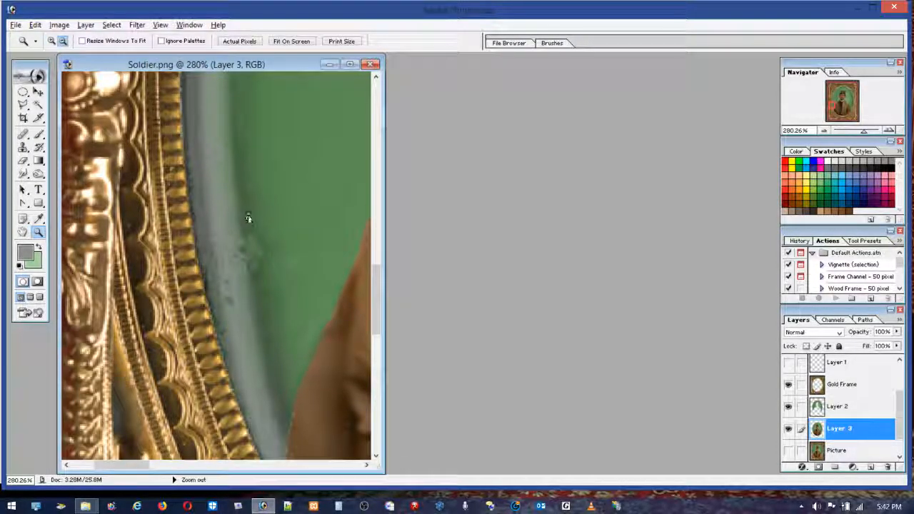
pyautogui.click(817, 406)
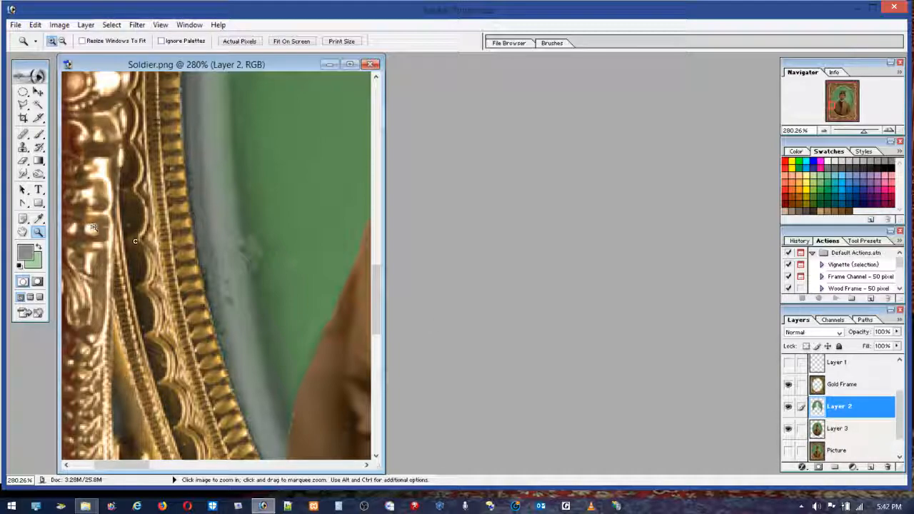
pyautogui.click(40, 135)
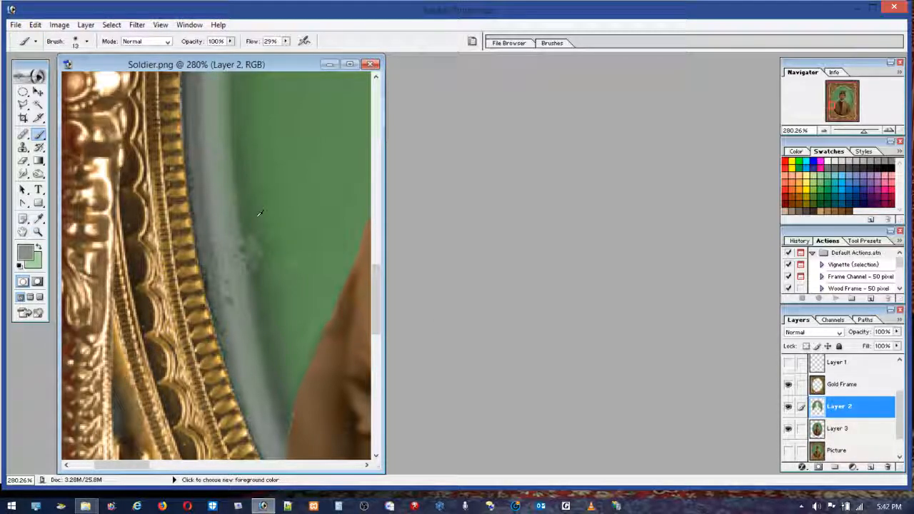
pyautogui.click(806, 345)
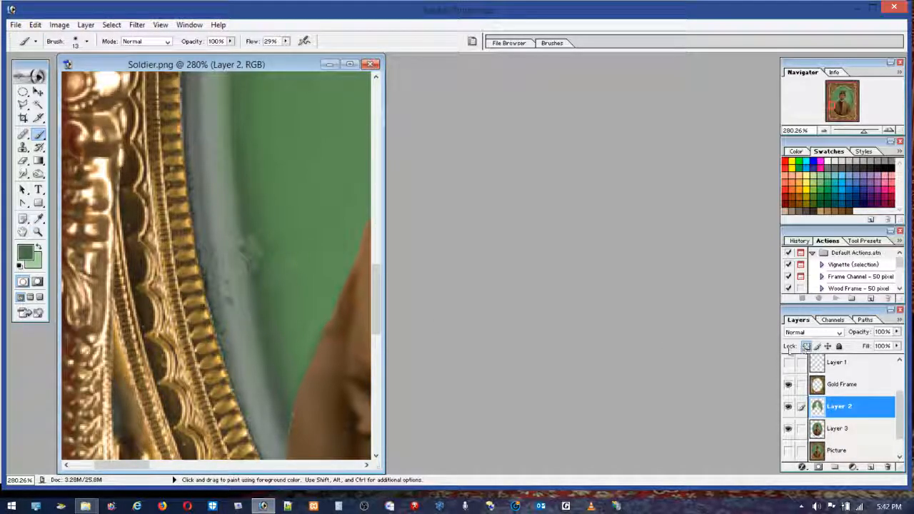
pyautogui.moveTo(261, 227)
pyautogui.mouseDown()
pyautogui.moveTo(256, 275)
pyautogui.moveTo(250, 222)
pyautogui.moveTo(259, 281)
pyautogui.moveTo(243, 261)
pyautogui.moveTo(247, 202)
pyautogui.moveTo(260, 316)
pyautogui.moveTo(260, 176)
pyautogui.mouseUp()
pyautogui.keyDown('alt'); pyautogui.click(267, 285); pyautogui.keyUp('alt')
pyautogui.keyDown('alt'); pyautogui.click(271, 307); pyautogui.keyUp('alt')
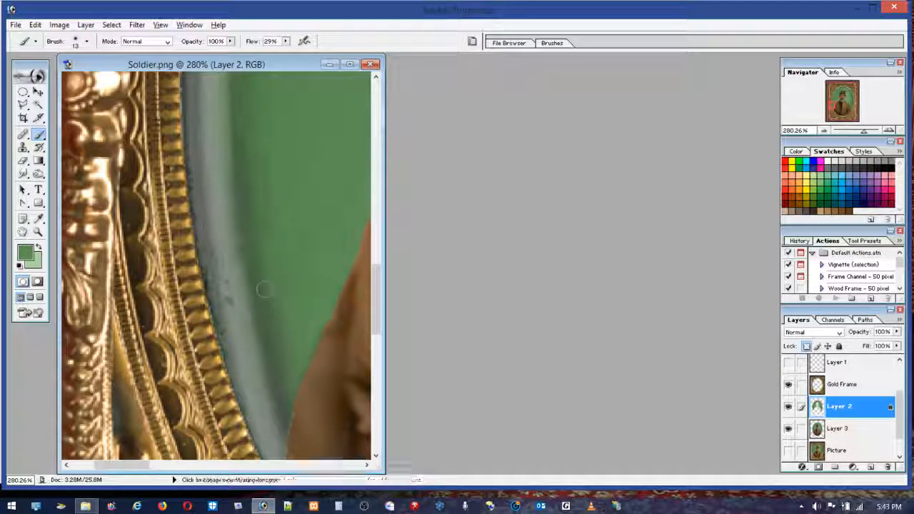
# Step: Sample greys from the oval's left rim and paint out the dark specks along the grey band and its outer edge
pyautogui.keyDown('alt'); pyautogui.click(230, 216); pyautogui.keyUp('alt')
pyautogui.moveTo(220, 250); pyautogui.dragTo(227, 286)
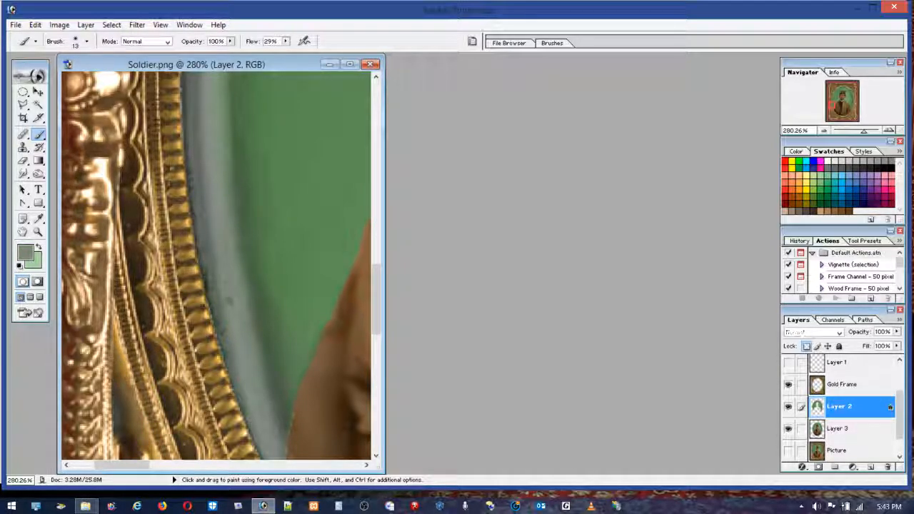
pyautogui.keyDown('alt'); pyautogui.click(232, 322); pyautogui.keyUp('alt')
pyautogui.moveTo(239, 319); pyautogui.dragTo(228, 296)
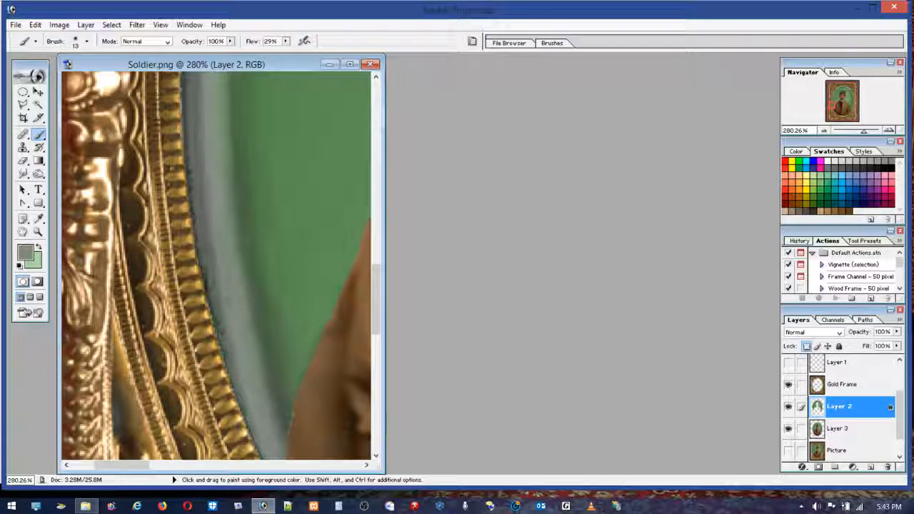
pyautogui.keyDown('alt'); pyautogui.click(207, 225); pyautogui.keyUp('alt')
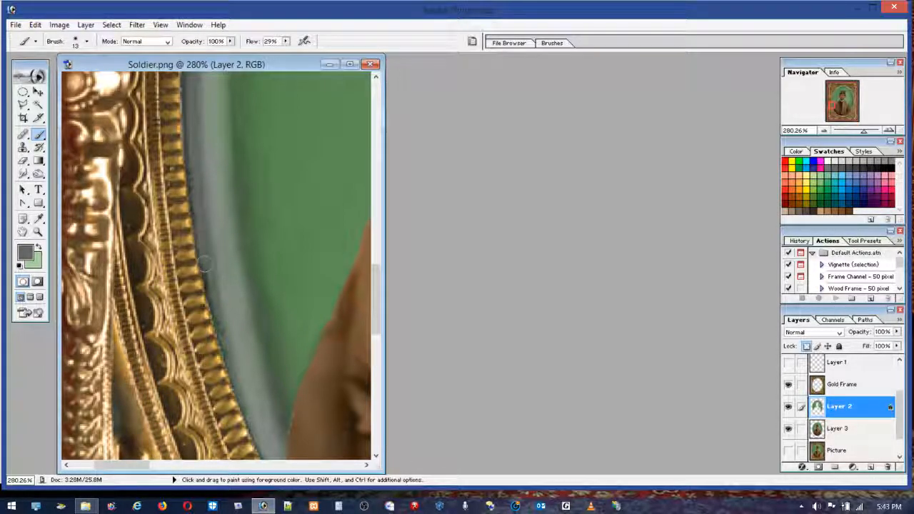
pyautogui.moveTo(197, 251)
pyautogui.mouseDown()
pyautogui.moveTo(237, 403)
pyautogui.moveTo(230, 390)
pyautogui.mouseUp()
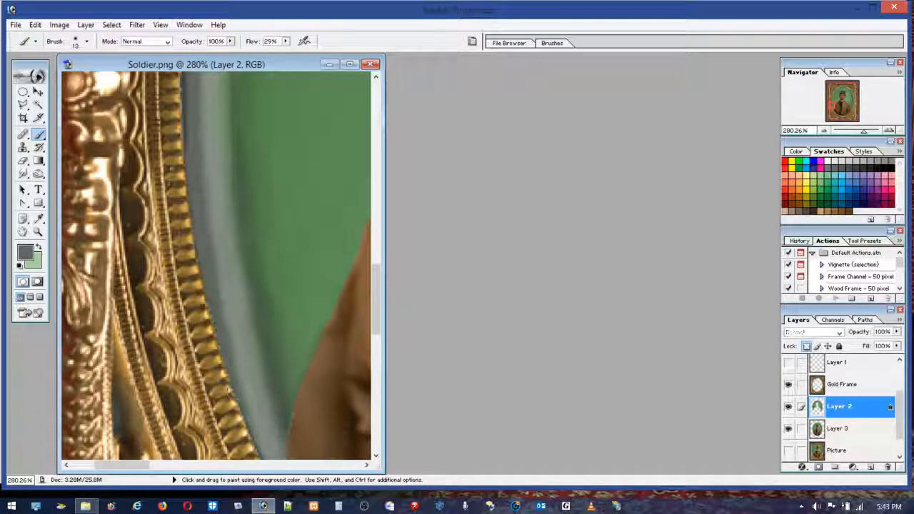
pyautogui.keyDown('alt'); pyautogui.click(220, 270); pyautogui.keyUp('alt')
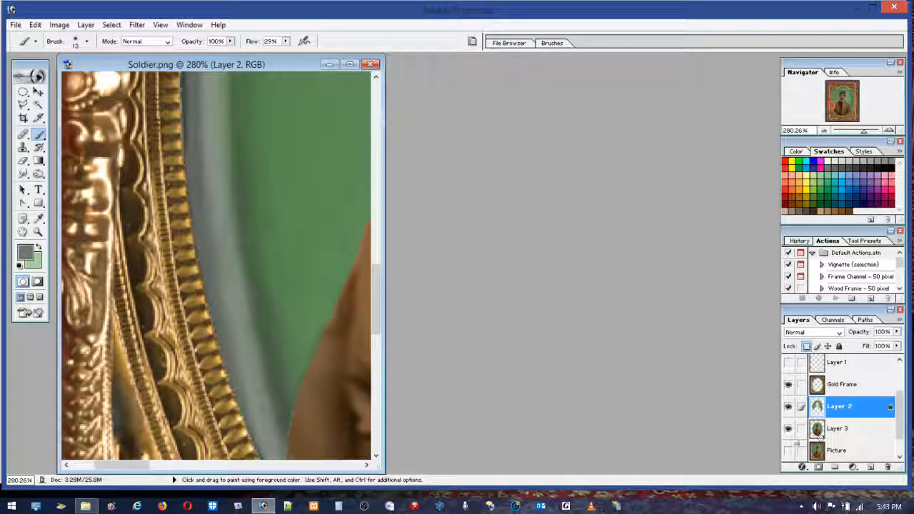
# Step: Inspect the retouched rim over the whole image with the Gold Frame layer shown and hidden
pyautogui.moveTo(901, 428); pyautogui.dragTo(904, 434)
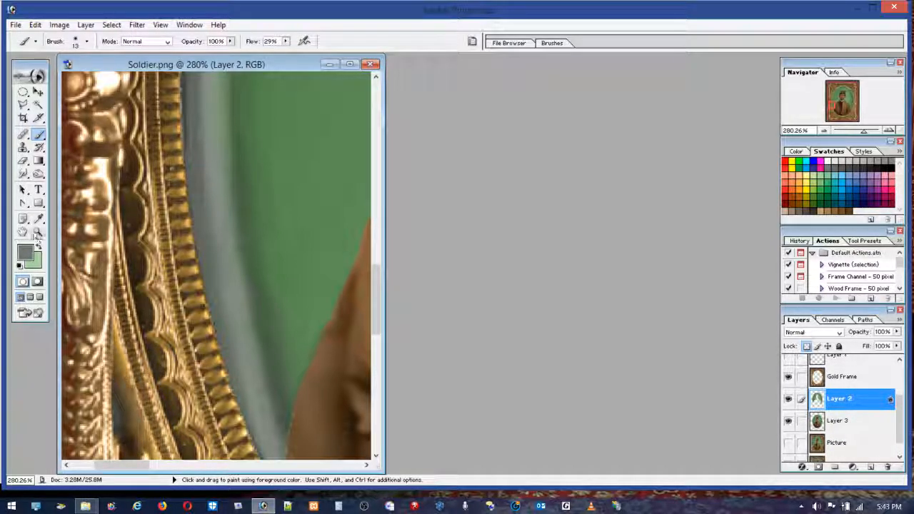
pyautogui.doubleClick(23, 232)
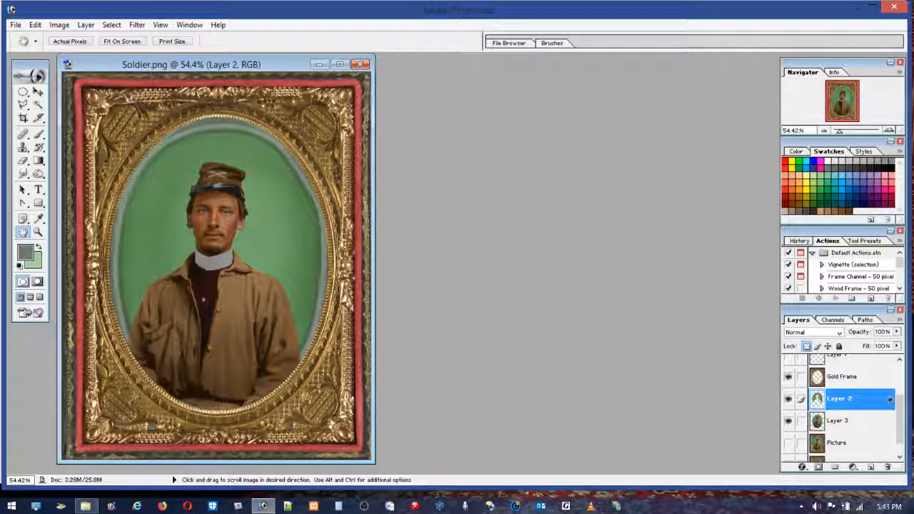
pyautogui.click(788, 378)
pyautogui.click(788, 378)
pyautogui.click(788, 377)
pyautogui.click(788, 378)
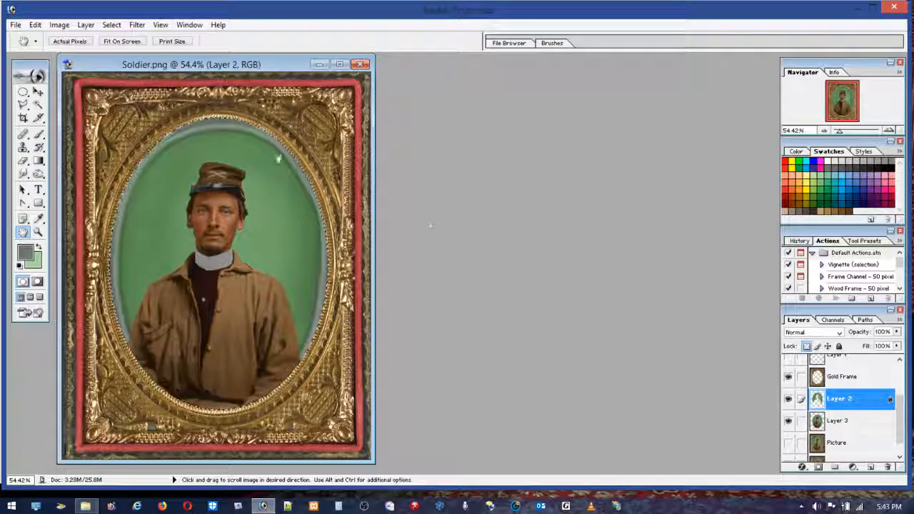
# Step: Delete Layer 2's overspill within the Gold Frame selection, compare the oval's right edge before and after with Gold Frame hidden, and deselect
pyautogui.doubleClick(838, 399)
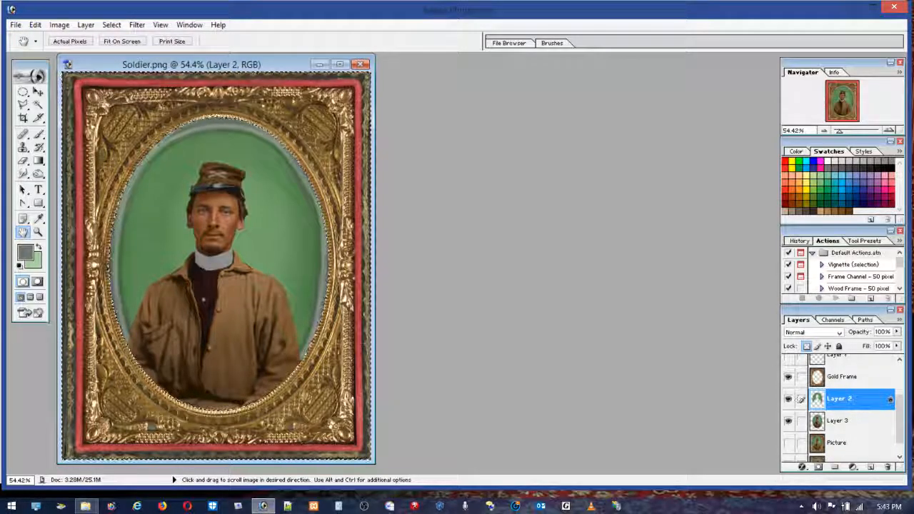
pyautogui.click(788, 377)
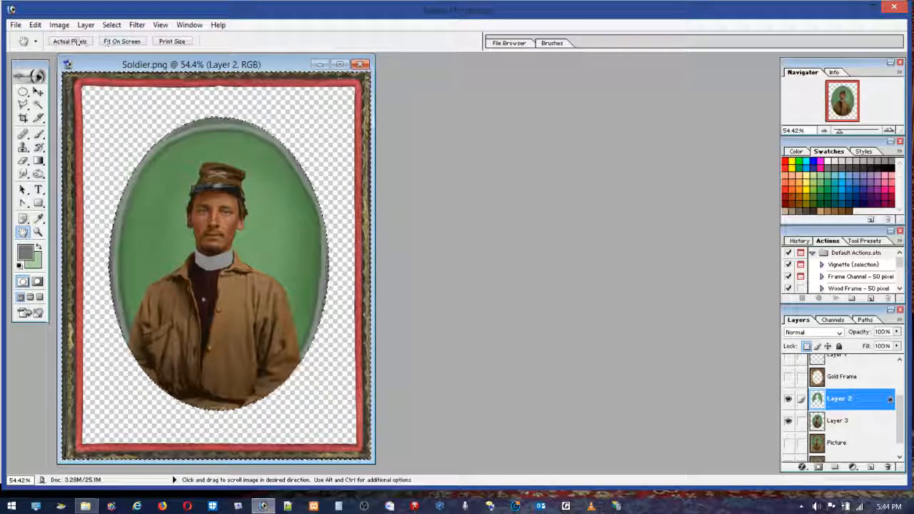
pyautogui.click(34, 25)
pyautogui.press('Escape')
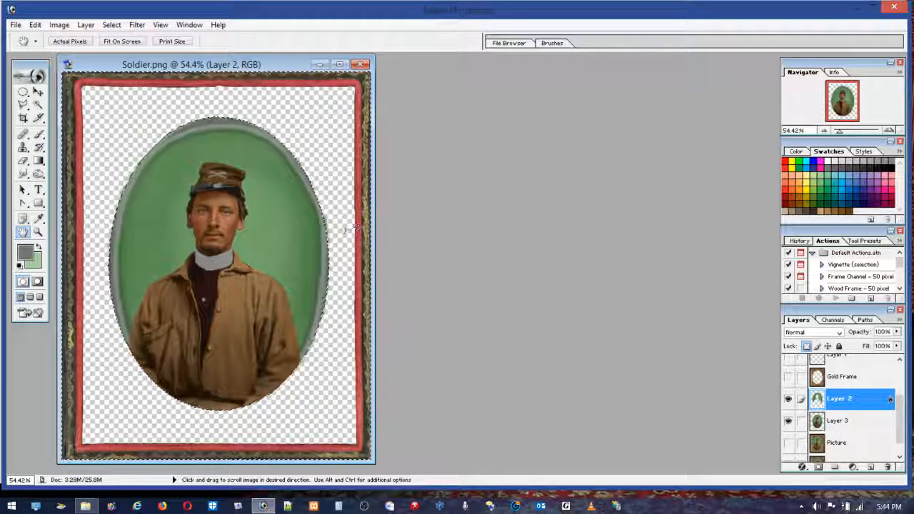
pyautogui.press('z')
pyautogui.moveTo(311, 170); pyautogui.dragTo(377, 283)
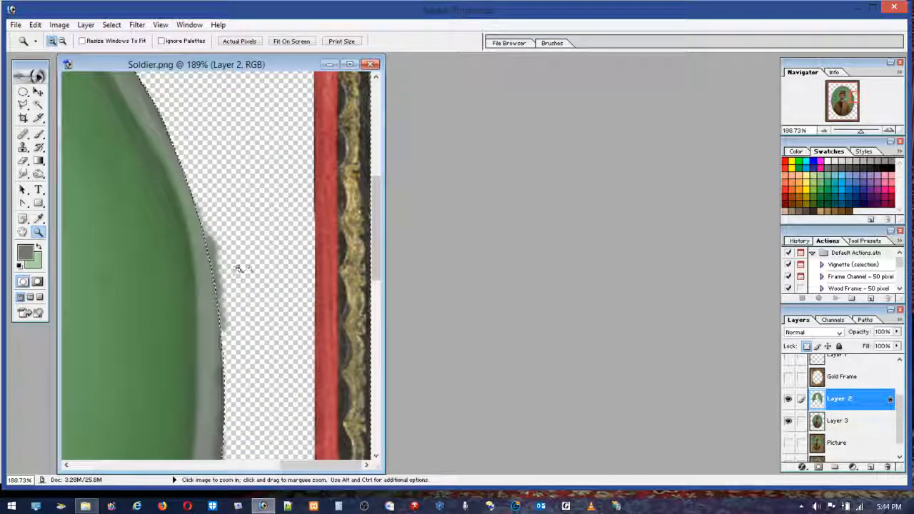
pyautogui.click(24, 232)
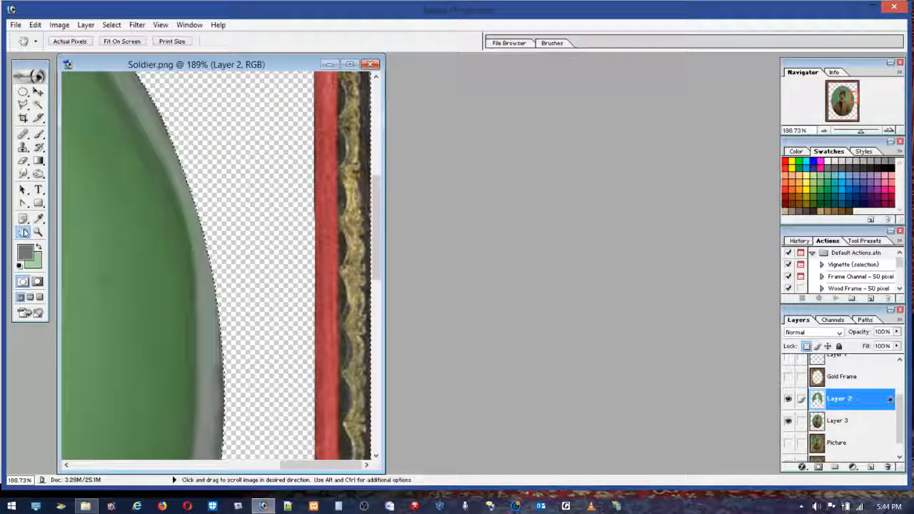
pyautogui.doubleClick(23, 232)
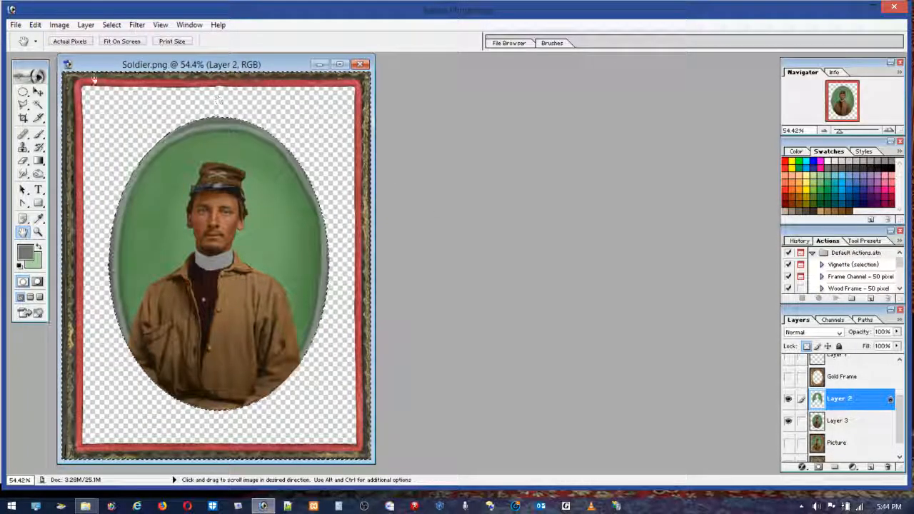
pyautogui.click(22, 92)
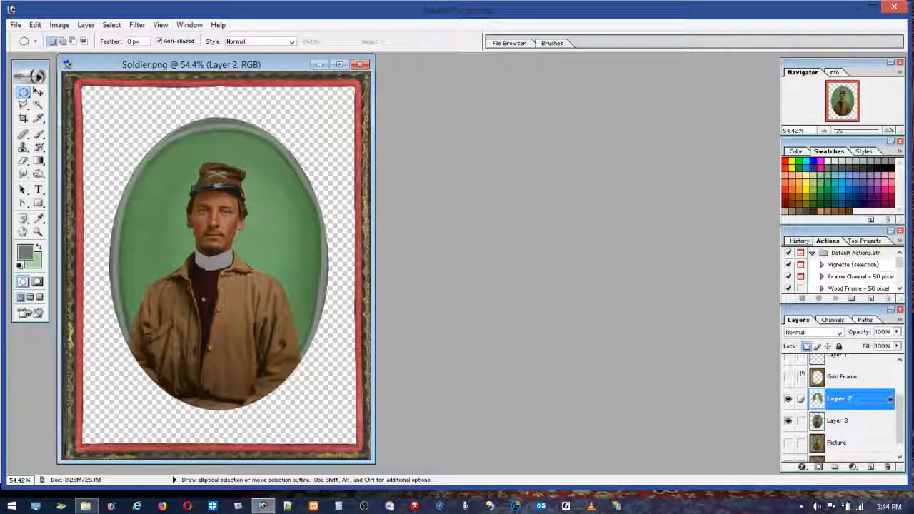
# Step: Compare the trimmed oval portrait with the Picture layer shown and hidden
pyautogui.click(789, 446)
pyautogui.click(789, 446)
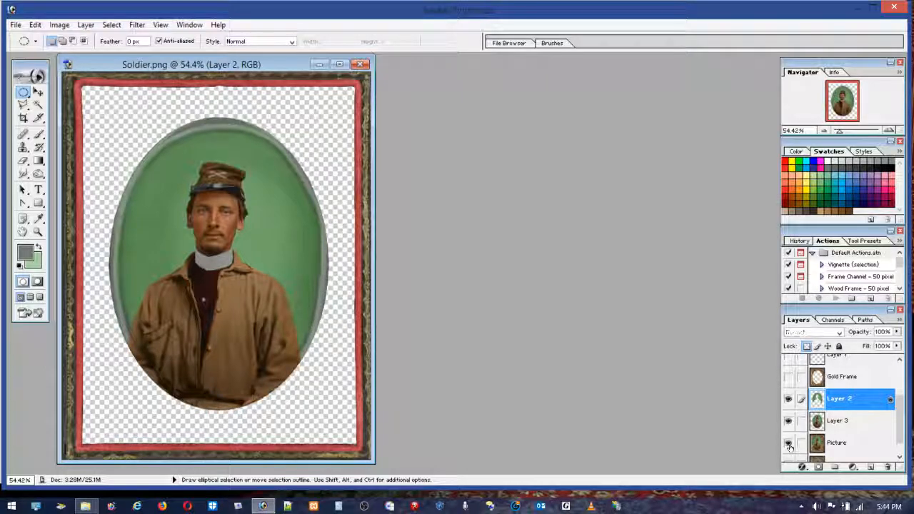
pyautogui.click(789, 446)
pyautogui.click(789, 446)
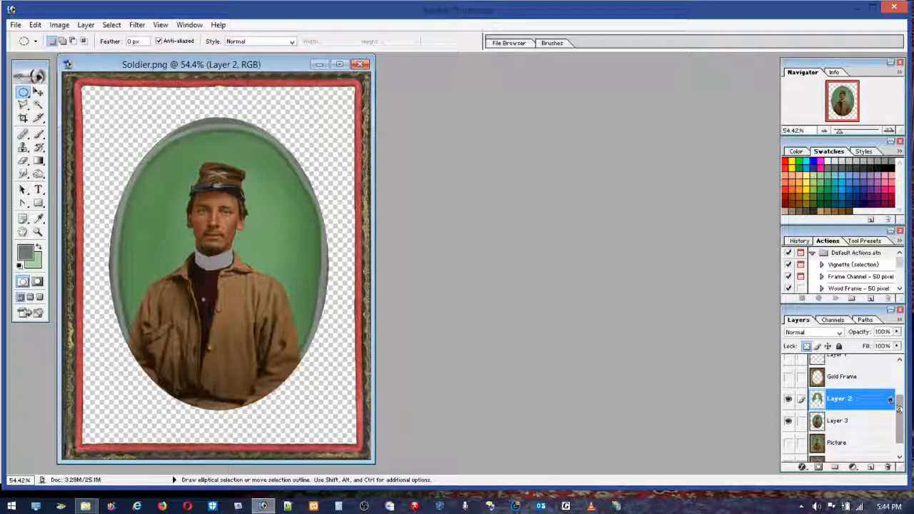
# Step: Hide Layer 3, Layer 2, Red Felt and Outer Frame, and select and show only the original Background layer
pyautogui.moveTo(897, 407); pyautogui.dragTo(907, 443)
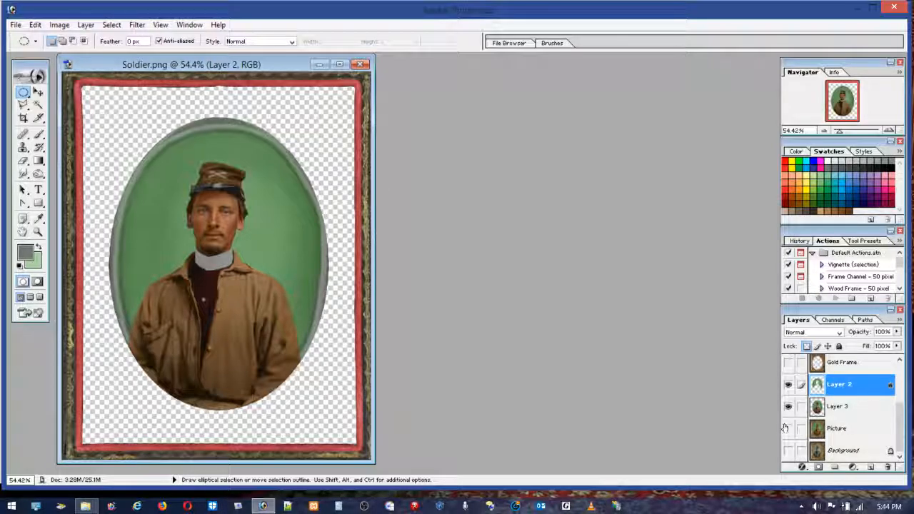
pyautogui.moveTo(788, 406); pyautogui.dragTo(788, 386)
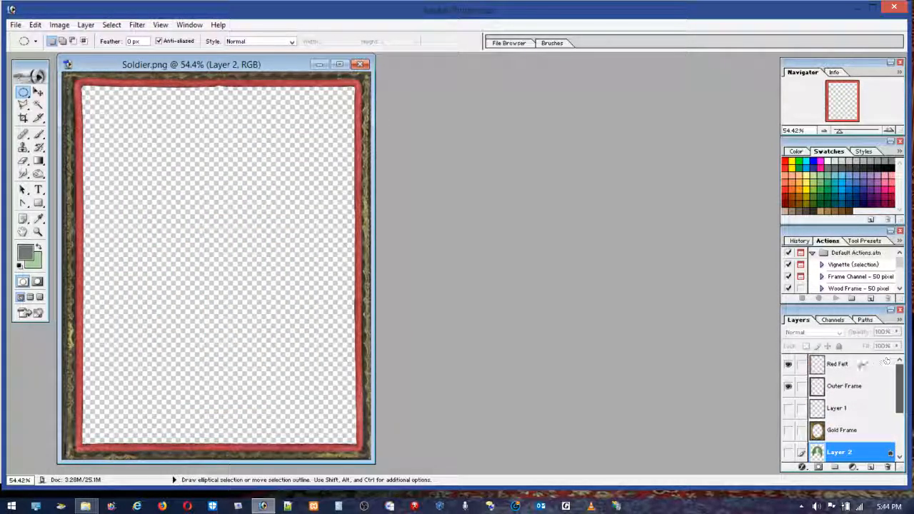
pyautogui.click(787, 365)
pyautogui.click(787, 386)
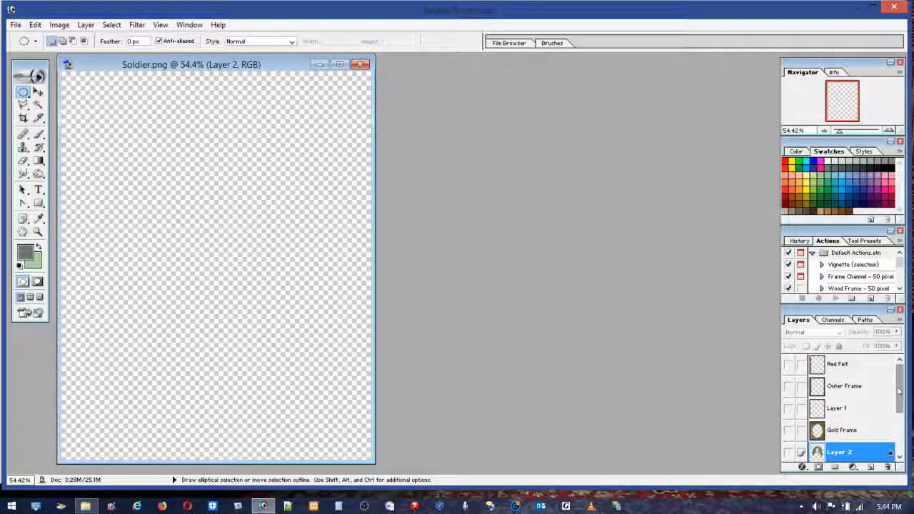
pyautogui.moveTo(899, 394); pyautogui.dragTo(910, 458)
pyautogui.click(840, 451)
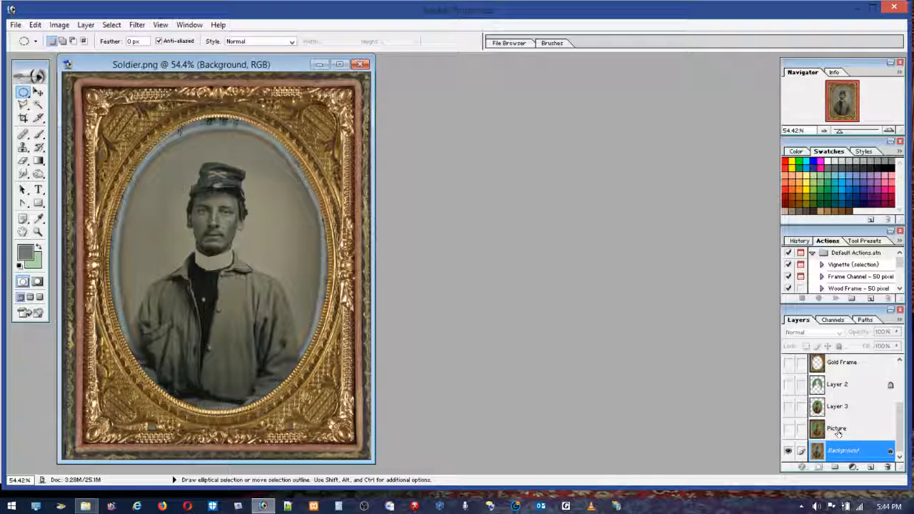
# Step: Select Layer 3, compare its coloured portrait with the original Background by toggling its visibility, and leave it shown
pyautogui.click(828, 407)
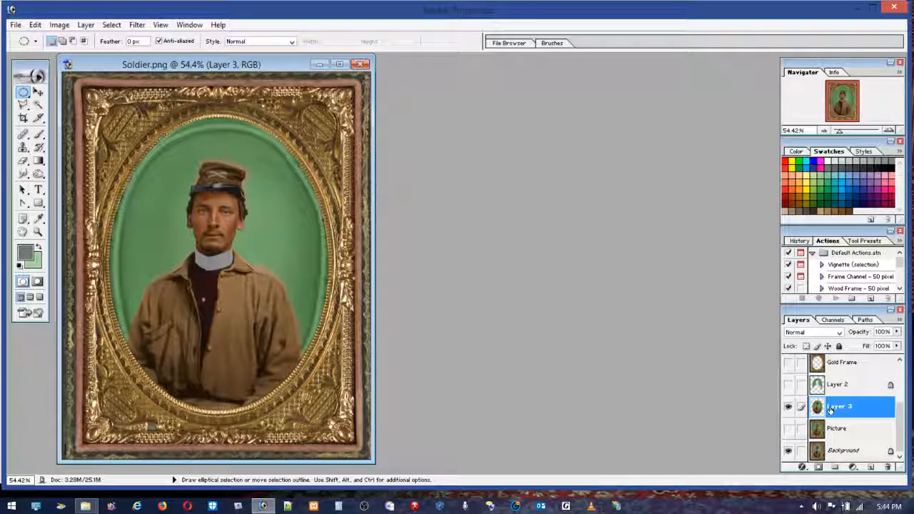
pyautogui.click(788, 407)
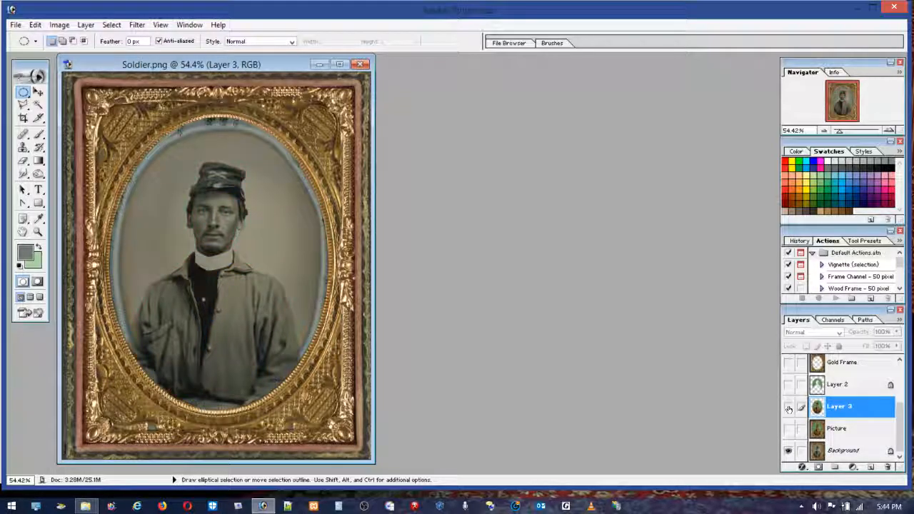
pyautogui.click(788, 406)
pyautogui.click(788, 406)
pyautogui.click(788, 407)
# Step: Show Layer 2, Gold Frame and Red Felt over the coloured portrait
pyautogui.click(789, 387)
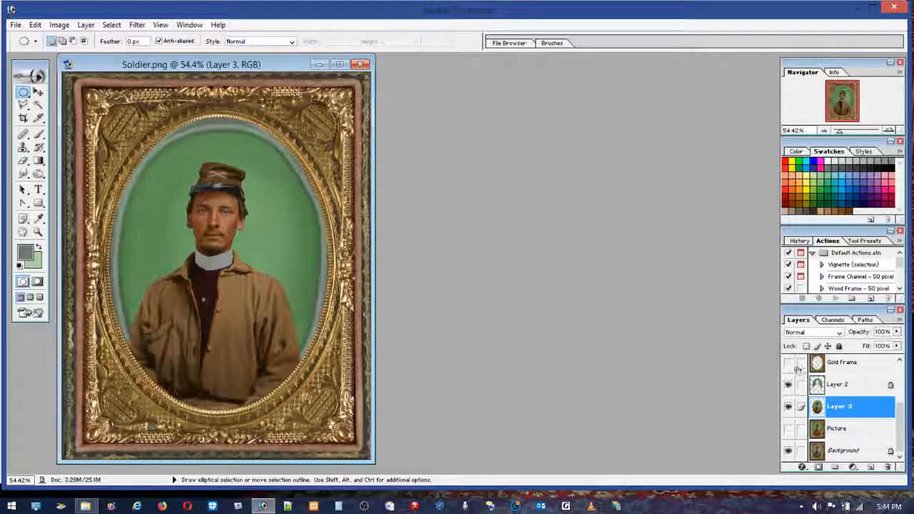
pyautogui.moveTo(900, 407); pyautogui.dragTo(900, 375)
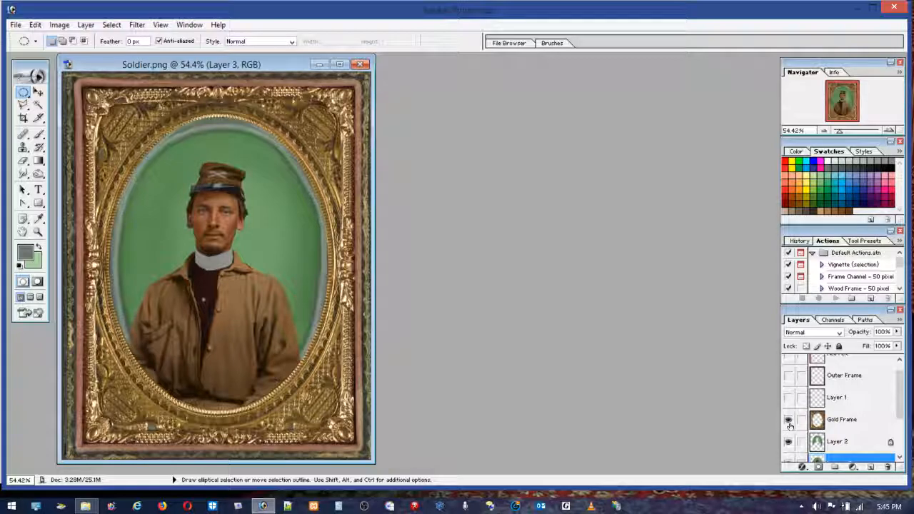
pyautogui.click(788, 359)
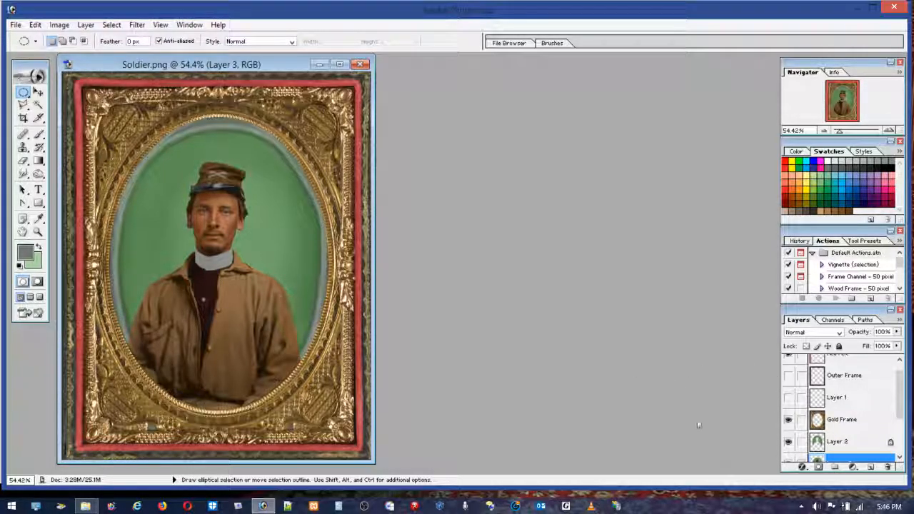
pyautogui.click(802, 507)
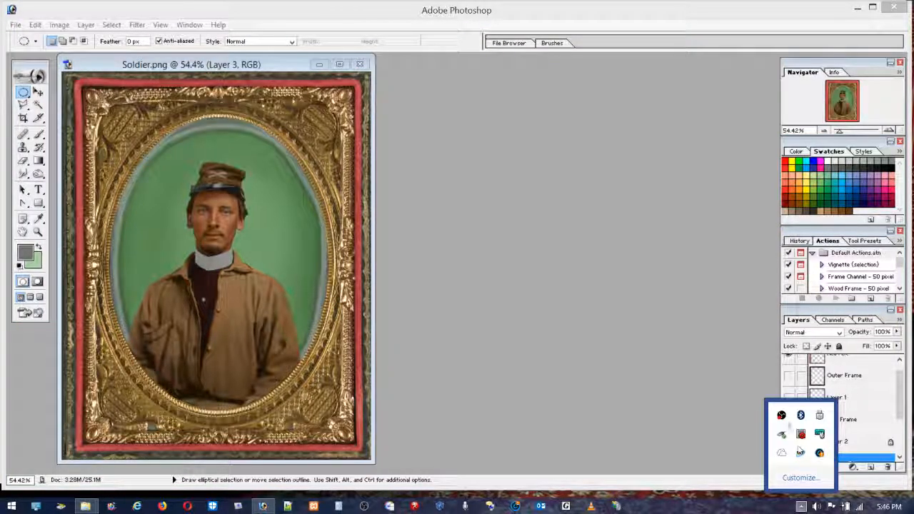